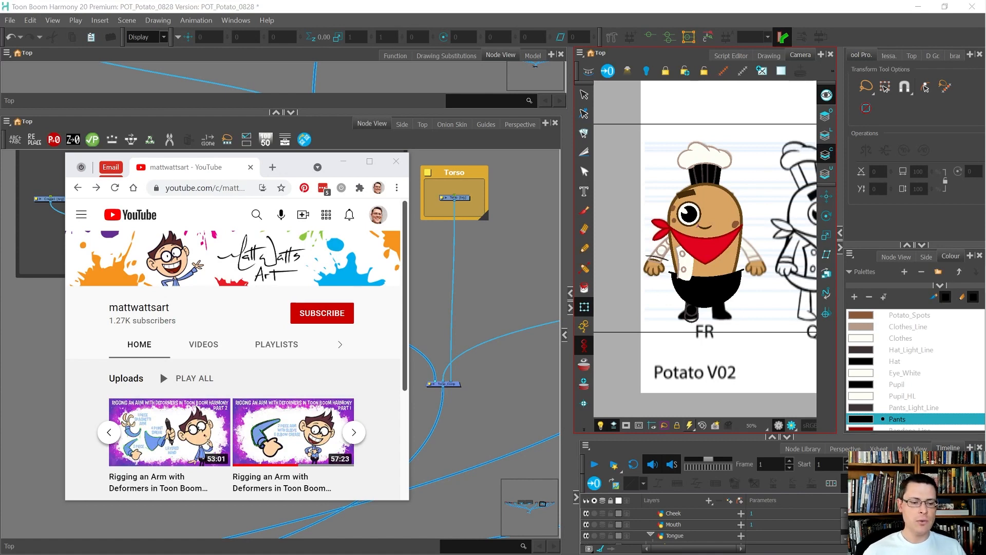
Minimize the YouTube browser window to uncover the Harmony workspace
mouse_move(314, 421)
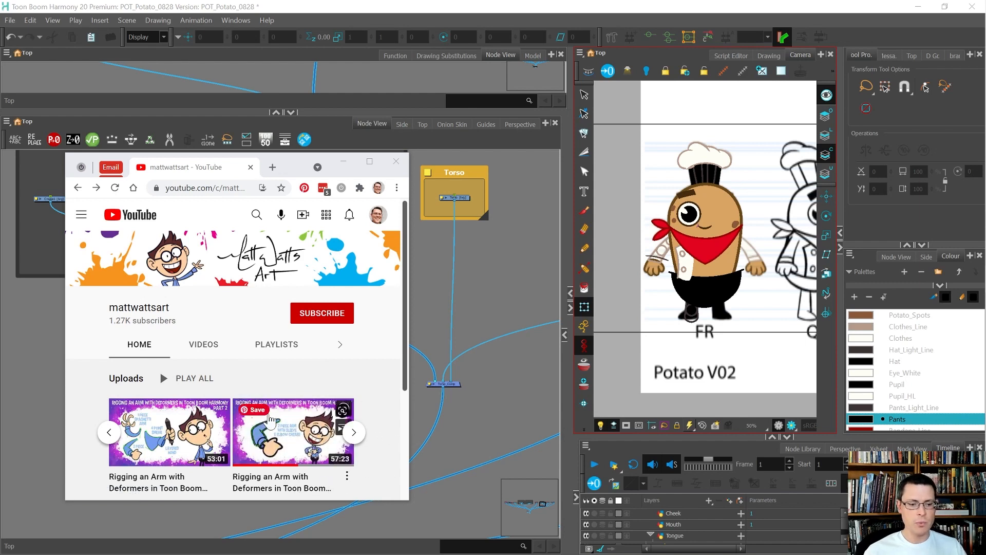
mouse_move(222, 448)
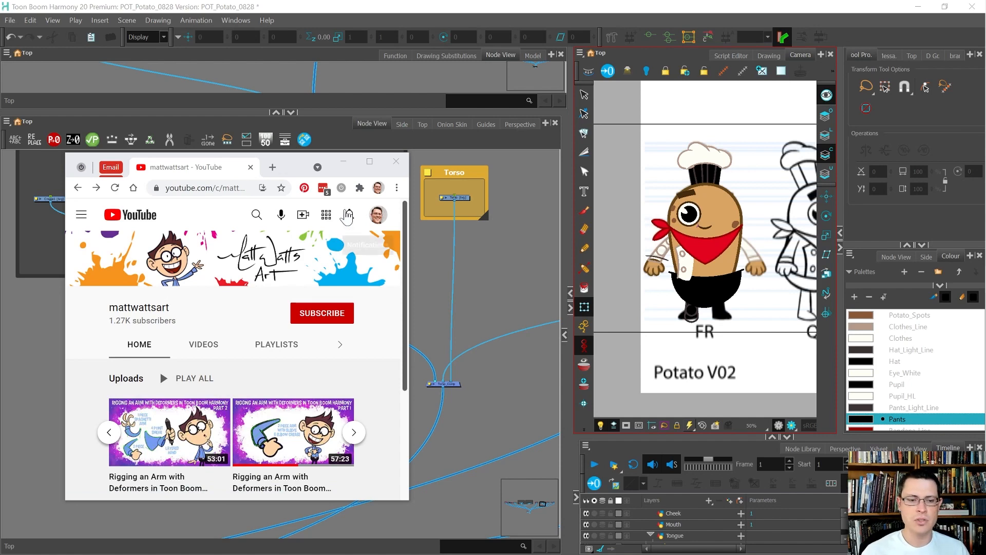
click(344, 163)
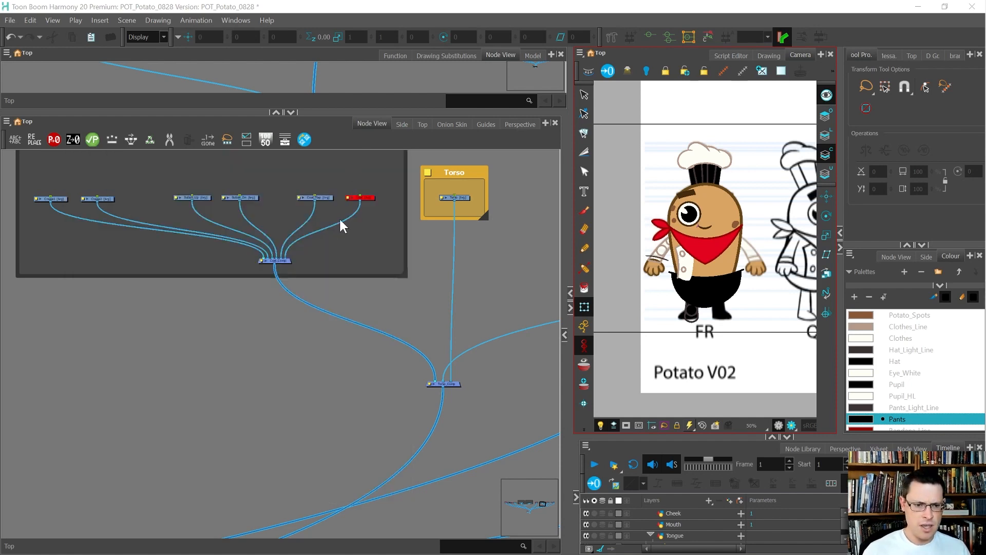
Locate the forearm's Arm group in the node network, insert a Display node and connect it to Arm_Comp
scroll(373, 198, up, 3)
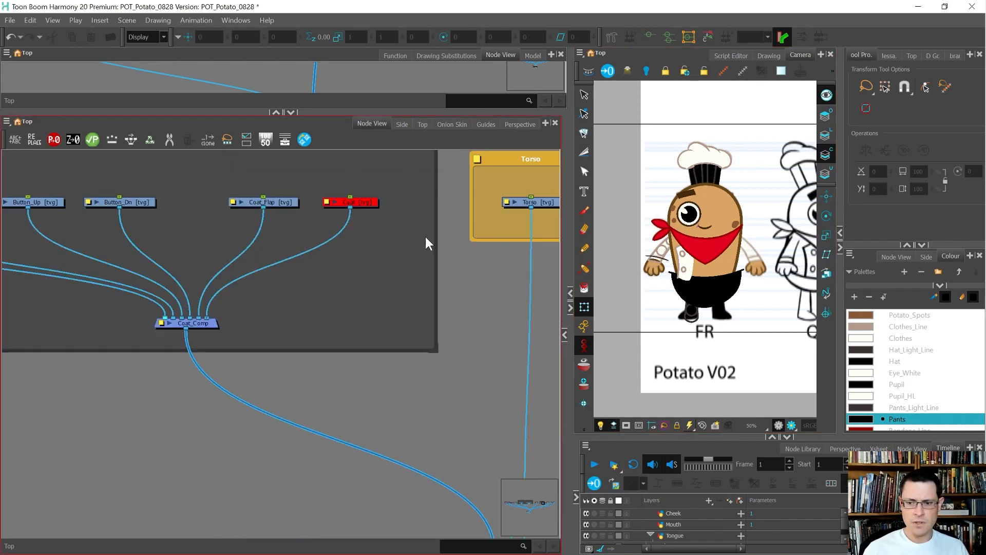
scroll(635, 265, up, 5)
click(619, 248)
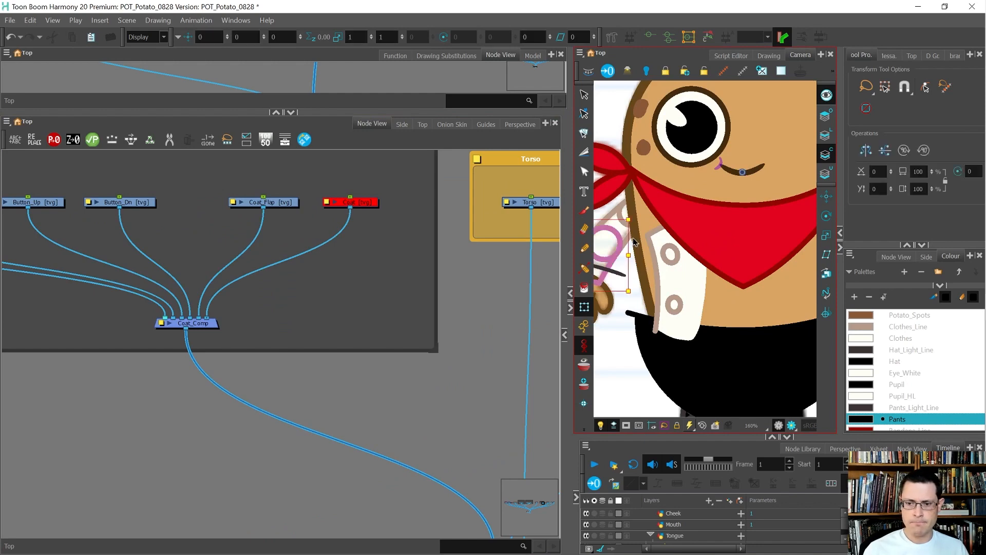
scroll(628, 245, down, 1)
key(o)
scroll(190, 362, down, 2)
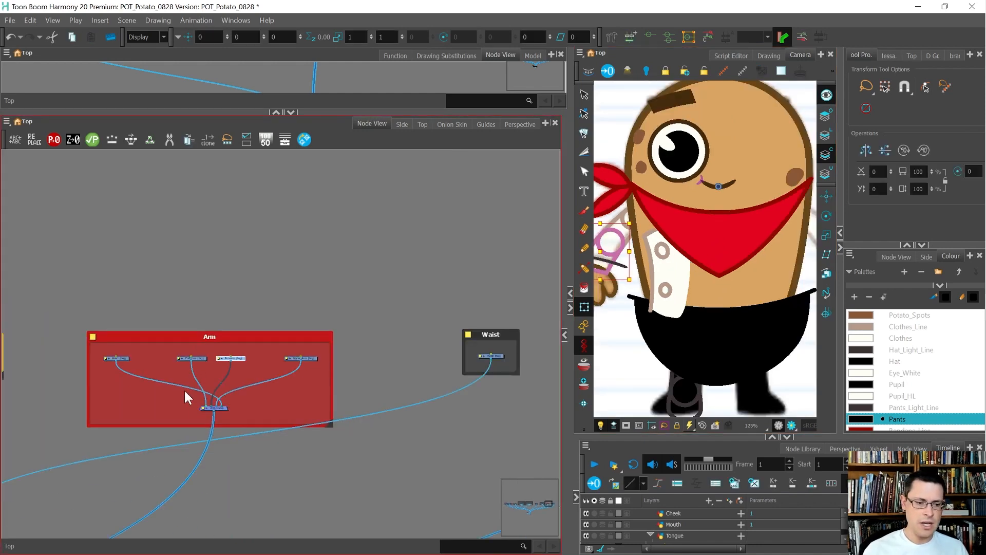
scroll(195, 407, up, 3)
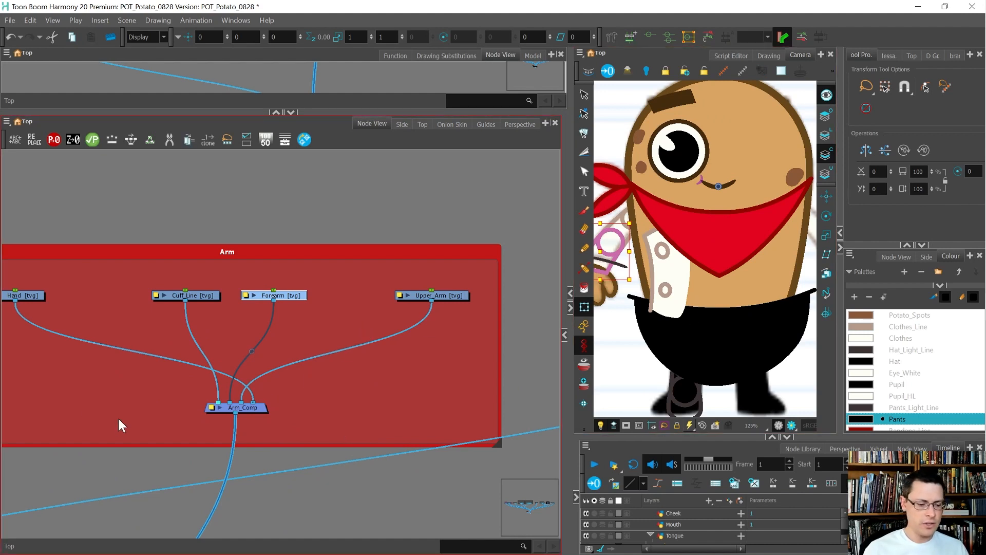
click(8, 124)
mouse_move(24, 184)
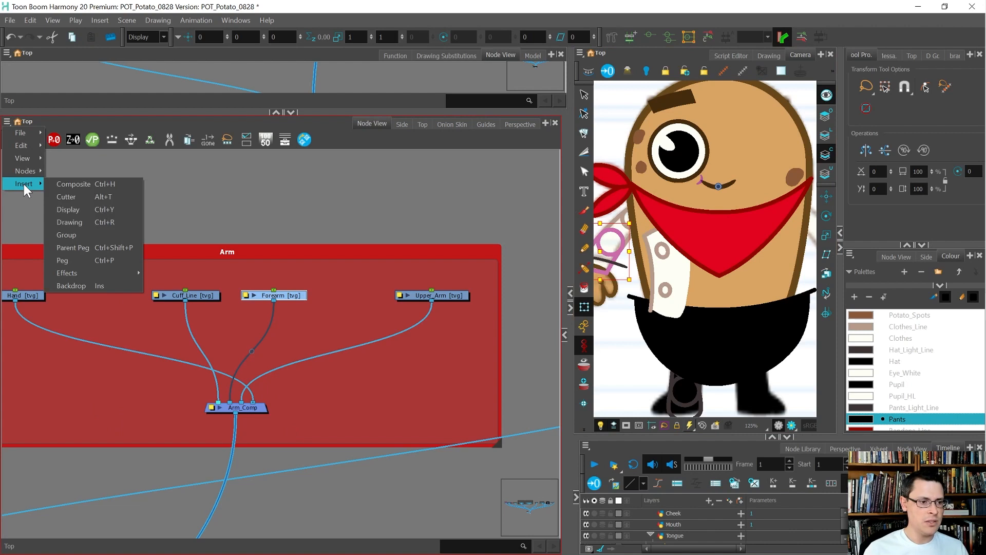
click(88, 211)
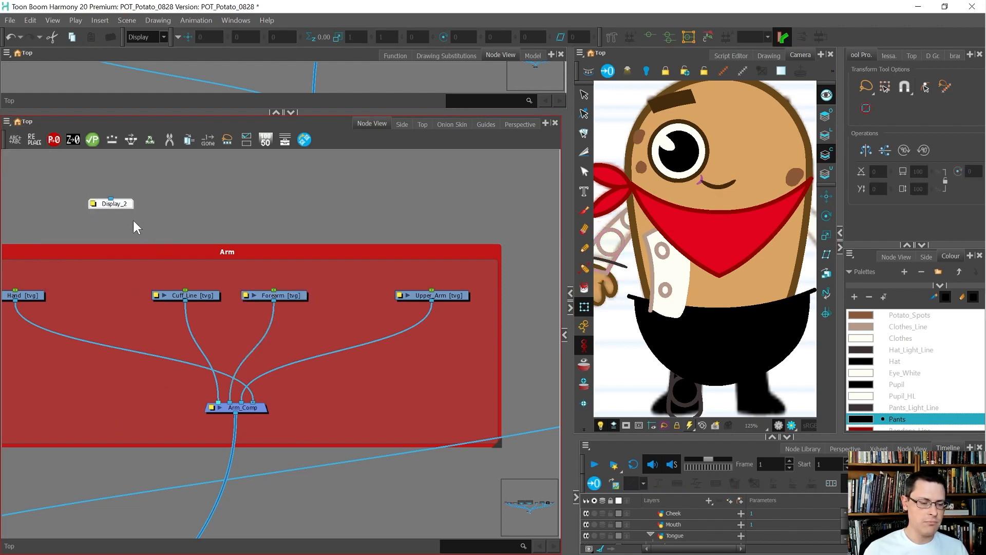
drag(121, 208, 269, 467)
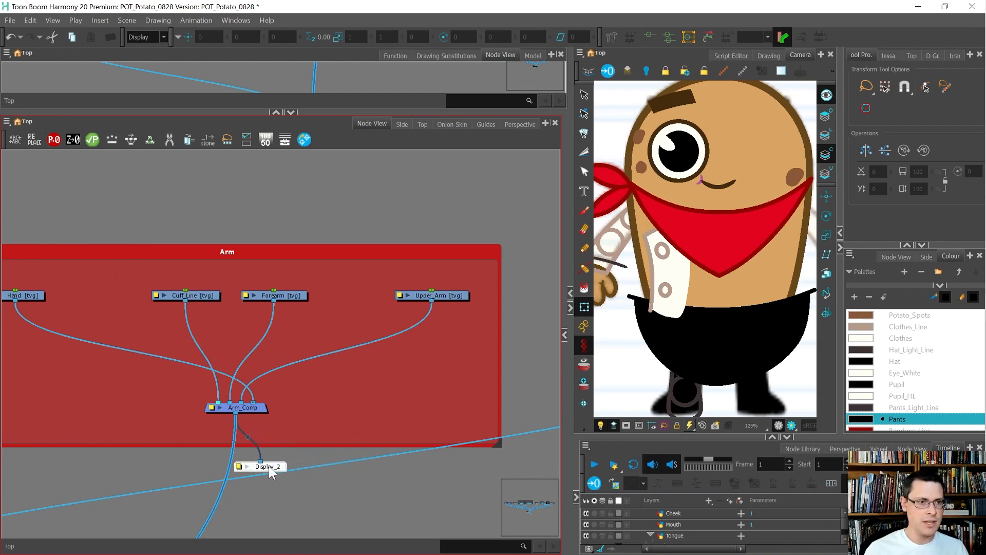
Switch the active display to Display_2 and enlarge the camera view around the isolated arm
click(157, 33)
click(165, 68)
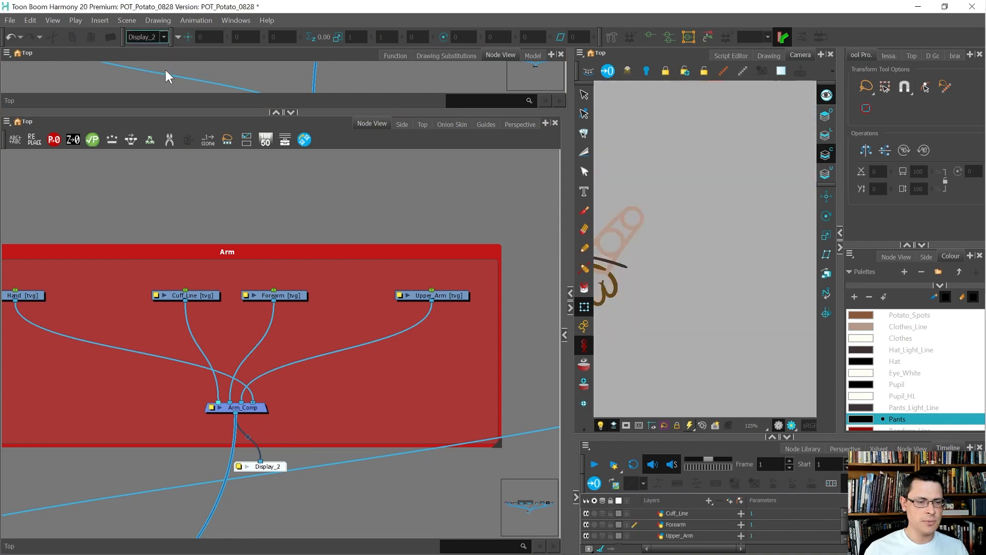
scroll(794, 295, down, 3)
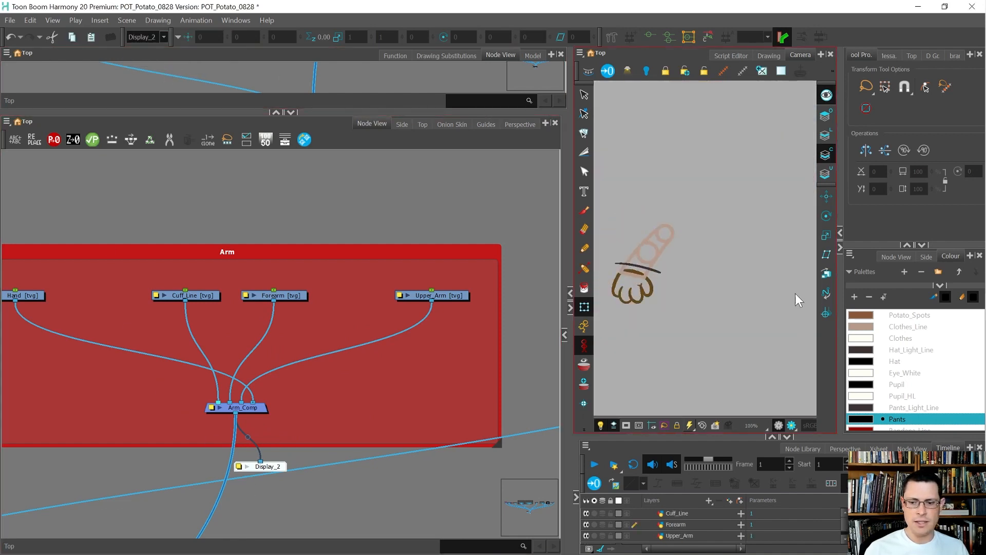
scroll(707, 281, up, 5)
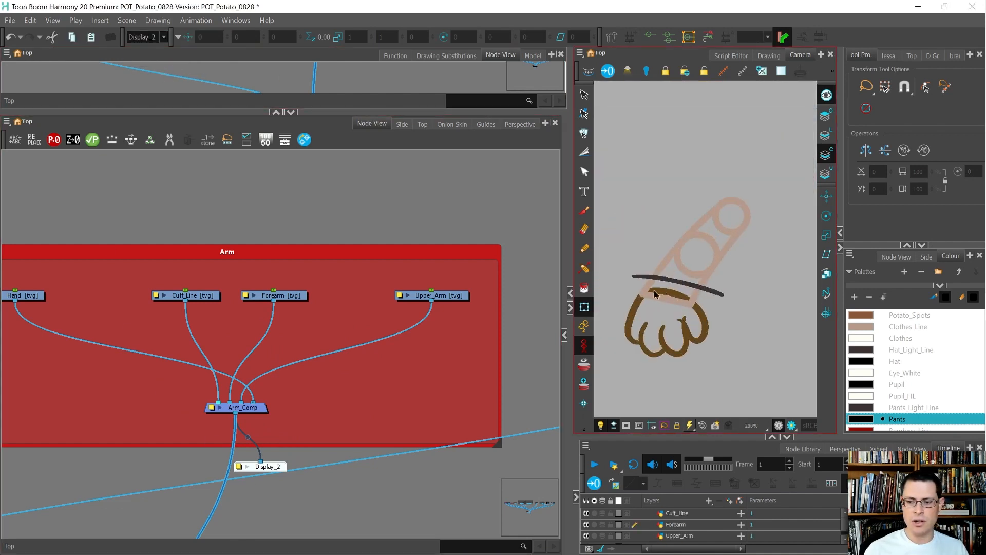
scroll(655, 294, up, 1)
drag(569, 222, 484, 231)
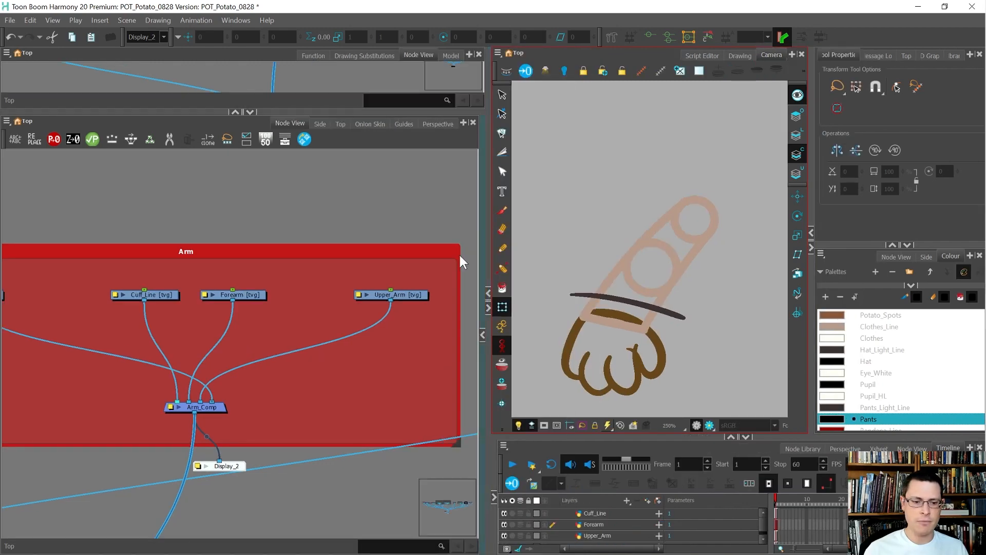
scroll(400, 346, down, 1)
Select the Upper_Arm drawing with the Select tool and make Overlay Art its active art layer
click(363, 303)
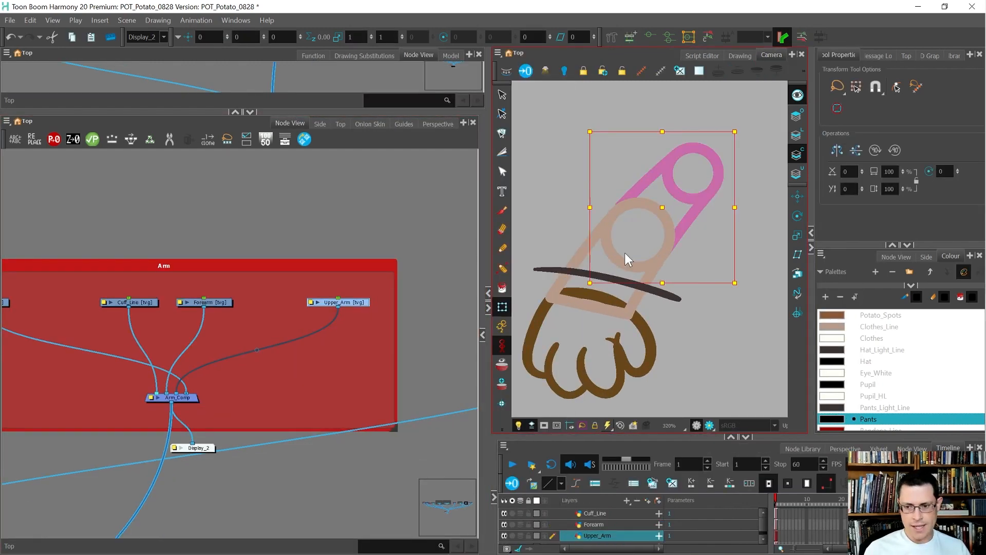
key(alt+i)
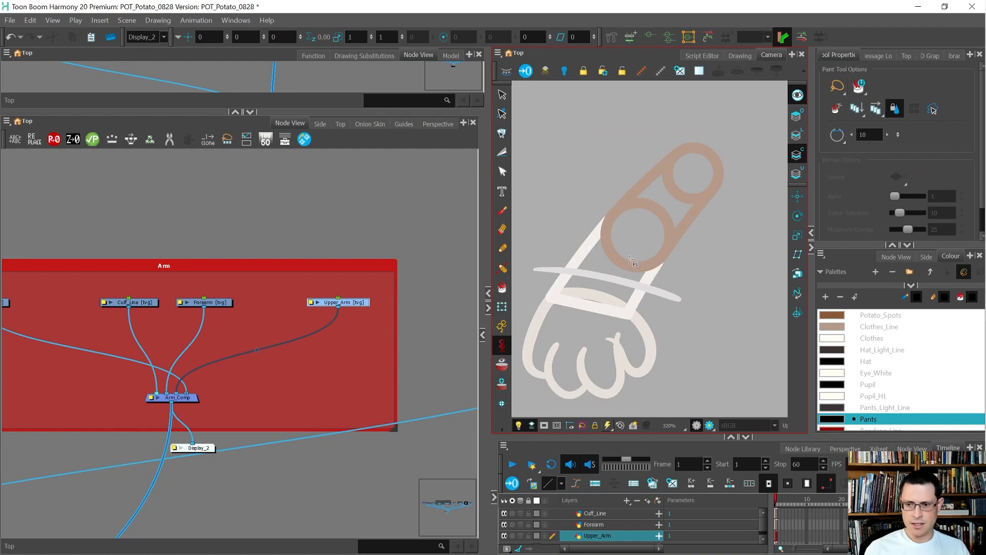
key(alt+s)
scroll(678, 177, up, 1)
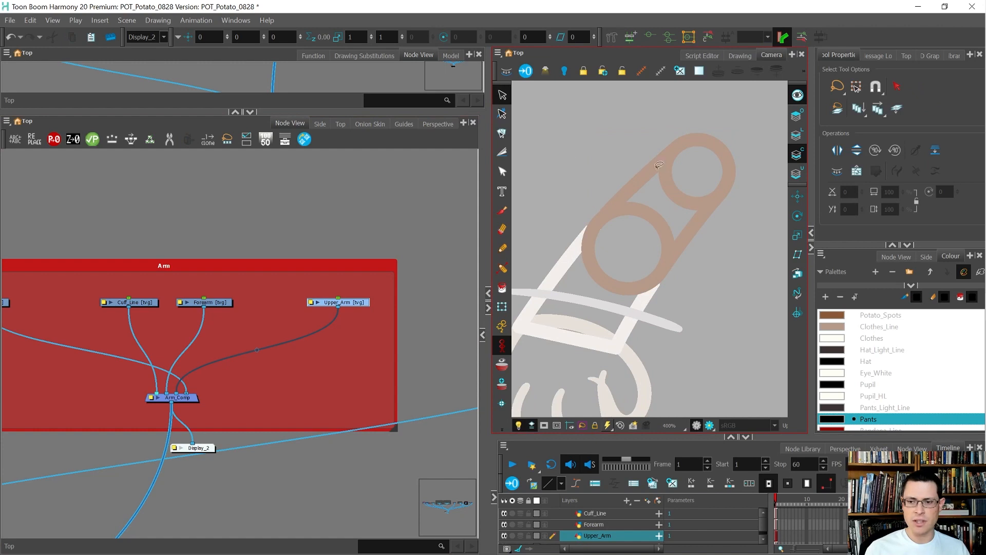
mouse_move(670, 188)
mouse_down()
mouse_move(686, 162)
mouse_move(666, 182)
mouse_move(690, 180)
mouse_move(696, 166)
mouse_up()
click(798, 134)
click(797, 116)
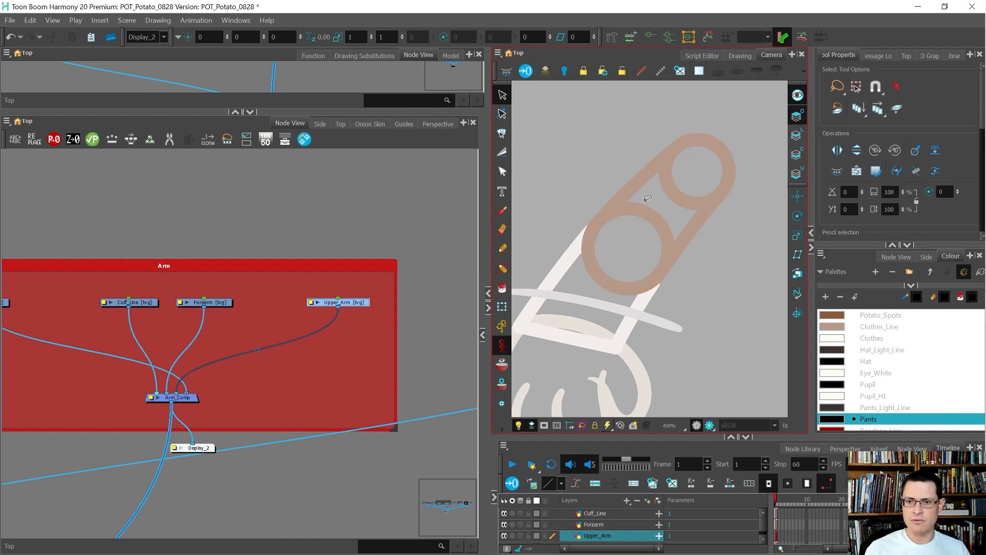
Open Upper_Arm in the Drawing view and show only its Overlay Art layer
click(740, 55)
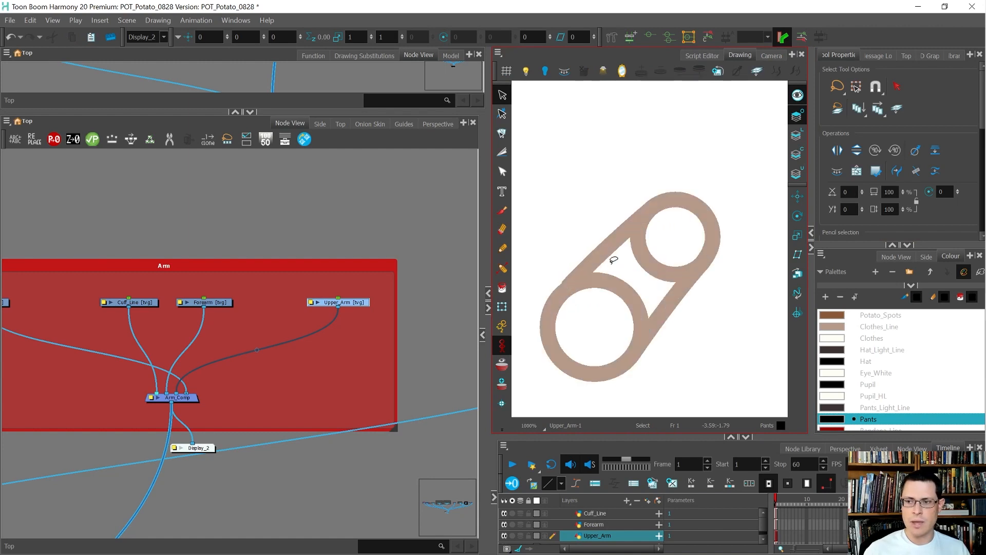
click(799, 96)
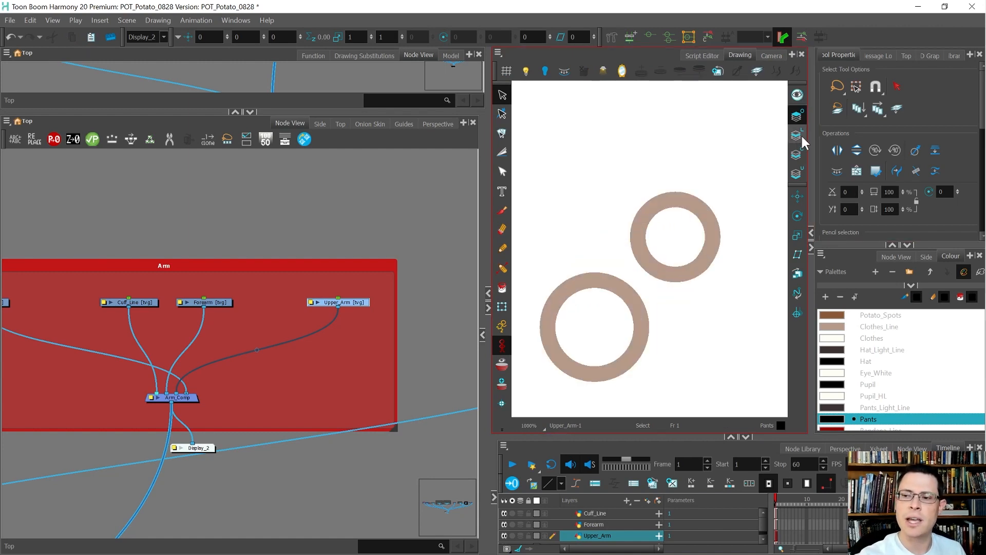
click(797, 136)
click(797, 116)
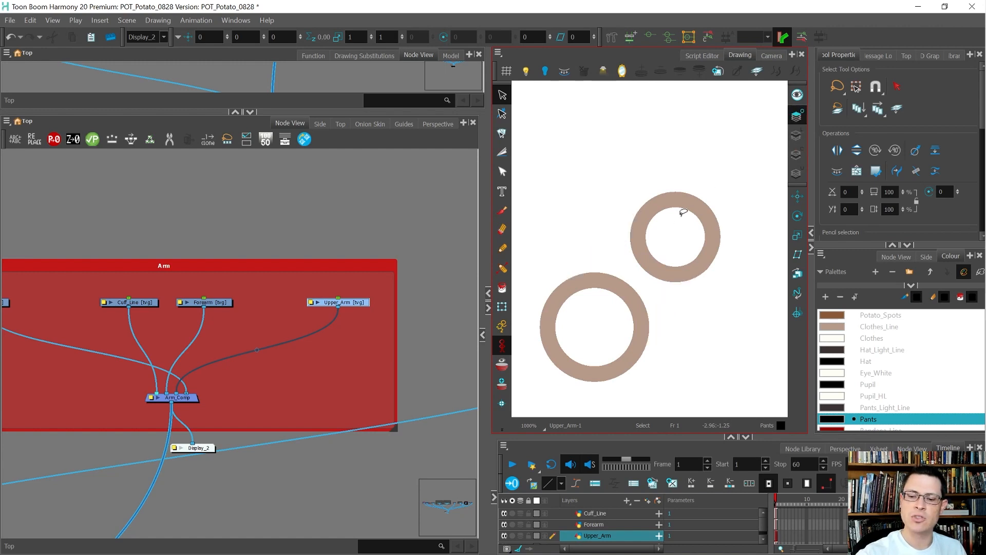
Duplicate both joint circles on the overlay layer and nudge the copies exactly over the originals
click(685, 299)
mouse_move(676, 323)
mouse_down()
mouse_move(748, 233)
mouse_move(735, 271)
mouse_move(675, 317)
mouse_up()
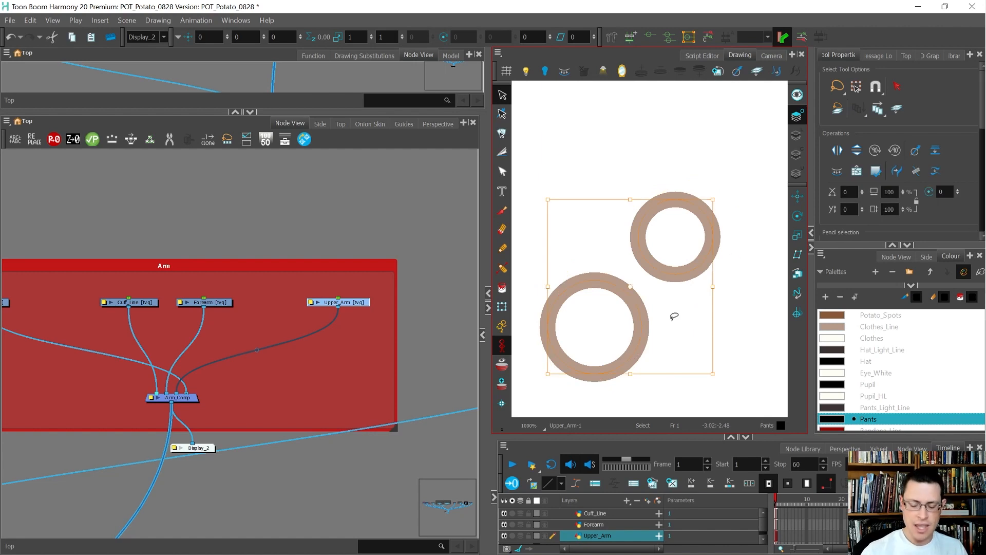
key(ctrl+v)
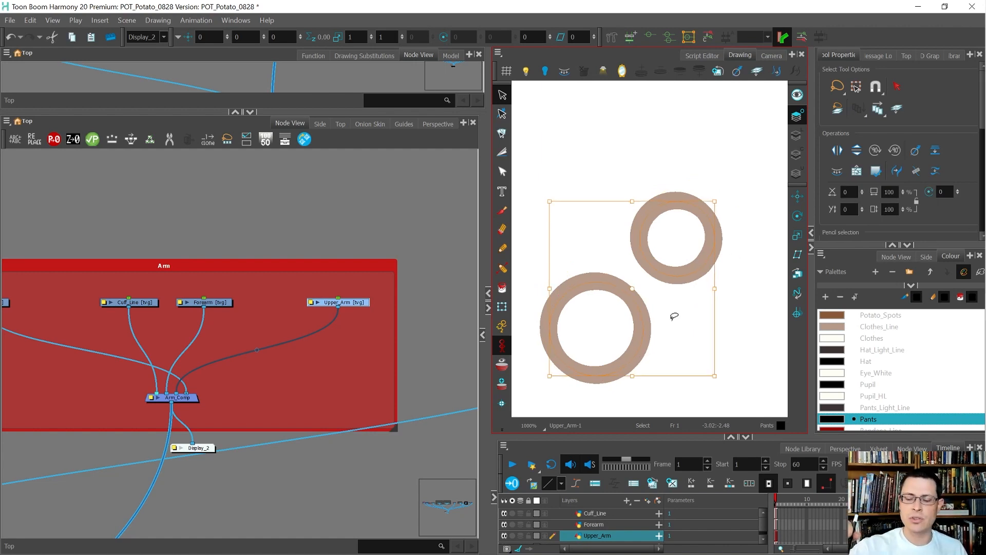
key(Up)
key(Left)
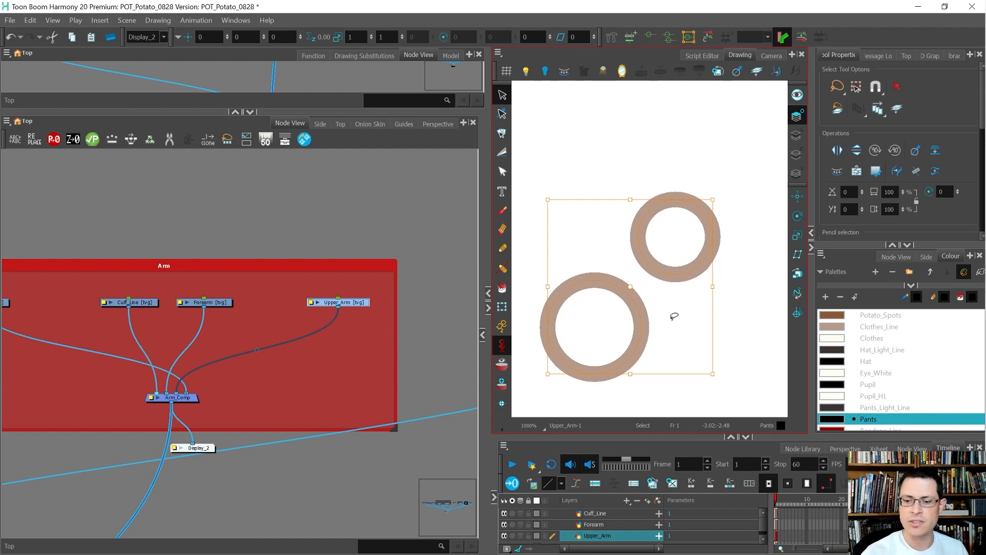
click(741, 385)
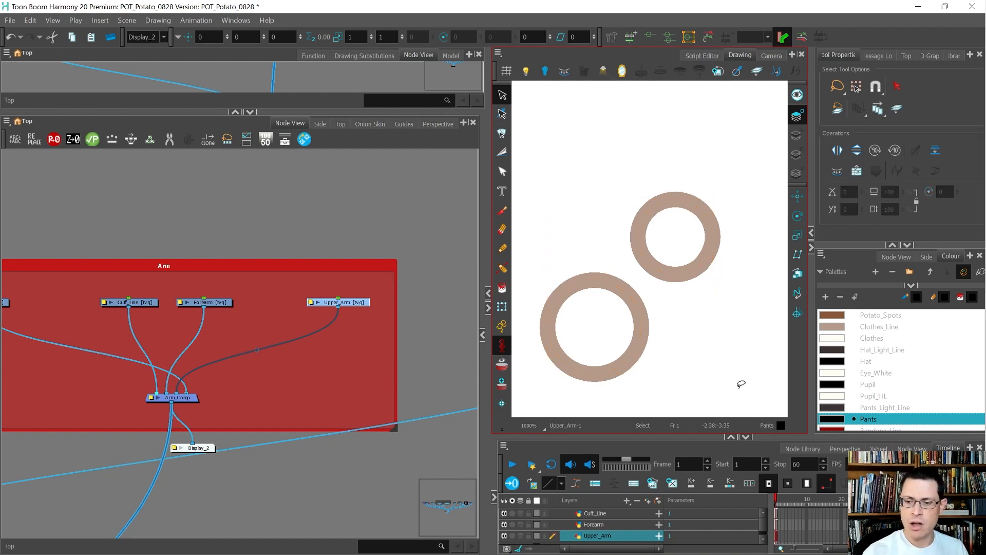
Scale each duplicated circle down around its centre to leave a small dot inside both joint circles
click(642, 311)
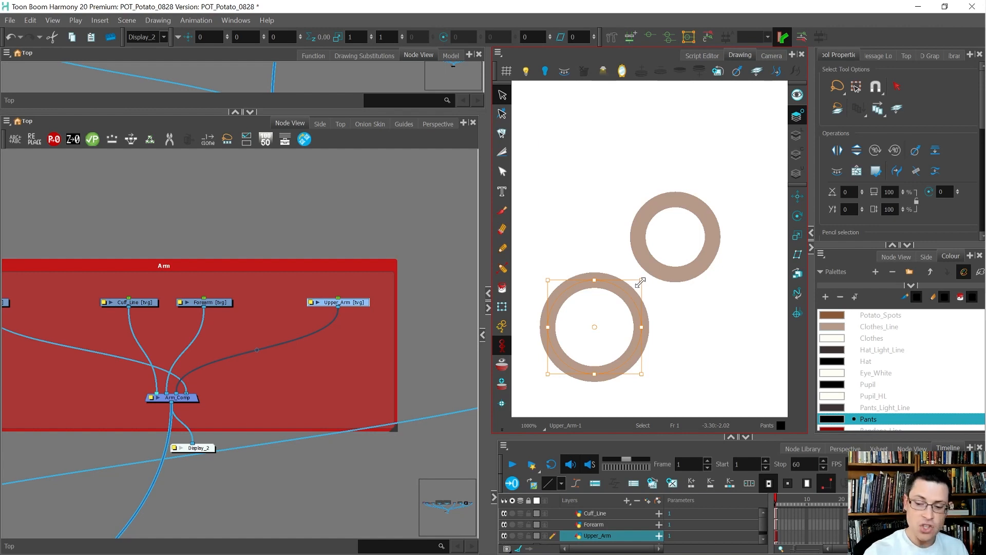
drag(641, 280, 597, 329)
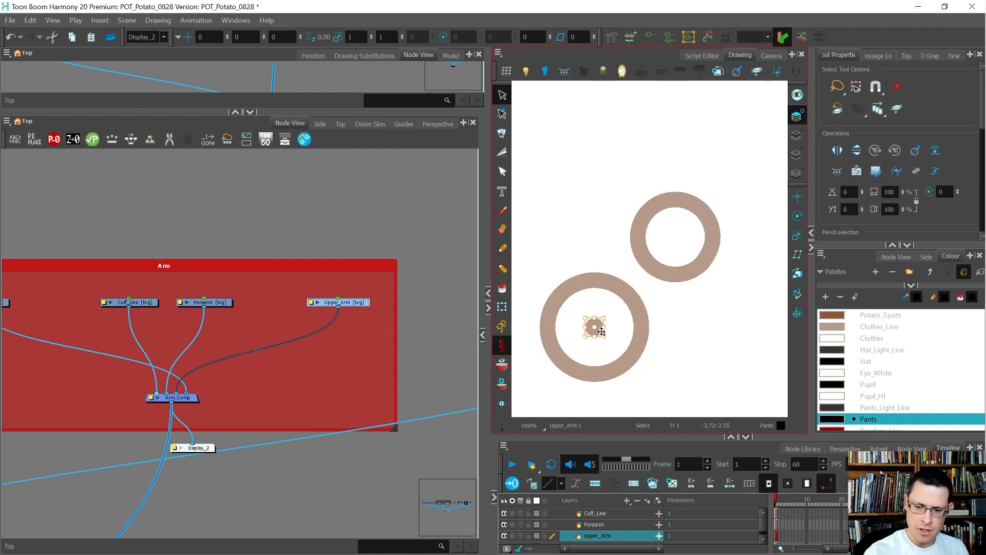
click(700, 258)
drag(712, 197, 676, 236)
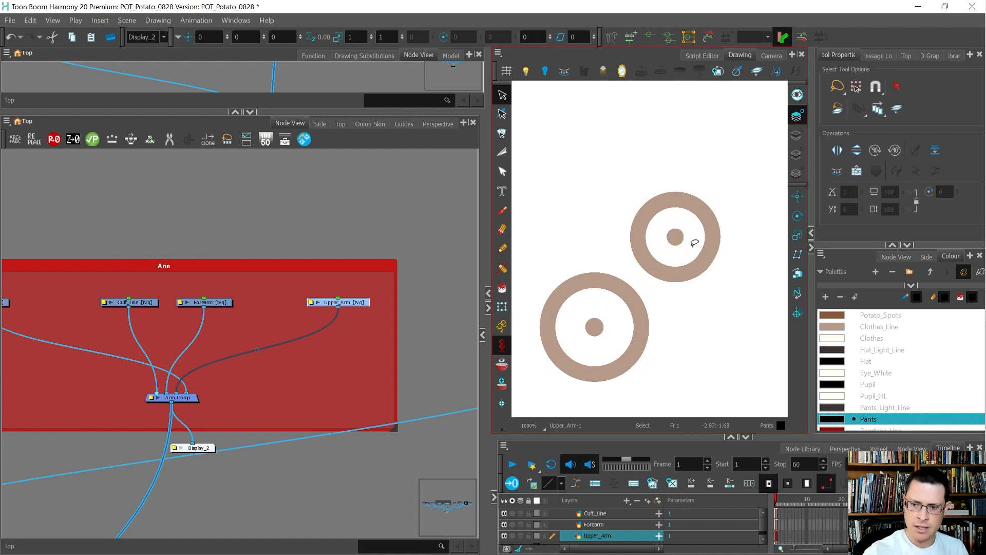
Select both centre dots and set their pencil line's maximum size to 1
drag(611, 333, 611, 334)
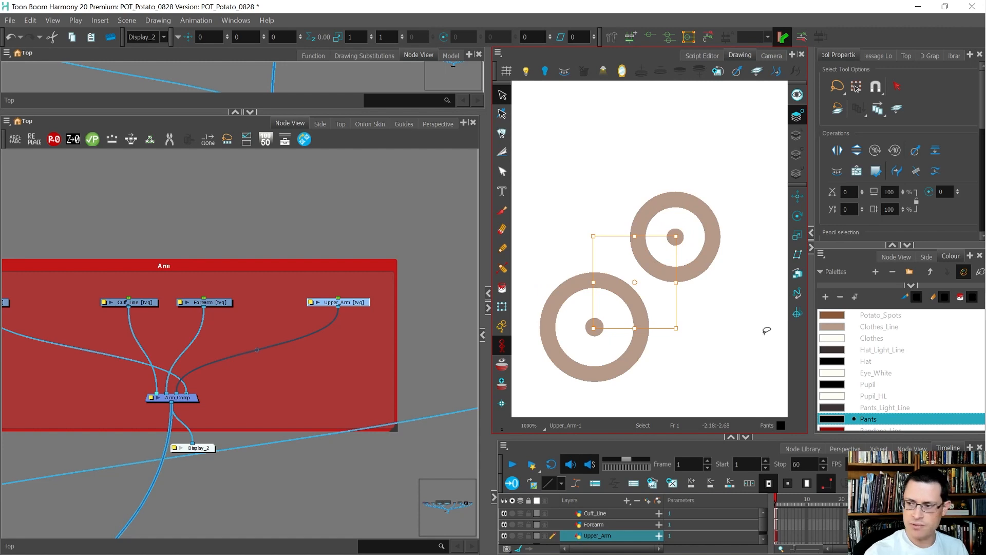
drag(932, 243, 911, 290)
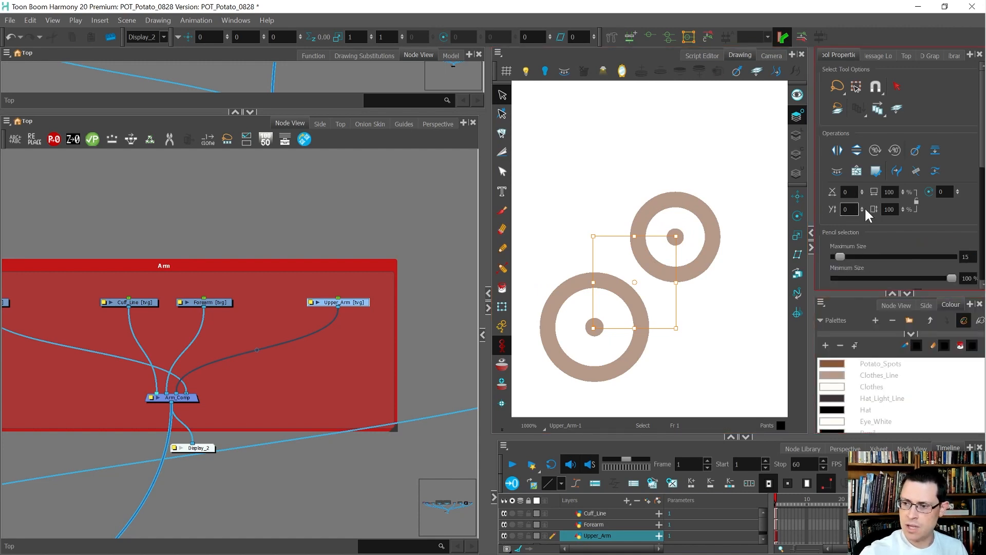
text(1)
key(Return)
Shrink the centre mark of the larger joint circle further into a tiny solid dot
click(728, 305)
scroll(635, 297, up, 1)
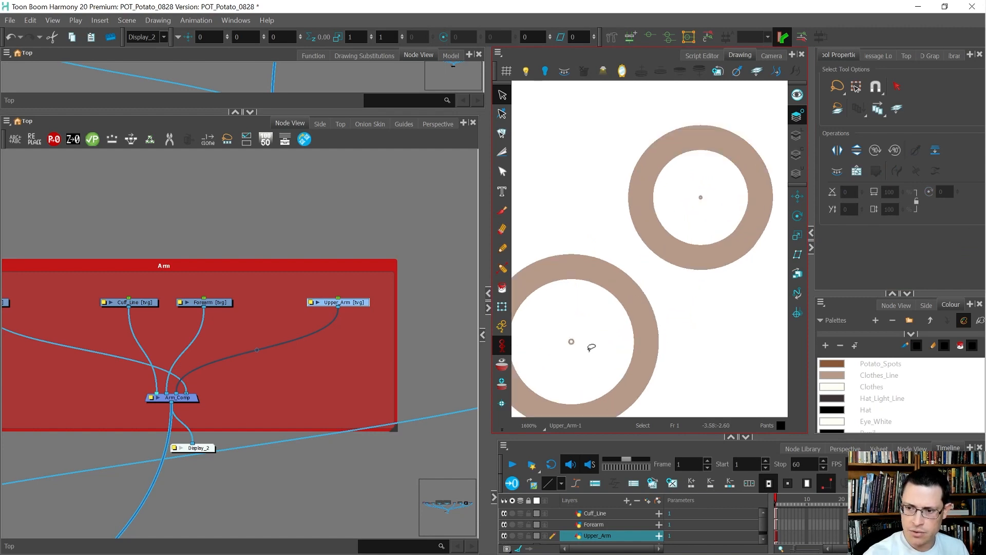
scroll(566, 352, up, 7)
drag(567, 298, 590, 290)
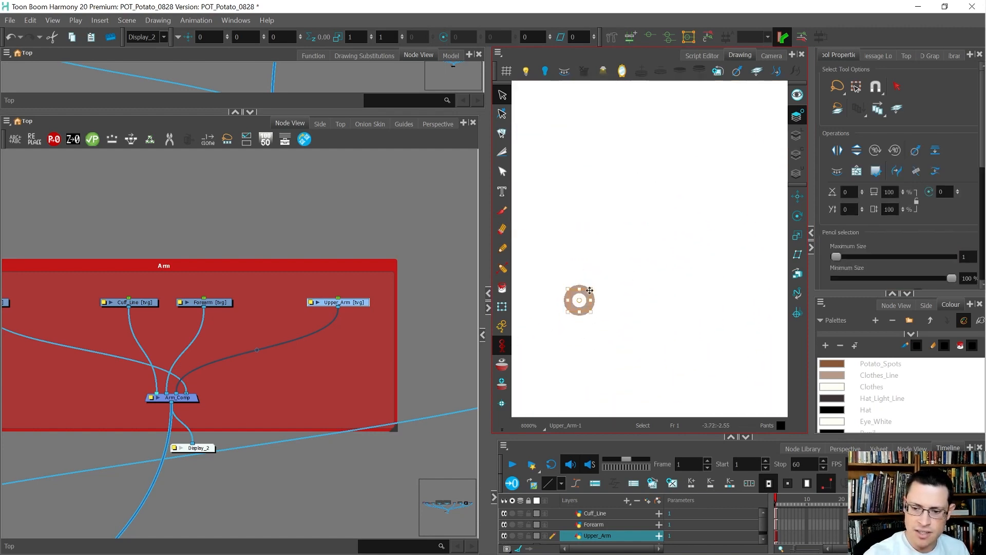
click(610, 277)
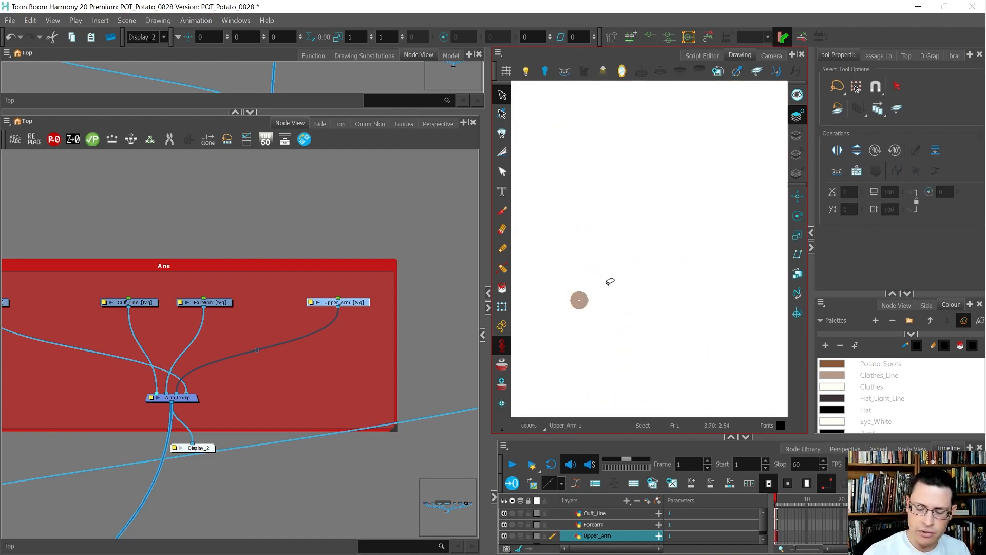
Select both joint circles with their centre dots, show the palette as swatches, and recolour the selection with the Handle swatch
scroll(606, 278, down, 12)
scroll(606, 277, up, 1)
mouse_move(683, 290)
mouse_down()
mouse_move(702, 247)
mouse_move(561, 309)
mouse_move(571, 314)
mouse_up()
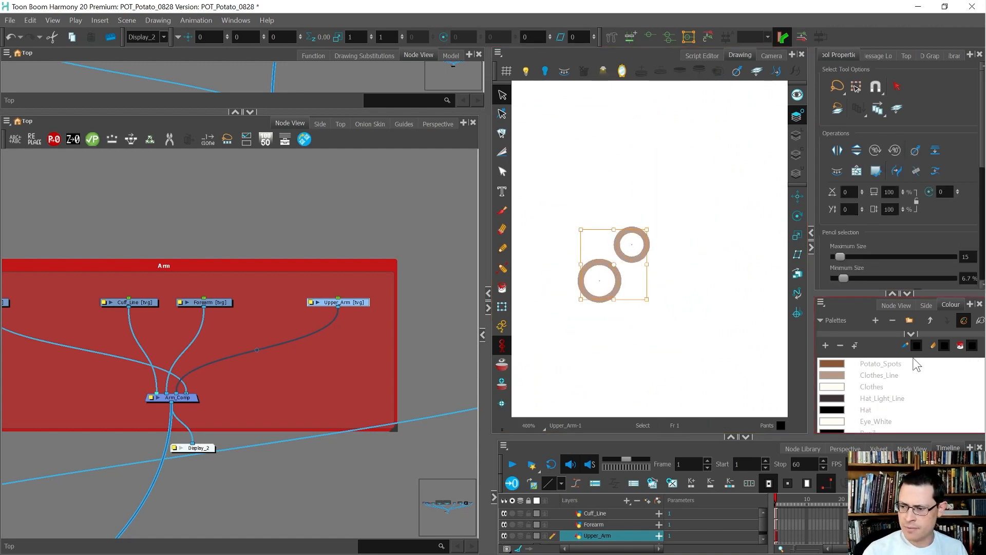
right_click(897, 392)
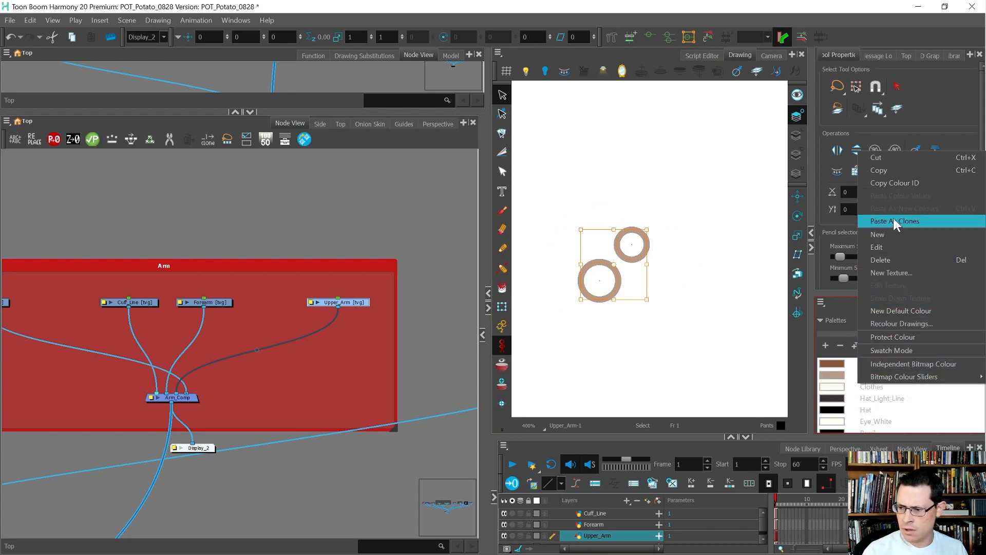
click(920, 352)
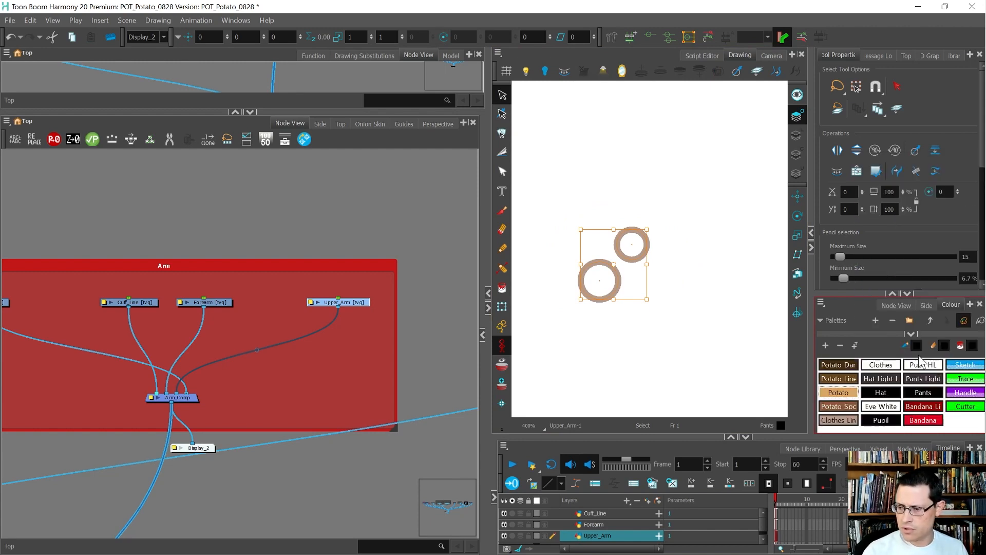
drag(812, 359, 762, 348)
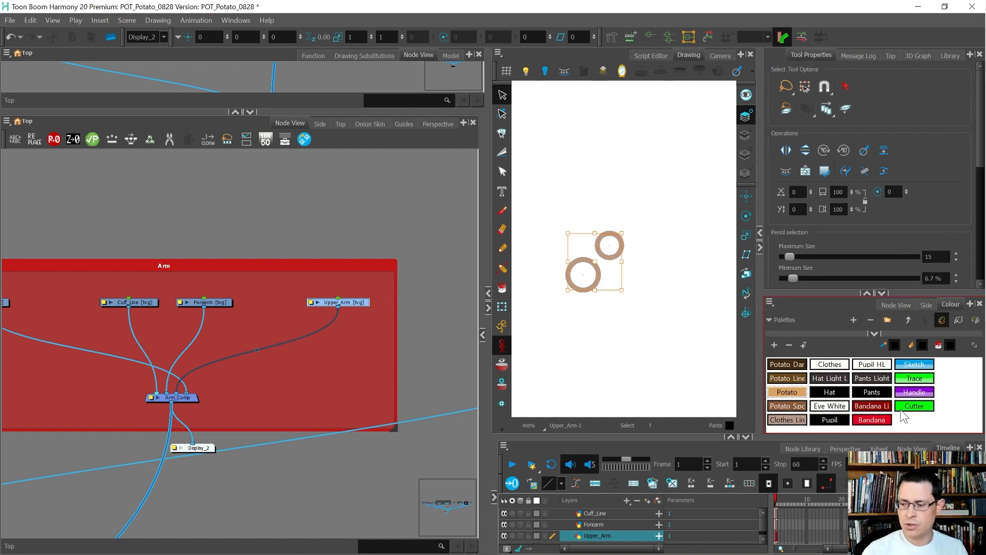
click(914, 394)
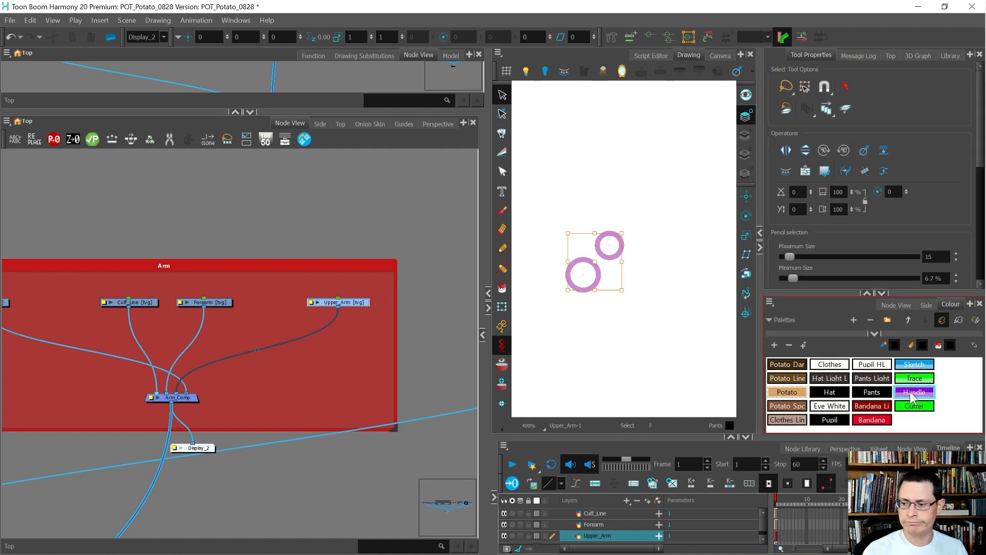
Add a new colour swatch based on Handle to the palette and name it Invisible
click(774, 344)
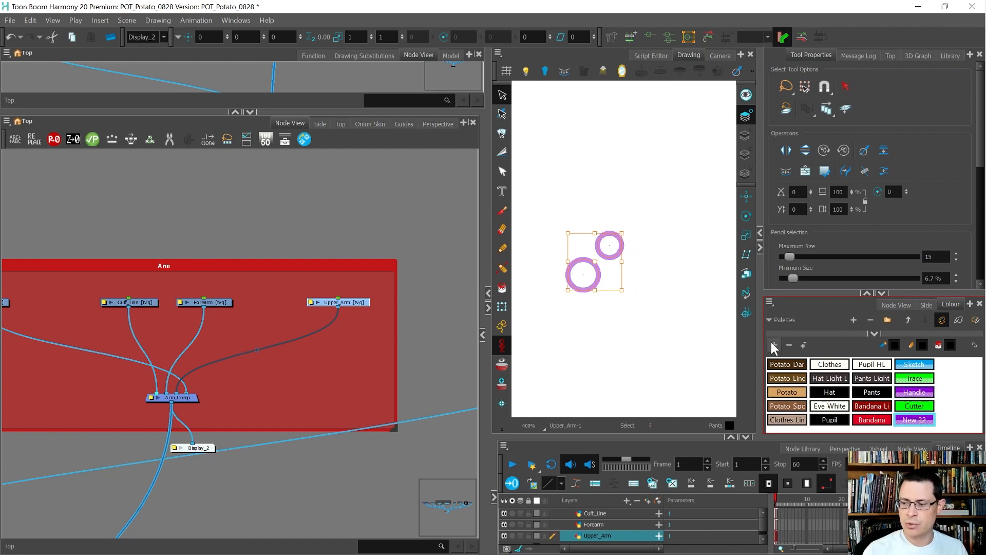
double_click(923, 421)
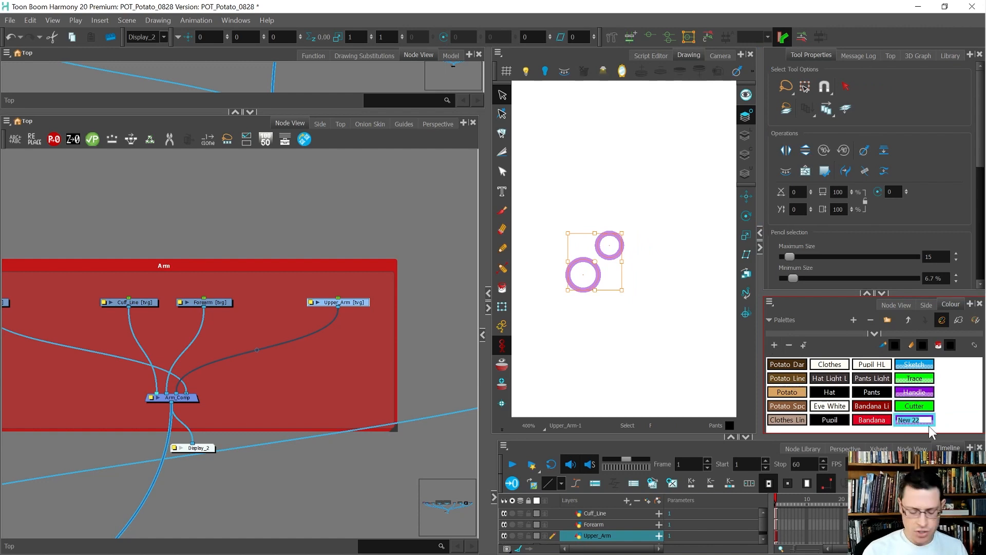
text(Joints)
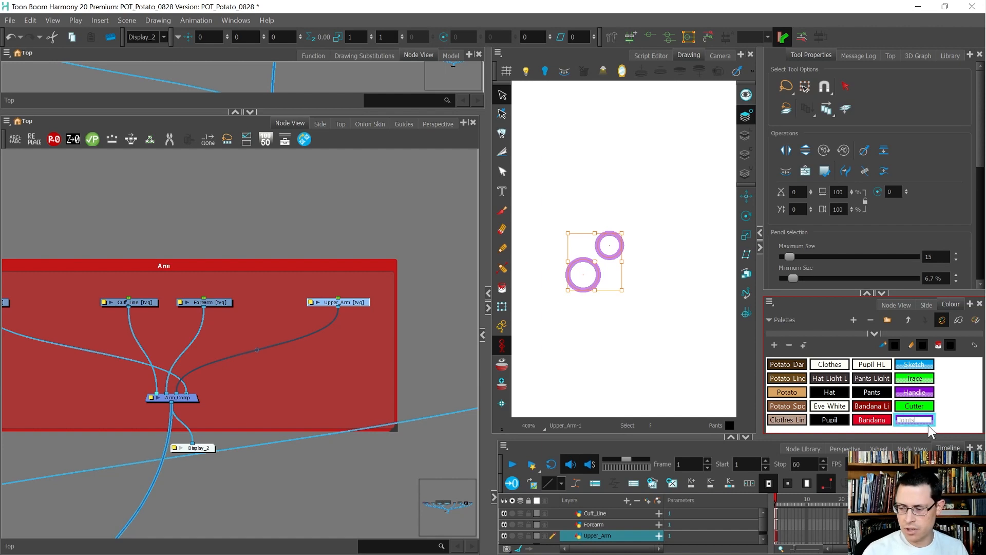
key(BackSpace)
key(BackSpace)
key(BackSpace)
key(BackSpace)
key(BackSpace)
key(BackSpace)
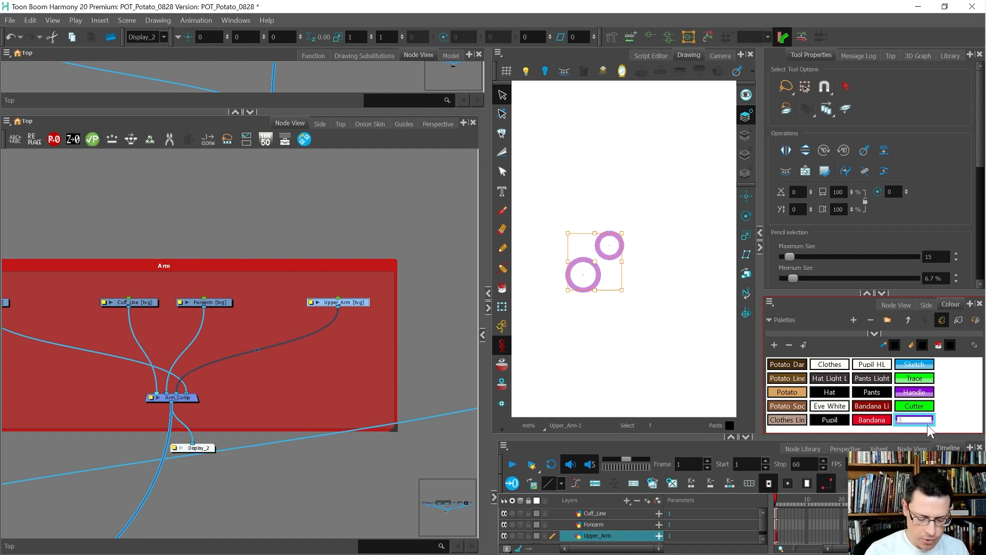
text(Invisible)
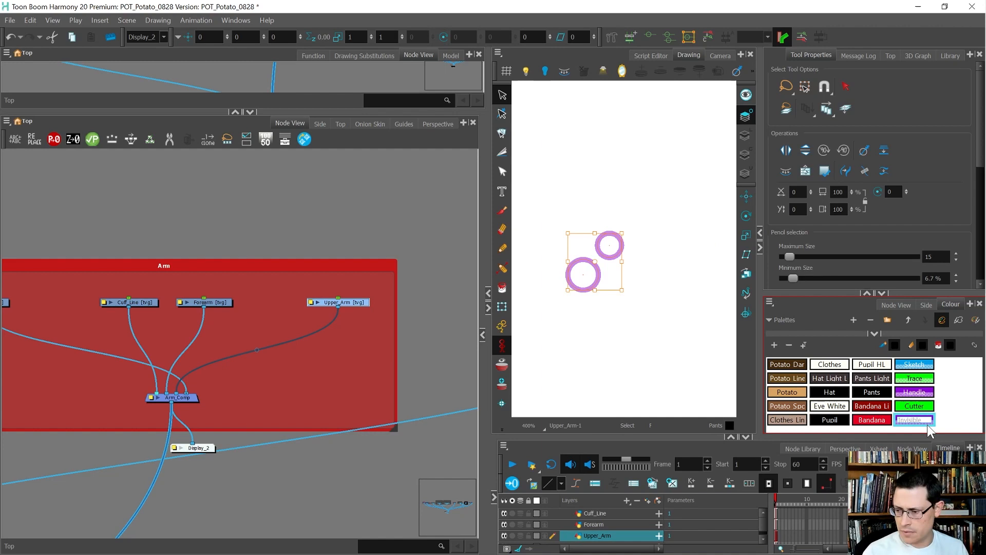
Change the Invisible swatch to a semi-transparent bright pink with hue 324, saturation 97 and value 95
double_click(927, 421)
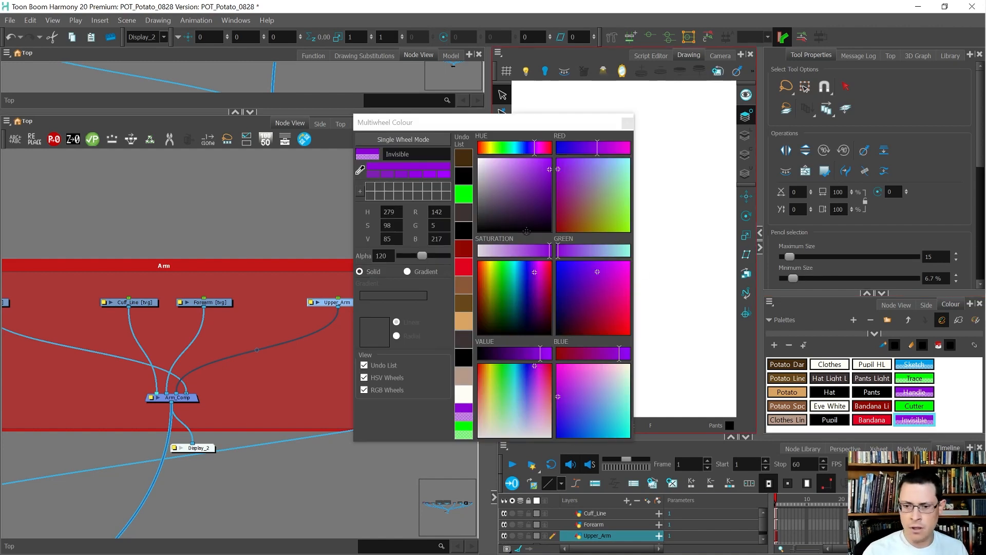
drag(548, 267, 544, 264)
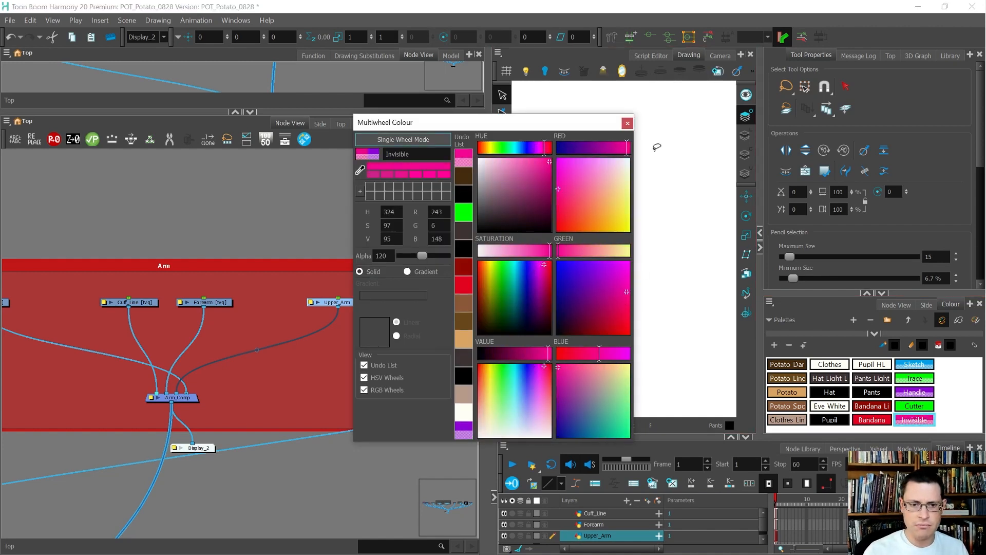
click(627, 123)
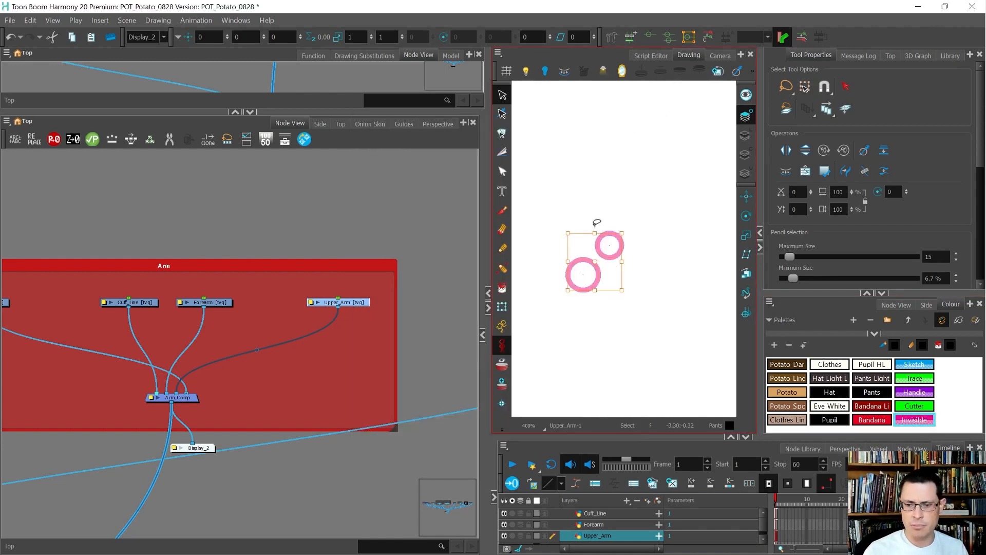
scroll(593, 261, up, 1)
click(594, 257)
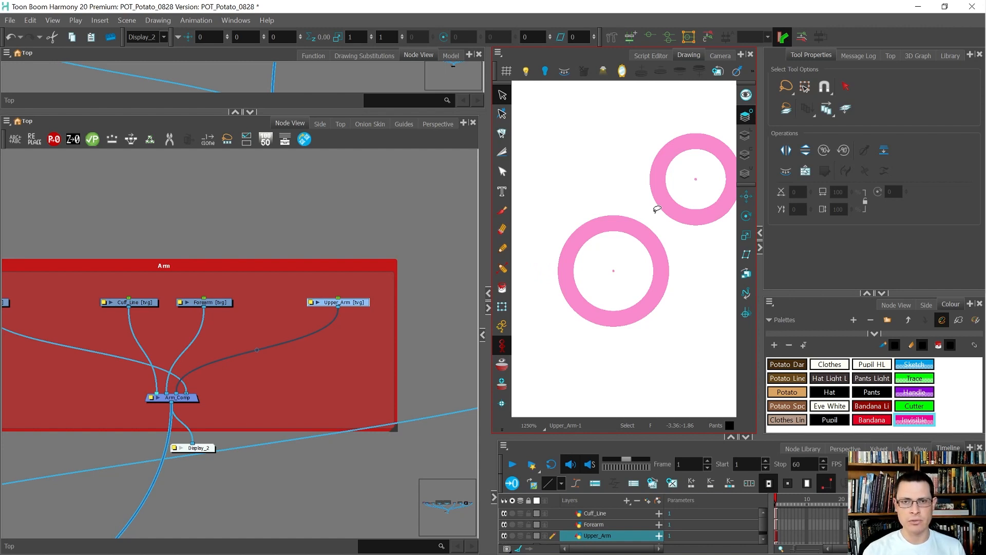
Move the pink joint circles and dots from the overlay to the underlay layer, and switch to the line art layer
scroll(657, 209, down, 3)
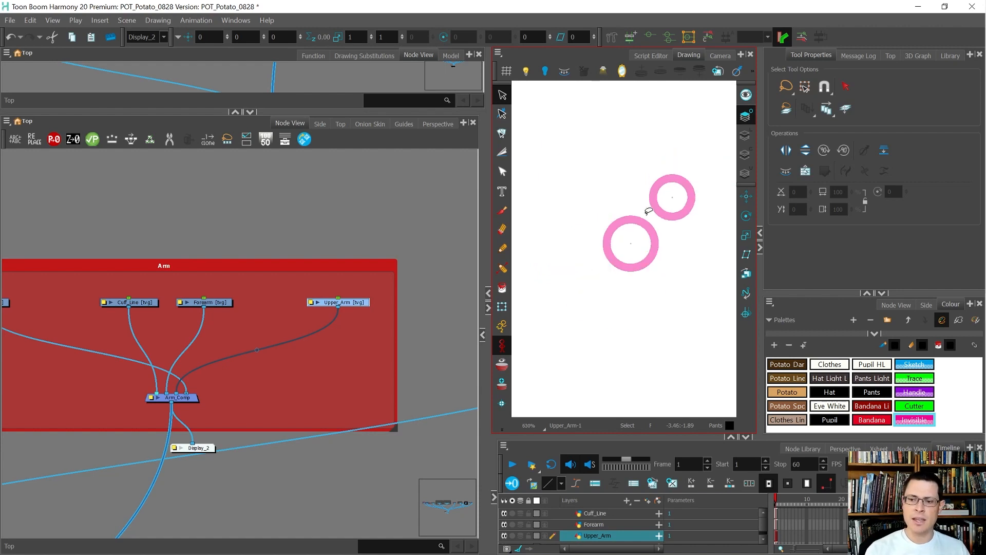
mouse_move(701, 155)
mouse_down()
mouse_move(616, 166)
mouse_move(569, 218)
mouse_move(612, 301)
mouse_move(681, 199)
mouse_move(687, 171)
mouse_up()
key(ctrl+x)
click(744, 175)
key(ctrl+v)
click(617, 345)
click(745, 137)
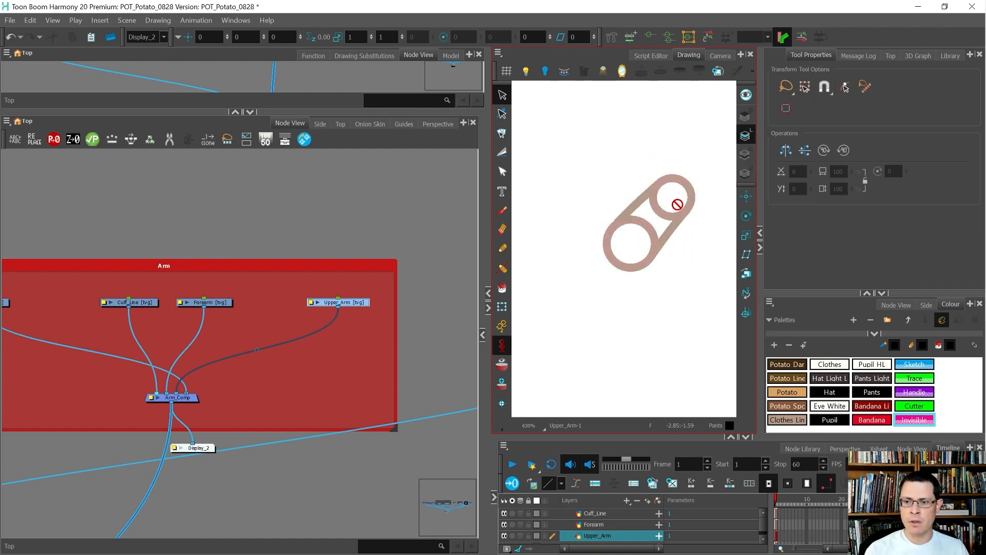
Cut away the inner arcs of both joint circles with the Cutter to leave only the outer Upper_Arm outline
key(shift+t)
scroll(687, 203, up, 3)
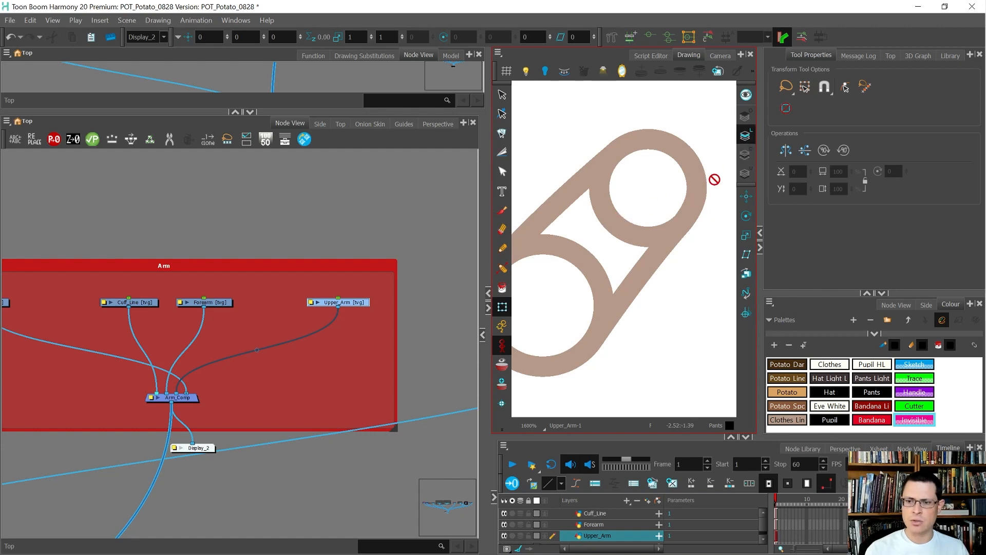
key(shift+t)
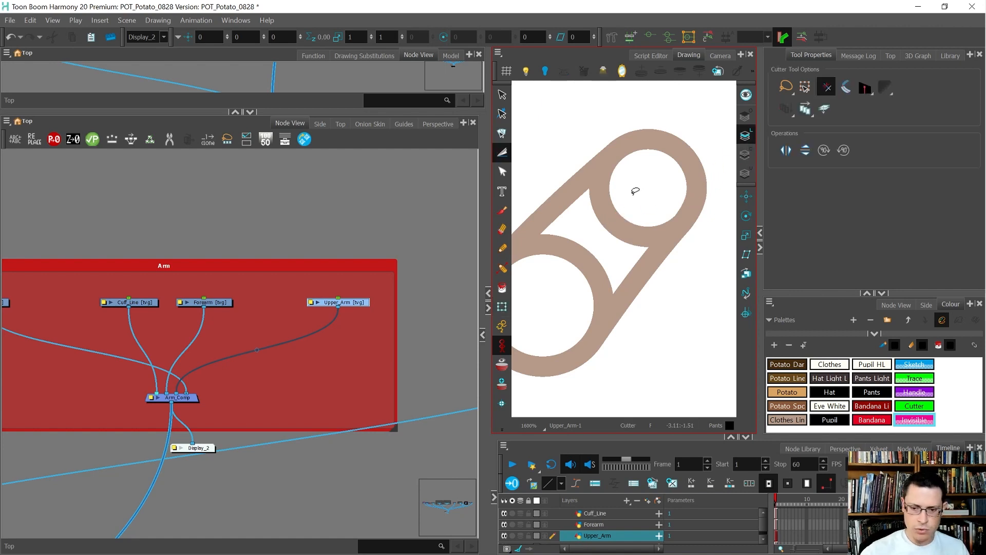
key(k)
drag(488, 247, 235, 289)
drag(456, 184, 429, 237)
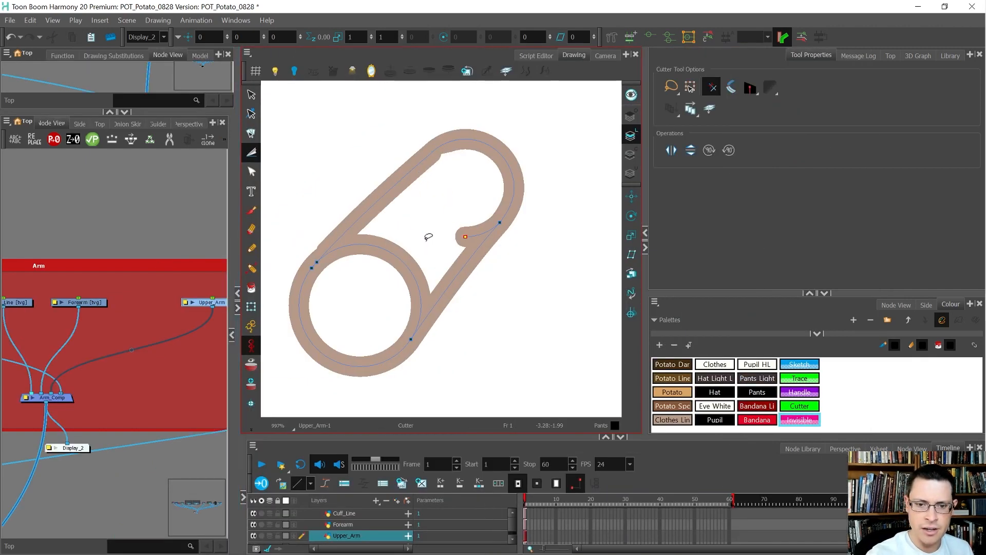
mouse_move(487, 212)
mouse_down()
mouse_move(474, 245)
mouse_move(396, 262)
mouse_up()
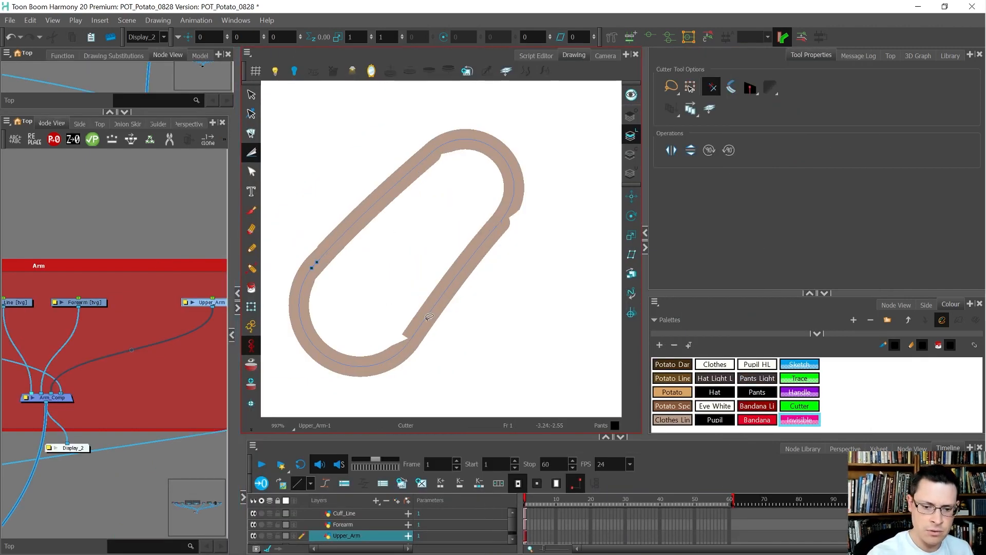
Select the entire Upper_Arm outline and merge its separate pencil lines into one continuous stroke
key(alt+s)
mouse_move(516, 308)
mouse_down()
mouse_move(554, 249)
mouse_move(293, 348)
mouse_move(488, 320)
mouse_up()
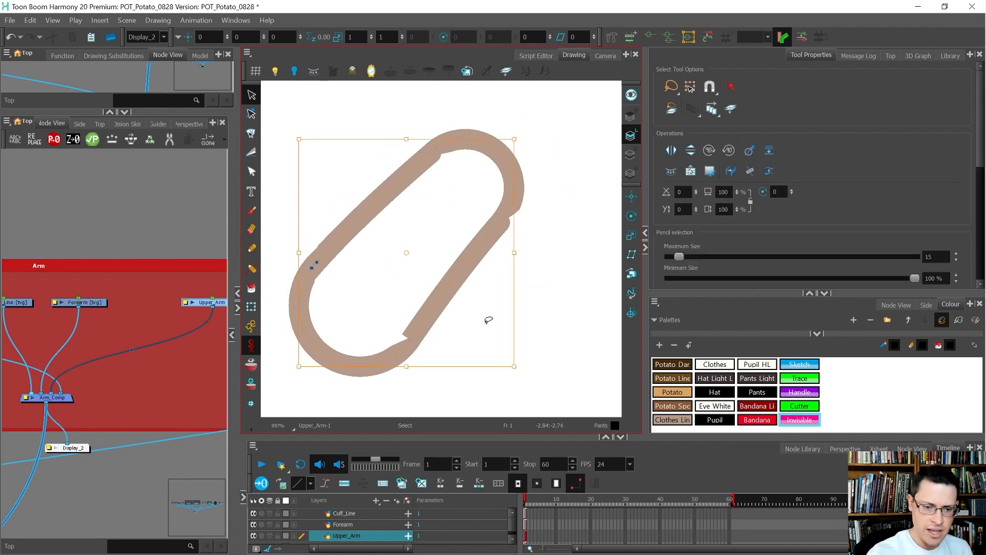
key(alt+shift+m)
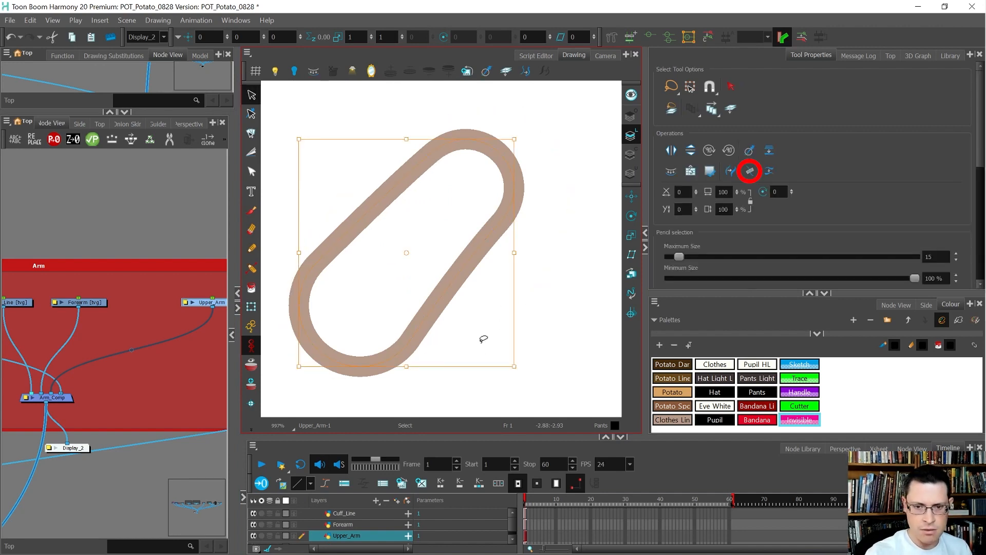
Straighten the lower long side of the Upper_Arm outline beside the larger joint using the Contour Editor
key(alt+q)
click(426, 335)
scroll(408, 343, up, 4)
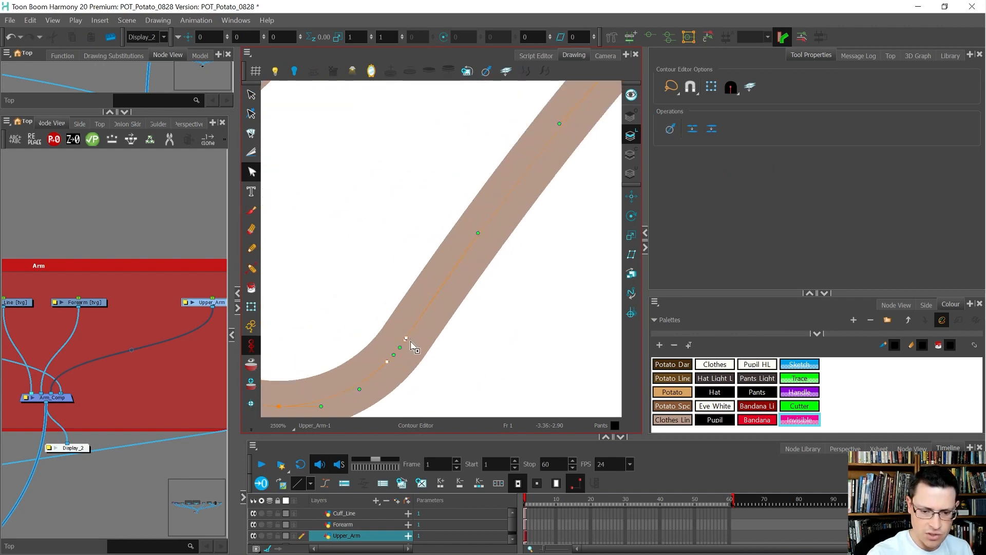
click(418, 350)
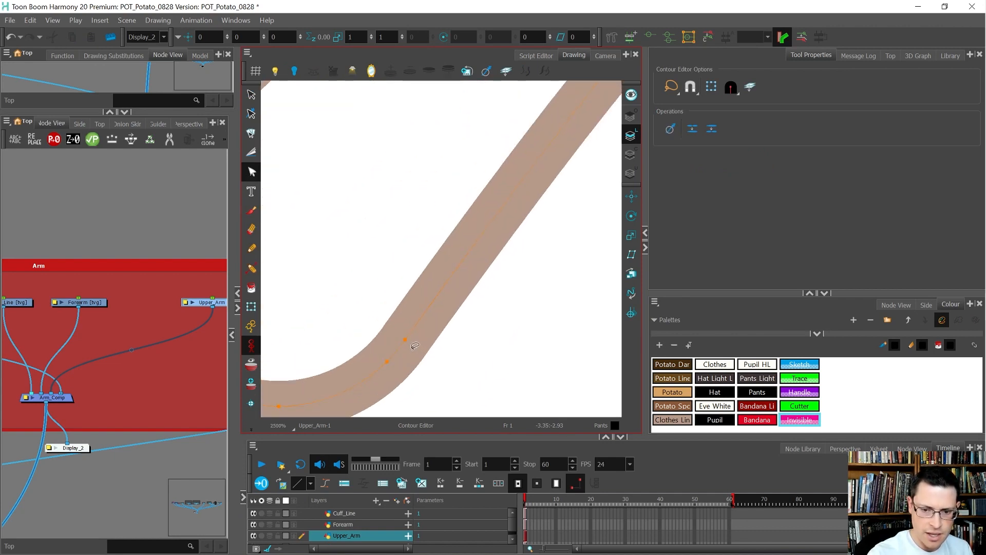
scroll(415, 345, down, 4)
click(484, 299)
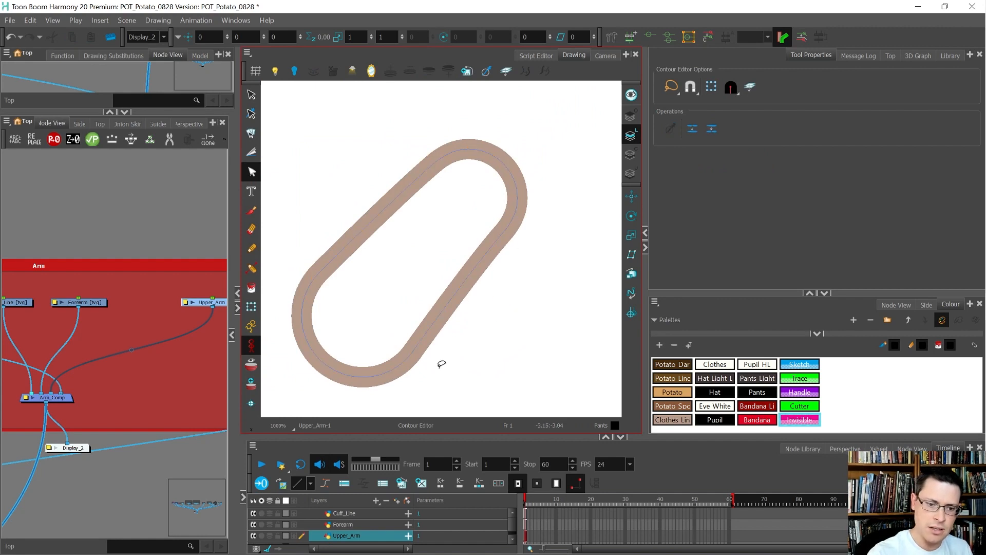
Check the merged Upper_Arm outline up close and refine the curve of its lower long side
scroll(323, 277, up, 3)
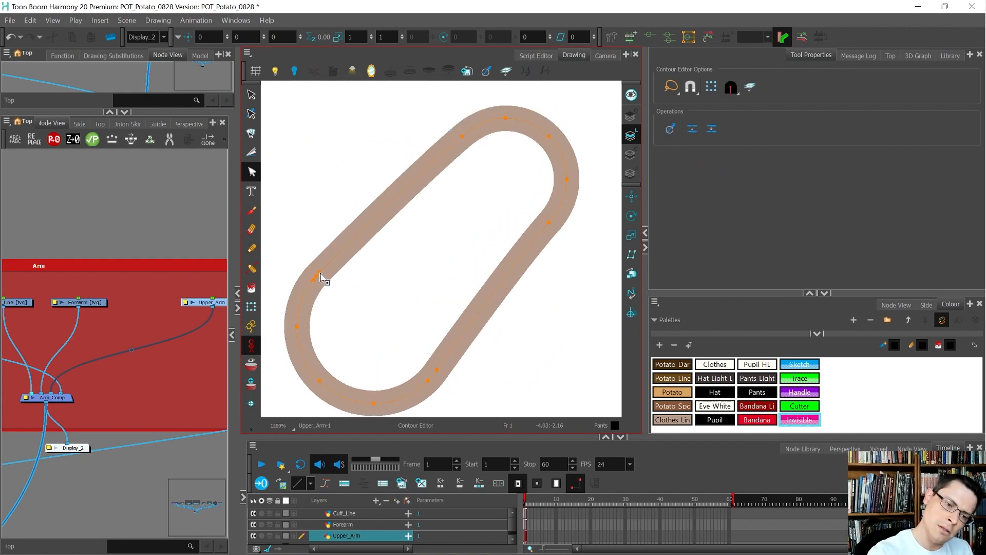
click(389, 279)
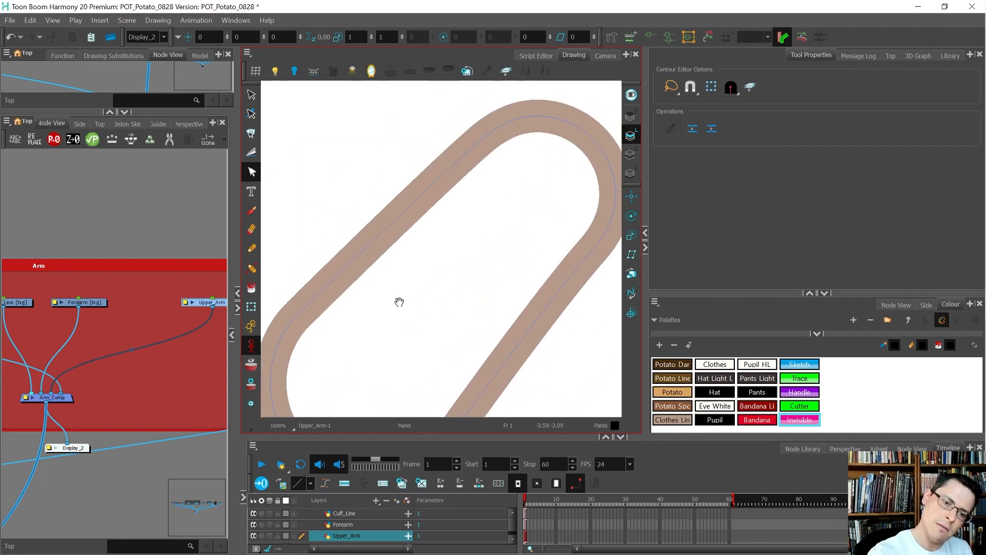
scroll(435, 238, down, 4)
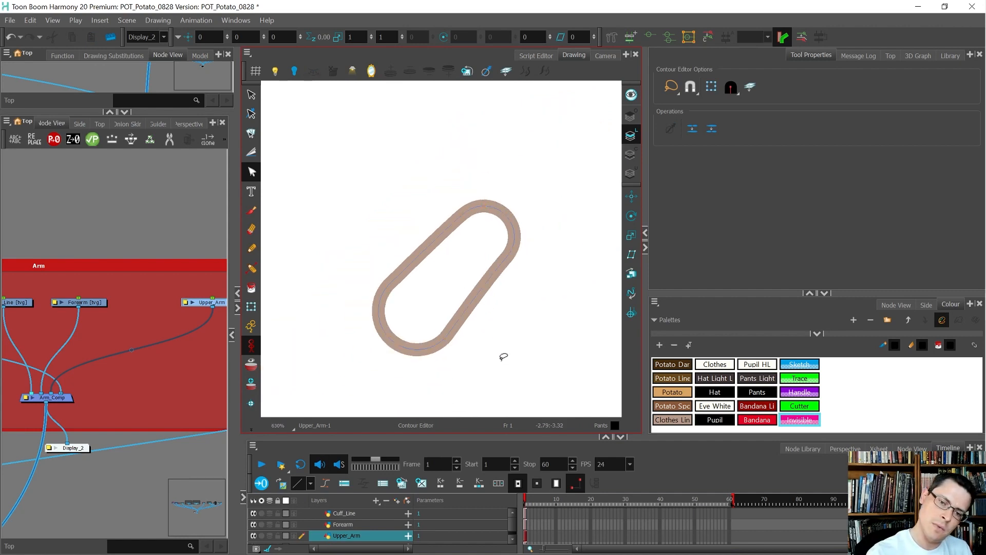
scroll(508, 266, up, 2)
click(521, 269)
drag(479, 294, 481, 301)
click(491, 361)
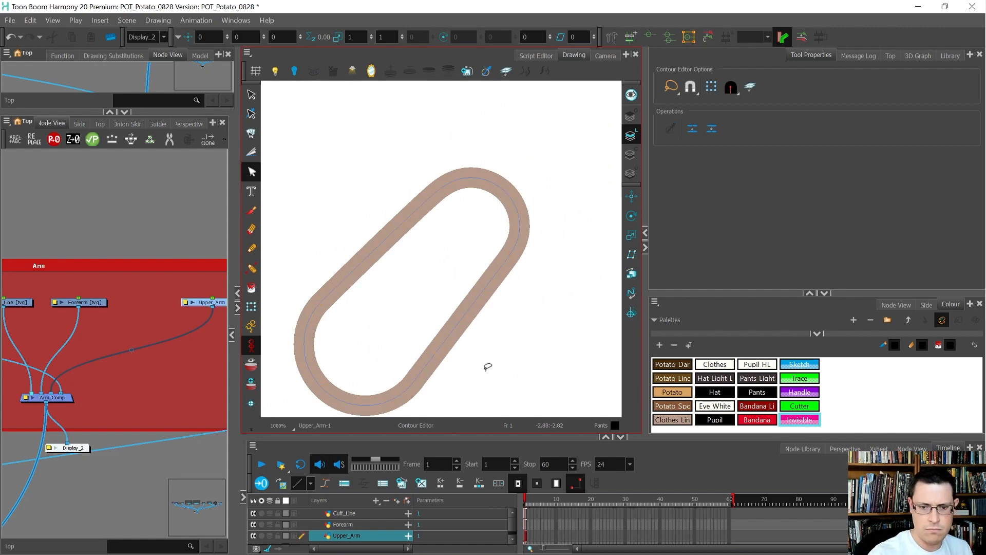
Adjust the curve handle on the upper long side of the Upper_Arm outline near the smaller joint
click(440, 198)
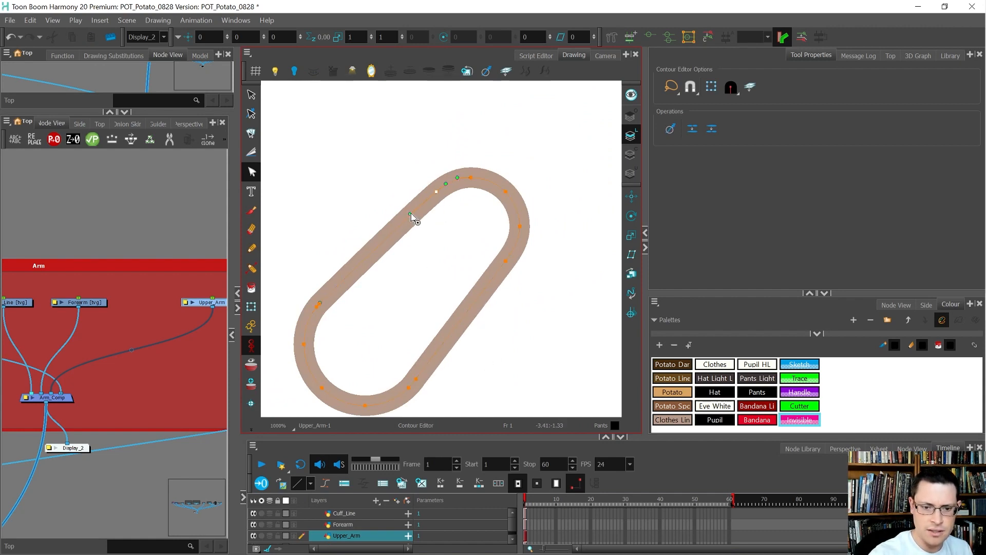
drag(409, 215, 406, 214)
click(389, 274)
scroll(543, 281, down, 2)
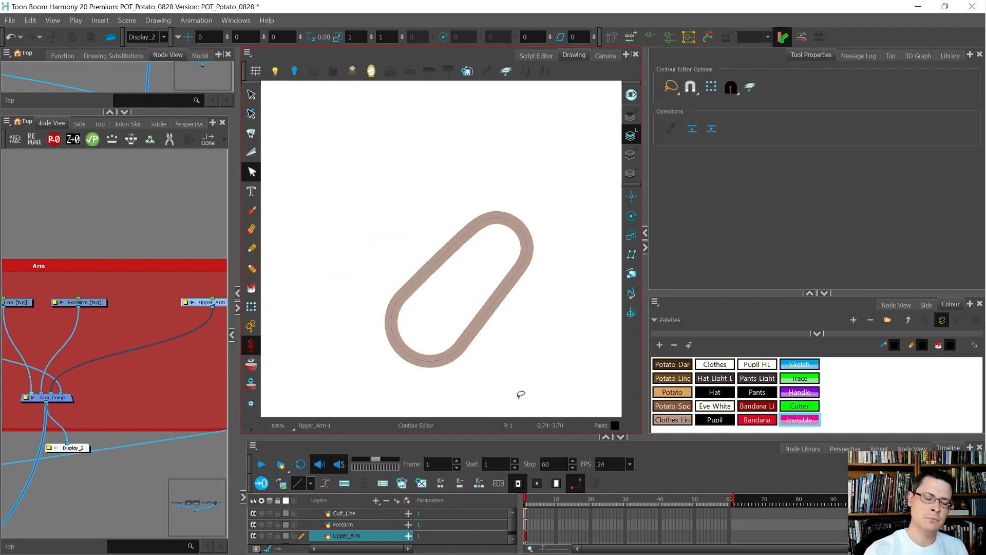
scroll(484, 190, down, 1)
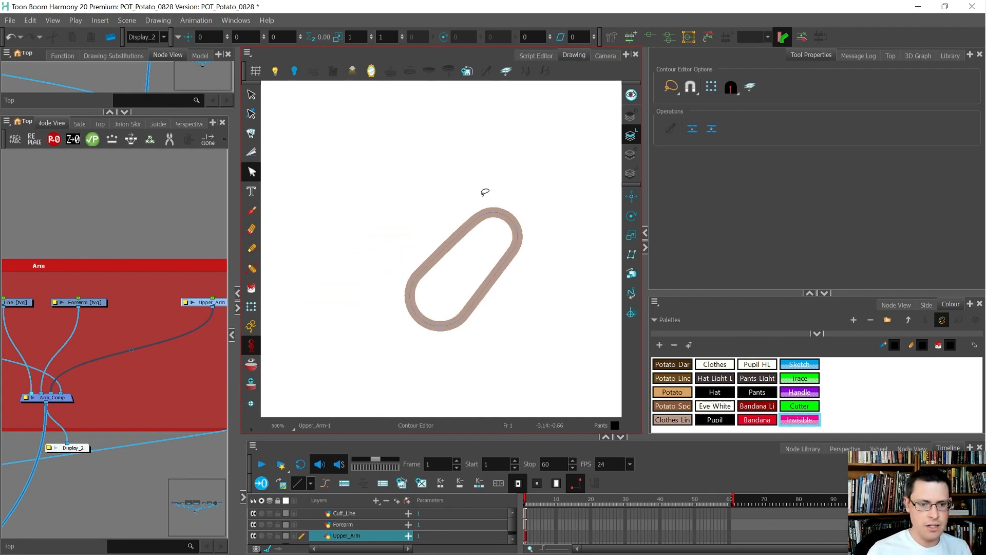
Try to trim the inner arc off the joint circle in the Forearm drawing with the Cutter
click(92, 302)
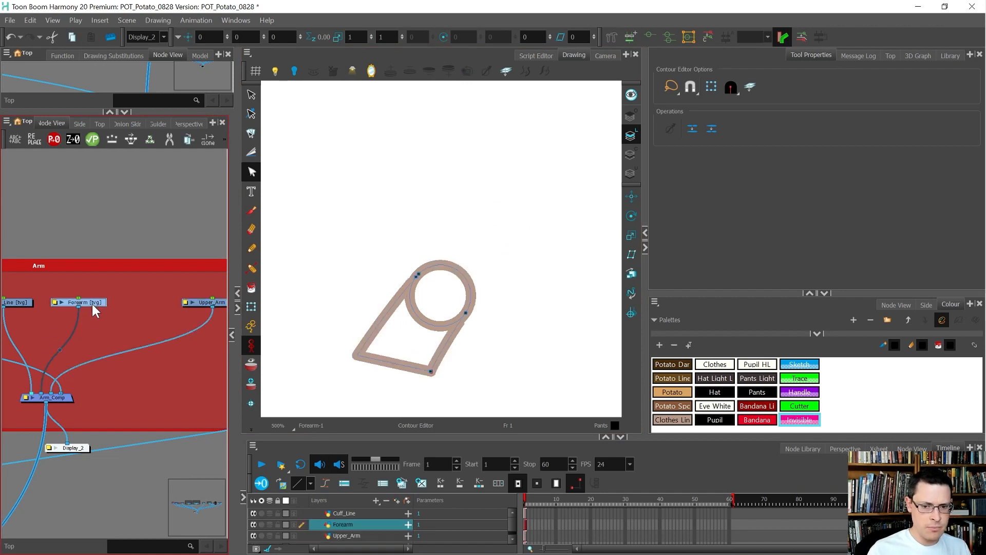
scroll(413, 368, up, 3)
key(alt+t)
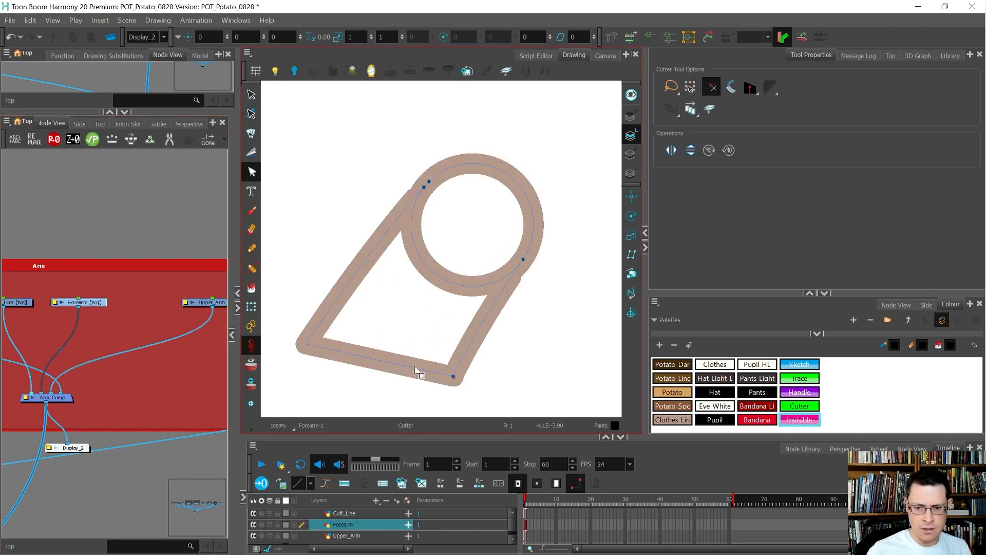
drag(448, 231, 440, 298)
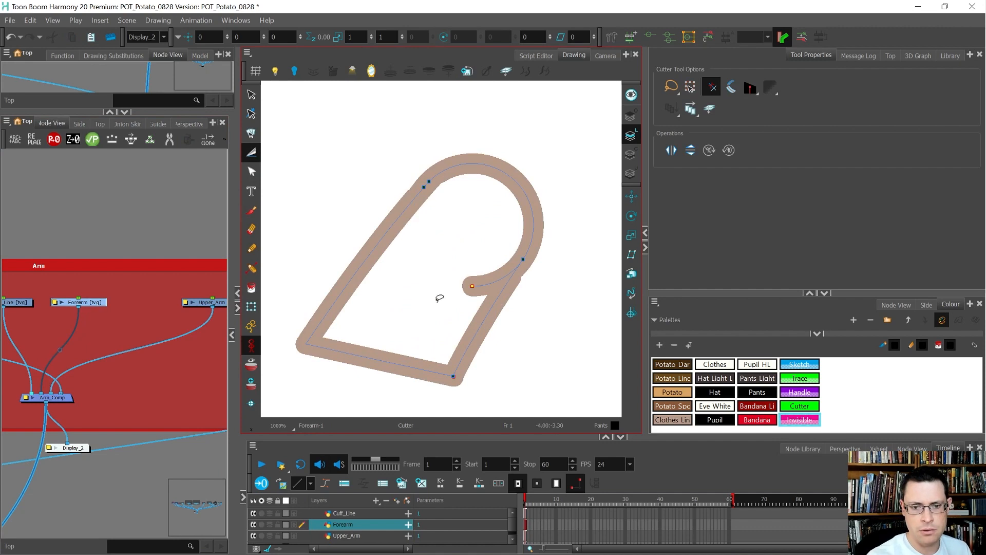
key(ctrl+z)
key(alt+s)
drag(451, 247, 417, 296)
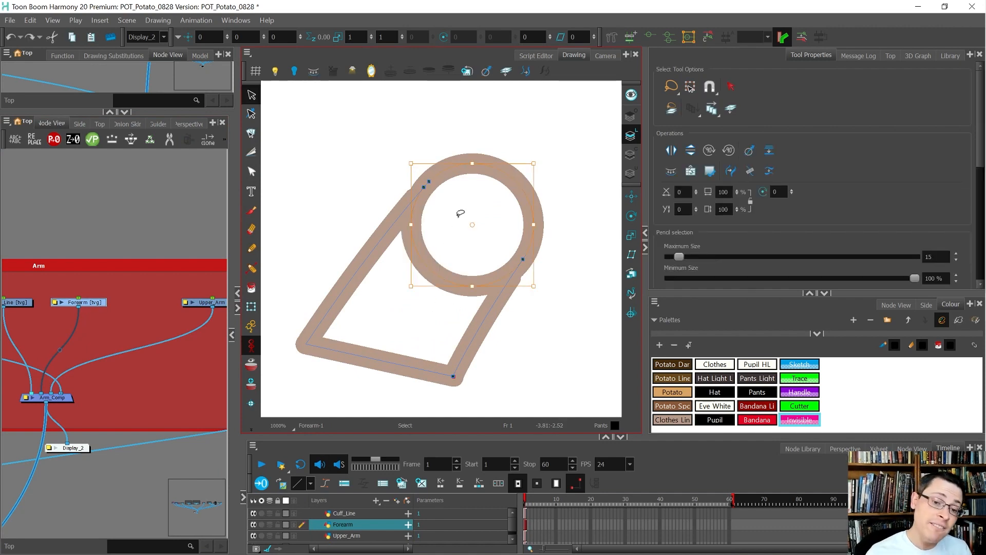
scroll(460, 213, down, 3)
scroll(158, 319, down, 1)
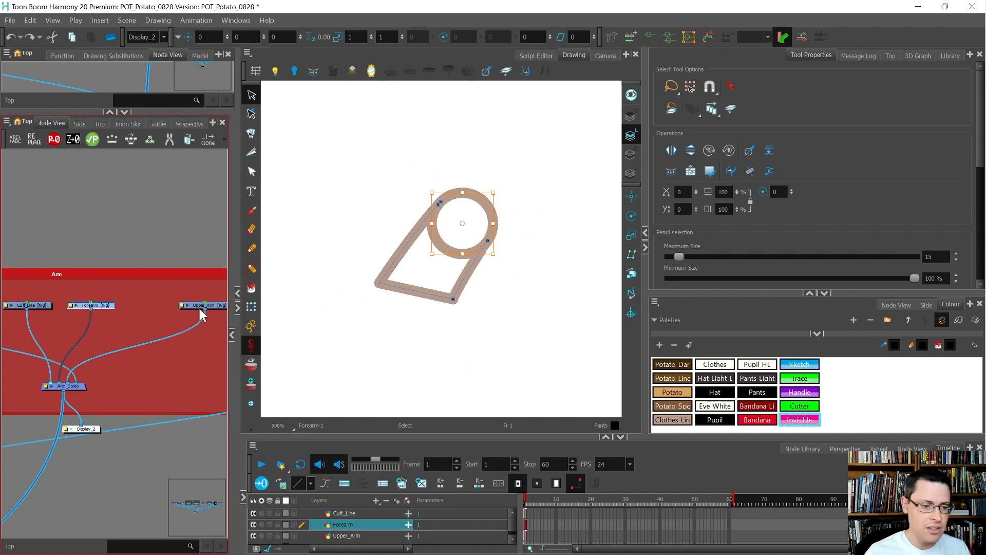
Copy the larger joint guide circle from the Upper_Arm underlay layer and paste it into the Forearm underlay layer
click(215, 305)
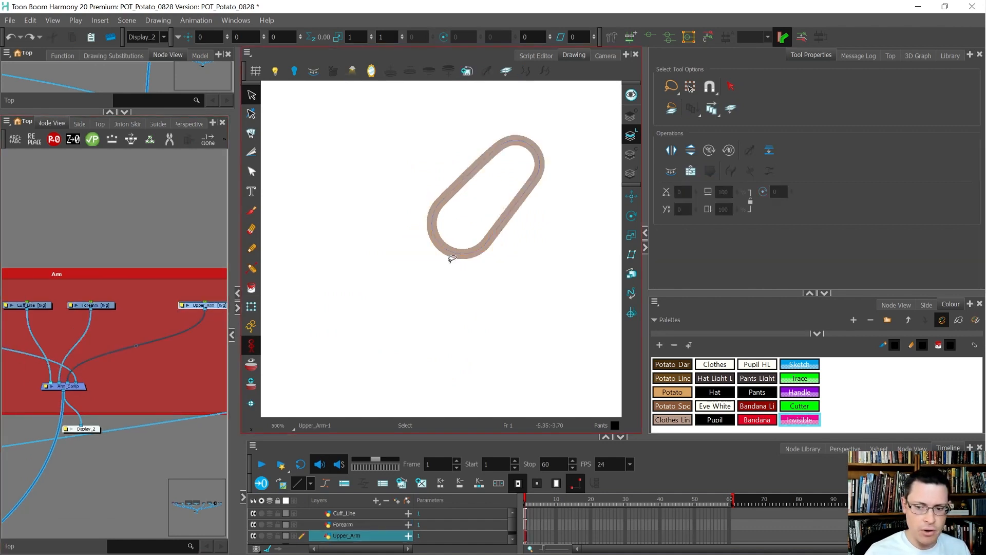
click(635, 172)
scroll(507, 214, up, 2)
mouse_move(503, 219)
mouse_down()
mouse_move(470, 179)
mouse_move(337, 214)
mouse_move(491, 267)
mouse_move(501, 226)
mouse_up()
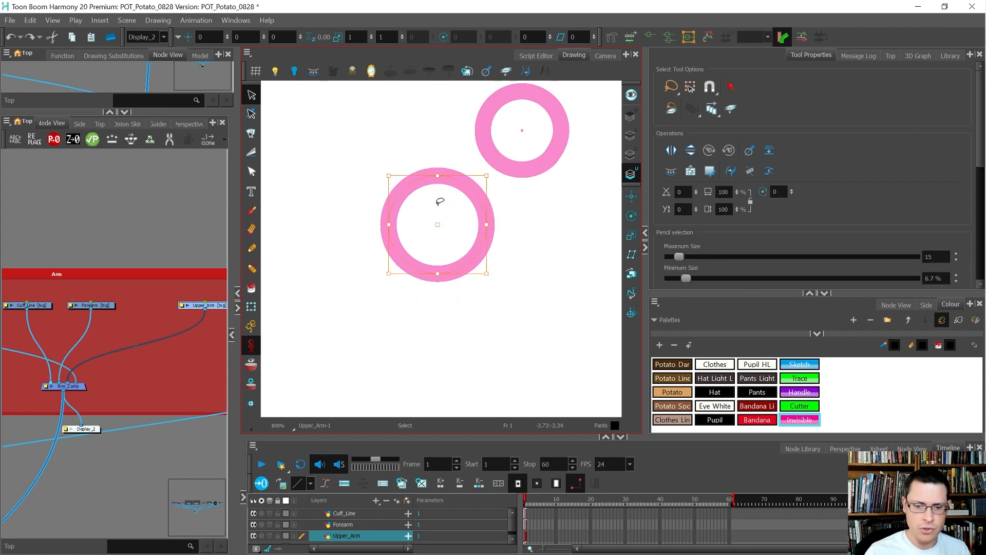
click(102, 308)
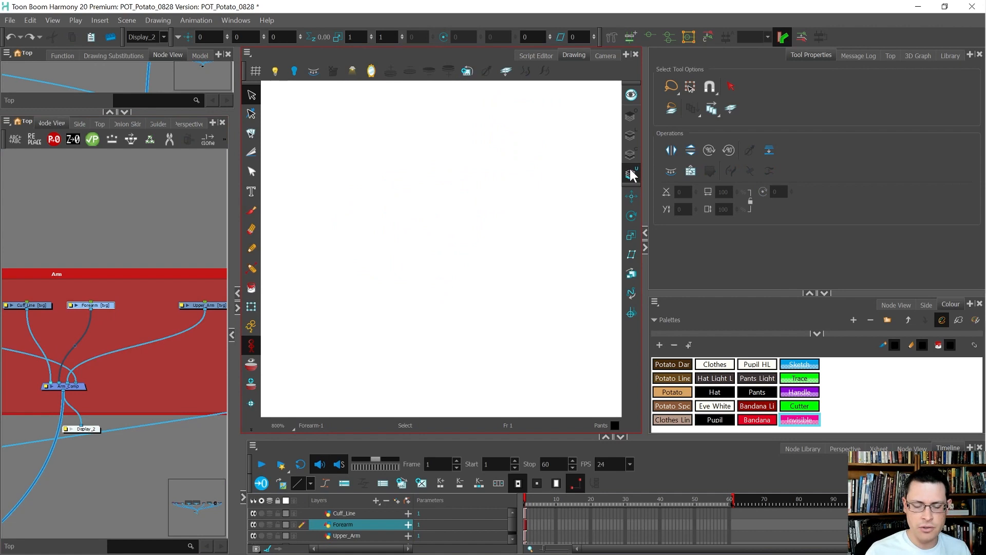
key(ctrl+v)
click(534, 263)
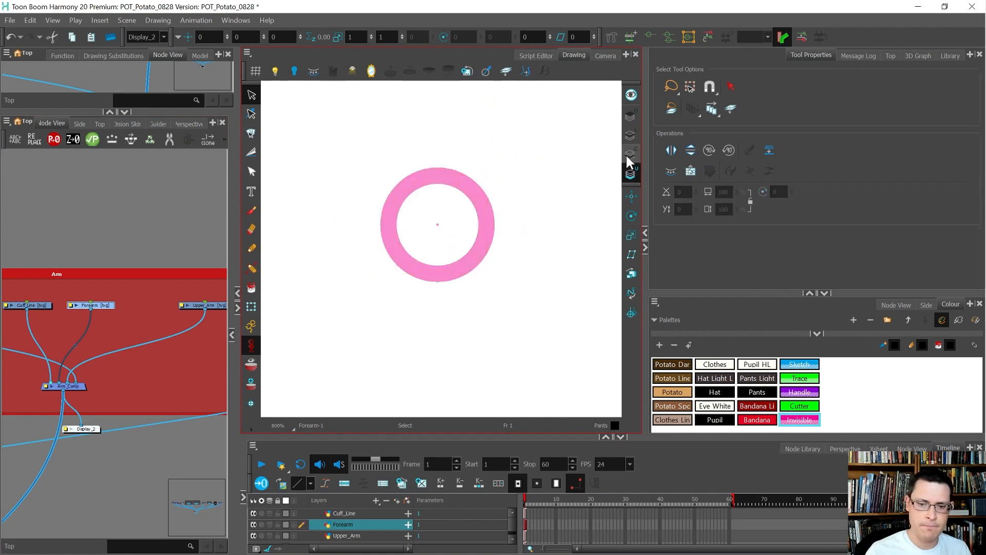
Compare the Forearm's pink joint guide on the underlay layer with its outline on the line art layer
click(627, 157)
click(632, 136)
click(631, 172)
click(631, 135)
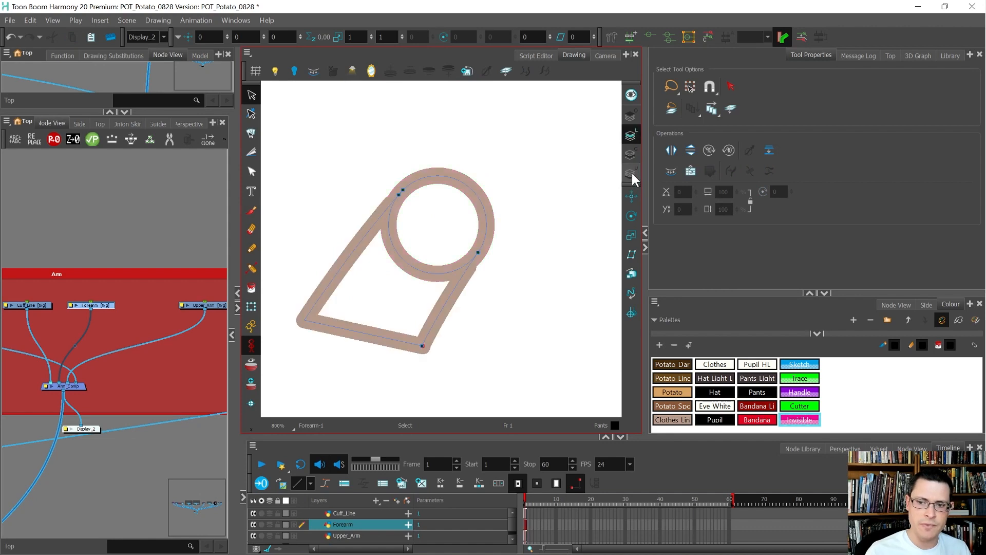
click(630, 174)
click(633, 135)
click(633, 171)
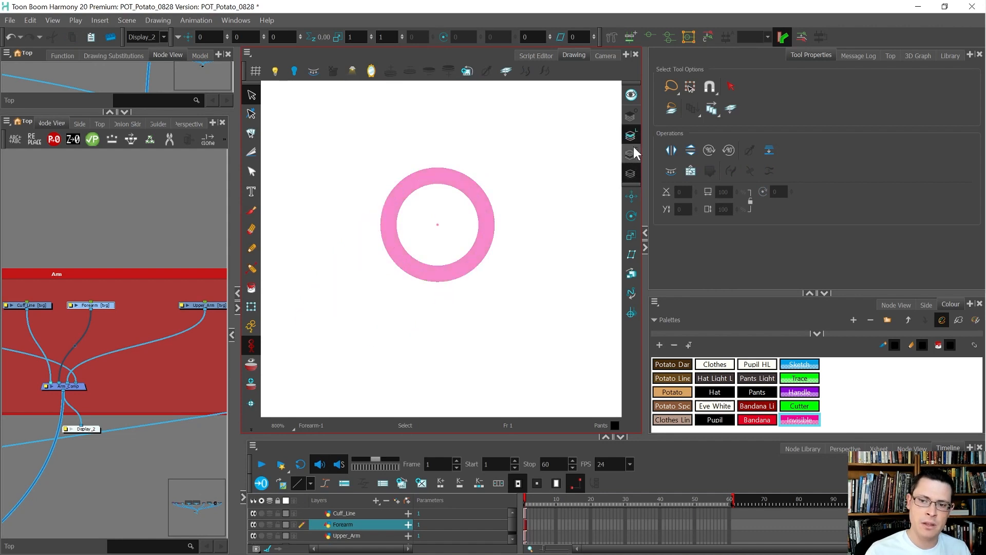
click(632, 136)
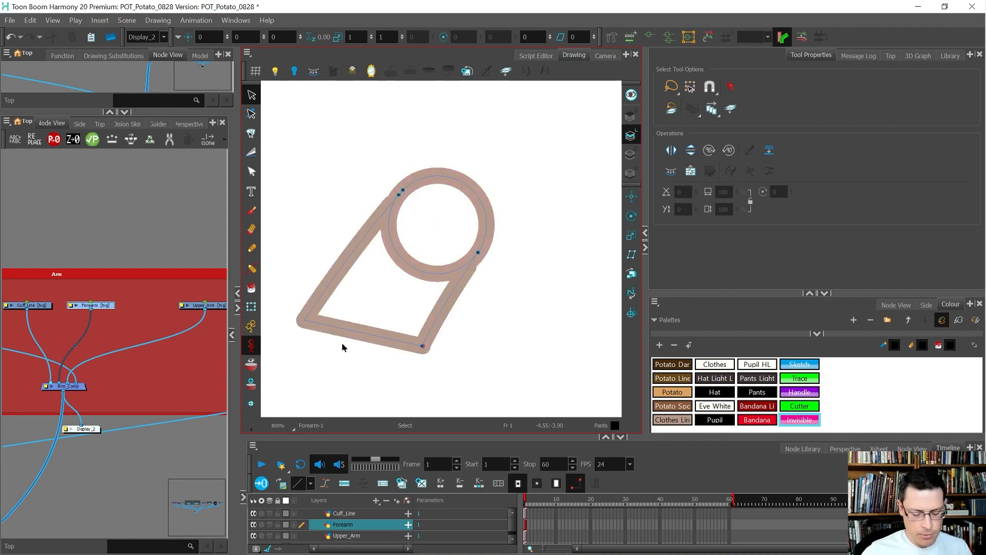
Trim the joint circle's inner arc from the Forearm outline and merge the remaining arc and long sides into one stroke
key(alt+t)
drag(405, 223, 388, 263)
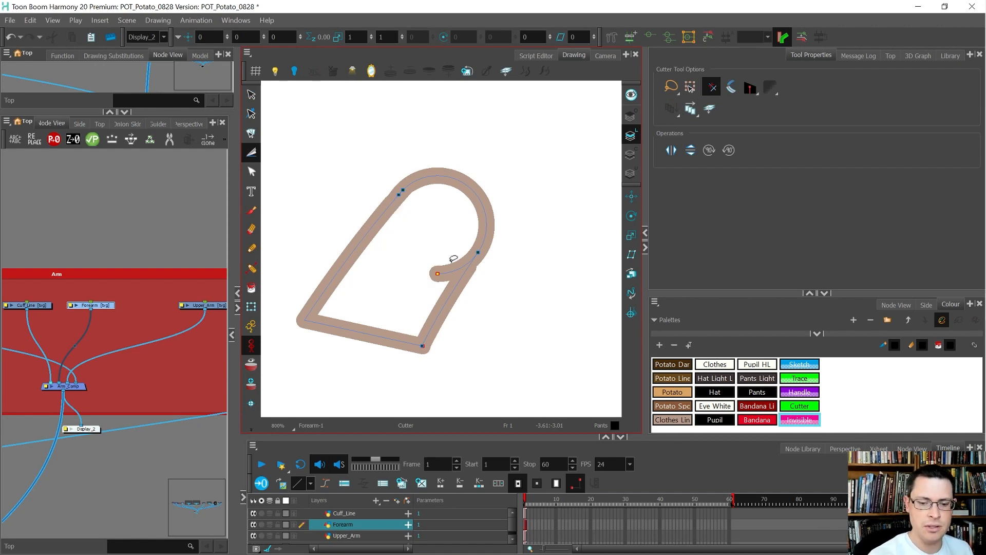
drag(450, 261, 435, 294)
key(alt+s)
mouse_move(484, 269)
mouse_down()
mouse_move(368, 180)
mouse_move(494, 325)
mouse_up()
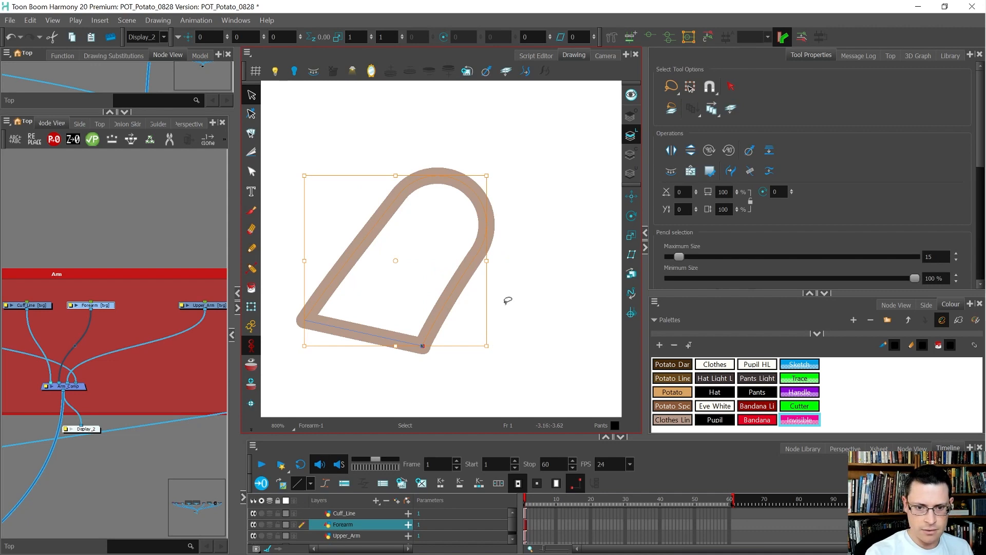
Adjust the curve handles along the long sides of the merged Forearm outline with the Contour Editor
key(alt+q)
scroll(366, 238, up, 2)
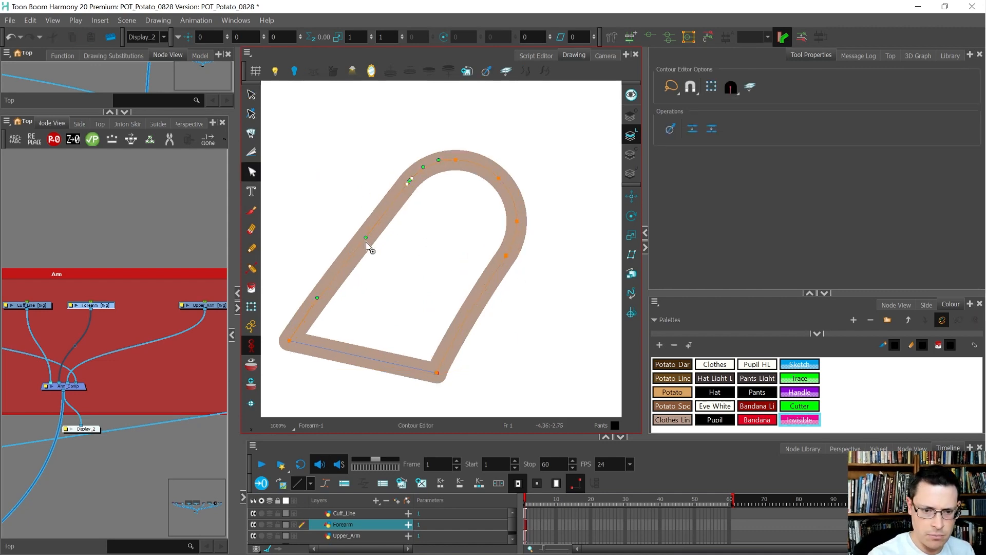
click(412, 242)
drag(557, 316, 558, 291)
drag(580, 246, 497, 268)
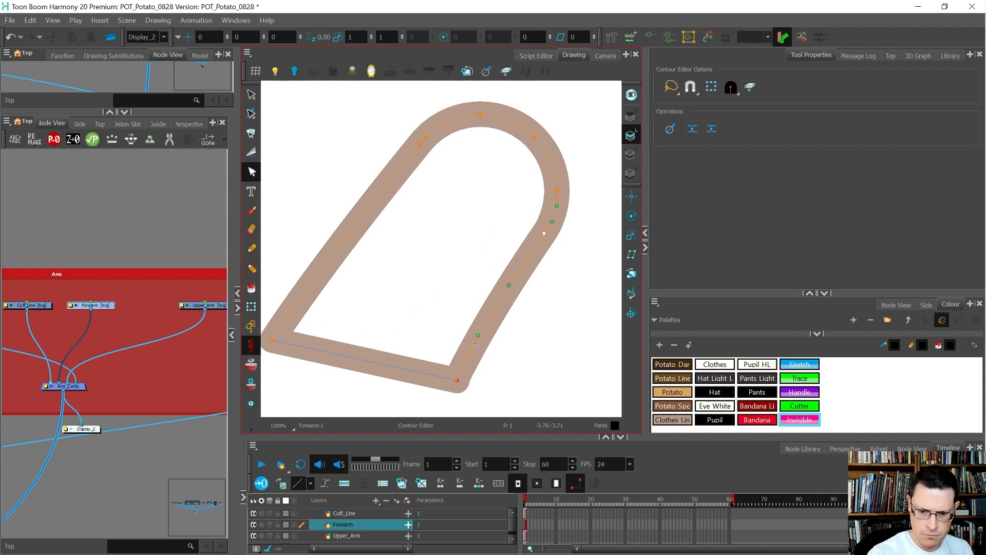
drag(480, 336, 484, 338)
Check up close and refine the Forearm outline where its lower long side meets the rounded joint end
click(531, 310)
click(540, 258)
scroll(542, 241, up, 7)
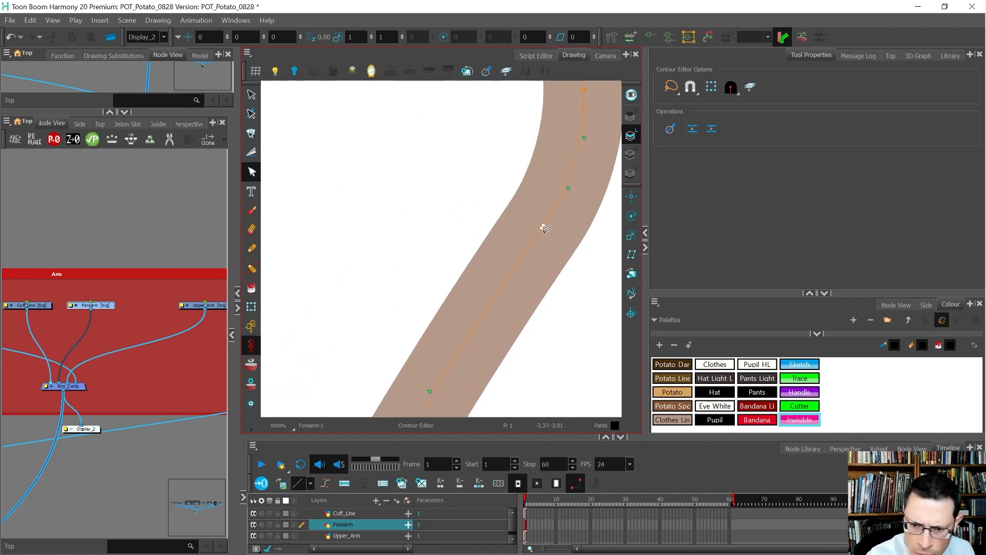
scroll(536, 238, down, 8)
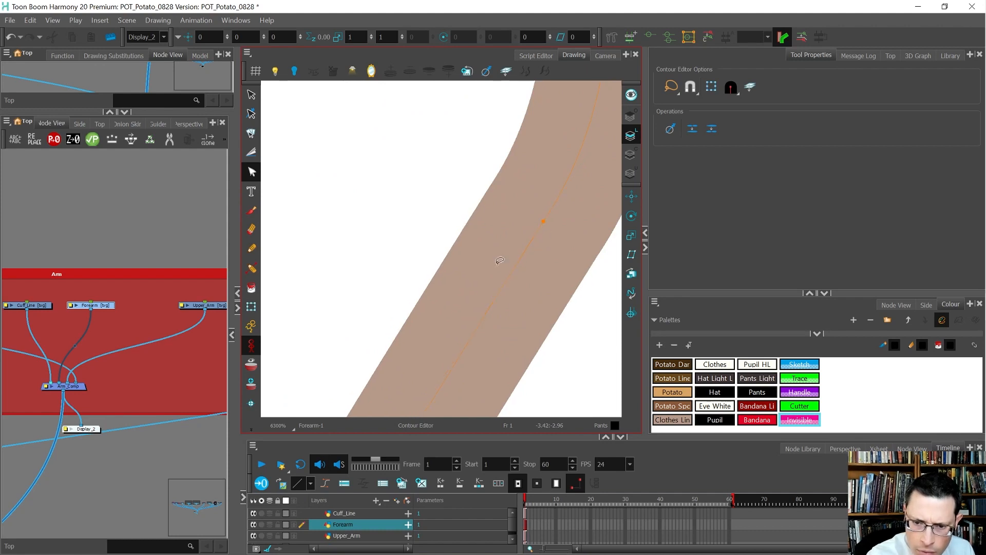
click(526, 249)
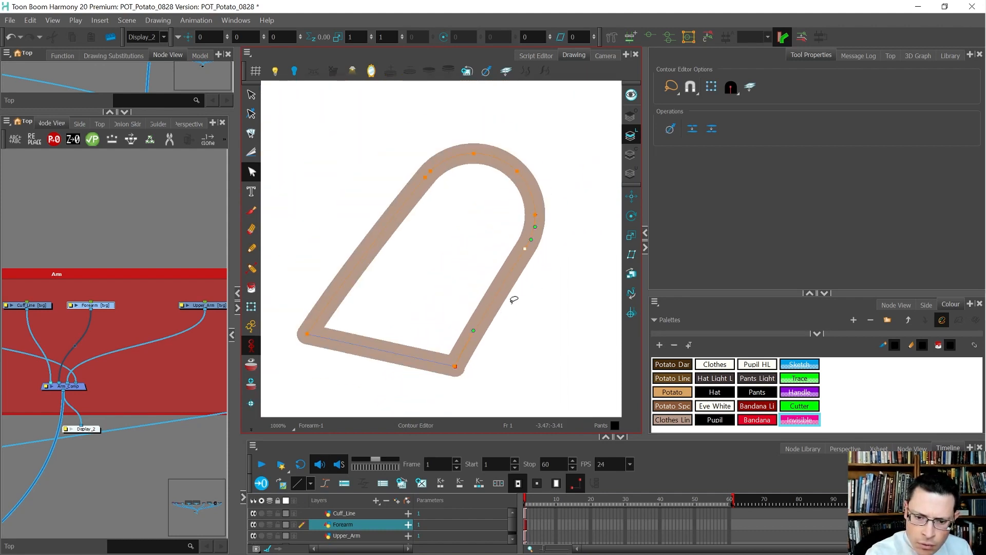
scroll(508, 303, up, 2)
click(456, 344)
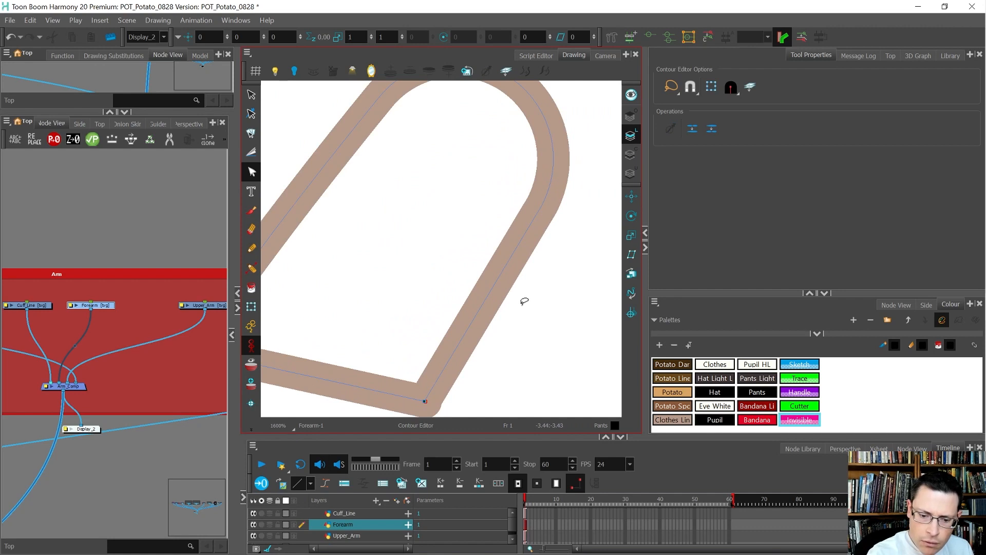
Save the scene with the cleaned Forearm outline
scroll(529, 260, down, 2)
scroll(529, 277, down, 1)
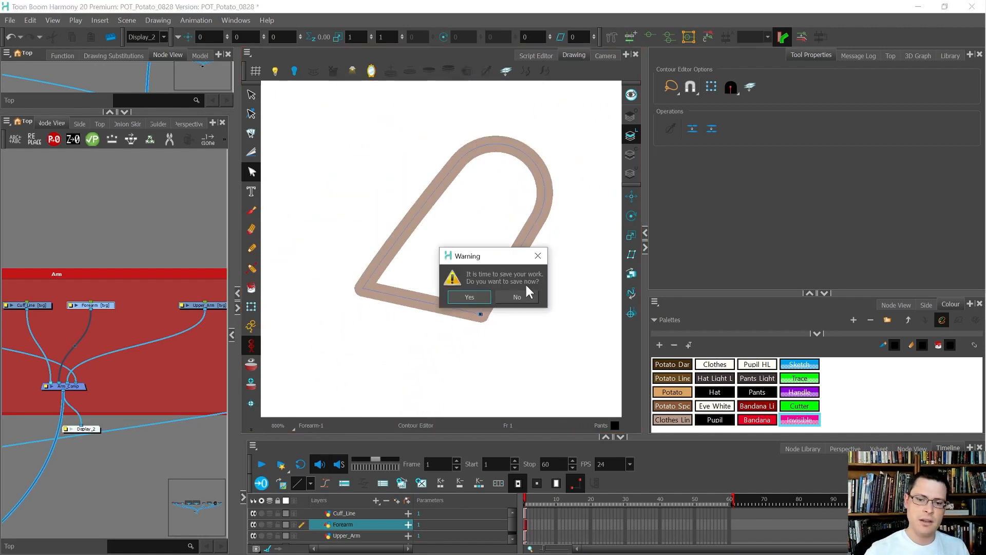
click(470, 296)
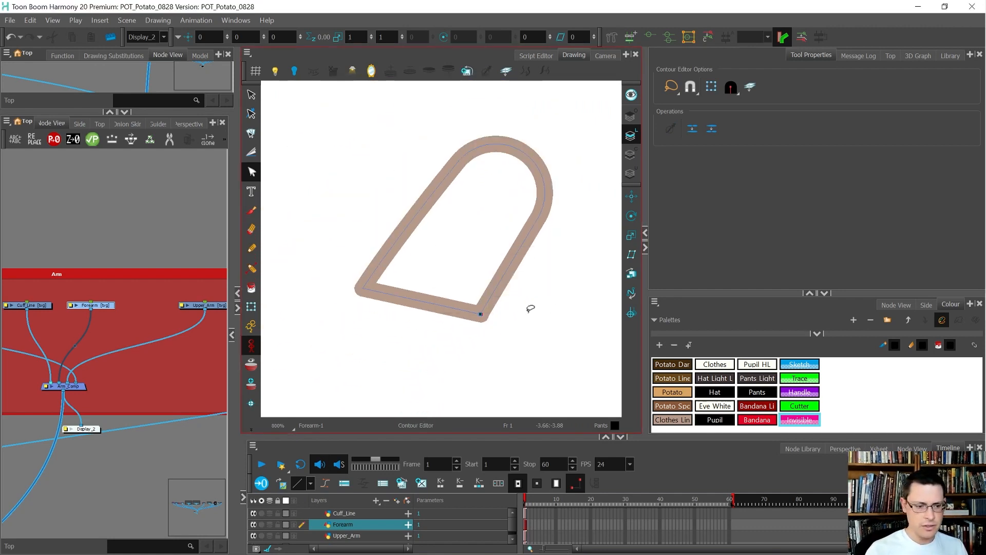
Examine in the Camera view how the Forearm and Upper_Arm outlines overlap around the joint guides
key(shift+t)
click(604, 55)
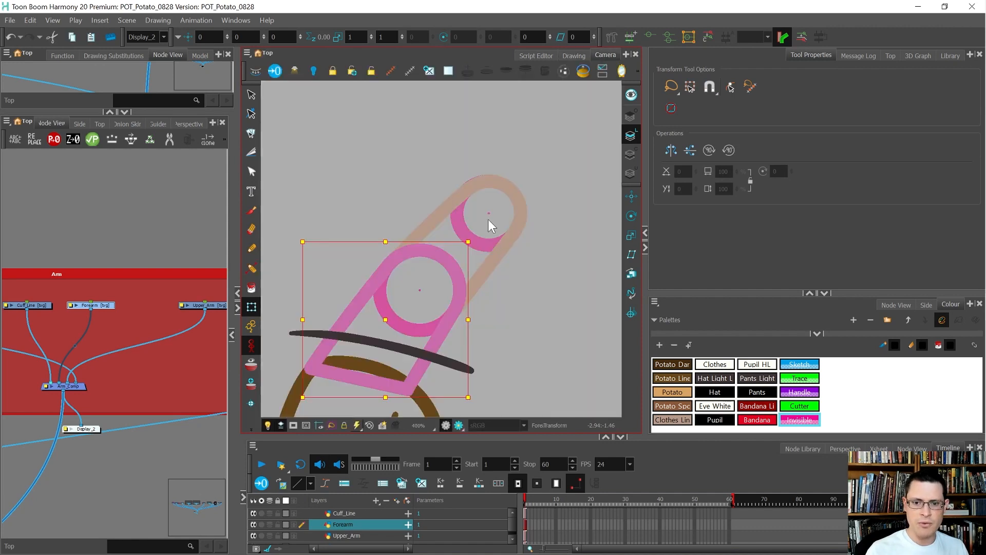
scroll(440, 255, down, 1)
click(491, 294)
scroll(421, 267, up, 3)
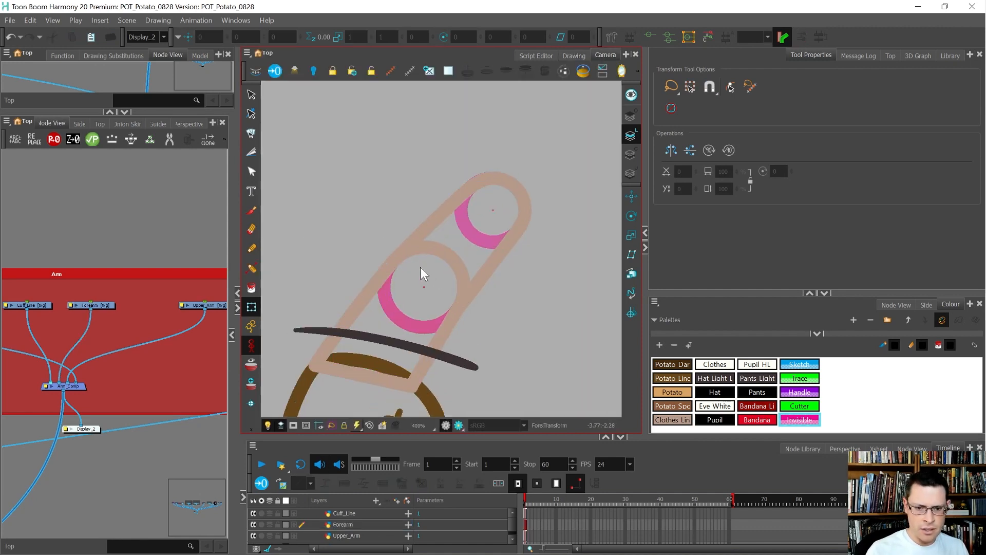
scroll(420, 267, up, 2)
scroll(429, 189, down, 2)
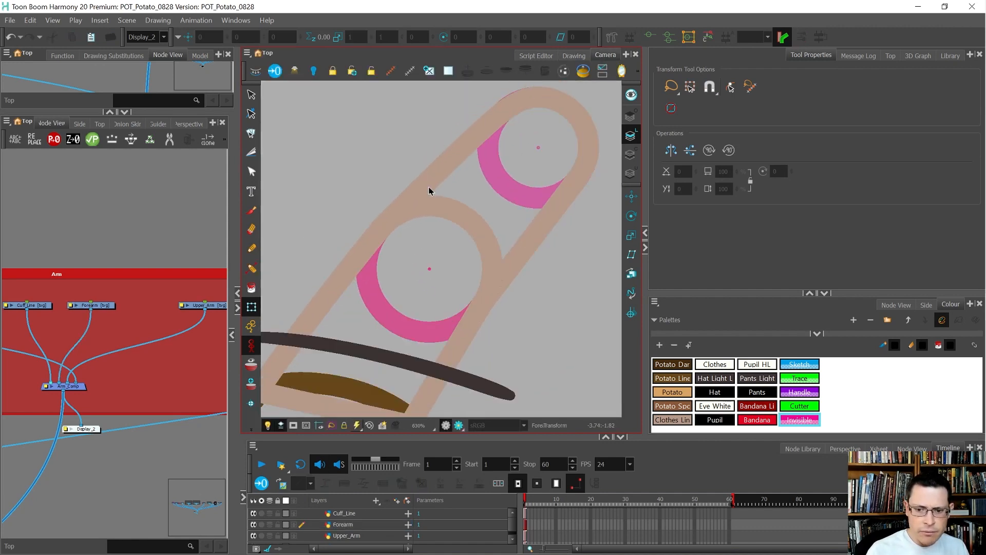
scroll(551, 157, down, 1)
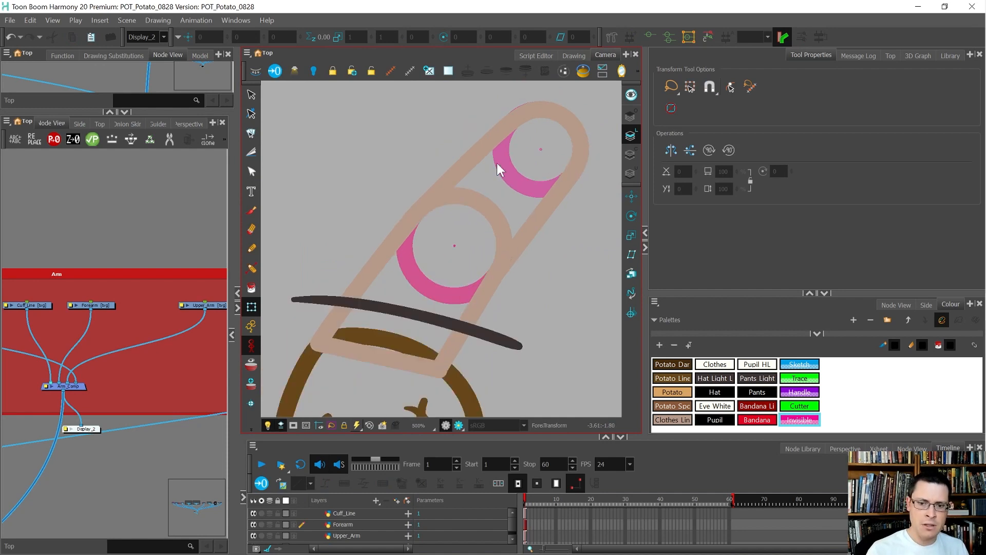
scroll(524, 150, down, 3)
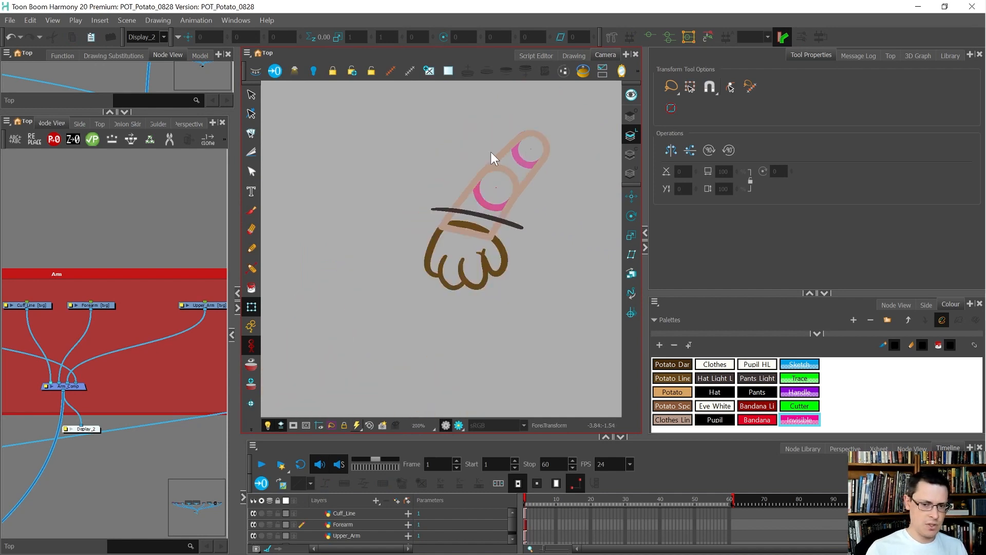
scroll(518, 152, up, 1)
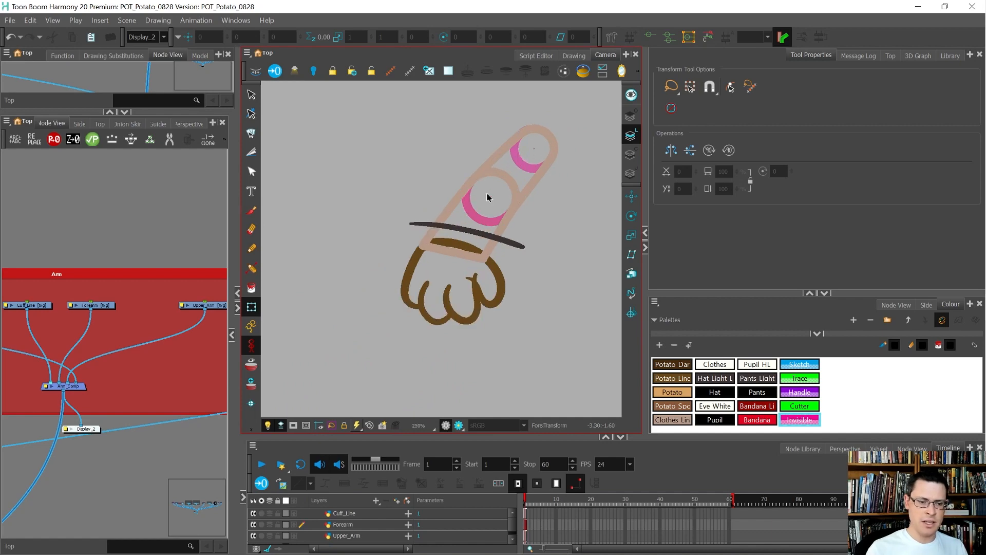
Add a parent peg to each of the Hand, Cuff_Line, Forearm and Upper_Arm drawing nodes in the Arm group
drag(235, 215, 310, 214)
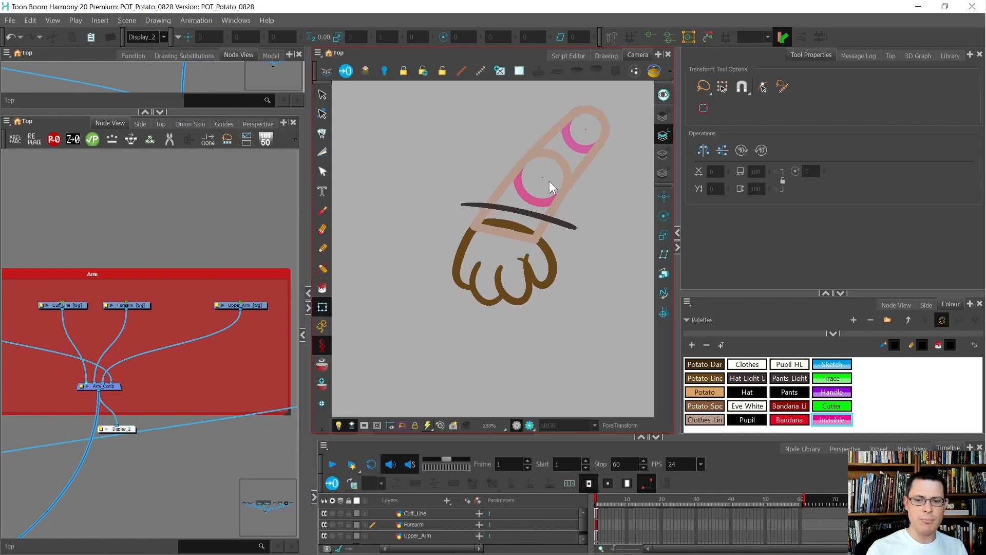
scroll(529, 172, up, 5)
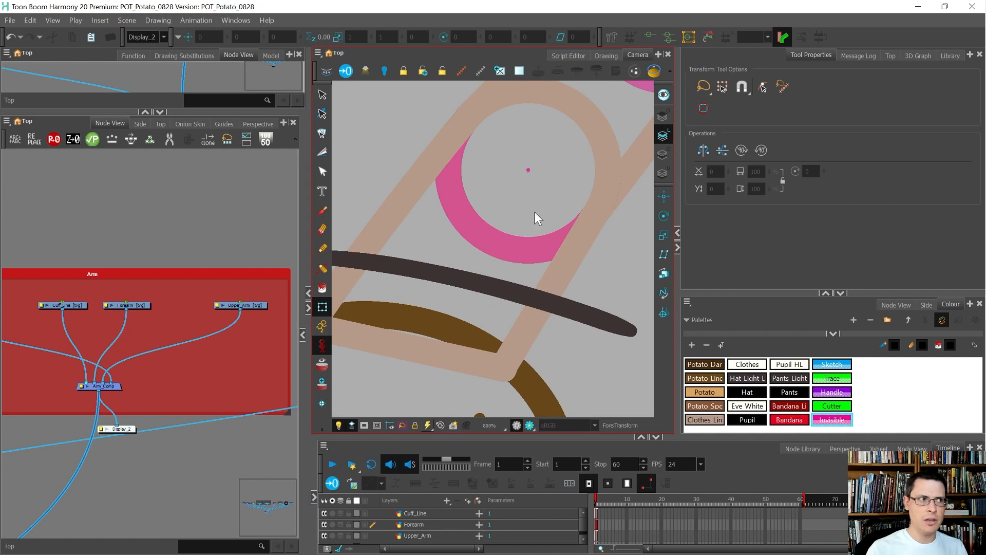
scroll(485, 212, down, 4)
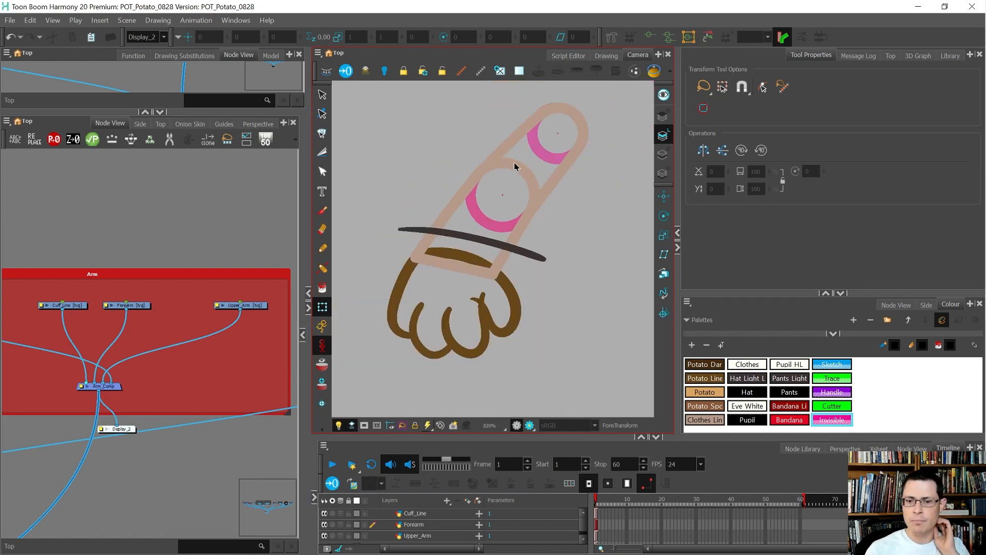
drag(310, 253, 431, 235)
scroll(280, 303, down, 1)
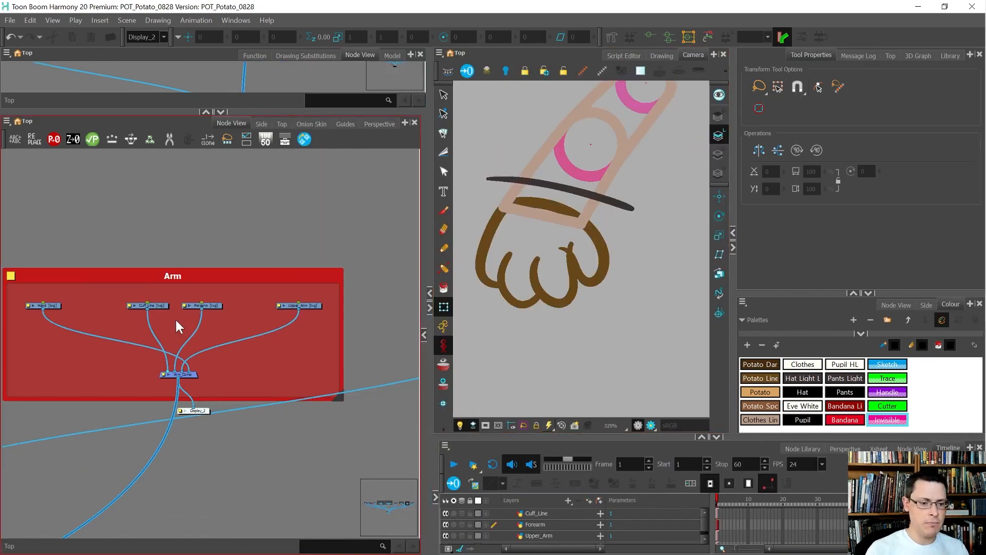
drag(19, 328, 128, 279)
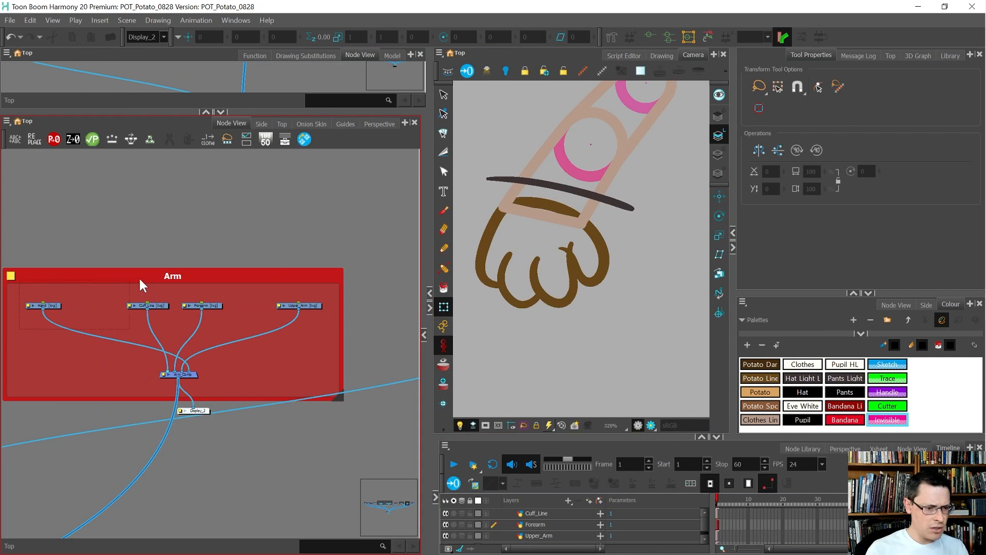
drag(332, 280, 332, 281)
scroll(119, 306, up, 1)
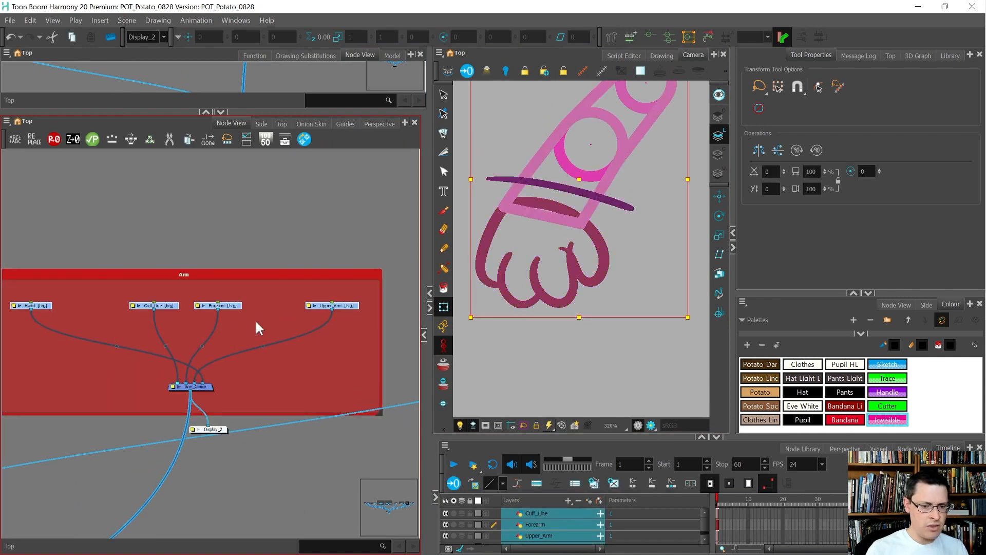
scroll(257, 327, down, 1)
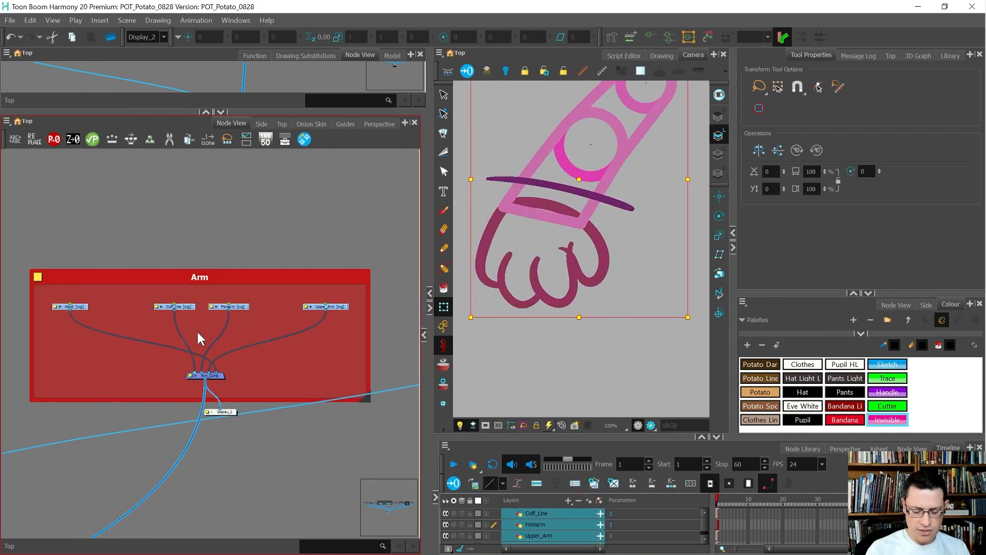
key(ctrl+p)
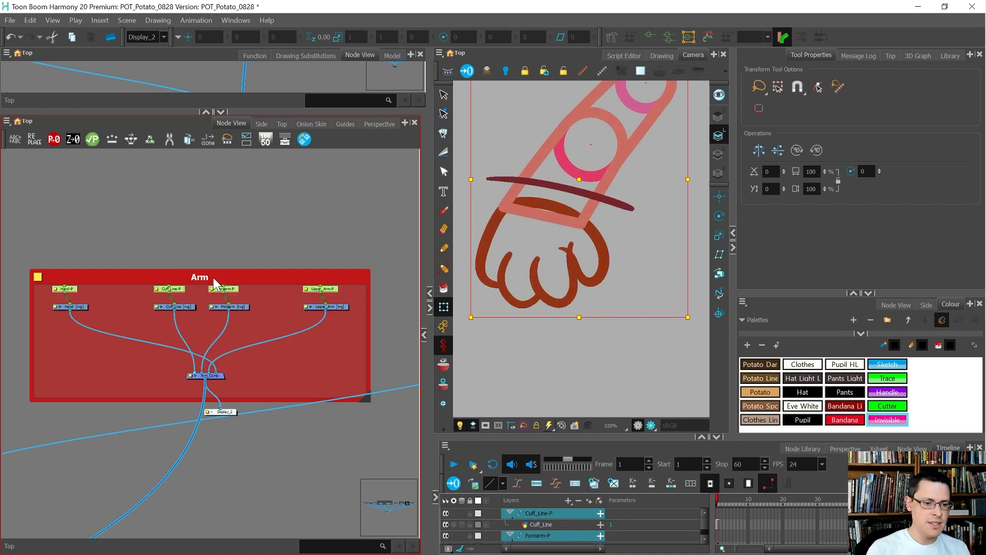
Move the four arm pegs up above the Arm backdrop and widen the Node View to fit the whole group
scroll(210, 278, up, 2)
drag(207, 277, 210, 249)
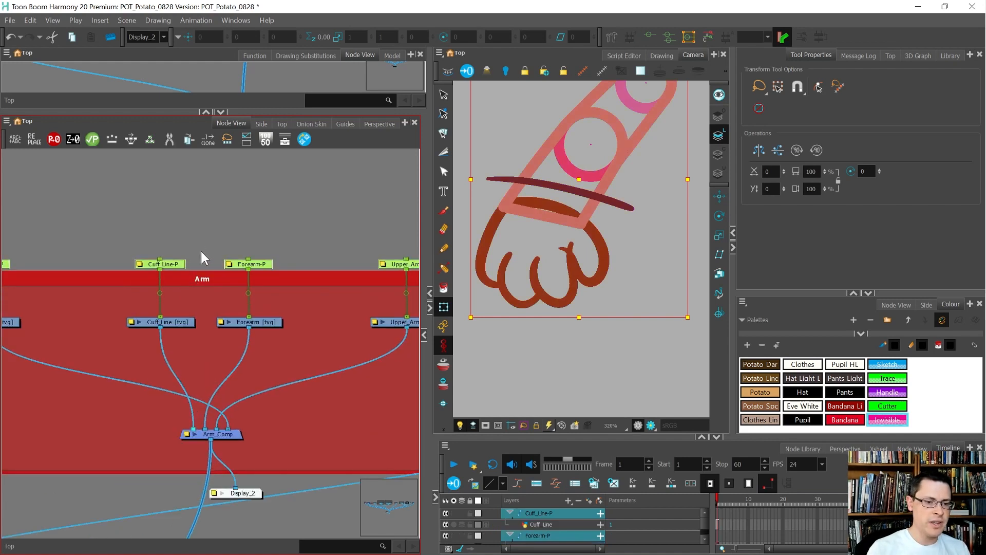
scroll(202, 251, down, 1)
drag(217, 266, 226, 243)
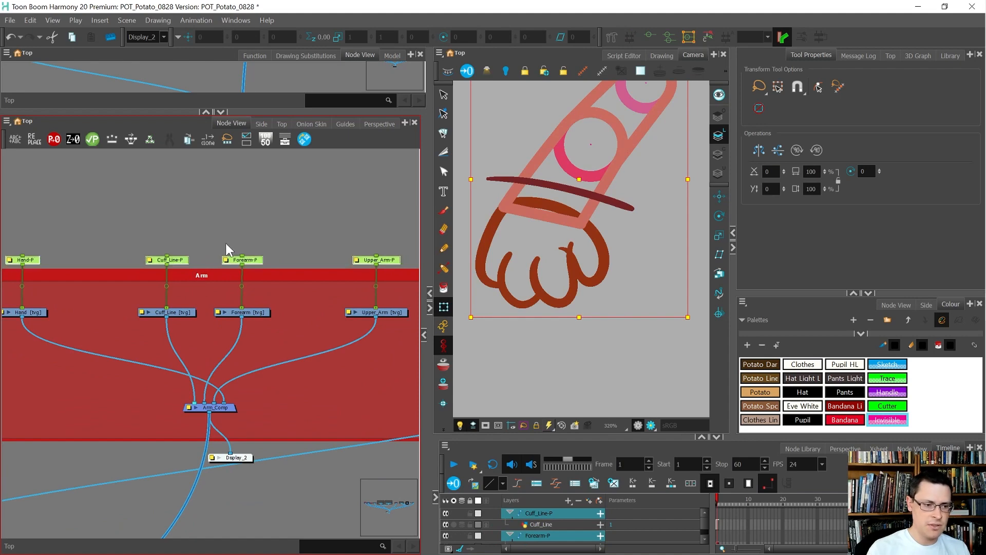
drag(432, 233, 529, 234)
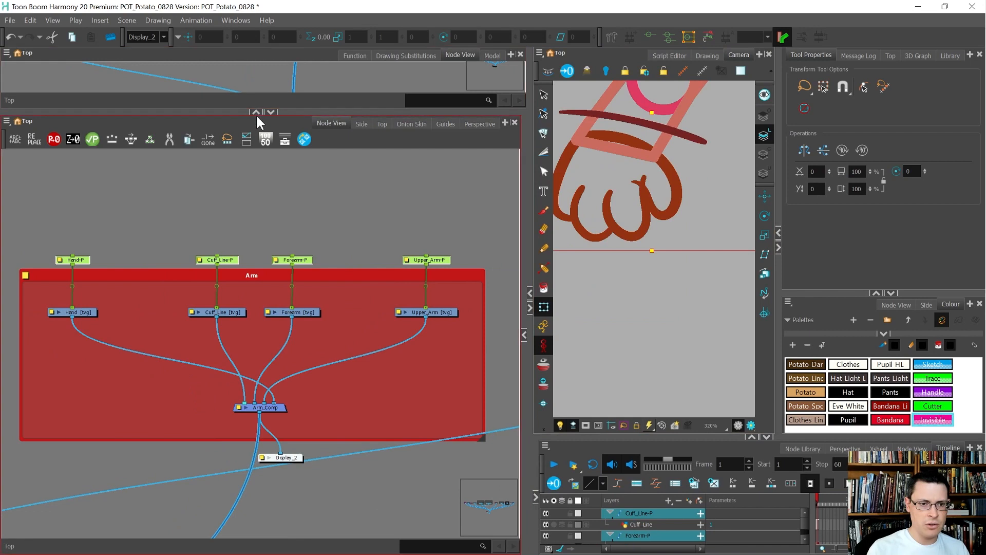
scroll(198, 214, down, 1)
scroll(195, 209, up, 1)
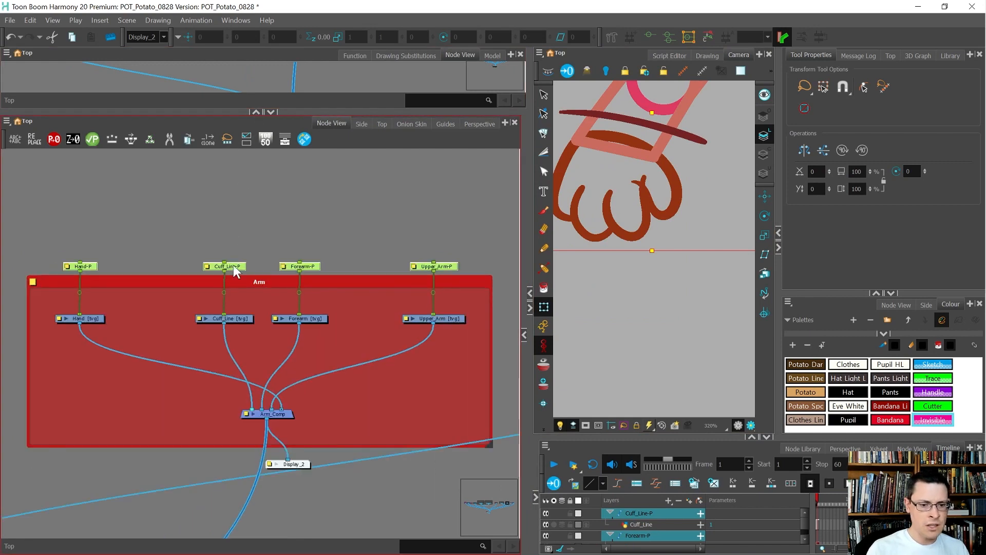
Add a second parent peg above Forearm-P and Upper_Arm-P and place both new pegs well above the existing ones
click(350, 215)
mouse_move(481, 239)
mouse_down()
mouse_move(379, 280)
mouse_move(285, 286)
mouse_up()
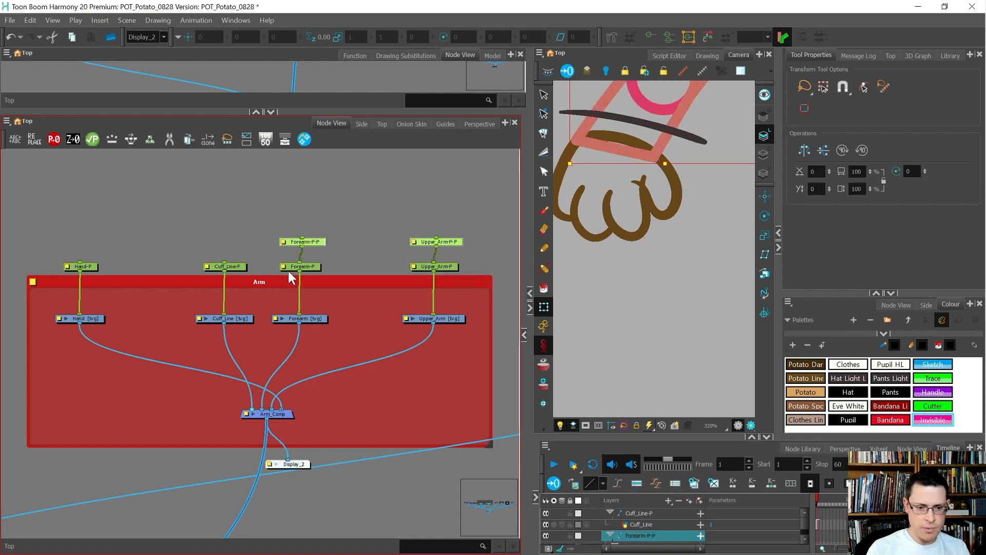
key(ctrl+p)
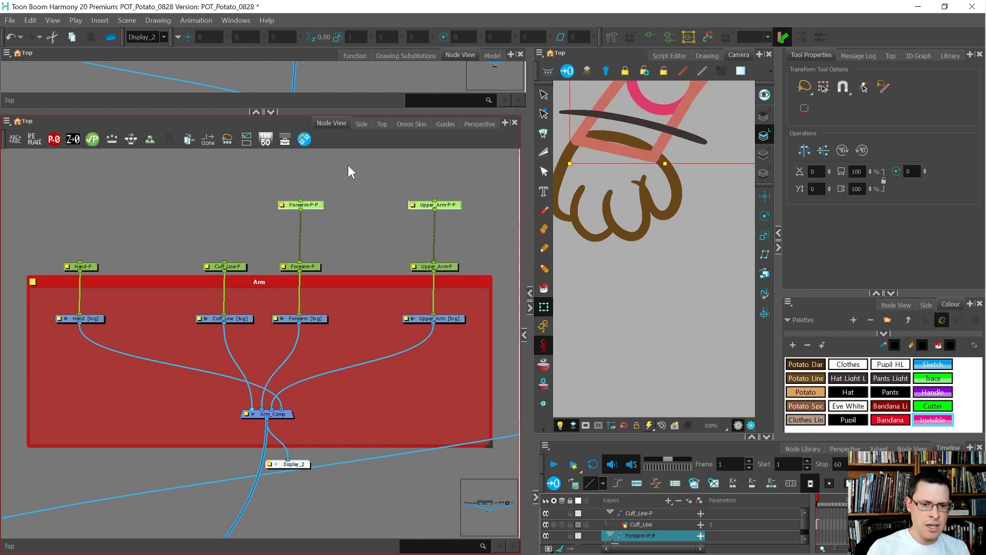
scroll(352, 197, up, 3)
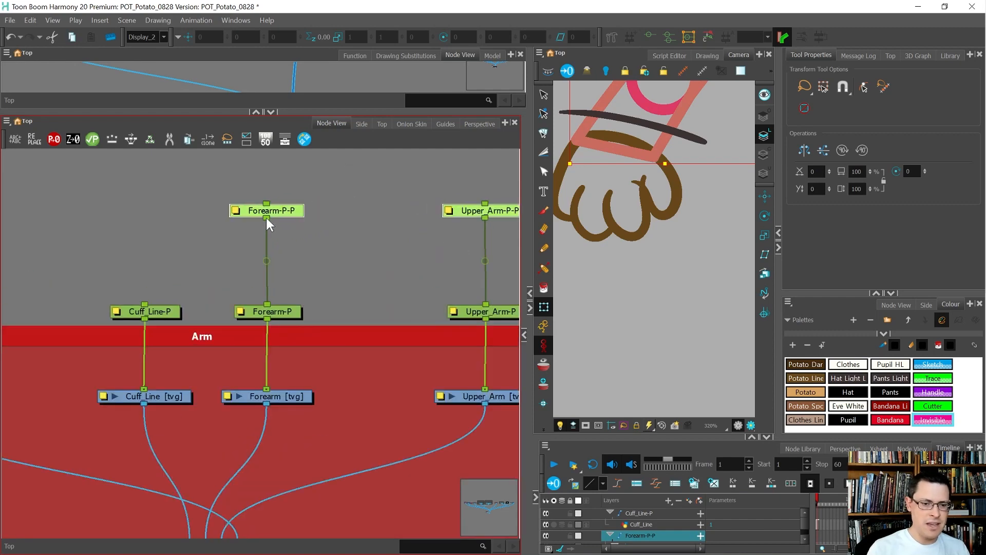
Rename the top pegs of the forearm and upper arm as Forearm-MP and Upper_Arm-MP
click(235, 210)
click(582, 180)
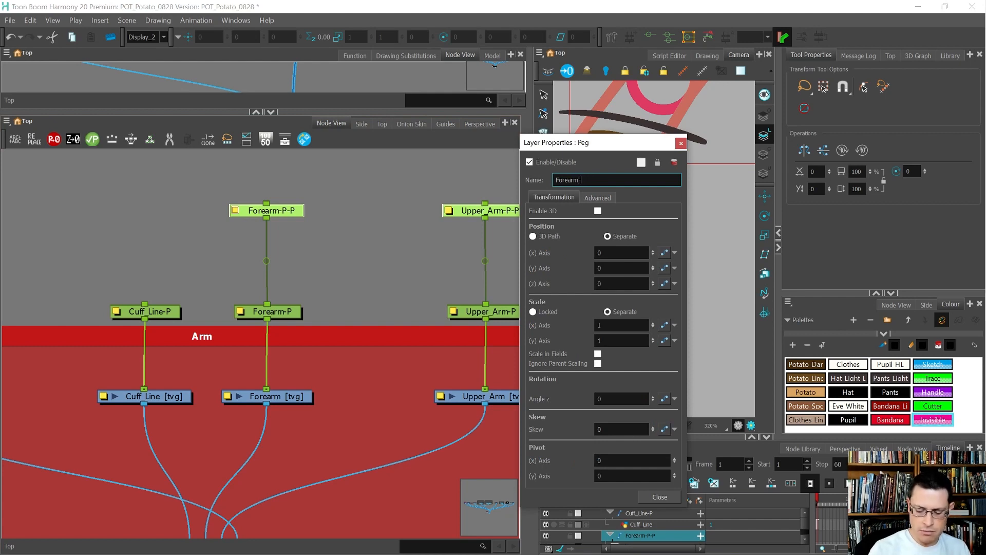
key(Return)
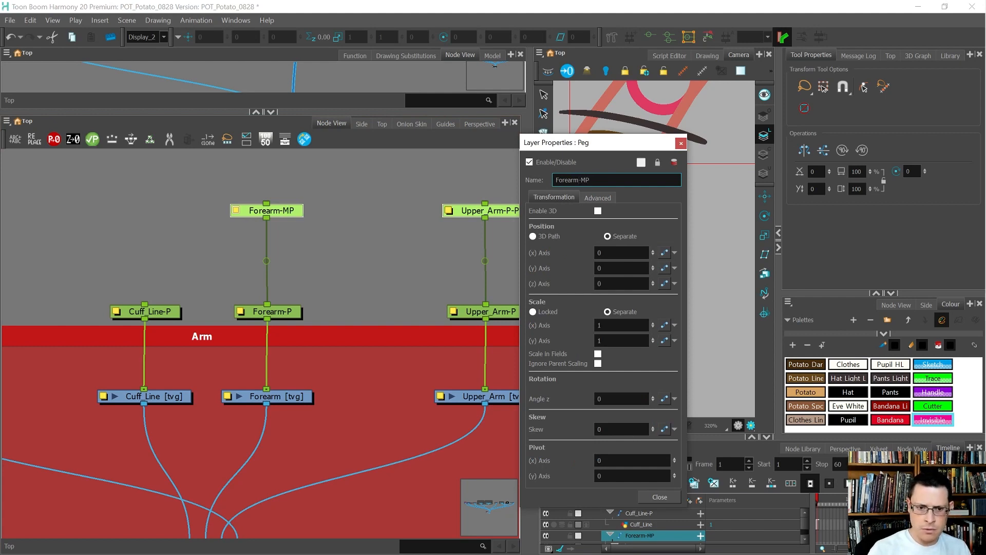
click(451, 211)
drag(590, 180, 616, 179)
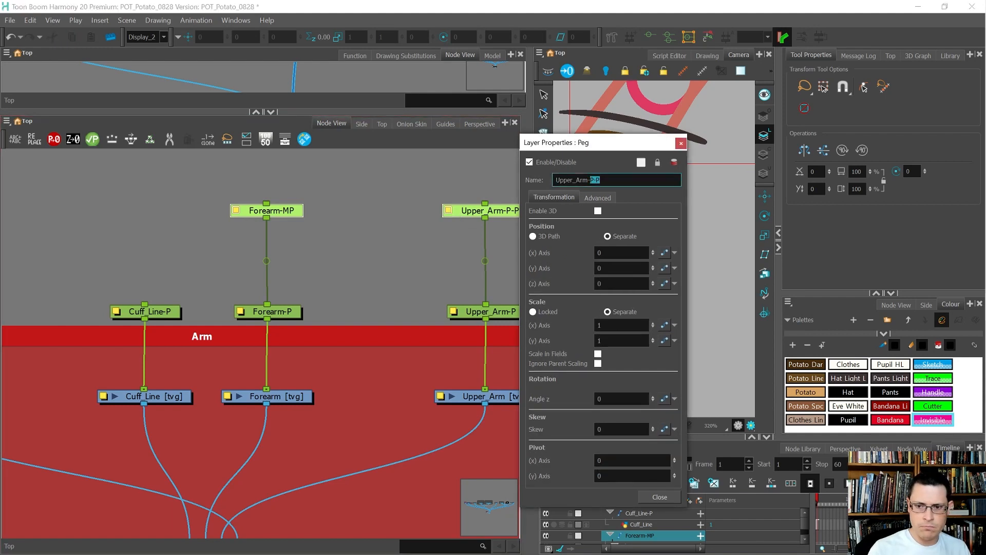
text(MP)
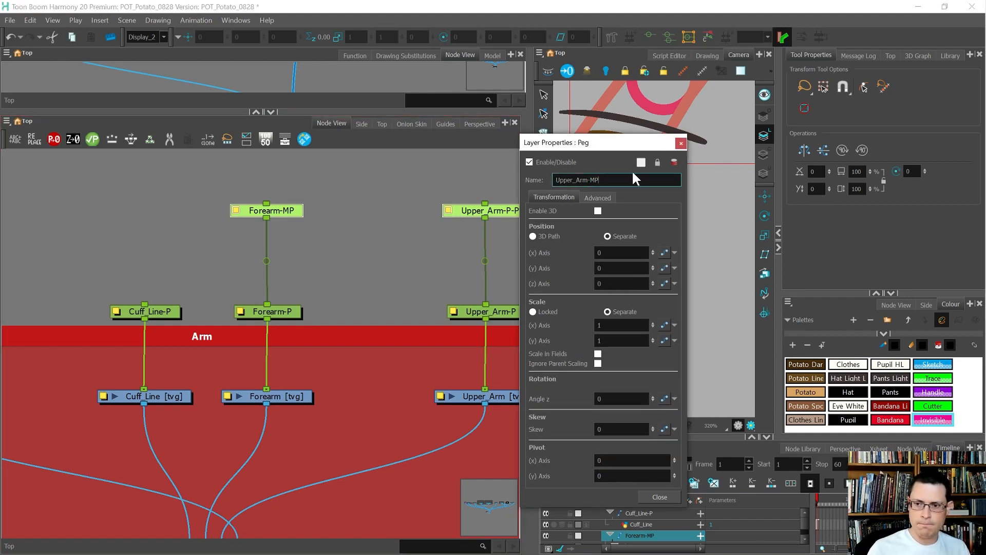
click(681, 142)
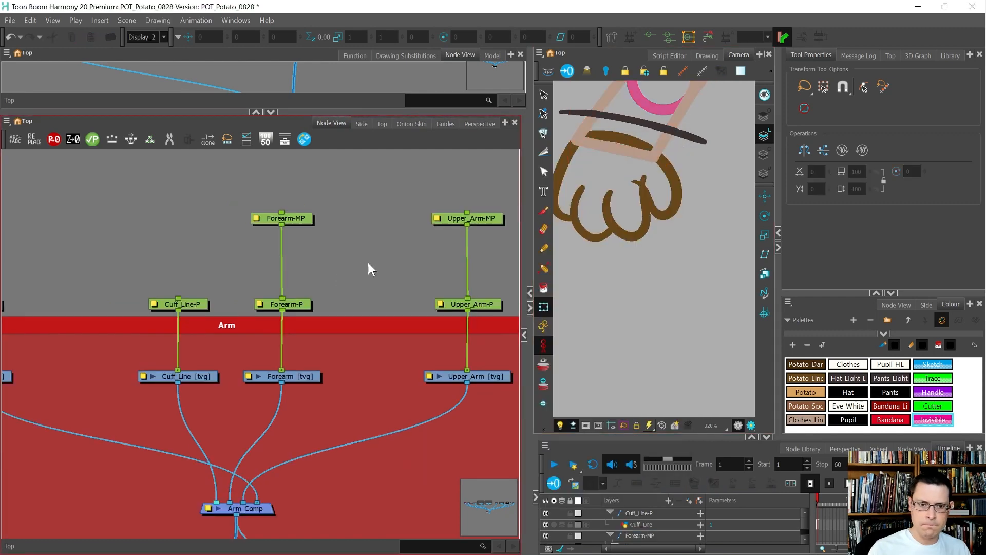
Raise the two Forearm pegs and connect Cuff_Line-P beneath Forearm-P
scroll(370, 268, down, 5)
scroll(329, 267, up, 5)
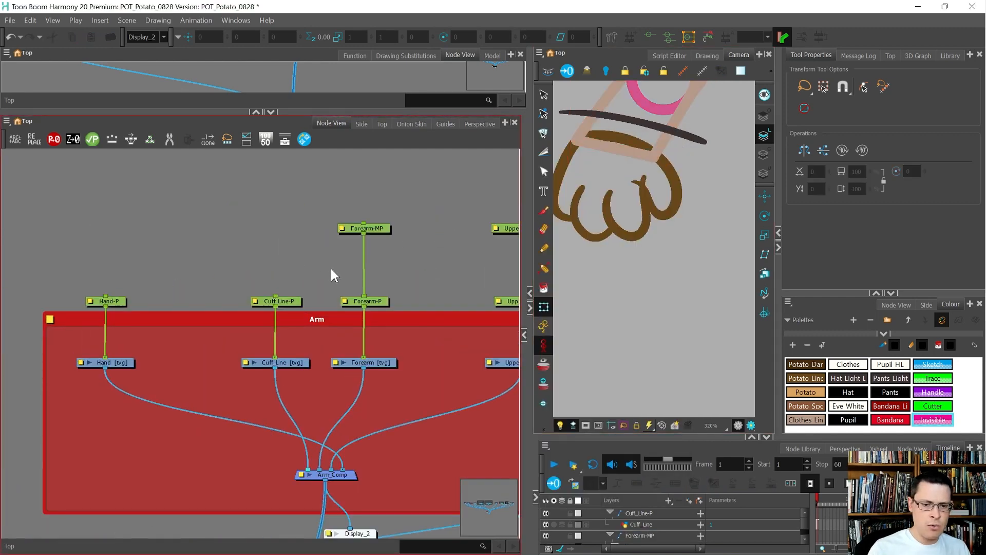
drag(413, 209, 259, 319)
click(269, 282)
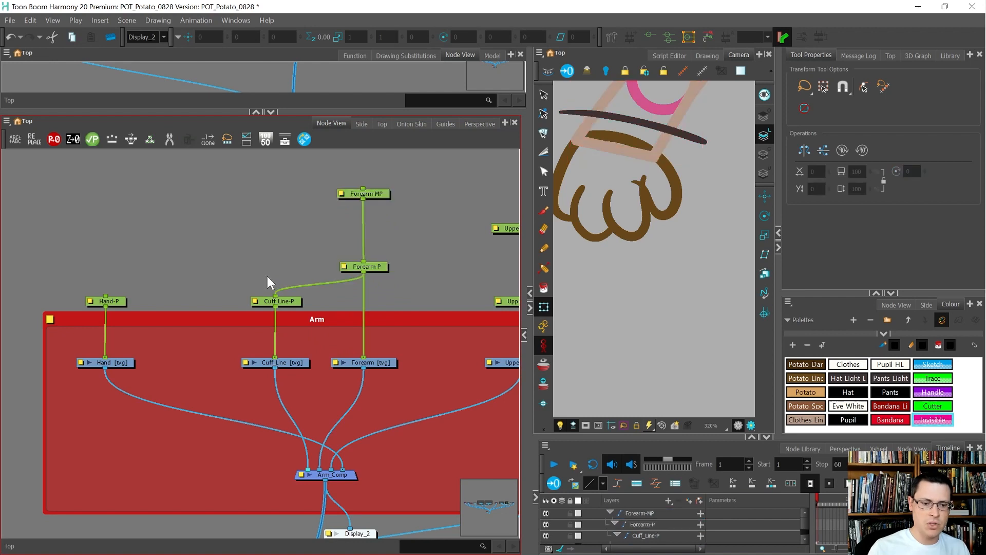
Connect Hand-P beneath the Forearm-MP master peg
click(370, 266)
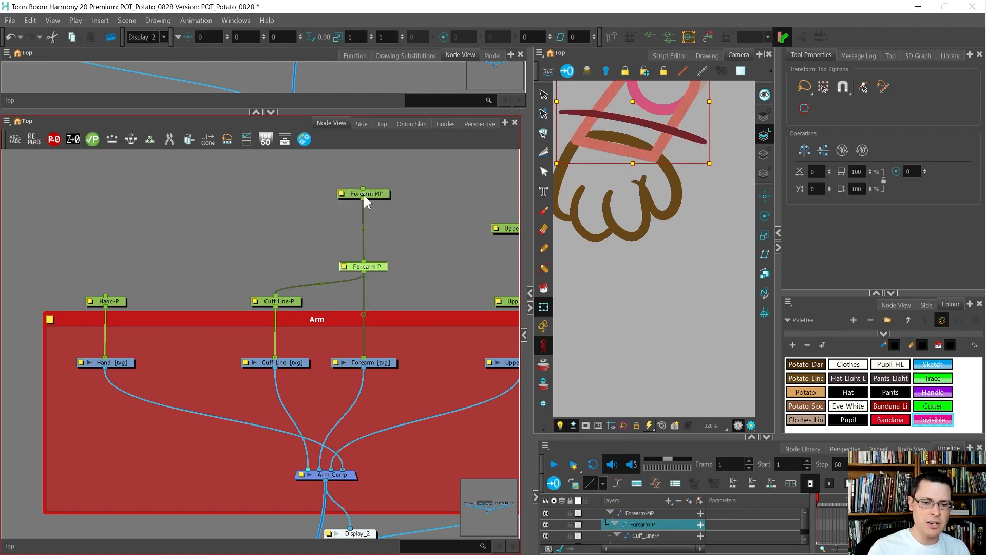
drag(362, 199, 104, 295)
scroll(56, 320, down, 3)
scroll(288, 227, up, 3)
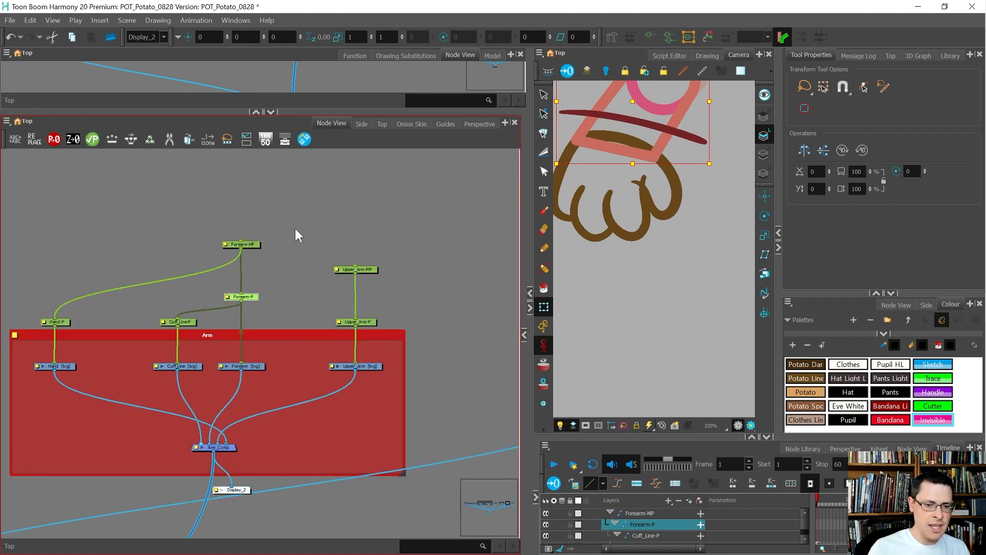
Raise Upper_Arm-MP above the other pegs and connect Forearm-MP beneath it
click(372, 286)
mouse_move(370, 294)
mouse_down()
mouse_move(361, 178)
mouse_move(219, 246)
mouse_up()
scroll(298, 258, down, 4)
Select the Upper_Arm-MP, Upper_Arm-P and Upper_Arm nodes together and activate the Rotate tool for them
click(615, 273)
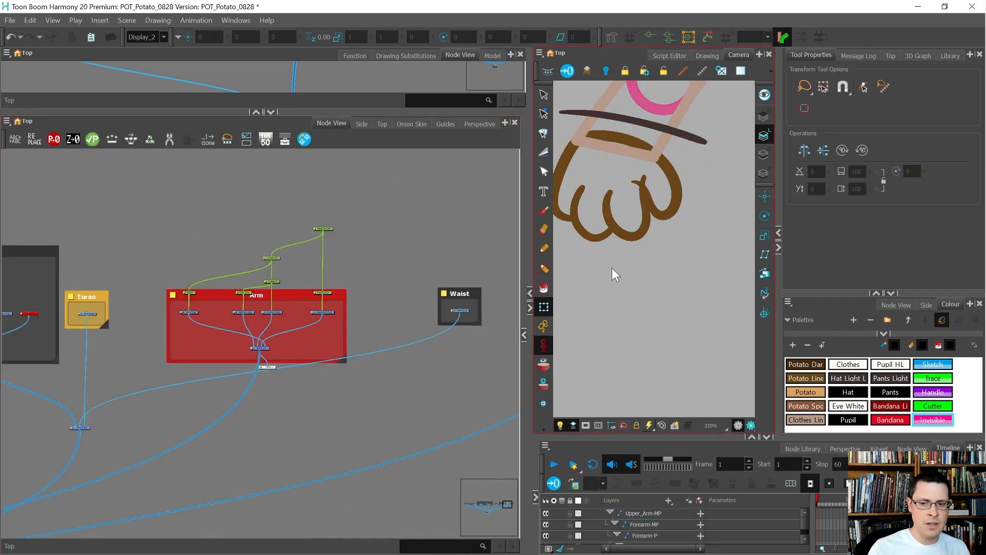
scroll(611, 257, down, 3)
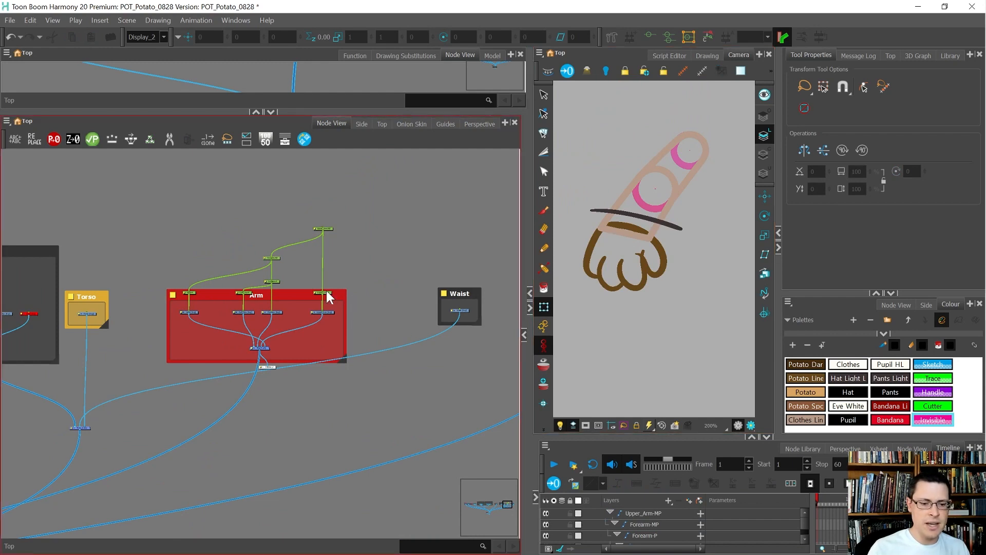
scroll(333, 293, up, 1)
scroll(334, 258, up, 1)
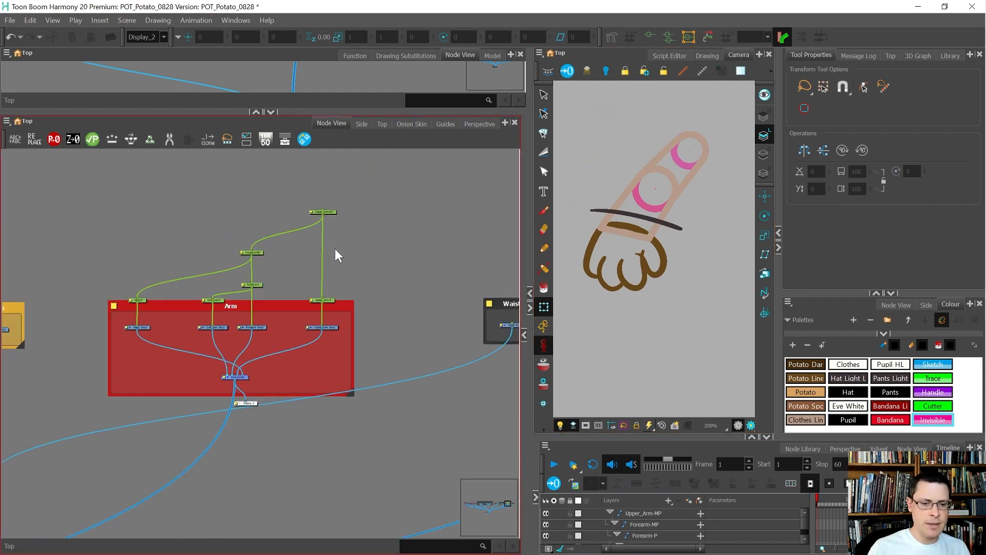
drag(364, 181, 305, 371)
scroll(307, 257, up, 1)
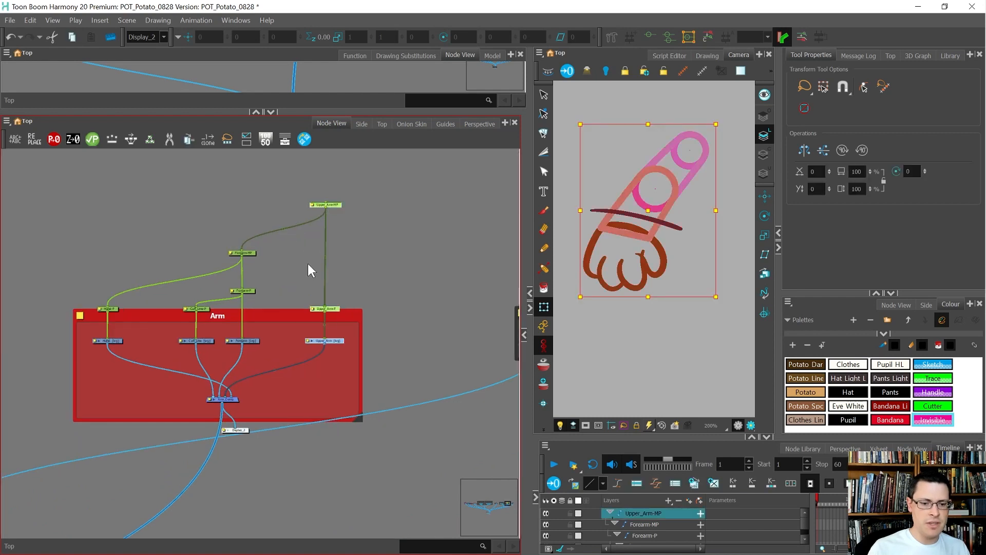
scroll(667, 231, down, 3)
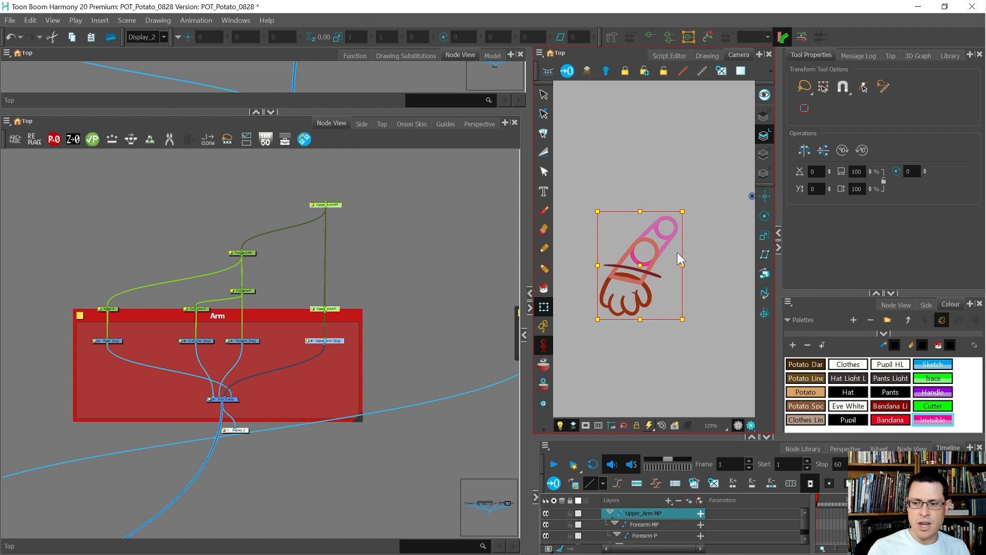
key(alt+3)
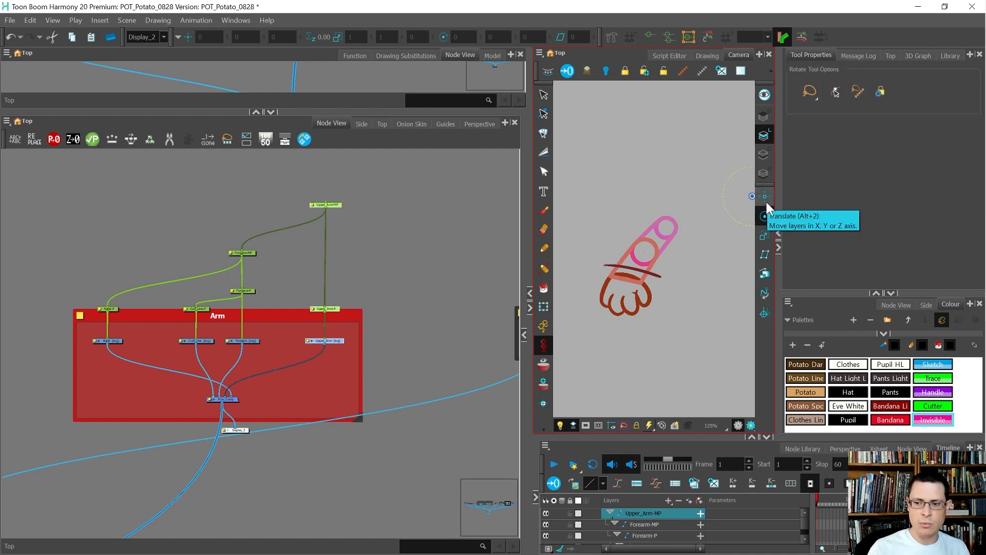
Enlarge the Camera view by shifting its borders with the neighbouring views
right_click(767, 206)
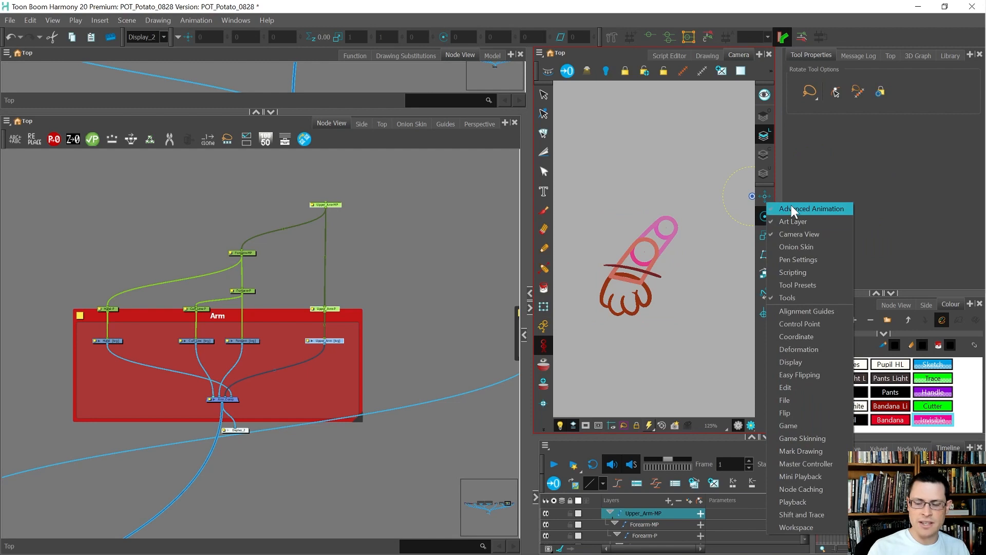
click(758, 326)
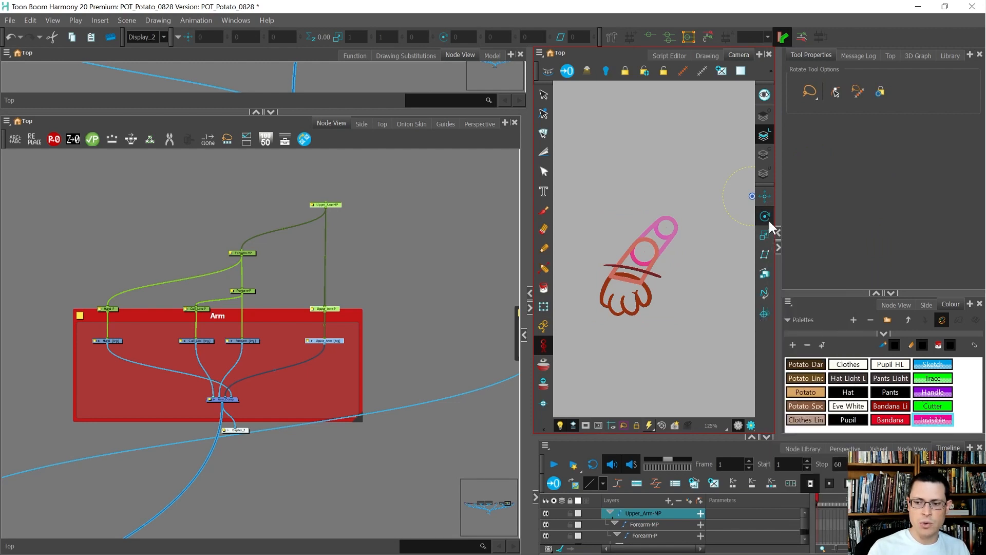
drag(779, 215, 811, 216)
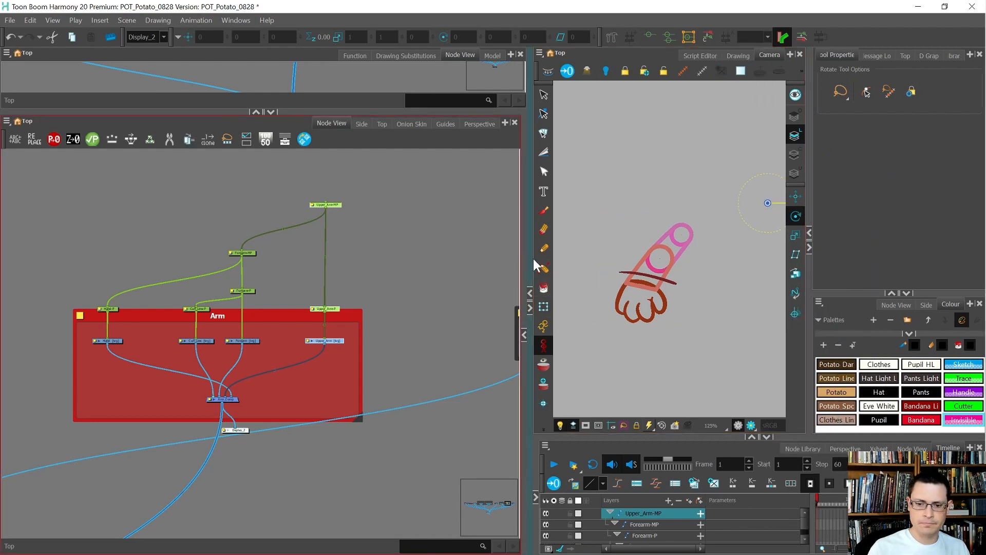
drag(535, 265, 442, 262)
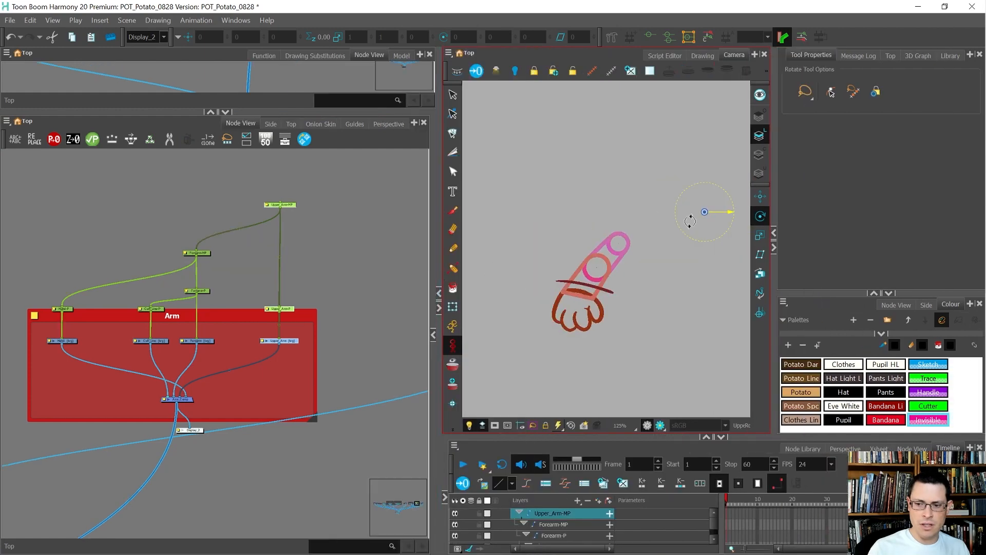
Place the upper arm's rotation pivot exactly at the centre of the shoulder guide circle
scroll(689, 221, up, 3)
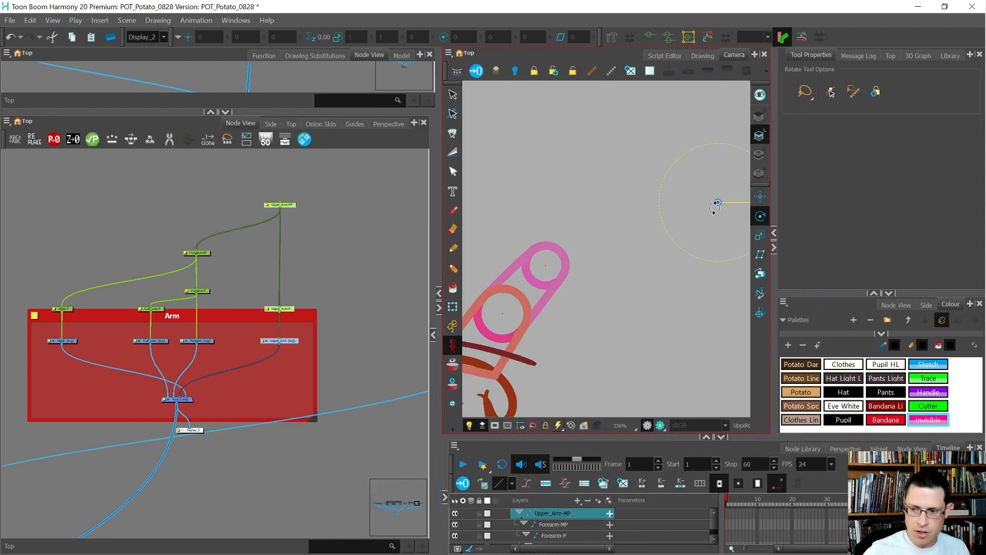
drag(719, 202, 540, 269)
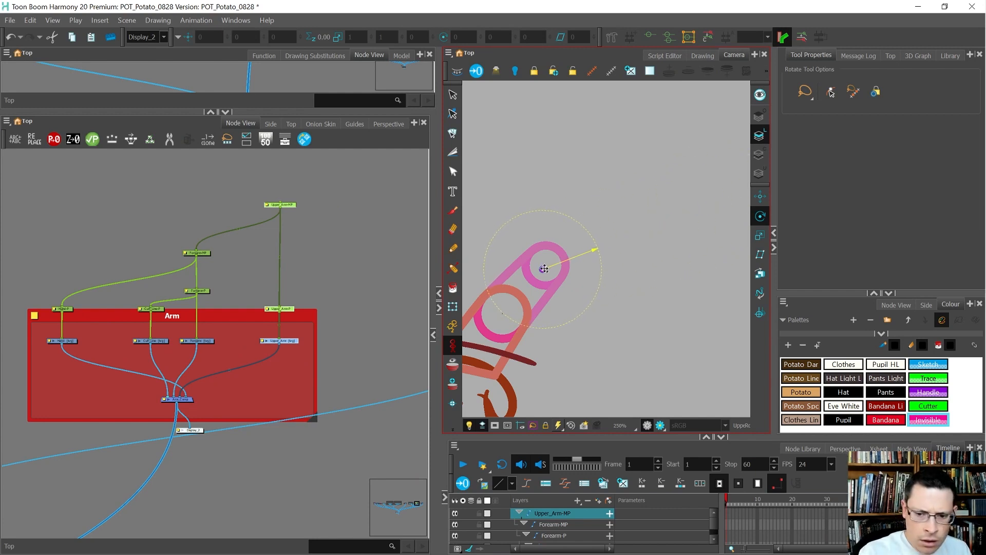
scroll(549, 266, up, 2)
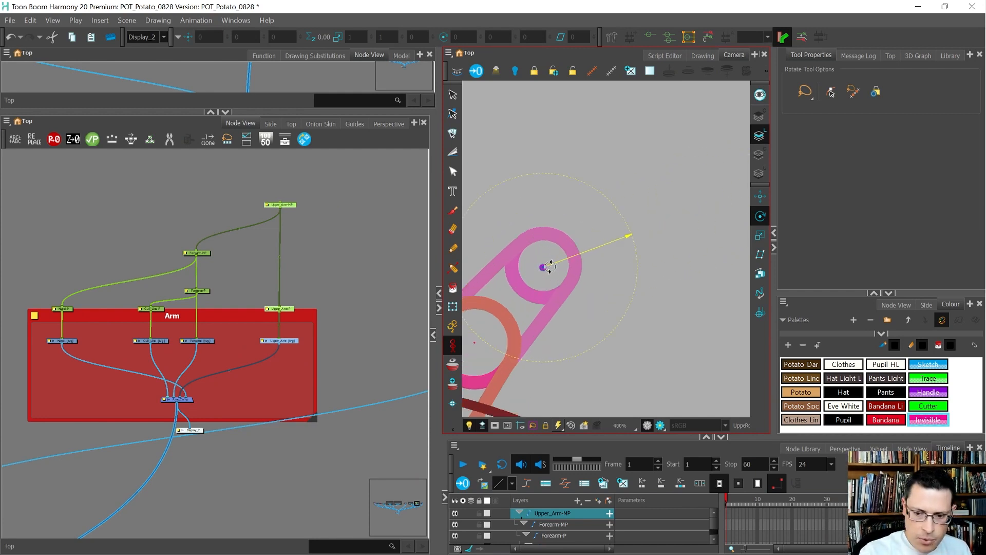
scroll(549, 266, up, 12)
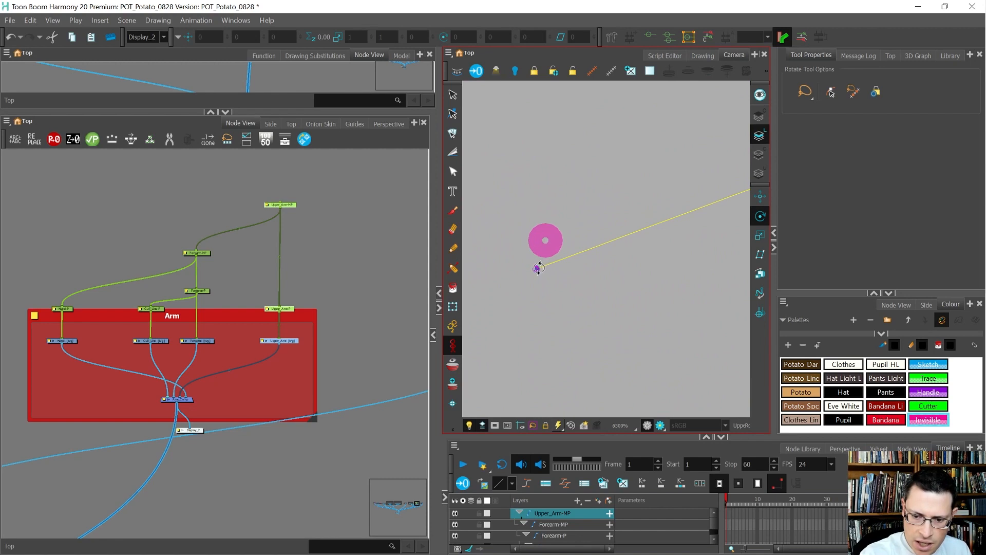
drag(539, 268, 545, 239)
scroll(545, 239, up, 6)
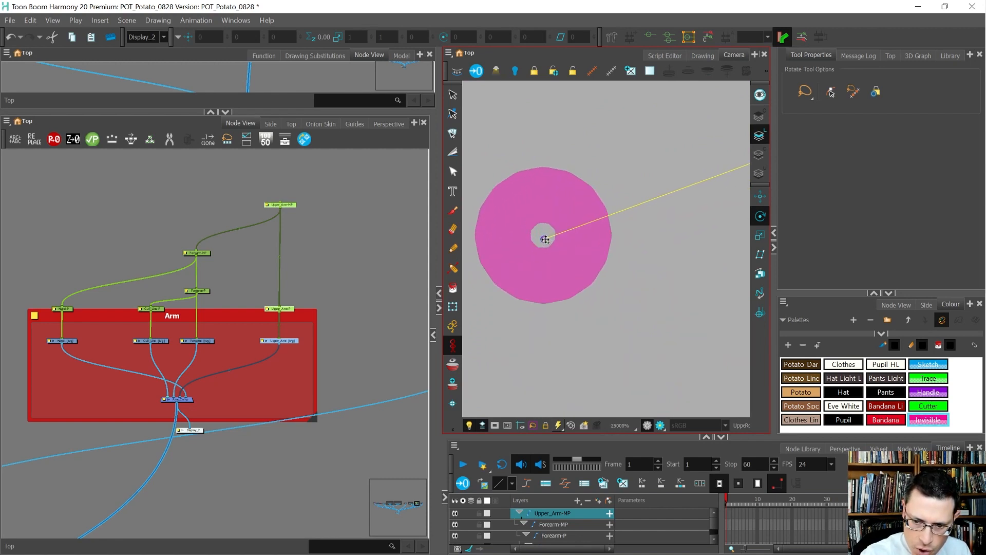
scroll(545, 239, up, 4)
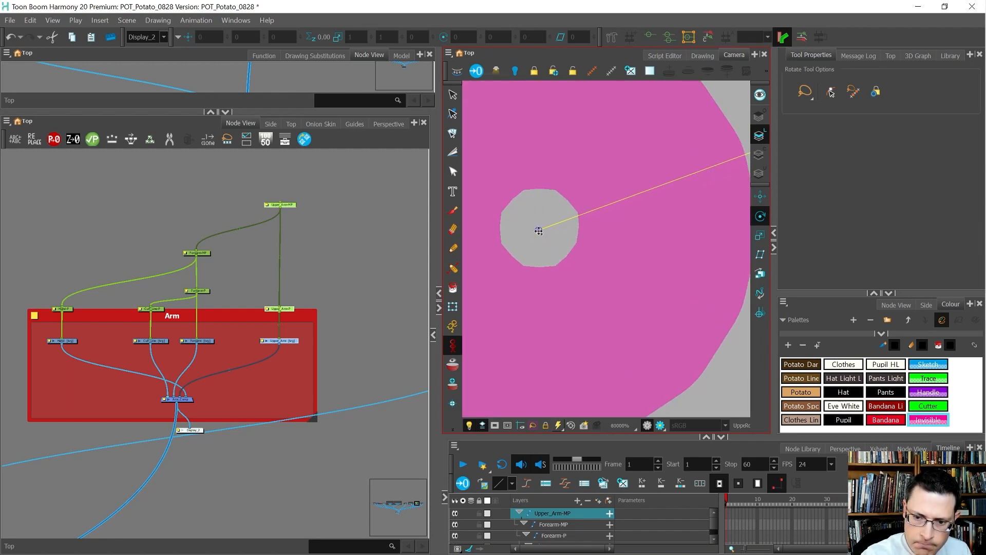
scroll(539, 231, down, 10)
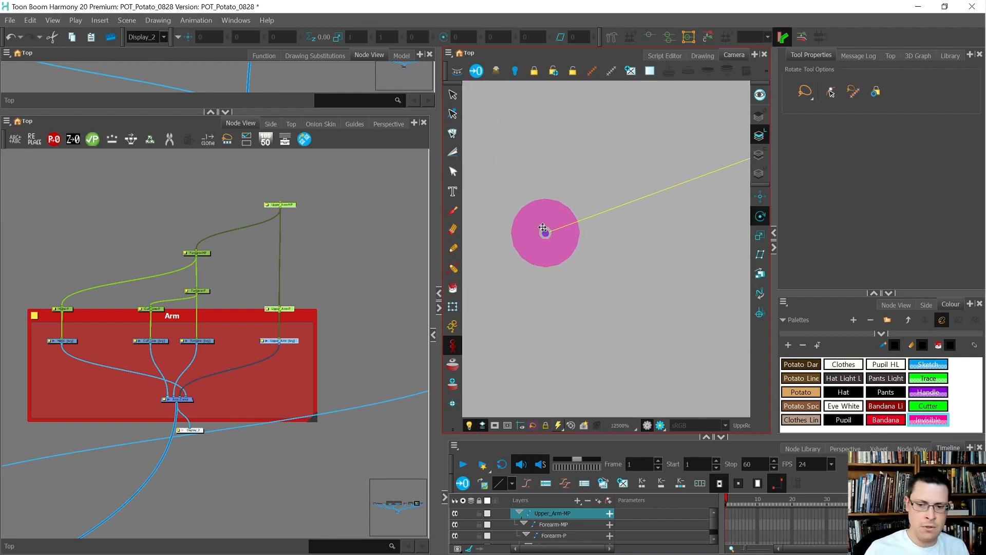
scroll(287, 285, down, 2)
Select the Forearm-MP, Forearm-P and Forearm nodes together
drag(286, 362, 272, 329)
key(b)
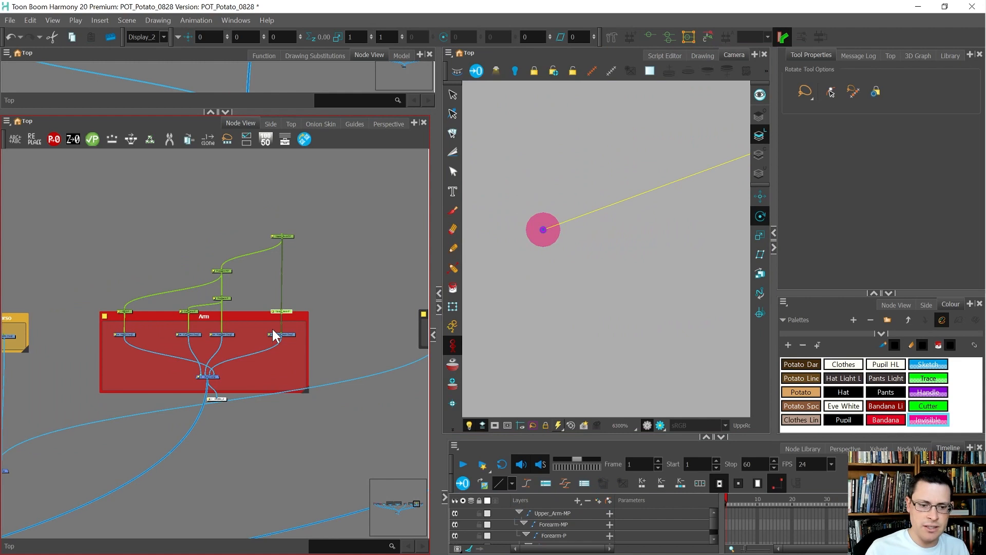
key(b)
scroll(221, 285, up, 3)
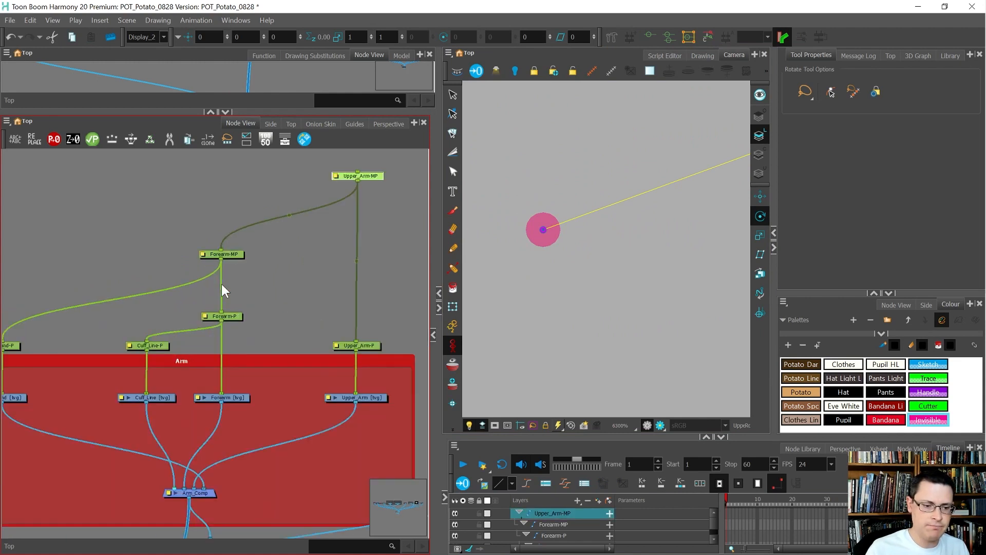
drag(249, 322, 278, 410)
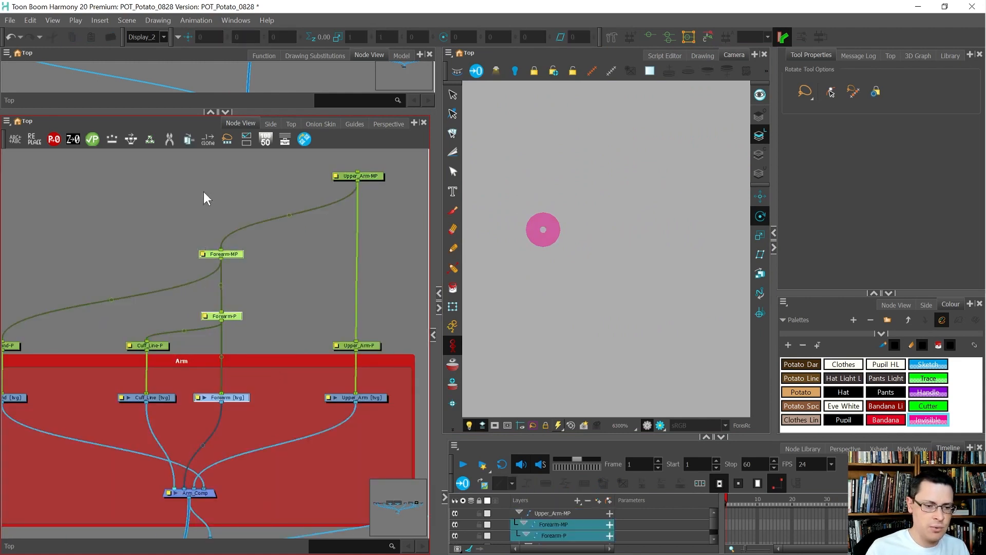
drag(203, 192, 257, 406)
scroll(627, 275, down, 8)
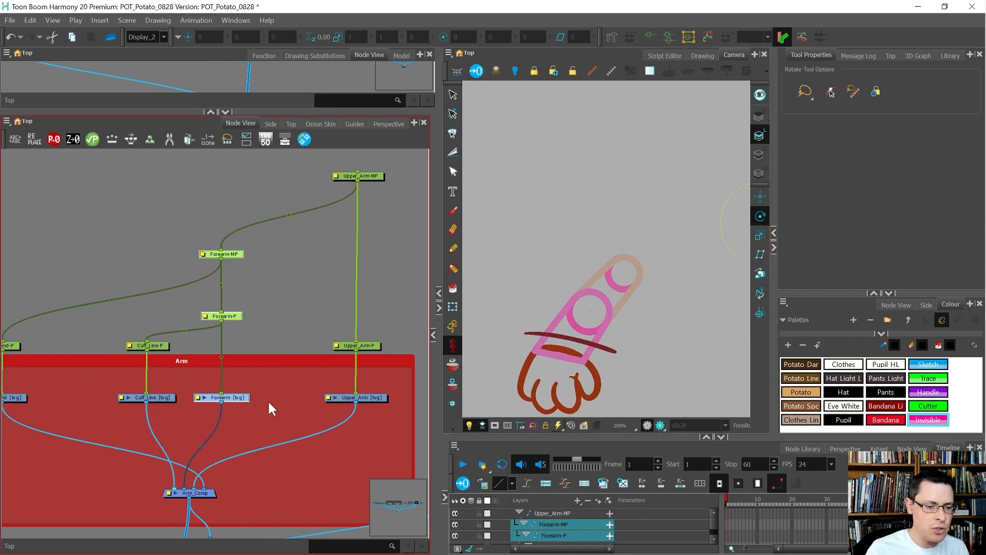
Select only Forearm-P and the Forearm drawing, and place their pivot exactly at the centre of the elbow guide circle
drag(276, 295, 213, 415)
scroll(544, 287, down, 1)
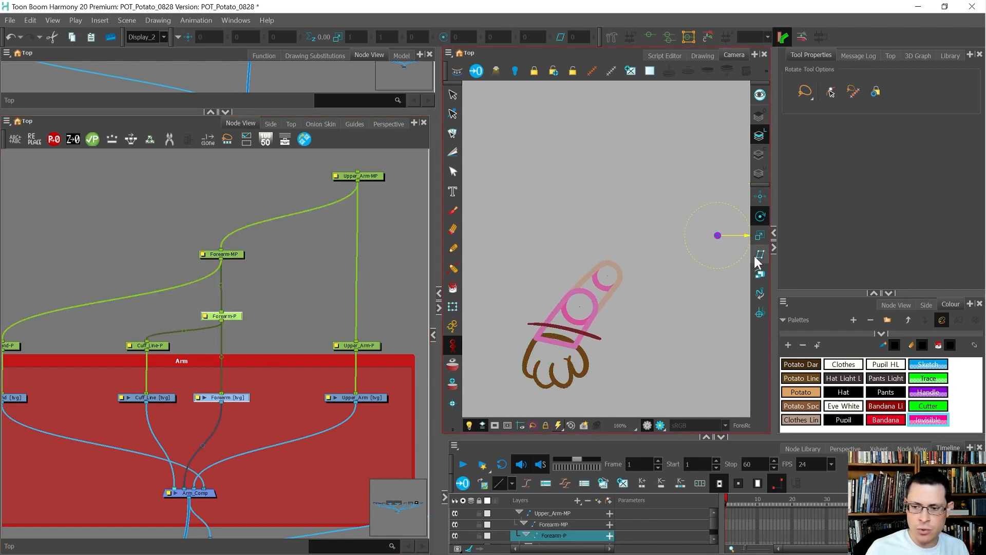
drag(719, 237, 580, 308)
scroll(580, 308, up, 10)
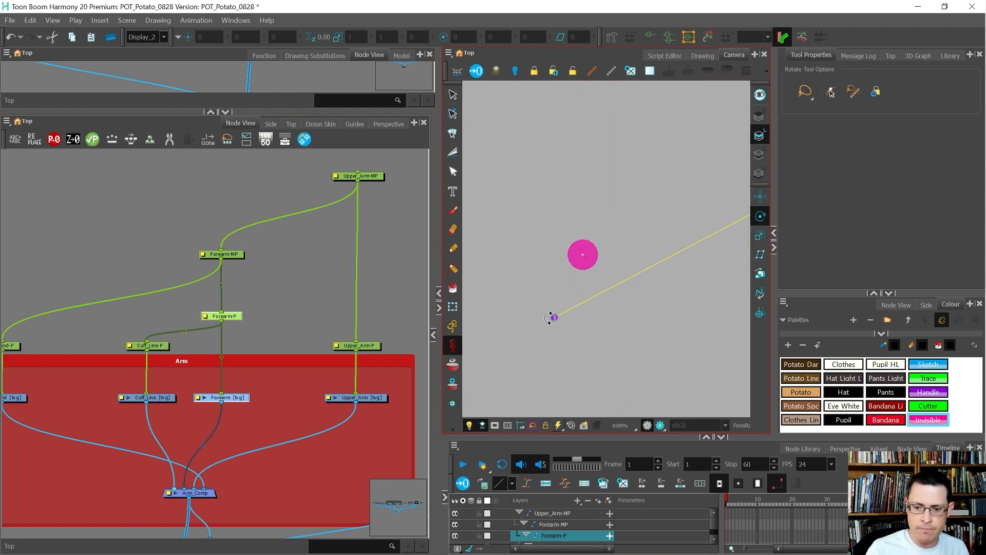
drag(551, 317, 582, 254)
scroll(582, 255, up, 2)
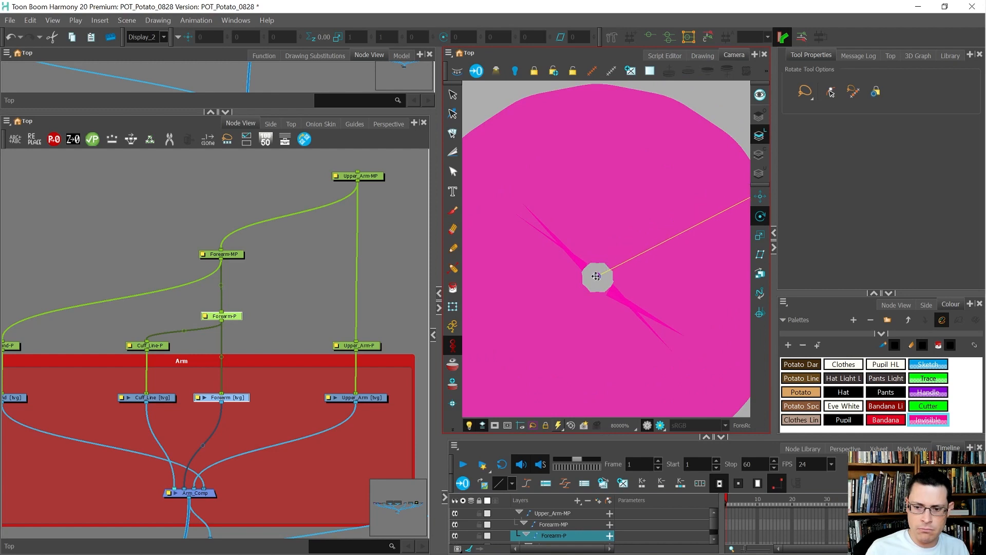
drag(597, 276, 598, 277)
Open the layer properties of Forearm-P and Forearm-MP side by side
click(265, 276)
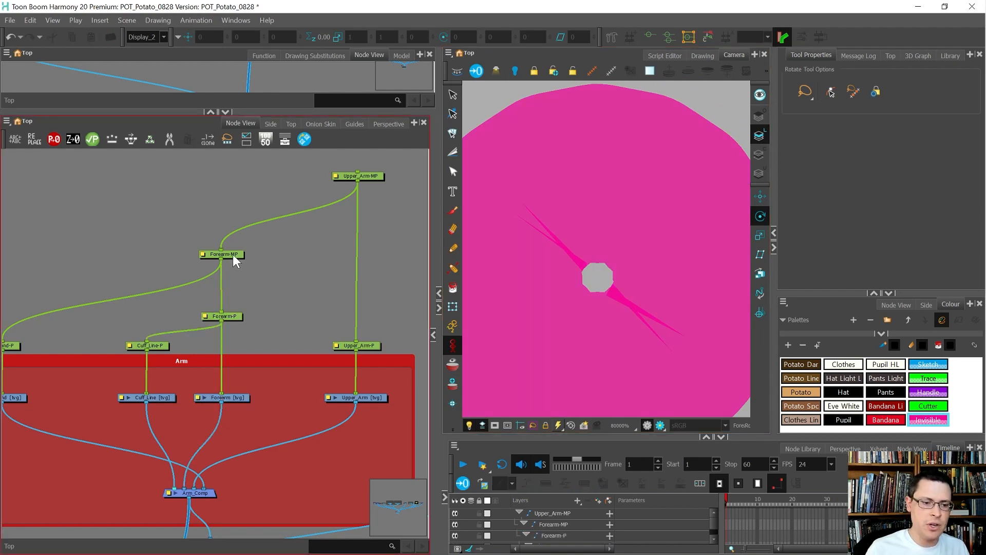
scroll(233, 254, up, 3)
click(232, 254)
scroll(550, 297, down, 5)
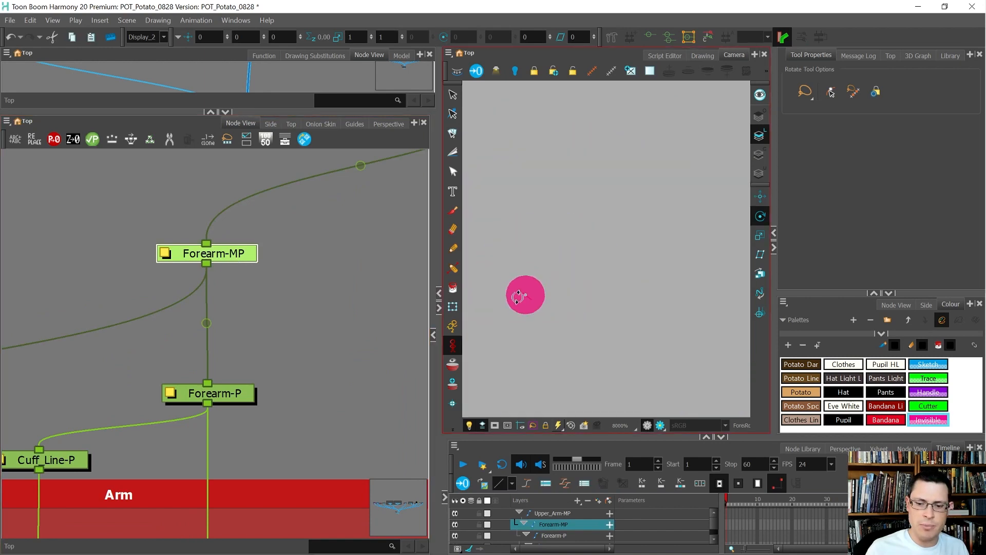
scroll(551, 297, down, 6)
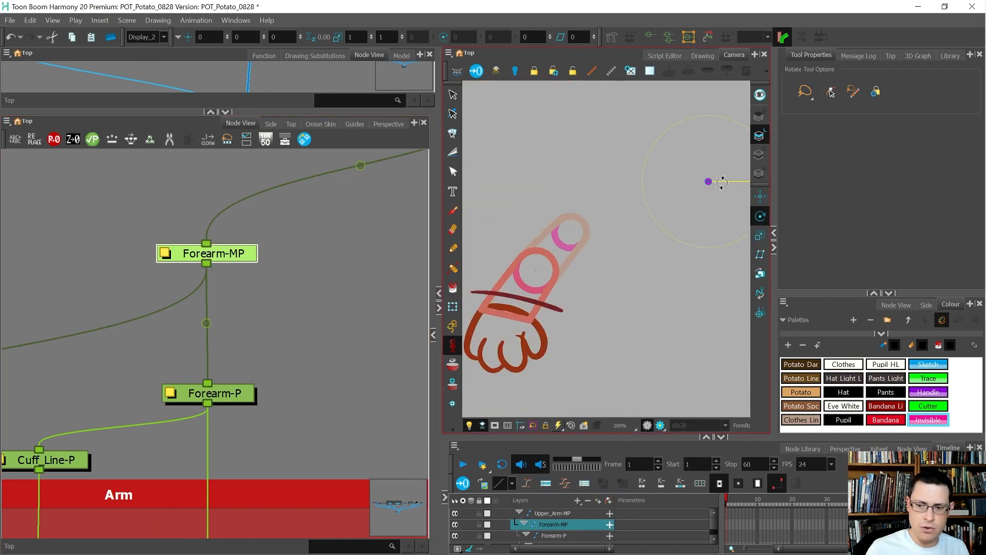
click(170, 393)
click(164, 253)
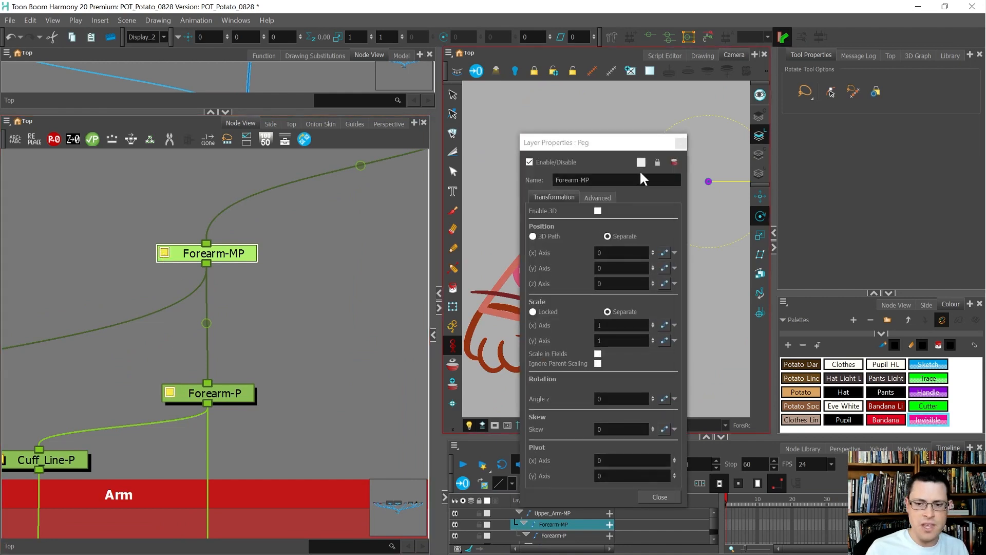
drag(615, 148, 787, 140)
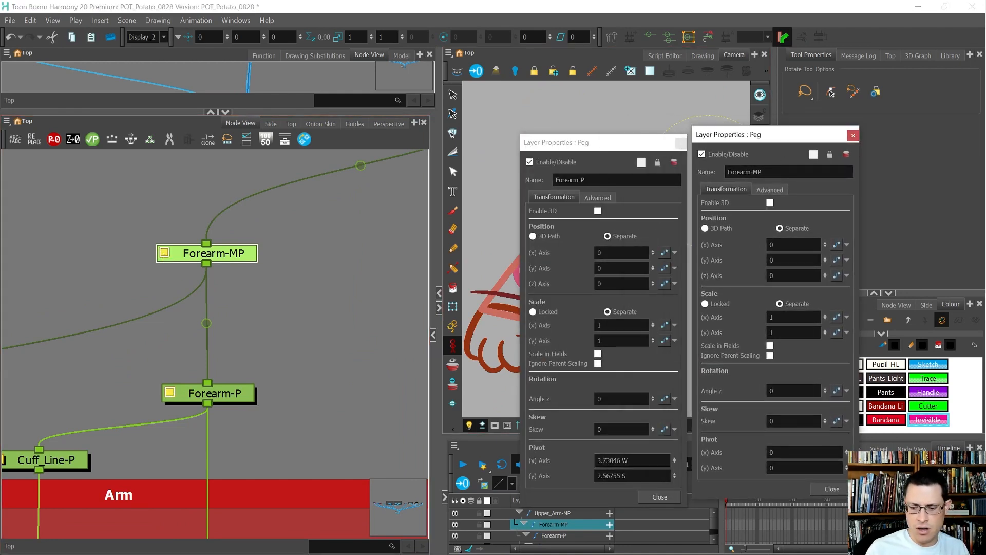
Copy the Forearm-P pivot values, X 3.73046 W and Y 2.56755 S, into Forearm-MP and close both properties windows
triple_click(643, 460)
key(ctrl+c)
triple_click(801, 452)
key(ctrl+v)
triple_click(632, 476)
key(ctrl+c)
triple_click(794, 468)
key(ctrl+v)
click(832, 489)
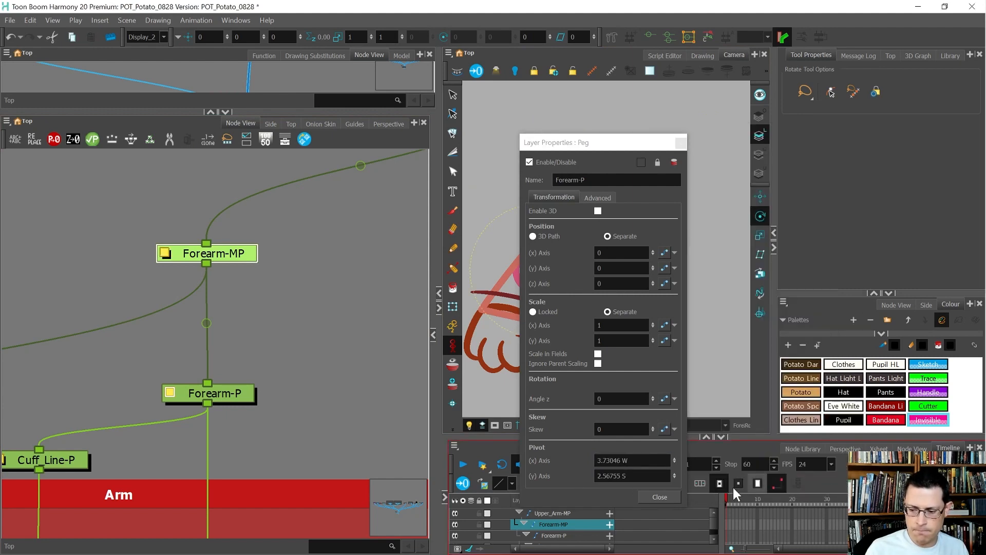
click(659, 496)
Select Hand-P with the Hand drawing and place the pivot midway along the wrist end of the forearm
click(200, 397)
key(b)
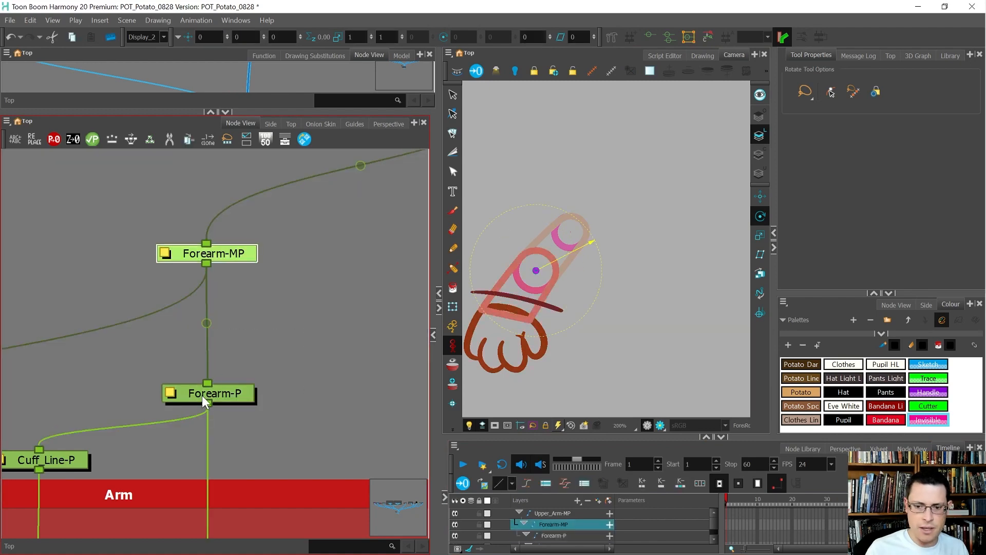
scroll(276, 290, down, 6)
scroll(217, 318, up, 2)
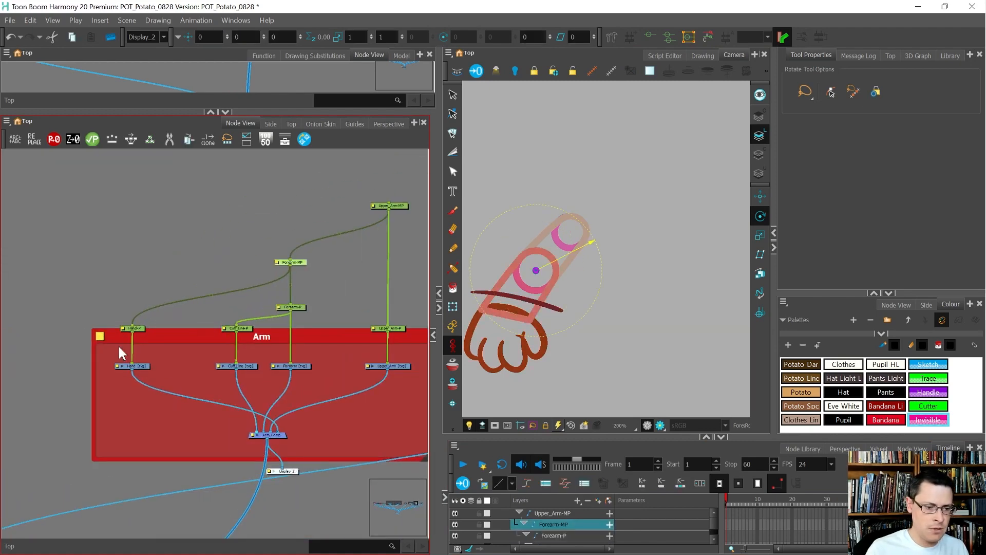
scroll(119, 346, up, 6)
drag(128, 238, 246, 431)
scroll(693, 298, down, 2)
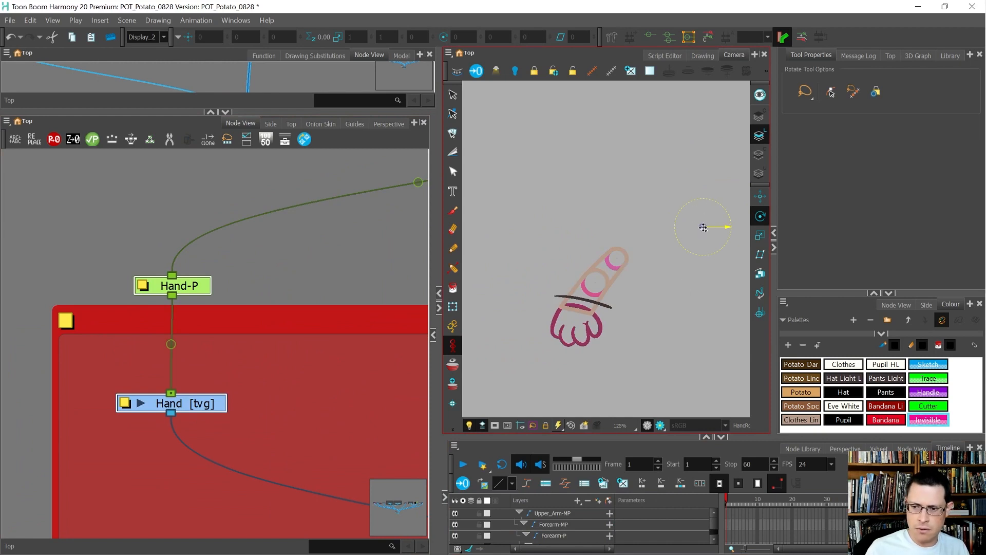
drag(703, 227, 577, 311)
scroll(575, 310, up, 8)
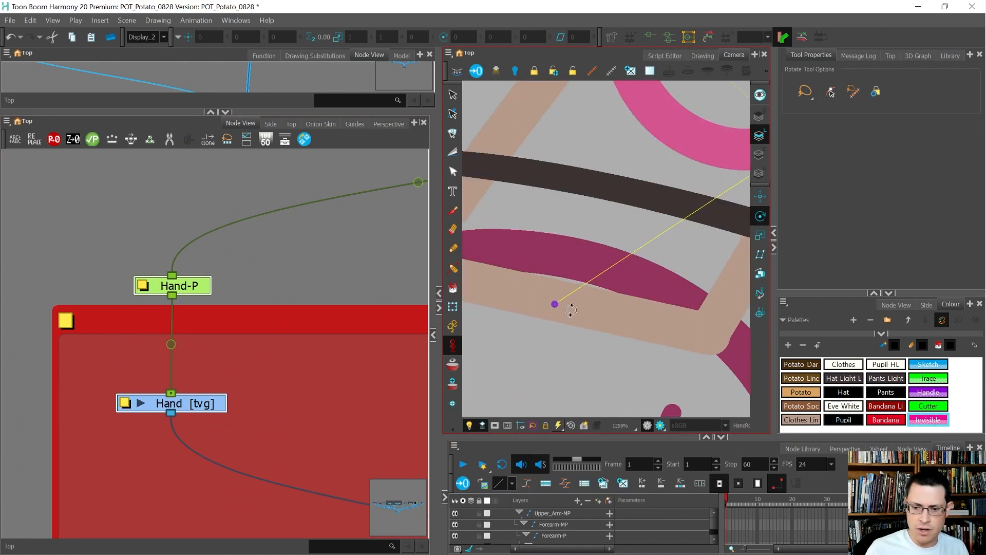
scroll(577, 284, down, 3)
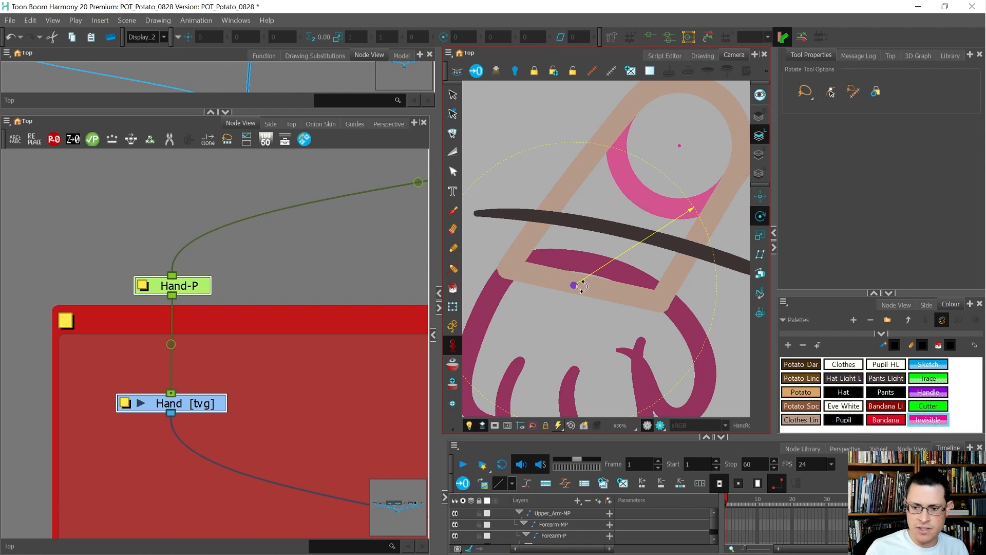
drag(575, 287, 579, 286)
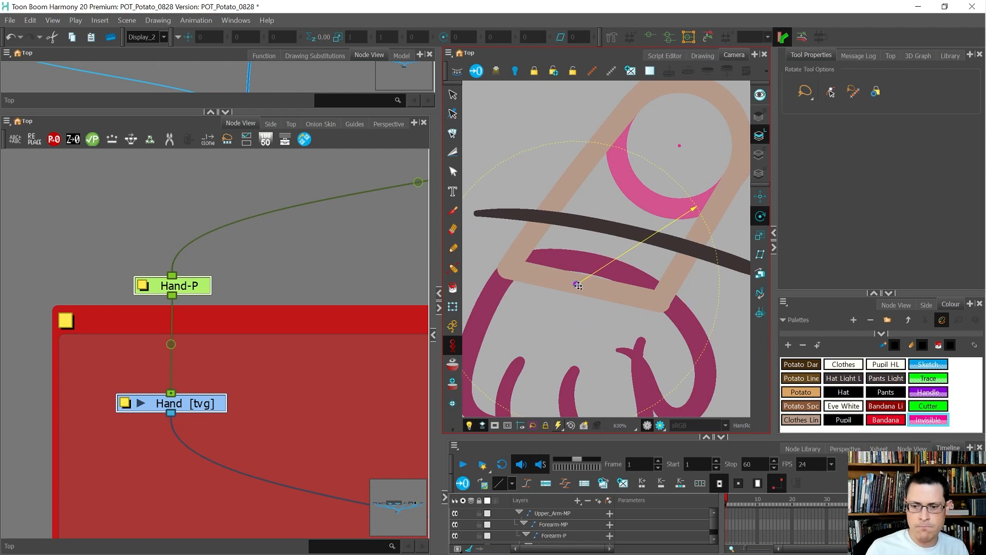
Place the Cuff_Line pivot on the cuff stroke where it crosses the forearm's right edge, and activate the Transform tool
scroll(191, 280, down, 5)
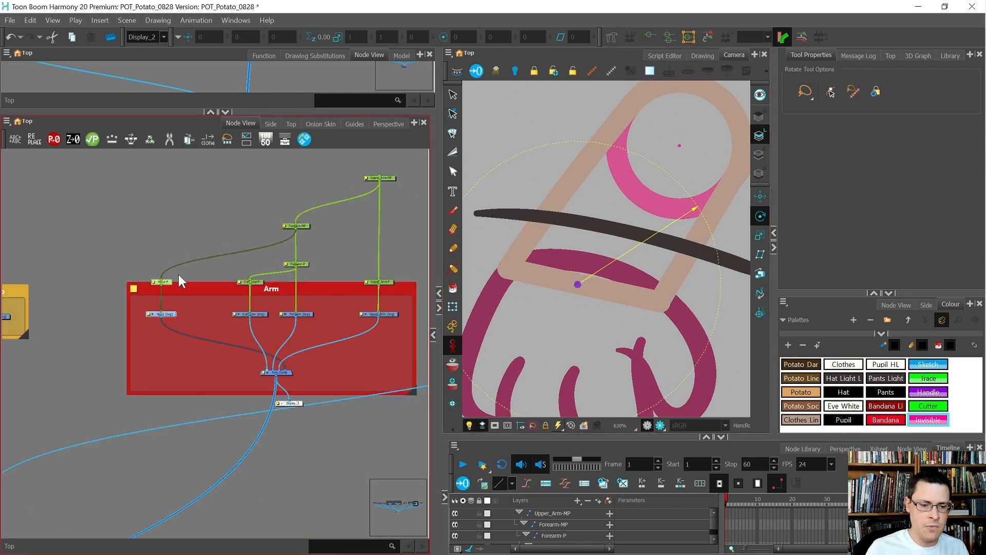
click(260, 314)
scroll(664, 199, down, 7)
scroll(624, 225, down, 3)
scroll(689, 197, up, 3)
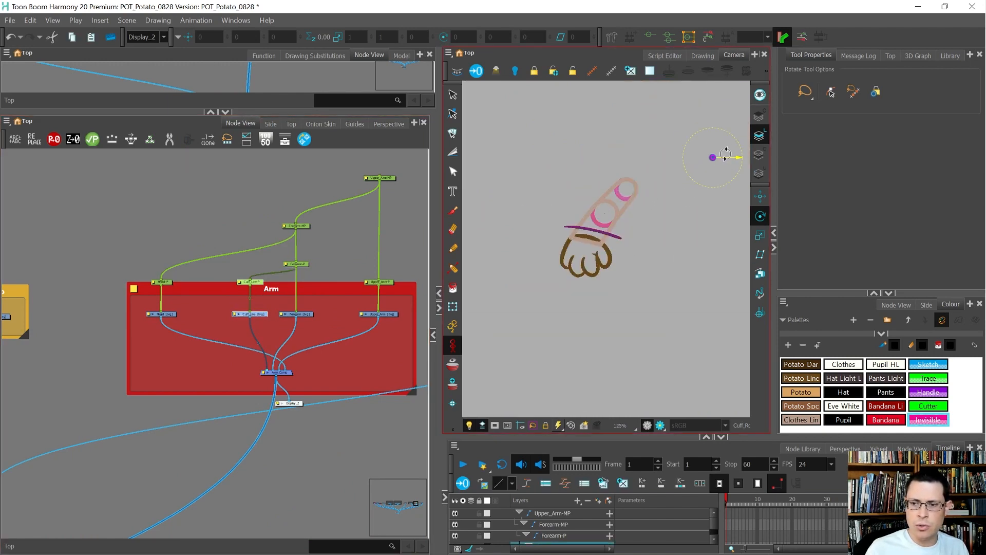
drag(712, 157, 608, 234)
scroll(607, 234, up, 8)
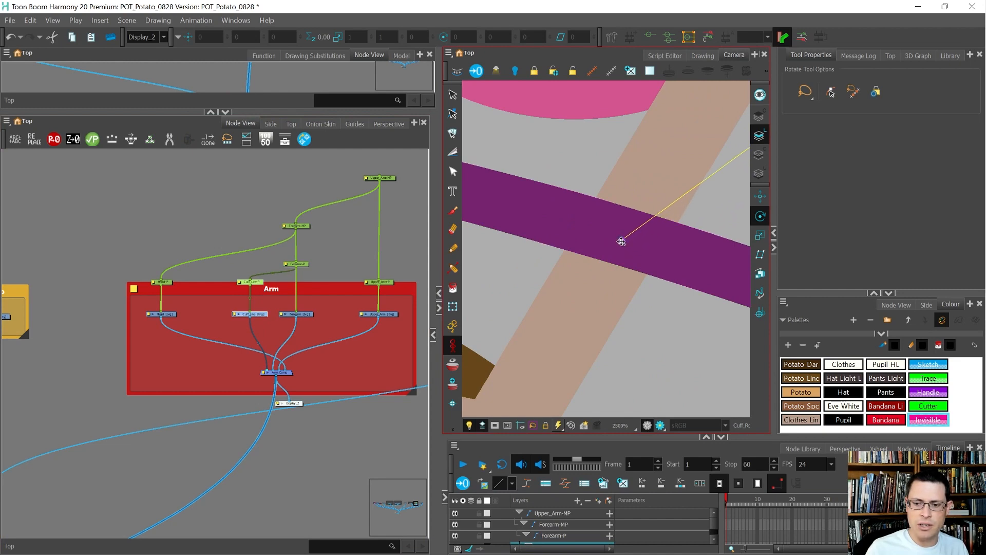
scroll(647, 259, down, 5)
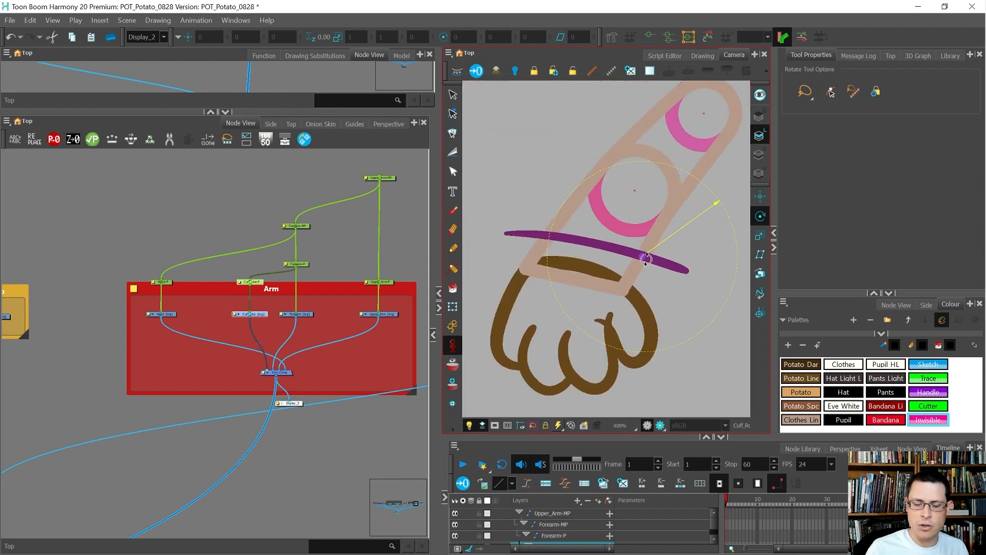
key(shift+t)
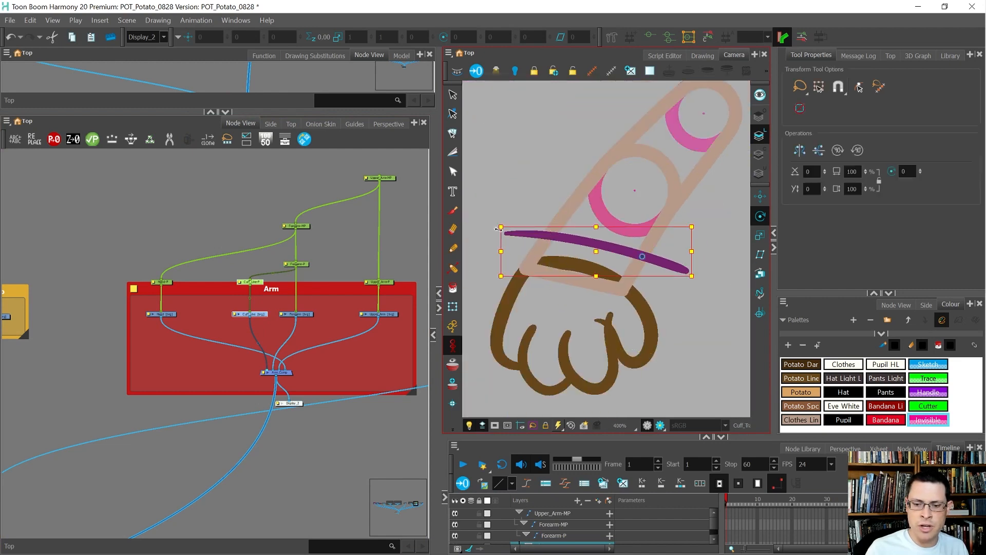
Try transforming the cuff line about its new pivot, and undo the test moves
mouse_move(504, 234)
mouse_down()
mouse_move(513, 242)
mouse_move(517, 229)
mouse_move(523, 247)
mouse_move(526, 230)
mouse_up()
key(ctrl+z)
key(alt+3)
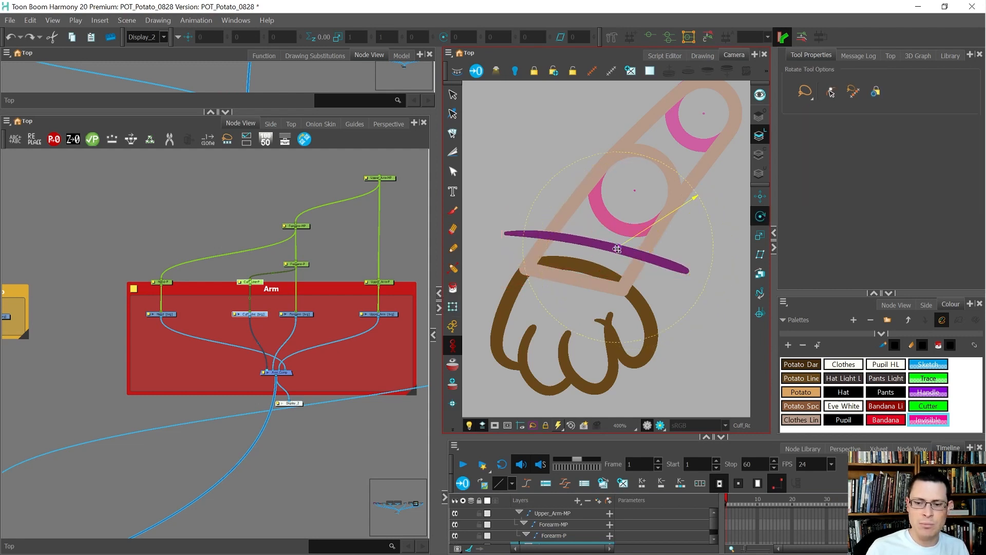
key(shift+t)
drag(691, 260, 690, 238)
key(ctrl+z)
key(ctrl+z)
Select Upper_Arm-P and try rotating the upper arm about the shoulder pivot, undoing each test
click(405, 303)
scroll(143, 304, down, 3)
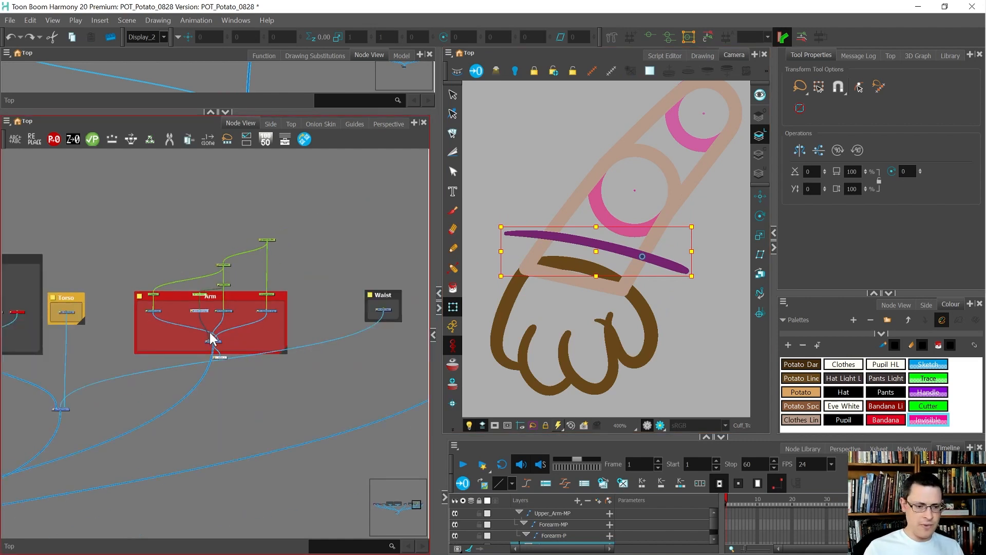
scroll(275, 291, up, 2)
drag(280, 290, 241, 306)
scroll(590, 289, down, 2)
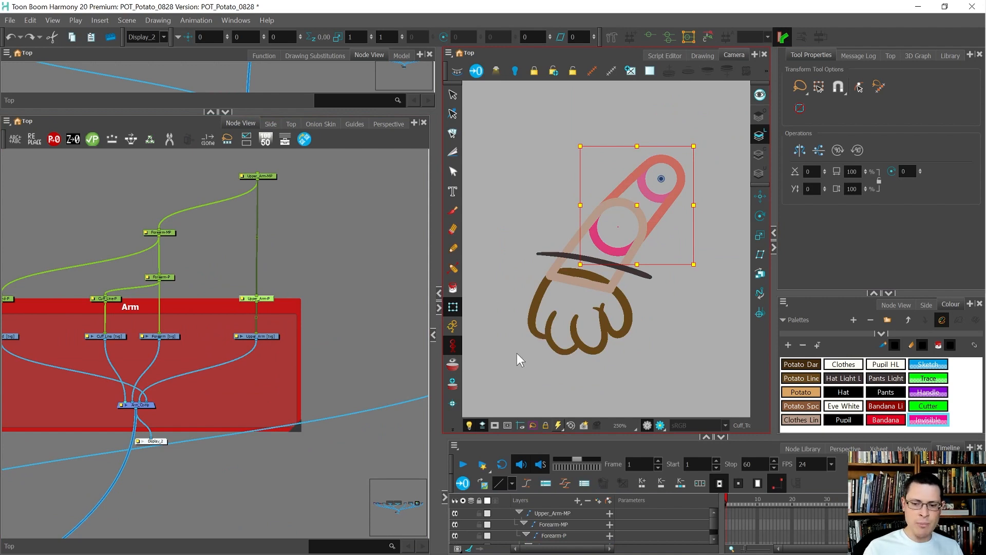
mouse_move(517, 353)
mouse_down()
mouse_move(550, 366)
mouse_move(581, 350)
mouse_move(584, 334)
mouse_move(629, 332)
mouse_move(572, 317)
mouse_move(589, 337)
mouse_move(598, 332)
mouse_move(535, 264)
mouse_move(632, 324)
mouse_move(570, 278)
mouse_up()
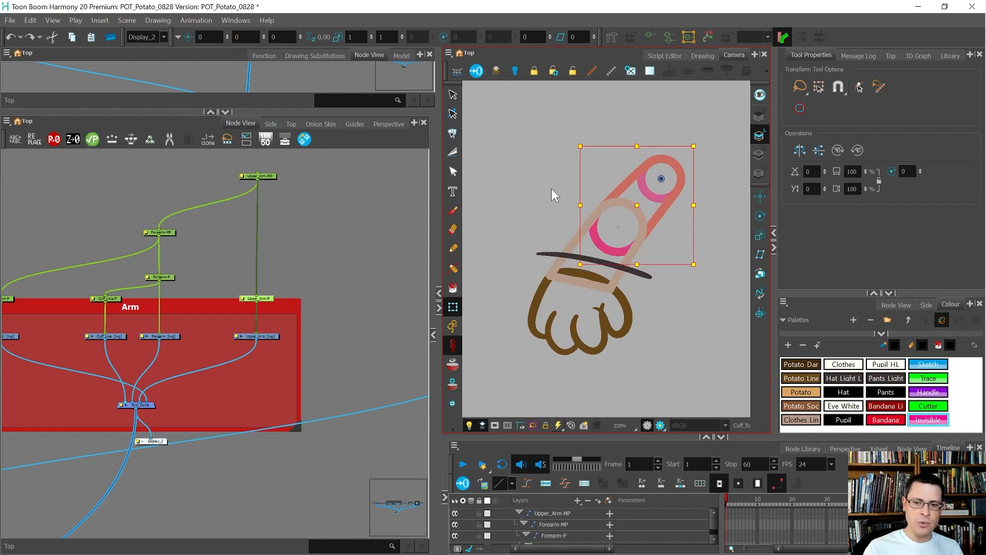
mouse_move(570, 140)
mouse_down()
mouse_move(555, 155)
mouse_move(557, 185)
mouse_up()
key(ctrl+z)
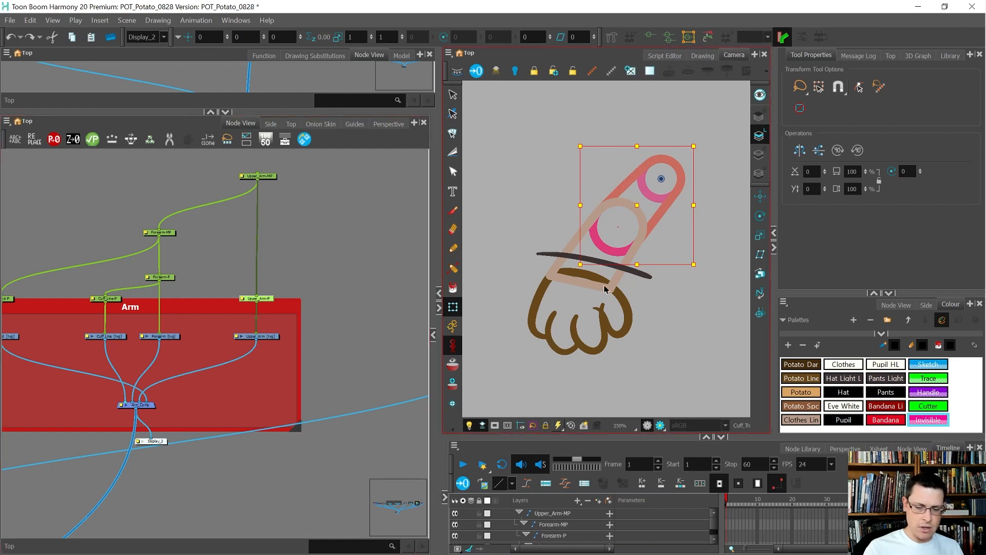
mouse_move(605, 335)
mouse_down()
mouse_move(548, 314)
mouse_move(489, 274)
mouse_up()
key(ctrl+z)
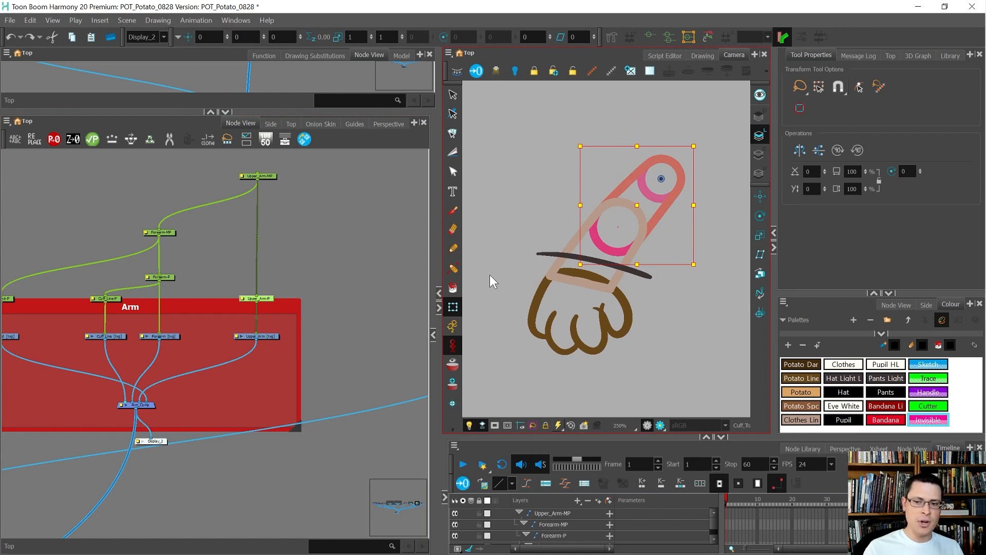
Select the parent peg Upper_Arm-MP and try rotating the whole arm from the shoulder, undoing the test
key(b)
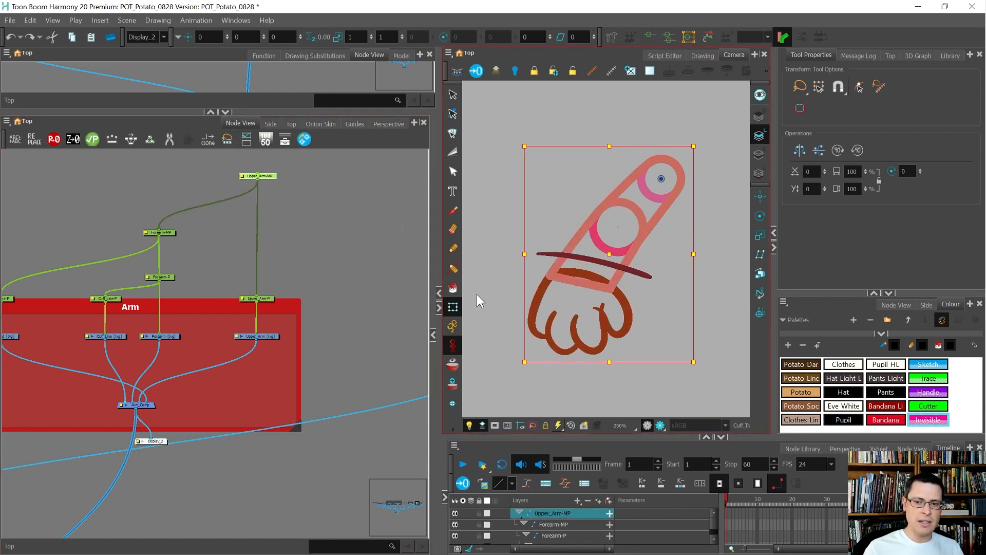
mouse_move(498, 323)
mouse_down()
mouse_move(407, 242)
mouse_move(590, 361)
mouse_move(510, 304)
mouse_move(582, 335)
mouse_up()
key(ctrl+z)
Select Forearm-P and try rotating and squashing the forearm with its cuff about the elbow, undoing both tests
click(162, 277)
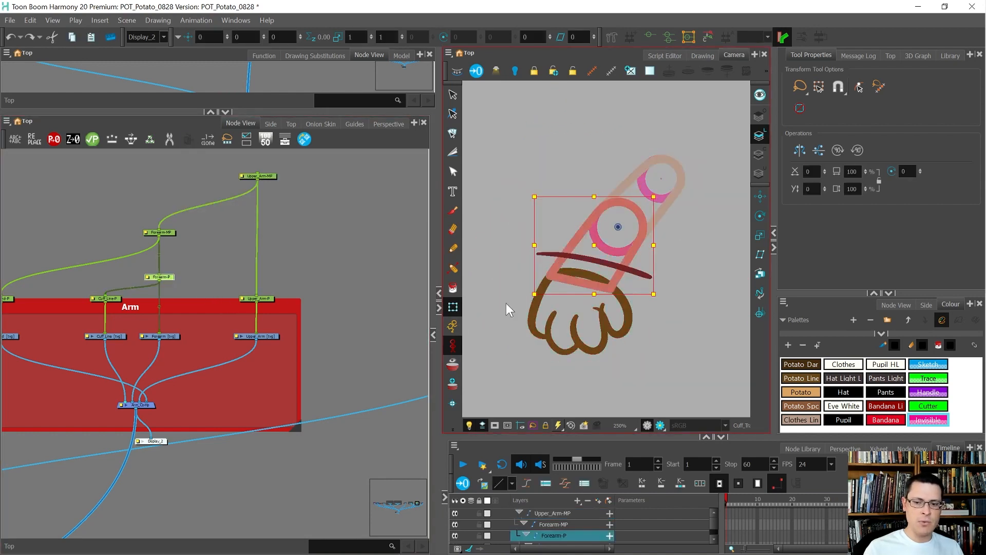
mouse_move(617, 350)
mouse_down()
mouse_move(495, 297)
mouse_move(634, 332)
mouse_up()
key(ctrl+z)
drag(592, 291, 603, 252)
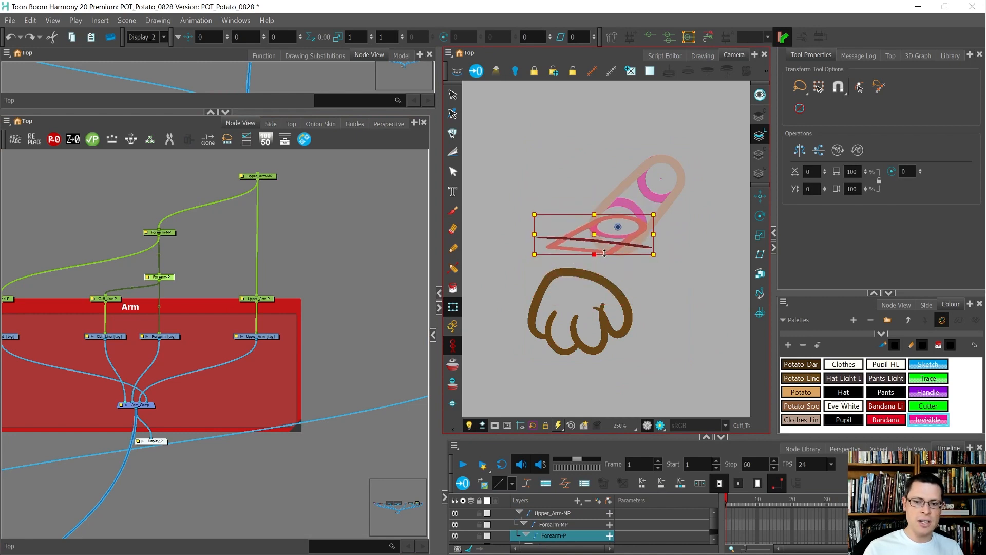
key(ctrl+z)
Select Forearm-MP, try rotating the forearm and hand together about the elbow, and clear the selection
click(614, 329)
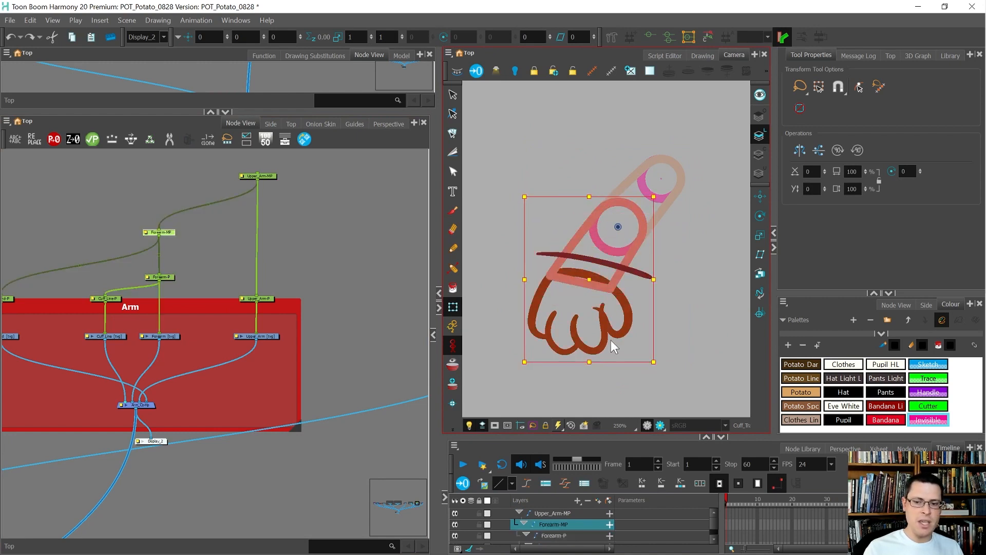
mouse_move(629, 399)
mouse_down()
mouse_move(591, 384)
mouse_move(691, 362)
mouse_move(566, 352)
mouse_move(725, 332)
mouse_move(599, 339)
mouse_up()
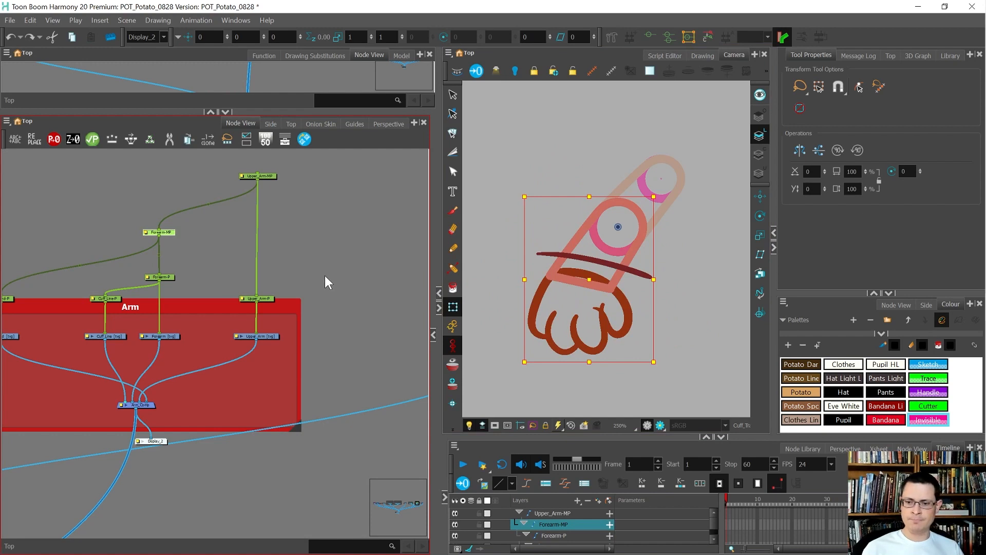
click(297, 281)
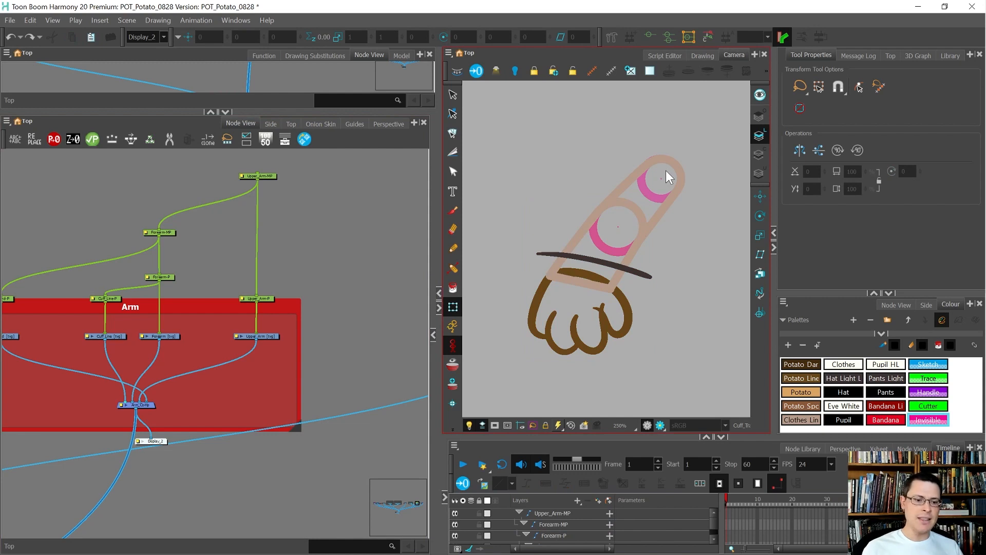
Examine the pivot dot at the centre of the upper arm's shoulder circle up close
scroll(668, 175, up, 2)
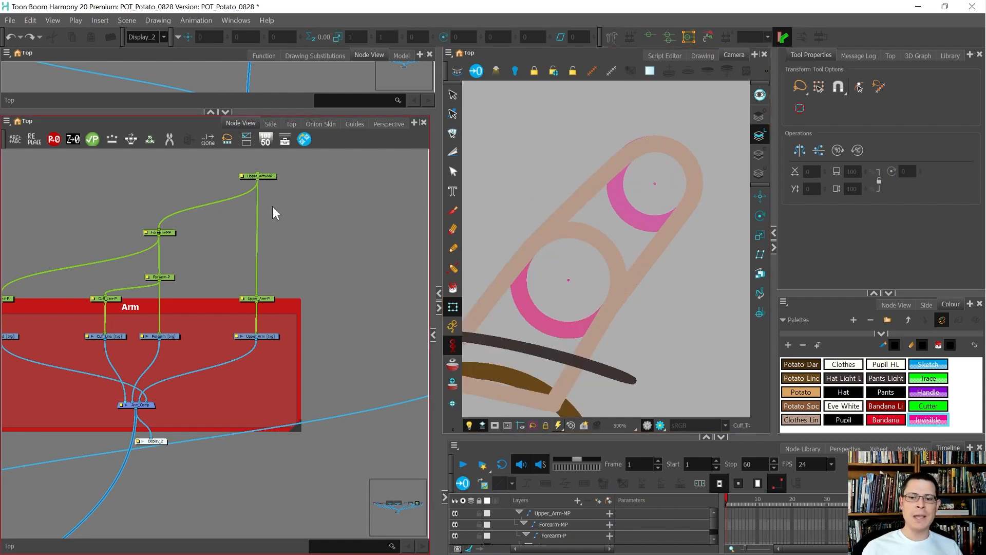
scroll(652, 189, up, 4)
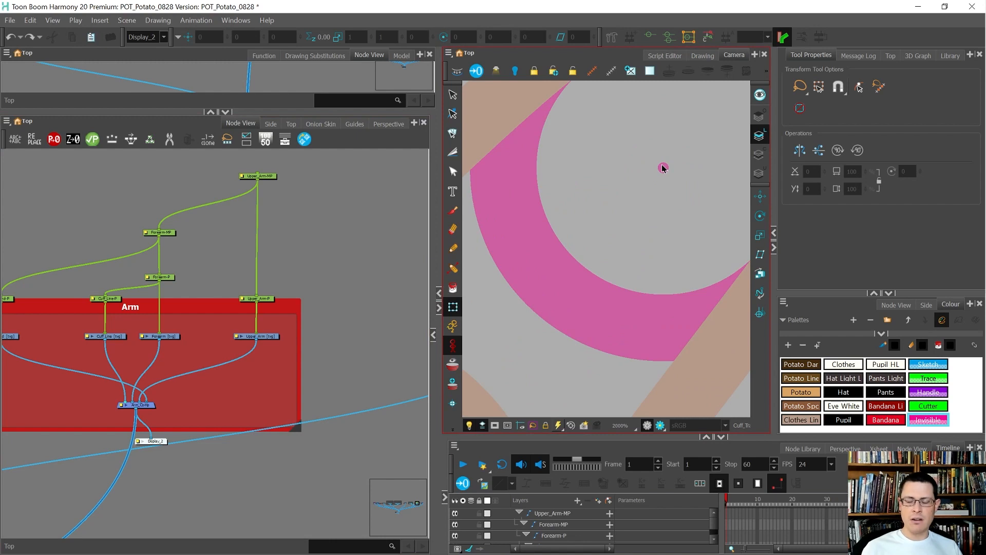
scroll(662, 168, down, 4)
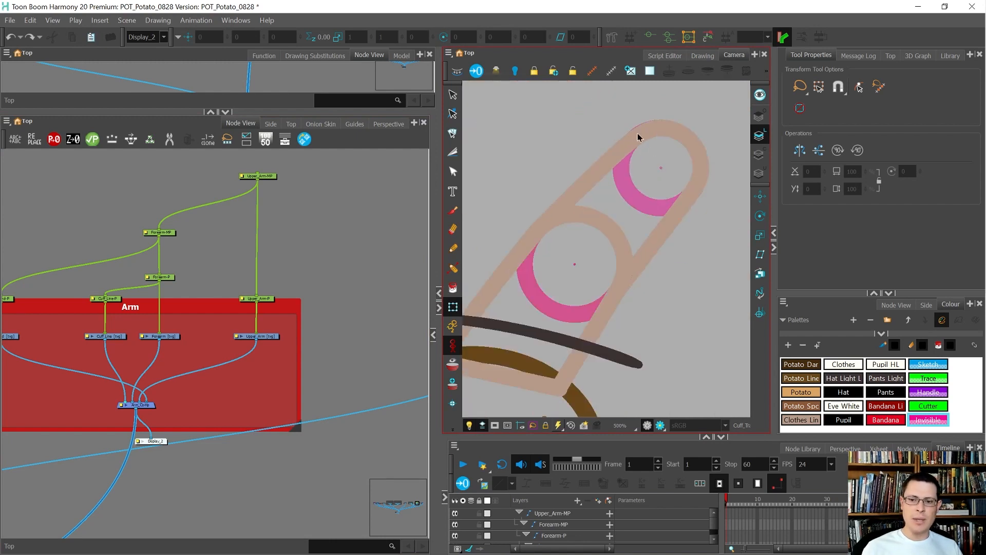
scroll(657, 168, up, 2)
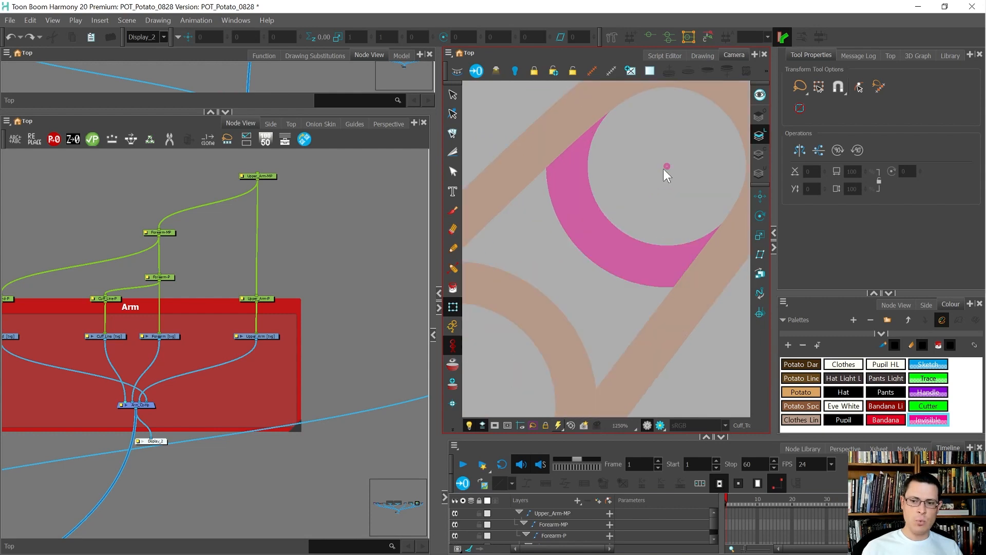
scroll(664, 169, down, 2)
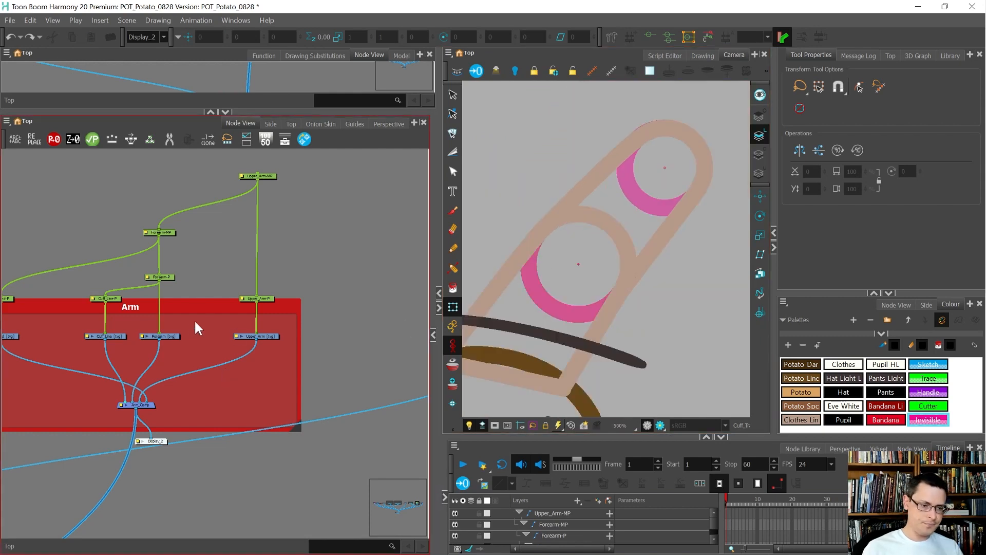
Select the Upper_Arm drawing for painting and make Clothes the current colour
click(269, 336)
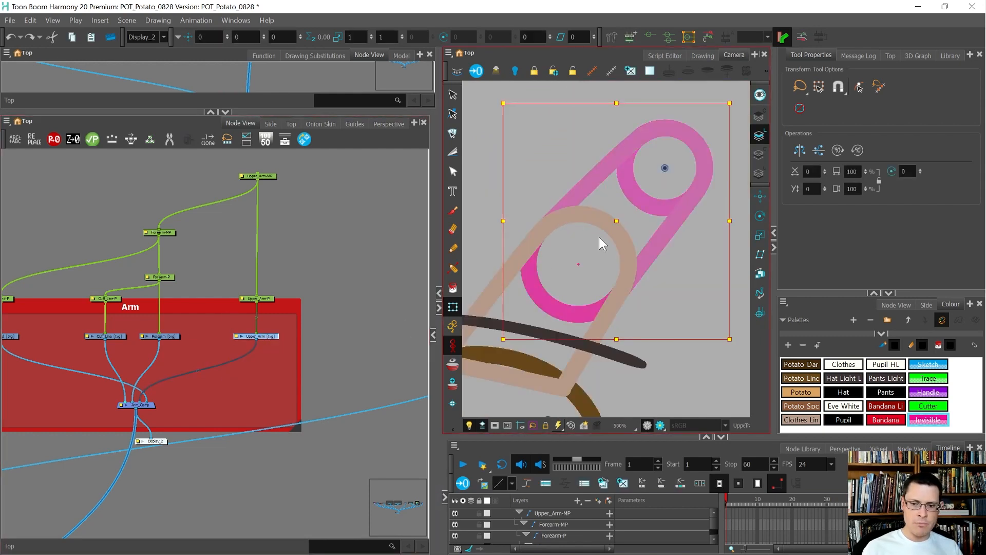
key(alt+i)
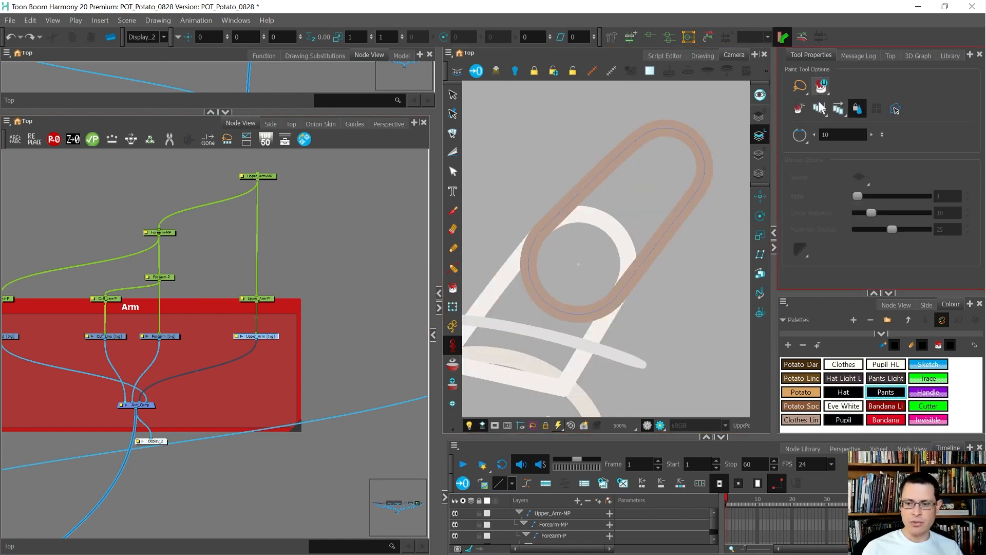
click(851, 366)
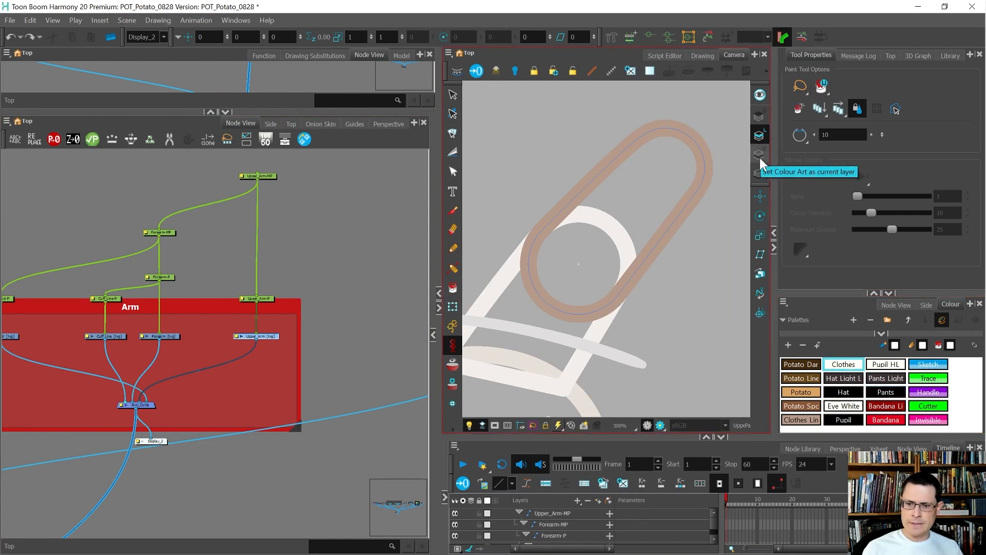
Add closely spaced points all around the Upper_Arm outline with the Contour Editor
click(453, 172)
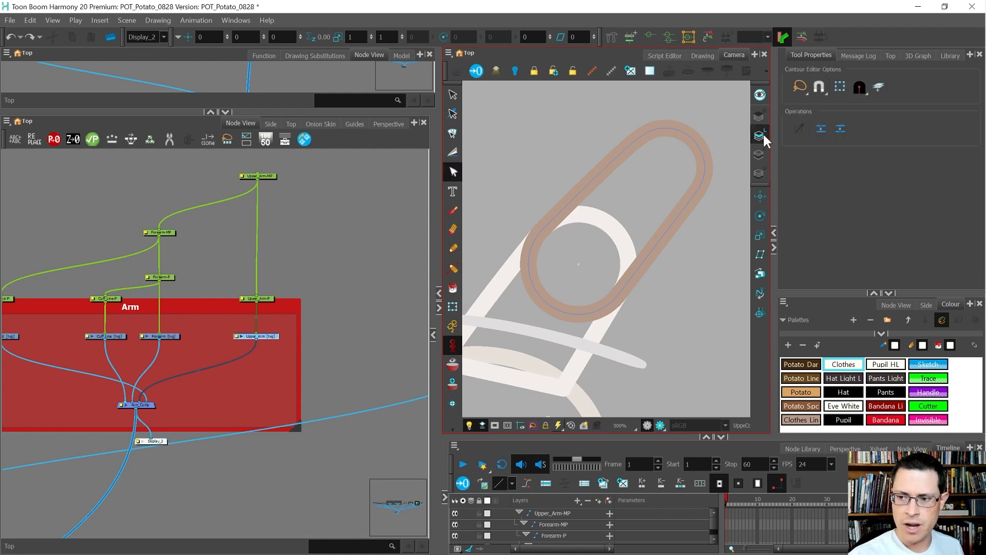
click(554, 219)
ctrl+click(551, 221)
ctrl+click(566, 207)
ctrl+click(578, 195)
ctrl+click(589, 183)
ctrl+click(599, 174)
ctrl+click(612, 162)
ctrl+click(622, 152)
ctrl+click(630, 145)
ctrl+click(648, 133)
ctrl+click(657, 129)
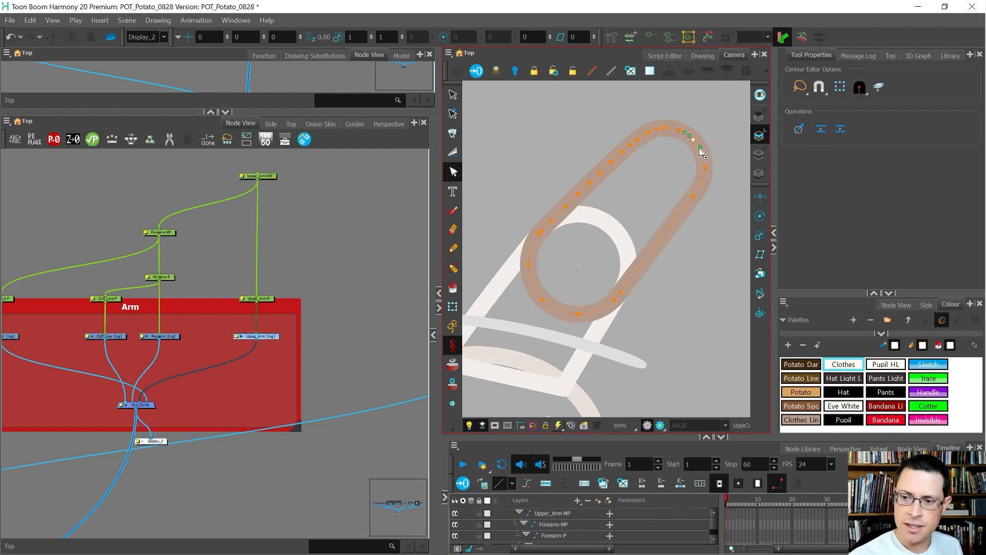
ctrl+click(703, 179)
ctrl+click(700, 187)
ctrl+click(687, 204)
ctrl+click(680, 213)
ctrl+click(673, 224)
ctrl+click(665, 234)
ctrl+click(654, 248)
ctrl+click(645, 260)
ctrl+click(636, 271)
ctrl+click(627, 283)
ctrl+click(605, 306)
ctrl+click(596, 312)
ctrl+click(569, 314)
ctrl+click(557, 309)
ctrl+click(549, 306)
ctrl+click(537, 291)
ctrl+click(529, 271)
ctrl+click(530, 253)
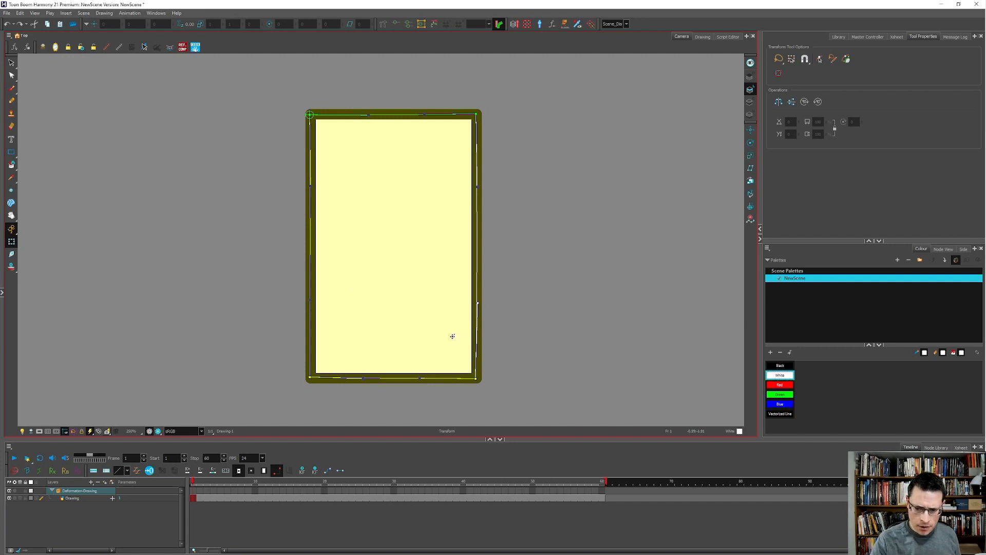
Bend the rectangle's right edge outward and its top edge upward using the deformation handles of its upper-right corner
key(alt+q)
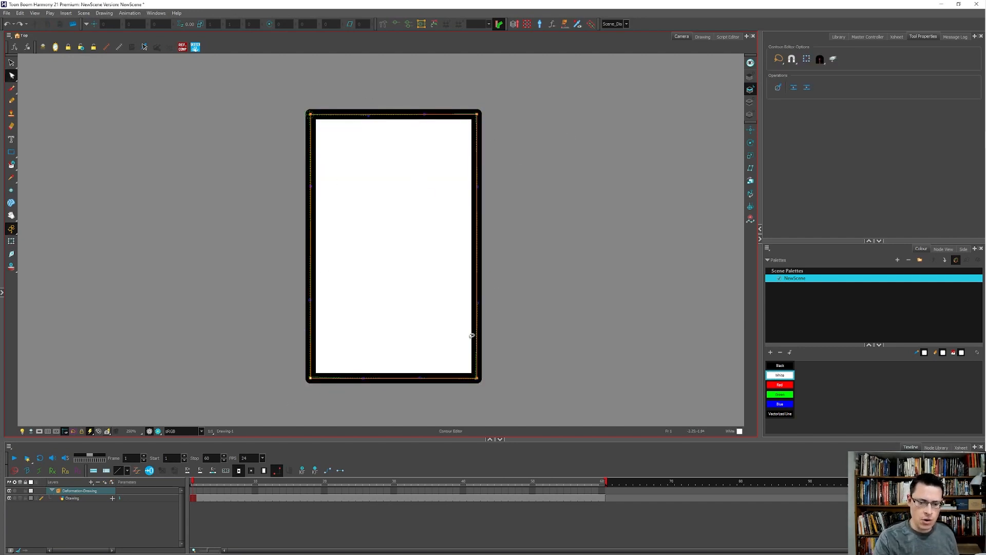
click(12, 241)
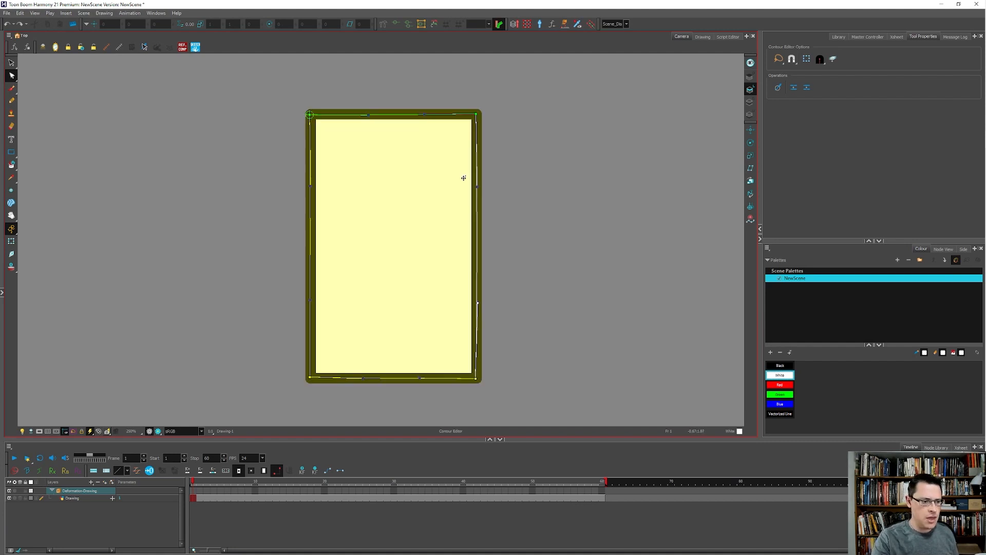
click(479, 194)
mouse_move(477, 187)
mouse_down()
mouse_move(405, 171)
mouse_move(460, 183)
mouse_move(447, 178)
mouse_up()
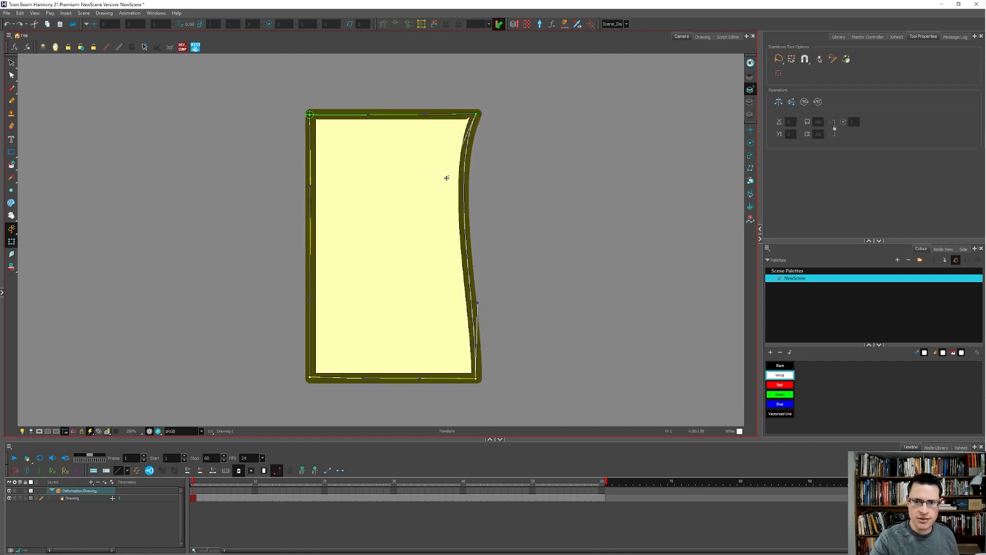
scroll(468, 129, up, 5)
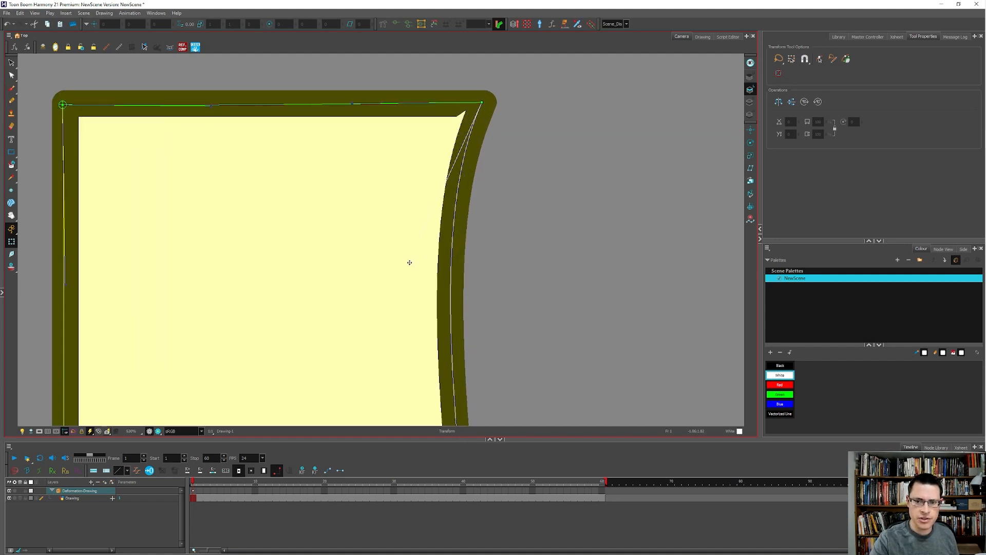
drag(410, 263, 655, 254)
drag(353, 104, 308, 61)
scroll(332, 105, down, 1)
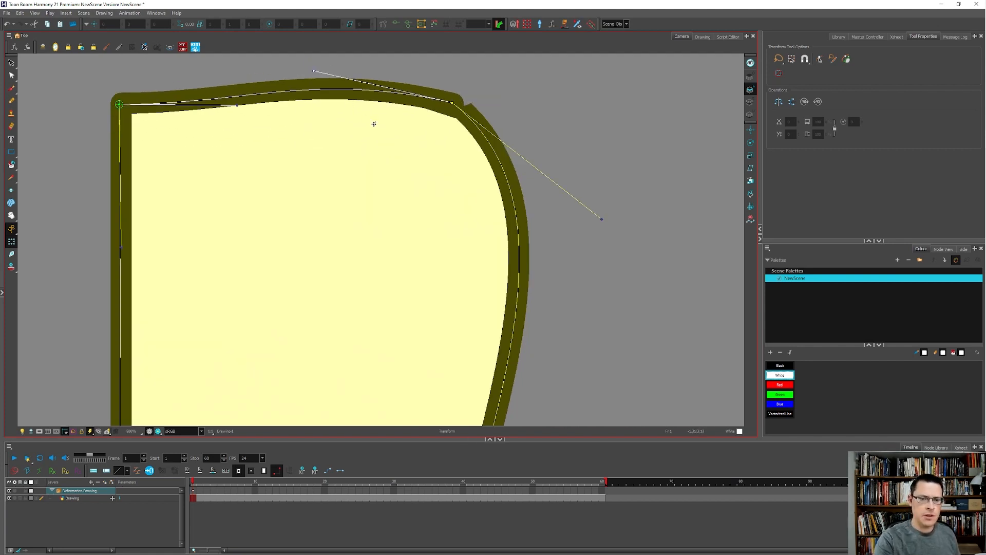
scroll(366, 117, down, 3)
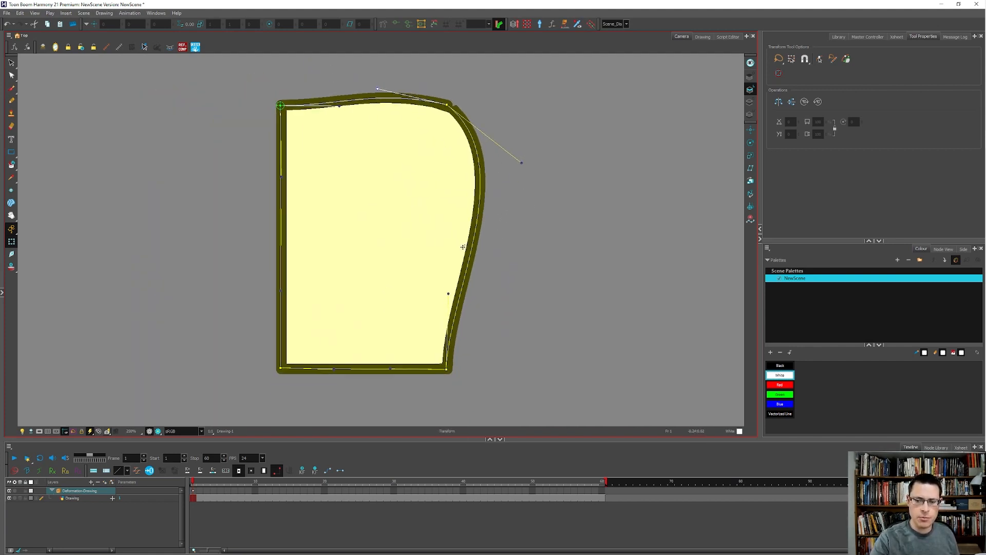
In the Drawing view, add extra contour points along all four sides of the rectangle's outline with the Contour Editor
key(alt+q)
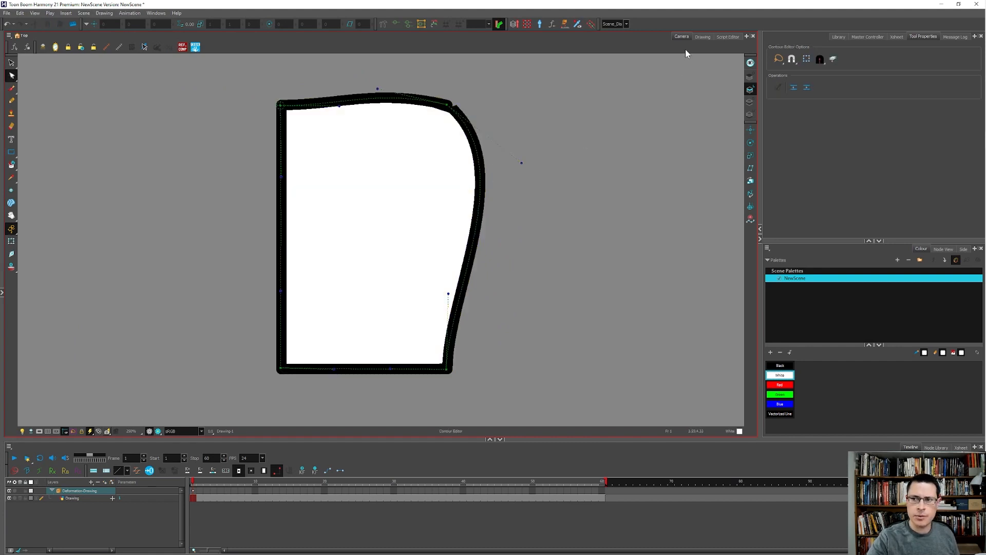
click(700, 38)
scroll(373, 198, up, 4)
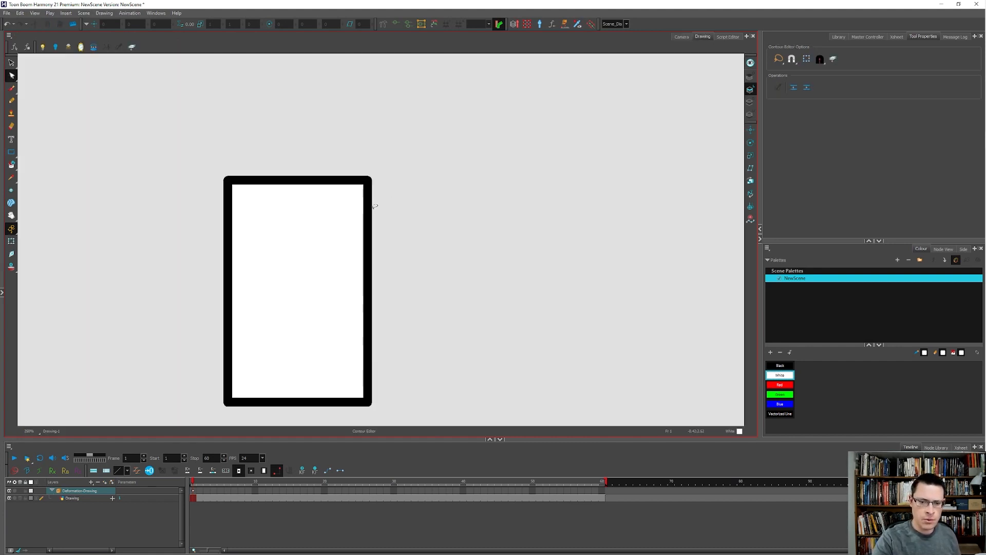
drag(378, 231, 468, 208)
drag(547, 132, 376, 233)
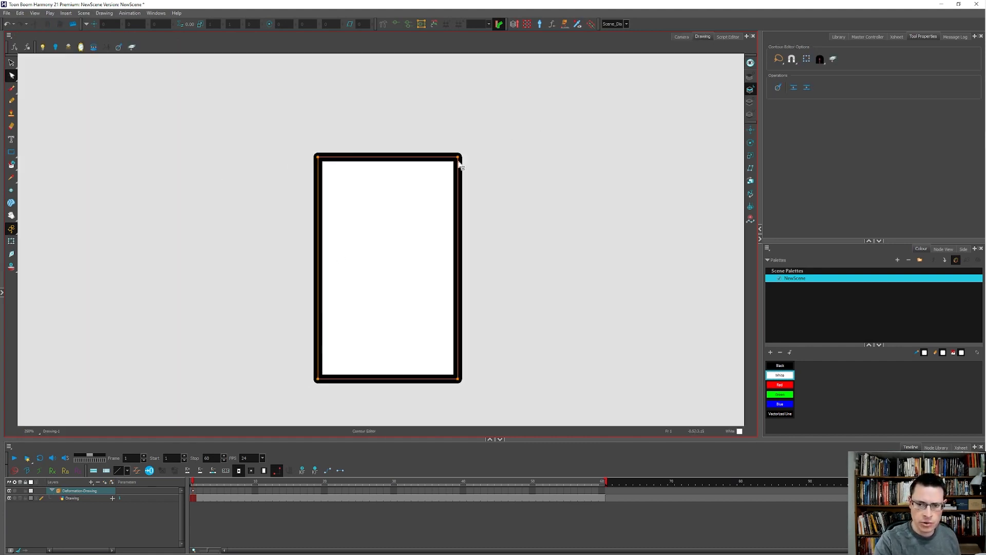
click(458, 337)
click(457, 358)
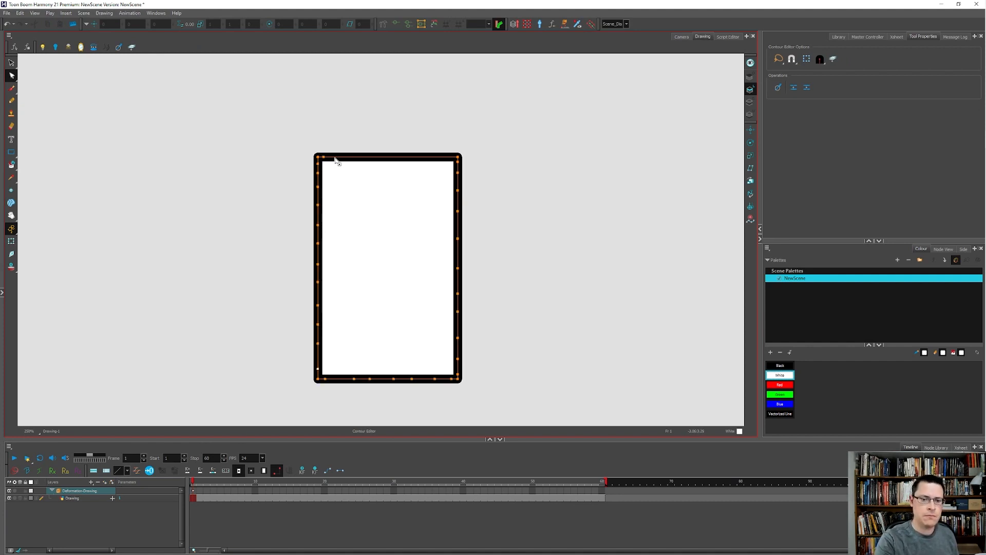
Return to the Camera view and examine the deformed rectangle's outline with the Transform tool active
click(681, 36)
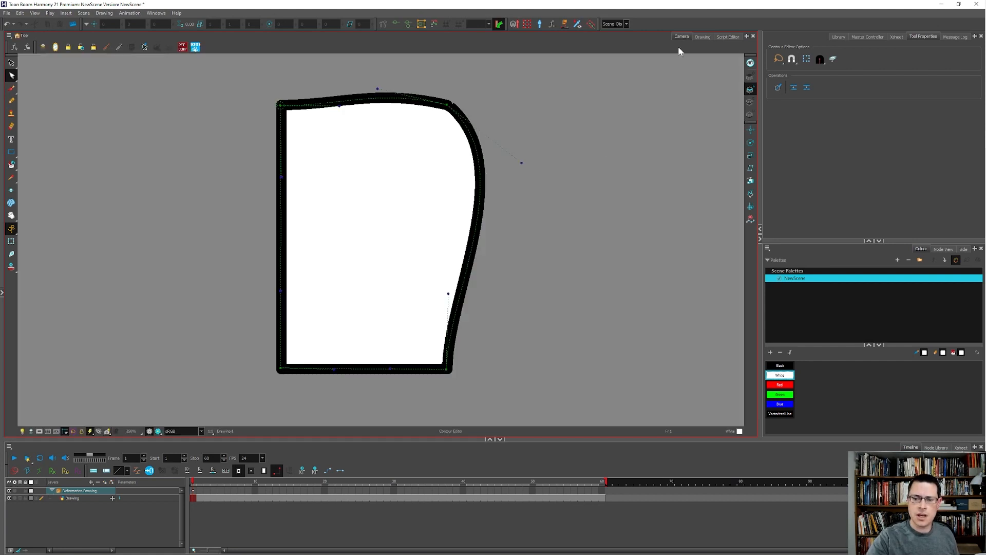
key(shift+t)
drag(521, 162, 483, 182)
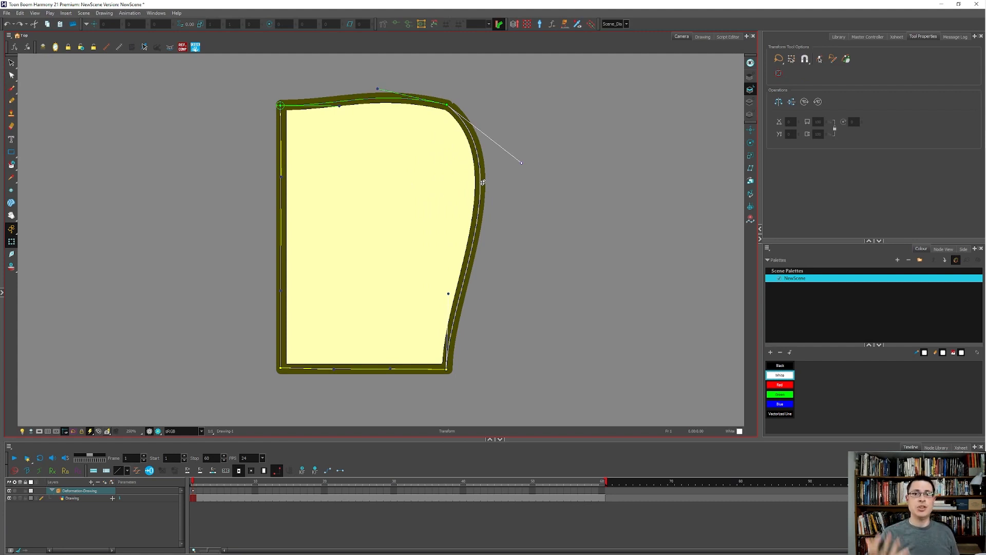
In the Drawing view, select the whole rectangle and run Create Breaking Triangles on it
click(700, 37)
mouse_move(407, 88)
mouse_down()
mouse_move(544, 128)
mouse_move(582, 274)
mouse_up()
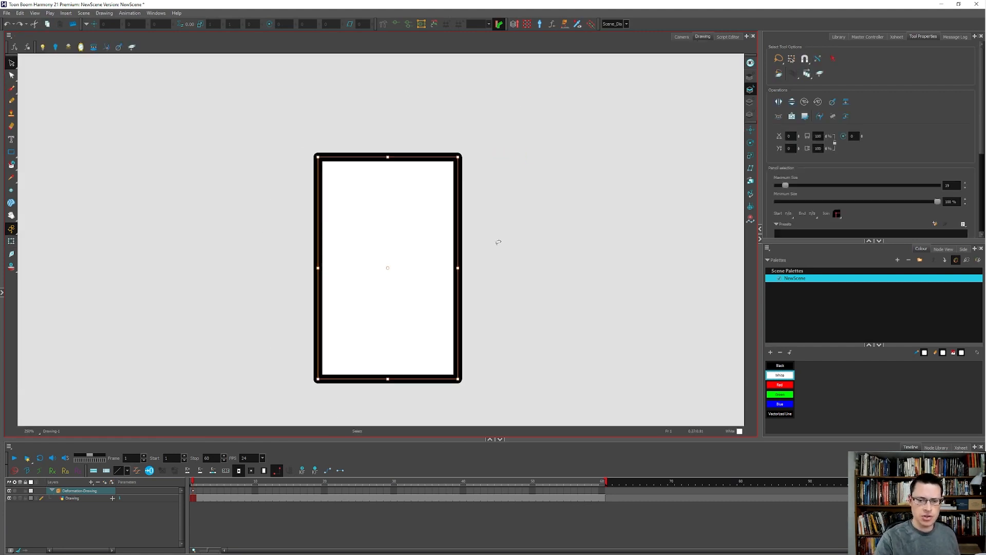
click(106, 14)
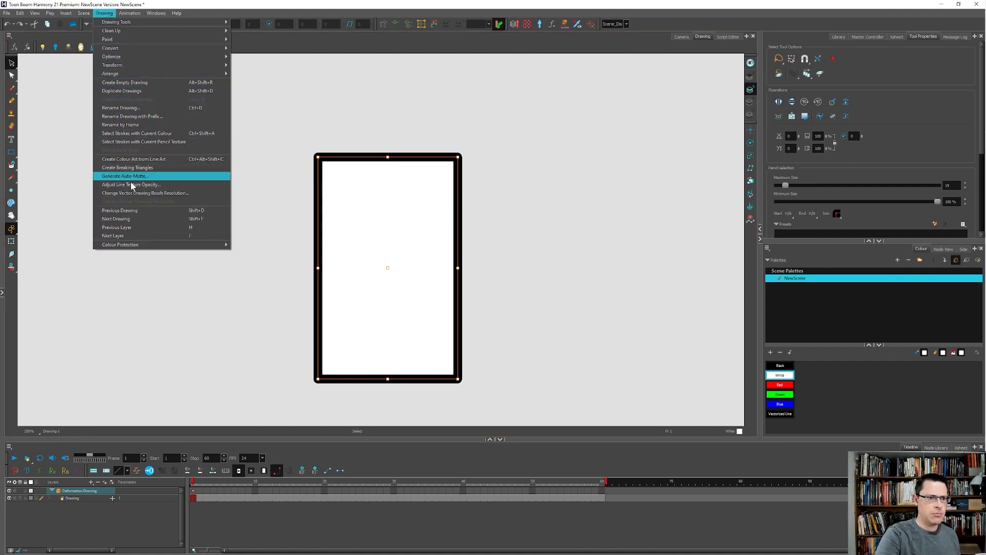
click(159, 168)
In the potato rig scene, fill the inside of the Upper_Arm outline with the Clothes colour
key(alt+q)
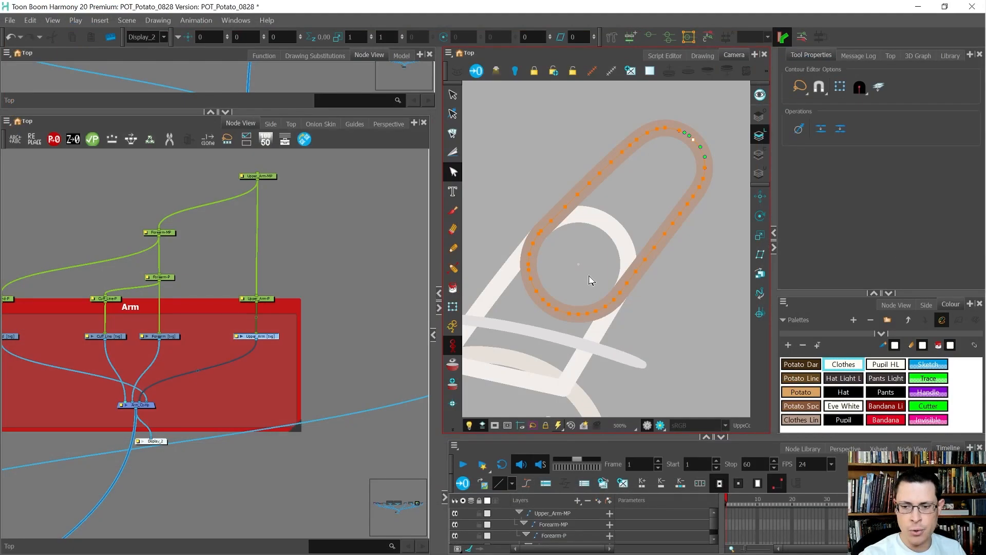
key(alt+i)
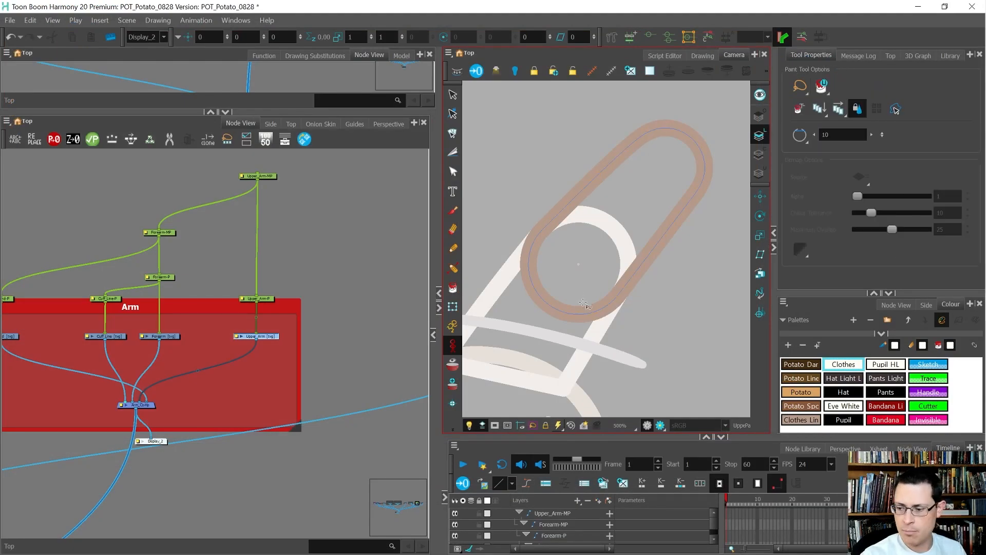
click(600, 294)
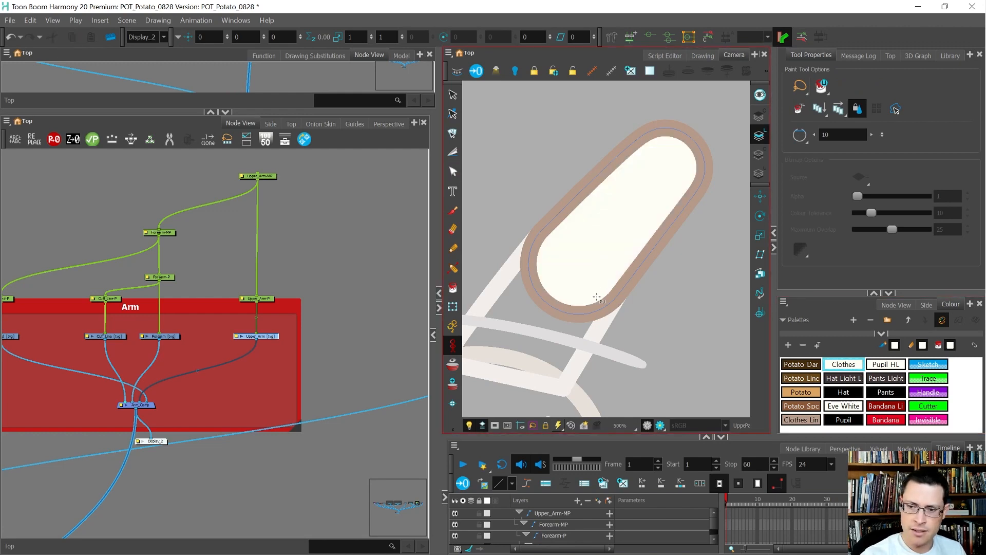
Move the Upper_Arm's fill from Line Art to Colour Art by cutting and pasting it, and return to Line Art with the Transform tool
key(alt+s)
click(587, 288)
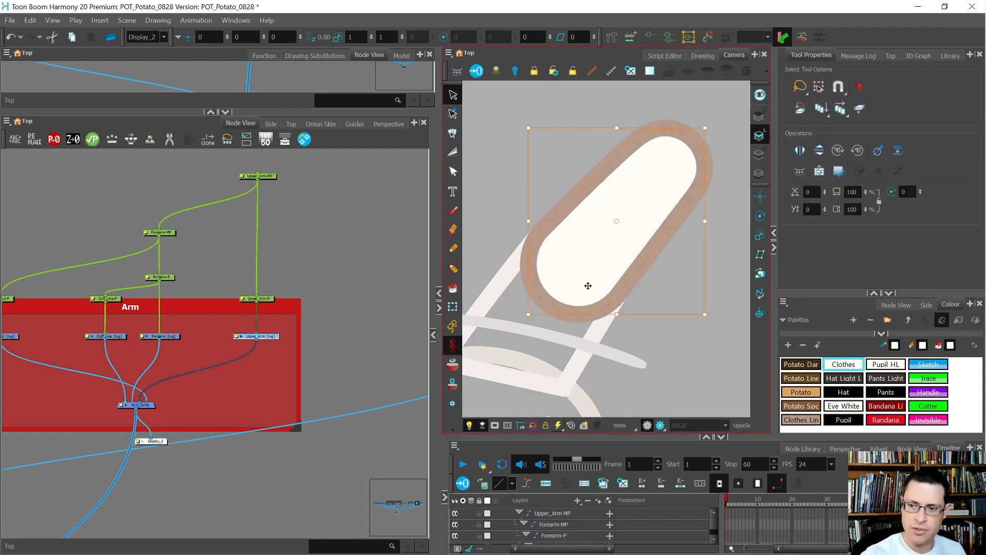
key(ctrl+x)
click(759, 156)
key(ctrl+v)
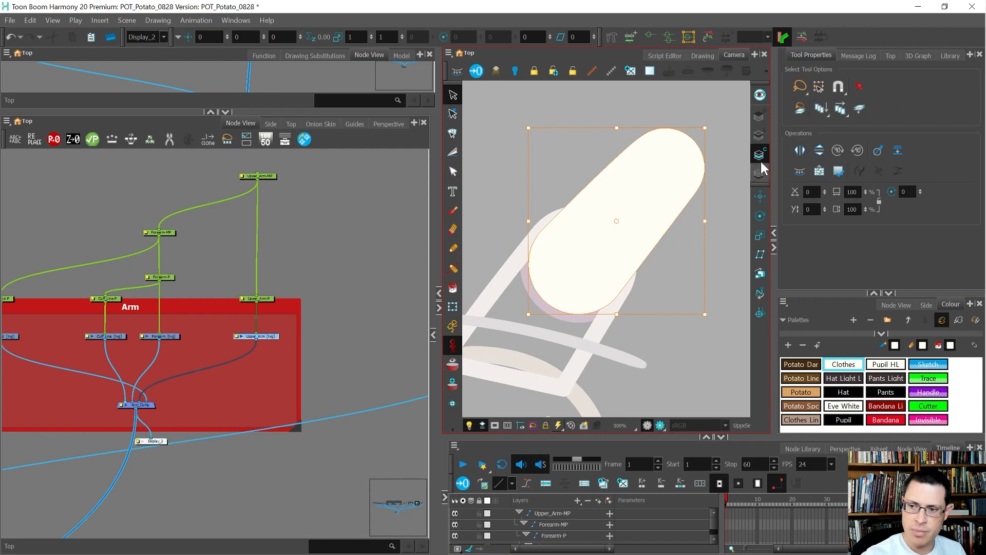
click(760, 135)
key(shift+t)
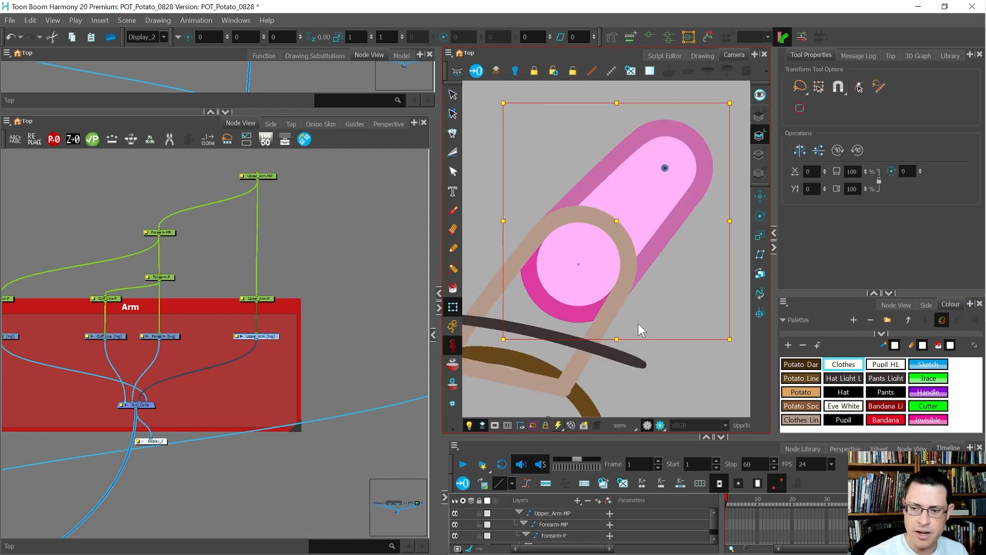
Select the Forearm drawing and add Contour Editor points along its left side and over the rounded elbow end
scroll(589, 247, down, 3)
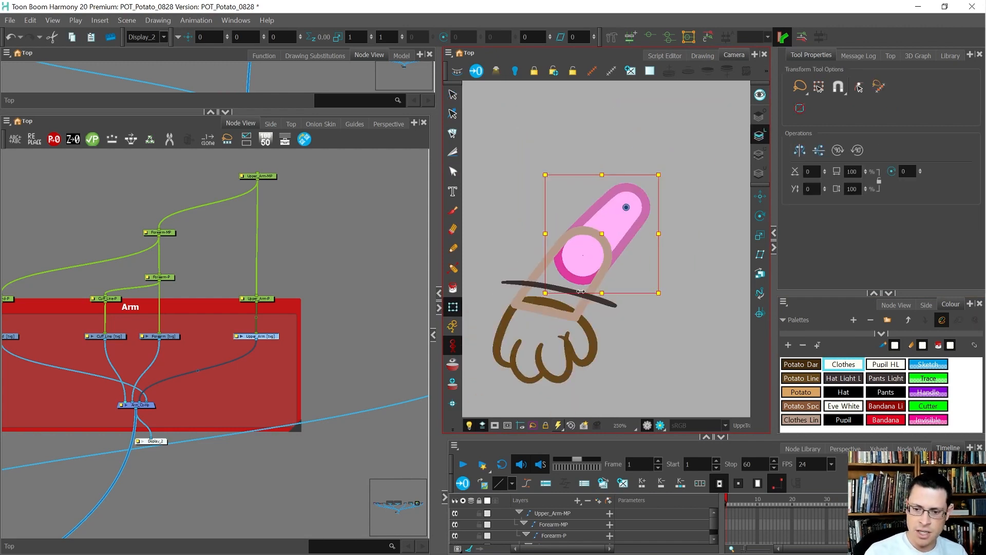
scroll(582, 302, up, 3)
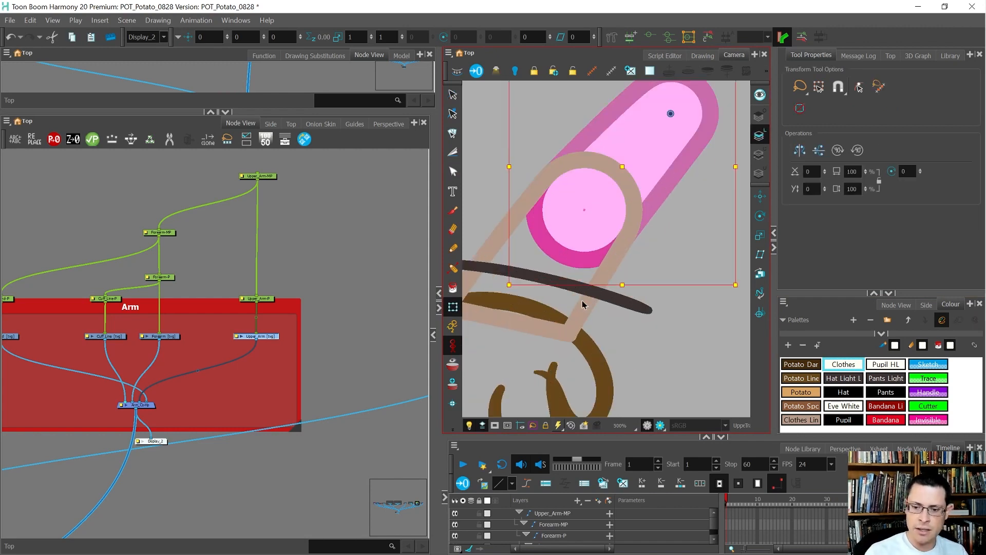
click(591, 293)
scroll(595, 278, down, 1)
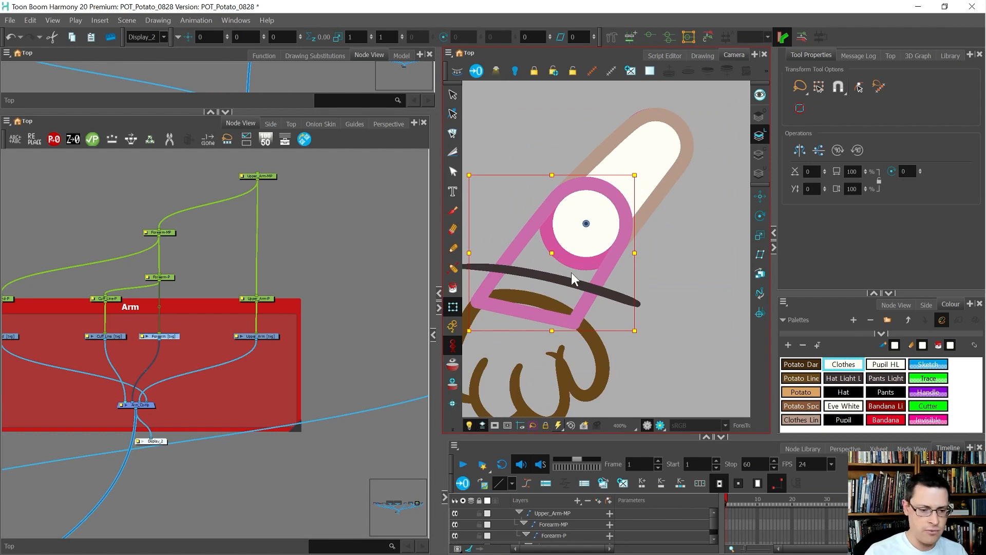
key(alt+q)
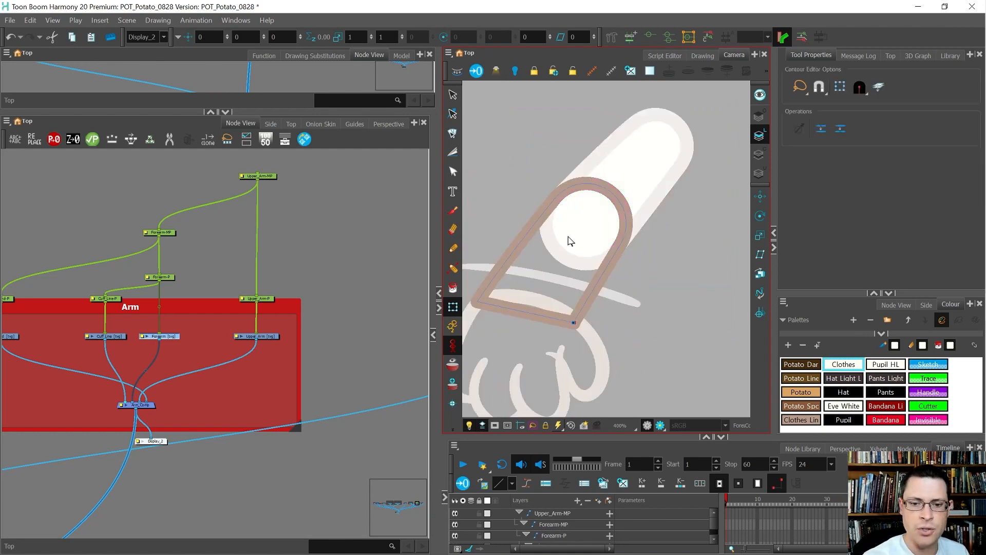
drag(536, 277, 572, 263)
key(ctrl+a)
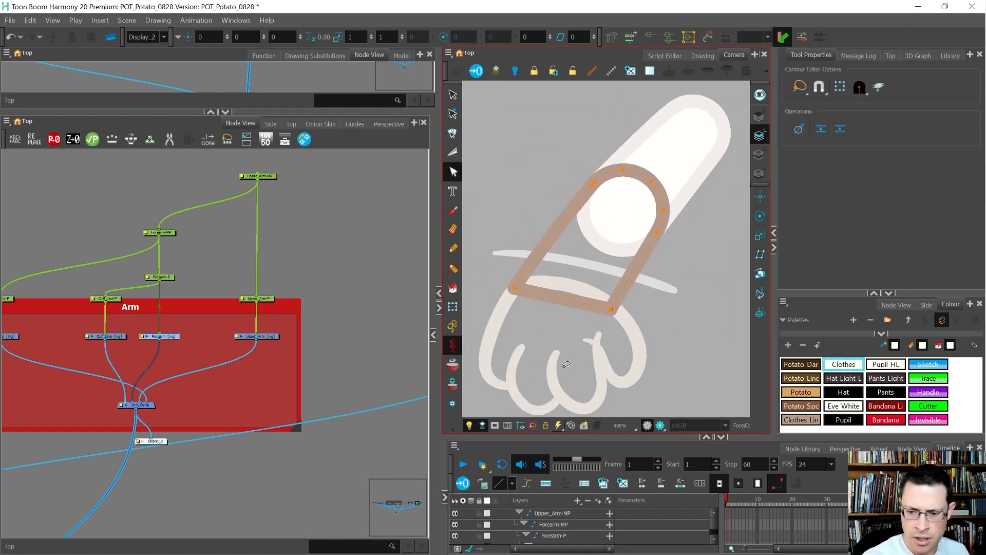
ctrl+click(518, 282)
ctrl+click(523, 277)
ctrl+click(530, 267)
ctrl+click(538, 255)
ctrl+click(546, 246)
ctrl+click(553, 235)
ctrl+click(562, 223)
ctrl+click(570, 213)
ctrl+click(582, 198)
ctrl+click(587, 190)
ctrl+click(604, 175)
ctrl+click(616, 170)
ctrl+click(638, 173)
ctrl+click(652, 181)
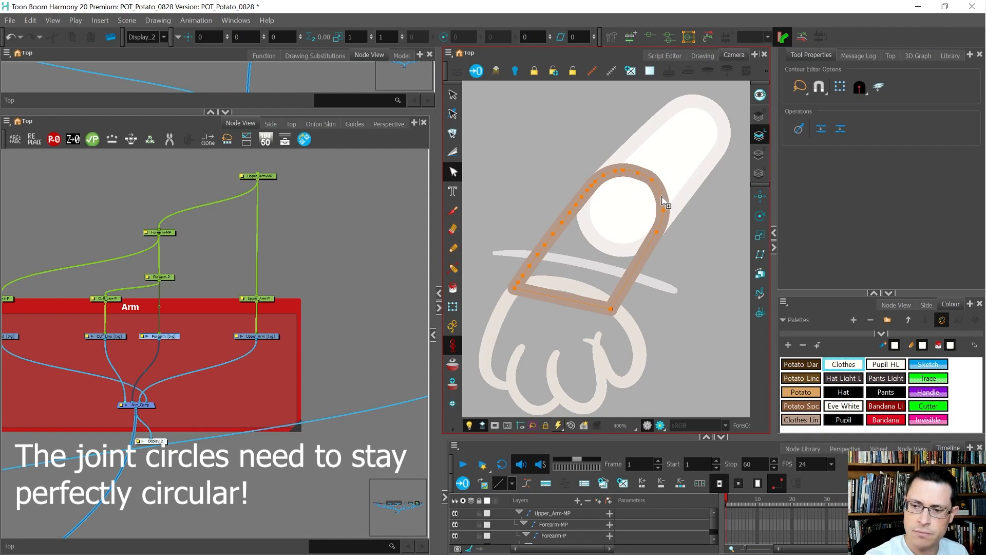
Undo the last point and continue adding evenly spaced points around the elbow curve and down the Forearm's right side
key(ctrl+z)
ctrl+click(652, 182)
ctrl+click(645, 176)
ctrl+click(660, 193)
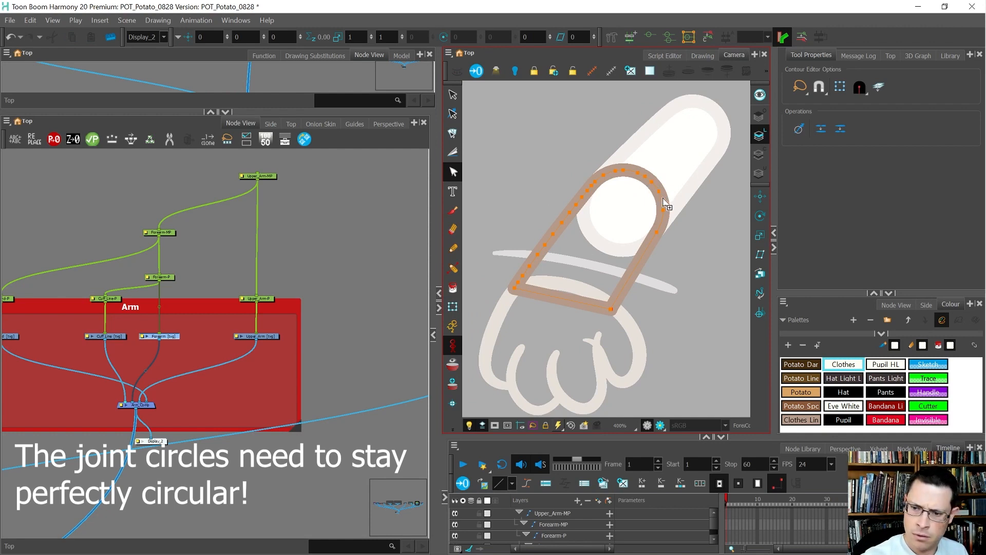
ctrl+click(663, 200)
ctrl+click(663, 219)
ctrl+click(660, 226)
ctrl+click(653, 241)
ctrl+click(645, 252)
ctrl+click(639, 263)
ctrl+click(632, 275)
ctrl+click(625, 286)
ctrl+click(619, 297)
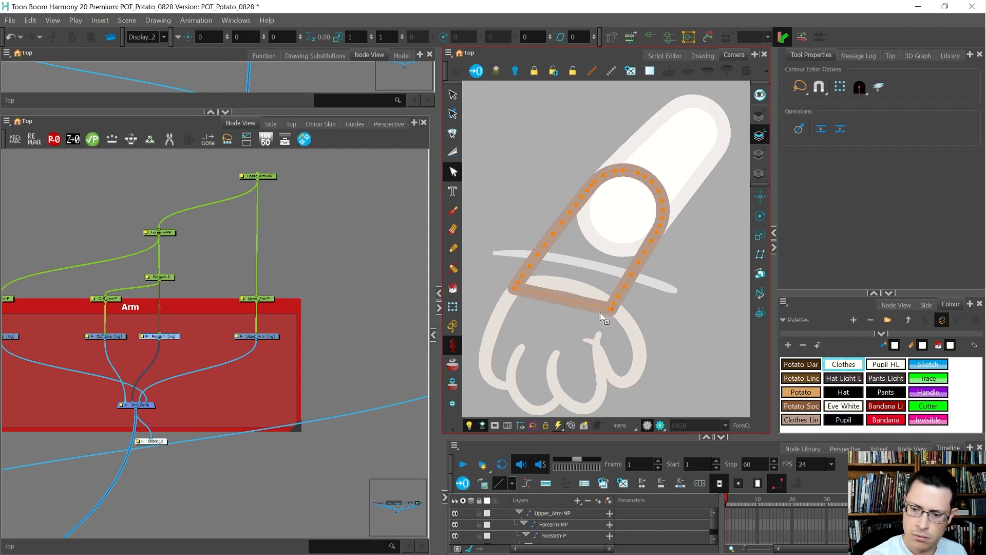
Add evenly spaced contour points along the Forearm's wrist edge, from the right corner to the left corner
ctrl+click(602, 308)
ctrl+click(592, 305)
ctrl+click(581, 303)
ctrl+click(568, 300)
ctrl+click(557, 298)
ctrl+click(544, 294)
ctrl+click(533, 293)
ctrl+click(522, 290)
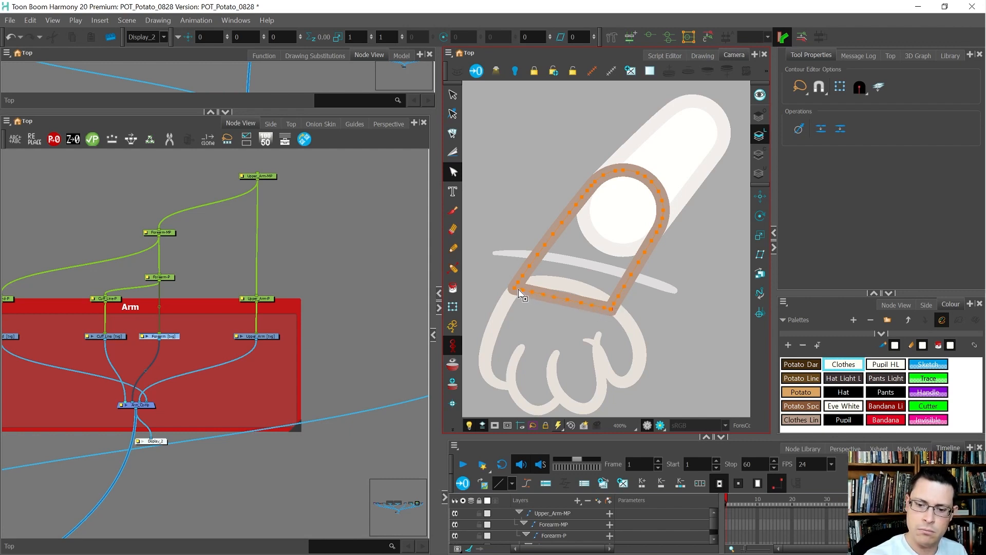
Fill the Forearm outline with the Clothes colour and move that fill from the Line Art layer to Colour Art
key(alt+i)
click(596, 289)
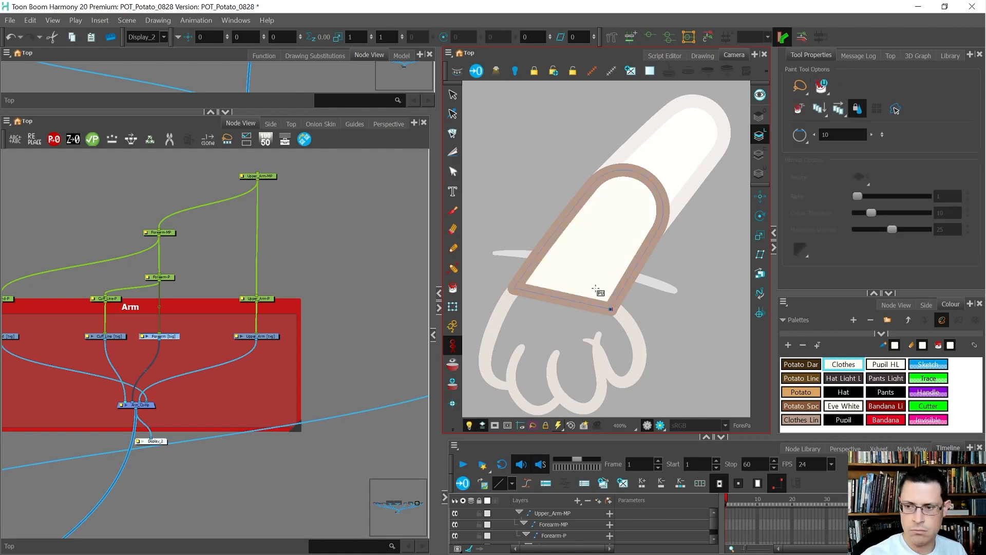
key(alt+s)
click(625, 254)
key(ctrl+x)
click(760, 155)
key(ctrl+v)
key(Escape)
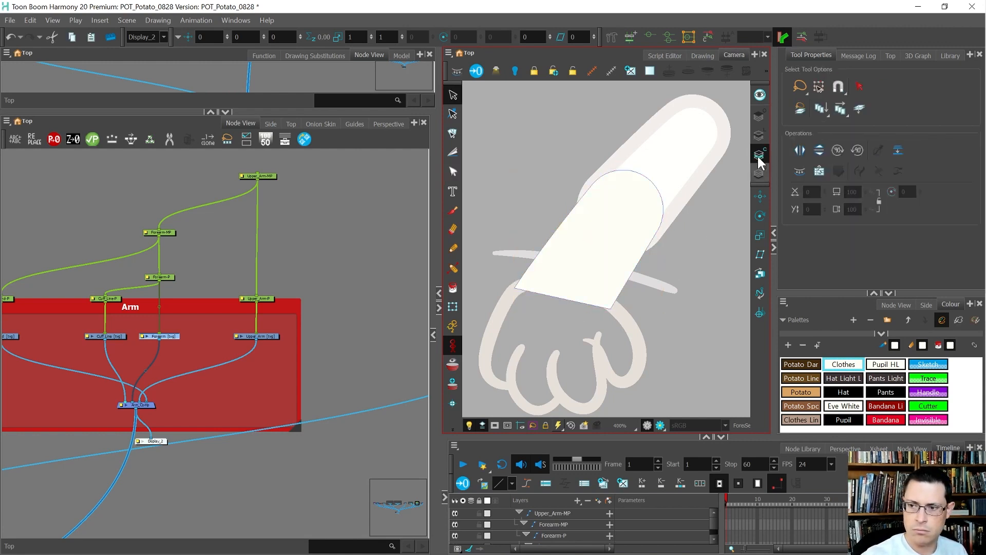
click(759, 136)
key(shift+t)
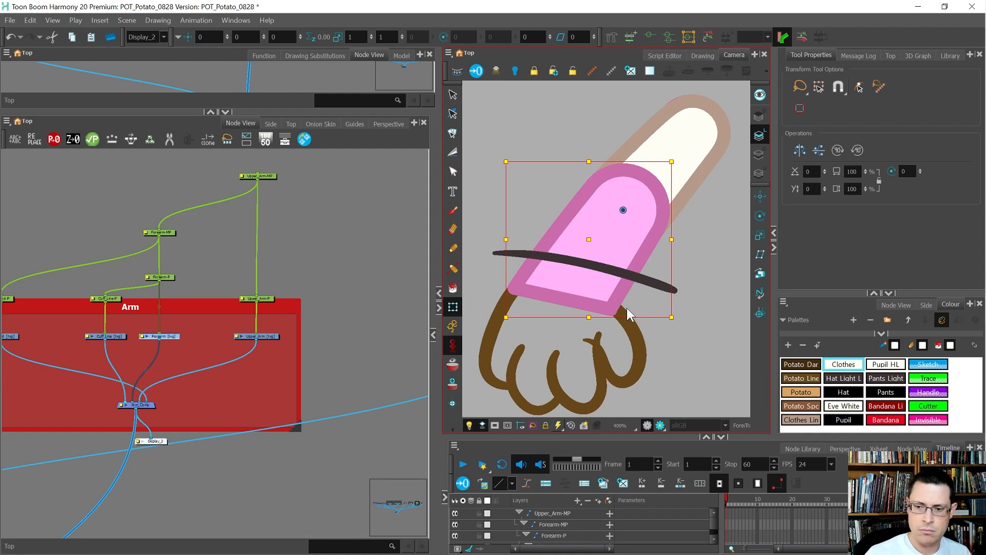
Select the cuff line in the Camera view and enlarge both the Node View and the lower panel
scroll(626, 307, down, 2)
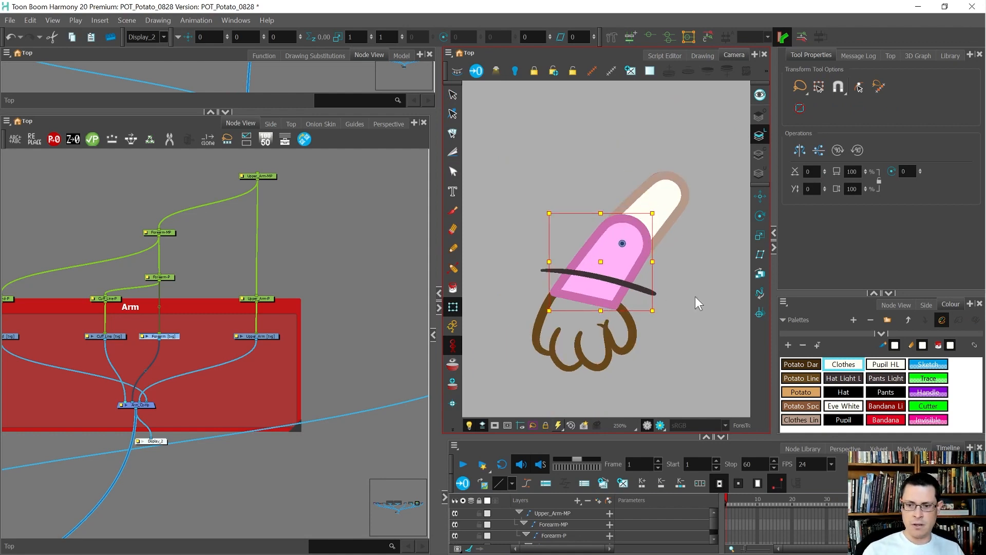
key(Escape)
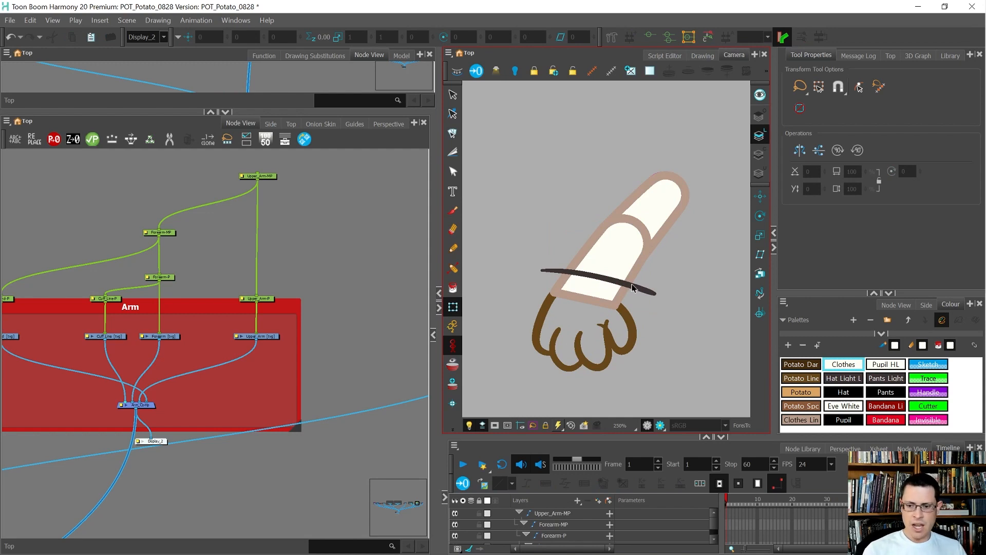
click(637, 291)
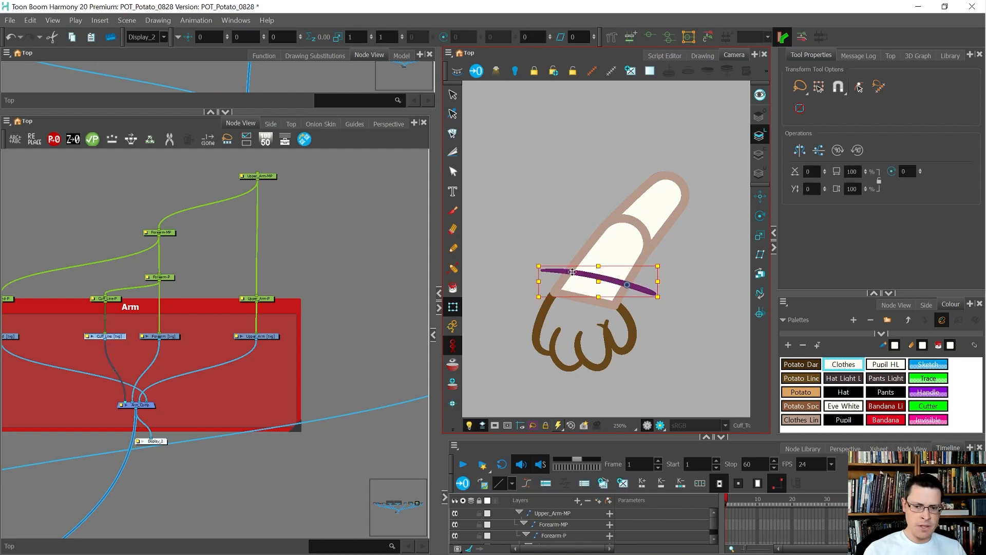
scroll(405, 334, down, 3)
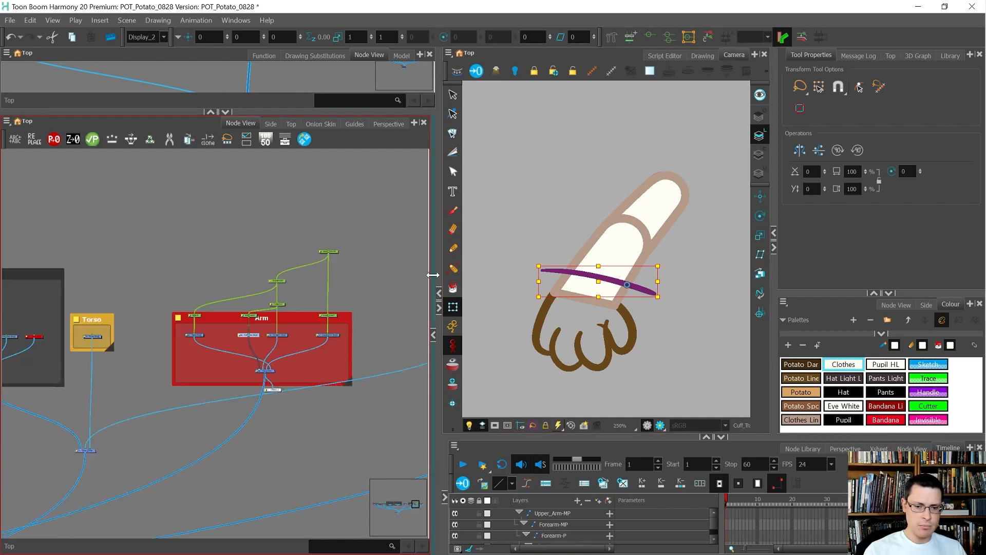
drag(440, 282, 525, 281)
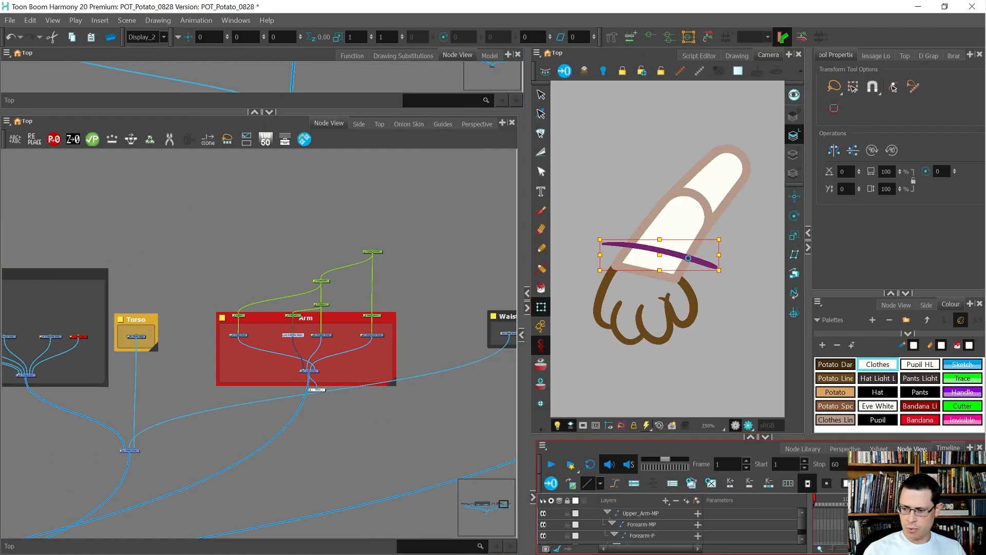
click(912, 449)
drag(735, 439, 762, 414)
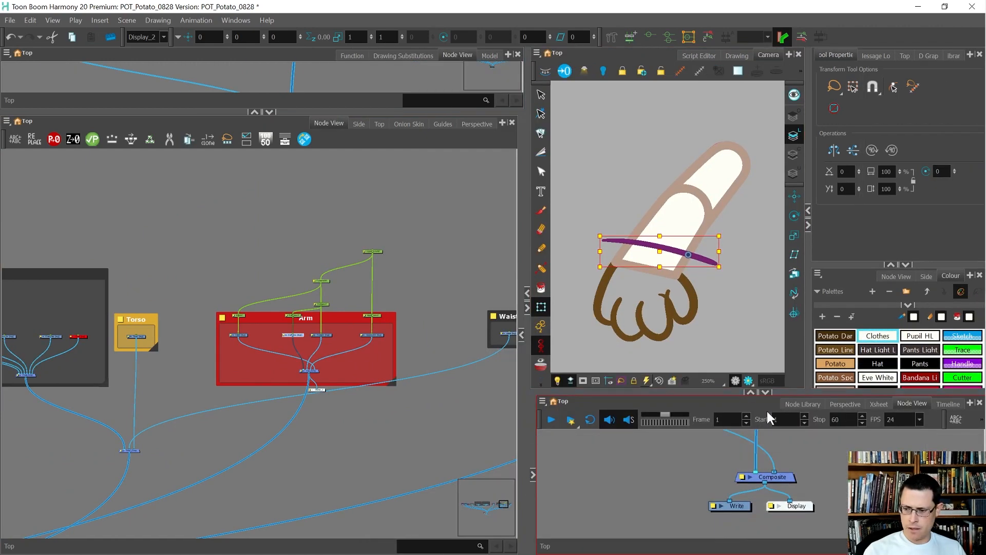
Clear the Node Library's search and list the nodes of the Isolate category under Filter
click(802, 404)
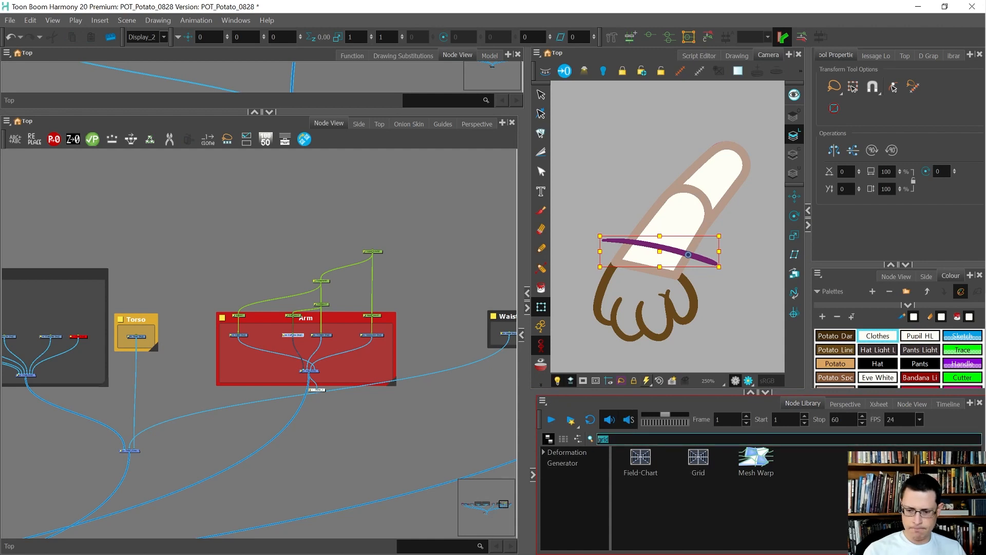
key(BackSpace)
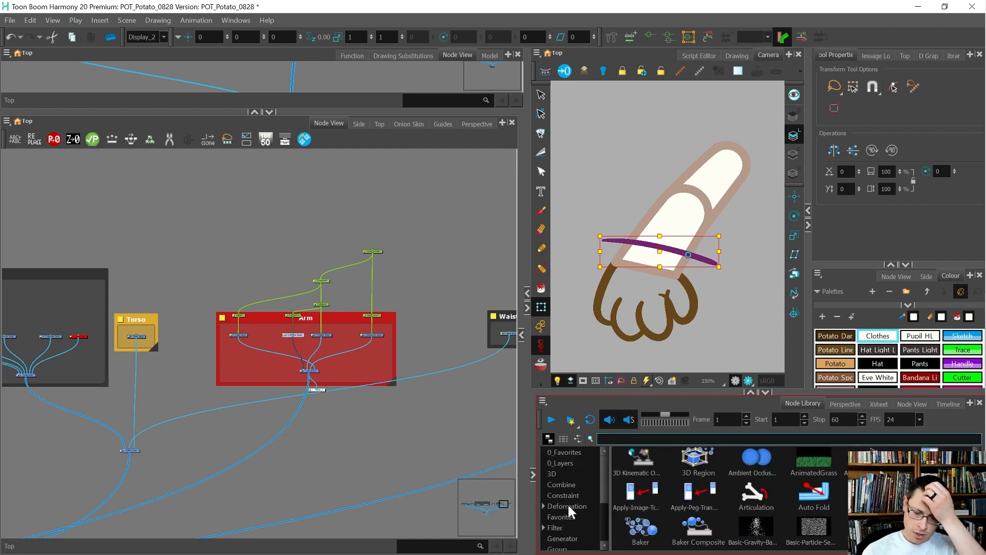
click(550, 529)
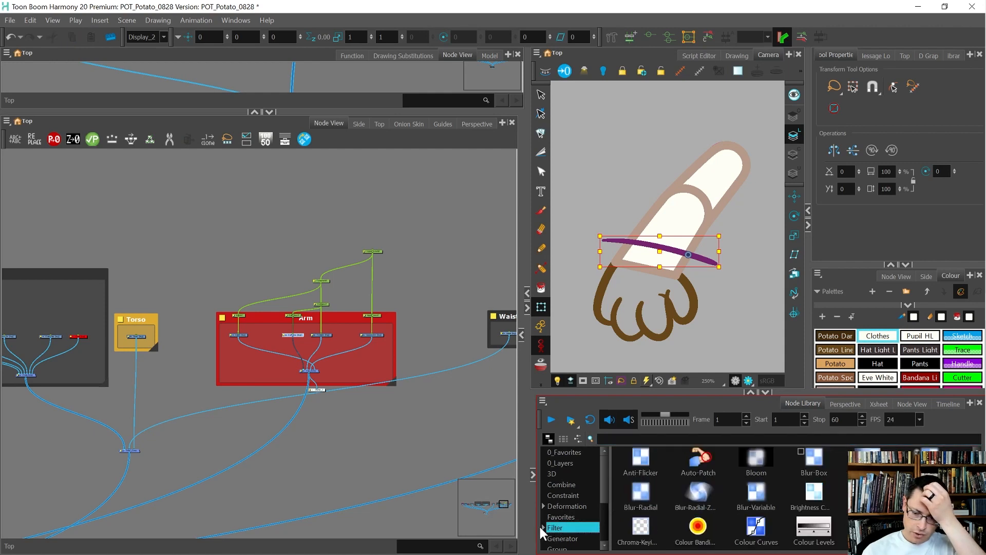
click(543, 528)
scroll(555, 518, down, 2)
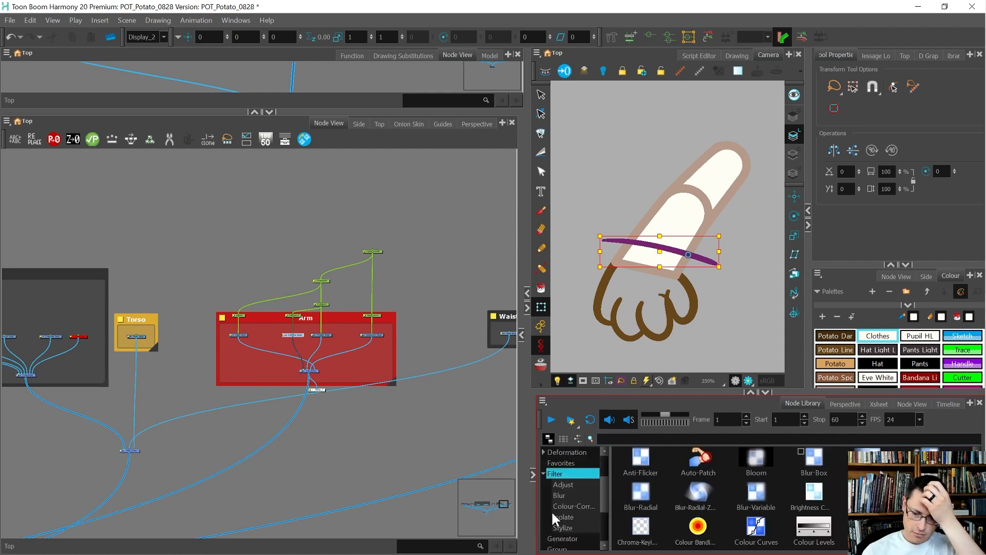
click(564, 517)
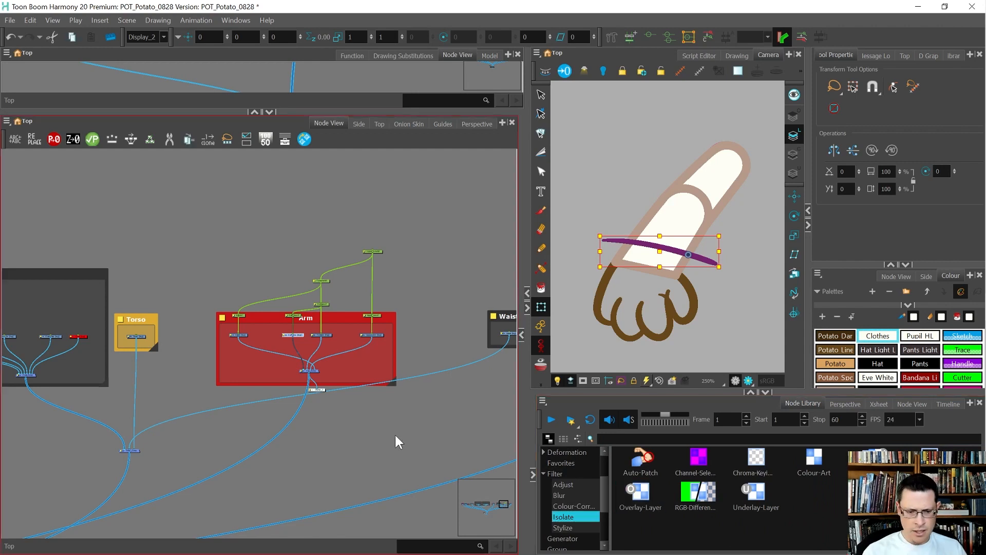
Add an Overlay-Layer node and a Line-Art node inside the Arm group, between the drawings and Arm_Comp
scroll(317, 345, up, 4)
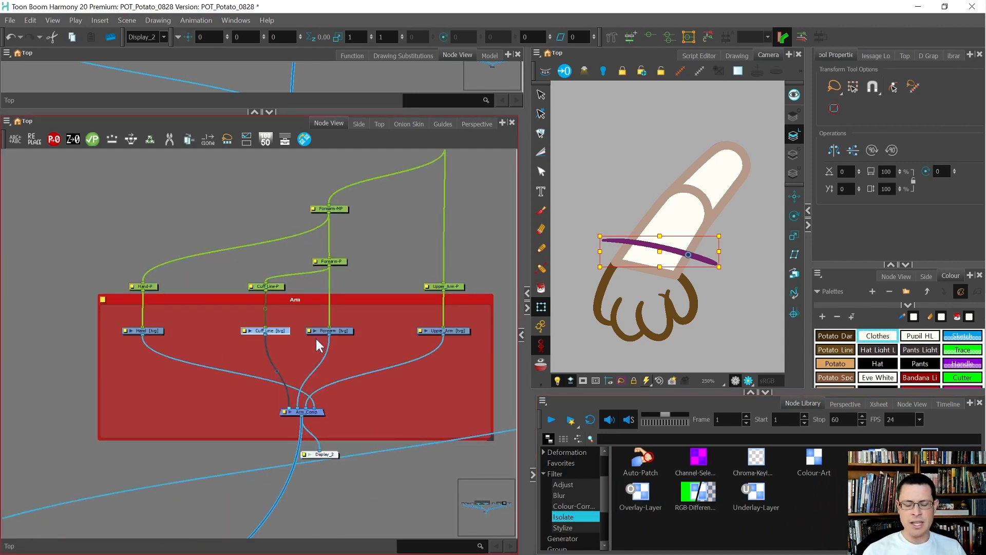
scroll(316, 345, up, 2)
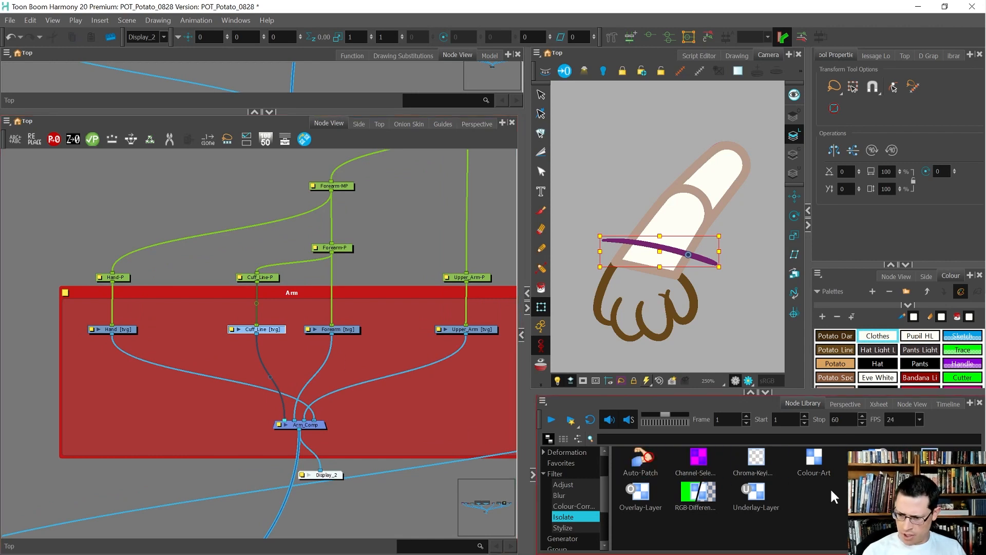
drag(657, 501, 297, 363)
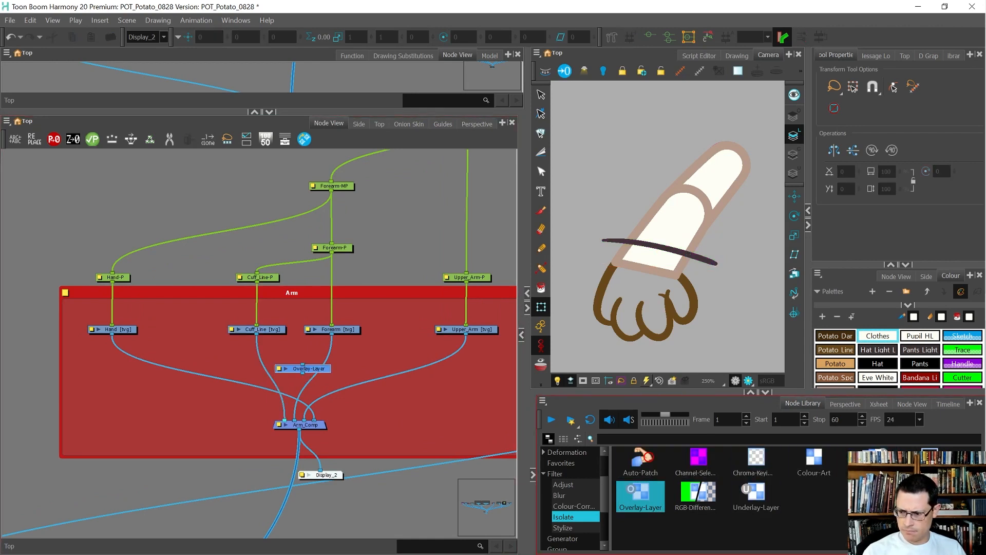
drag(929, 462, 373, 373)
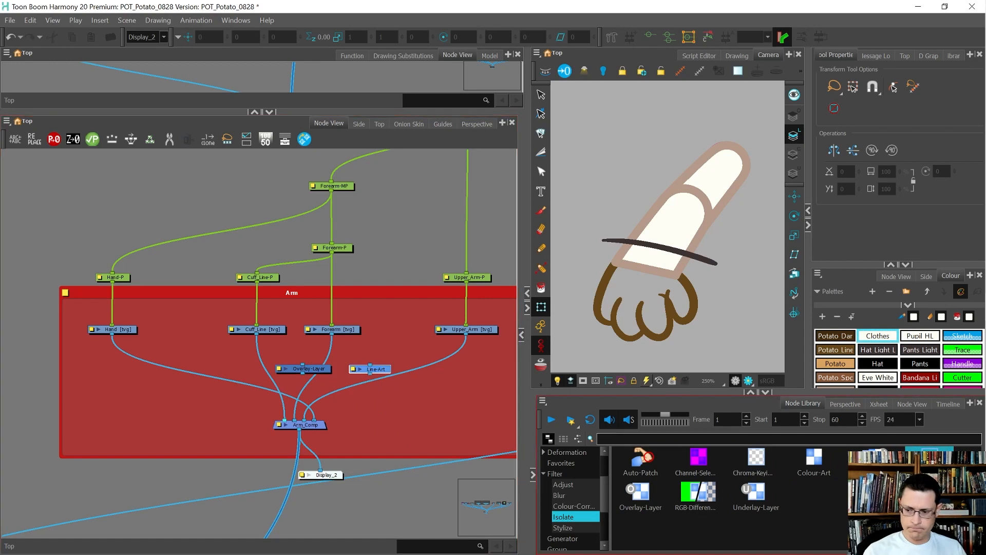
Add Colour-Art, Underlay-Layer and Auto-Patch nodes to the Arm group beside the Line-Art node
drag(829, 470, 438, 376)
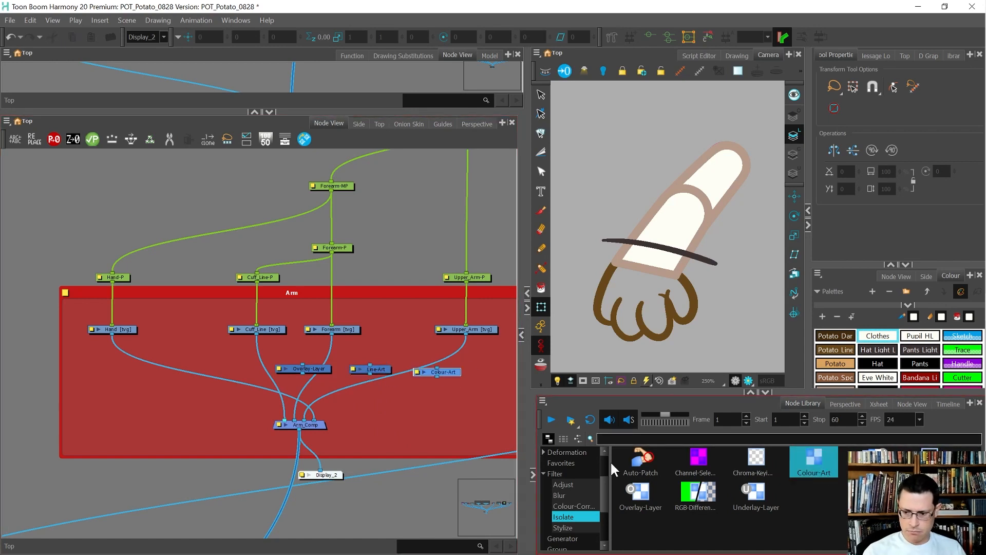
click(744, 501)
drag(744, 500, 491, 377)
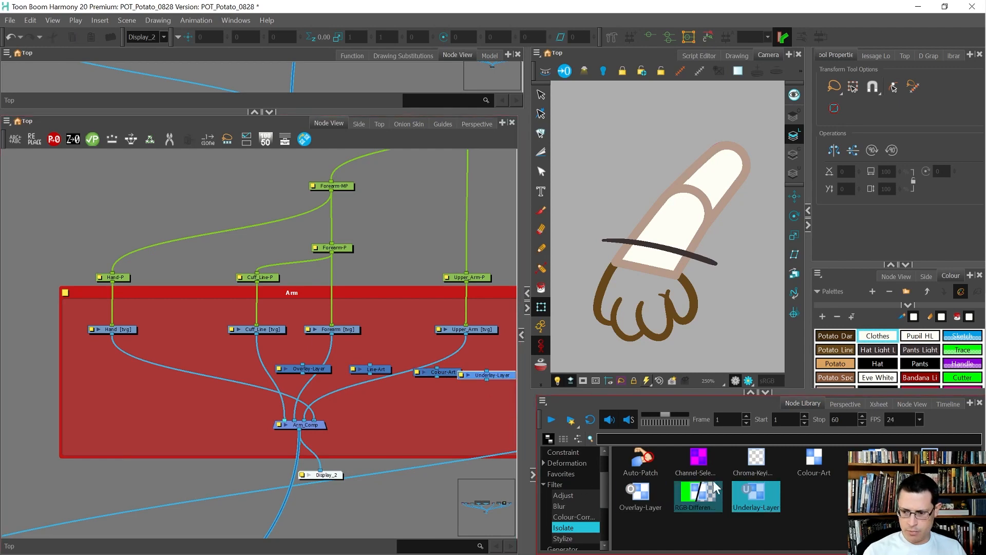
drag(640, 462, 436, 394)
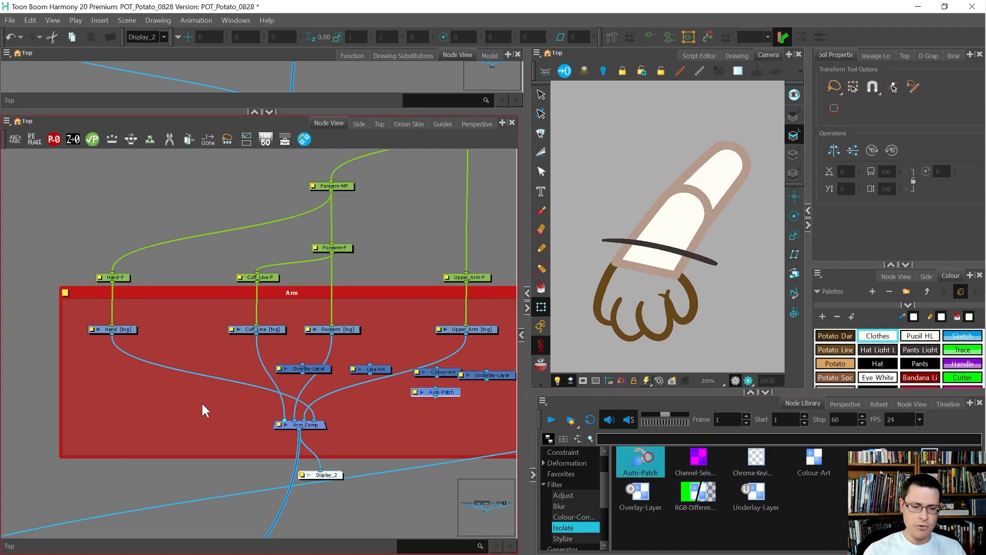
Show the Node View full screen and line up the five isolating nodes in one row above Arm_Comp, with Auto-Patch last
key(grave)
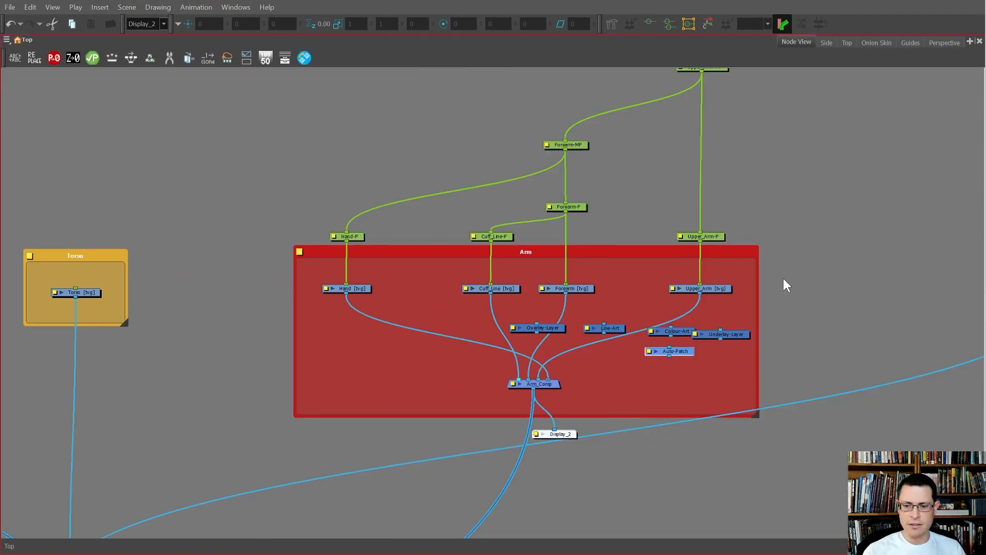
scroll(784, 280, up, 1)
drag(520, 335, 519, 336)
drag(588, 334, 582, 335)
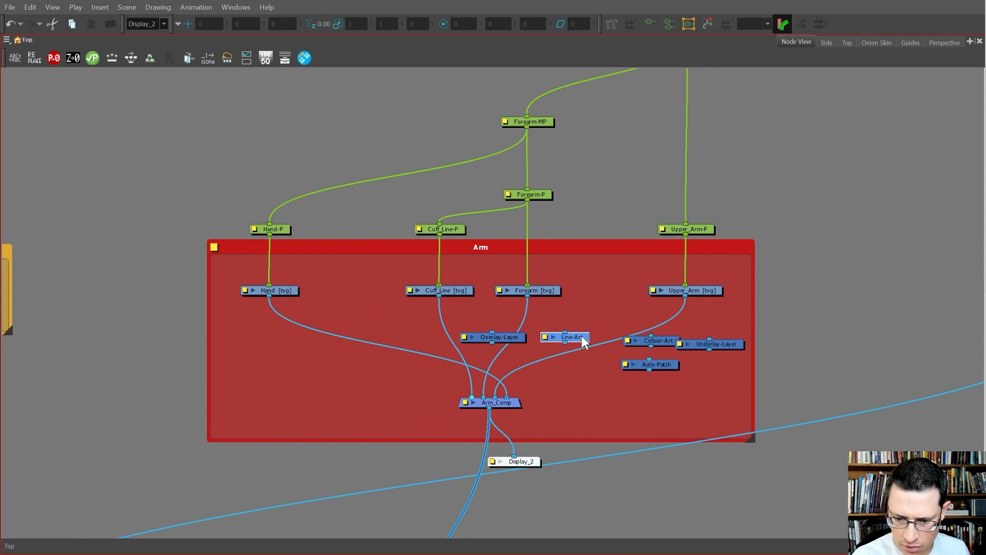
drag(661, 340, 648, 336)
drag(724, 342, 728, 335)
click(665, 364)
drag(665, 364, 502, 353)
drag(654, 337, 580, 342)
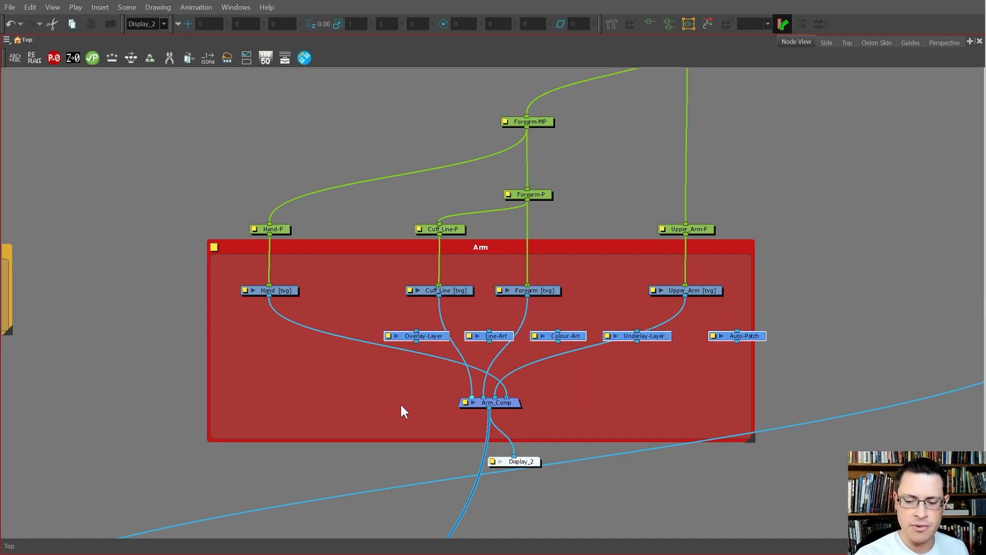
Spread the Hand, Cuff_Line and Forearm branches away from Upper_Arm, shift the isolating nodes under Upper_Arm, and move the Waist backdrop farther away
scroll(427, 404, down, 4)
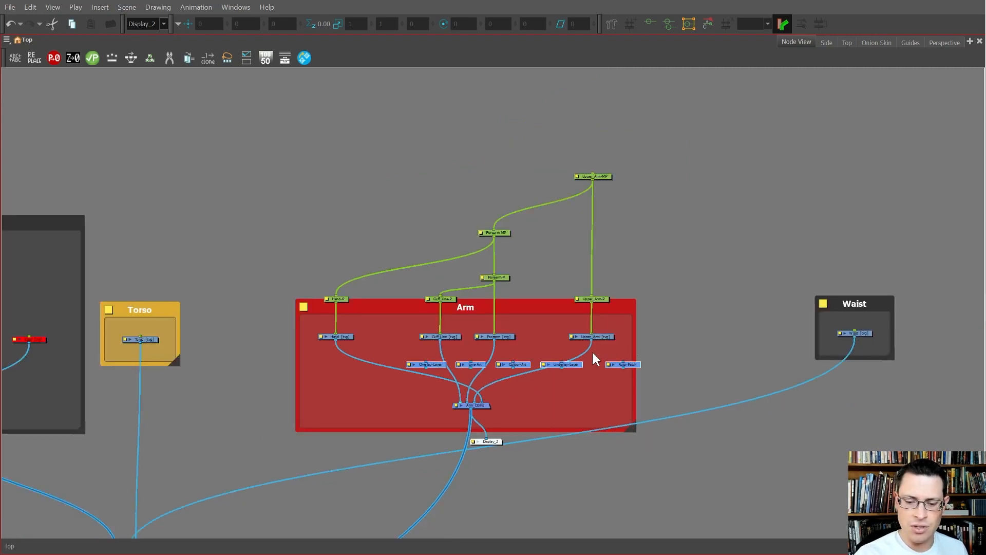
drag(515, 341, 268, 140)
drag(505, 340, 404, 338)
drag(680, 358, 403, 374)
drag(479, 363, 575, 361)
click(874, 304)
drag(875, 305, 968, 330)
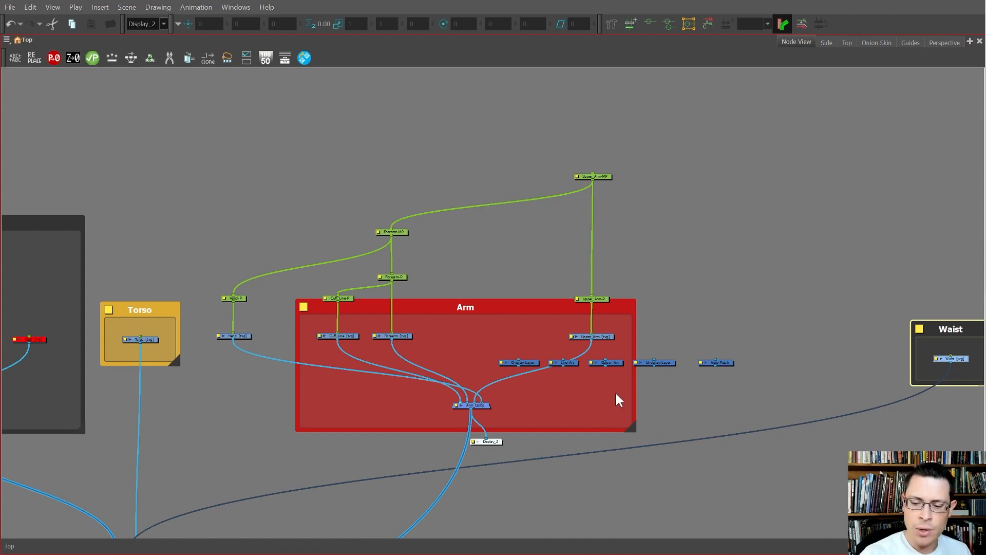
Enlarge the Arm backdrop so it encloses all the arm pegs, drawings and isolating nodes
drag(634, 427, 867, 535)
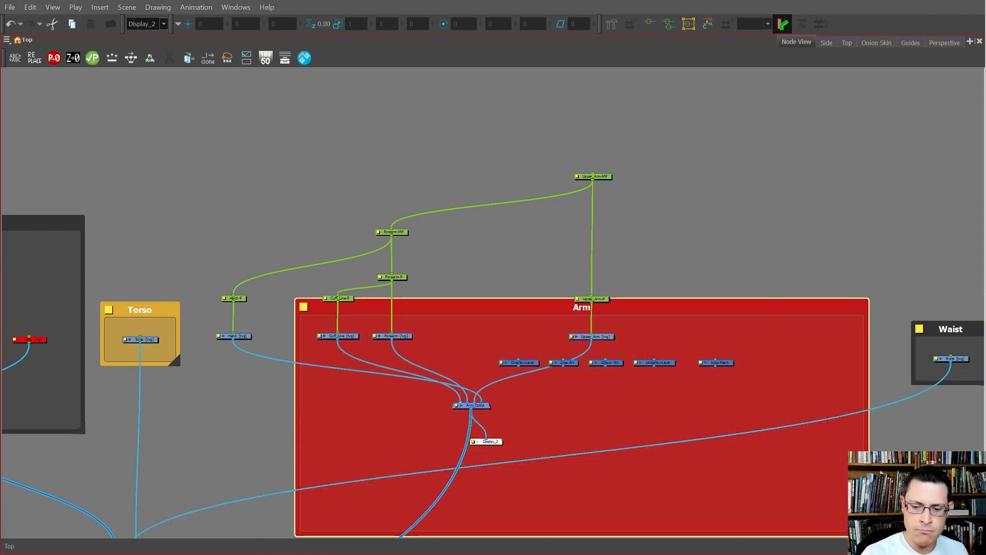
drag(726, 304, 534, 75)
drag(677, 307, 875, 511)
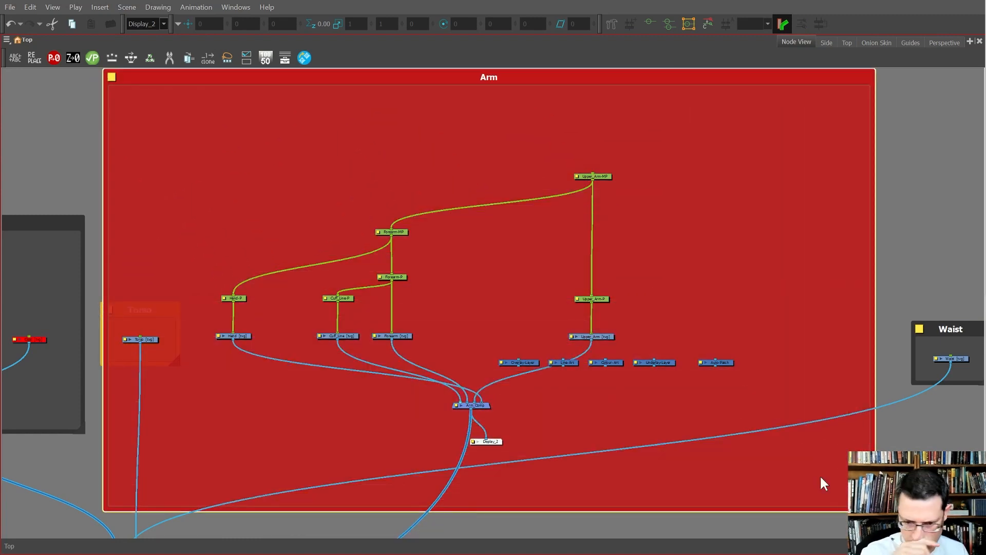
click(545, 378)
Space the Overlay-Layer, Line-Art and Colour-Art nodes farther apart in their row
drag(537, 362, 529, 362)
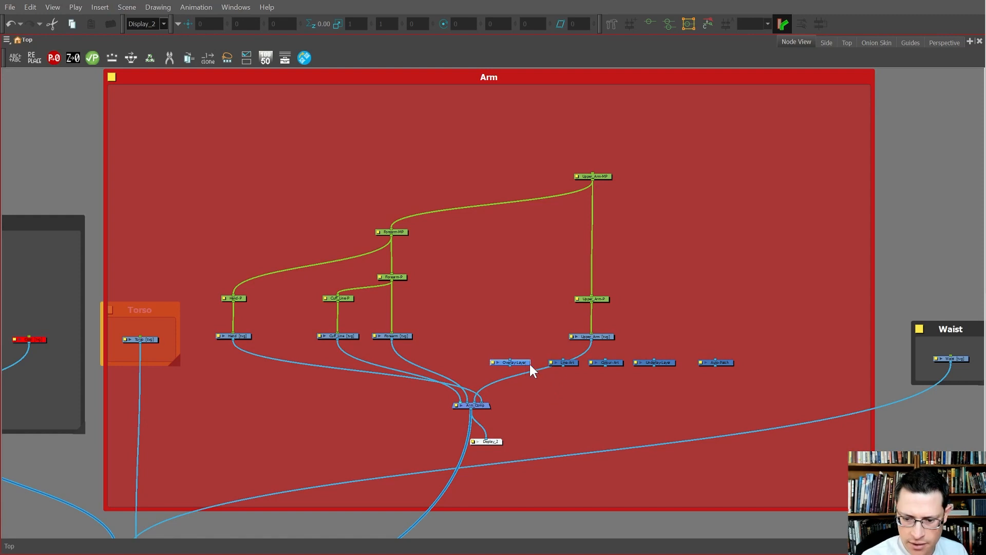
ctrl+click(573, 369)
drag(574, 369, 564, 365)
ctrl+click(616, 363)
drag(614, 362, 605, 362)
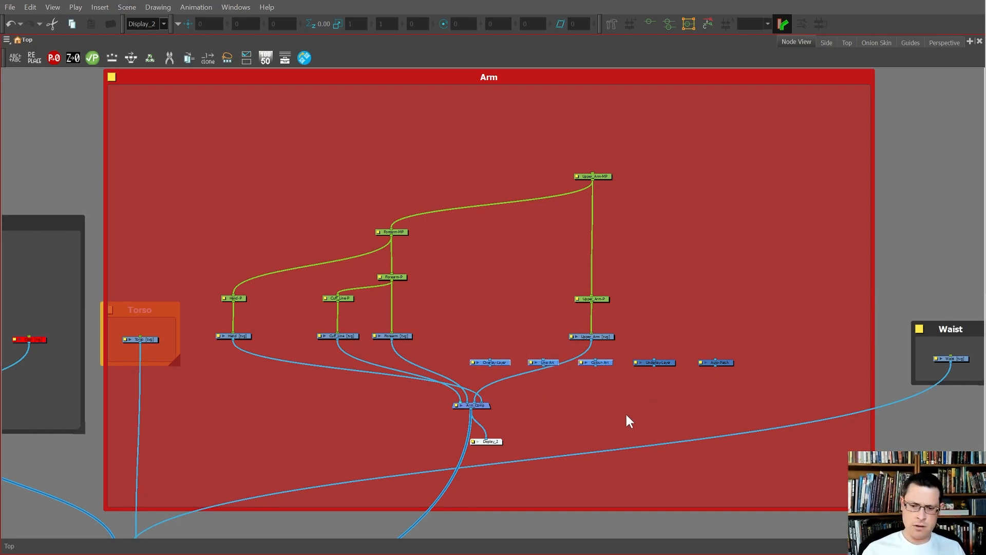
Group the five isolating nodes and name the group Isolate_Layers
drag(740, 381, 635, 368)
drag(467, 350, 466, 351)
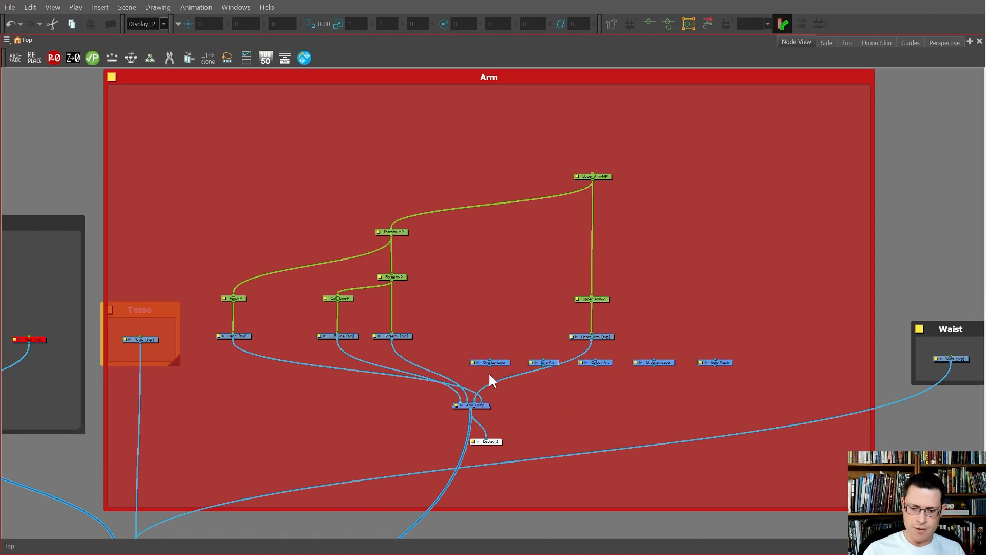
key(ctrl+g)
scroll(590, 365, up, 3)
double_click(581, 359)
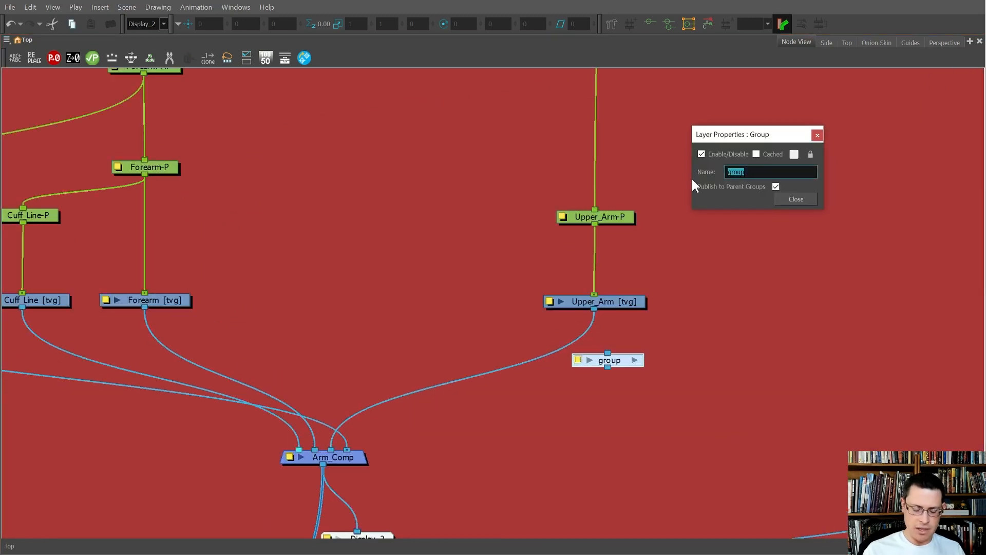
text(Isolate)
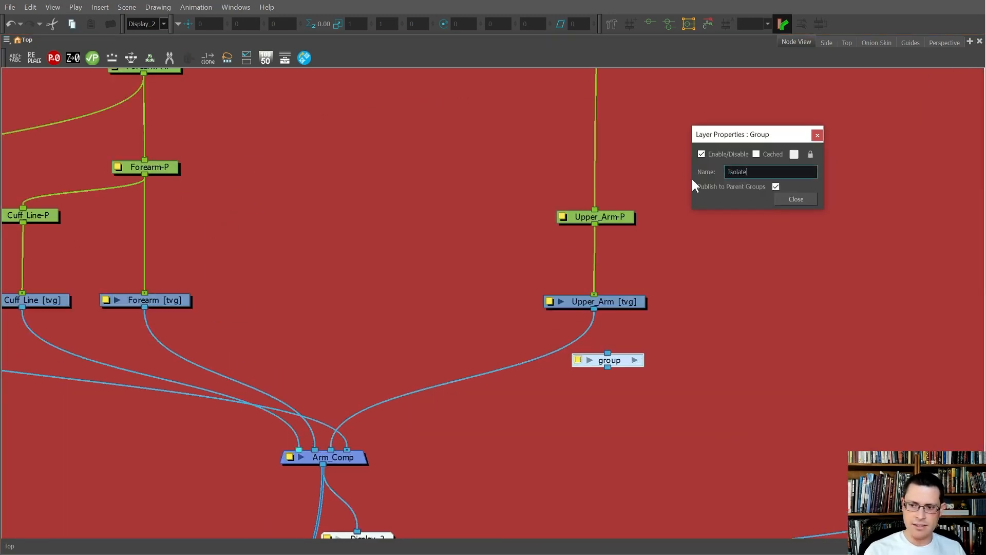
text(_Layers)
key(Return)
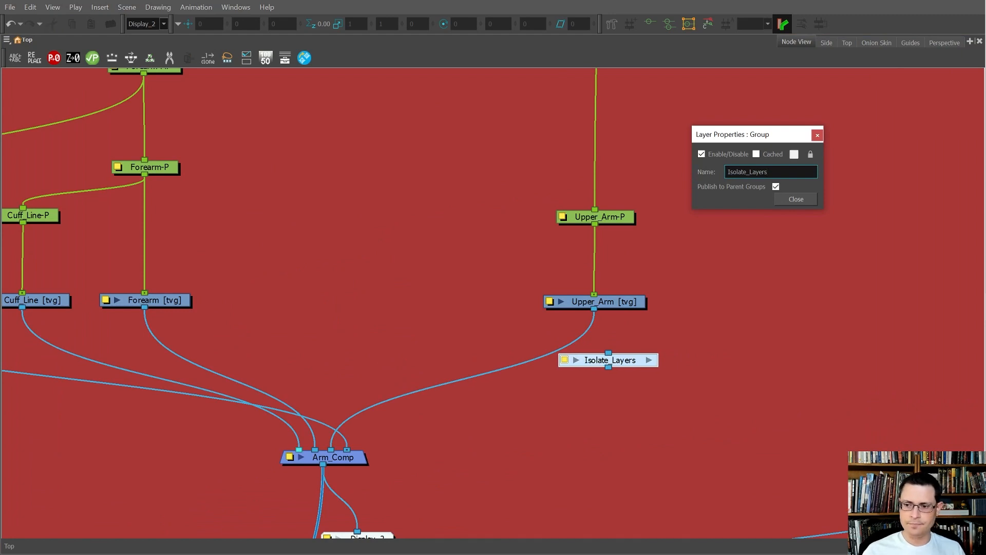
click(791, 199)
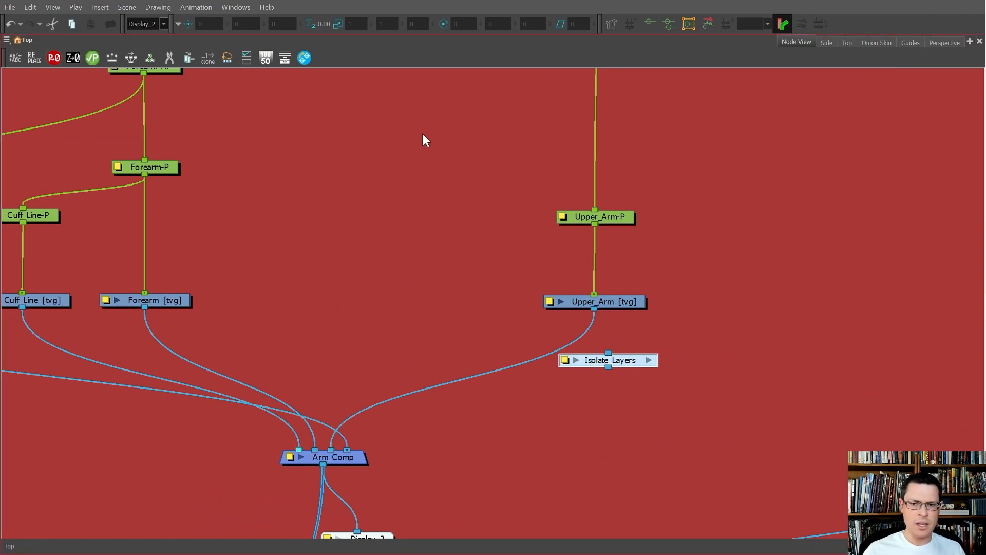
Return to the full workspace layout and widen the Node View to show more of the arm network
key(grave)
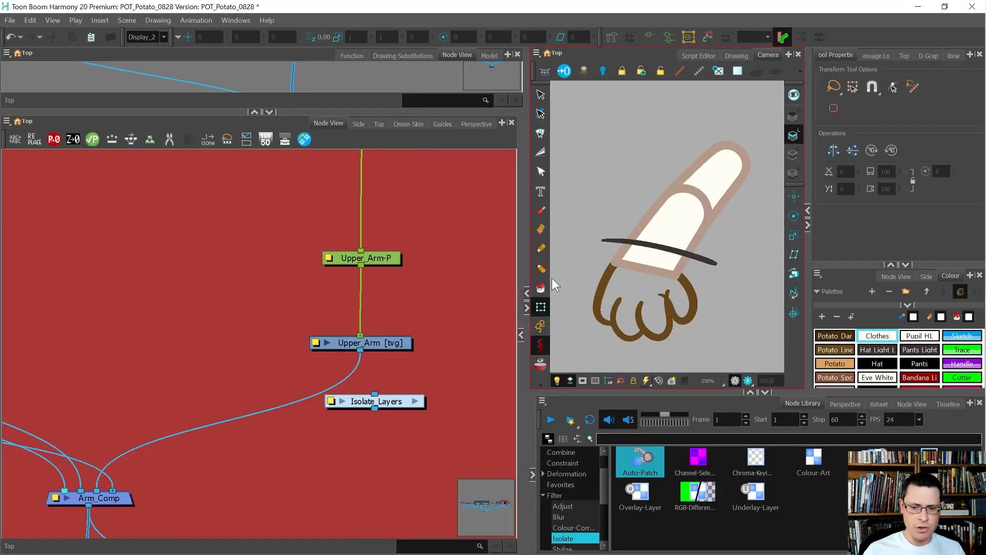
drag(527, 232, 719, 233)
scroll(329, 348, down, 3)
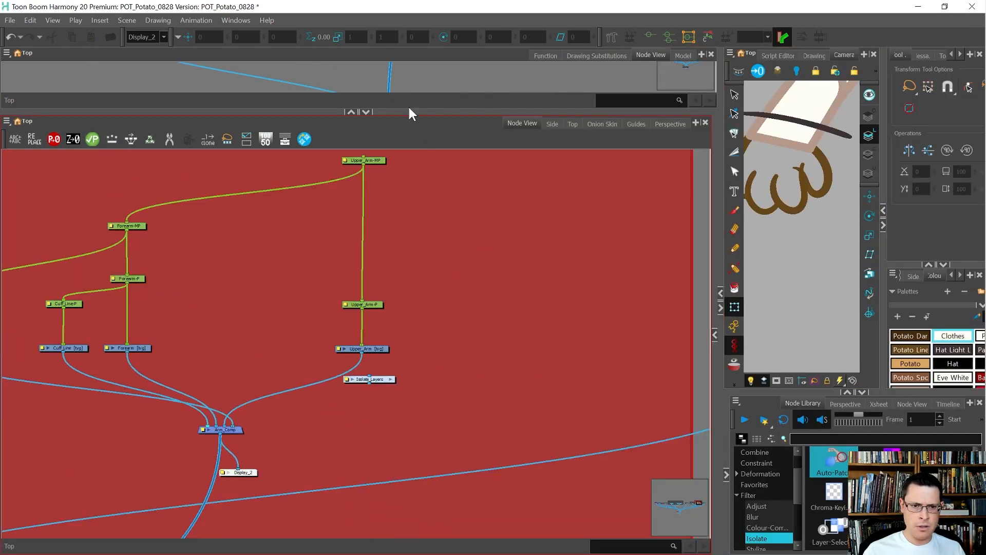
Frame Isolate_Layers in the upper Node View, slightly heighten that view, and enter the group to show its five nodes
drag(439, 362, 329, 391)
key(o)
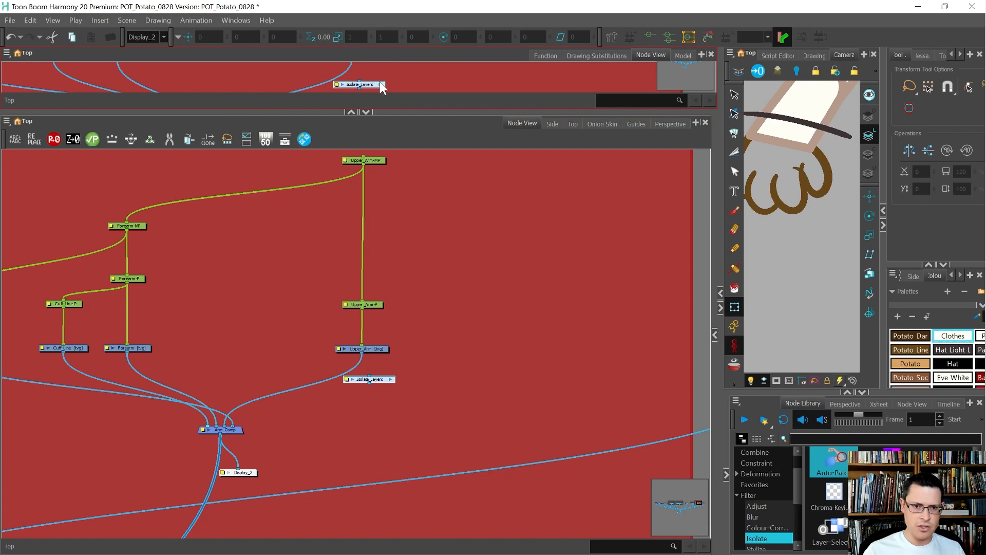
scroll(383, 90, up, 2)
drag(390, 113, 390, 121)
scroll(370, 102, up, 2)
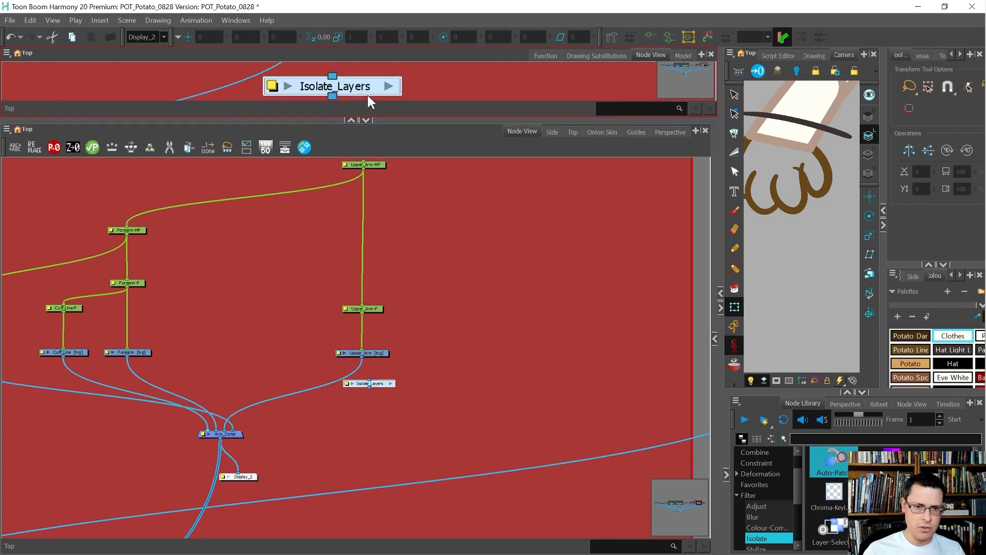
click(385, 88)
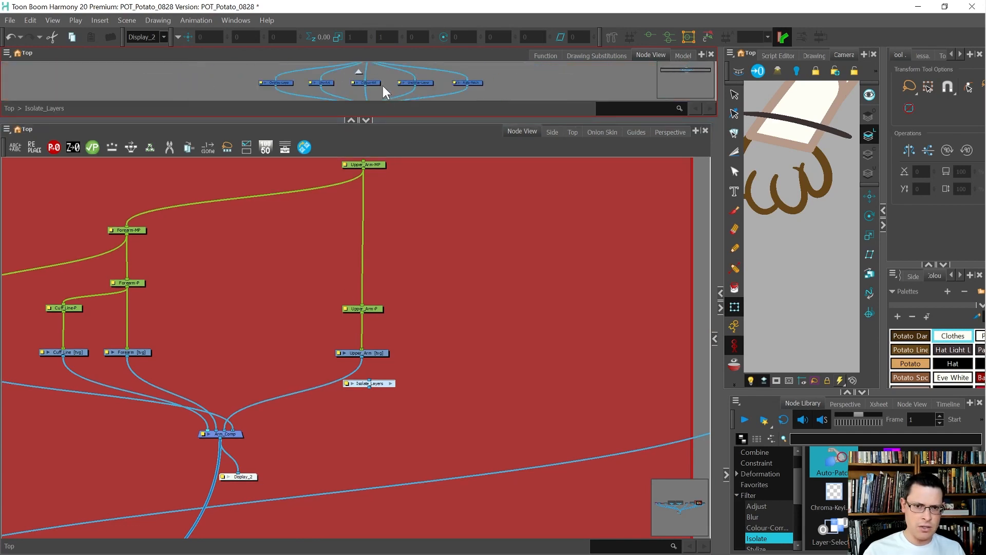
scroll(384, 89, up, 2)
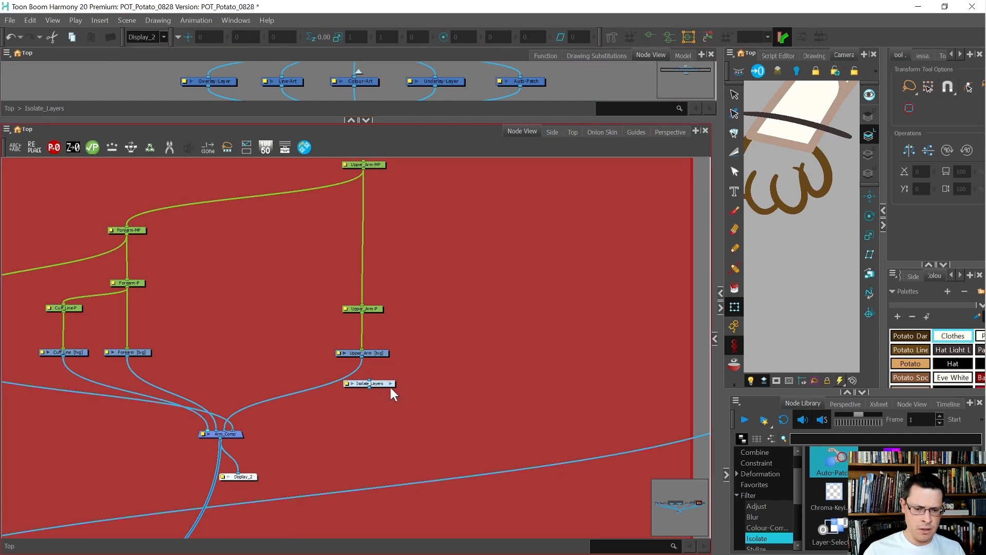
Move Isolate_Layers to the Arm backdrop's upper corner and paste copies of its five nodes below the Upper_Arm drawing
drag(387, 389, 668, 183)
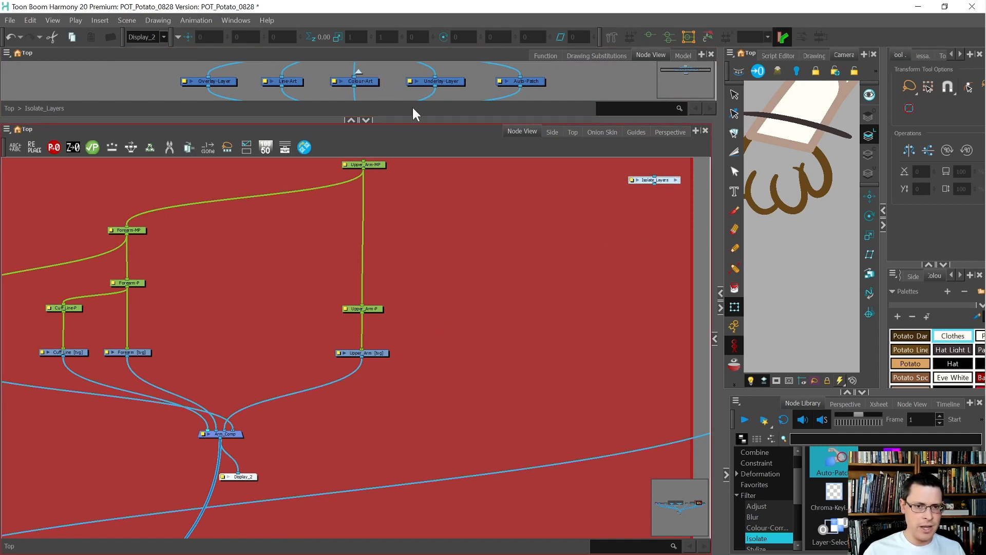
drag(565, 72, 179, 94)
key(ctrl+c)
key(ctrl+v)
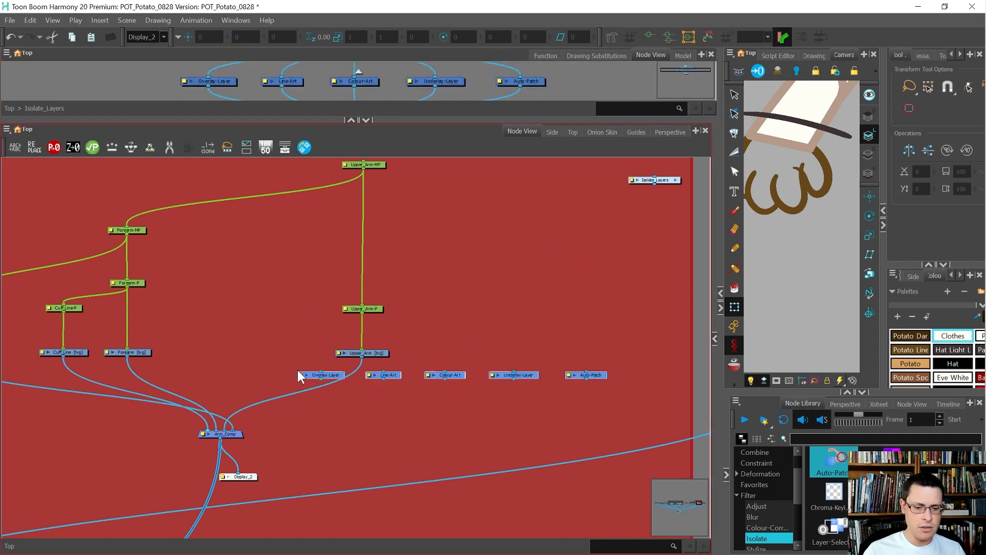
Place the five copied nodes below Upper_Arm and add the prefix UpArm_ to their names
click(311, 351)
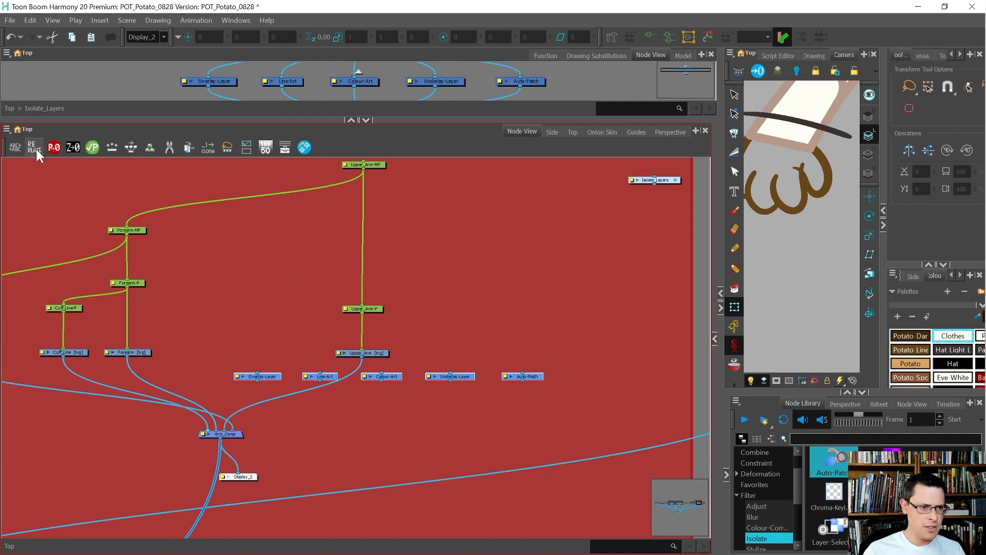
click(16, 147)
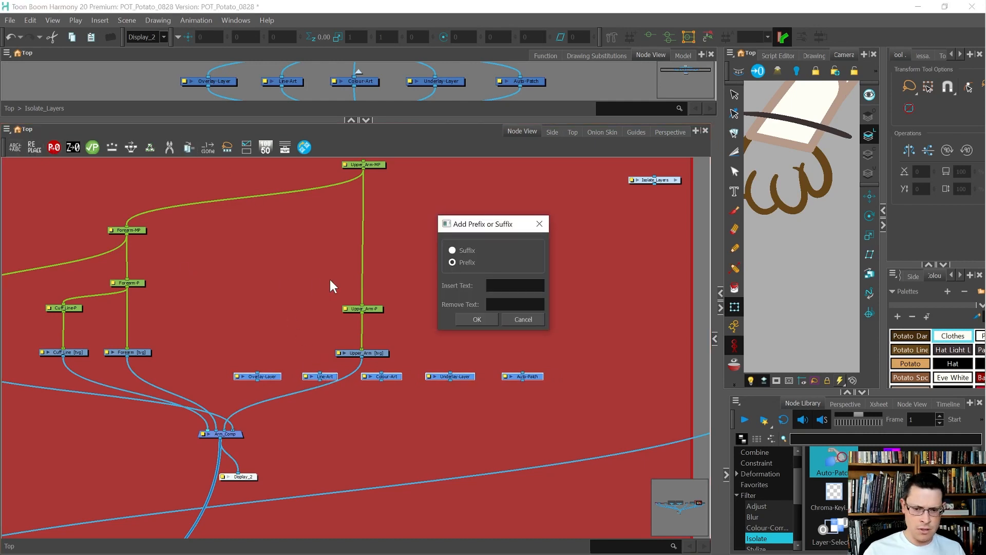
click(493, 285)
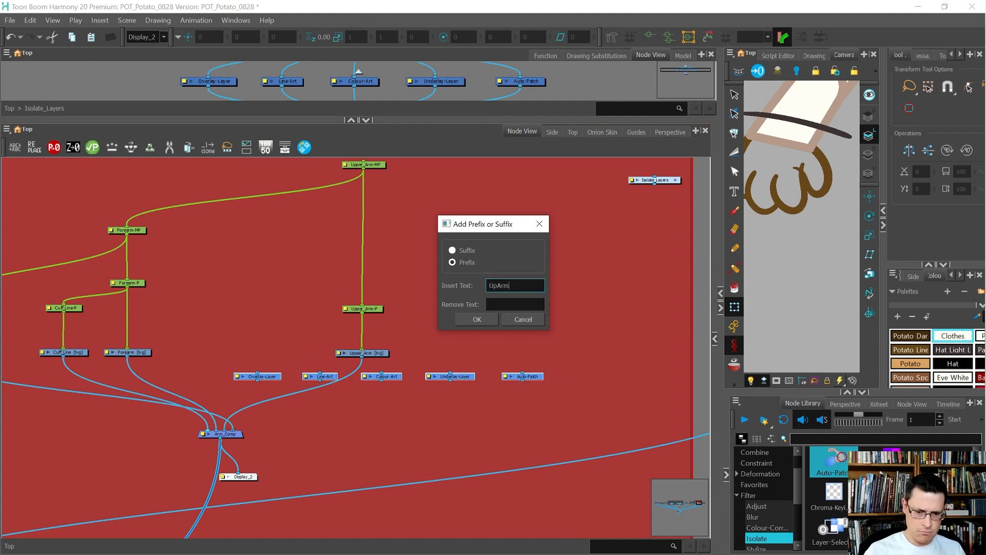
key(Return)
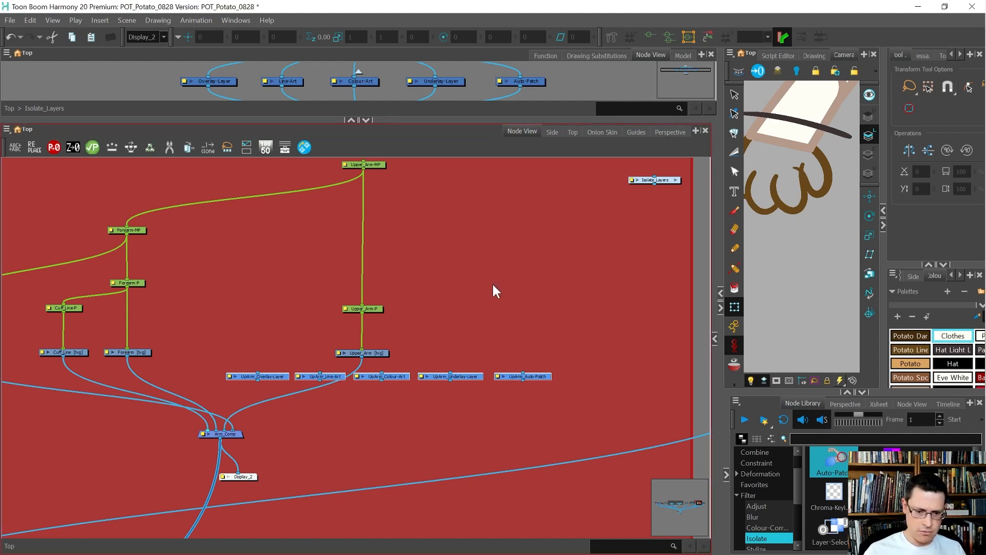
Spread the UpArm_ isolating nodes wider apart in a row below the Upper_Arm drawing
click(516, 410)
drag(282, 378, 291, 404)
drag(558, 339, 463, 409)
drag(465, 409, 551, 406)
Spread the five nodes inside the Isolate_Layers group evenly around Colour-Art
scroll(252, 83, down, 2)
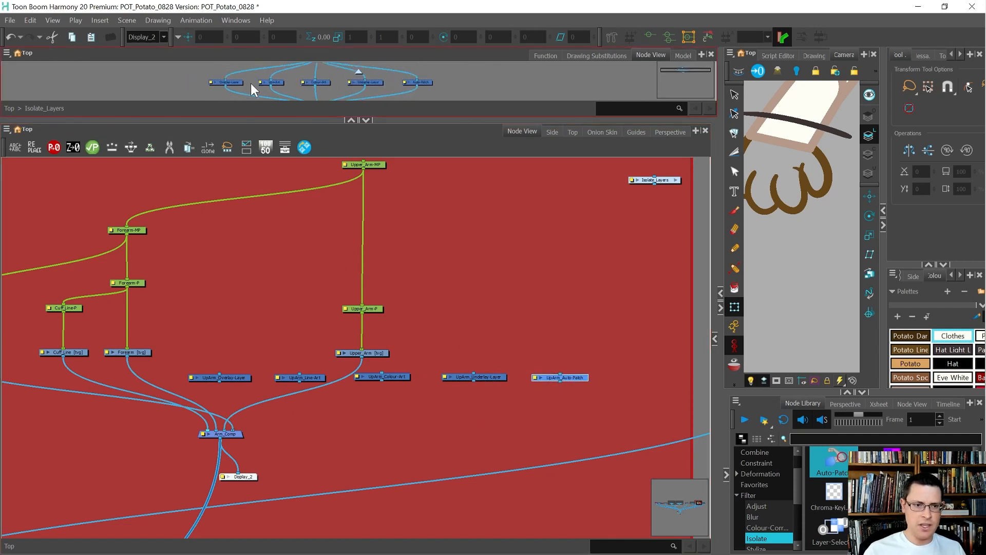
drag(239, 83, 225, 83)
drag(290, 75, 196, 97)
drag(258, 80, 237, 76)
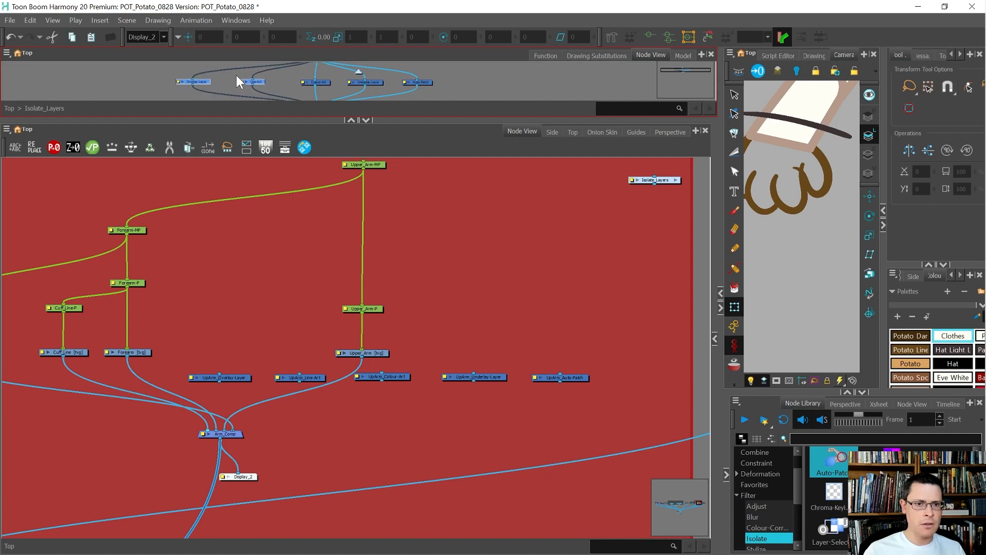
drag(465, 74, 394, 87)
drag(492, 77, 444, 92)
drag(537, 88, 551, 90)
click(550, 89)
Move Arm_Comp and Display_2 farther below the UpArm_ nodes and show the whole arm in the Camera view
drag(293, 406, 159, 484)
scroll(297, 279, down, 1)
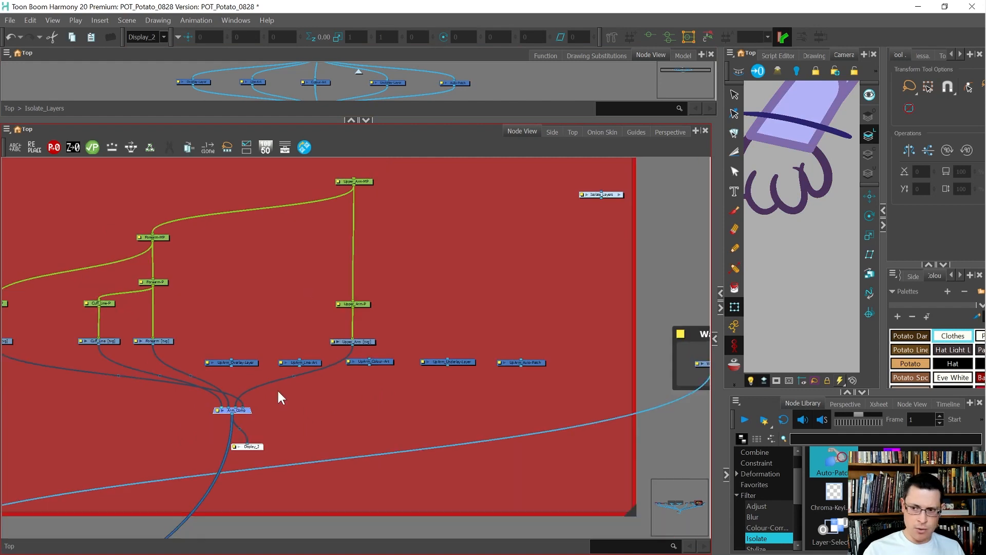
drag(278, 392, 287, 405)
scroll(815, 280, down, 3)
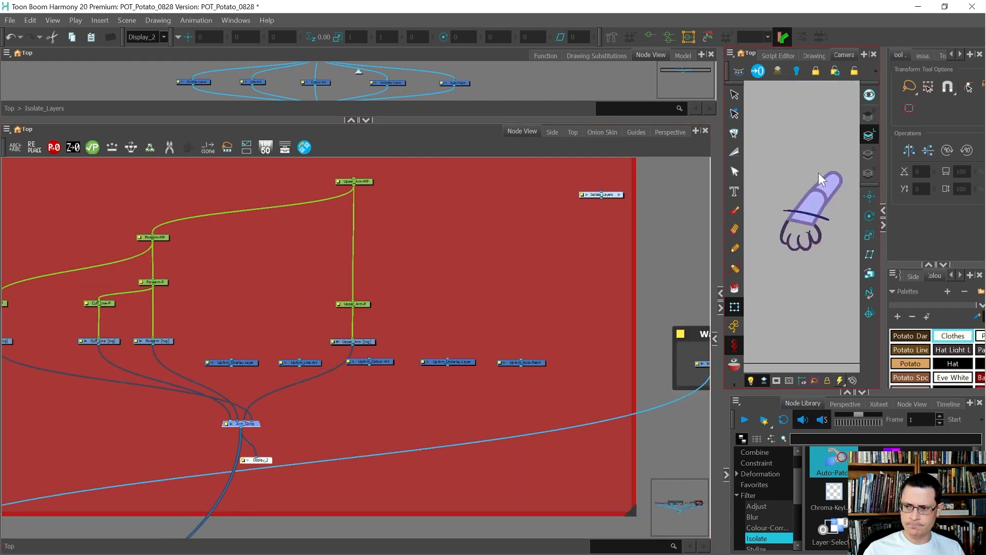
click(292, 409)
Insert UpArm_Colour-Art into the connection between the Upper_Arm drawing and Arm_Comp, and refresh the Camera view
scroll(331, 375, up, 2)
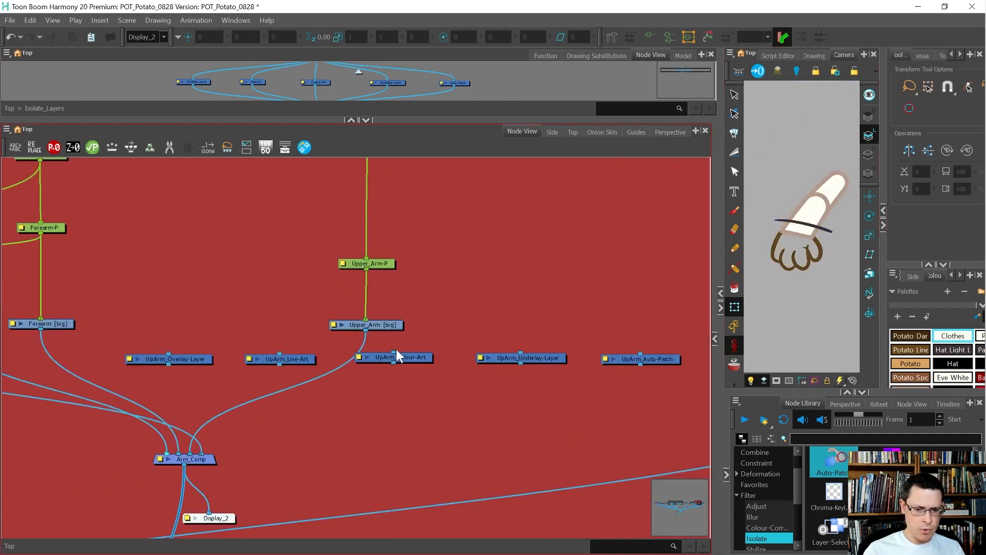
mouse_move(420, 359)
mouse_down()
mouse_move(381, 359)
mouse_move(401, 361)
mouse_up()
click(817, 174)
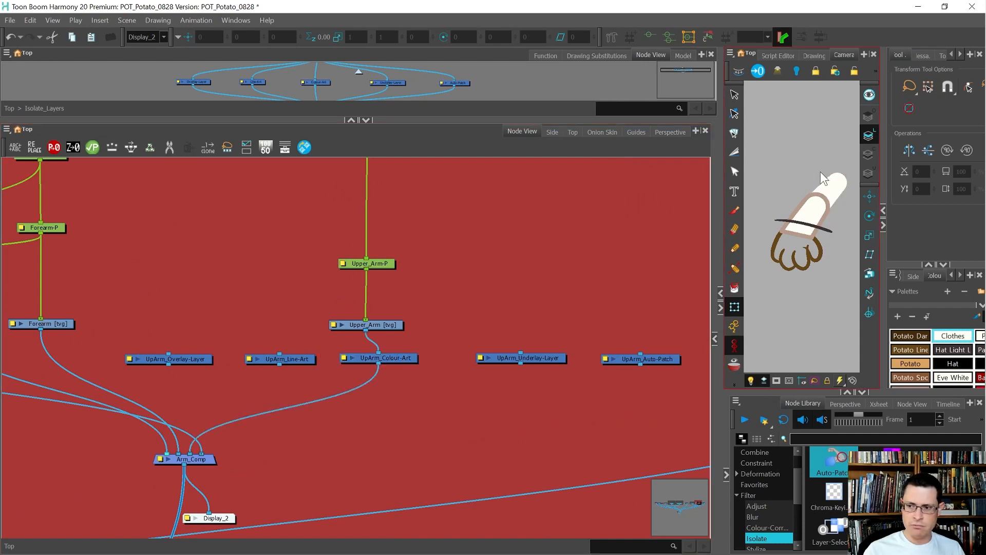
Compare the Upper_Arm drawing with UpArm_Colour-Art by selecting each node and examining the arm closely in the Camera view
click(370, 325)
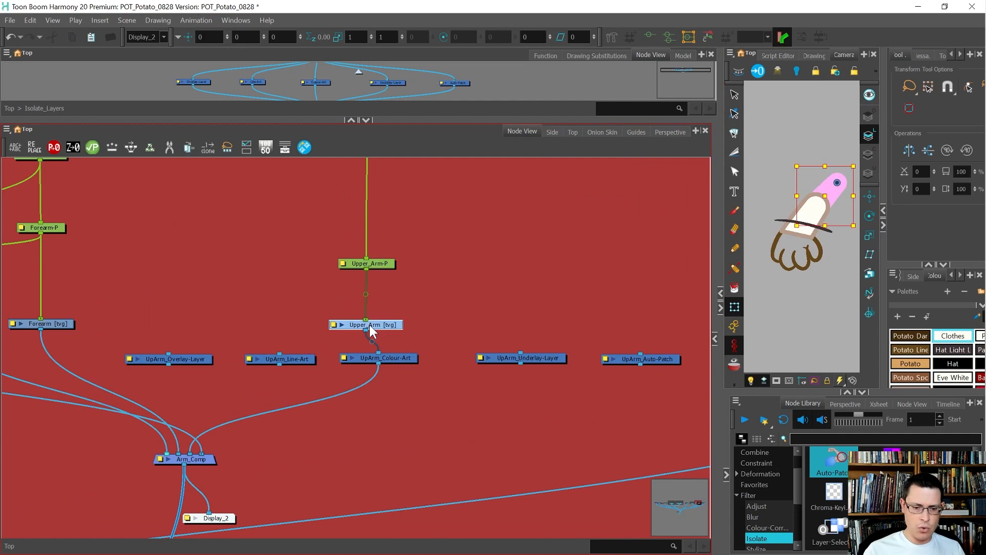
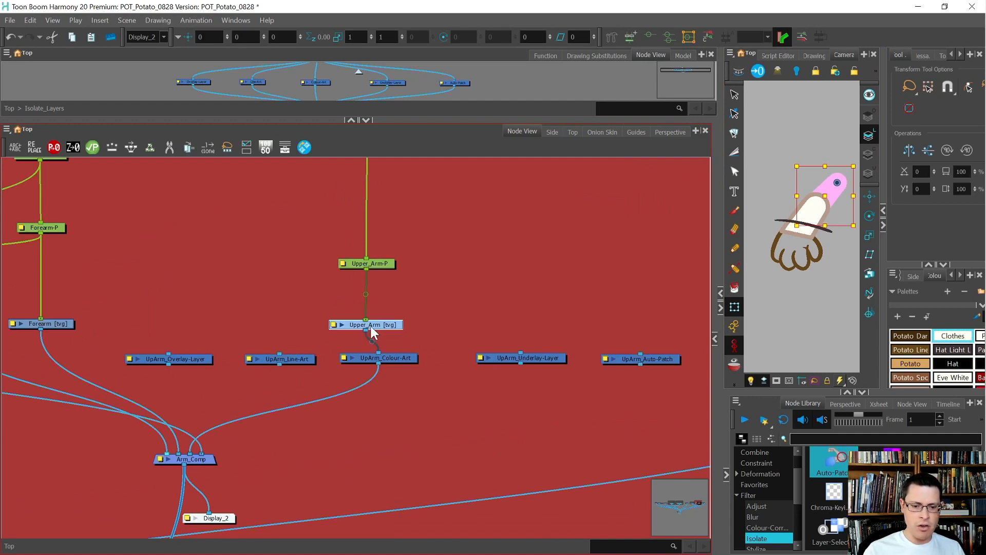
scroll(375, 343, up, 5)
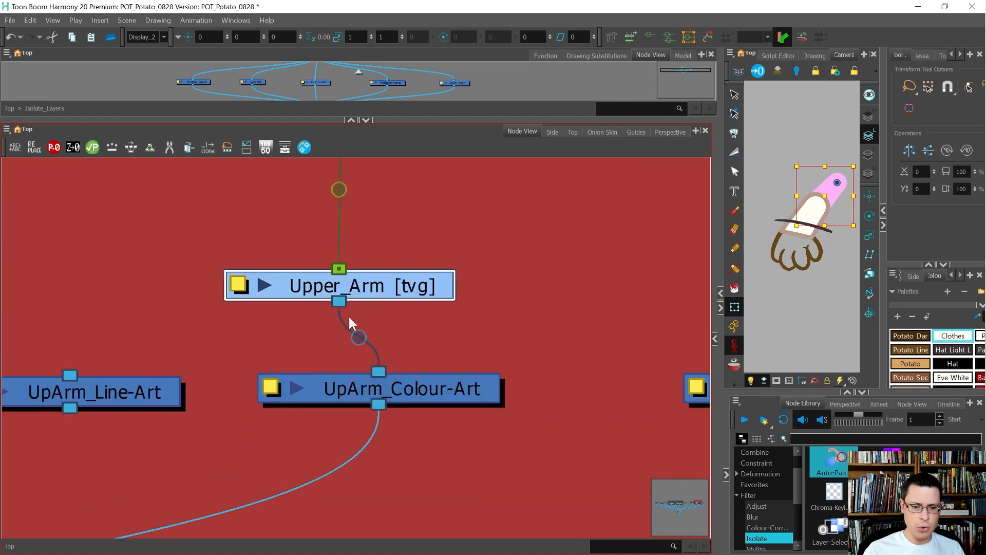
click(404, 398)
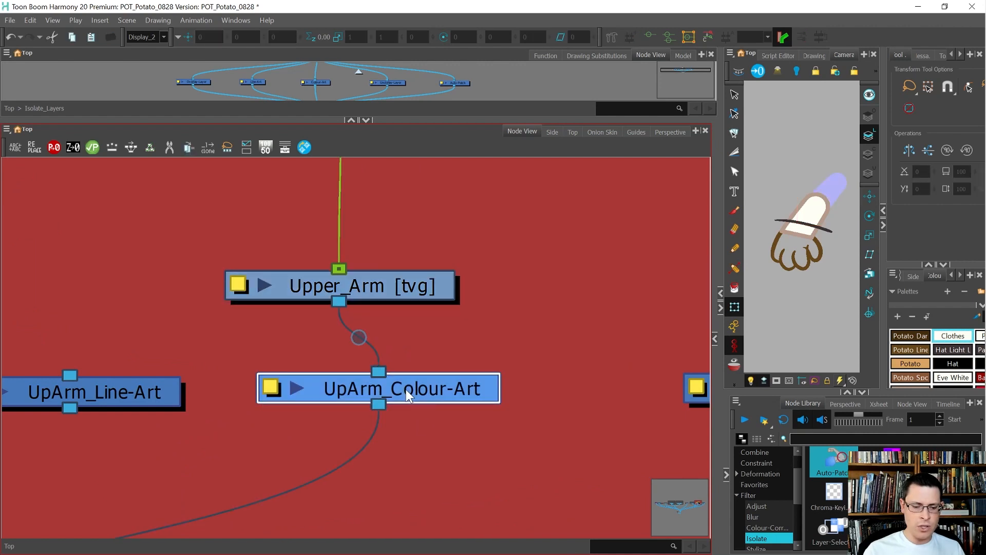
scroll(407, 396, down, 4)
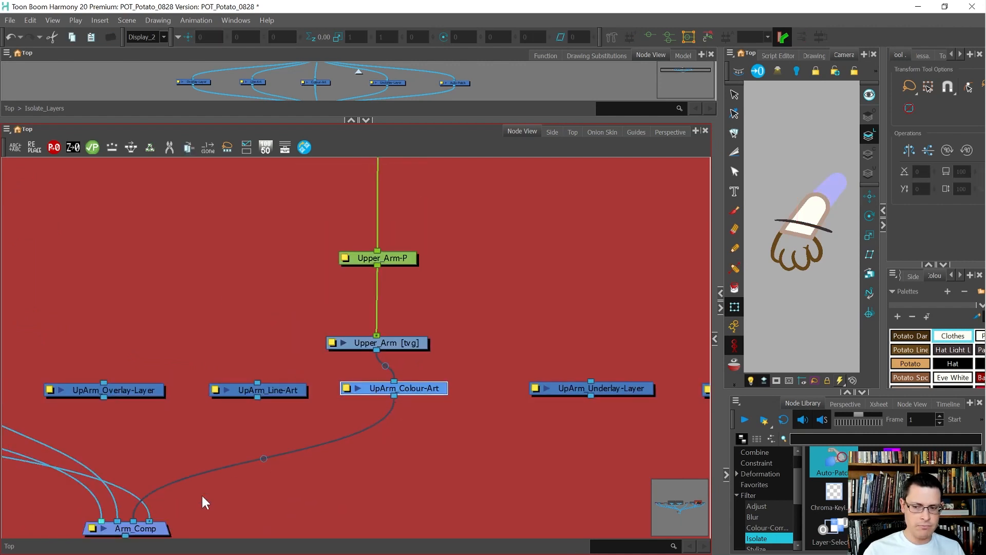
scroll(829, 188, up, 4)
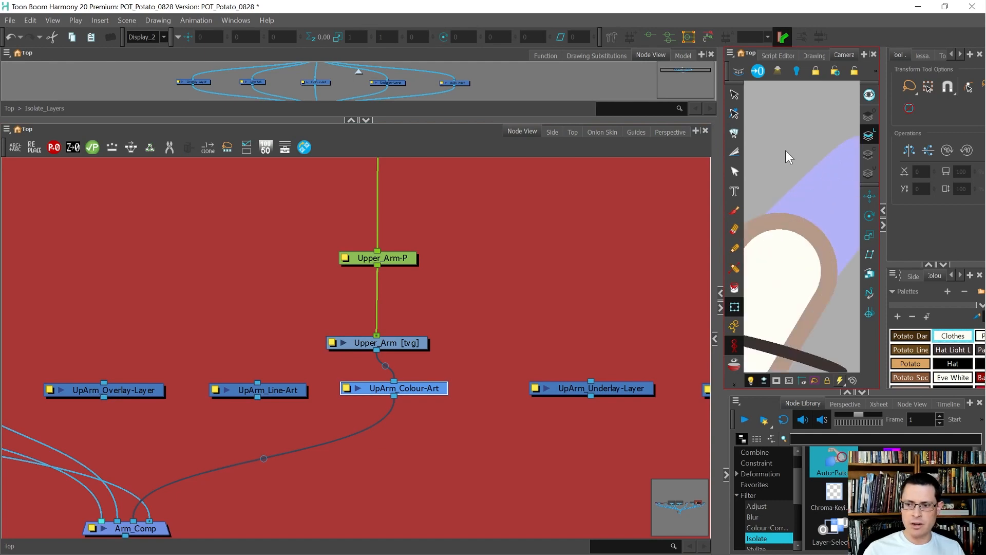
Disable the Forearm drawing and the other two arm drawings beside it, and widen the Camera view around the upper arm
scroll(378, 419, down, 8)
drag(291, 400, 203, 413)
key(d)
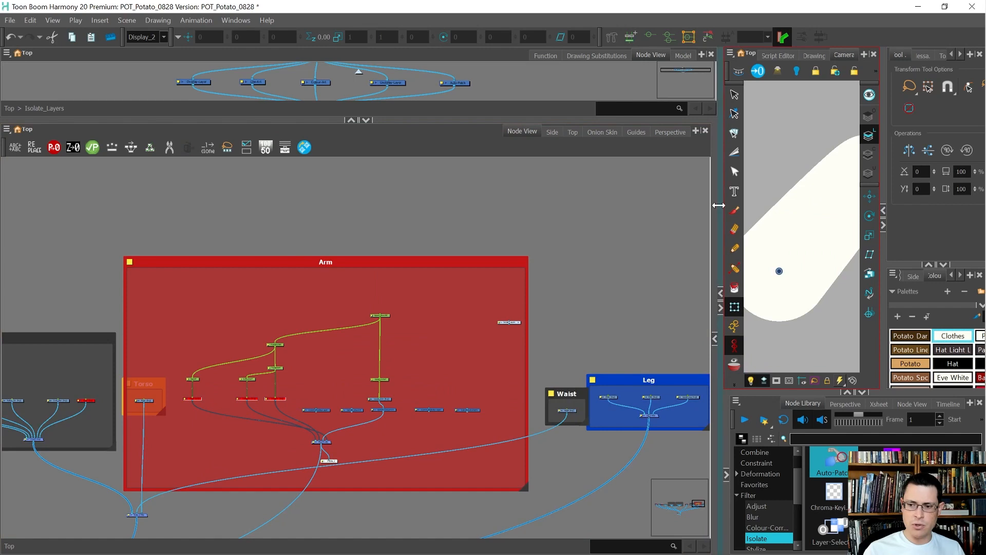
drag(722, 214, 584, 214)
scroll(715, 236, up, 2)
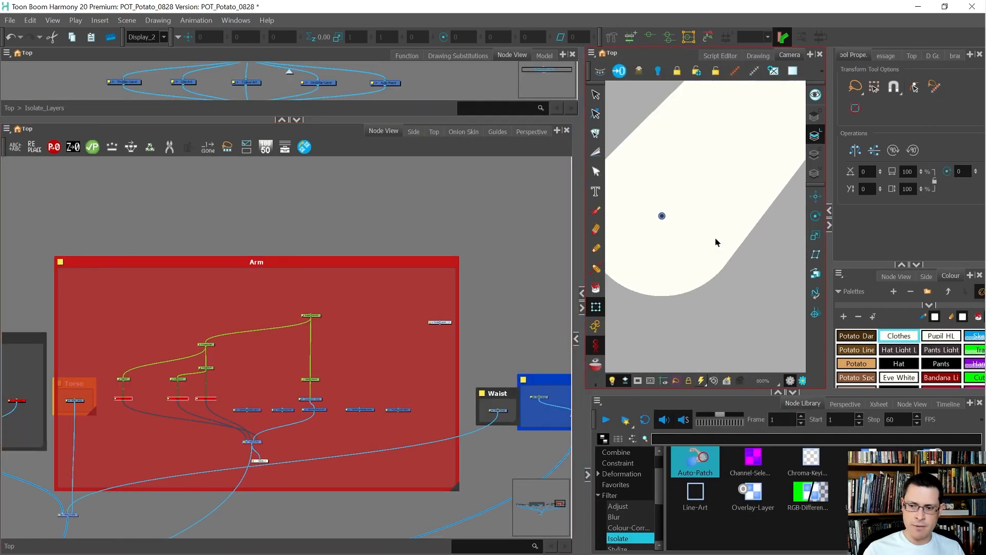
Wire the Upper_Arm drawing into UpArm_Line-Art and connect that node to Arm_Comp just in front of the UpArm_Colour-Art connection
scroll(308, 395, up, 5)
click(328, 387)
drag(306, 413, 220, 437)
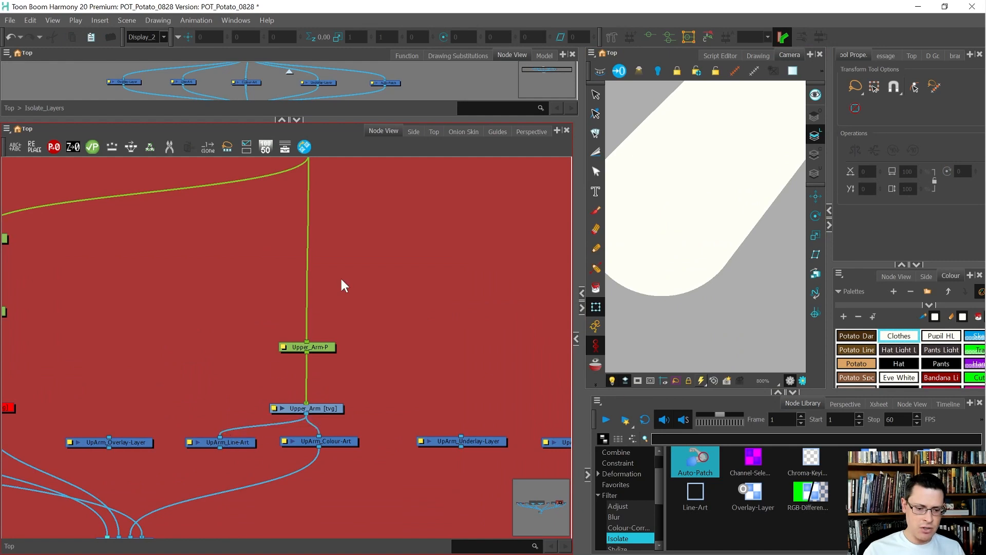
scroll(308, 354, down, 3)
scroll(242, 383, up, 4)
drag(251, 358, 119, 483)
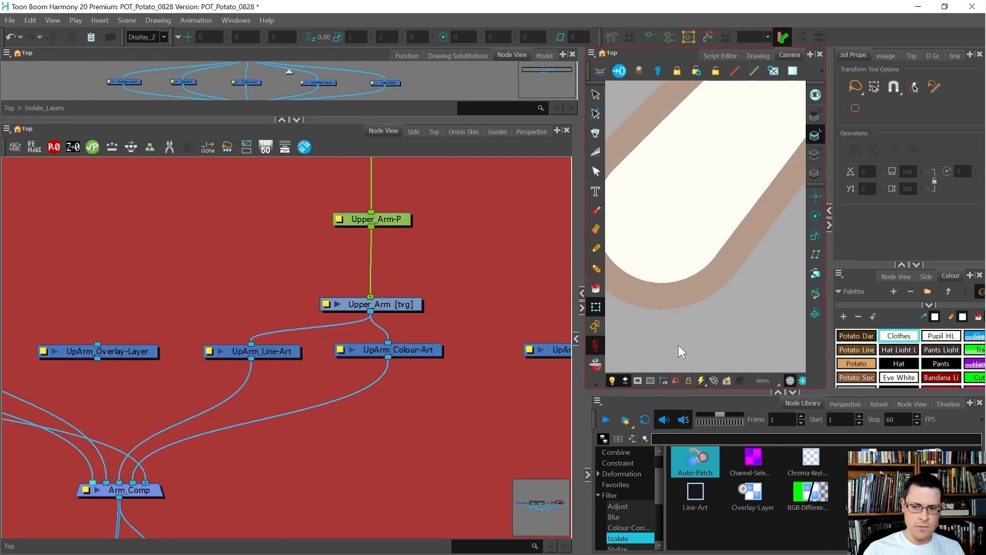
scroll(768, 161, down, 1)
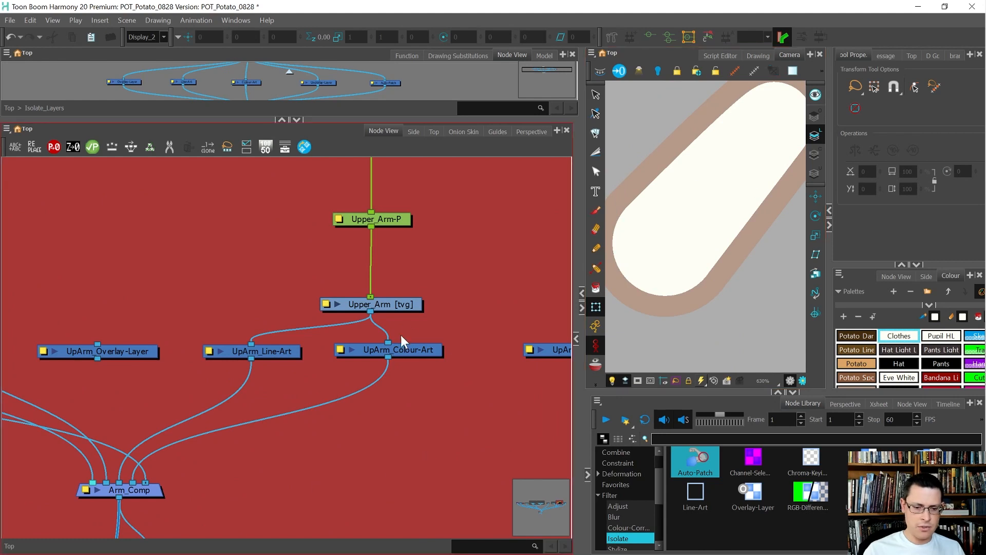
click(406, 352)
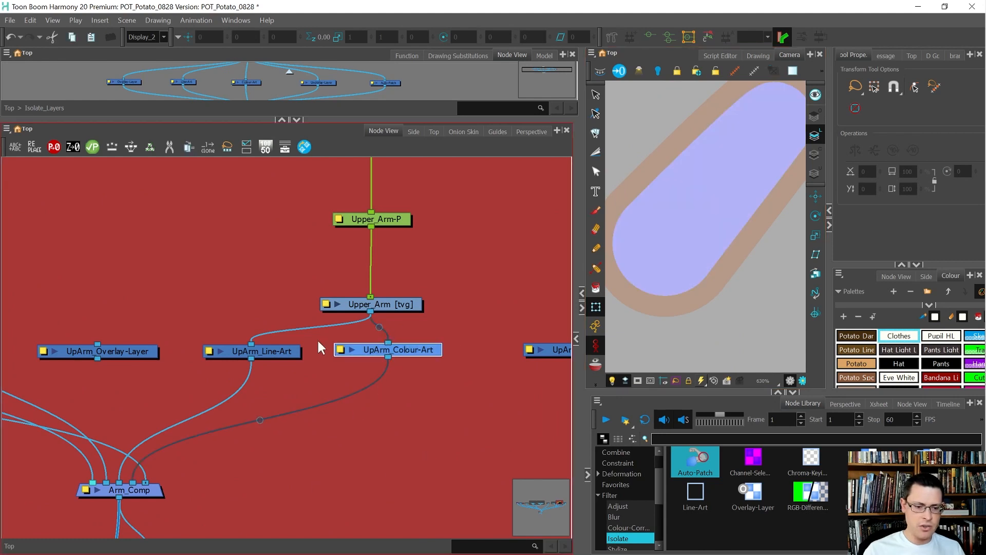
click(258, 353)
click(240, 438)
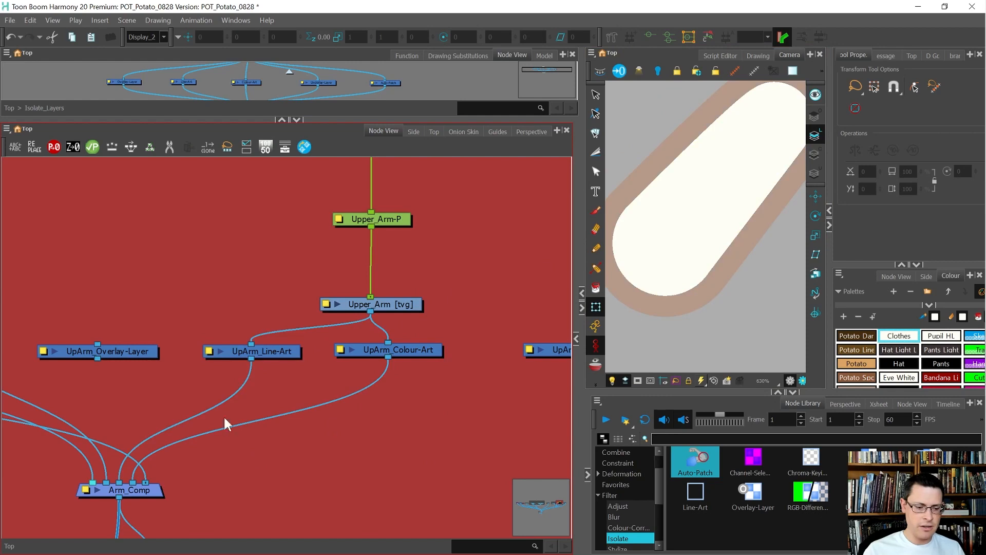
Connect the Upper_Arm drawing's output to UpArm_Overlay-Layer, UpArm_Underlay-Layer and UpArm_Auto-Patch
scroll(189, 381, down, 2)
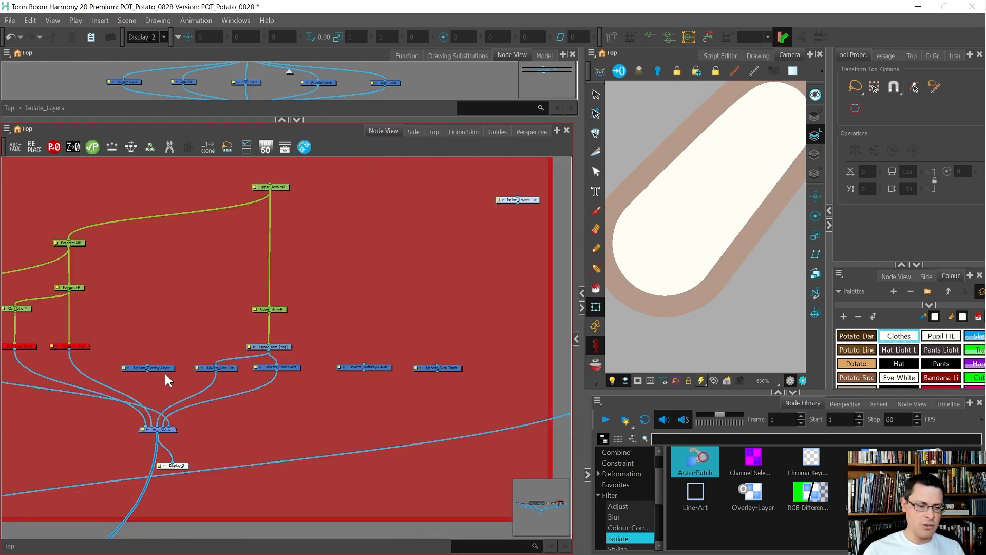
scroll(165, 374, up, 2)
drag(390, 323, 145, 359)
scroll(77, 343, down, 3)
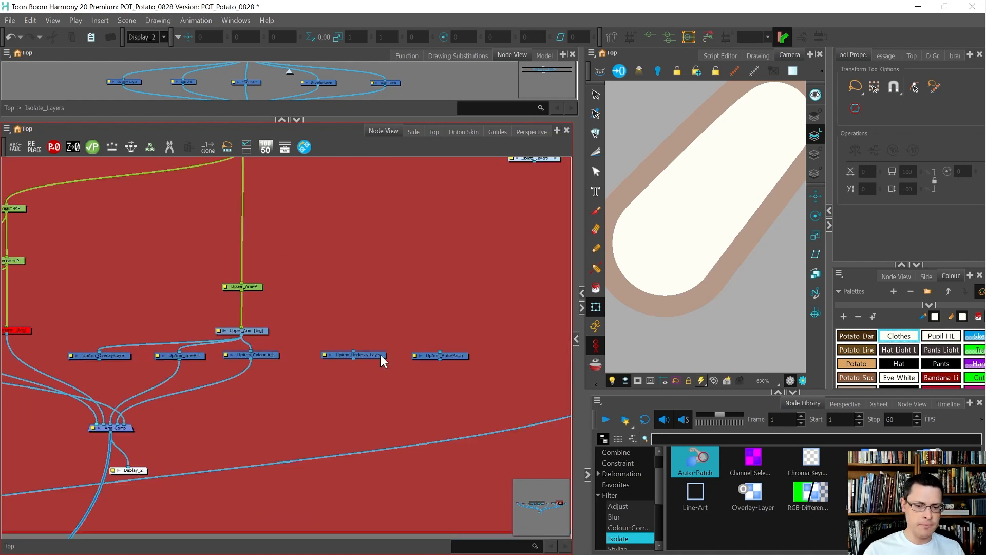
scroll(381, 355, up, 2)
drag(154, 319, 336, 348)
drag(155, 322, 481, 348)
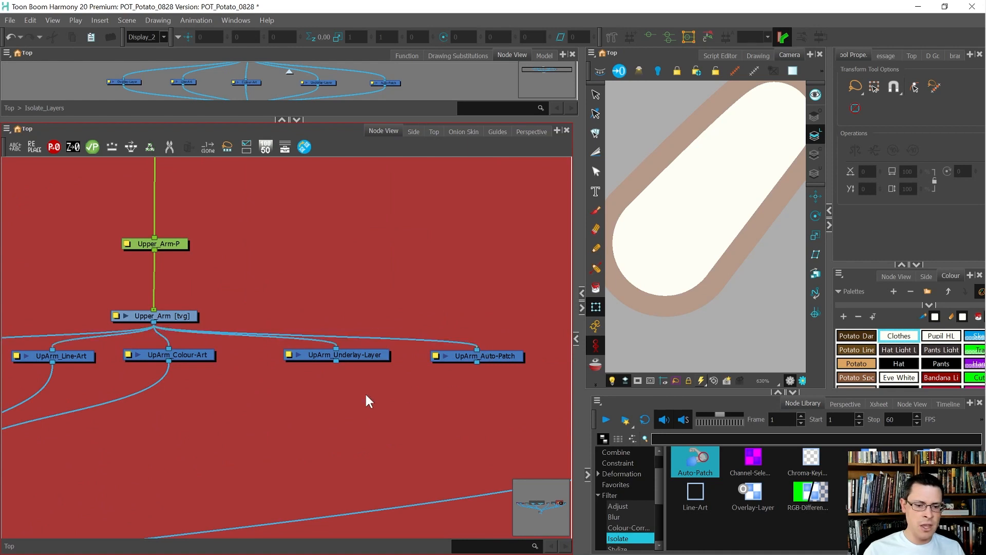
click(362, 355)
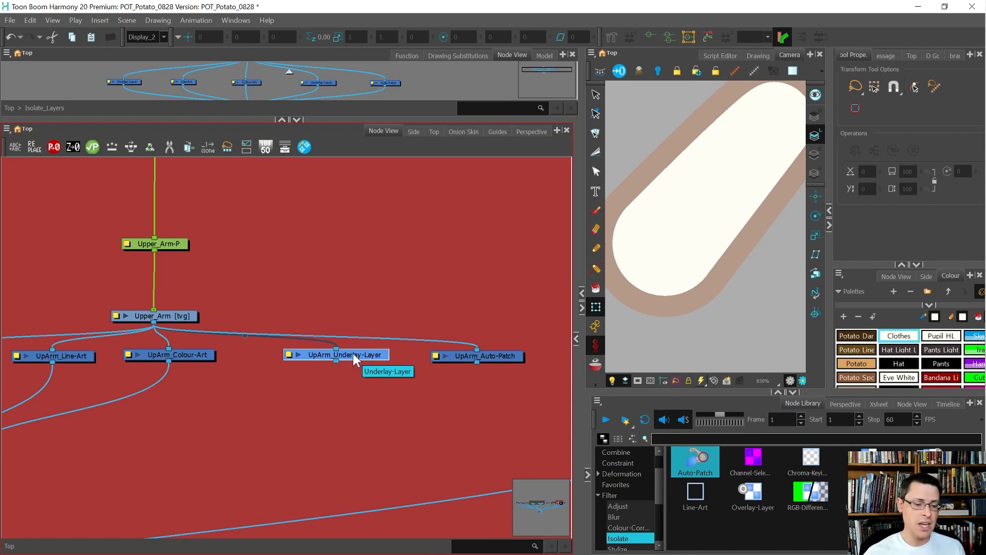
scroll(306, 397, down, 1)
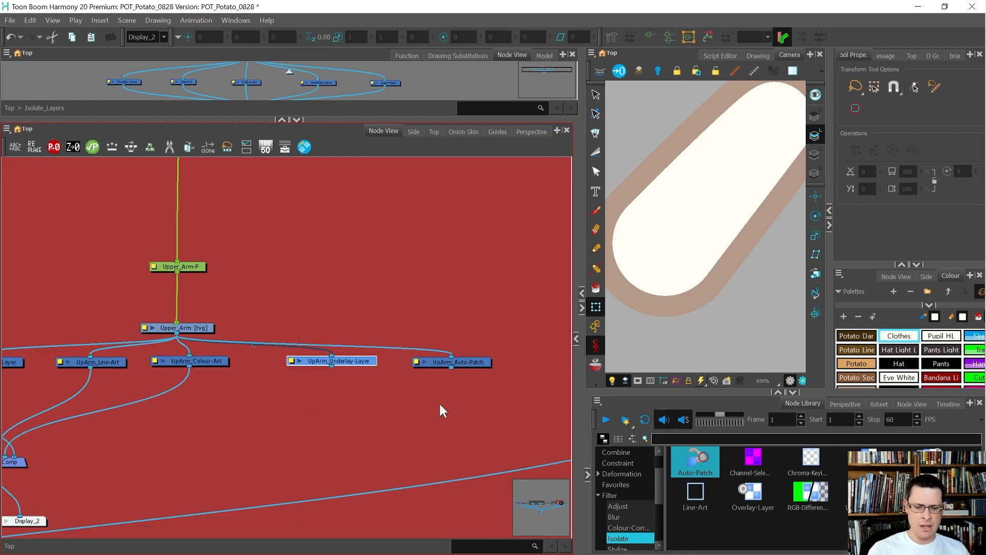
click(482, 364)
scroll(473, 341, down, 2)
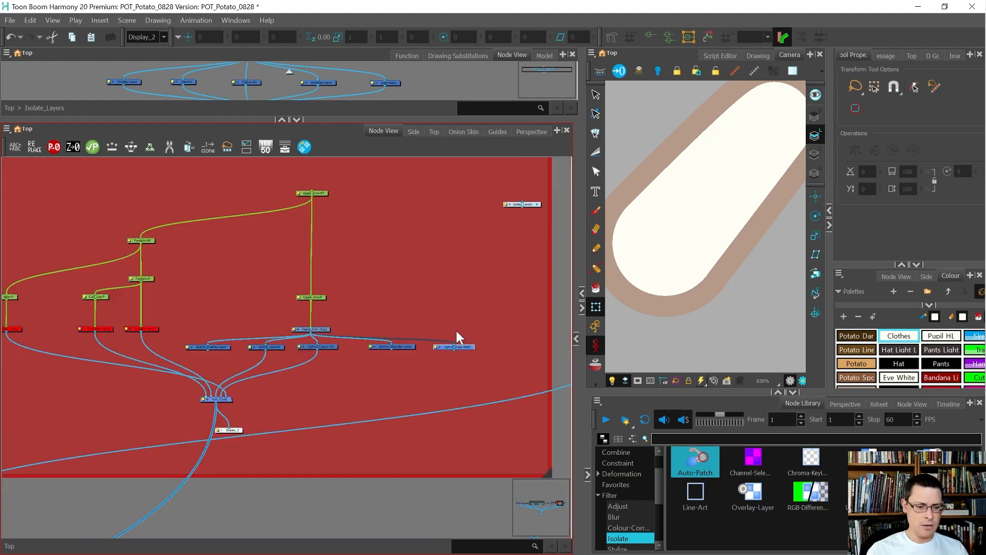
scroll(393, 338, down, 1)
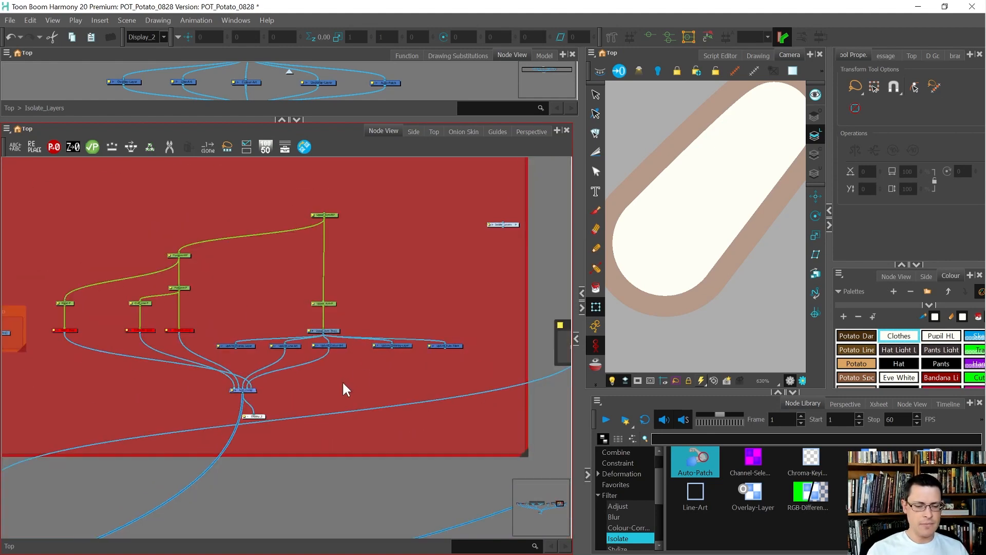
Enlarge the node network view and move the Waist and Leg backdrops, followed by the Arm and Torso backdrops, farther right
key(grave)
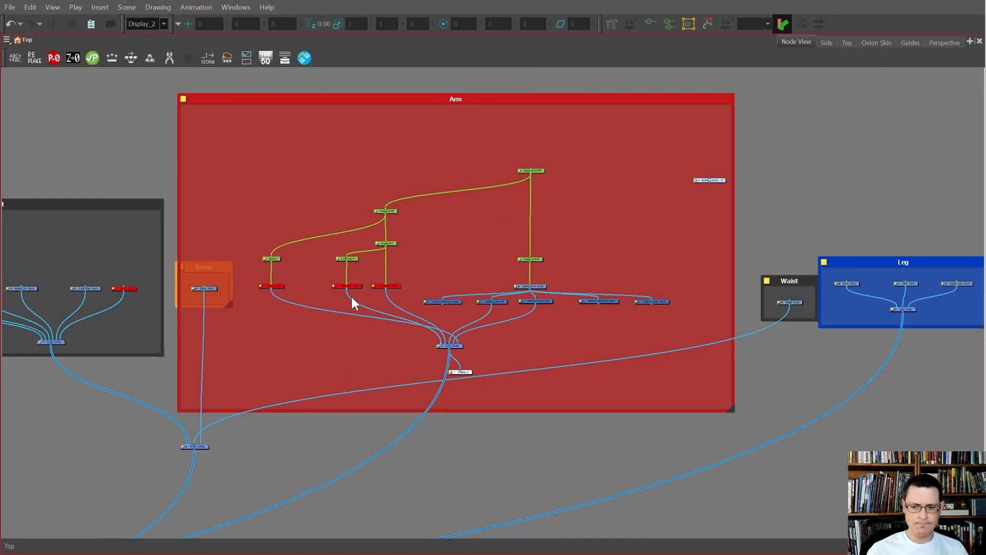
scroll(359, 298, down, 2)
drag(755, 244, 552, 451)
drag(568, 397, 776, 395)
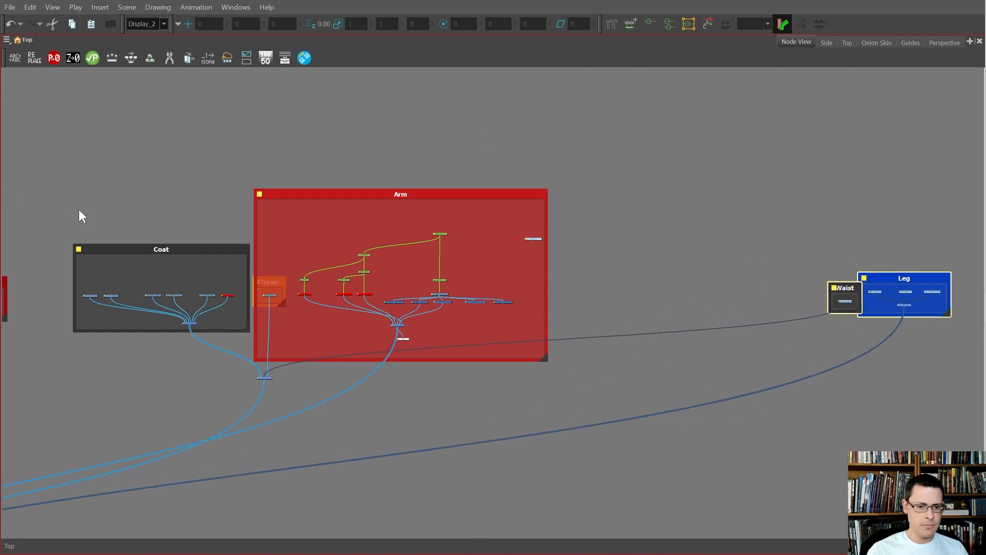
drag(677, 93, 243, 481)
drag(376, 447, 539, 446)
click(374, 221)
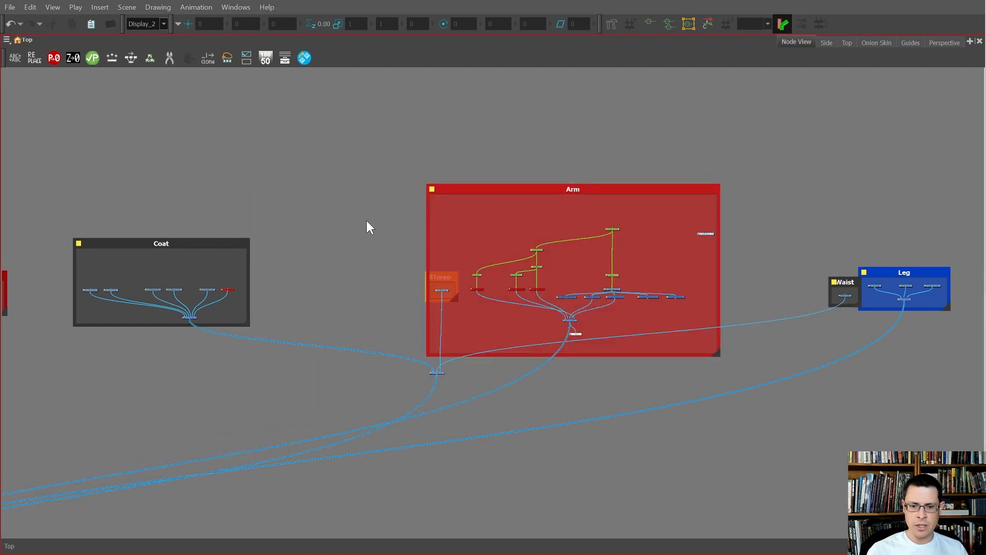
Move the Arm backdrop and Upper_Arm nodes right, away from the Forearm nodes, and lower Arm_Comp with Display_2
drag(539, 511, 539, 511)
drag(742, 445, 600, 440)
drag(622, 380, 534, 319)
drag(533, 323, 518, 388)
click(693, 343)
Restore the full workspace layout and copy the five Isolate_Layers nodes into the space between the Forearm drawing and the UpArm_ nodes
scroll(690, 263, up, 3)
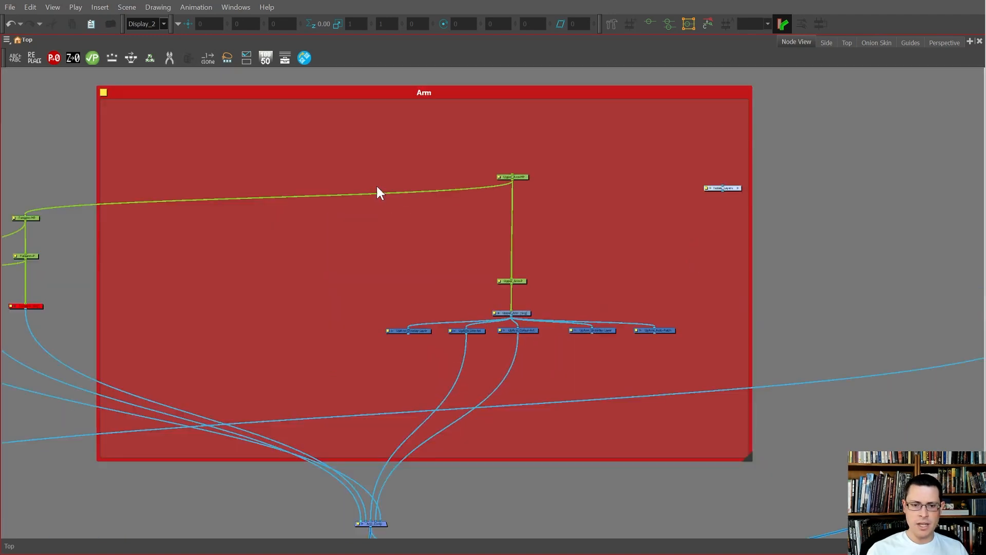
key(ctrl+f)
click(268, 88)
drag(79, 70, 120, 78)
drag(408, 91, 411, 91)
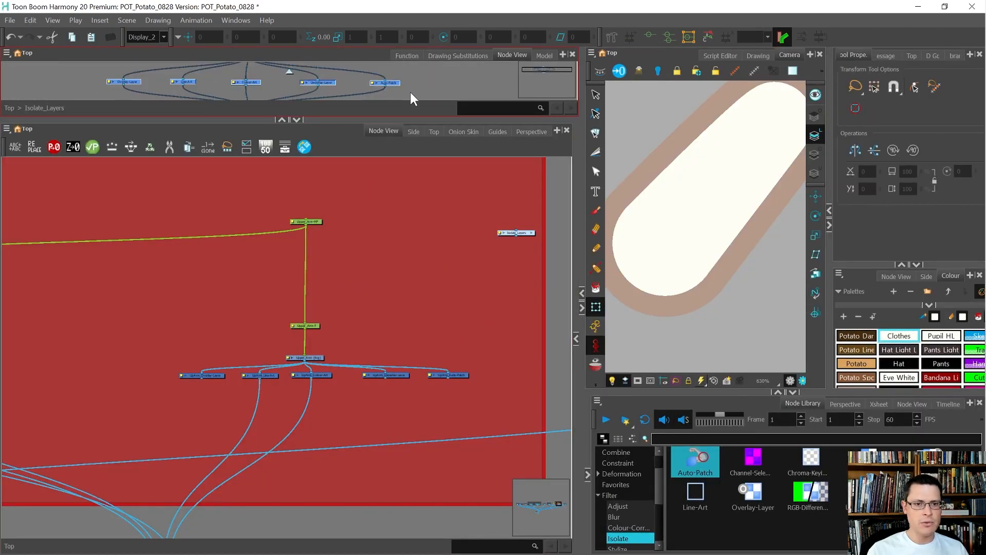
scroll(442, 375, down, 4)
scroll(295, 369, up, 5)
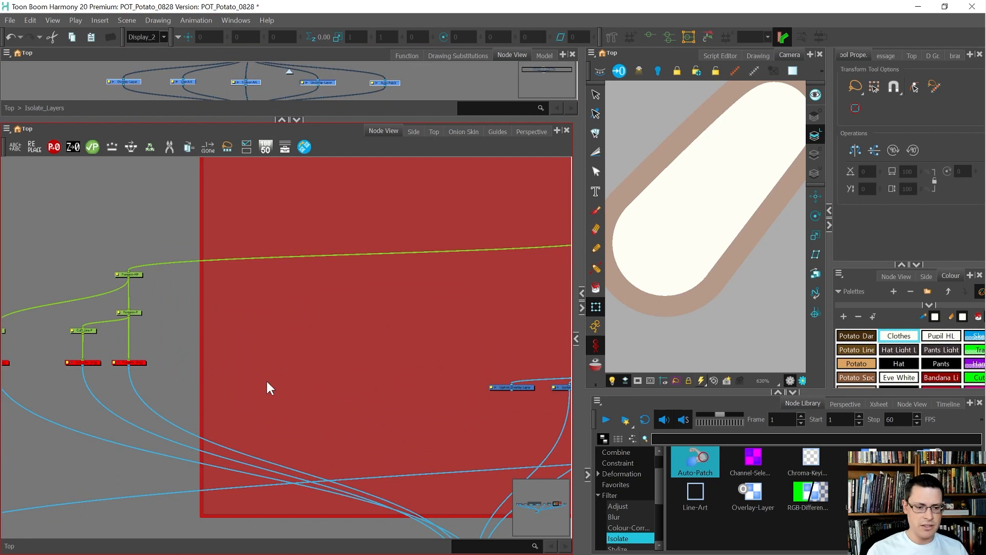
key(ctrl+v)
drag(253, 347, 288, 347)
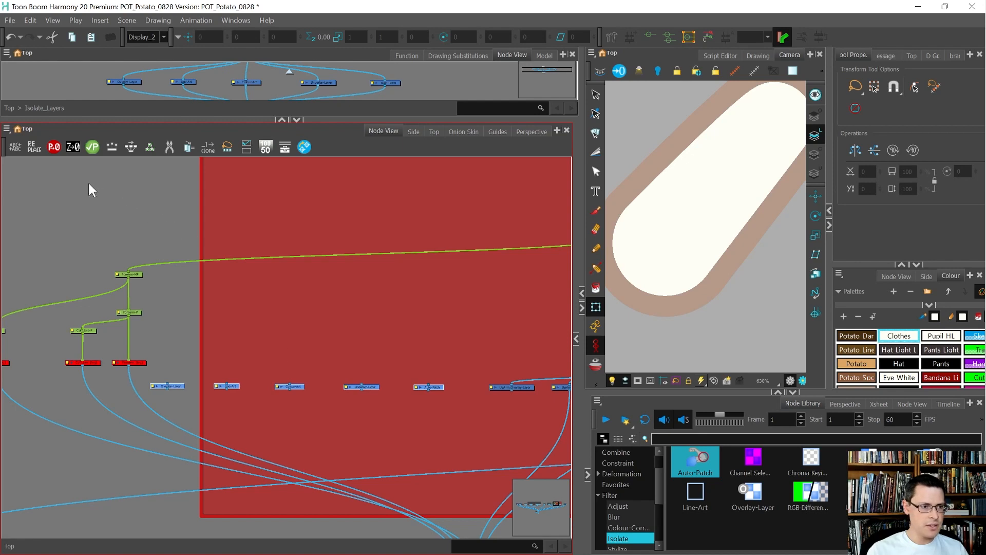
Add the prefix Forearm_ to the five pasted isolating nodes and shift their row slightly left
click(21, 146)
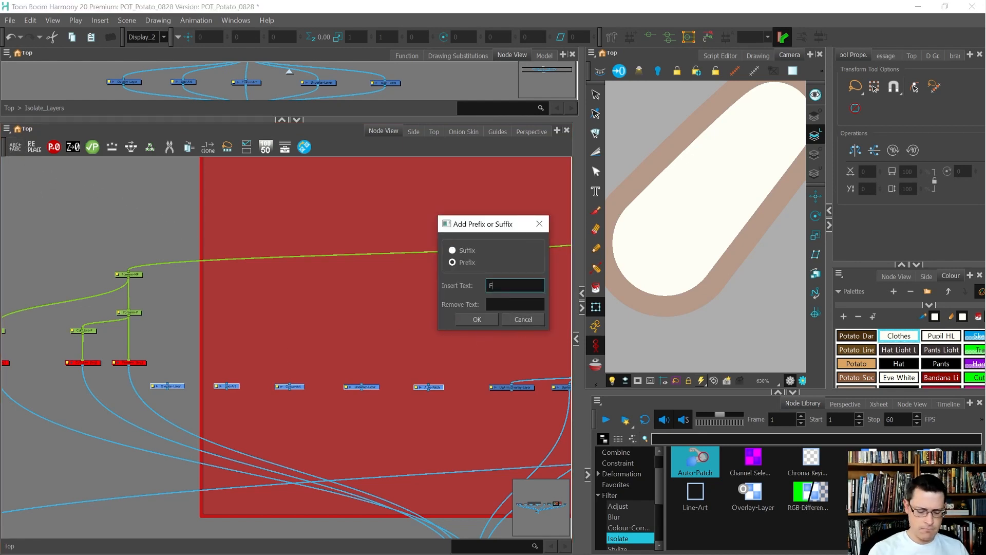
key(Return)
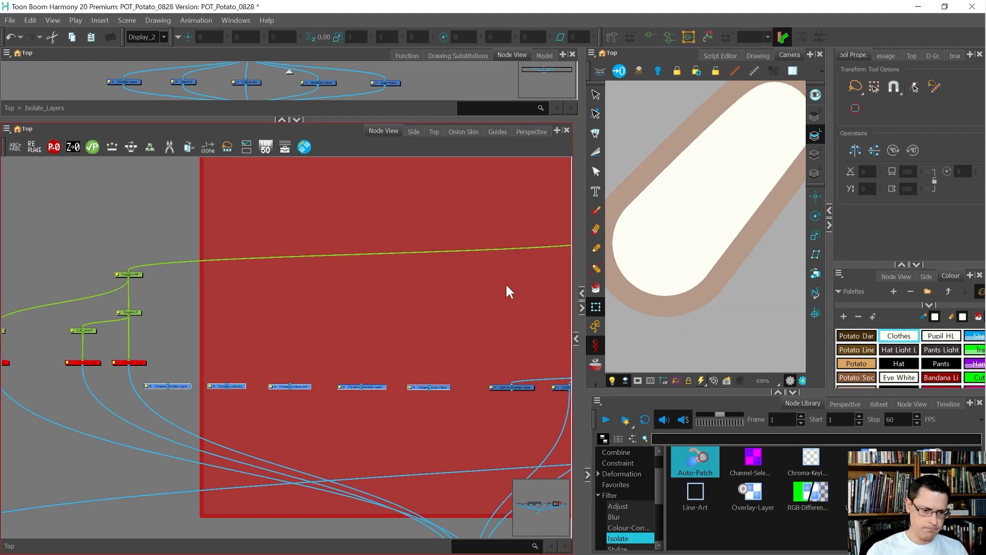
drag(438, 414, 149, 366)
drag(305, 387, 300, 359)
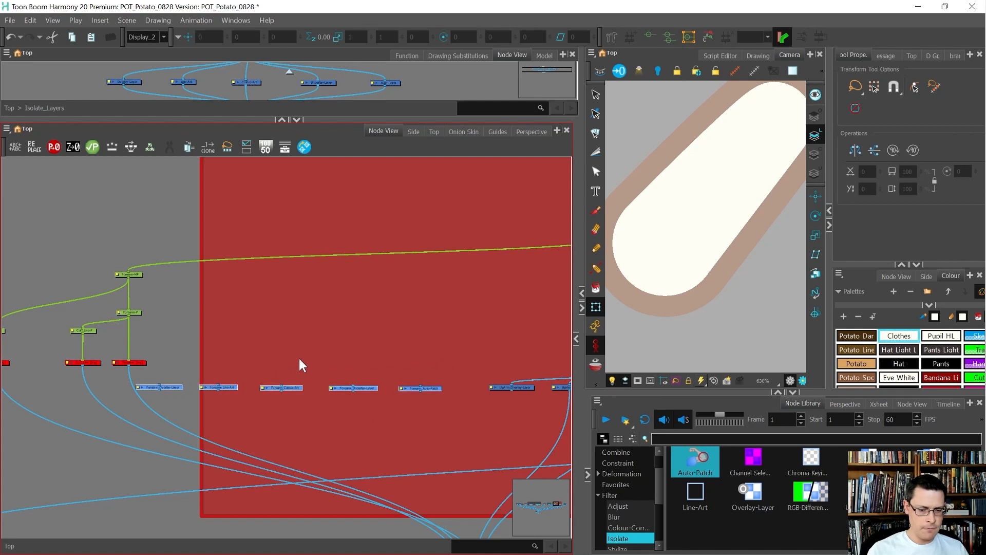
Move the Forearm drawing and its two pegs right so they sit centred above the row of Forearm_ isolating nodes
scroll(170, 346, down, 3)
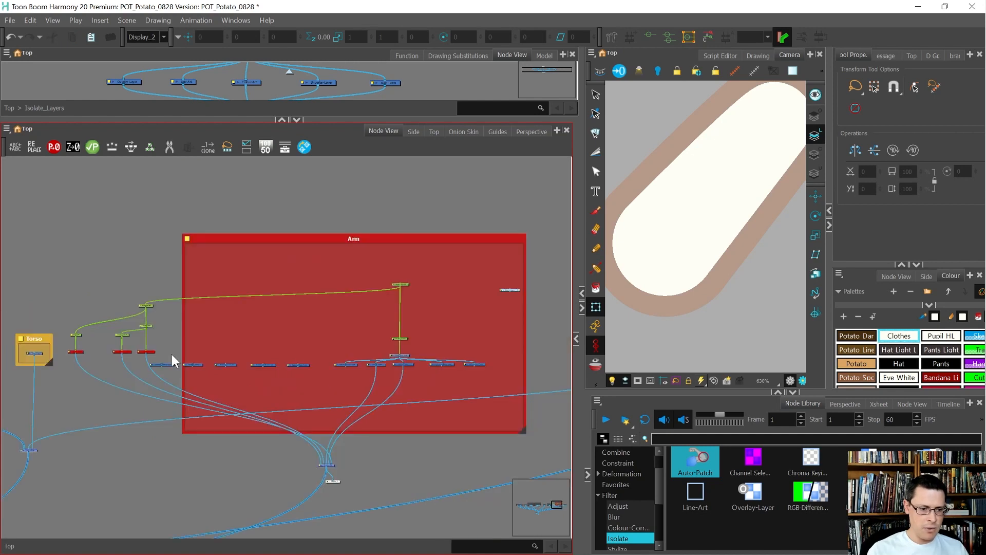
drag(140, 288, 158, 356)
drag(150, 327, 246, 336)
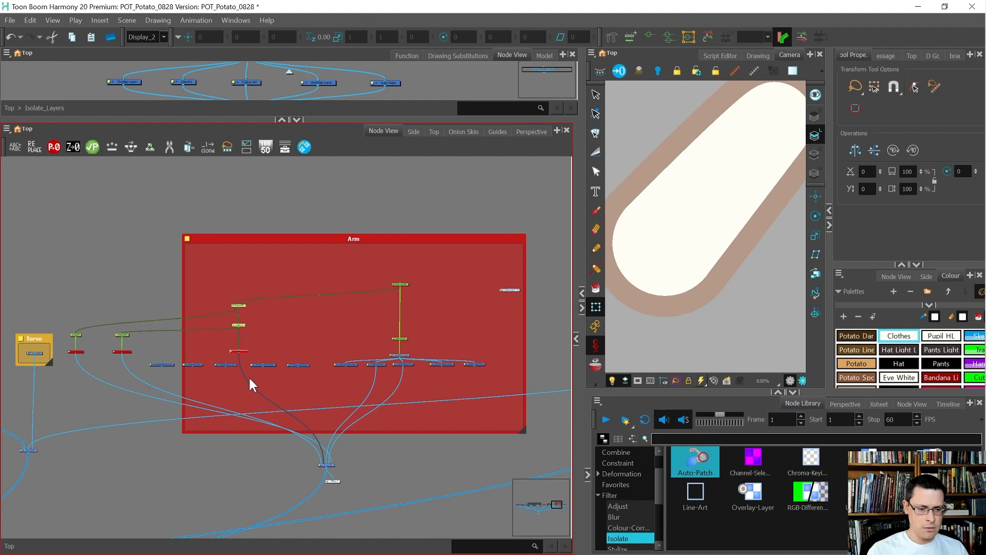
scroll(248, 378, up, 4)
click(251, 386)
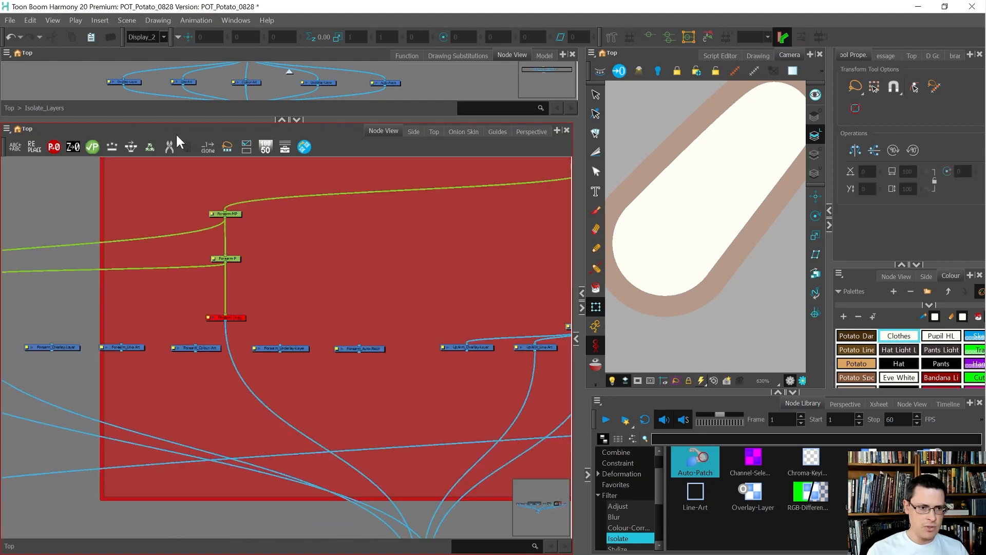
Cut the cable between the Forearm drawing and Arm_Comp with the Cable Cutter
click(170, 148)
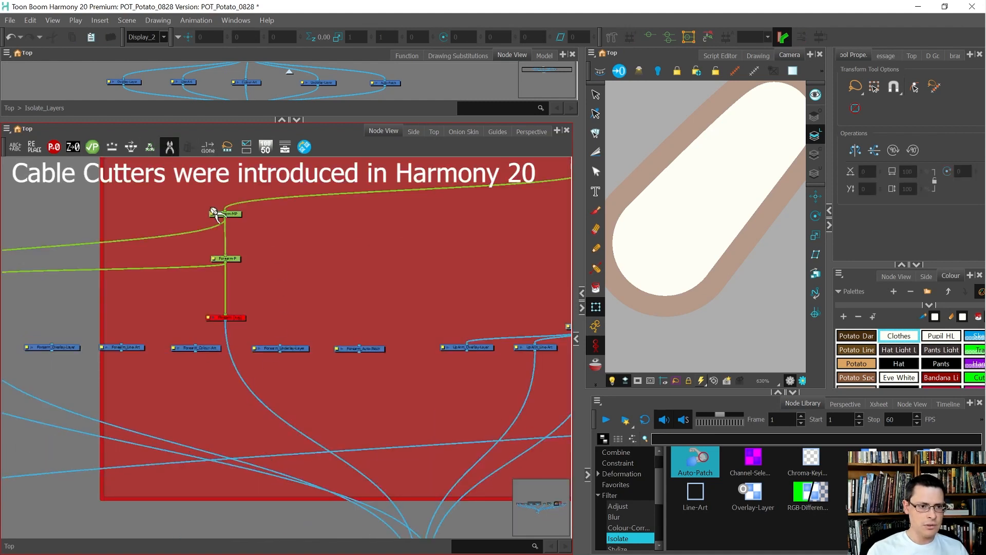
drag(249, 334, 213, 414)
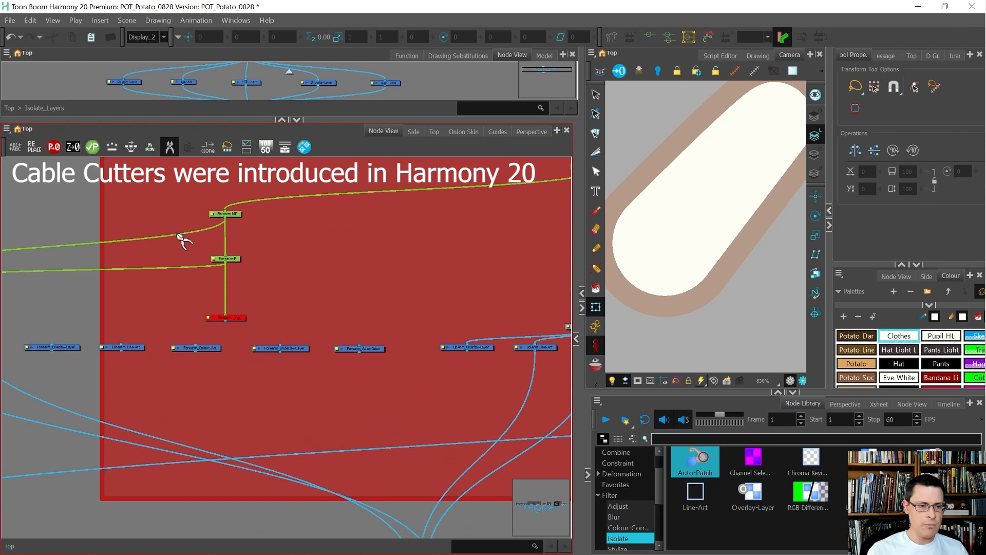
Connect the Forearm drawing's output to all five Forearm_ isolating nodes: Overlay-Layer, Line-Art, Colour-Art, Underlay-Layer and Auto-Patch
click(164, 147)
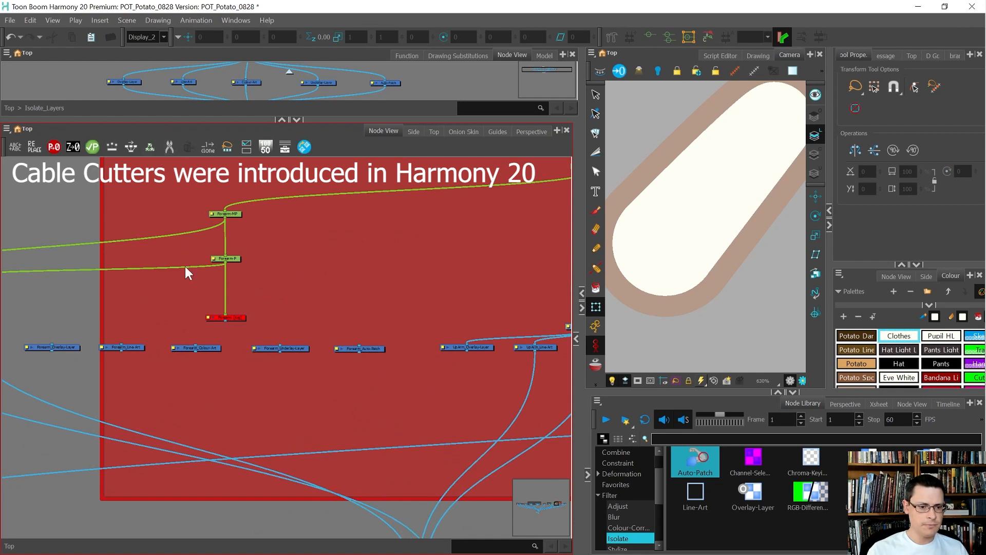
click(215, 315)
scroll(768, 259, down, 4)
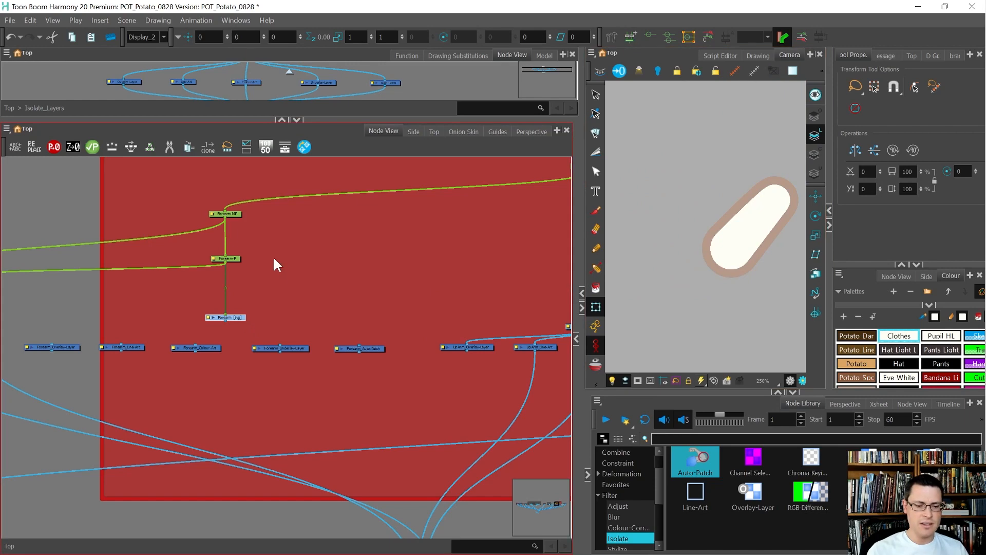
scroll(272, 394, down, 3)
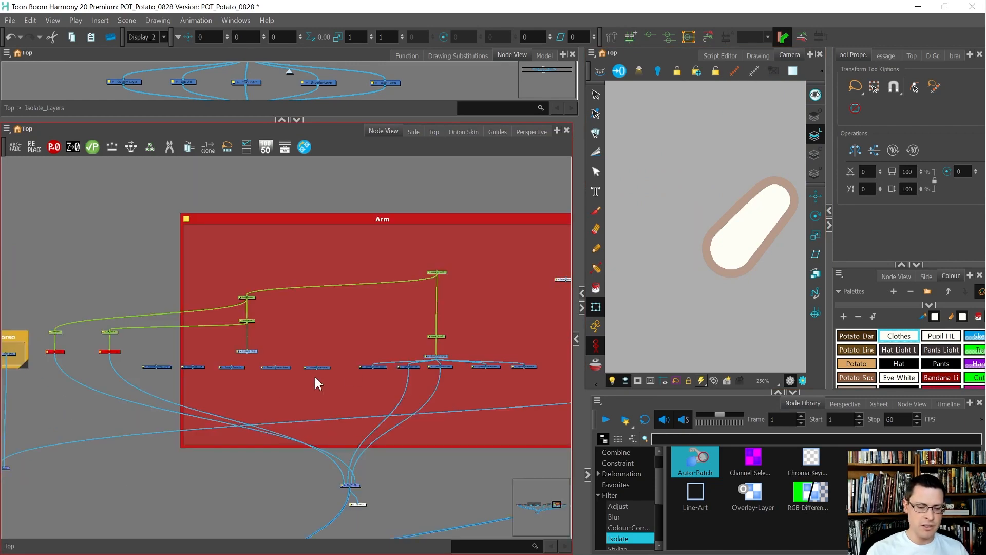
scroll(221, 361, up, 3)
click(208, 349)
scroll(241, 364, up, 1)
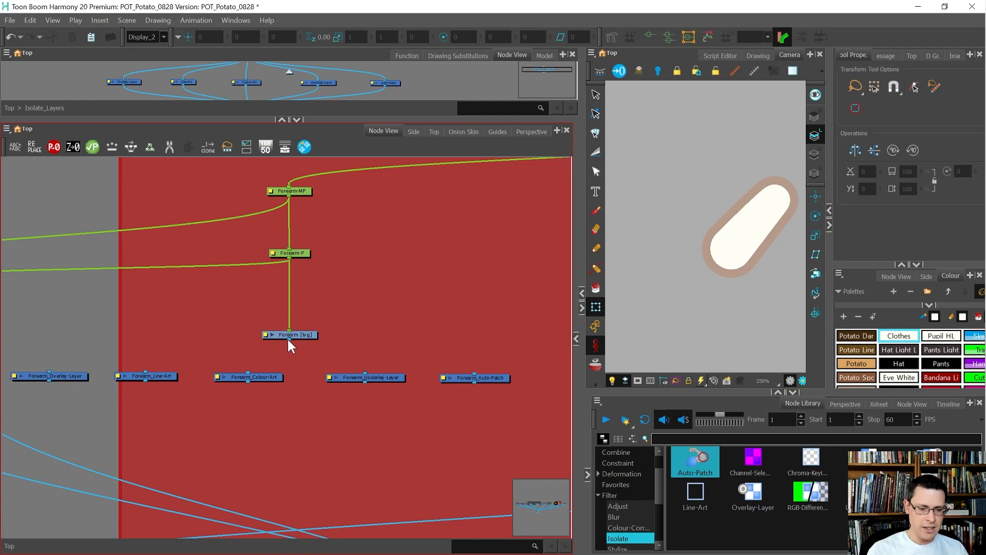
drag(289, 339, 76, 376)
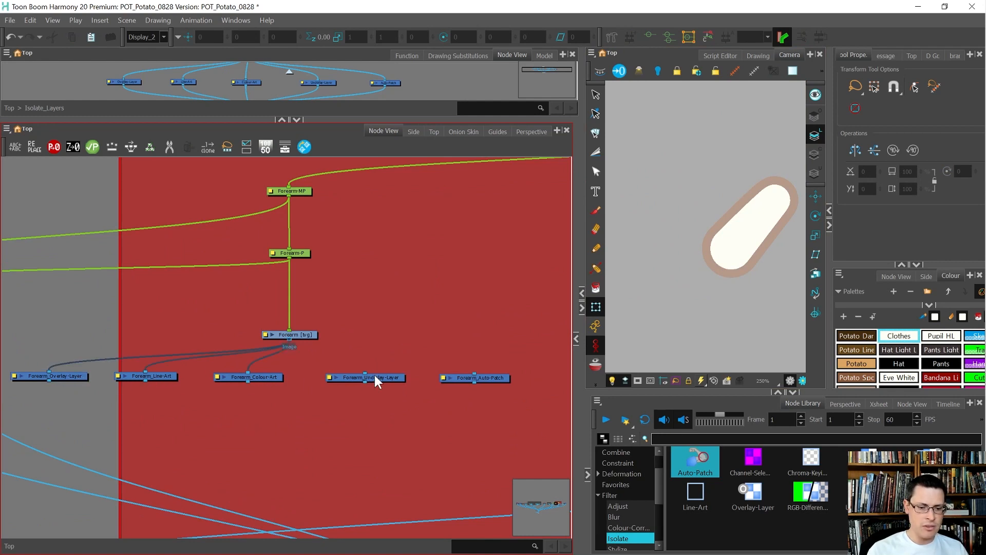
drag(474, 374, 289, 346)
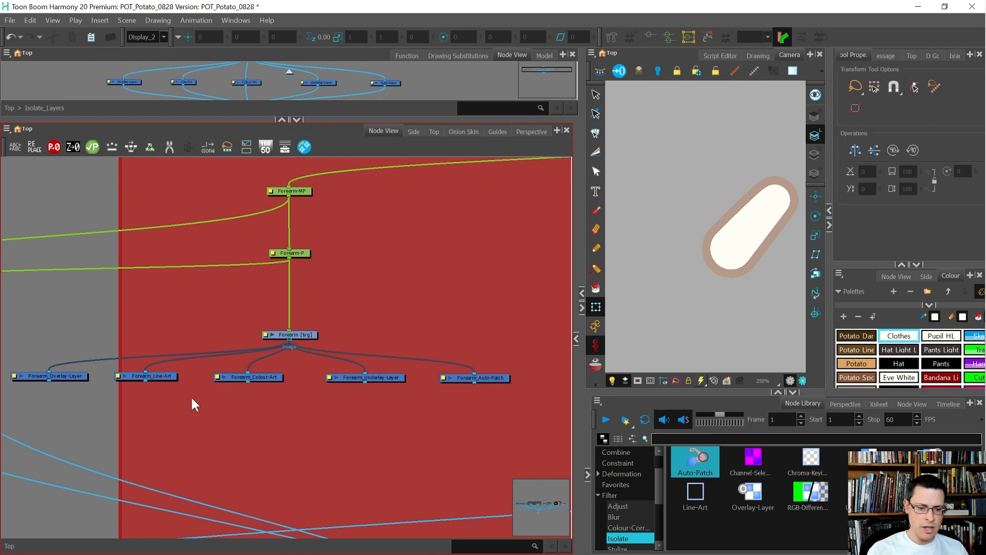
click(255, 395)
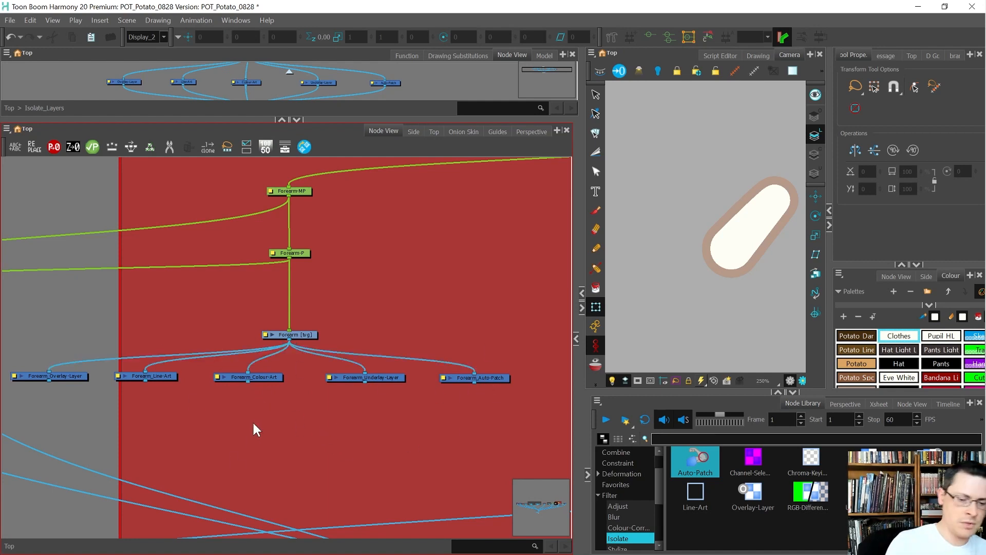
Connect Forearm_Line-Art and Forearm_Colour-Art to Arm_Comp, placing both inputs beneath the UpArm_ connections
scroll(152, 312, down, 3)
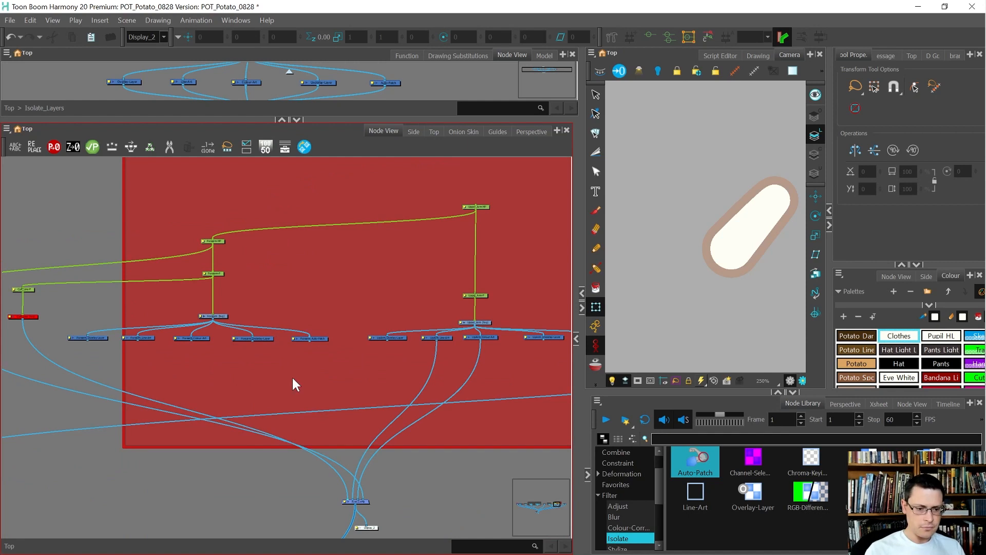
scroll(227, 356, up, 1)
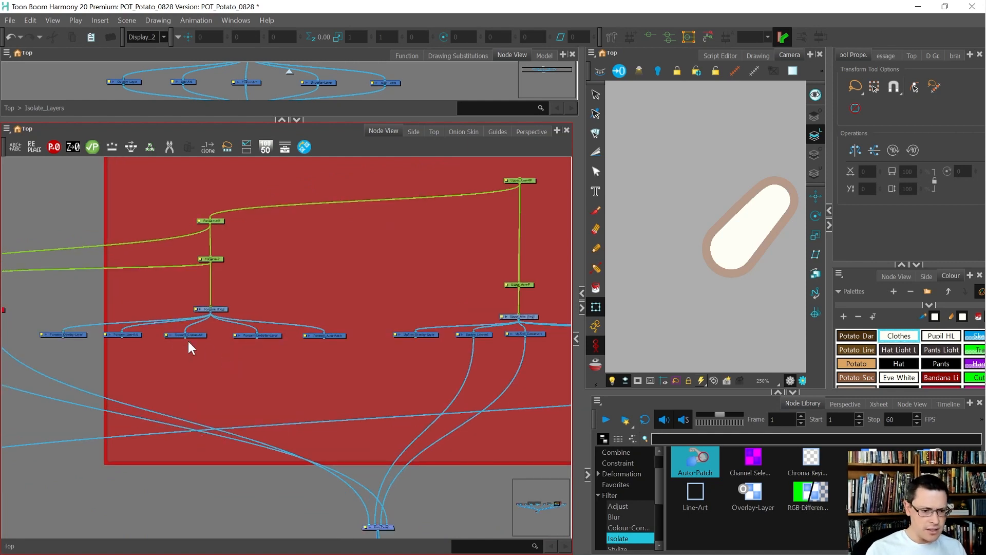
scroll(177, 335, up, 1)
scroll(69, 319, down, 1)
scroll(116, 366, up, 1)
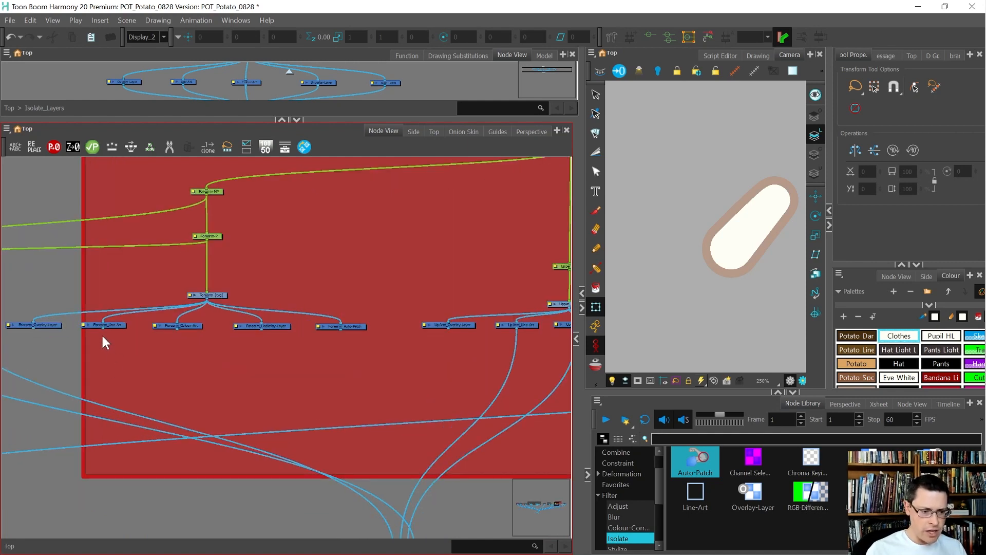
mouse_move(103, 329)
mouse_down()
mouse_move(344, 457)
mouse_move(372, 419)
mouse_move(358, 375)
mouse_move(390, 437)
mouse_move(369, 458)
mouse_move(370, 482)
mouse_up()
scroll(360, 380, down, 2)
scroll(390, 436, up, 2)
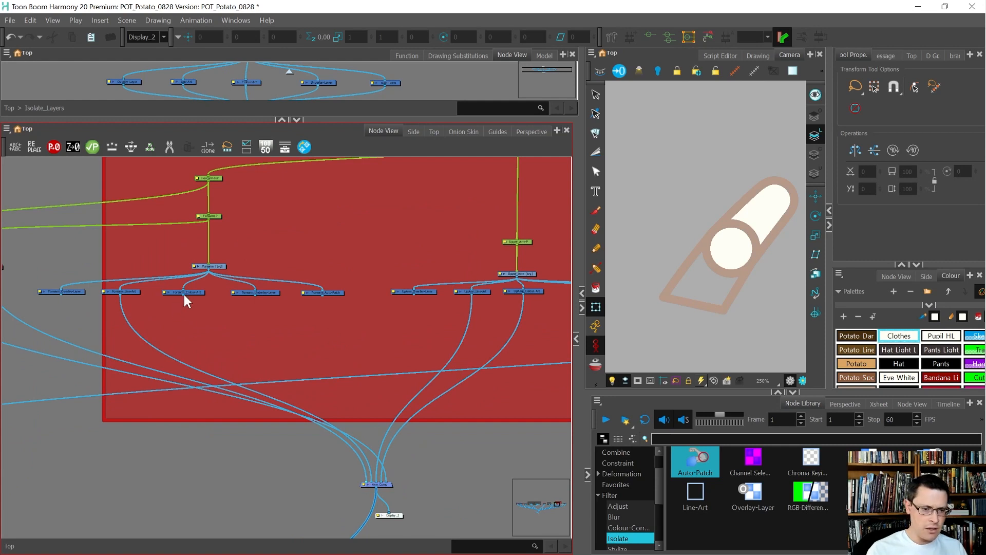
drag(183, 296, 372, 485)
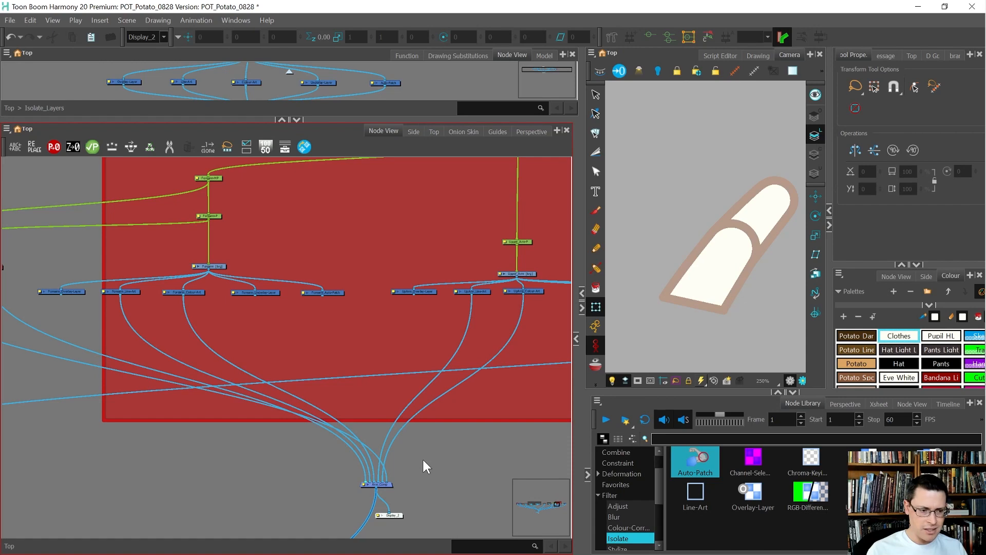
Test-move the forearm artwork in the camera view, undo it, and examine where the forearm overlaps the upper arm at the elbow
scroll(422, 458, down, 1)
key(y)
drag(112, 337, 78, 396)
scroll(197, 359, down, 2)
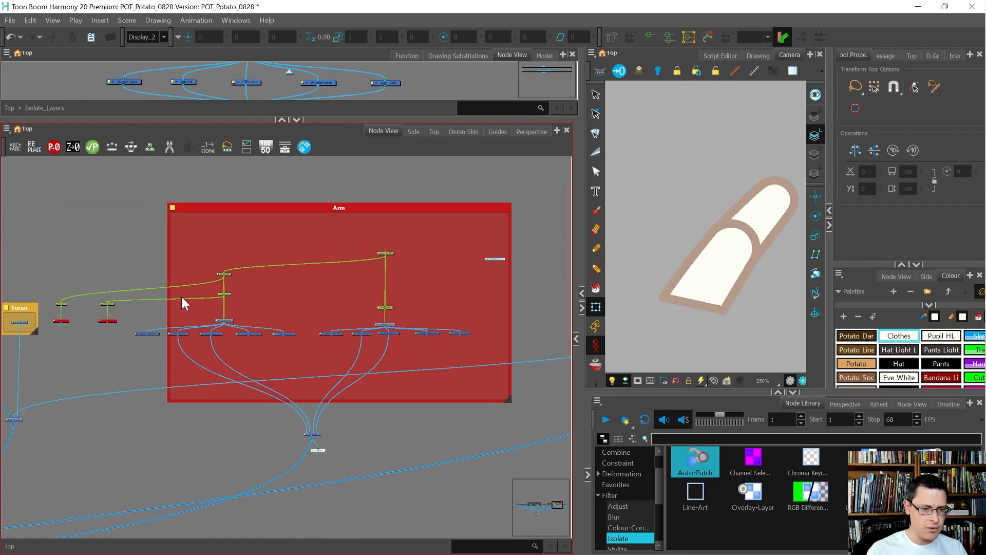
scroll(244, 415, up, 2)
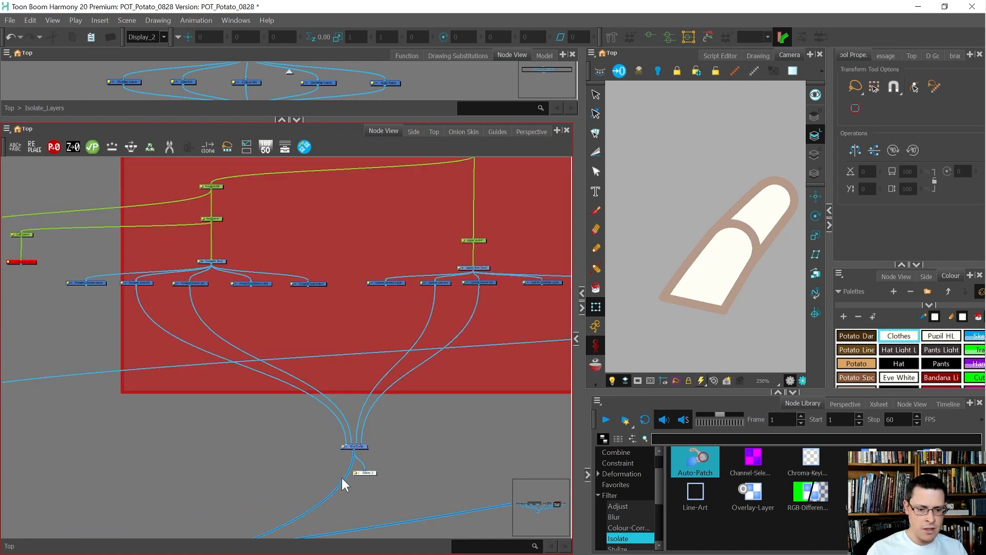
click(613, 271)
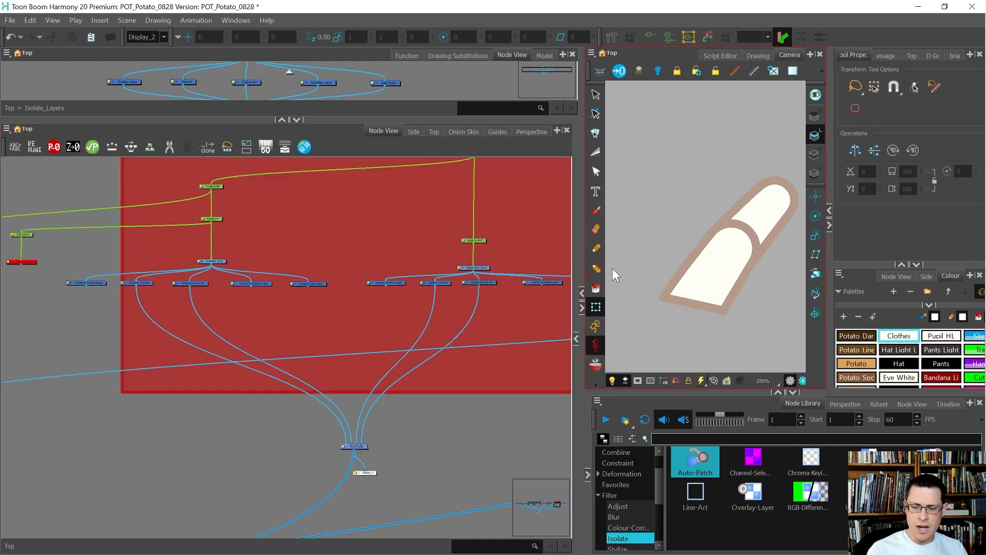
click(722, 264)
drag(725, 330, 685, 303)
key(ctrl+z)
click(759, 196)
mouse_move(754, 207)
mouse_down()
mouse_move(726, 183)
mouse_move(757, 209)
mouse_up()
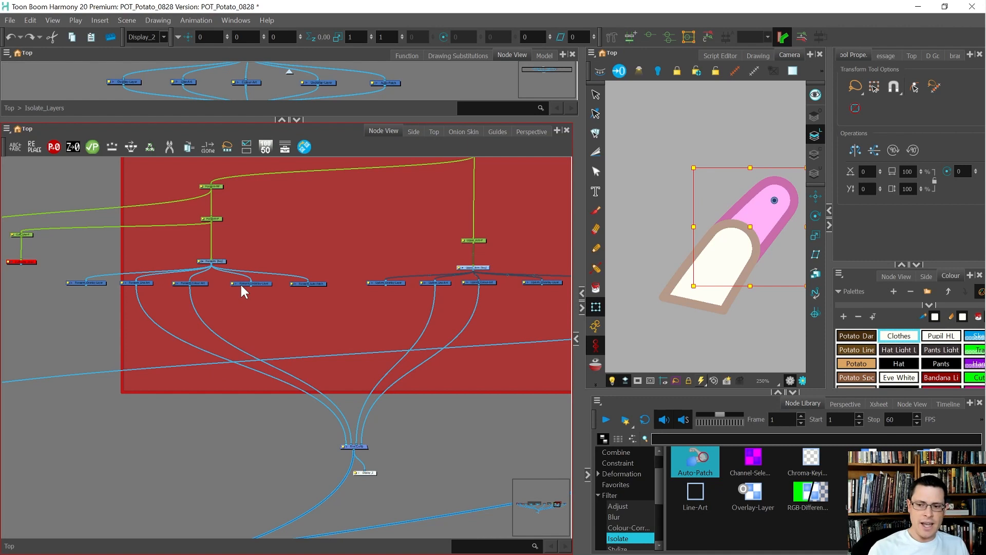
scroll(736, 231, up, 2)
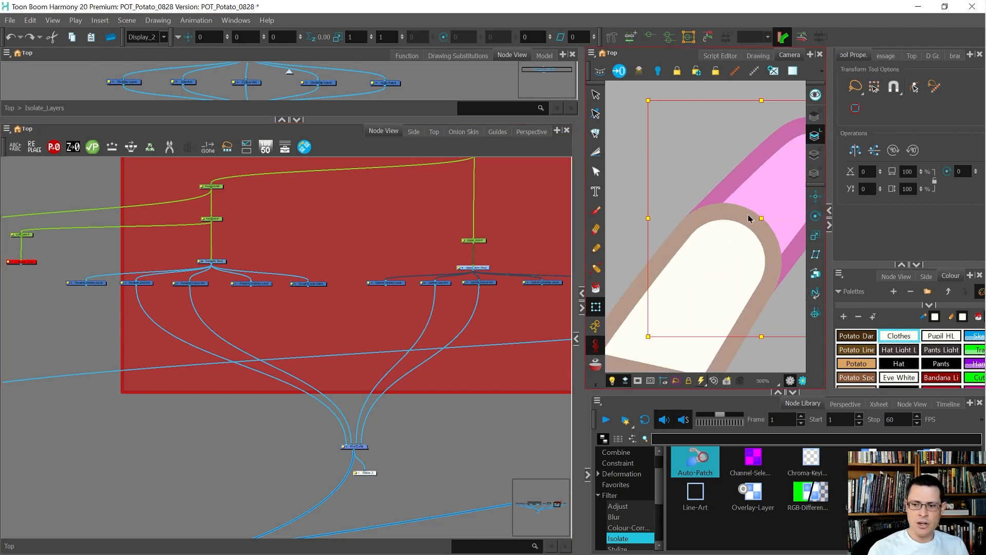
scroll(712, 203, down, 1)
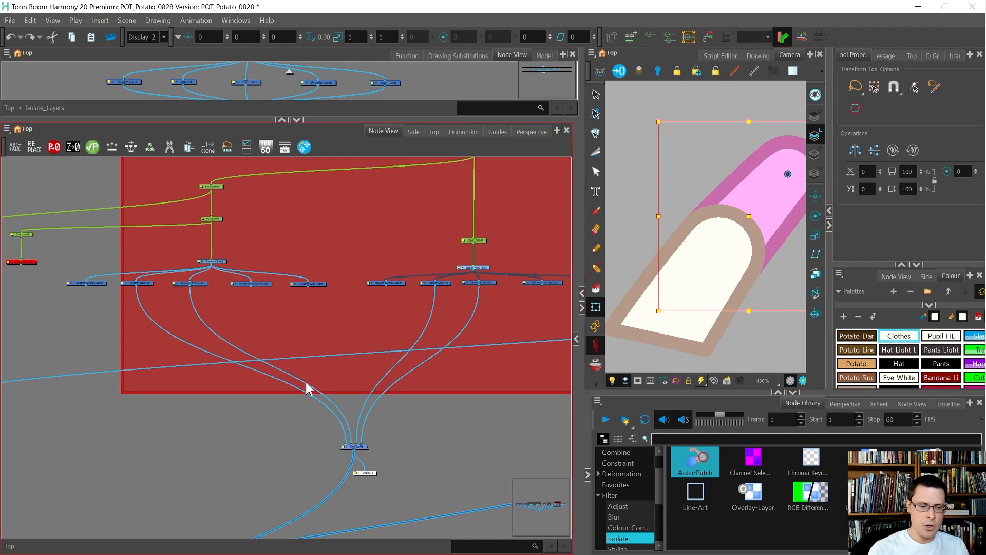
Find the Cutter node in the library and insert it on the cable between Forearm_Line-Art and Arm_Comp
scroll(185, 301, up, 2)
click(184, 301)
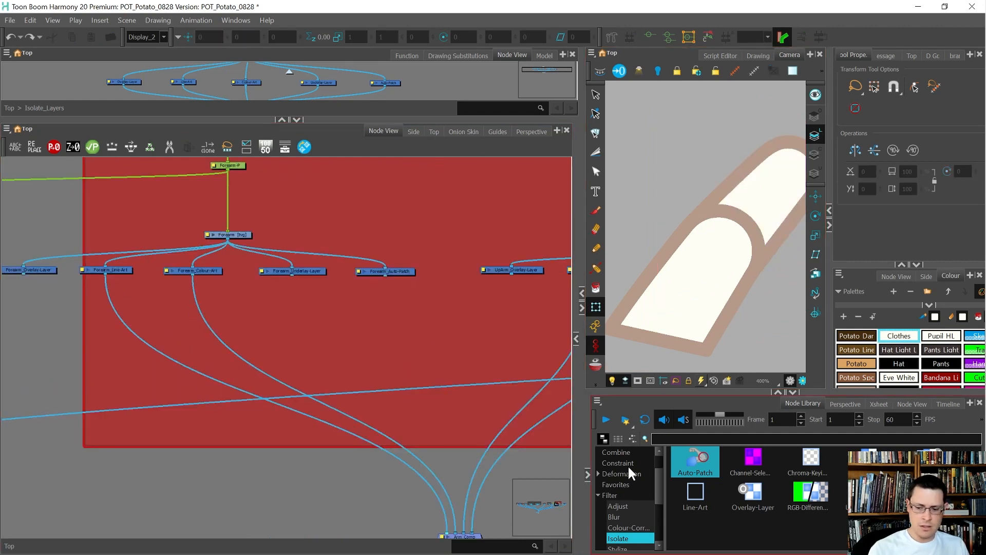
click(719, 439)
text(cutter)
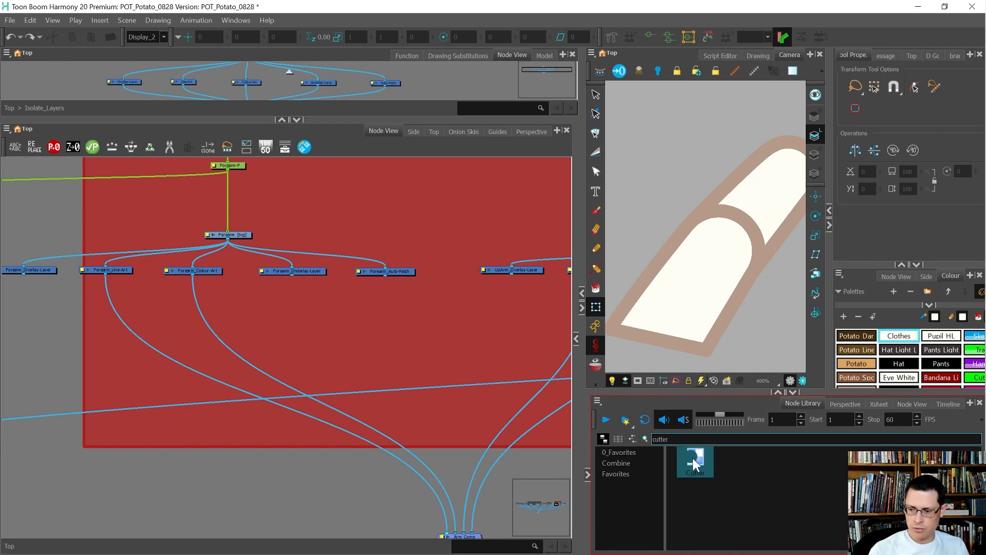
drag(692, 456, 116, 359)
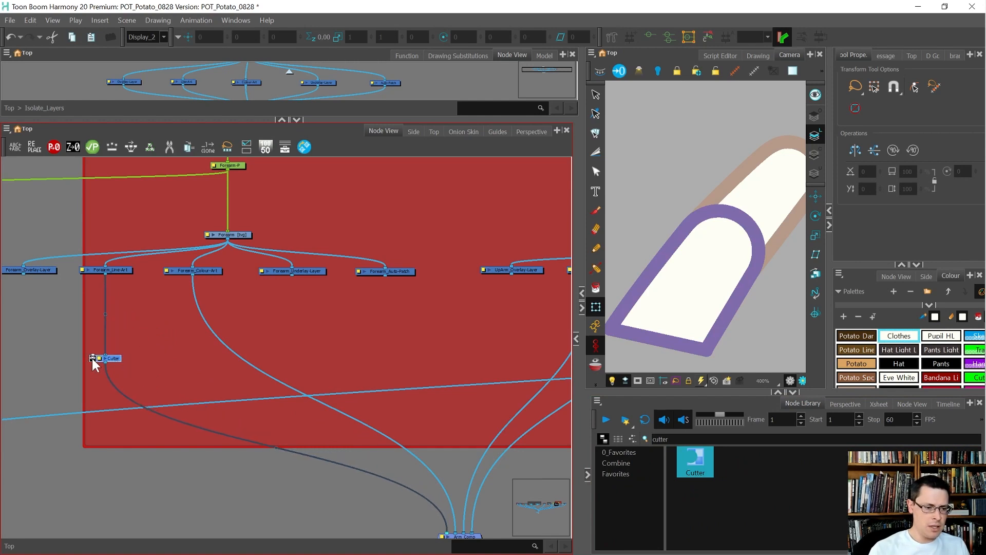
click(142, 343)
Connect UpArm_Colour-Art to the Cutter's matte input and widen the camera view
scroll(95, 332, down, 2)
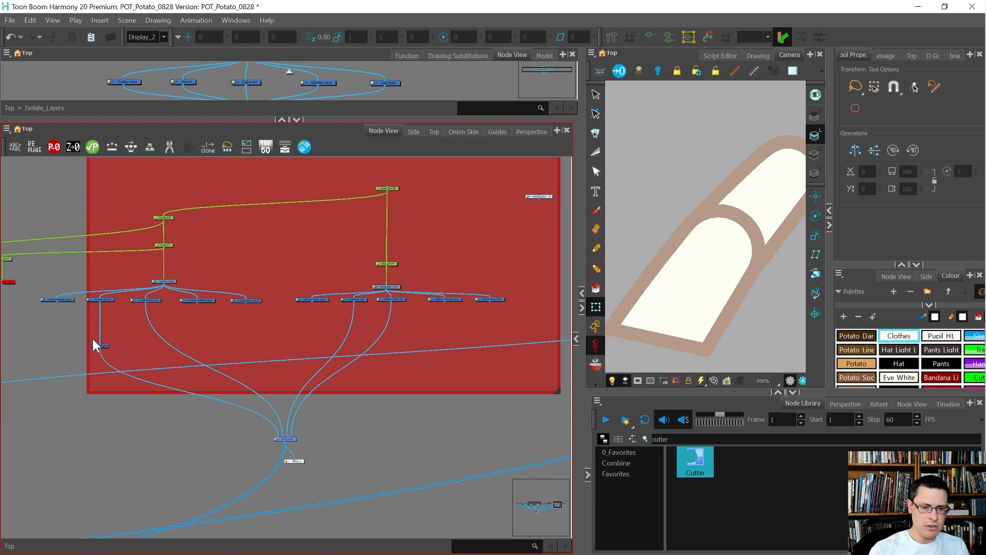
scroll(93, 340, up, 1)
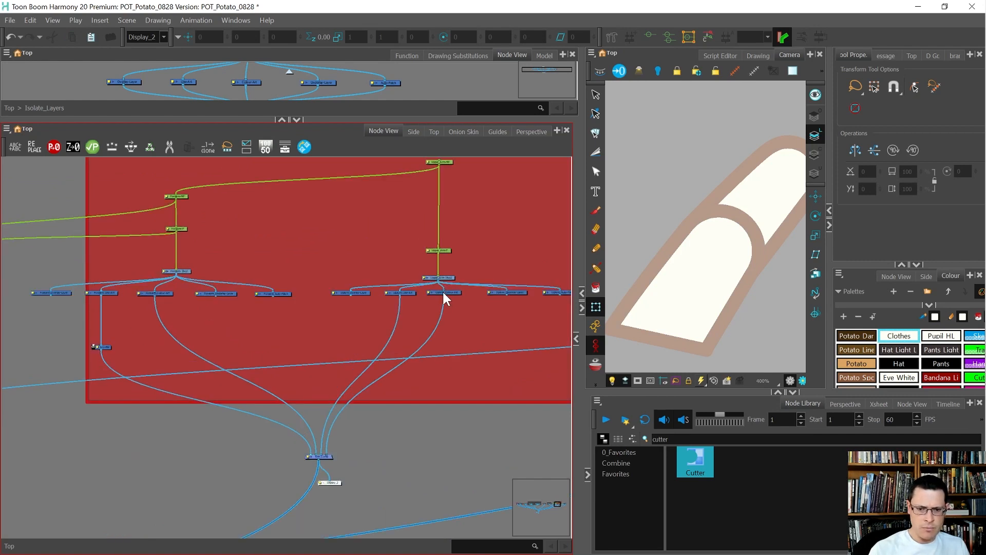
drag(445, 296, 94, 341)
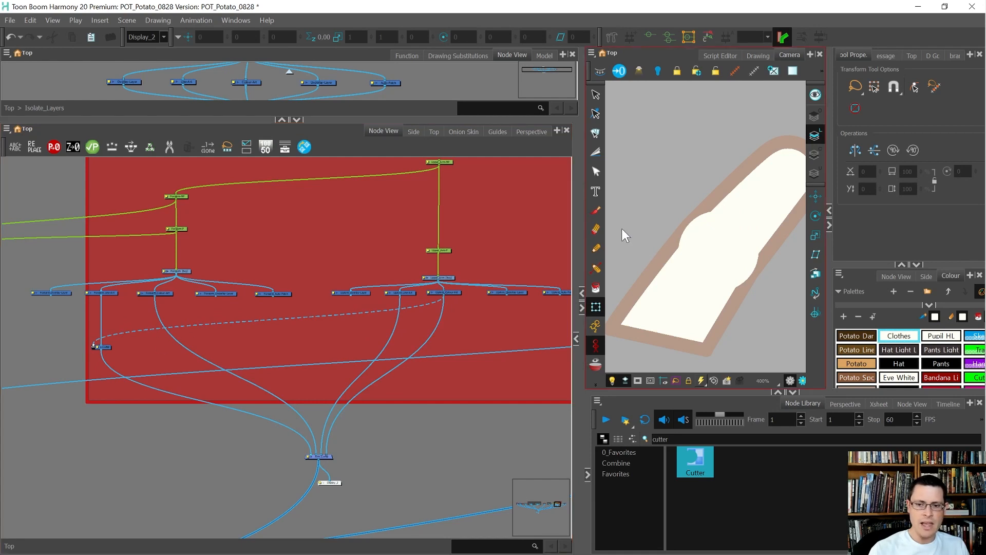
drag(578, 222, 508, 222)
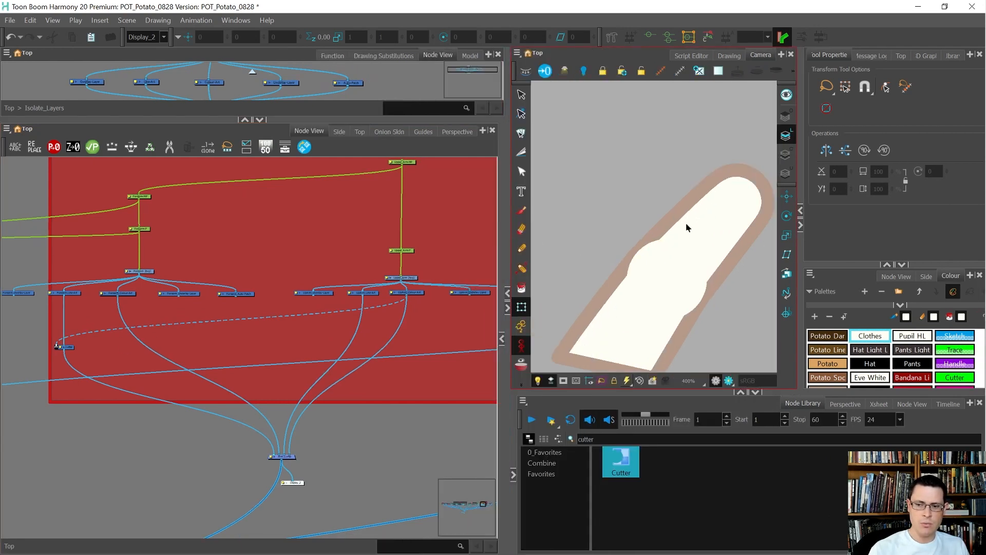
scroll(705, 309, up, 1)
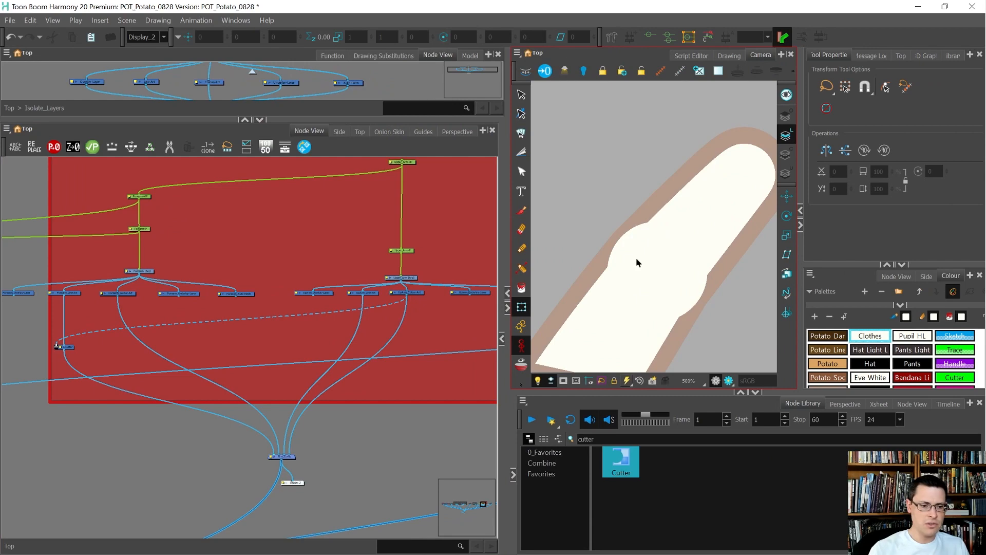
Open the Upper_Arm drawing for editing in the Drawing view and make Line Art its active art layer
scroll(434, 279, up, 5)
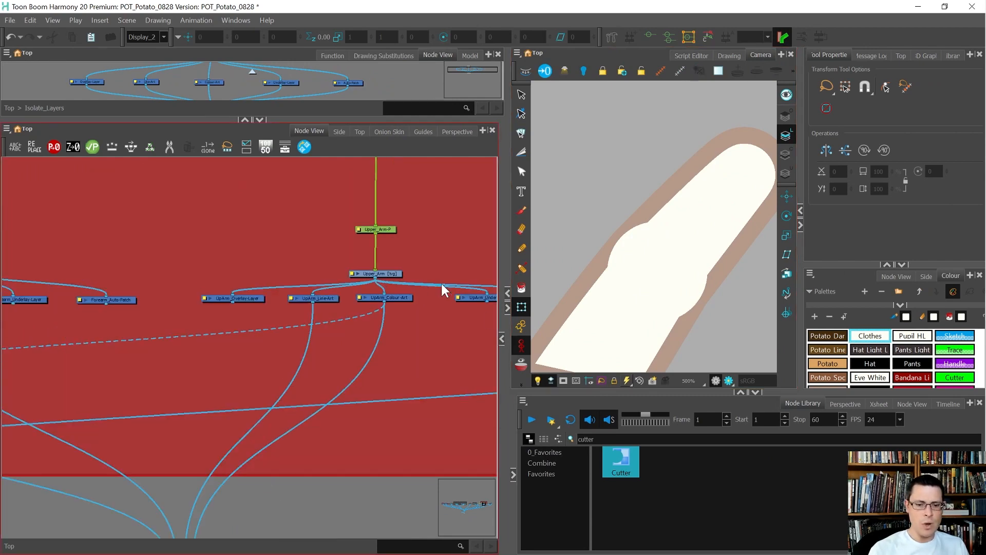
click(356, 273)
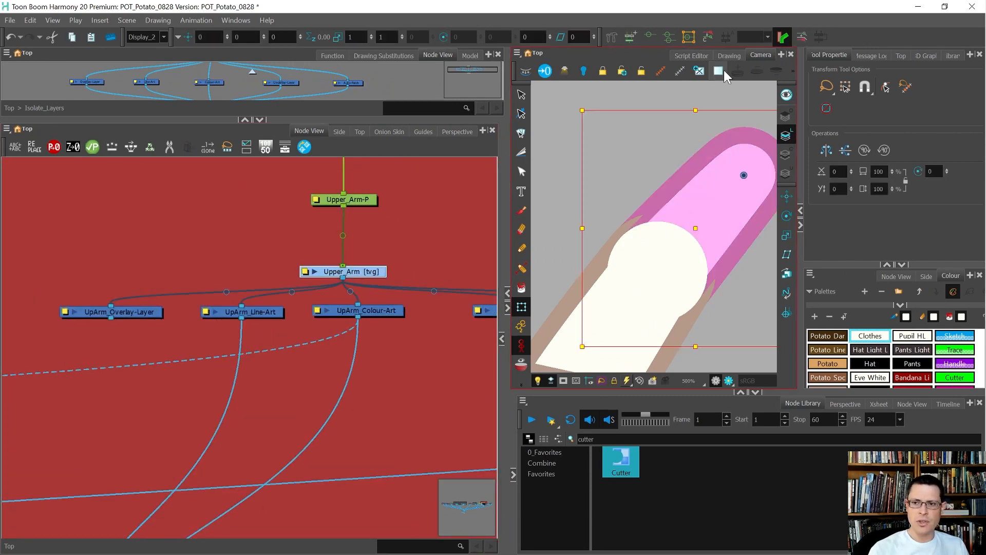
click(729, 55)
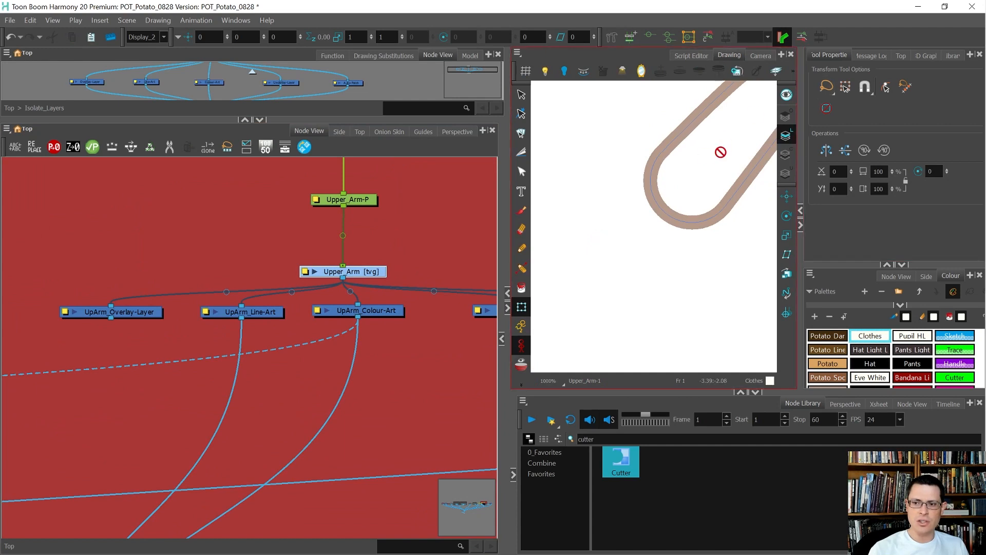
scroll(670, 199, down, 3)
scroll(735, 165, up, 2)
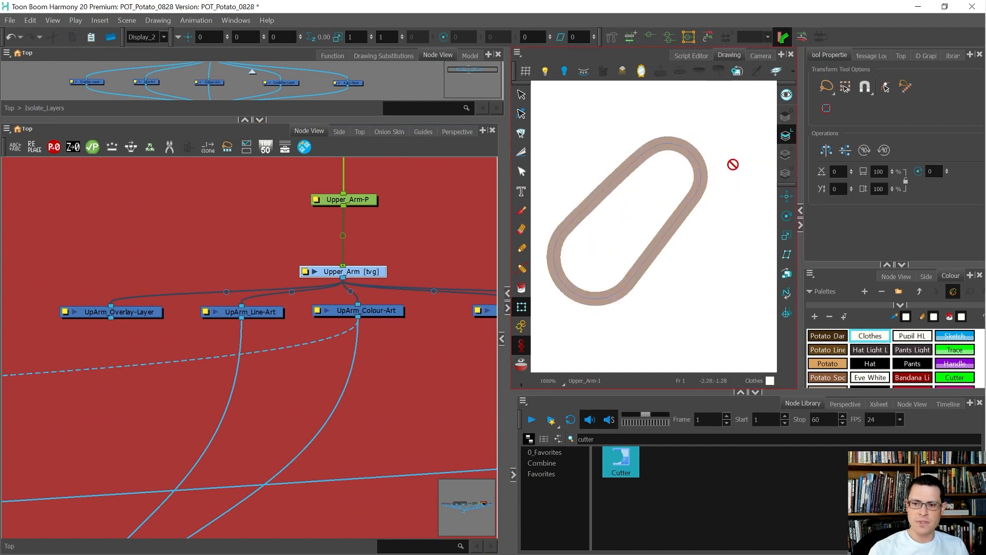
click(780, 154)
click(785, 135)
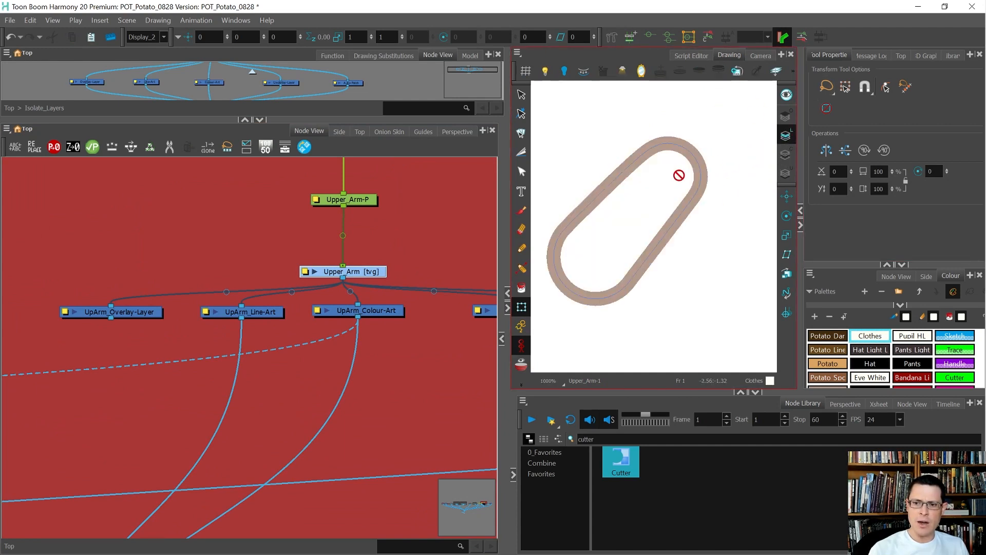
scroll(565, 227, up, 2)
scroll(565, 227, down, 3)
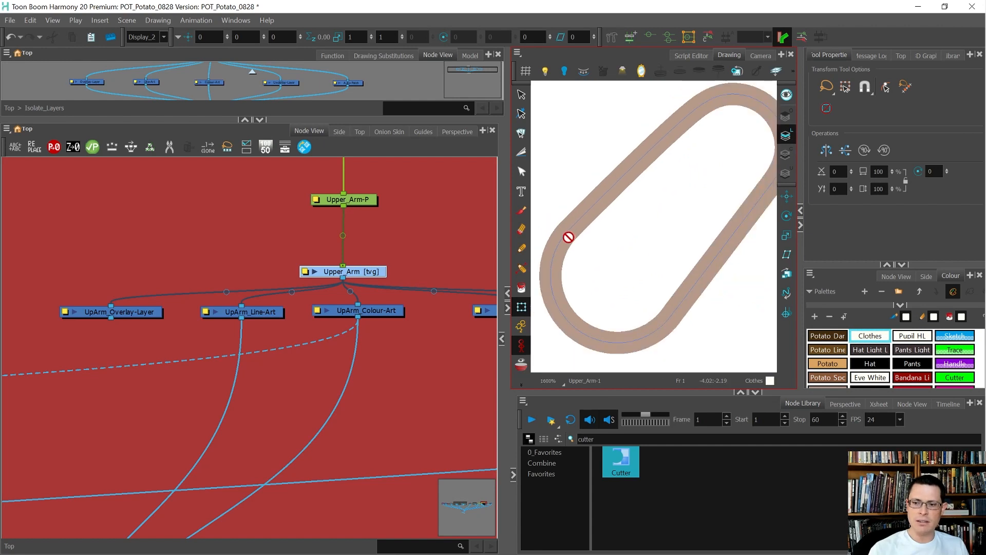
Try pulling a point on the Upper_Arm outline with the Contour Editor and undo the change
key(alt+s)
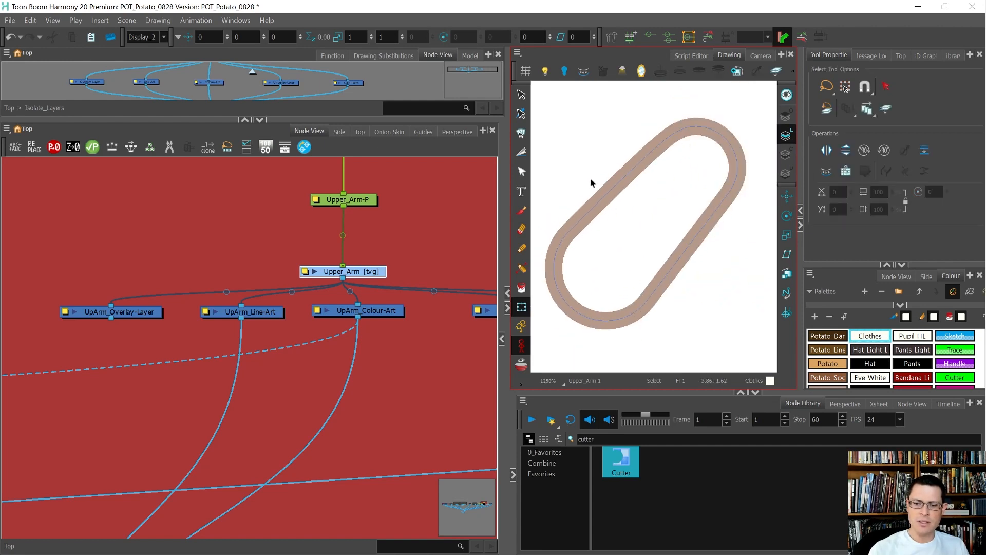
key(ctrl+a)
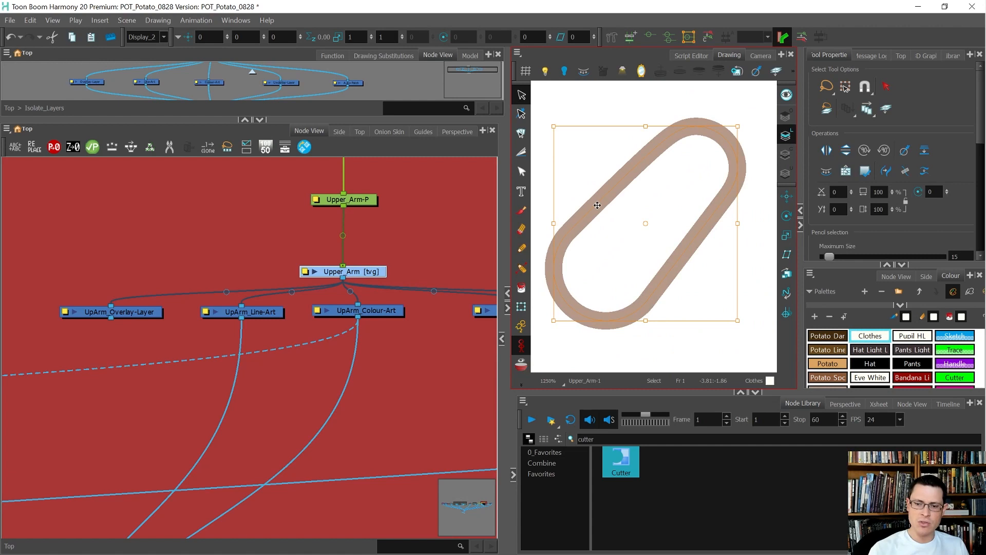
key(alt+q)
drag(598, 207, 579, 179)
key(ctrl+z)
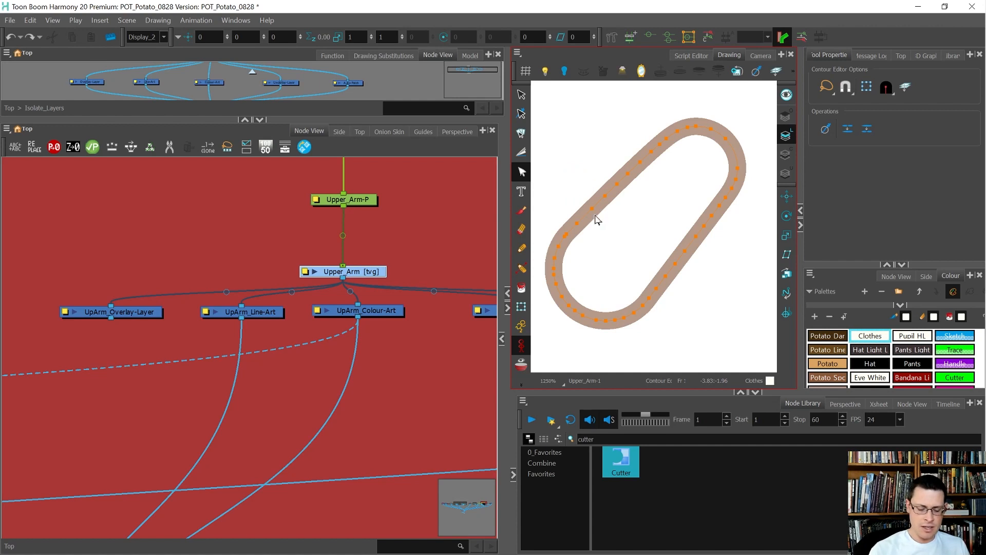
Try filling the area inside the Upper_Arm outline with the Trace colour on the Line Art layer, and remove that fill
key(alt+i)
click(957, 350)
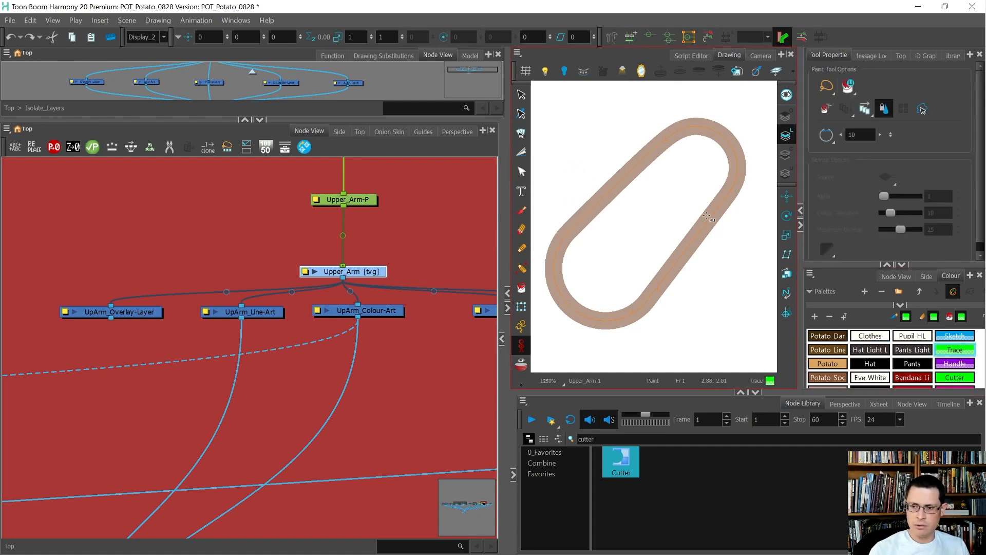
click(678, 214)
key(alt+s)
click(666, 211)
key(ctrl+x)
key(ctrl+v)
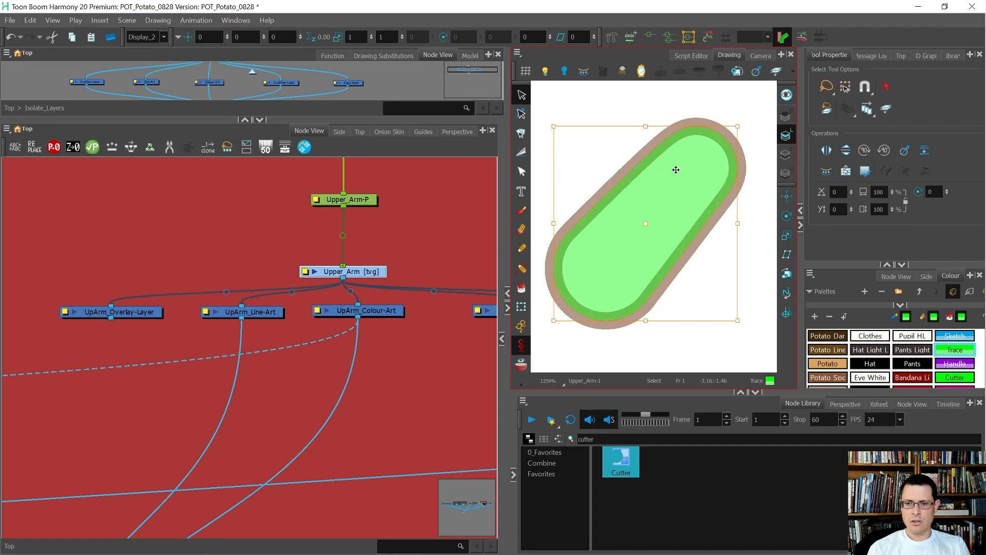
key(Delete)
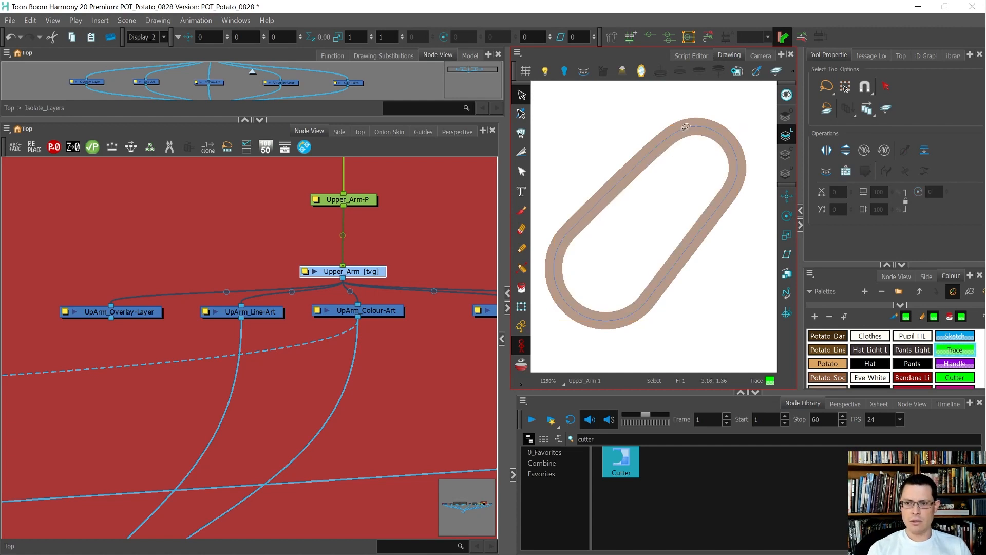
Return to the Camera view and select Forearm_Line-Art to examine where its outline is cut at the elbow
click(760, 54)
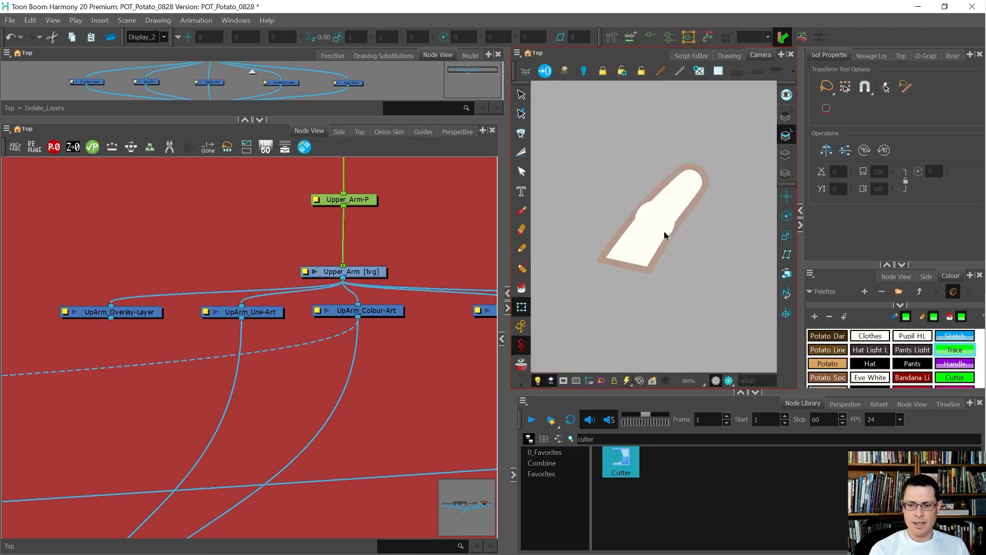
click(334, 342)
scroll(387, 317, down, 5)
scroll(308, 321, up, 3)
scroll(98, 334, up, 3)
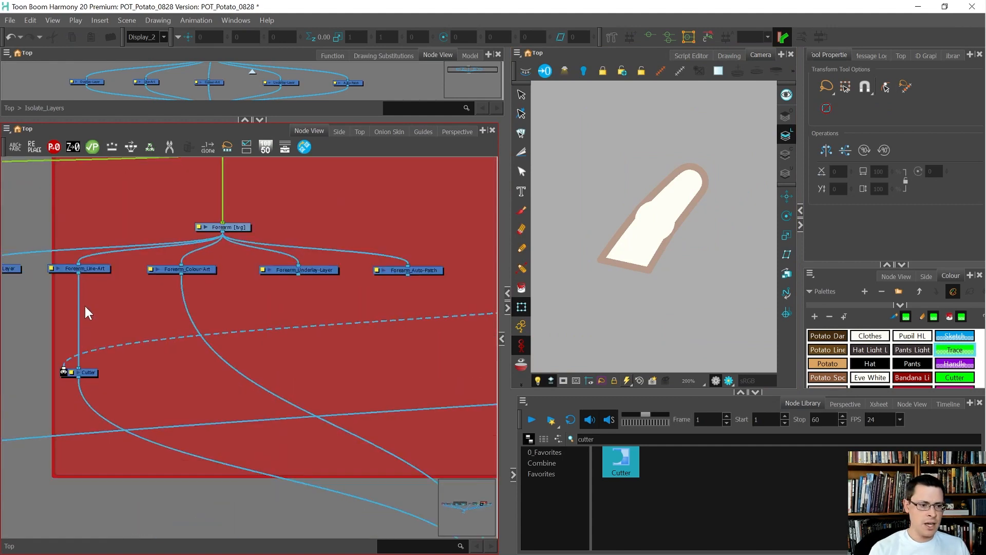
click(98, 269)
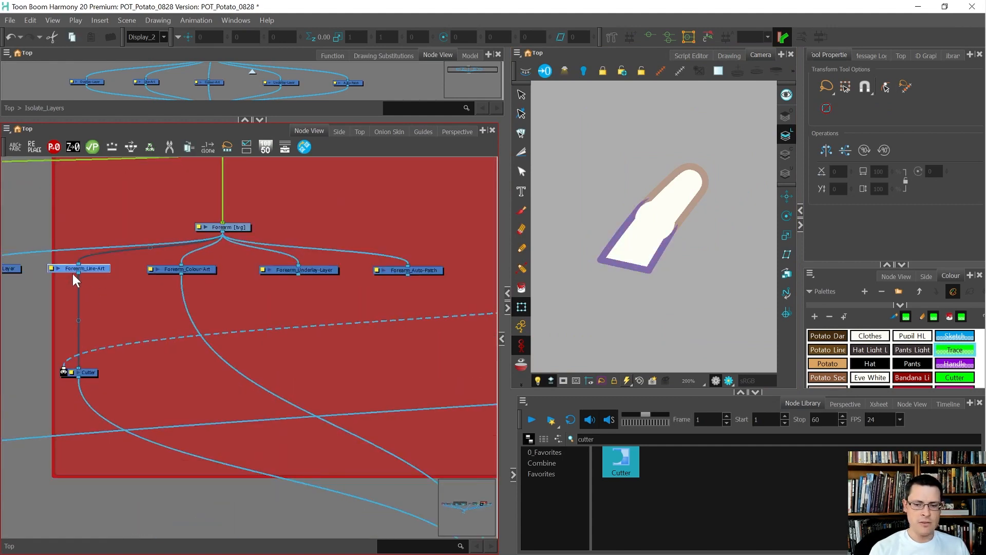
scroll(738, 173, up, 2)
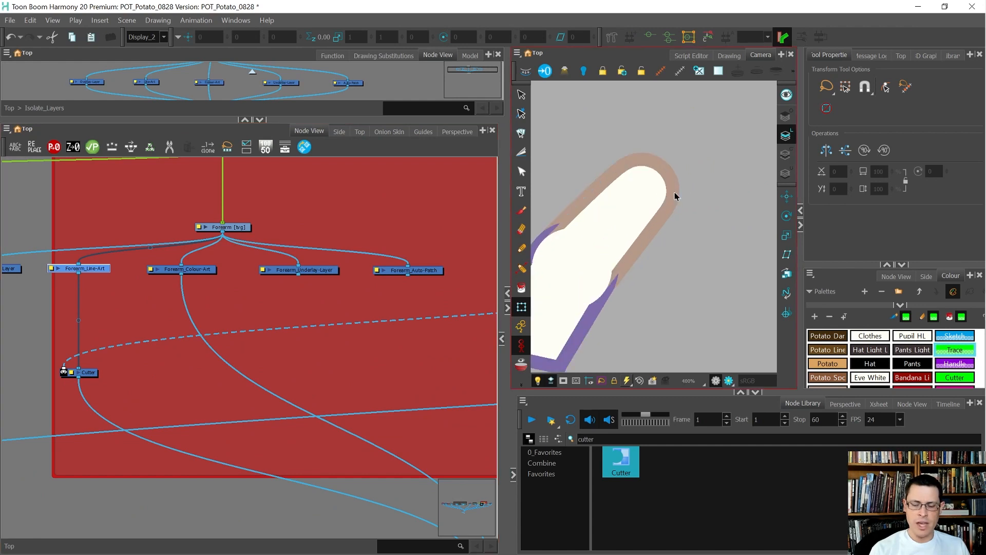
scroll(676, 196, down, 1)
scroll(544, 232, up, 1)
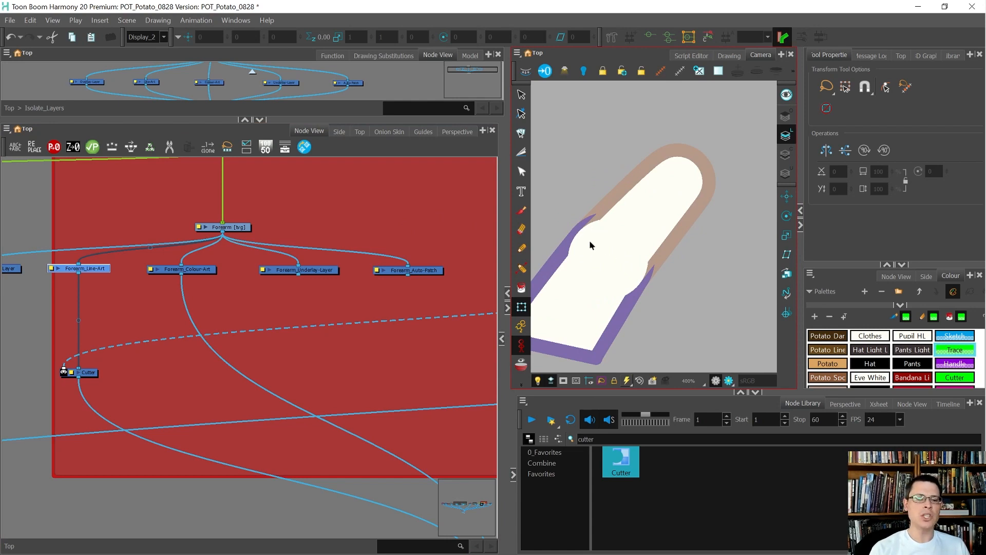
Select the upper arm in the Camera view and inspect its edges where they overlap the forearm outline
click(130, 304)
click(639, 194)
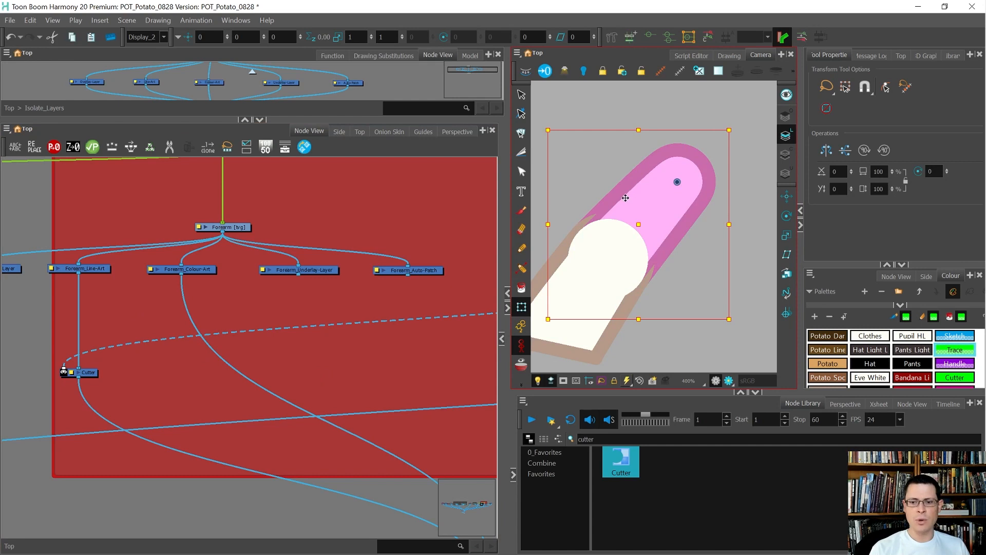
scroll(617, 204, up, 1)
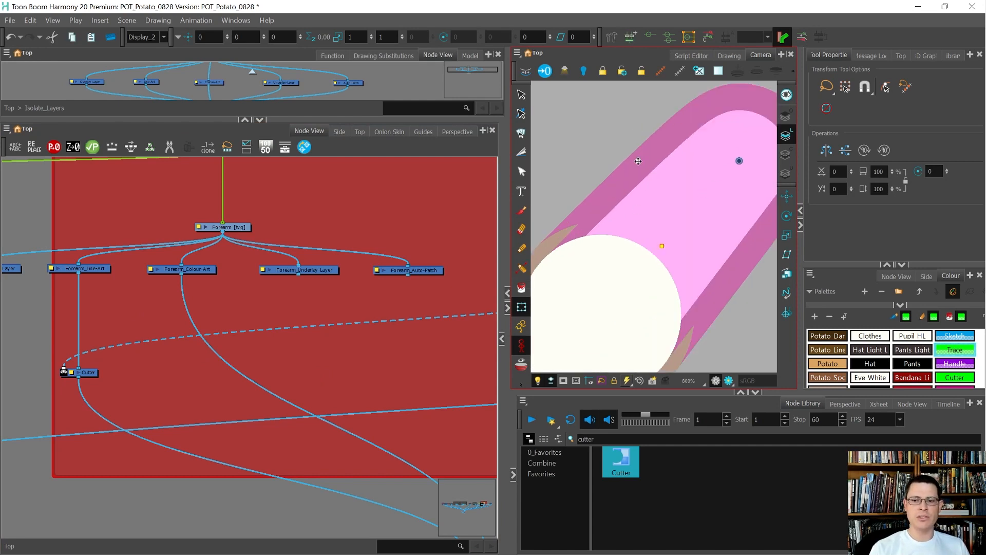
Add a Display node fed by UpArm_Line-Art and set the scene preview to Display_3
scroll(97, 359, down, 3)
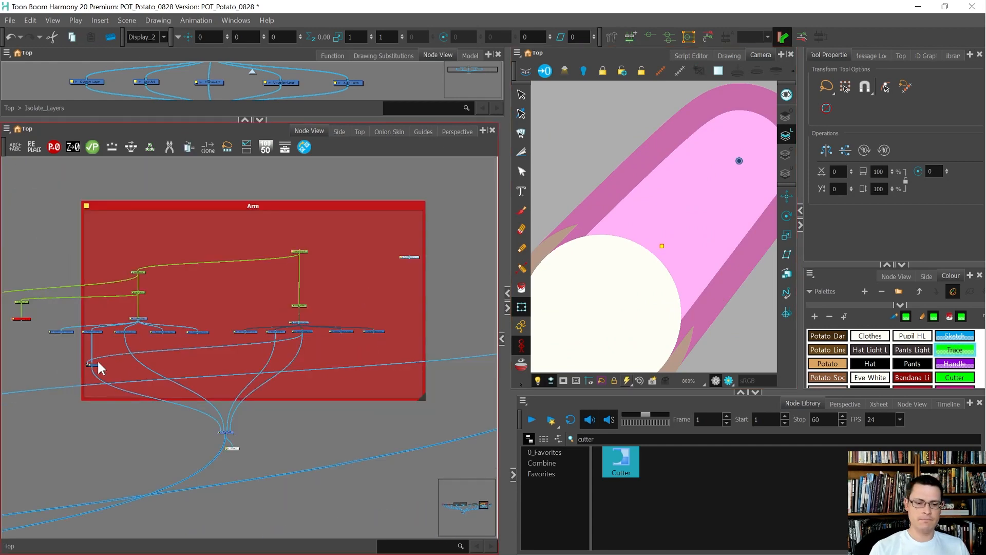
scroll(318, 335, up, 3)
scroll(373, 341, up, 3)
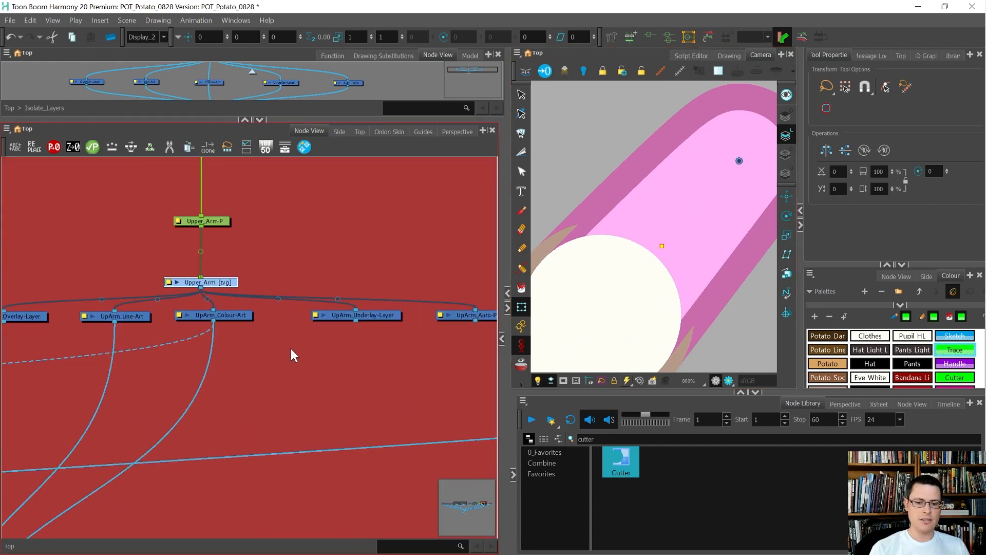
scroll(283, 351, down, 1)
click(315, 362)
key(ctrl+i)
drag(343, 356, 114, 358)
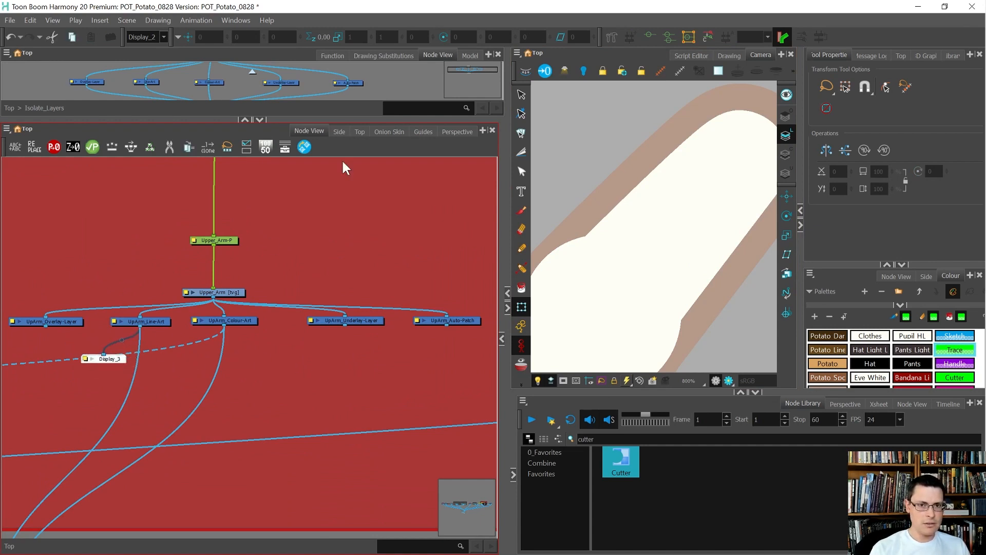
click(153, 40)
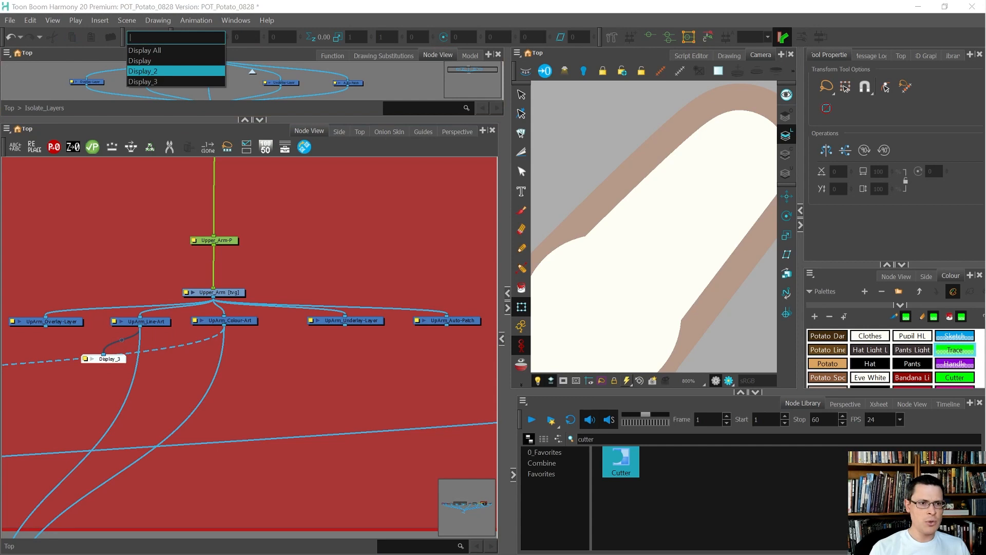
click(169, 78)
click(188, 381)
click(646, 215)
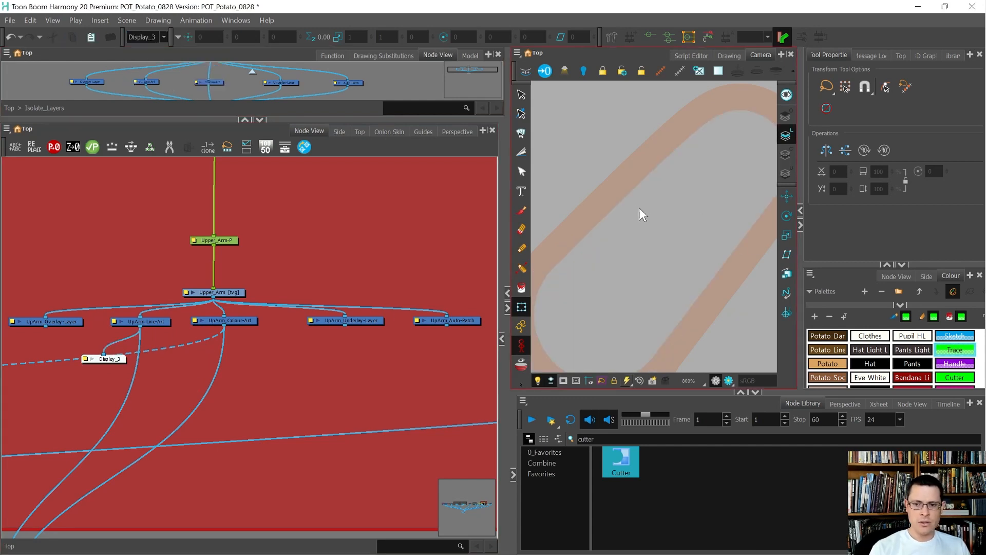
Reconnect Display_3 to UpArm_Colour-Art and on to UpArm_Auto-Patch to compare the shapes of the two layers
click(279, 352)
drag(118, 356, 261, 353)
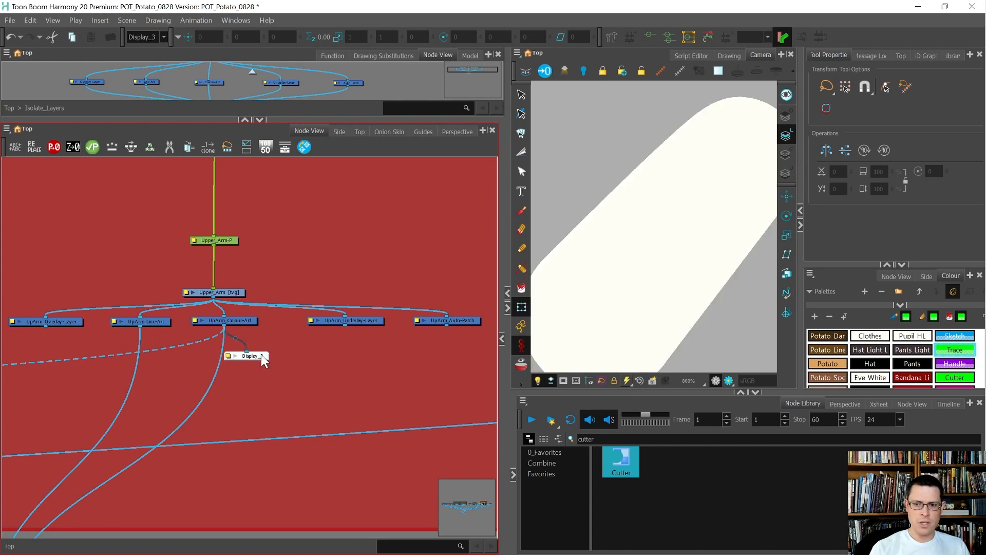
mouse_move(261, 353)
mouse_down()
mouse_move(464, 344)
mouse_move(253, 354)
mouse_up()
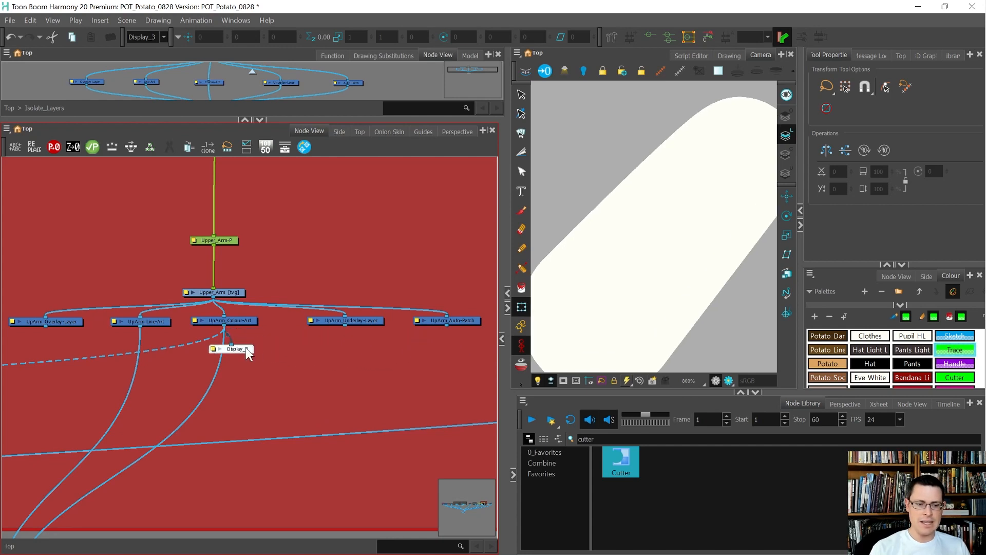
drag(253, 353, 471, 354)
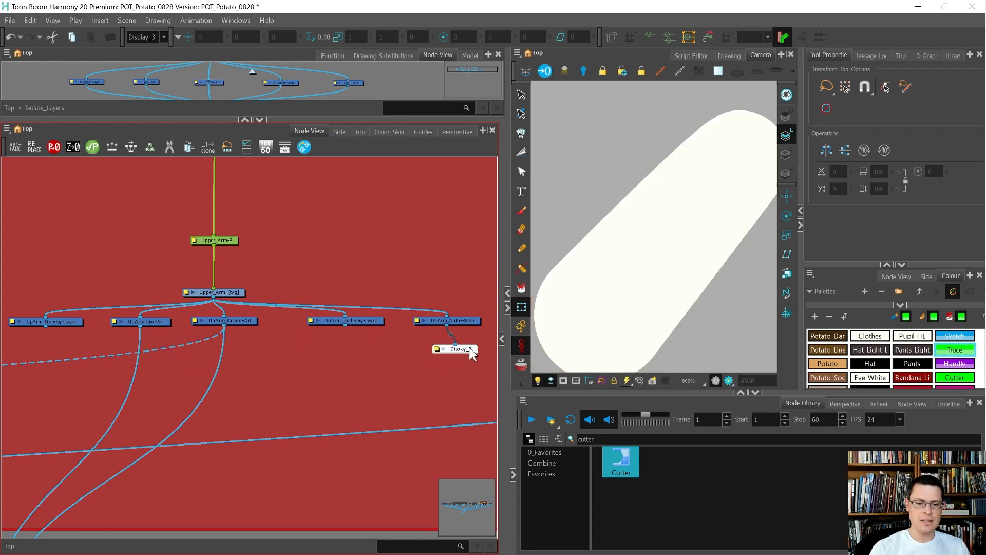
drag(471, 353, 461, 365)
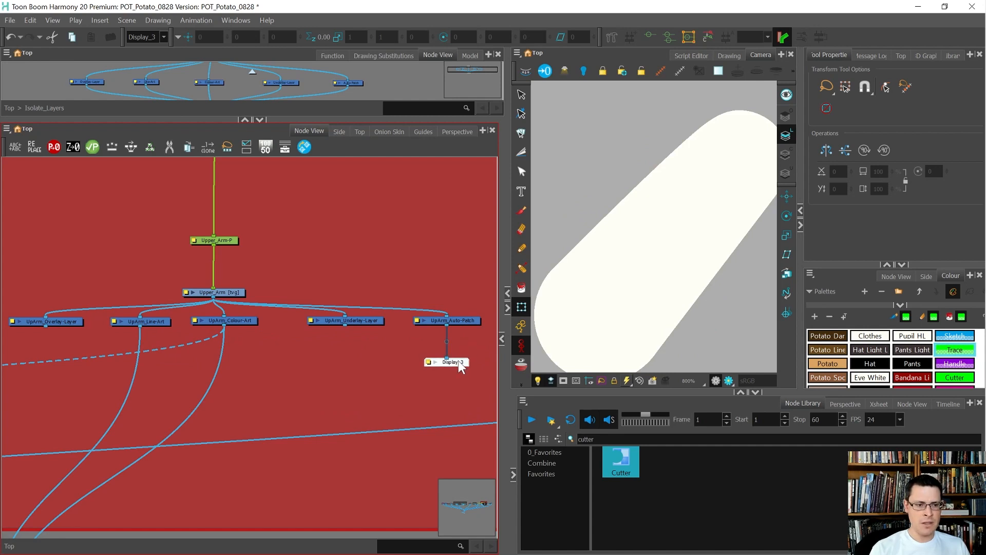
Switch the scene preview back to Display_2 and delete the Display_3 node
click(164, 36)
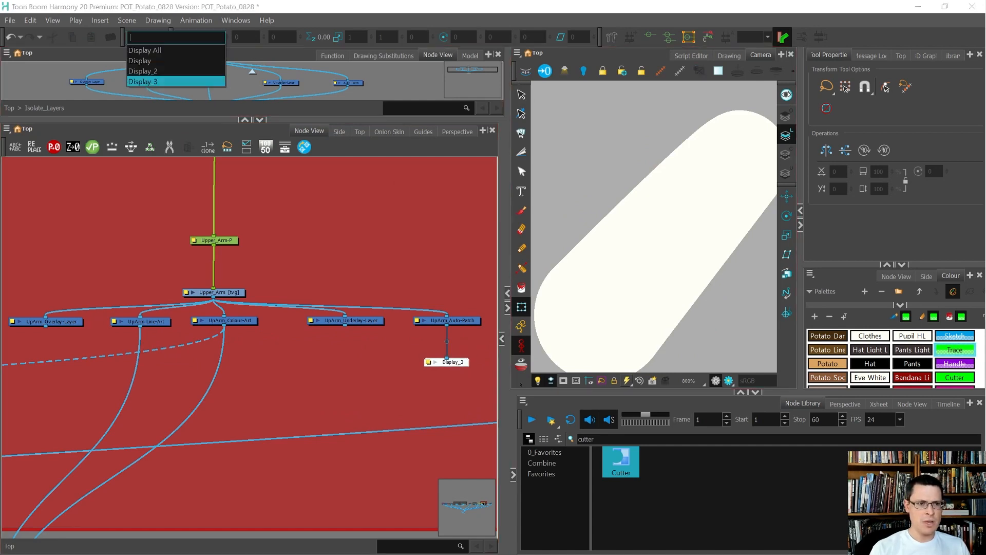
click(162, 71)
click(446, 362)
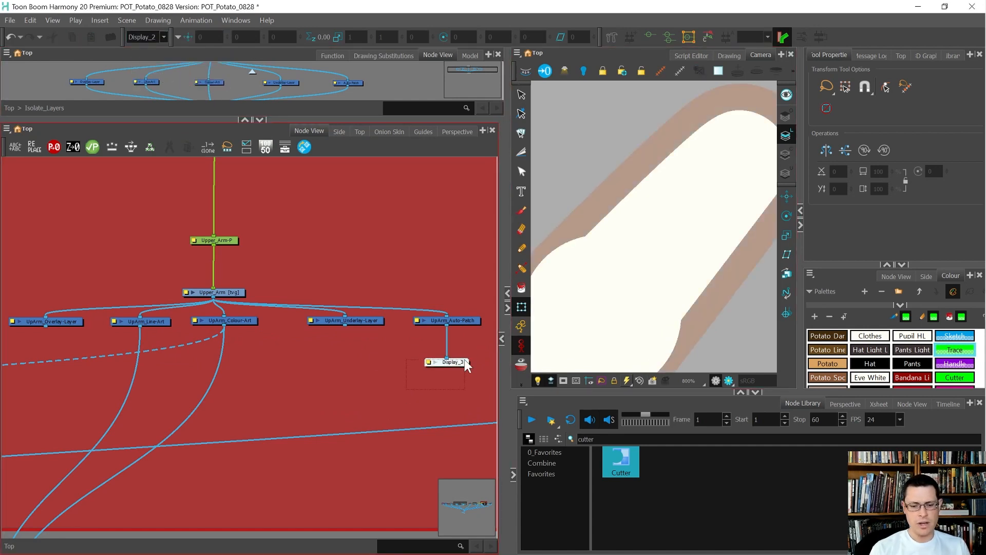
key(Delete)
Replace the Cutter's matte source by connecting UpArm_Auto-Patch to its matte input
scroll(457, 330, down, 3)
drag(456, 332, 49, 374)
scroll(73, 362, up, 2)
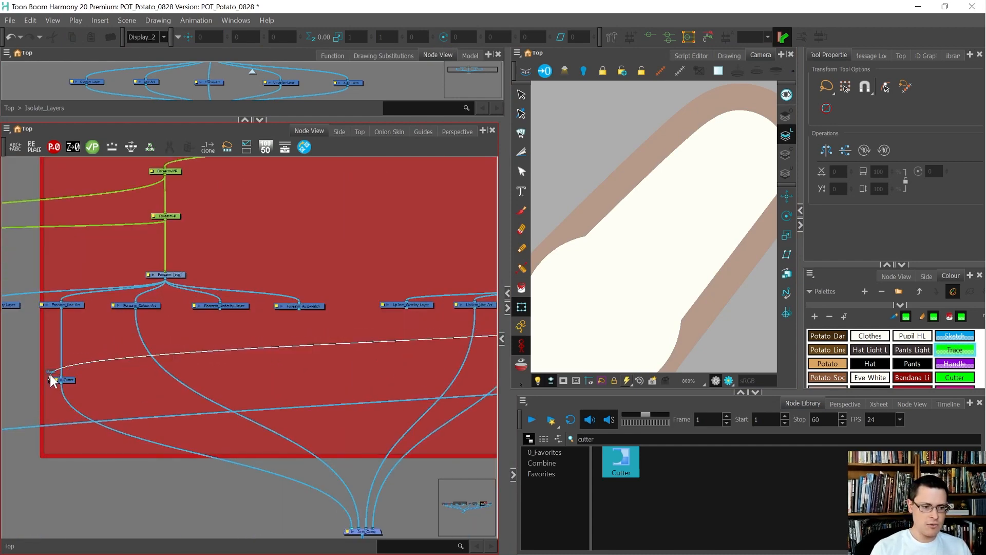
scroll(626, 231, down, 2)
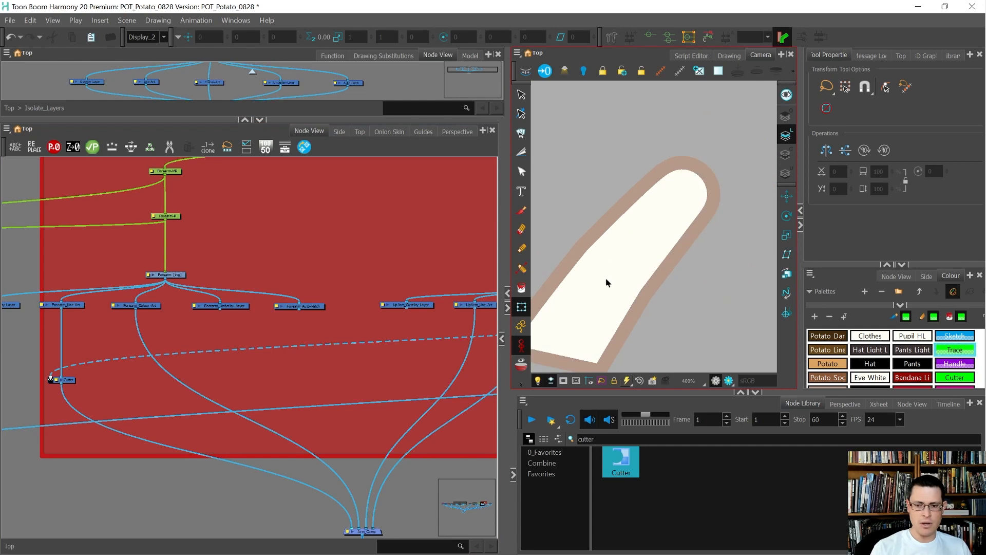
Test-rotate the forearm in the Camera view to check the elbow outline, and undo the rotation
drag(589, 332, 631, 343)
key(ctrl+z)
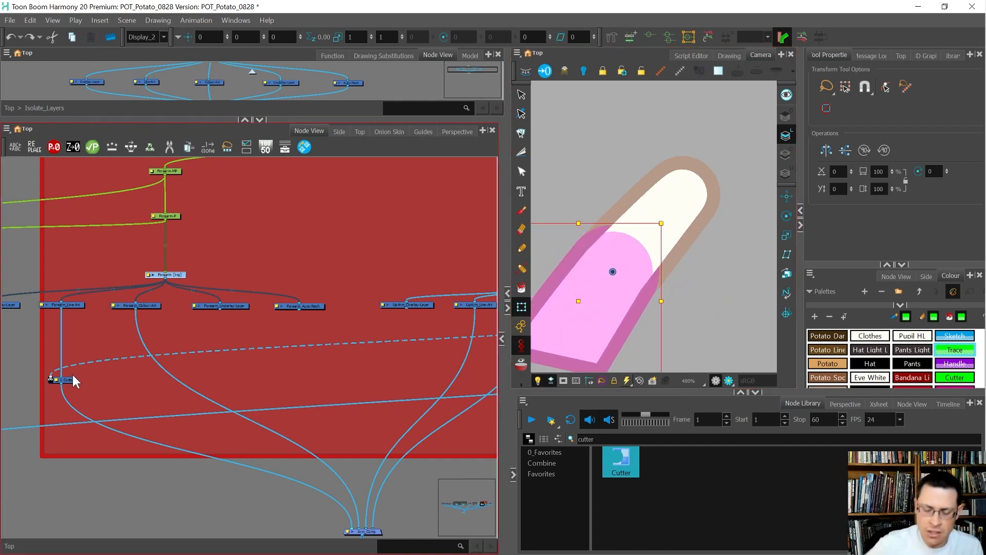
click(686, 198)
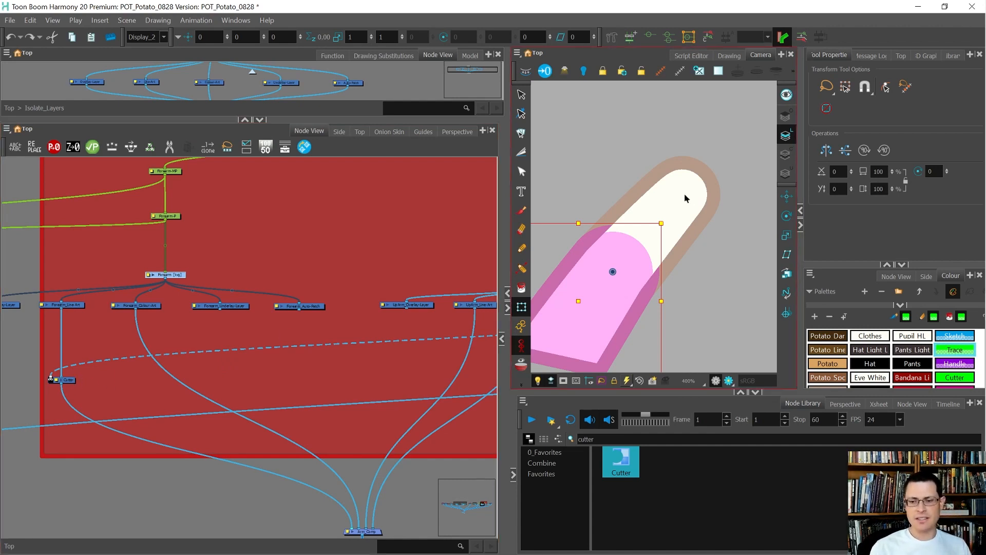
scroll(685, 198, down, 2)
drag(685, 293, 709, 203)
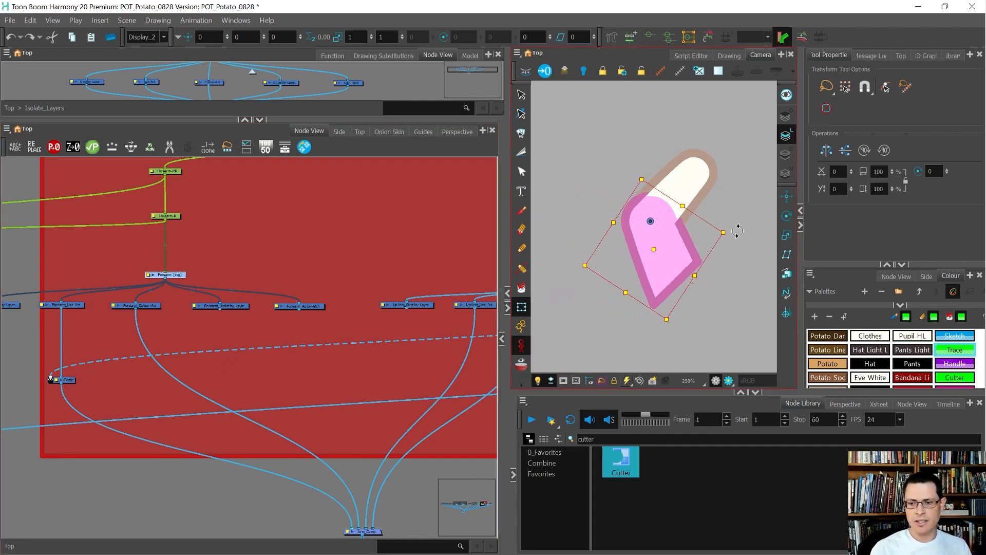
scroll(675, 209, up, 4)
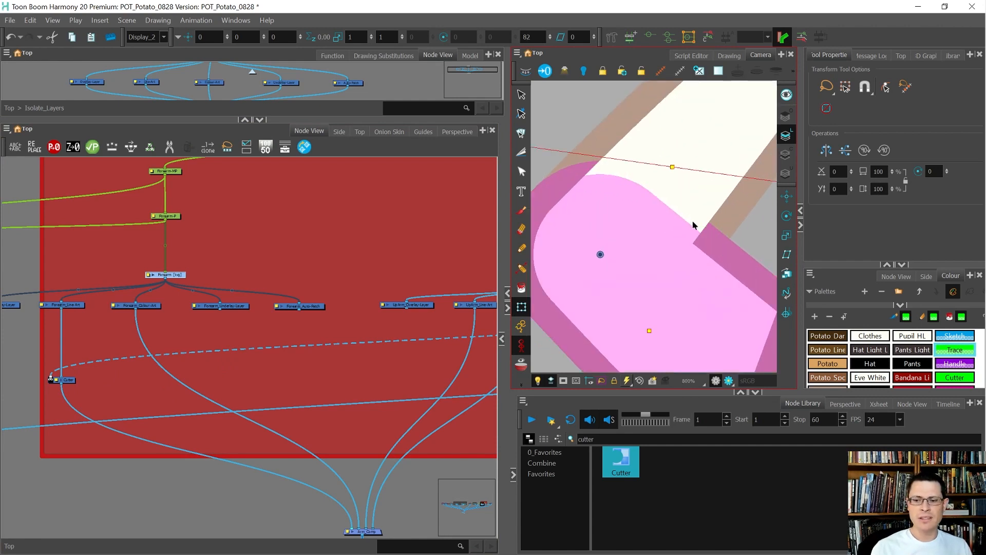
scroll(673, 237, down, 4)
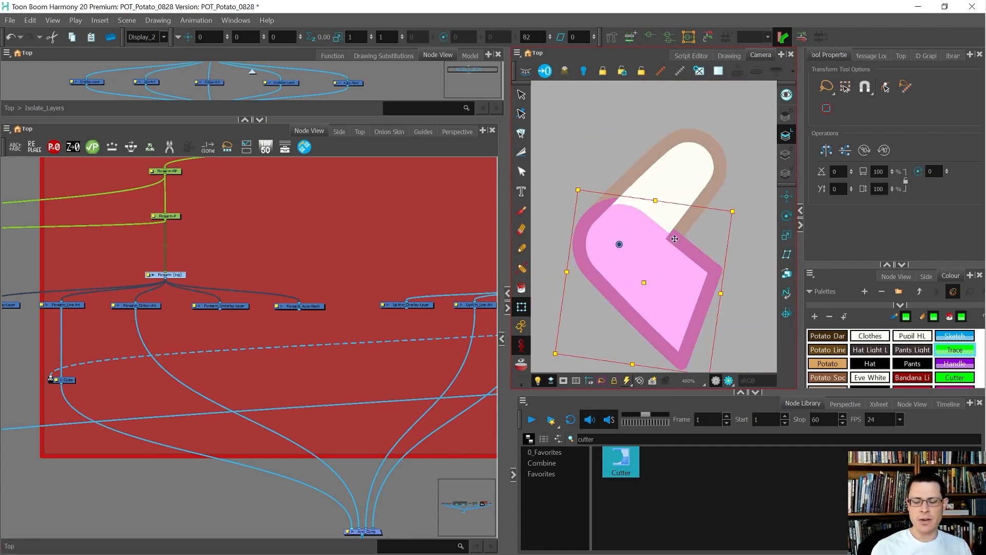
scroll(673, 236, up, 2)
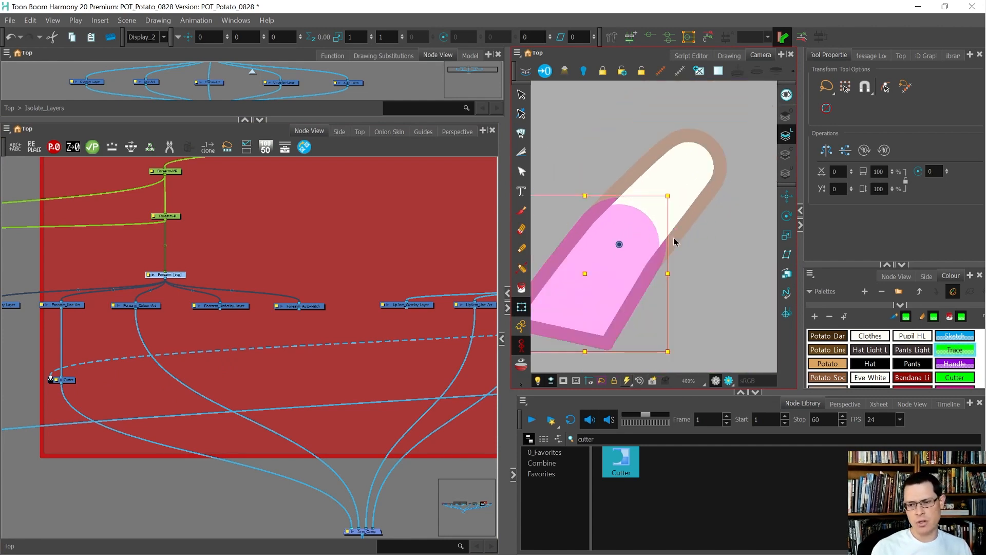
Select Forearm_Line-Art in the Node View to highlight its outline and save the scene
click(159, 333)
scroll(161, 341, down, 1)
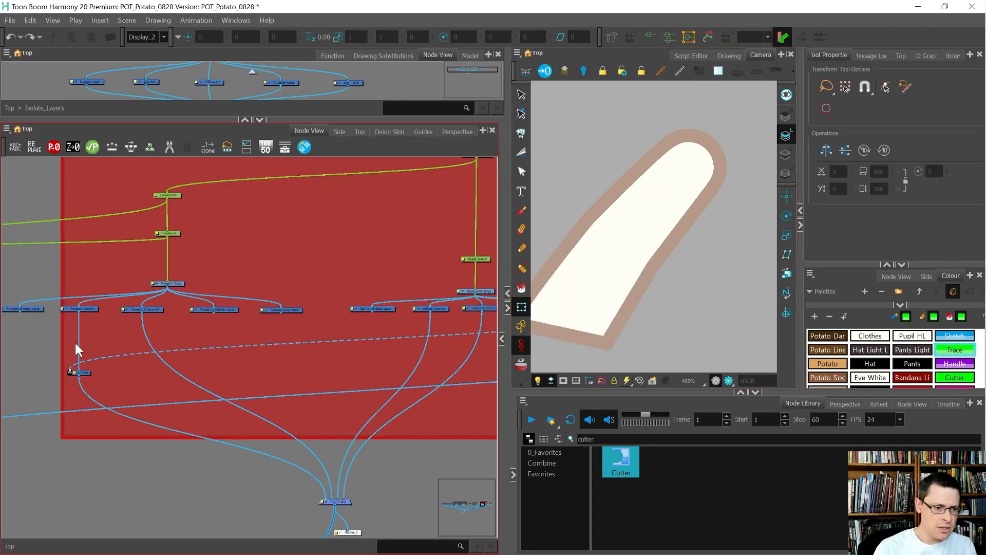
click(91, 307)
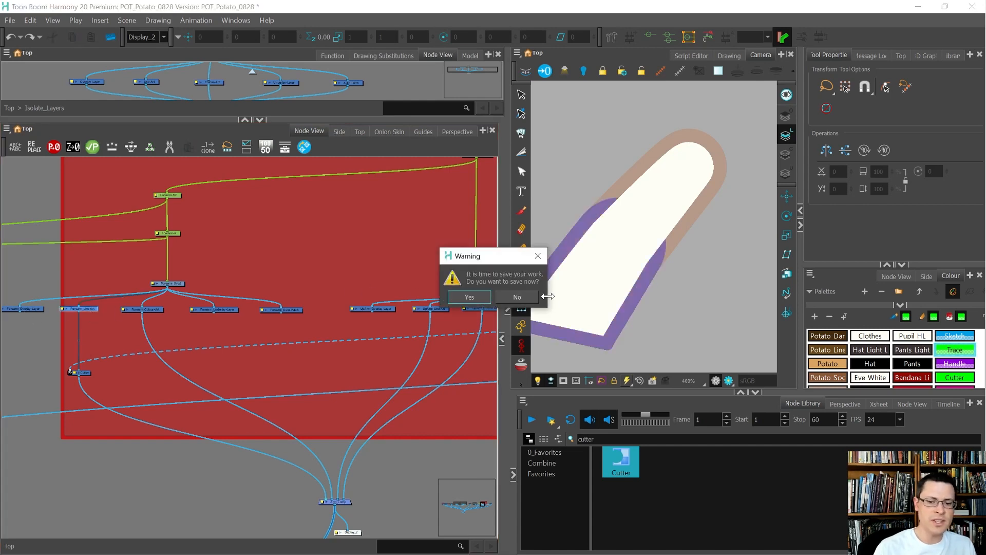
click(470, 297)
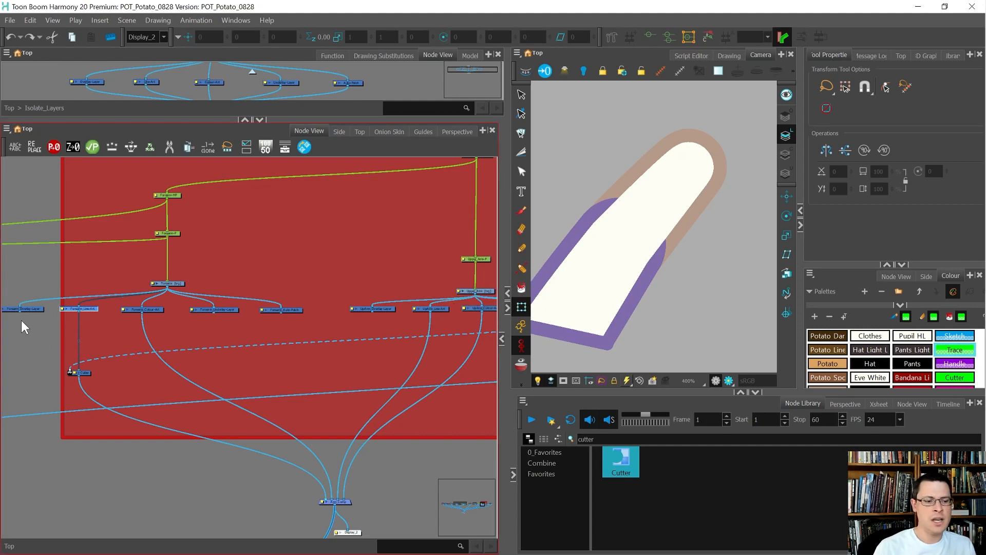
Select the Forearm_Overlay-Layer node and examine the forearm in the Camera view
scroll(19, 318, up, 2)
click(62, 312)
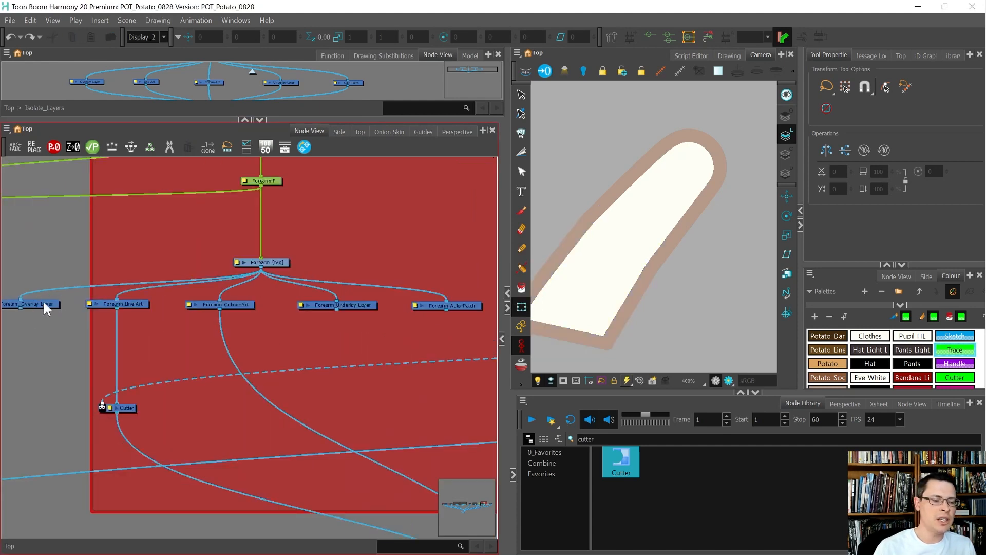
click(46, 303)
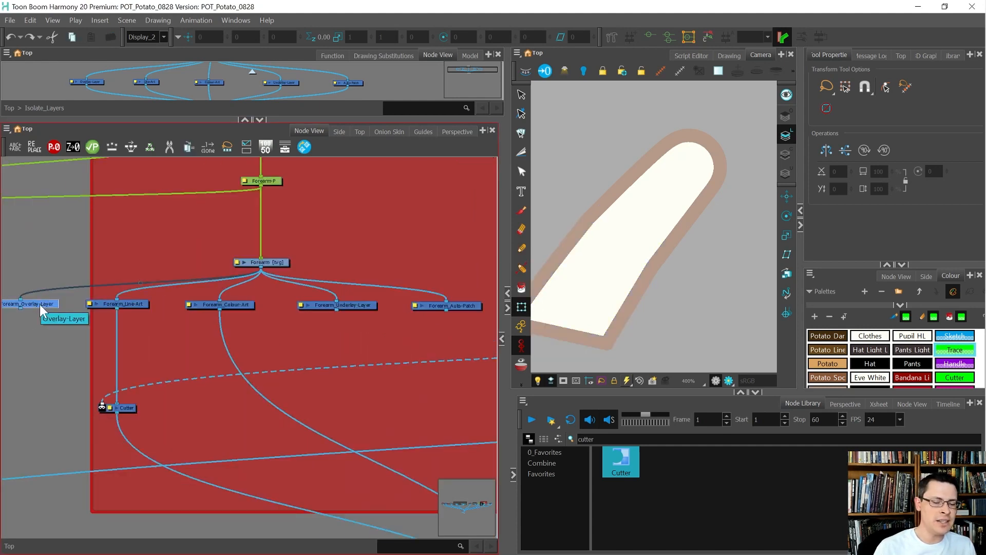
click(655, 220)
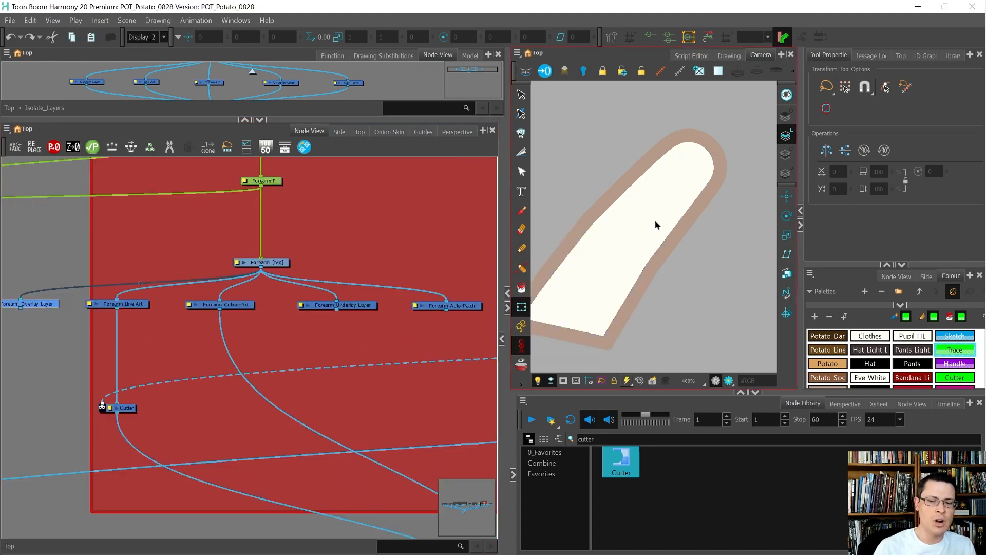
Select the Forearm_Line-Art and Forearm_Overlay-Layer nodes alternately to compare the highlighted forearm outline in the Camera view
click(280, 263)
click(138, 303)
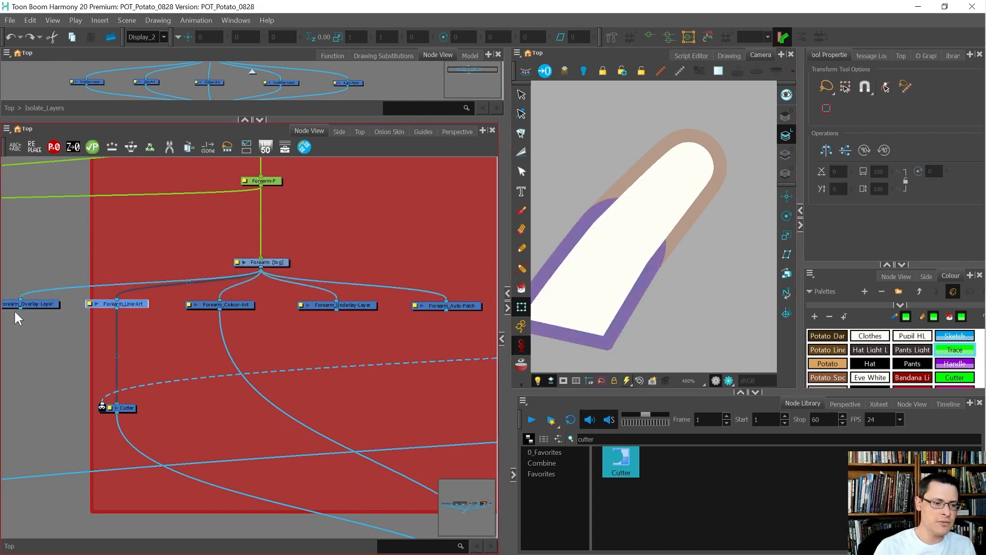
click(31, 304)
click(134, 303)
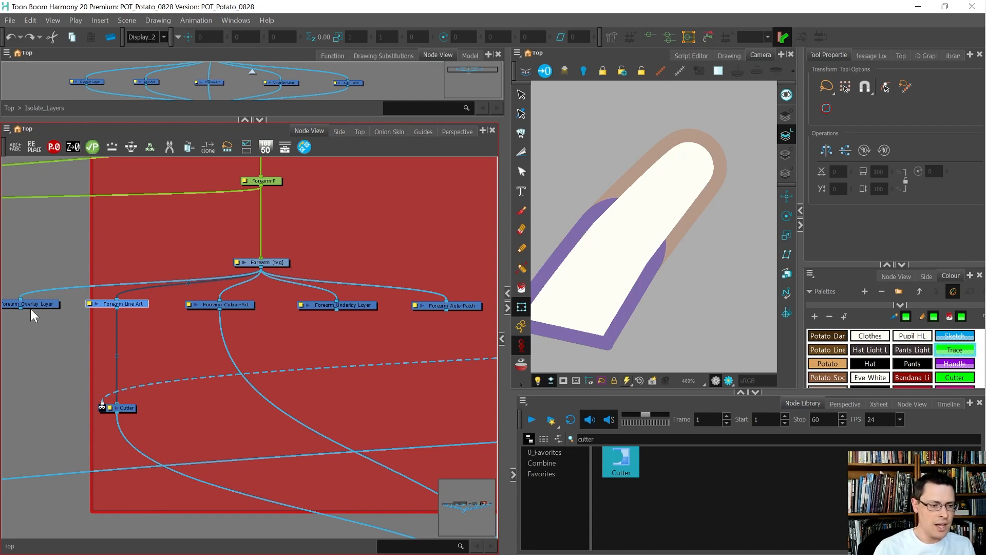
Connect the Forearm_Overlay-Layer node's output to the Arm_Comp composite
drag(20, 306, 281, 440)
scroll(40, 261, down, 4)
Add a waypoint to the Forearm_Overlay-Layer cable and position it below that node so the cable runs clear of the Cutter
click(141, 356)
click(137, 357)
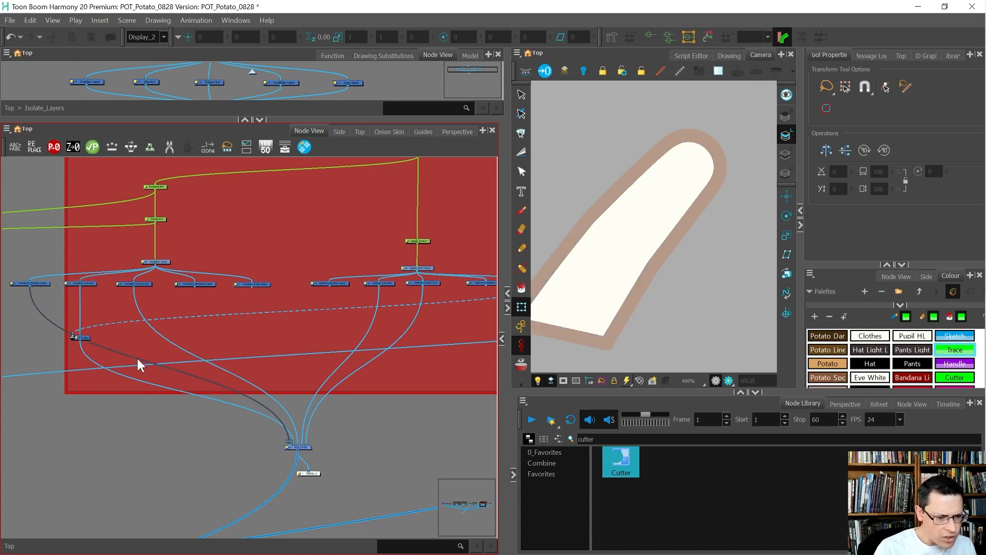
scroll(151, 366, up, 5)
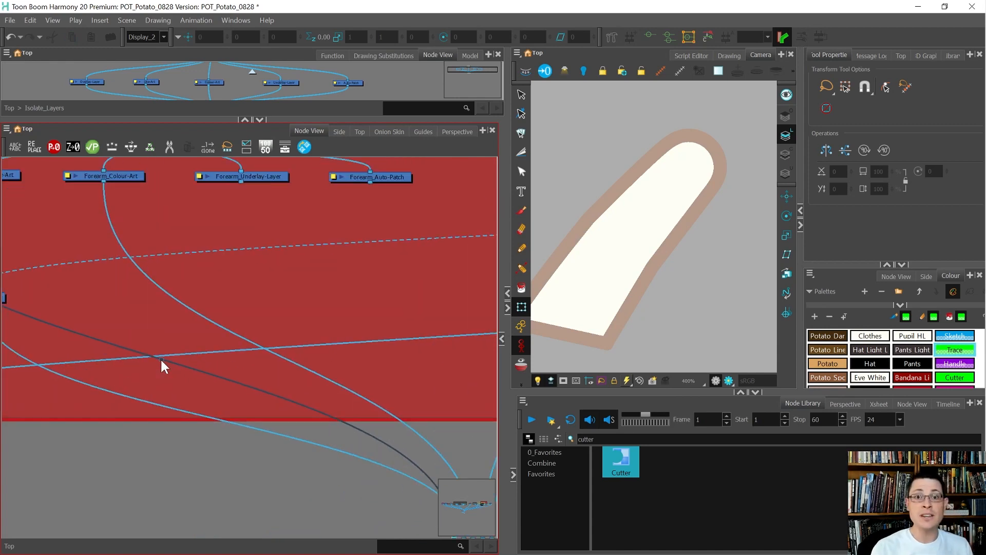
key(shift+w)
drag(187, 325, 148, 380)
scroll(221, 335, down, 6)
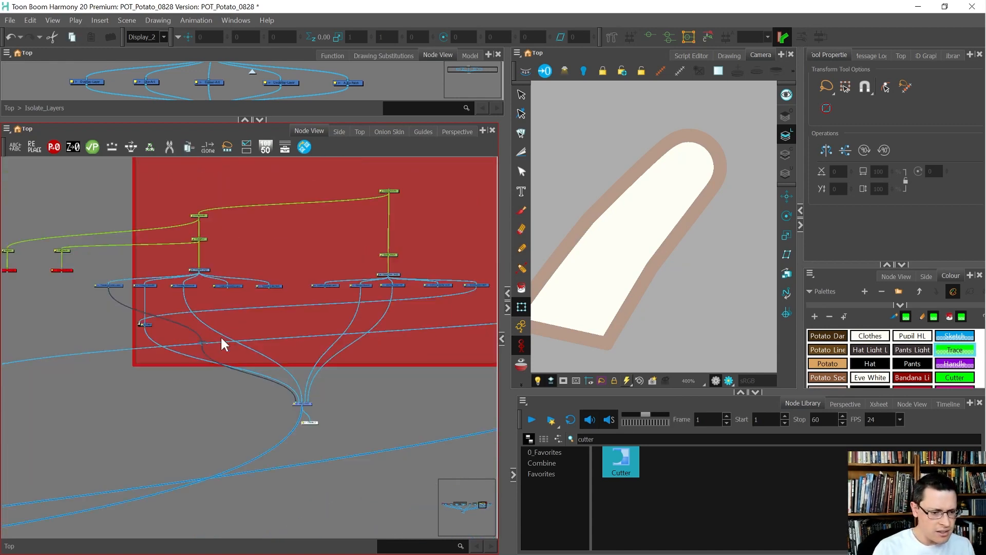
drag(134, 374, 129, 374)
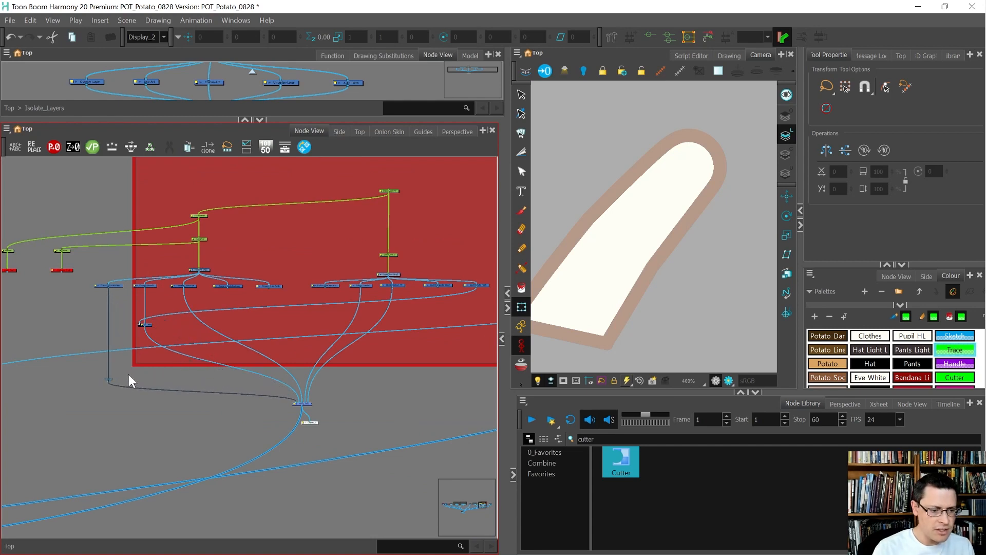
click(125, 372)
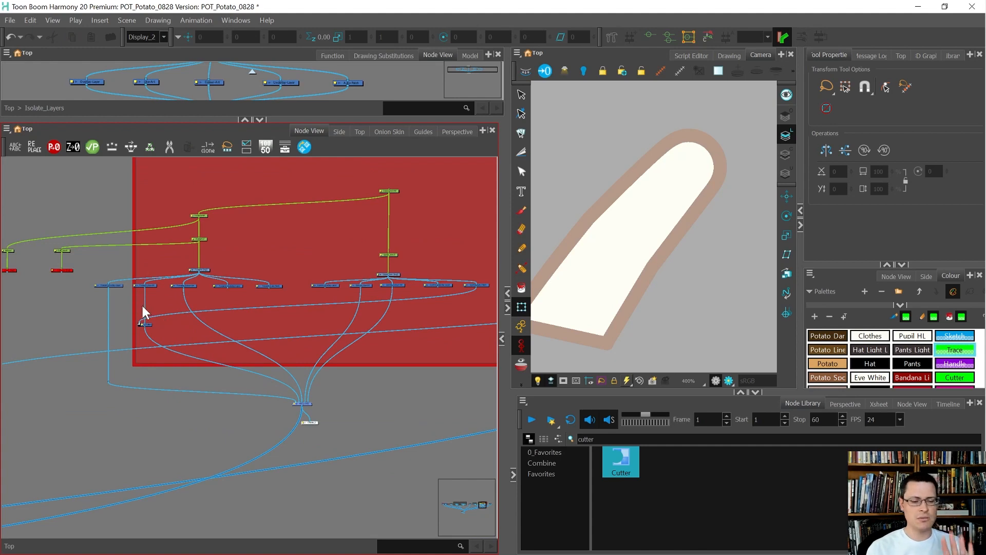
scroll(125, 294, up, 2)
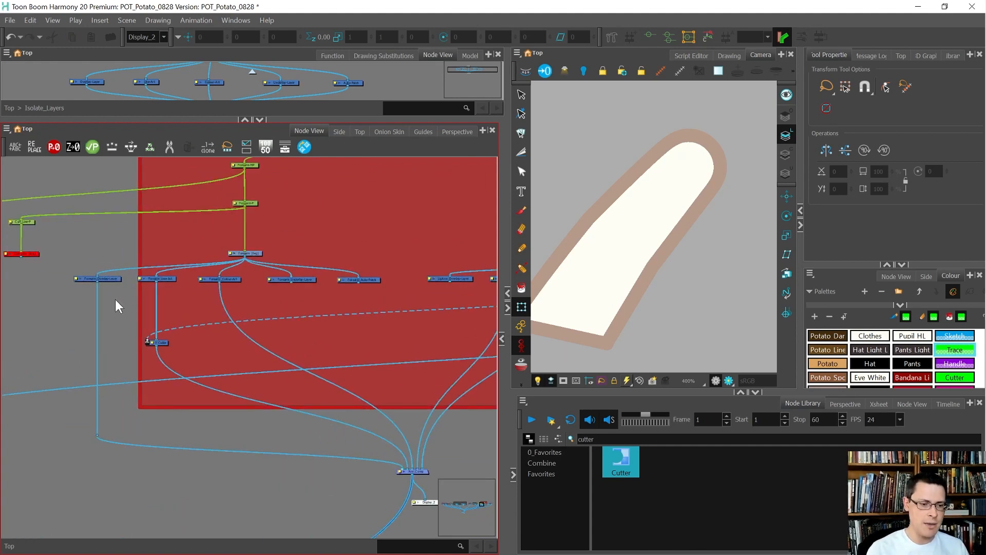
Copy the pencil outline of the Forearm drawing from its Line Art layer onto its Overlay Art layer
scroll(114, 298, up, 1)
scroll(124, 277, up, 1)
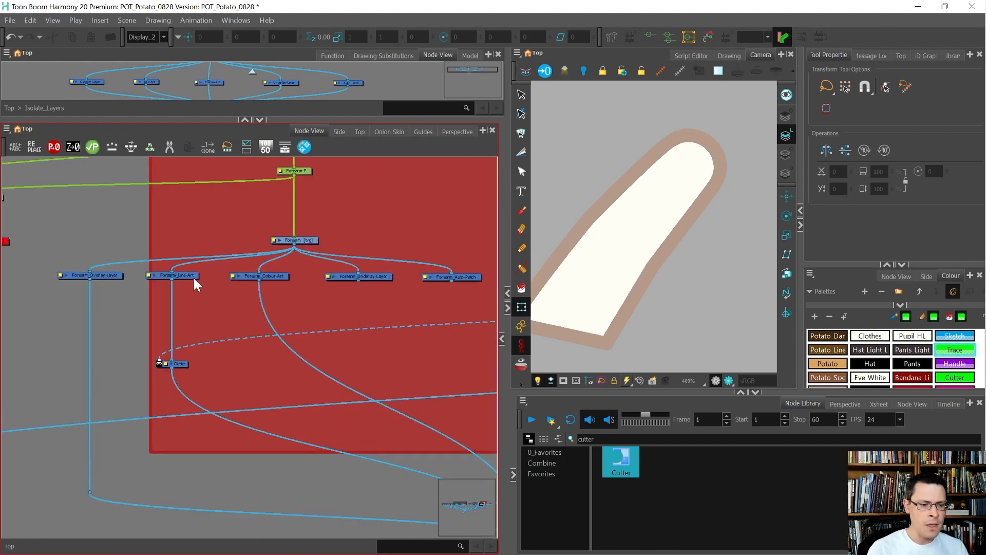
click(311, 240)
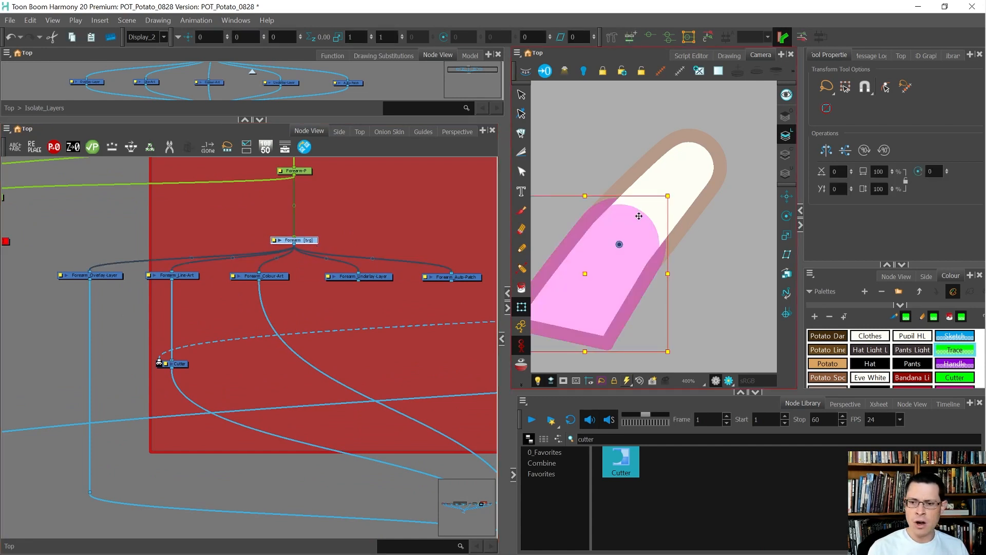
key(alt+s)
scroll(689, 194, down, 1)
scroll(615, 238, up, 1)
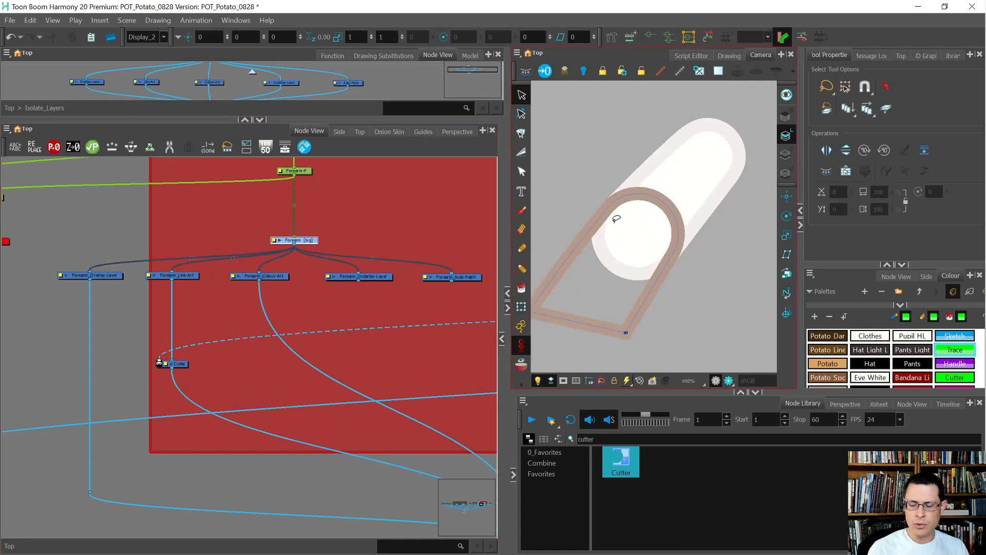
mouse_move(714, 242)
mouse_down()
mouse_move(629, 334)
mouse_move(632, 289)
mouse_up()
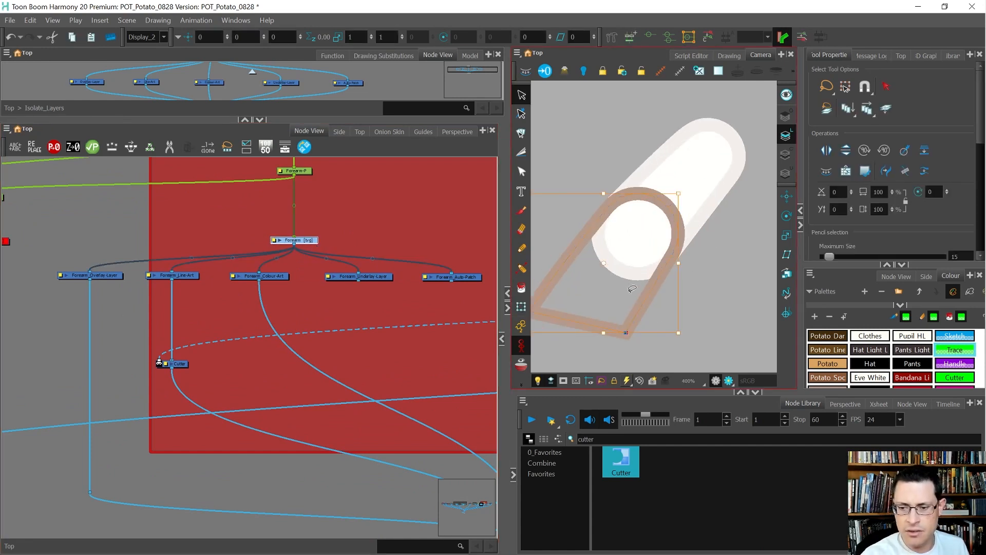
click(787, 115)
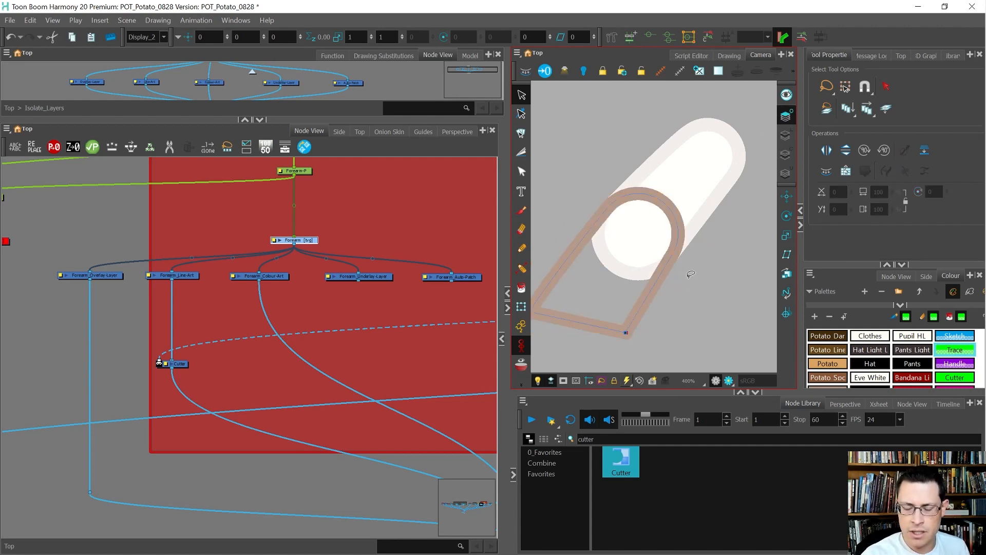
key(shift+t)
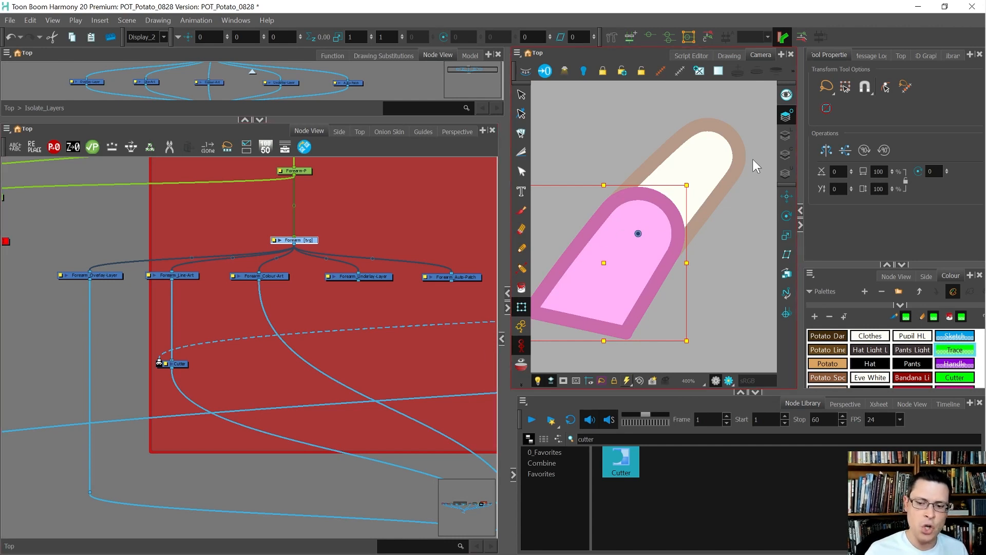
Recolour the forearm's Overlay Art outline with the Trace colour
scroll(106, 311, down, 3)
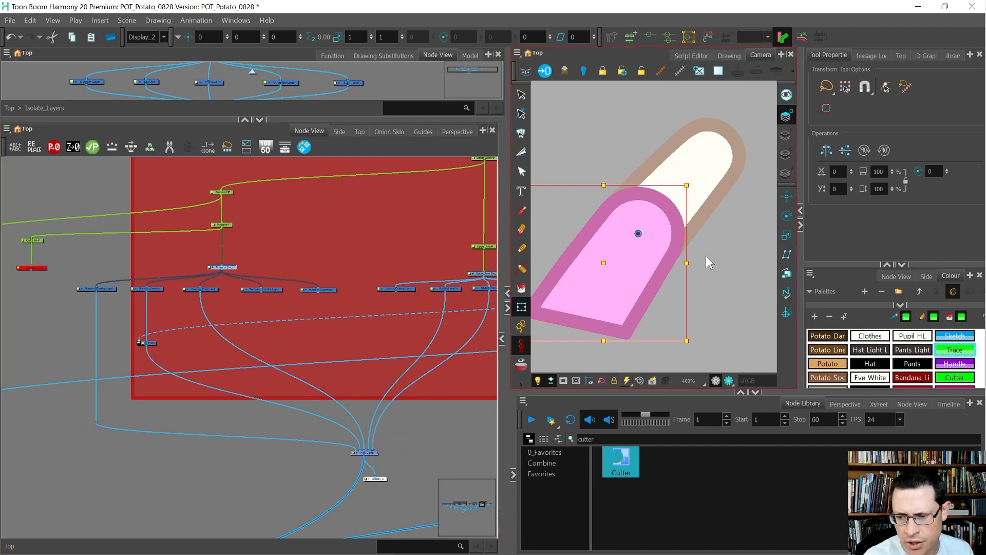
key(alt+s)
mouse_move(720, 277)
mouse_down()
mouse_move(714, 211)
mouse_move(555, 313)
mouse_up()
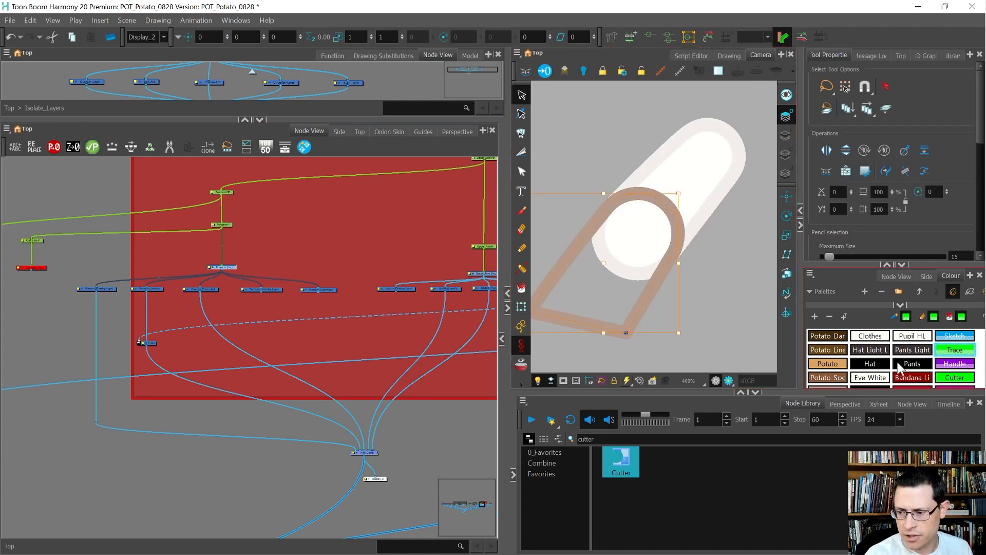
click(957, 354)
Cut a short gap in the overlay outline on each side of the forearm's rounded elbow end and delete the cut pieces
key(alt+t)
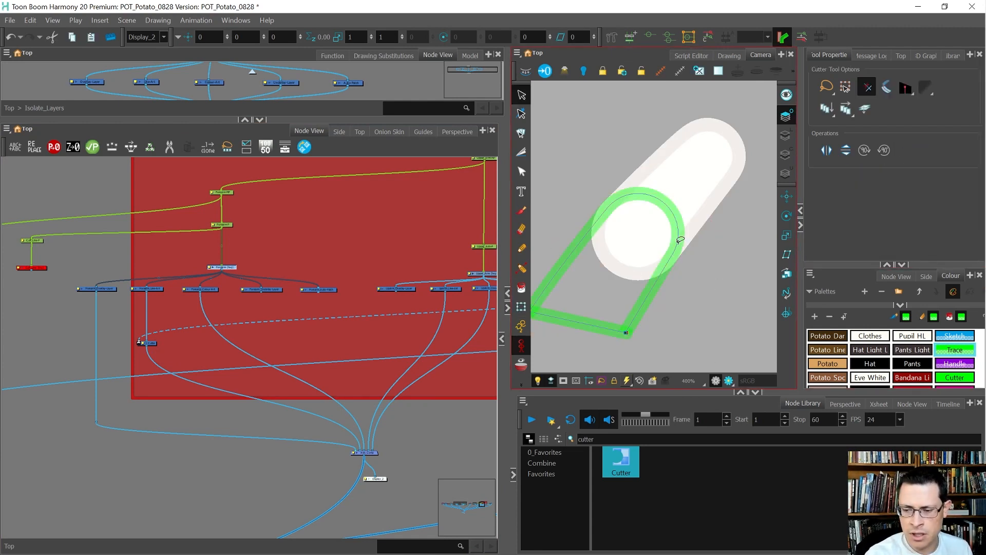
scroll(673, 241, up, 3)
drag(662, 263, 761, 222)
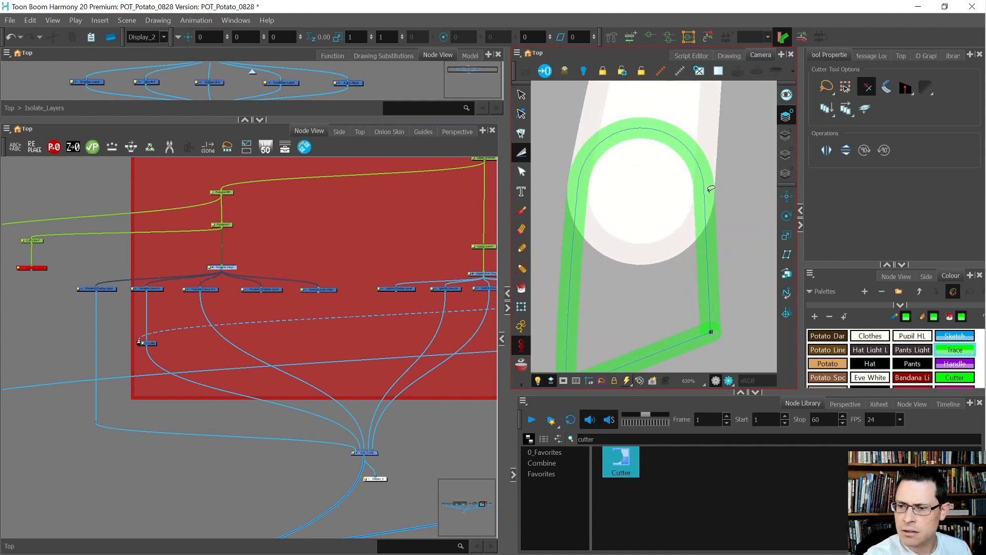
mouse_move(723, 188)
mouse_down()
mouse_move(684, 192)
mouse_move(727, 177)
mouse_up()
key(Delete)
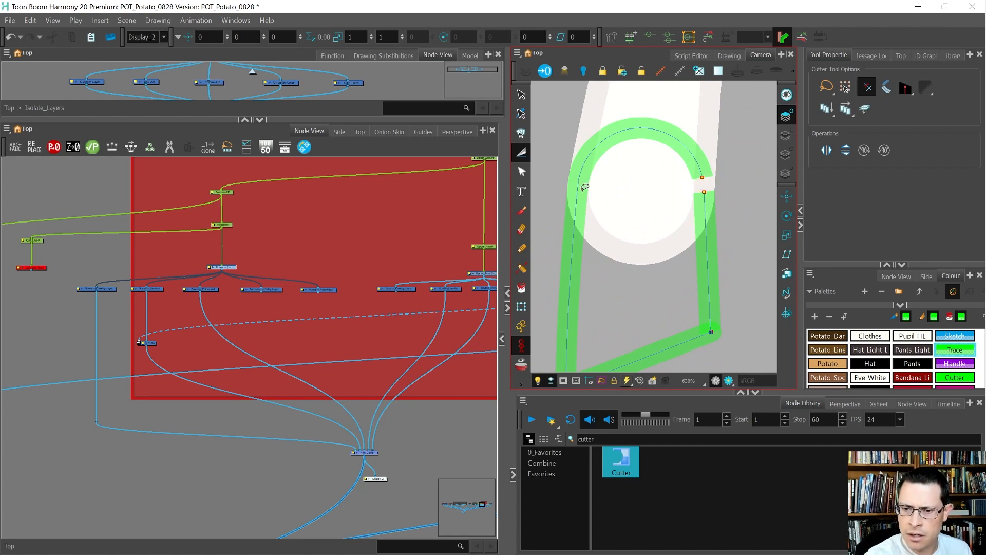
mouse_move(599, 179)
mouse_down()
mouse_move(550, 166)
mouse_move(600, 183)
mouse_up()
key(Delete)
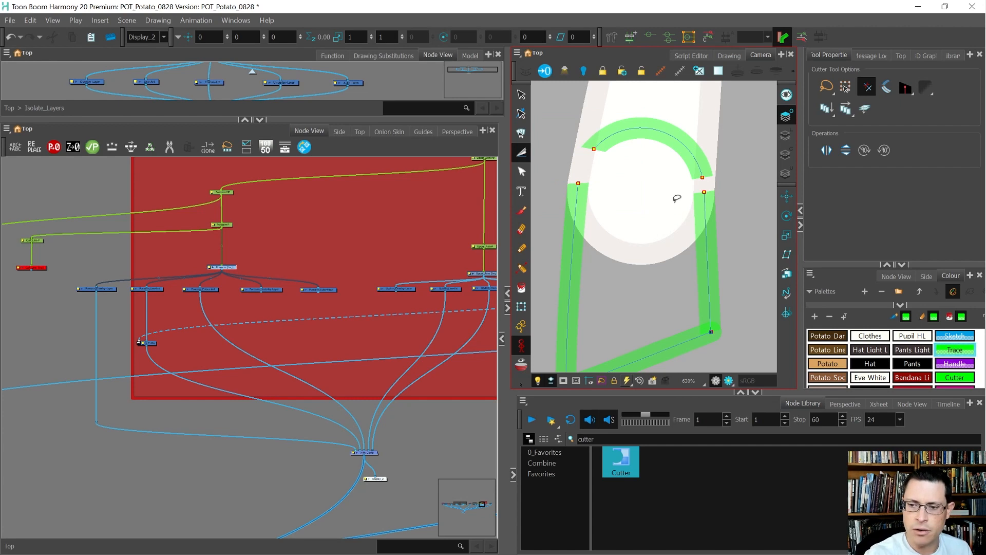
Delete the remaining overlay arc around the forearm's rounded elbow end
key(alt+s)
click(690, 162)
key(Delete)
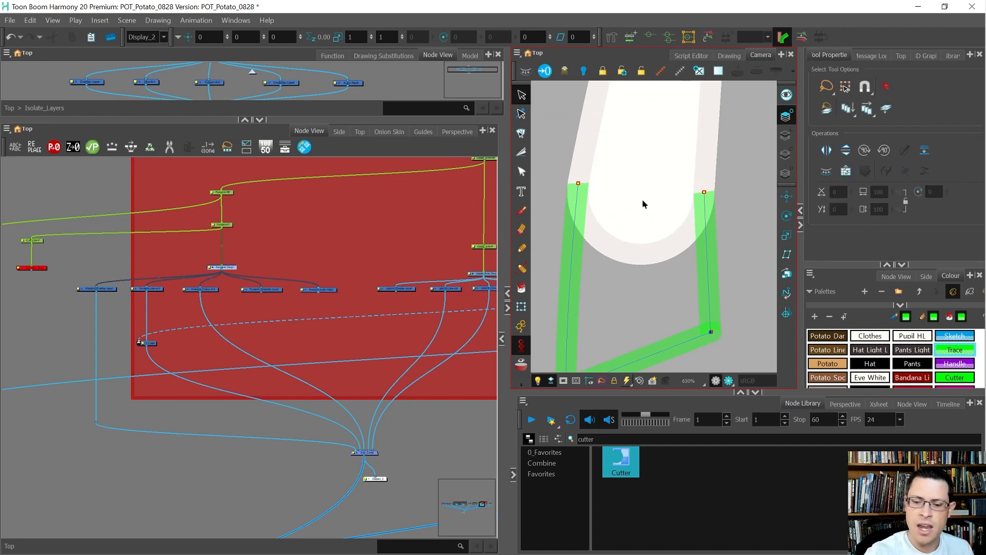
Round off the flat ends of both cut overlay lines with the Pencil Editor
click(522, 267)
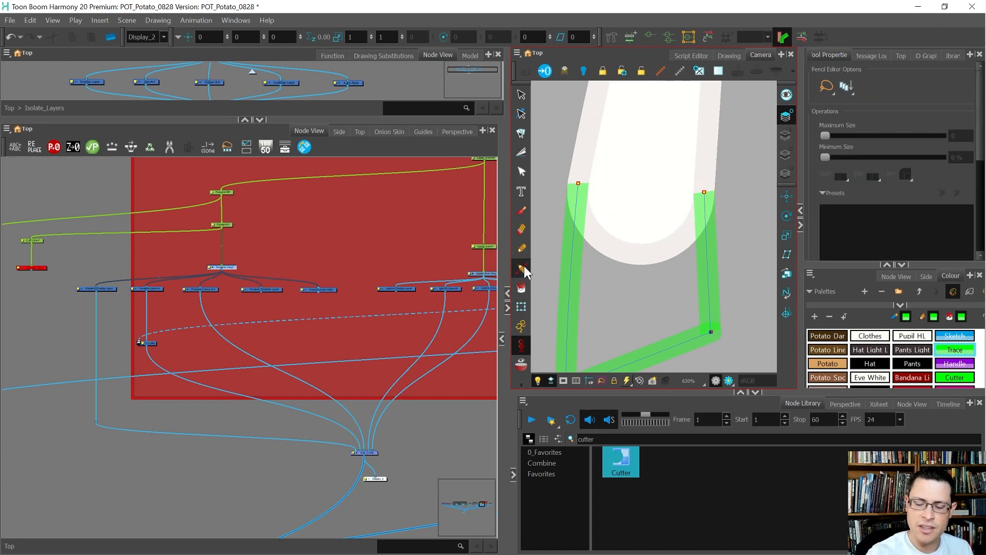
click(578, 183)
scroll(579, 184, up, 3)
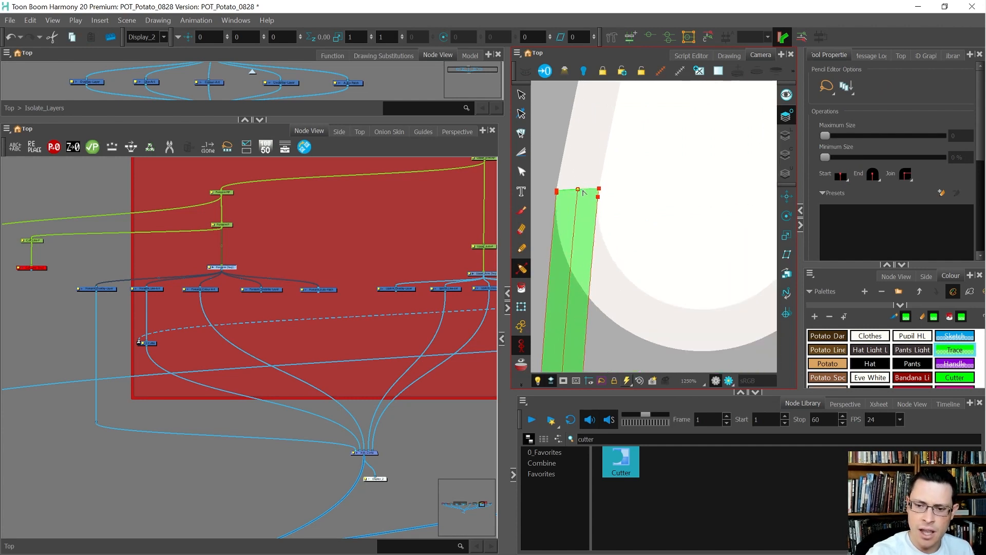
drag(583, 192, 588, 155)
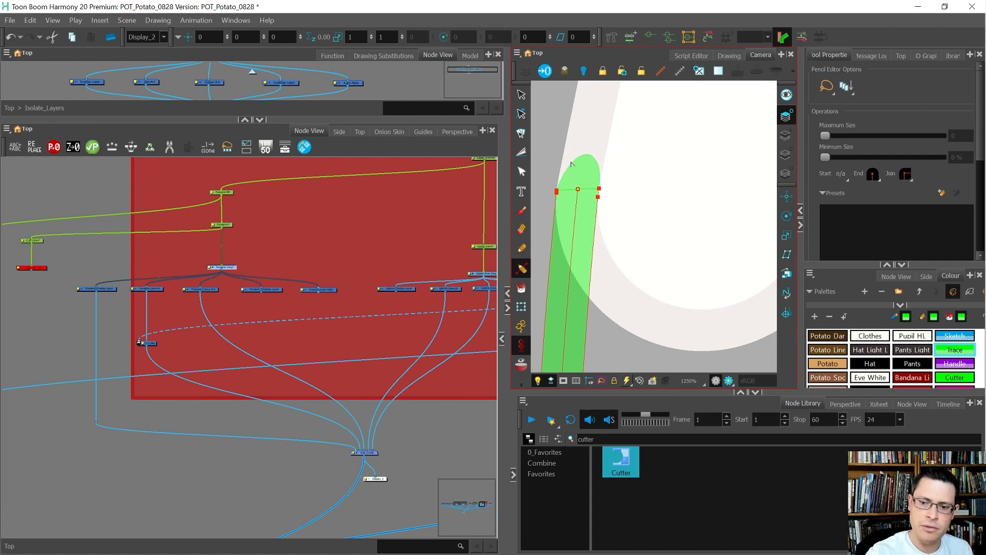
scroll(596, 186, down, 3)
scroll(732, 193, up, 3)
drag(729, 199, 692, 169)
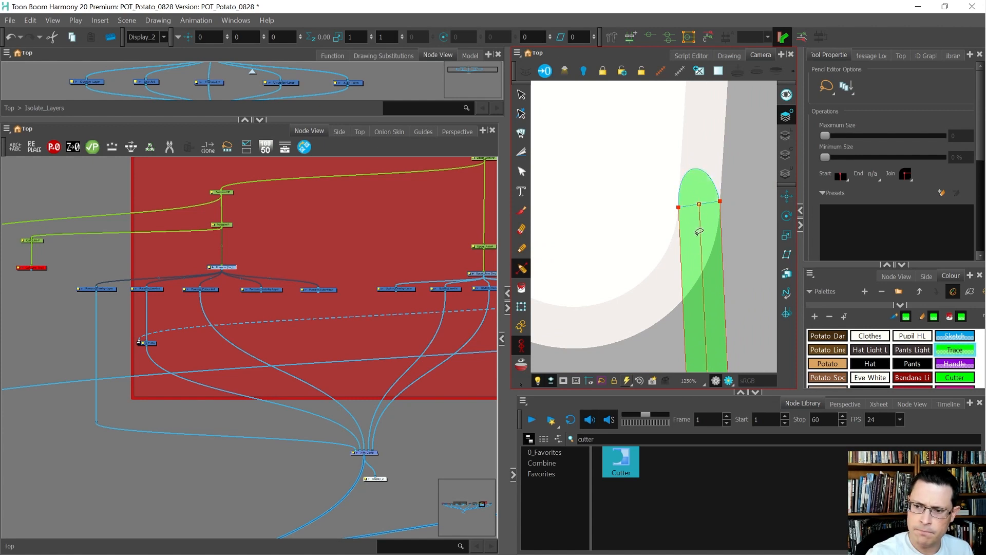
click(734, 190)
Select the remaining overlay outline and recolour it with the Clothes Line swatch
scroll(721, 212, down, 7)
scroll(722, 211, up, 2)
key(alt+s)
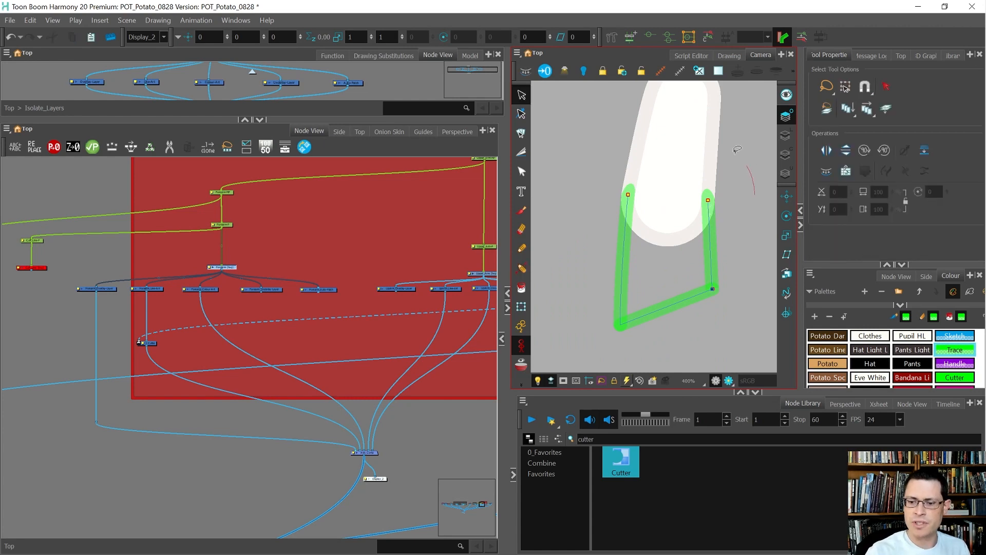
click(688, 301)
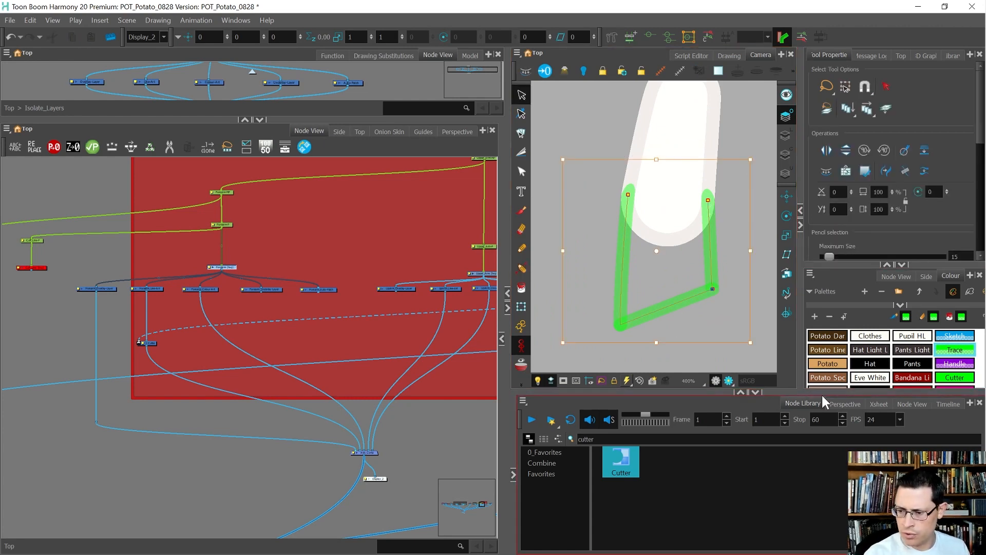
drag(821, 393, 817, 445)
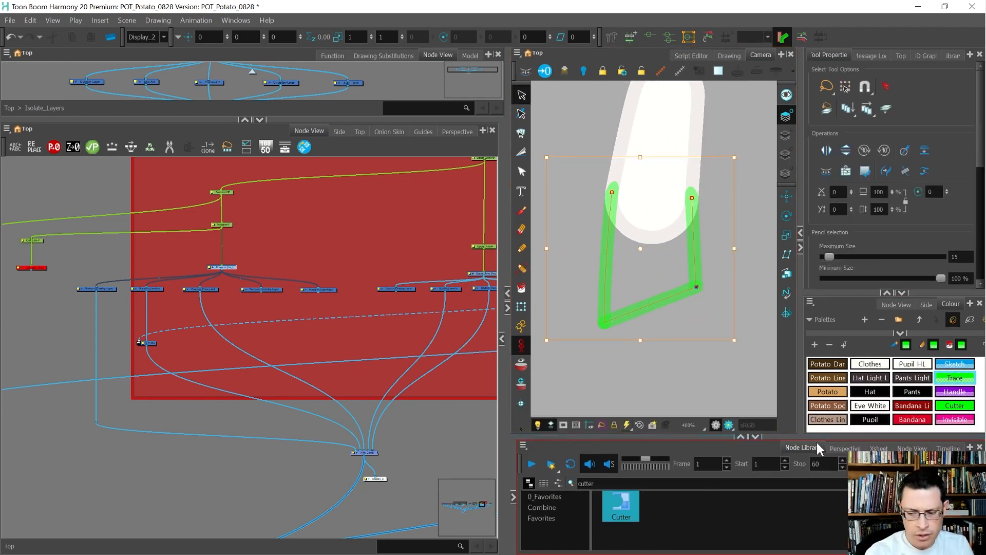
click(828, 419)
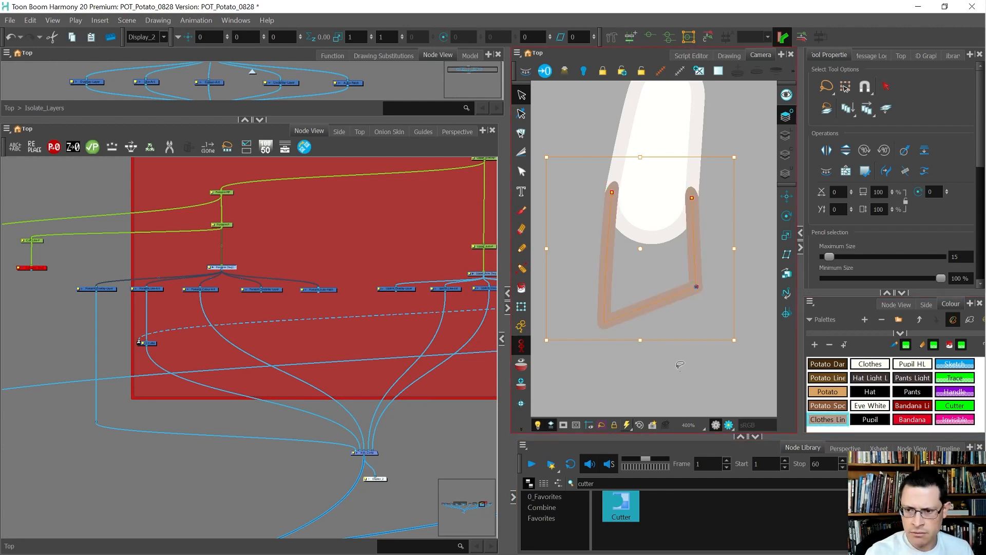
Rotate the forearm about 81 degrees around its elbow pivot to bend the arm
key(shift+t)
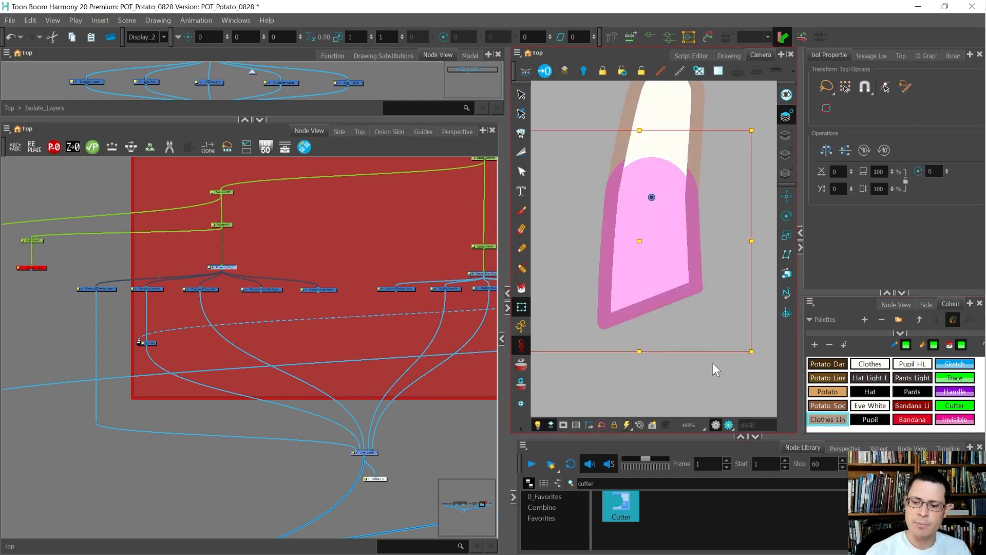
mouse_move(755, 365)
mouse_down()
mouse_move(797, 265)
mouse_move(800, 165)
mouse_move(695, 363)
mouse_move(577, 330)
mouse_move(737, 297)
mouse_move(786, 97)
mouse_move(770, 241)
mouse_move(726, 280)
mouse_move(658, 297)
mouse_move(833, 179)
mouse_move(752, 205)
mouse_up()
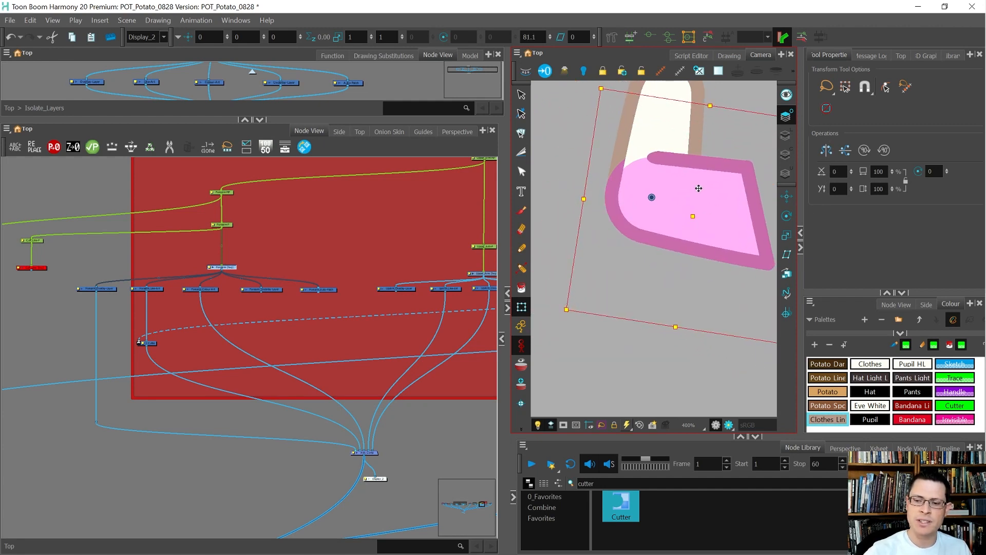
Add an extra width point near the tip of the upper overlay line with the Pencil Editor
key(alt+q)
click(667, 158)
scroll(661, 184, up, 2)
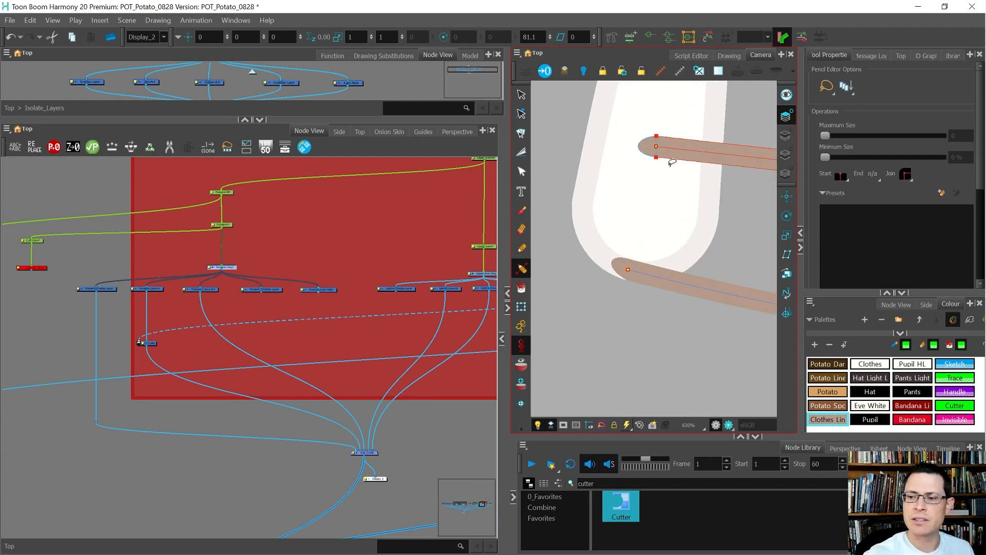
drag(673, 170, 632, 196)
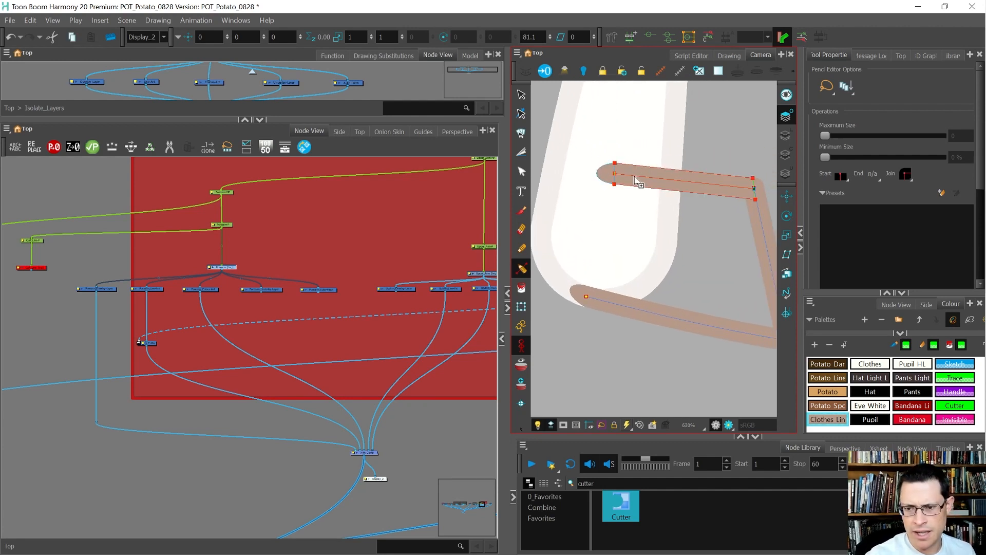
ctrl+click(636, 180)
scroll(612, 199, up, 1)
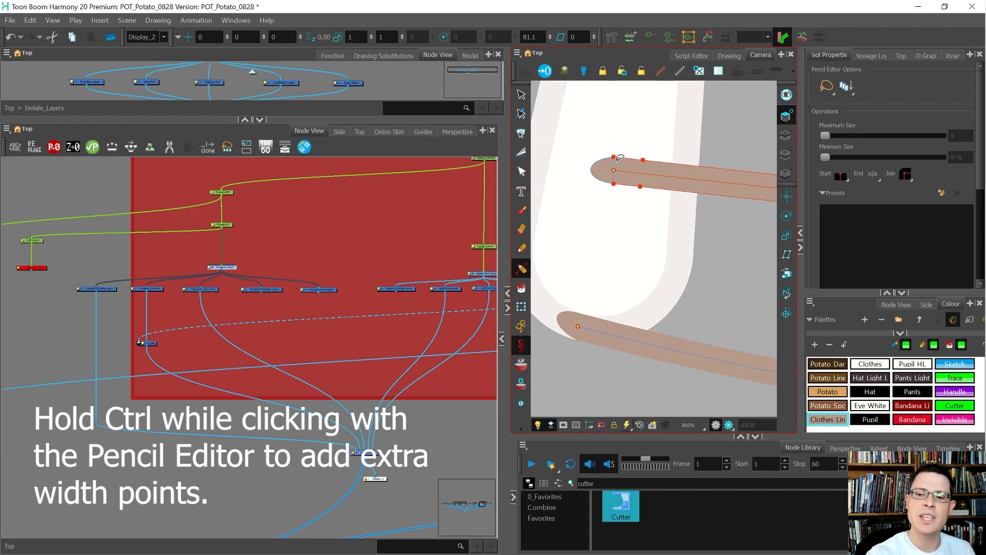
Try to thin the tip of the upper overlay line by raising the width points on its lower edge
mouse_move(613, 184)
mouse_down()
mouse_move(613, 175)
mouse_move(641, 180)
mouse_up()
click(712, 147)
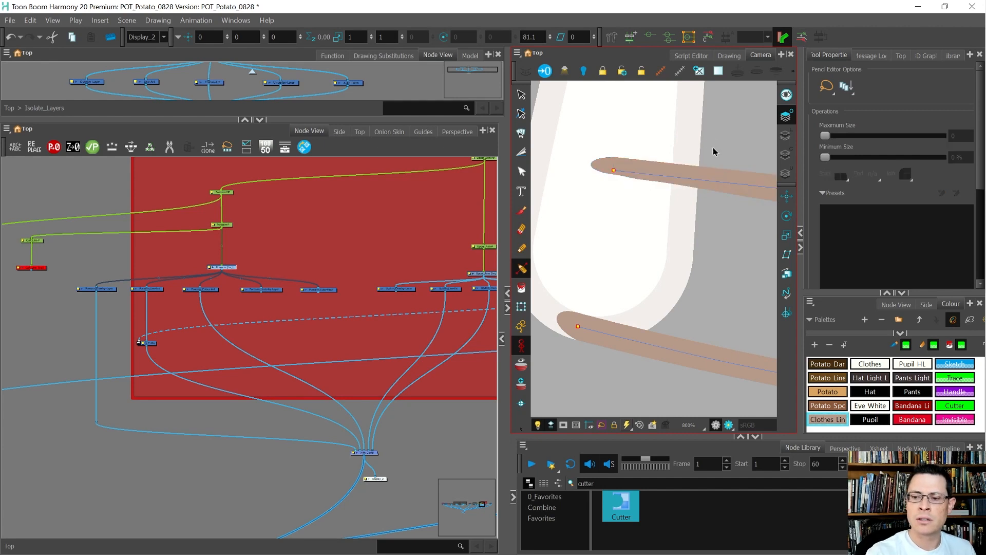
key(shift+t)
scroll(637, 143, down, 1)
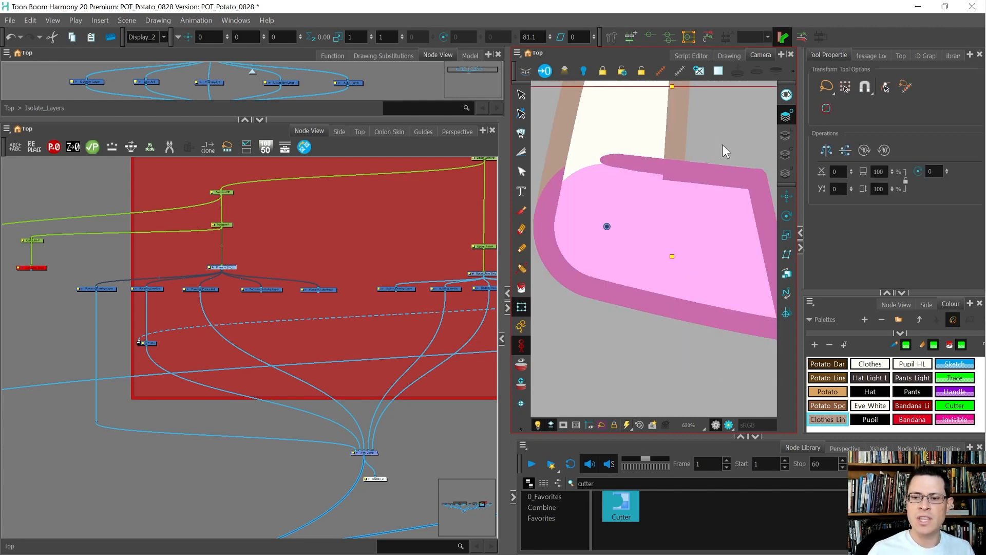
mouse_move(742, 128)
mouse_down()
mouse_move(737, 162)
mouse_move(615, 314)
mouse_move(566, 287)
mouse_move(753, 230)
mouse_move(754, 134)
mouse_move(694, 169)
mouse_up()
key(ctrl+z)
key(ctrl+z)
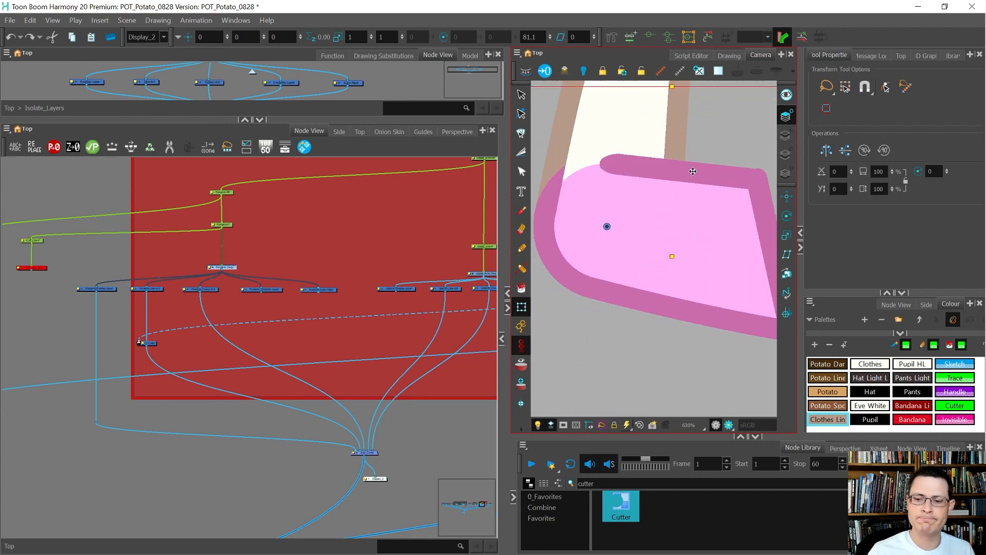
Taper the tip of the upper overlay line to a point by pulling in its upper edge at the end width point
key(alt+shift+q)
click(693, 172)
scroll(641, 146, up, 2)
click(606, 170)
mouse_move(618, 170)
mouse_down()
mouse_move(642, 165)
mouse_move(629, 168)
mouse_up()
key(ctrl+z)
key(ctrl+z)
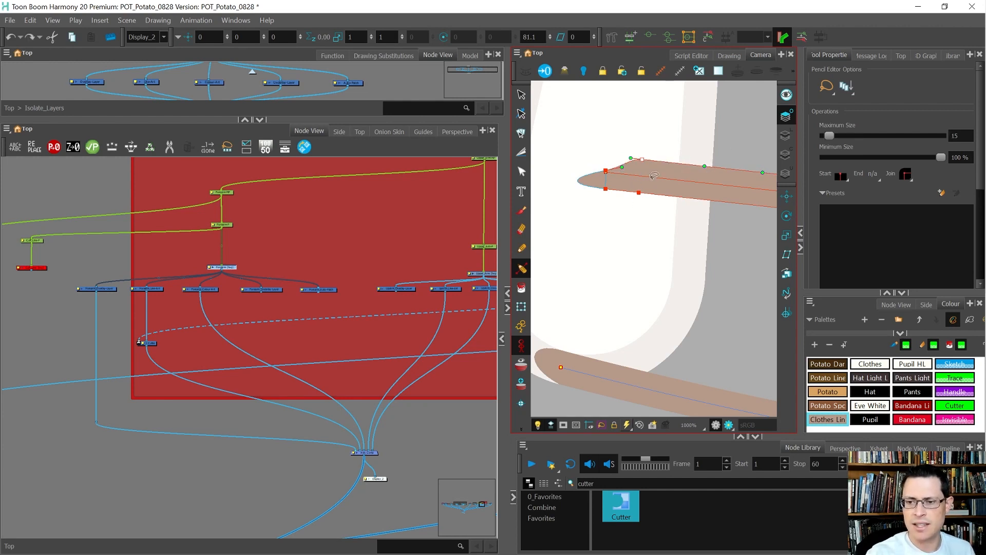
drag(605, 171, 622, 162)
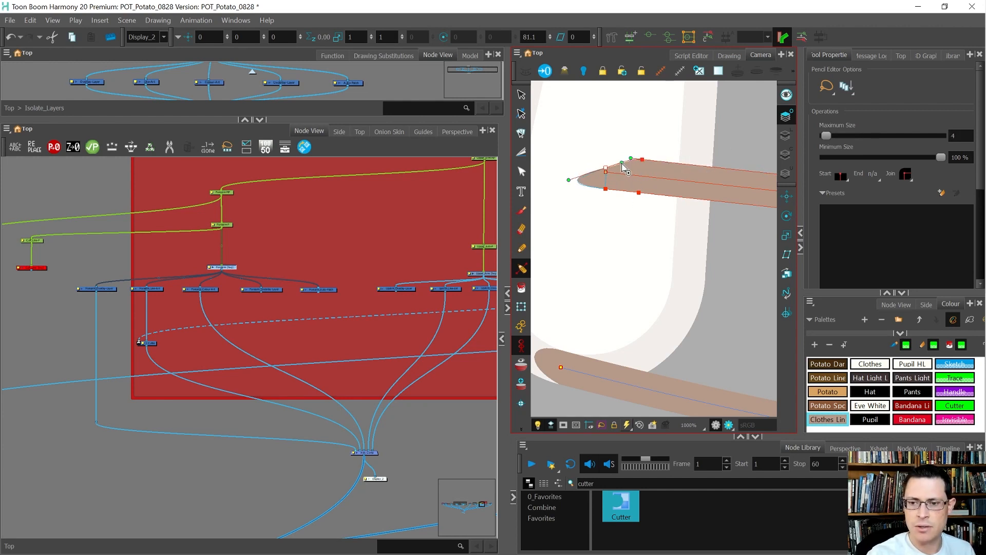
click(681, 135)
key(shift+2)
scroll(676, 227, down, 5)
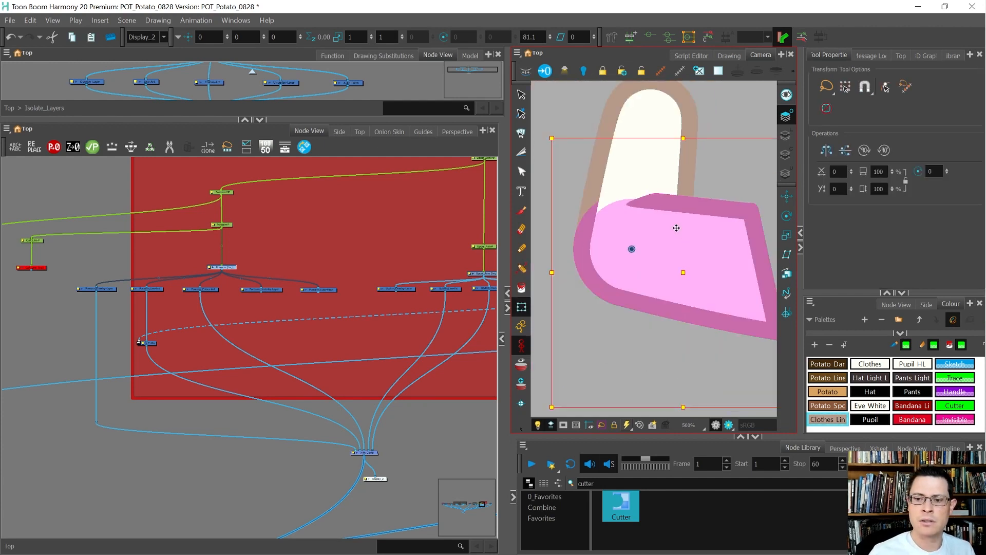
mouse_move(699, 241)
mouse_down()
mouse_move(698, 278)
mouse_move(630, 326)
mouse_move(690, 286)
mouse_move(681, 253)
mouse_move(706, 280)
mouse_move(656, 322)
mouse_move(691, 307)
mouse_move(710, 257)
mouse_move(683, 219)
mouse_up()
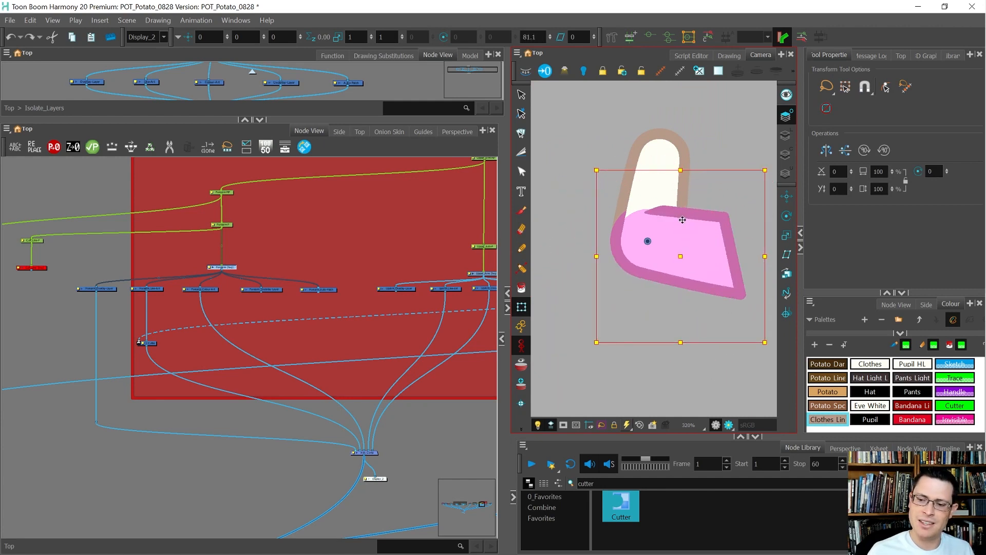
Add another width point to the upper overlay line, further from its tapered tip
scroll(682, 220, up, 3)
key(alt+q)
mouse_move(658, 169)
mouse_down()
mouse_move(645, 242)
mouse_move(647, 226)
mouse_up()
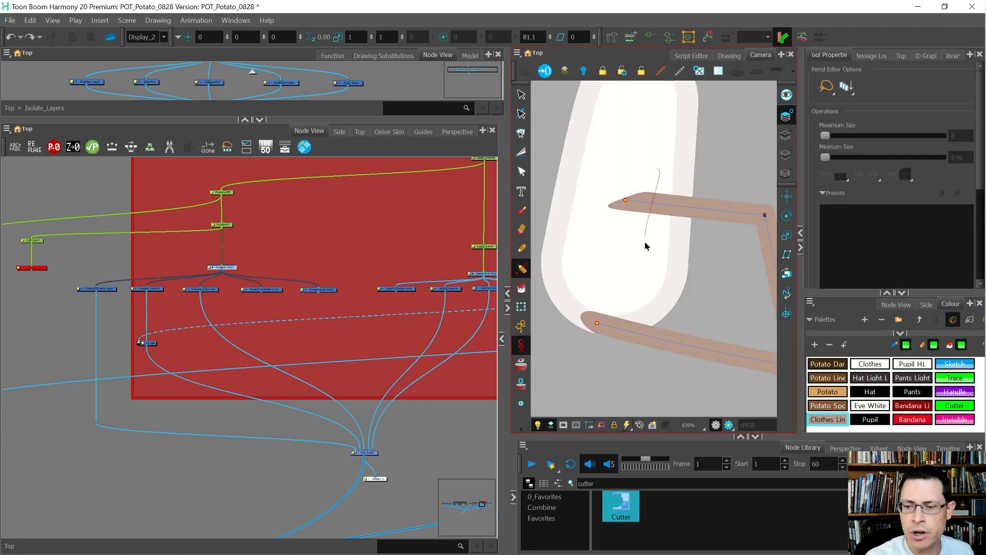
scroll(647, 219, up, 1)
click(676, 204)
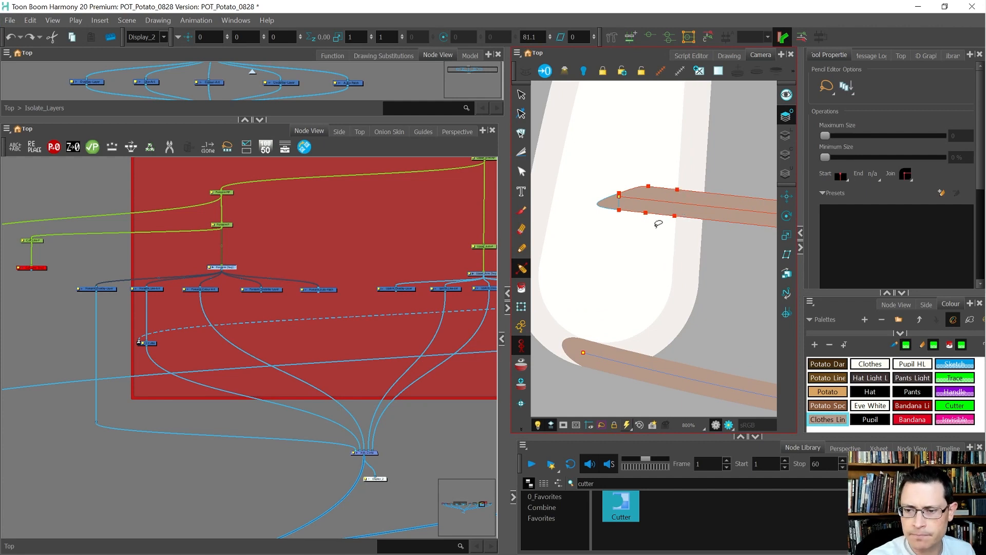
Smooth the tapered tip of the upper overlay line by adjusting its end width points, and deselect the forearm to check the joint
click(619, 210)
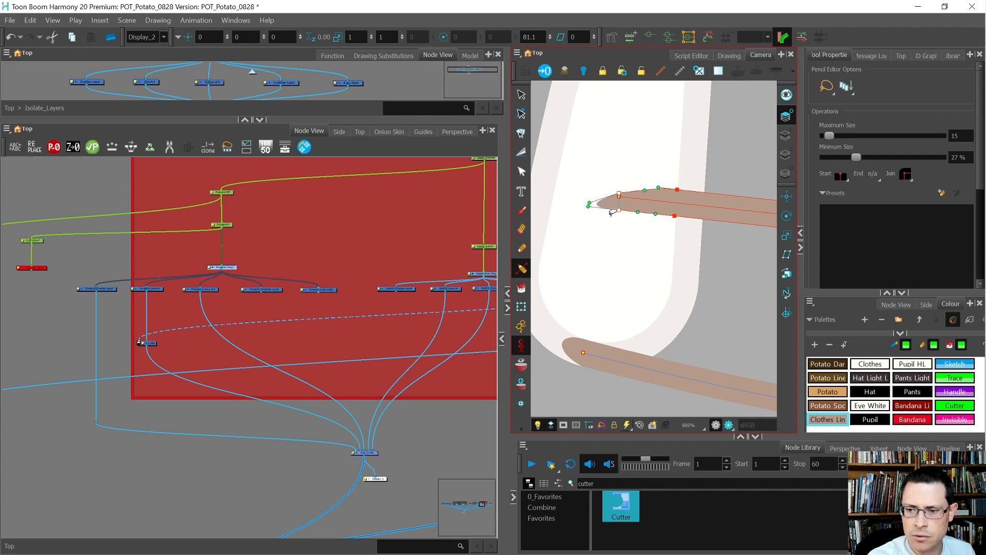
mouse_move(620, 193)
mouse_down()
mouse_move(600, 201)
mouse_move(646, 190)
mouse_up()
click(709, 163)
key(shift+2)
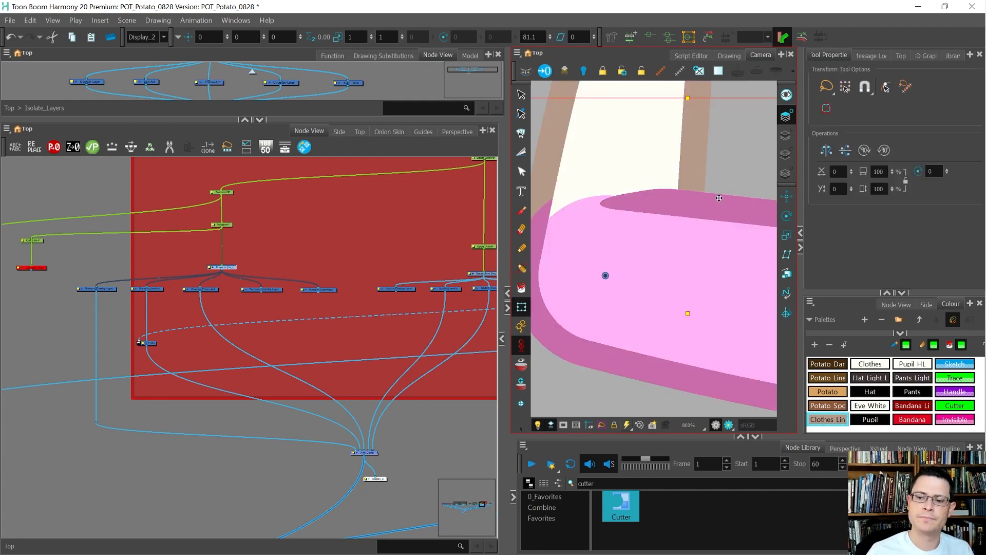
scroll(663, 223, down, 2)
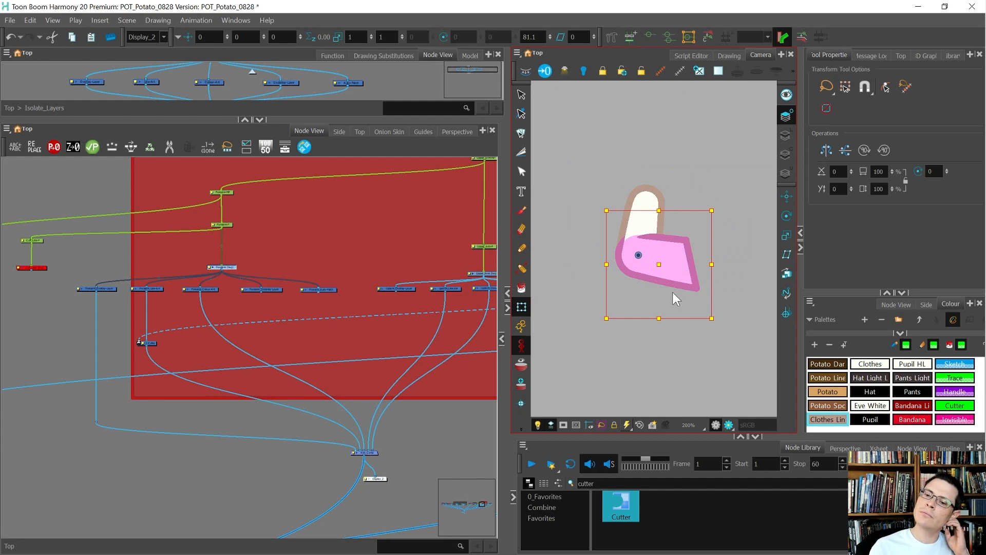
click(714, 367)
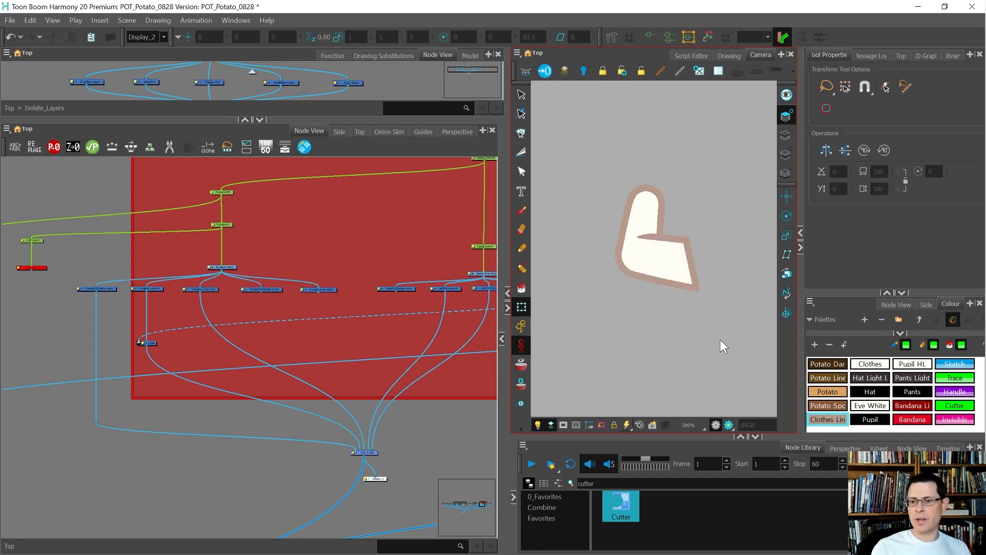
Bend the forearm the opposite way to about -75° and add a width point near the rounded end of its upper overlay line
click(668, 261)
mouse_move(707, 265)
mouse_down()
mouse_move(720, 316)
mouse_move(744, 221)
mouse_move(692, 332)
mouse_move(714, 189)
mouse_move(684, 281)
mouse_move(713, 193)
mouse_move(709, 249)
mouse_move(643, 329)
mouse_move(679, 288)
mouse_move(719, 196)
mouse_move(634, 369)
mouse_move(569, 317)
mouse_move(585, 165)
mouse_up()
scroll(606, 261, up, 5)
key(alt+q)
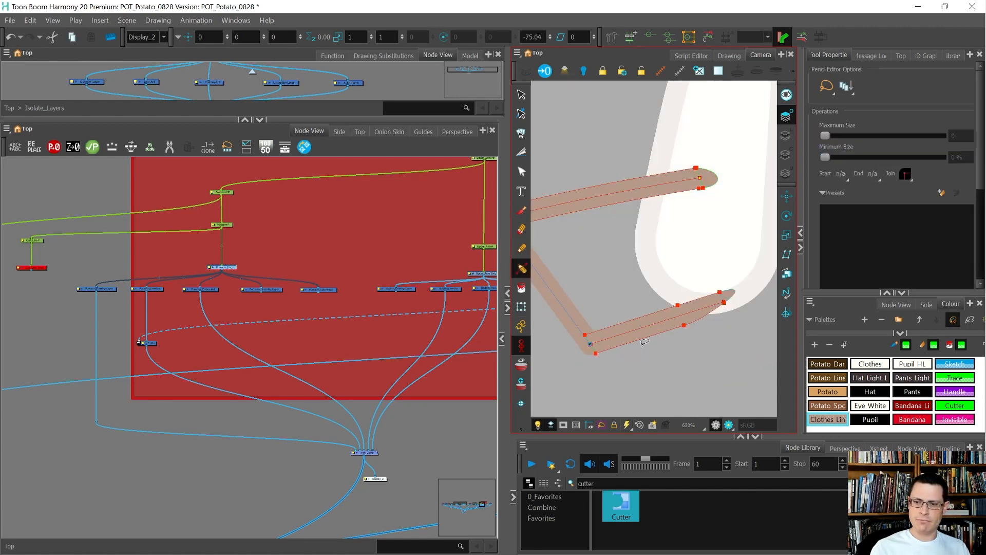
drag(710, 191, 689, 213)
ctrl+click(645, 205)
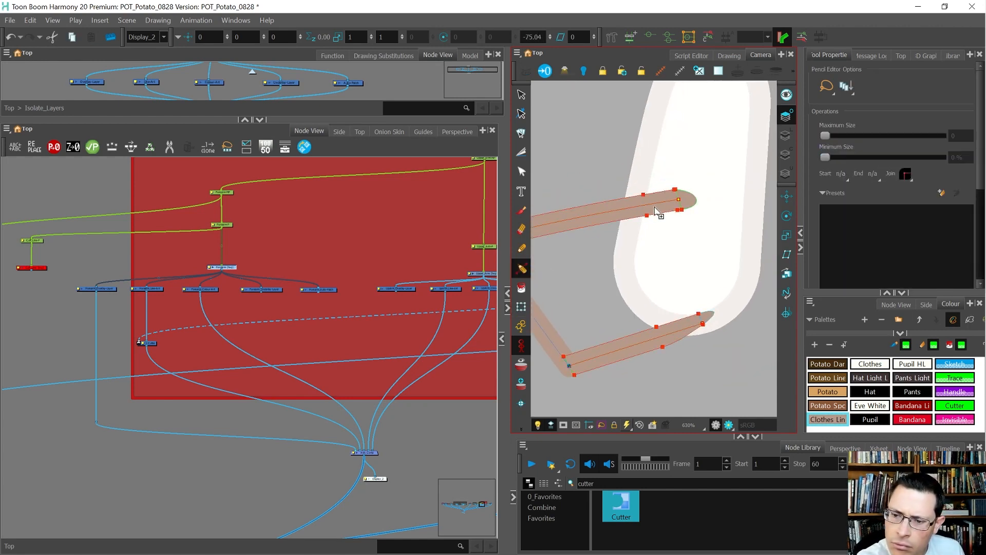
Taper the rounded end of this overlay line by pulling in its upper edge at the end width point and refining the tip
scroll(682, 191, up, 2)
click(676, 188)
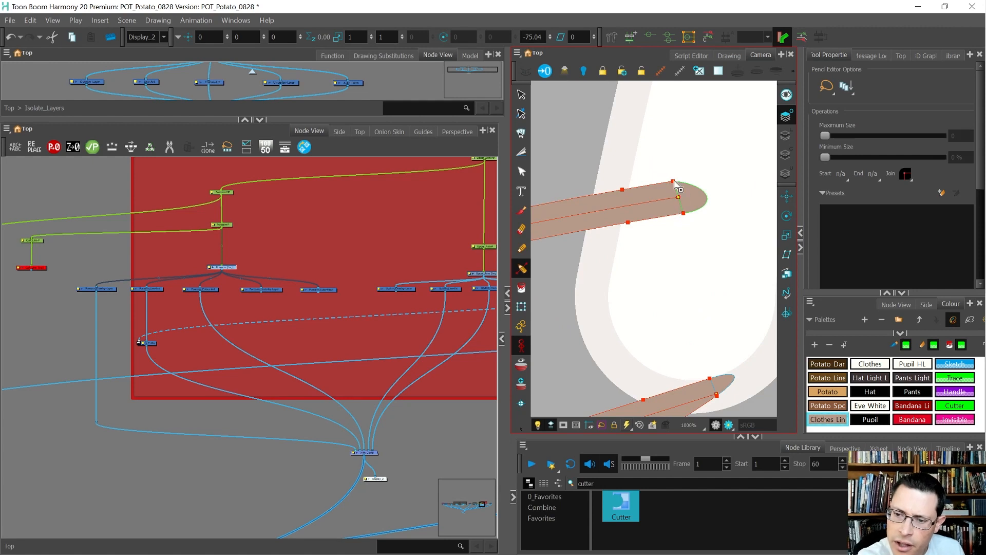
mouse_move(675, 188)
mouse_down()
mouse_move(678, 199)
mouse_move(661, 192)
mouse_up()
click(595, 170)
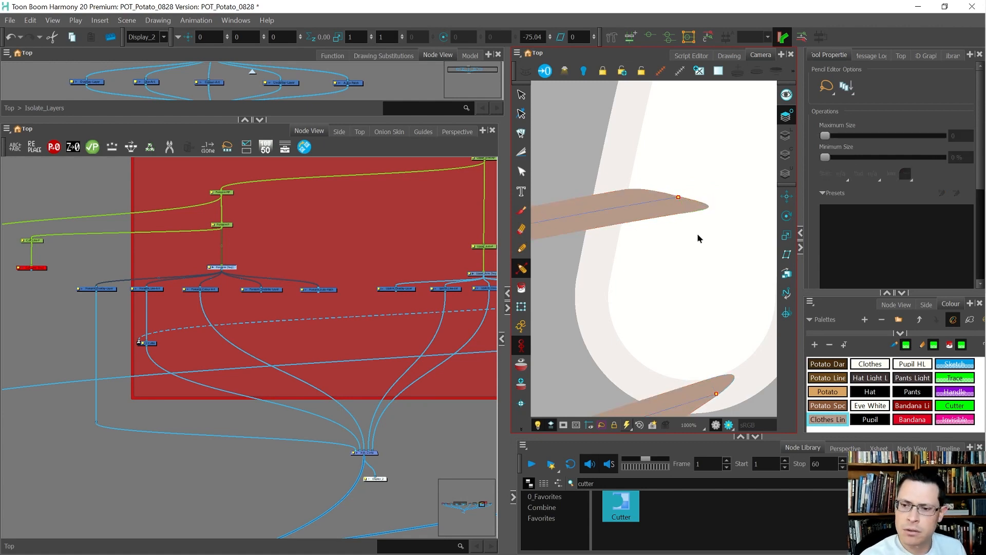
click(708, 206)
drag(715, 205, 708, 204)
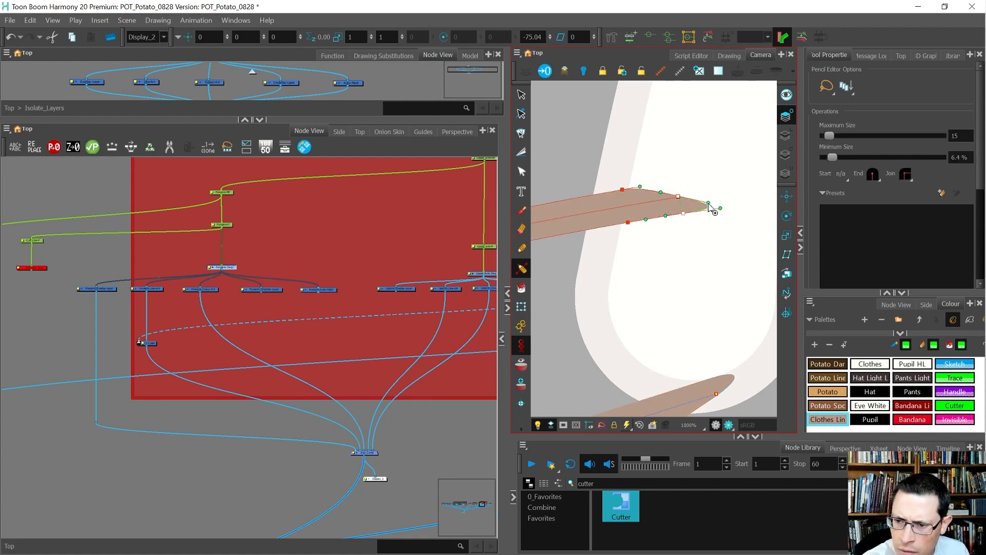
click(581, 167)
key(shift+t)
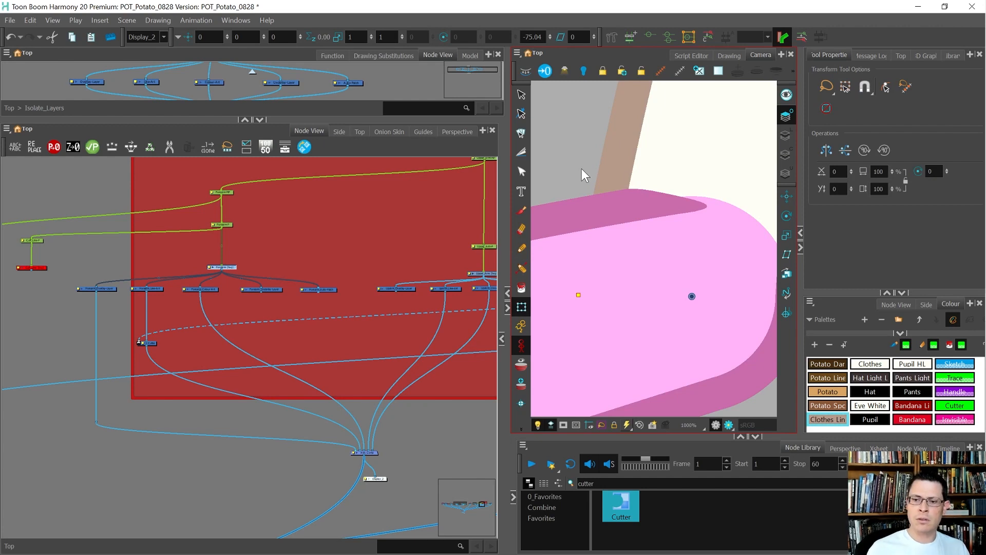
Test the elbow joint by rotating the forearm about its pivot, and undo the rotation
scroll(595, 177, down, 3)
scroll(581, 187, up, 1)
drag(583, 192, 694, 236)
key(ctrl+z)
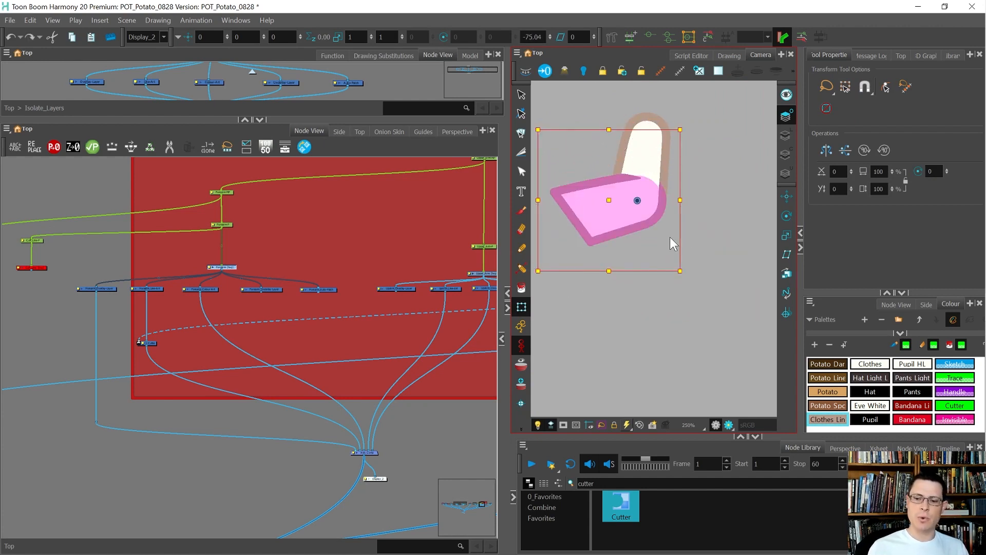
Switch the animate mode, select the forearm drawing and reset the forearm to its straight position
drag(253, 230, 200, 177)
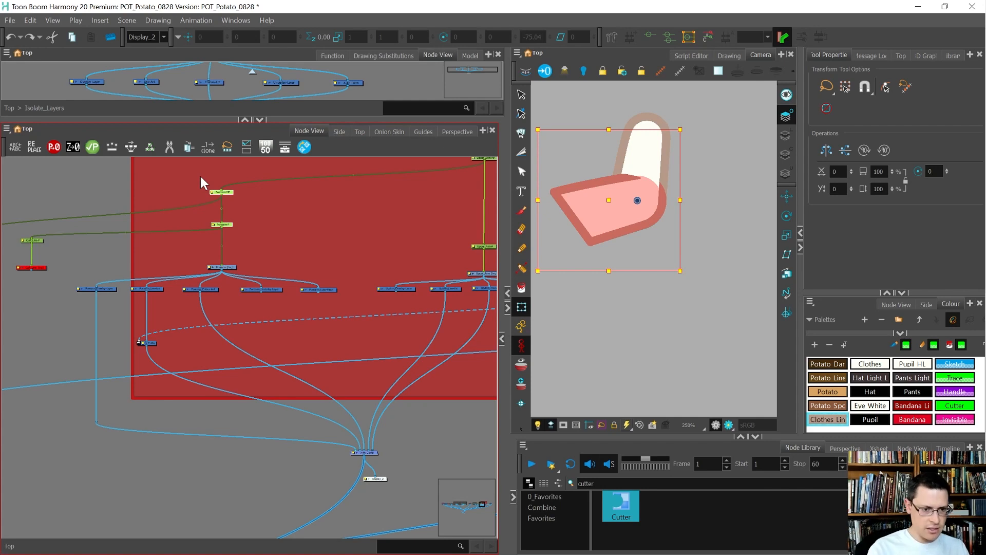
middle_click(735, 285)
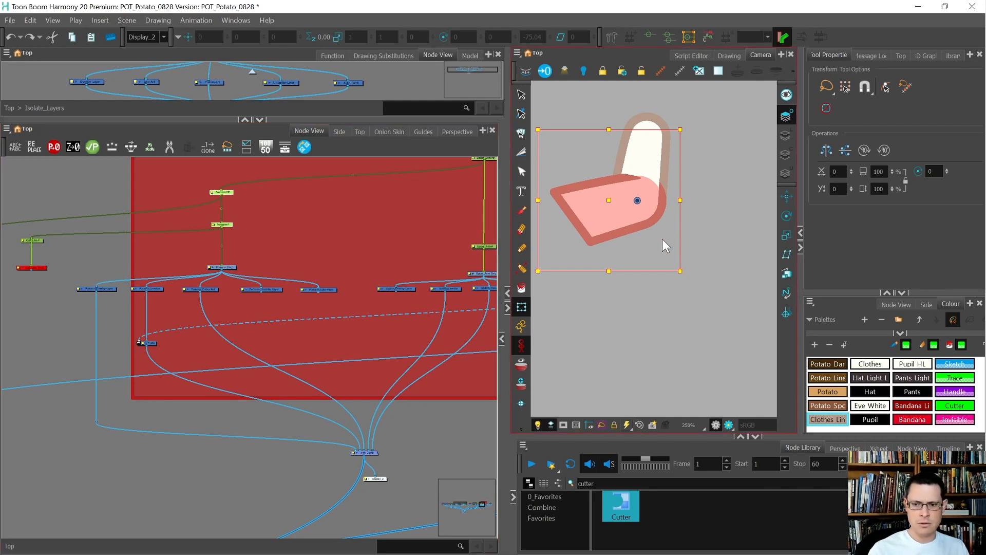
click(521, 326)
click(633, 204)
key(r)
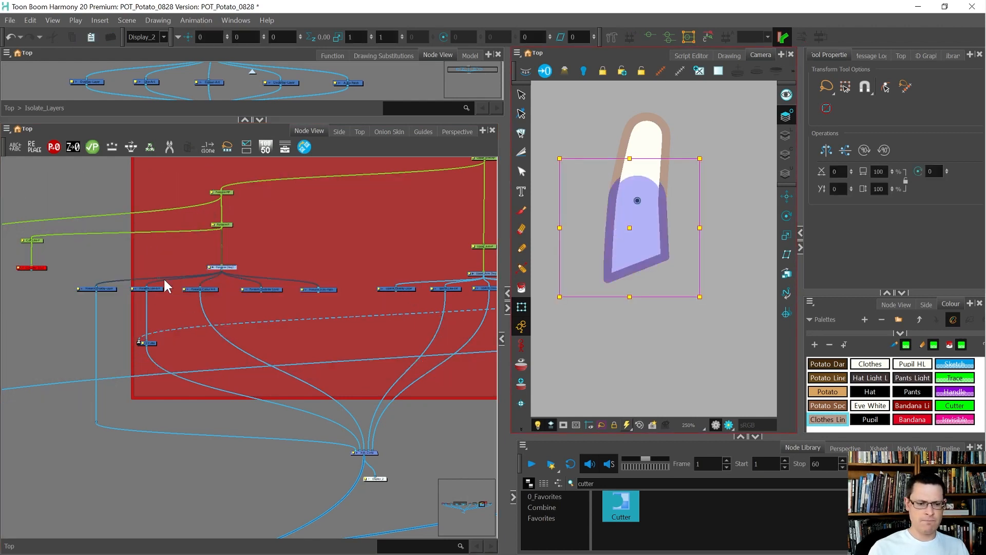
Examine the Forearm drawing's advanced, line thickness and control settings in its layer properties
scroll(187, 264, up, 4)
click(234, 269)
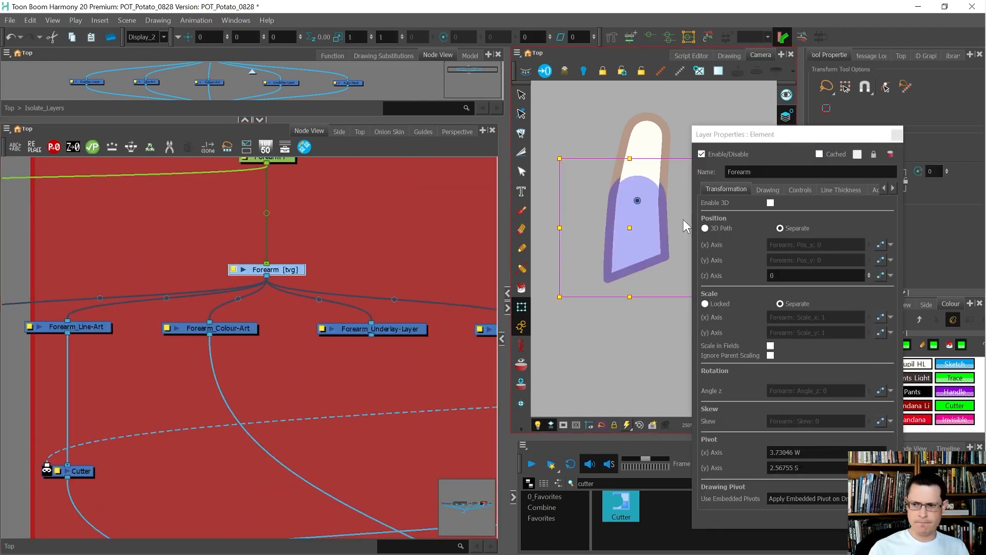
click(873, 190)
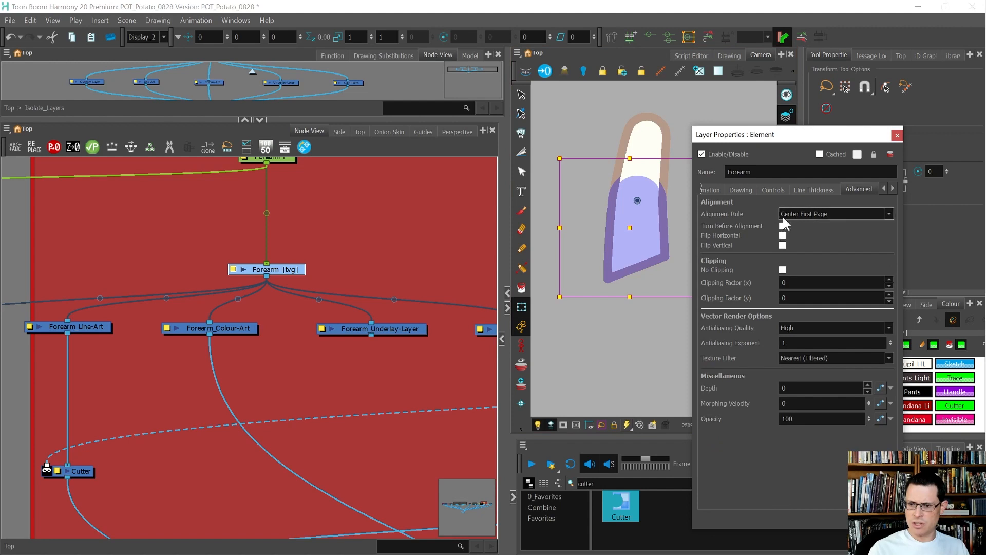
click(816, 191)
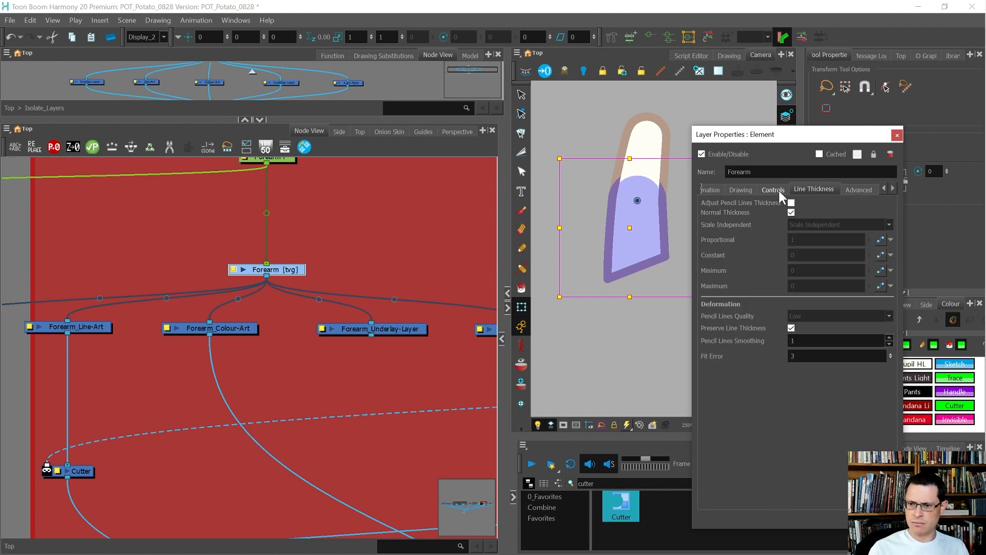
click(773, 190)
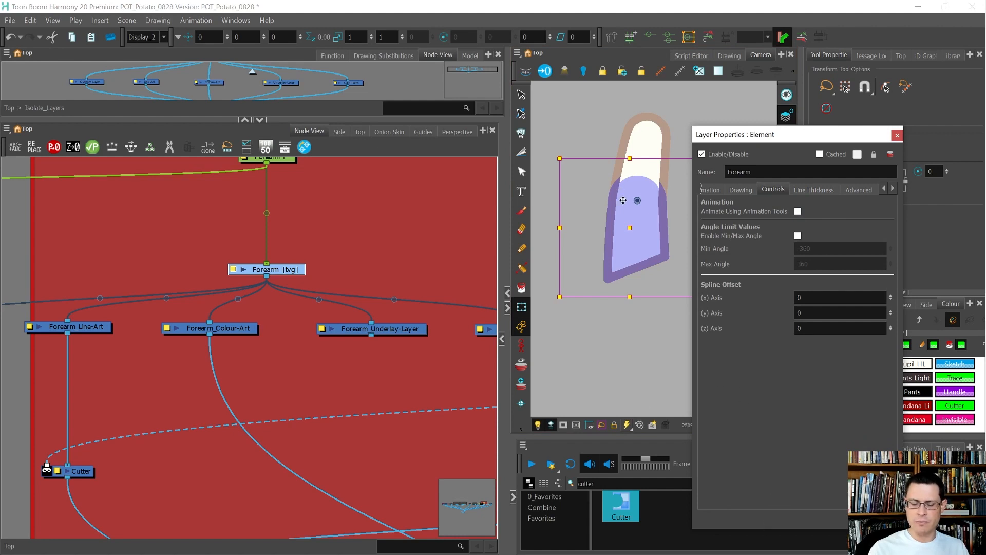
click(898, 135)
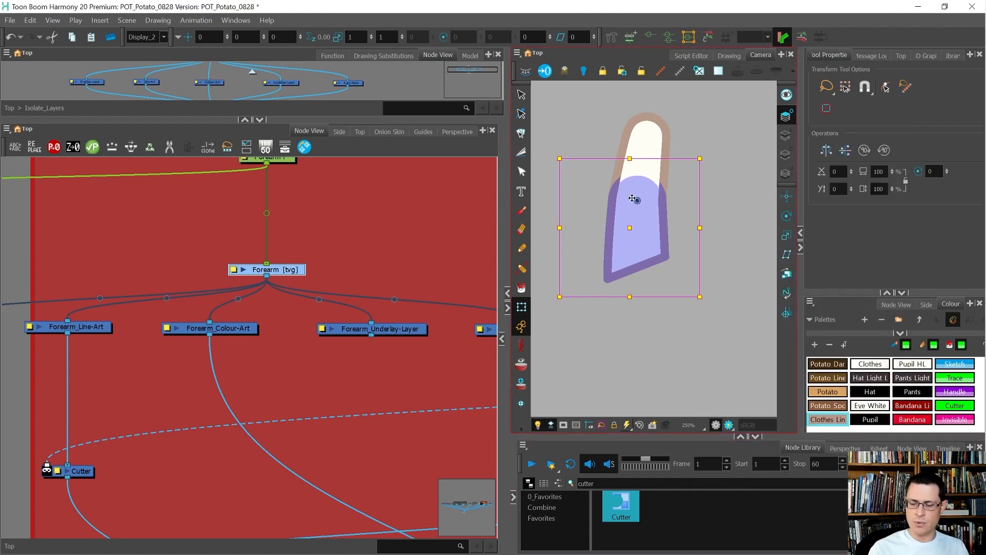
Bend the forearm outward at the elbow and nudge it back in depth so it sits behind the upper arm
click(587, 228)
scroll(571, 146, down, 4)
scroll(570, 146, up, 4)
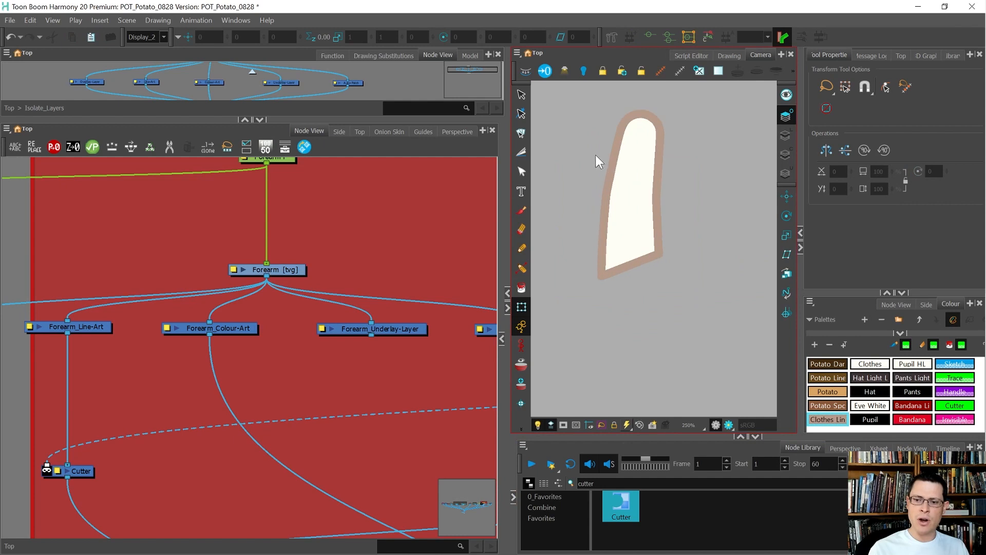
click(635, 233)
mouse_move(643, 263)
mouse_down()
mouse_move(722, 194)
mouse_move(491, 298)
mouse_move(738, 174)
mouse_up()
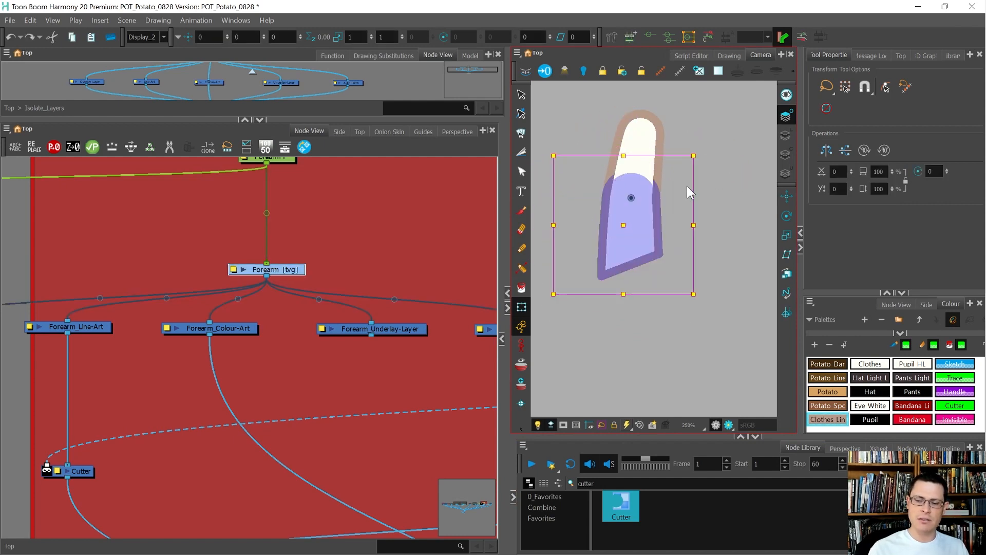
key(alt)
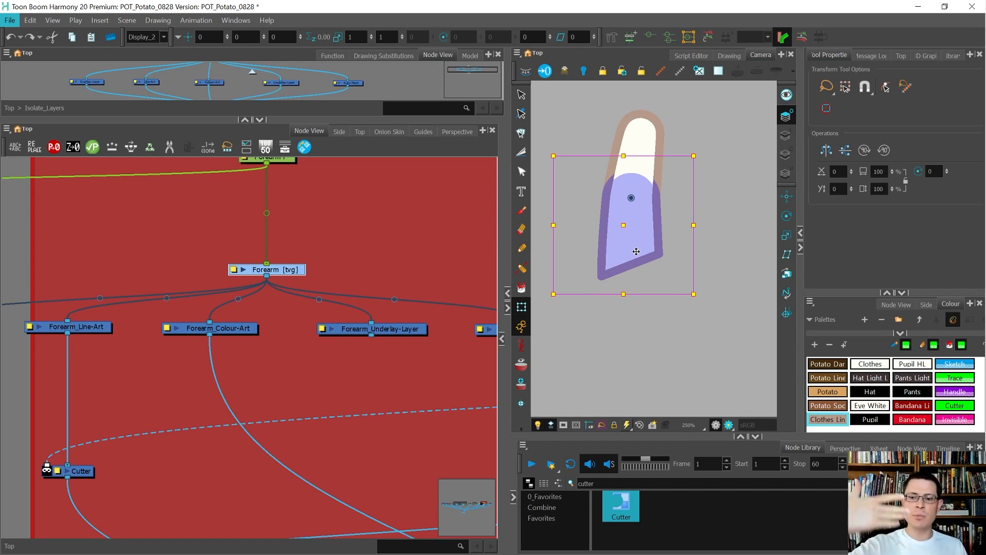
mouse_move(635, 252)
mouse_down()
mouse_move(675, 241)
mouse_move(713, 203)
mouse_up()
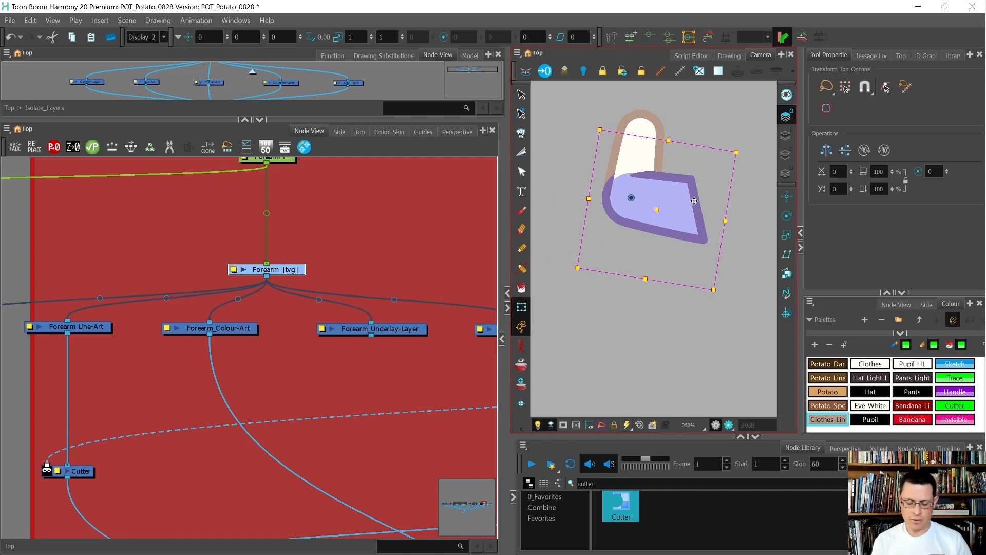
key(alt+Up)
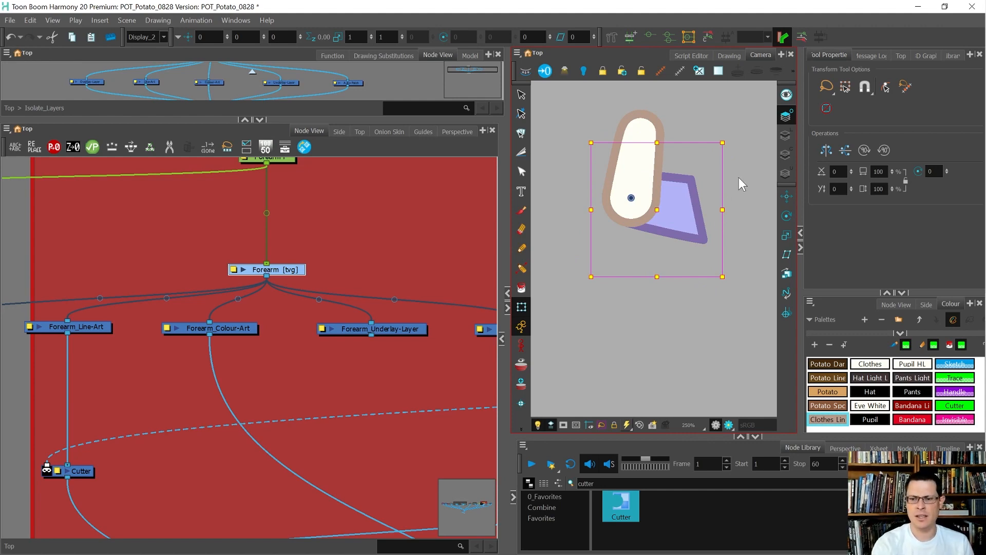
Switch to the Line Art layer, show the timeline at the Forearm layer and widen the timeline area
click(786, 135)
scroll(312, 243, up, 3)
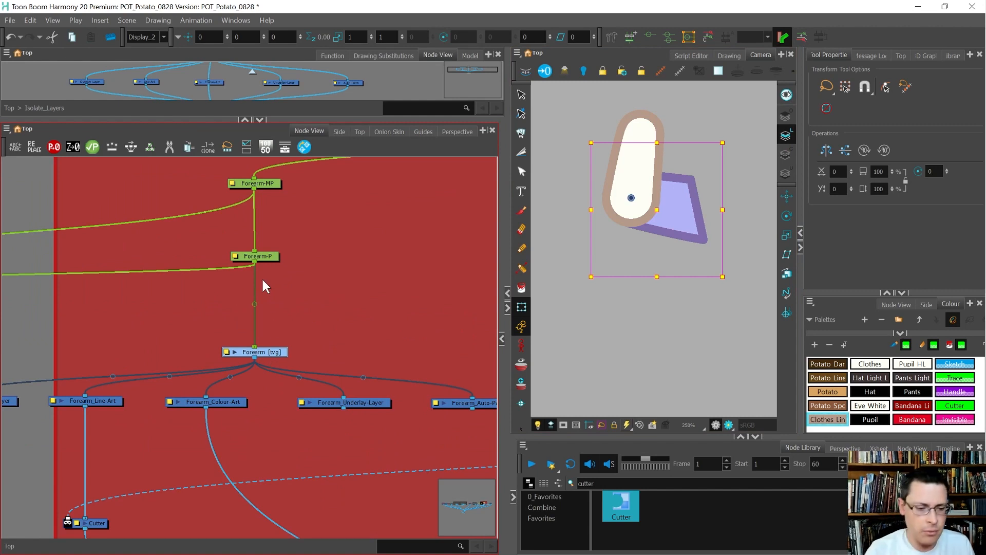
click(947, 448)
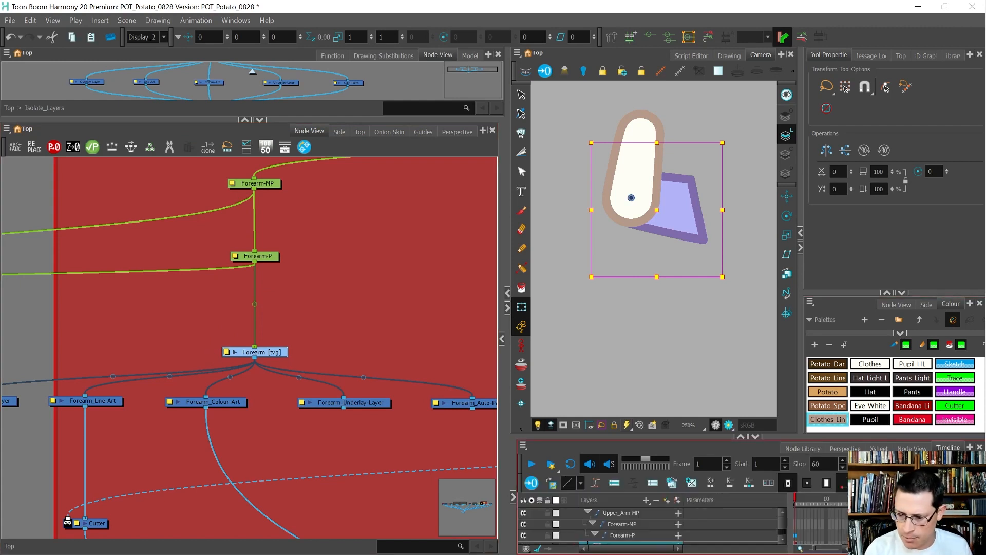
scroll(809, 519, down, 1)
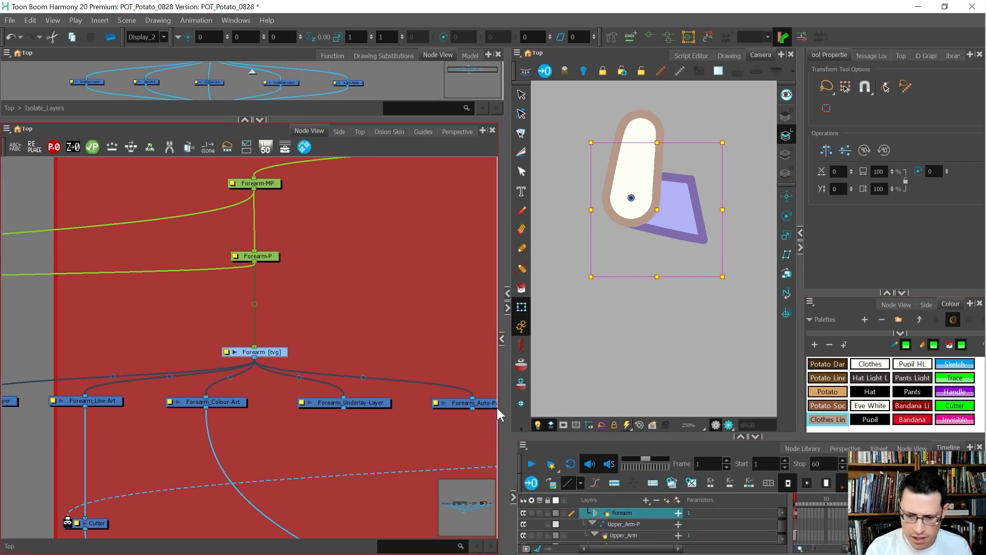
drag(506, 405, 459, 404)
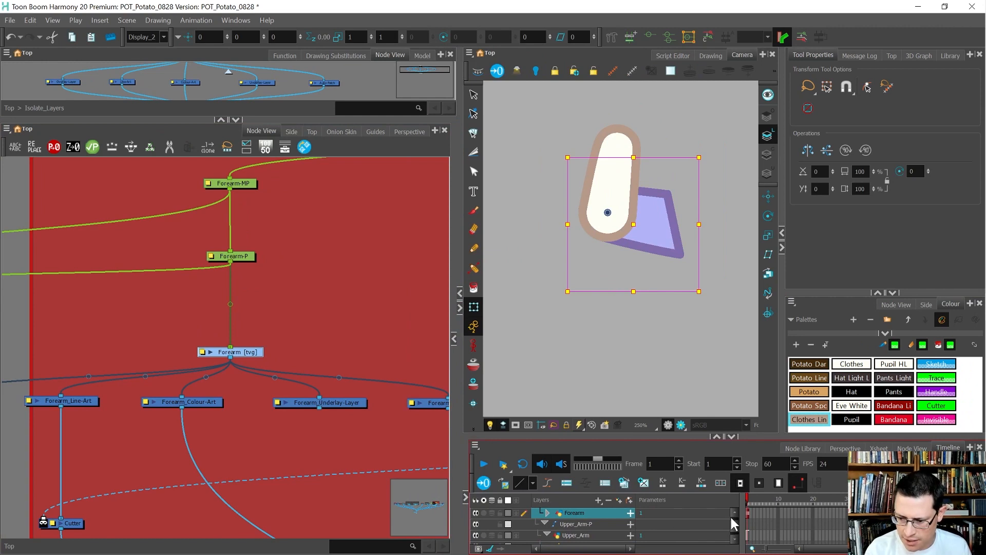
Expand the Forearm layer's child layers in the timeline and inspect its drawing at frame 1
click(754, 516)
click(749, 516)
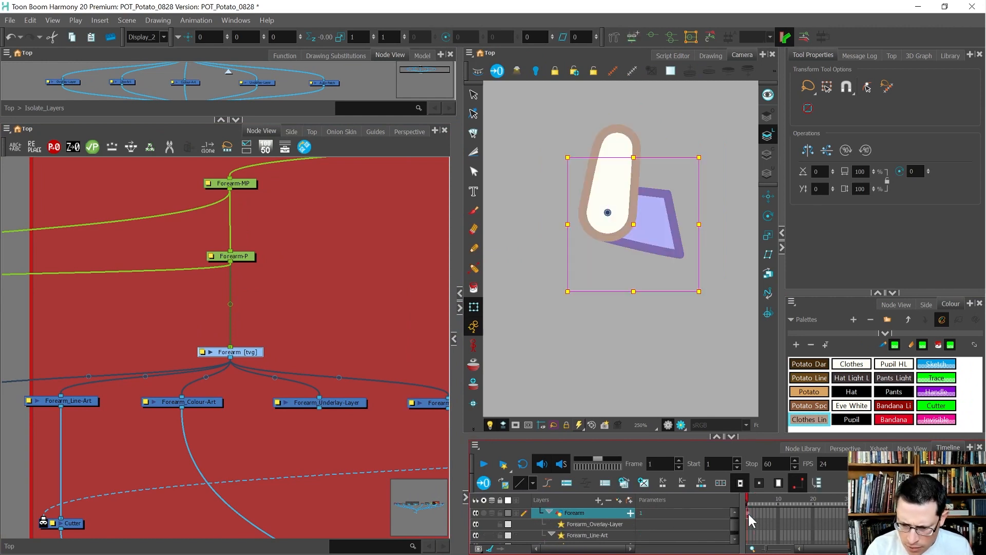
key(alt+slash)
click(753, 515)
click(748, 515)
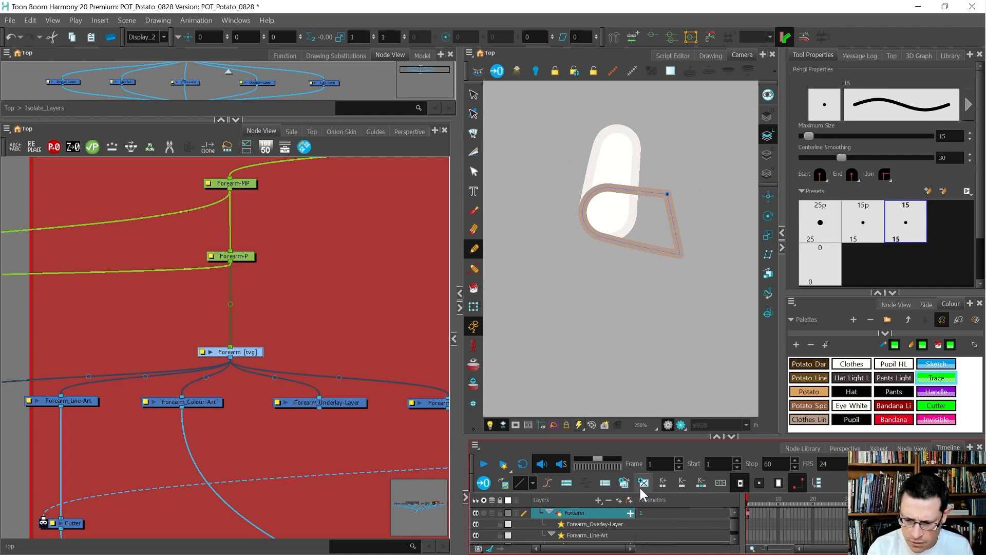
Enlarge the timeline, check the Forearm layer's parameters and select the Forearm-P peg at frame 1 to inspect its keyframe
click(631, 512)
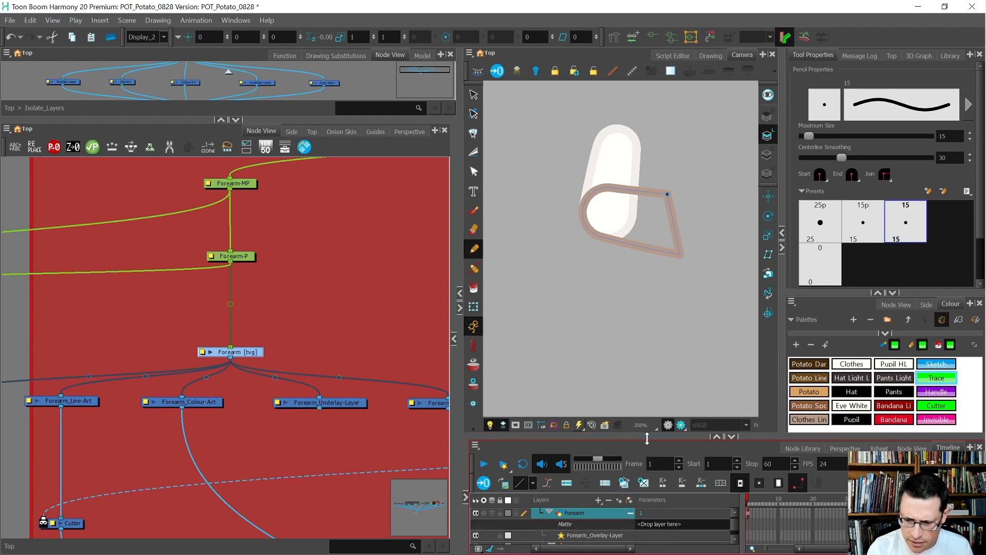
drag(647, 374, 646, 374)
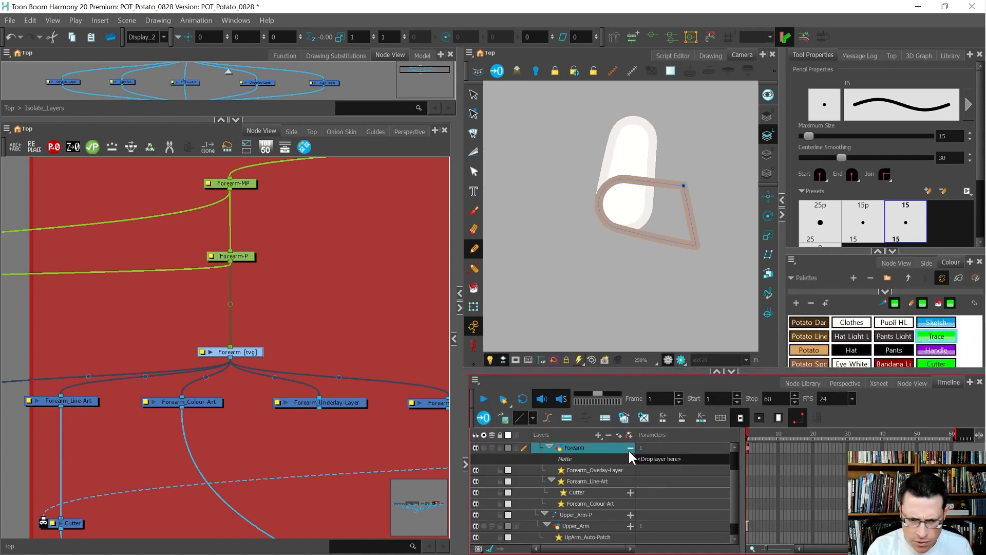
click(630, 449)
click(631, 448)
click(631, 449)
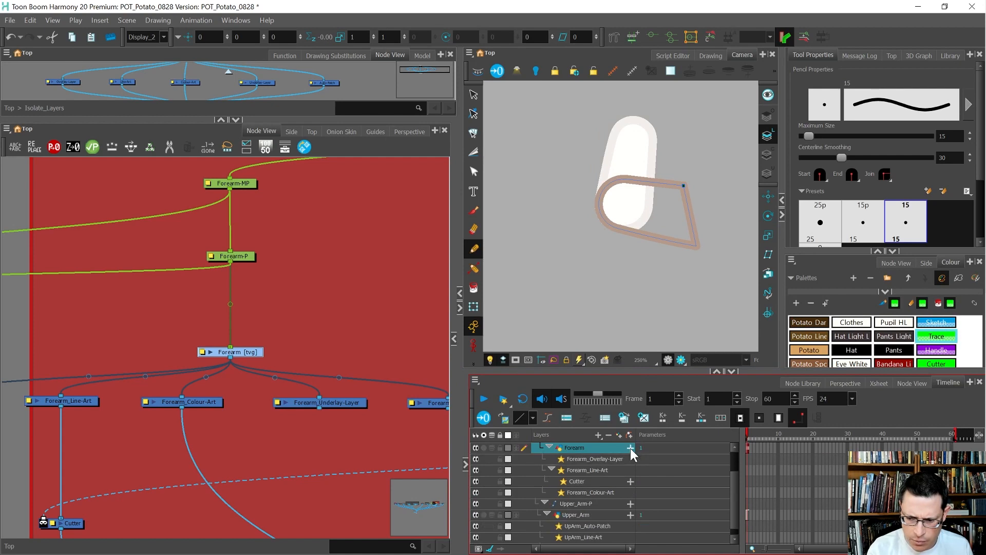
scroll(740, 481, up, 1)
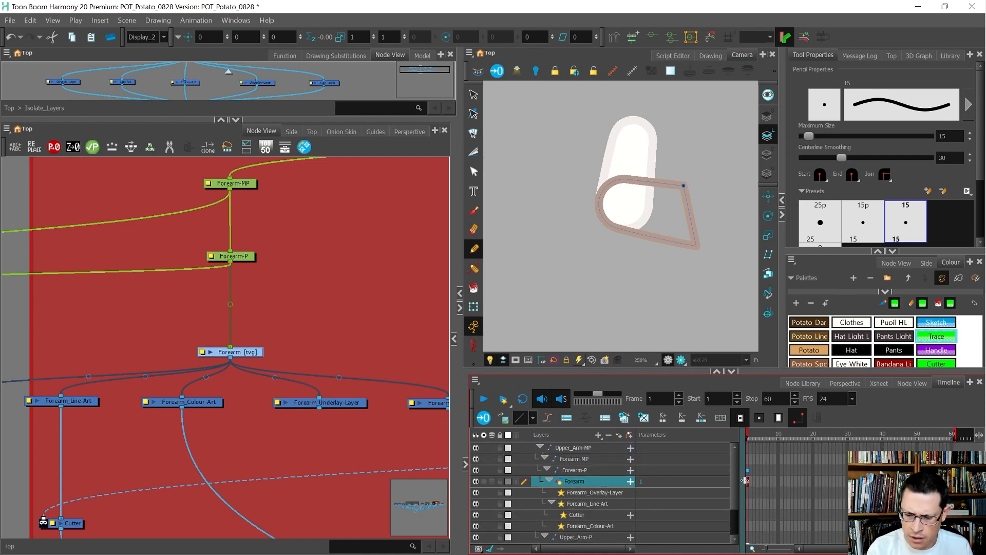
key(b)
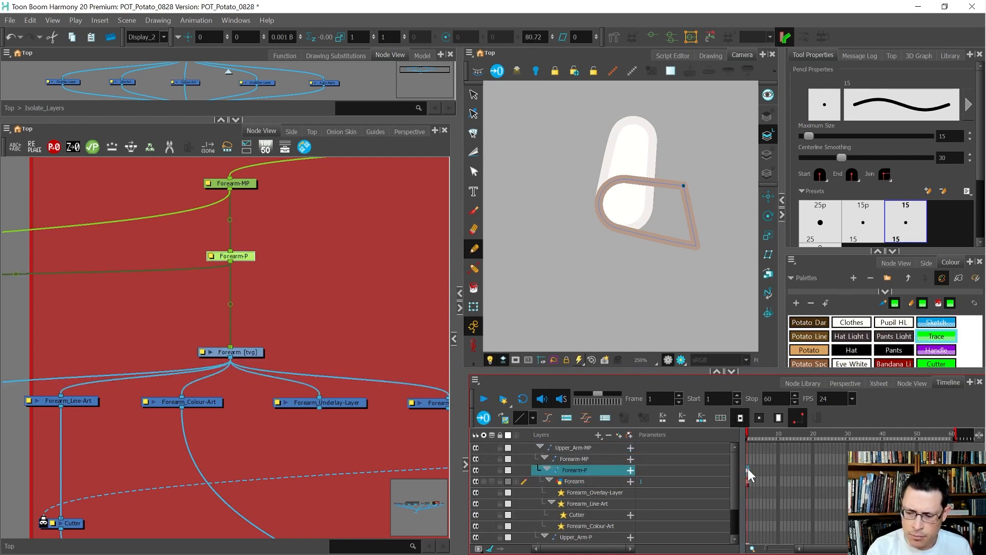
Rotate the forearm about 60 degrees outward at the elbow with the Transform tool
click(748, 482)
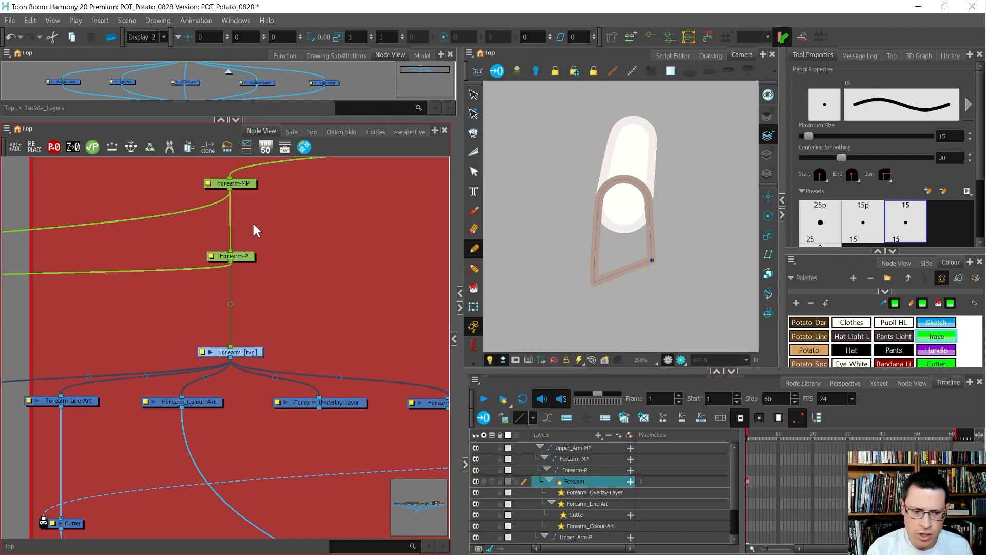
click(325, 326)
click(474, 307)
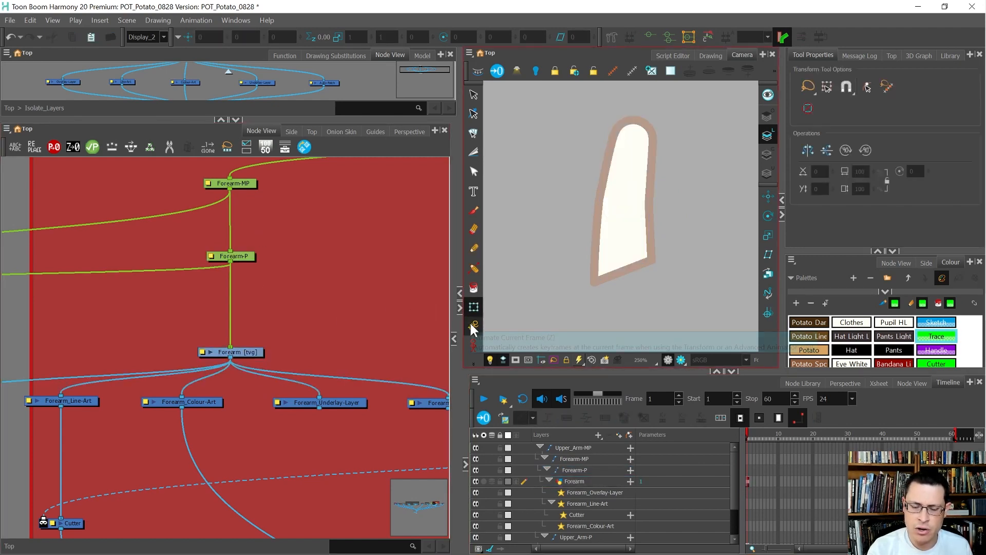
click(616, 246)
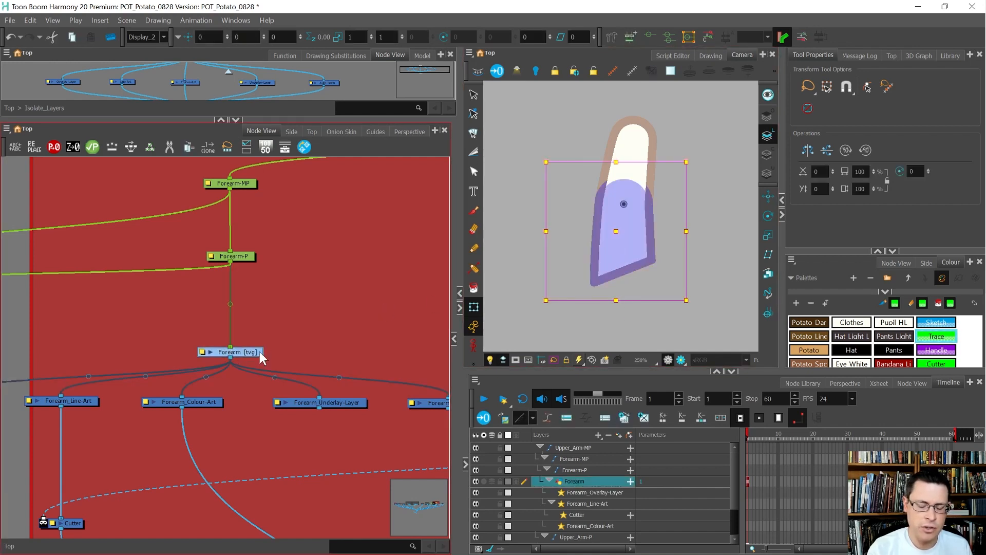
mouse_move(656, 329)
mouse_down()
mouse_move(758, 259)
mouse_move(752, 239)
mouse_up()
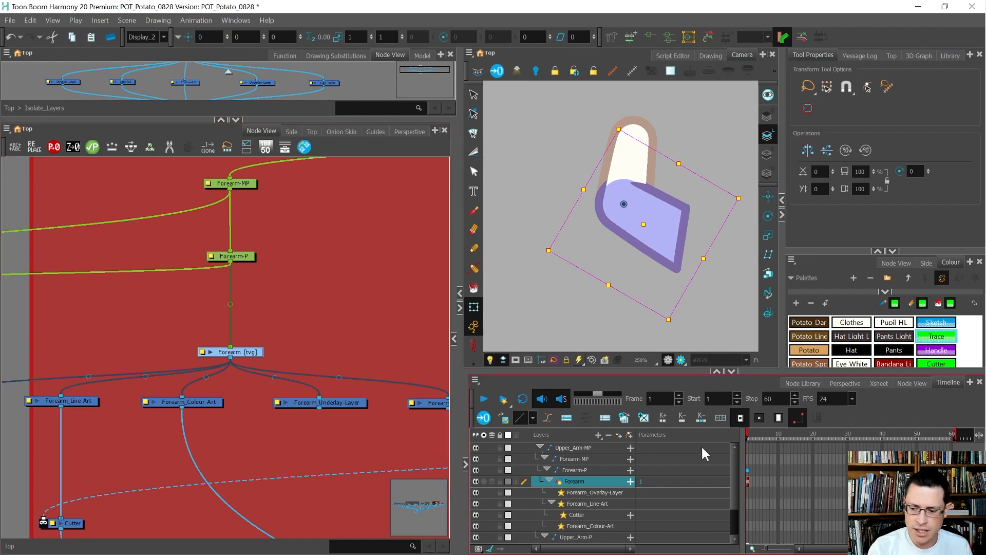
Expand the Forearm-P peg's parameters in an enlarged timeline and undo the forearm rotation
click(630, 470)
click(631, 470)
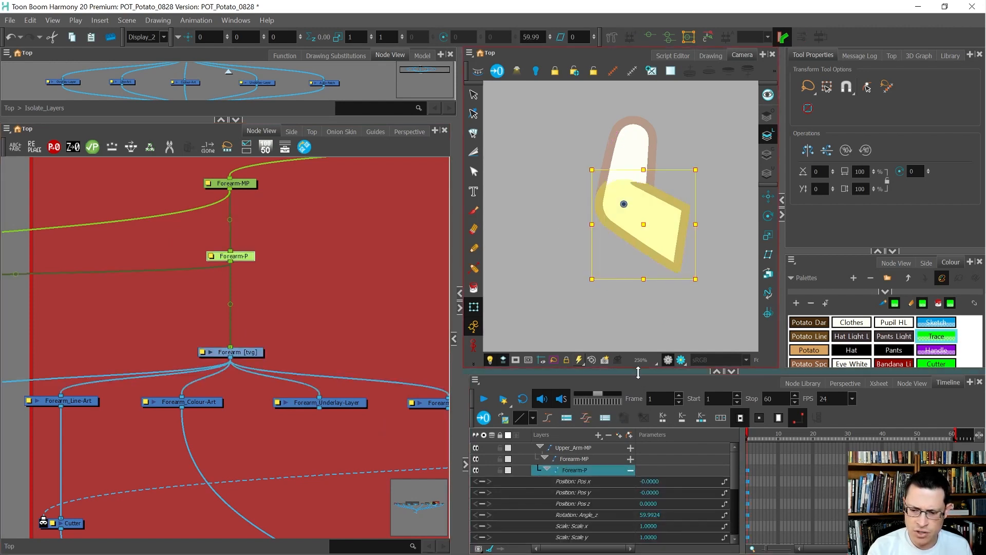
drag(640, 370, 638, 316)
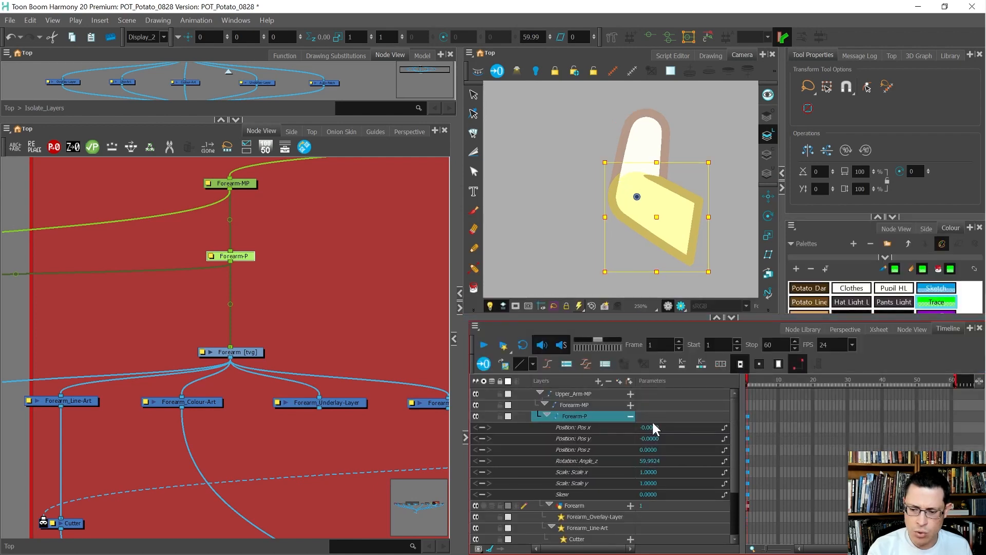
key(ctrl+z)
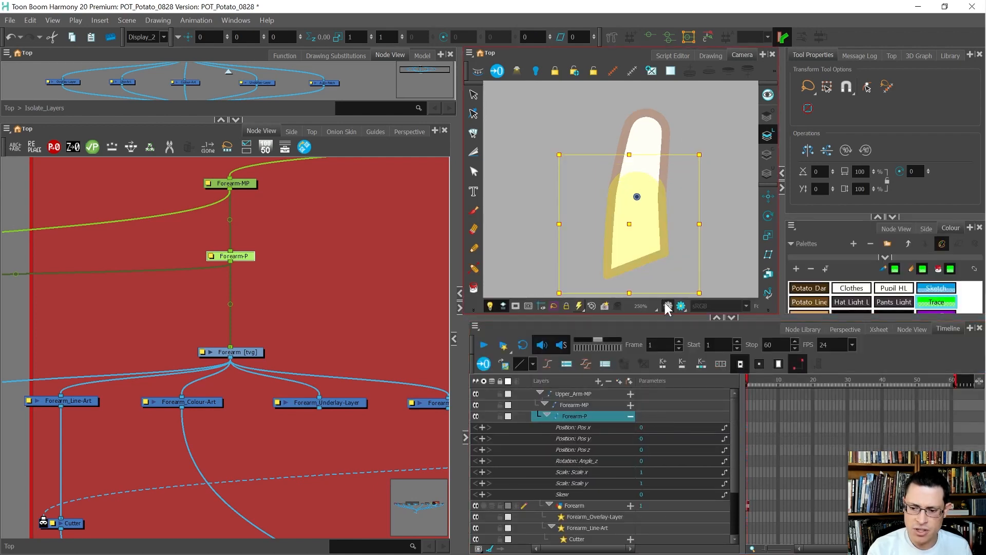
Try rotating, scaling and skewing the forearm through the Forearm-P peg and reset its transformation
drag(658, 273, 696, 250)
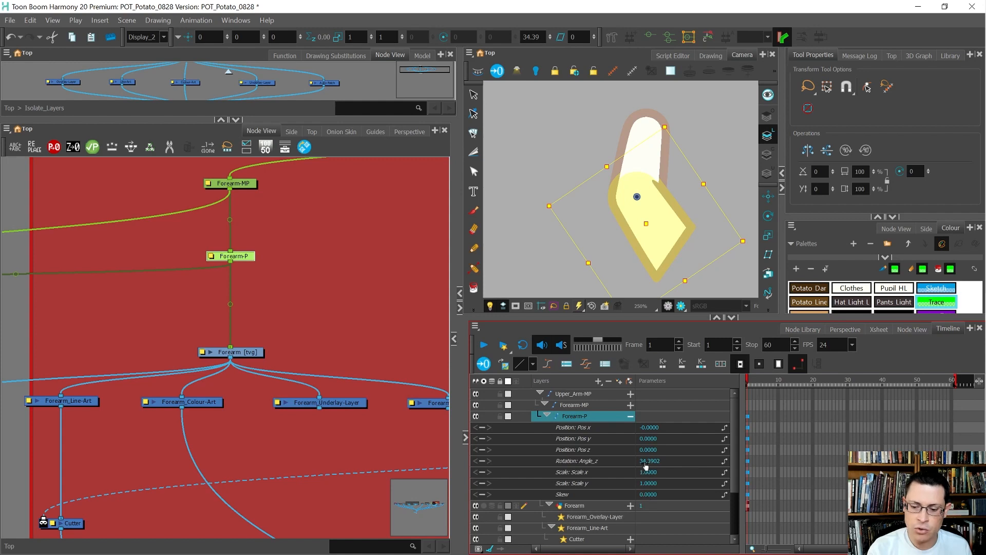
drag(683, 283, 666, 254)
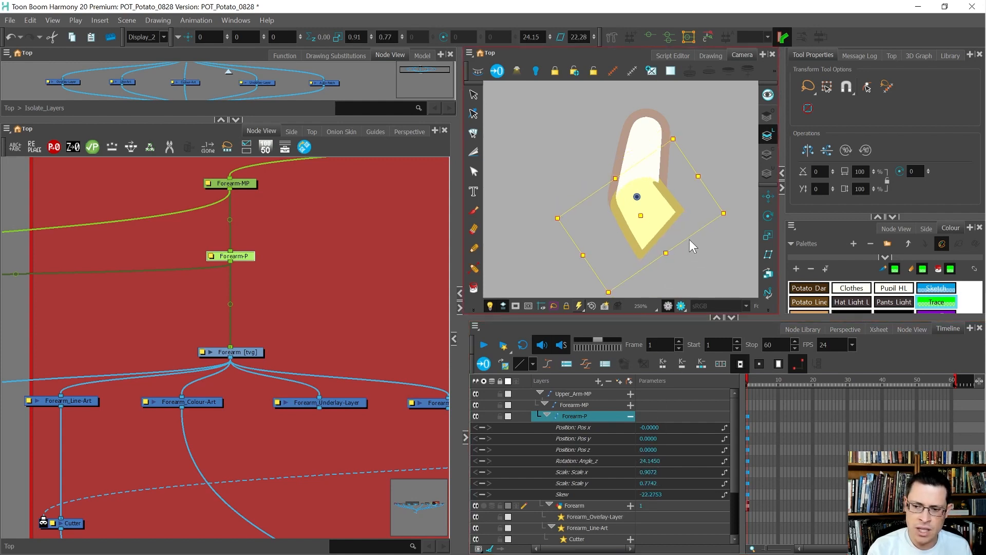
drag(685, 239, 718, 212)
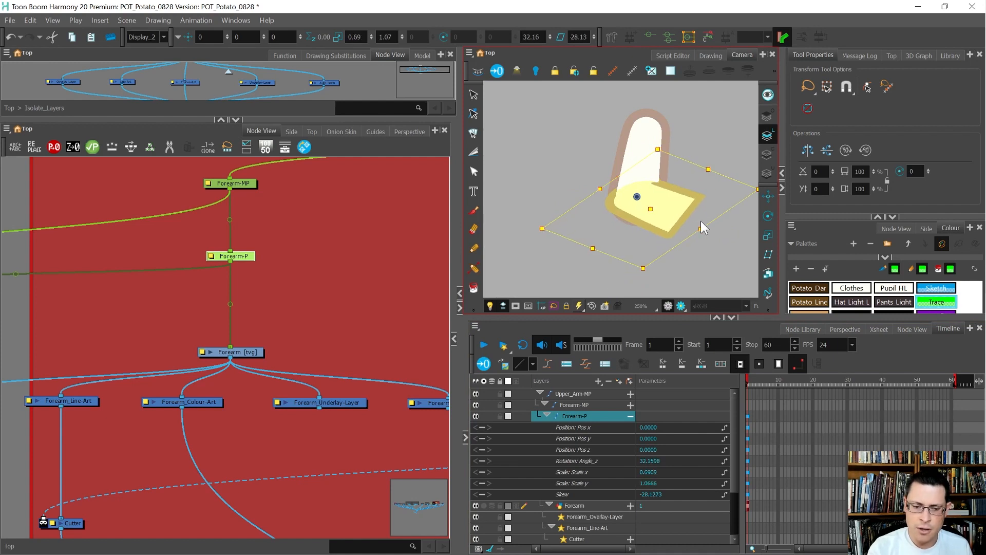
drag(254, 237, 189, 273)
key(r)
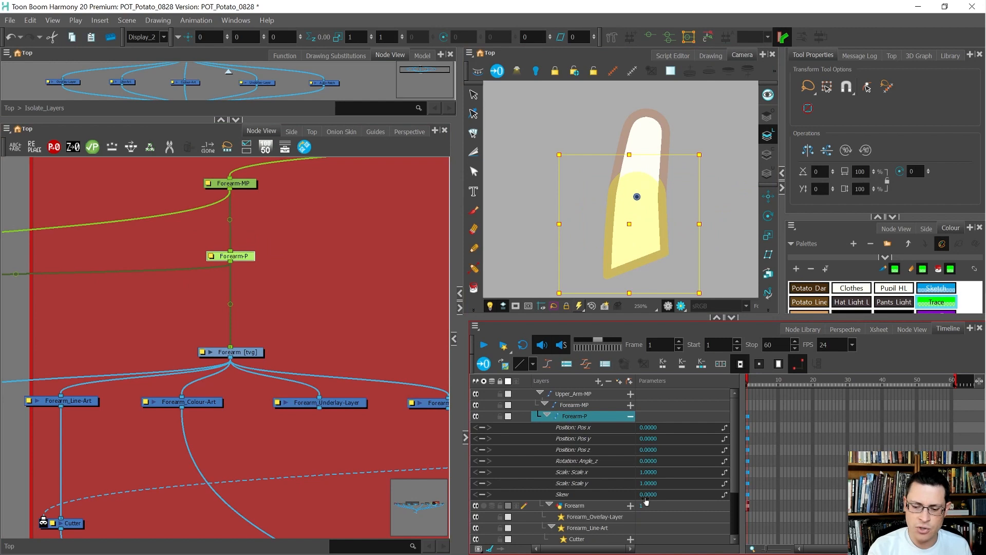
Collapse and expand the Forearm-P peg's parameters to examine which ones are keyed at frame 1
click(629, 417)
click(628, 417)
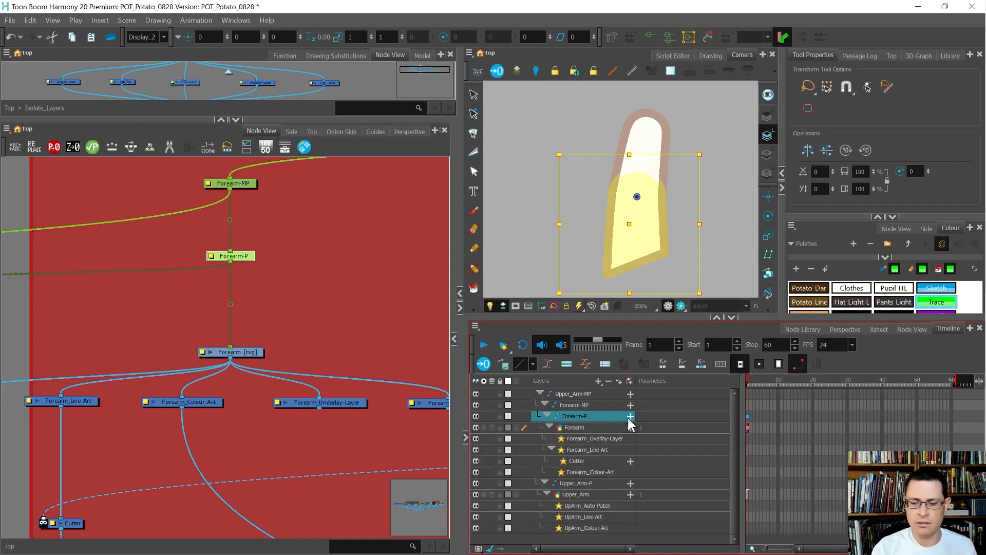
click(629, 418)
click(629, 418)
click(629, 418)
click(628, 417)
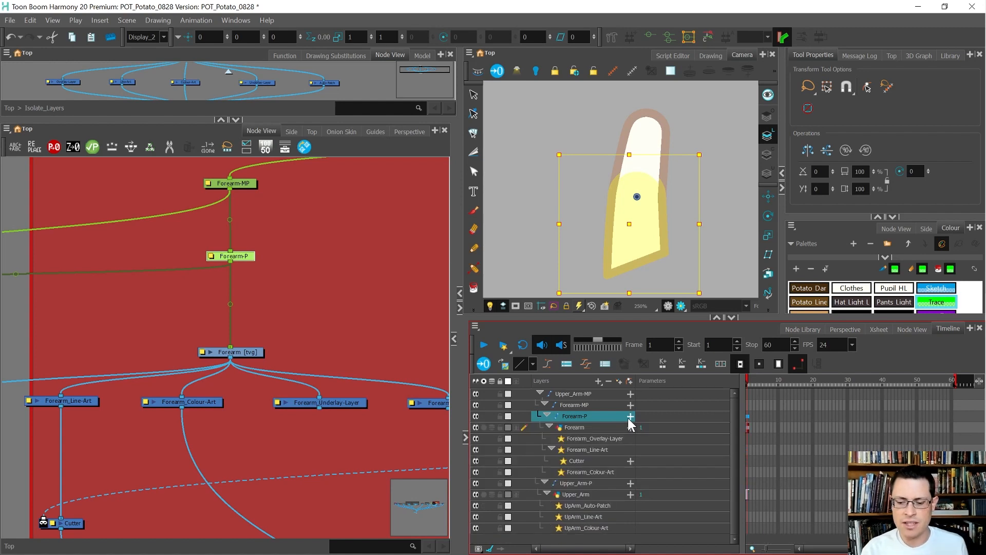
click(630, 417)
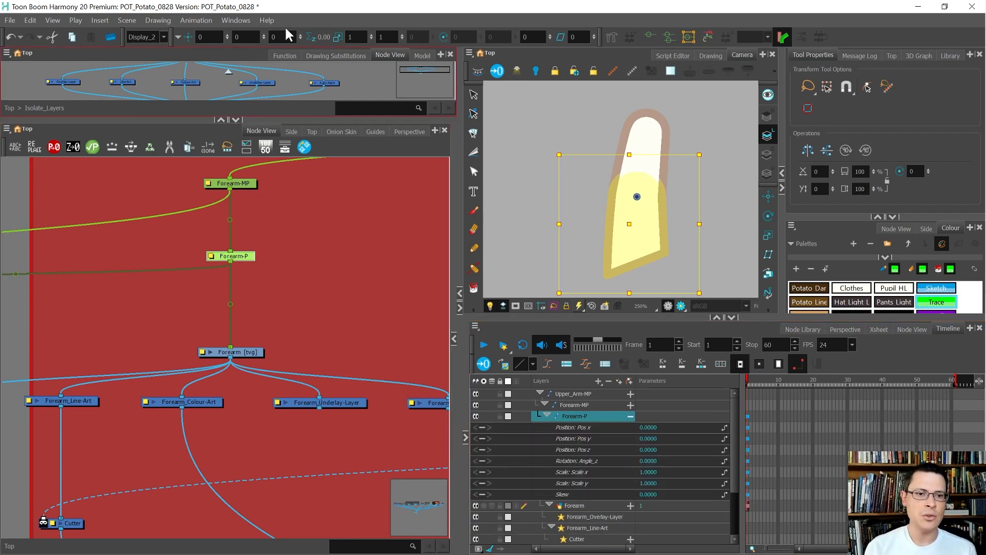
right_click(340, 39)
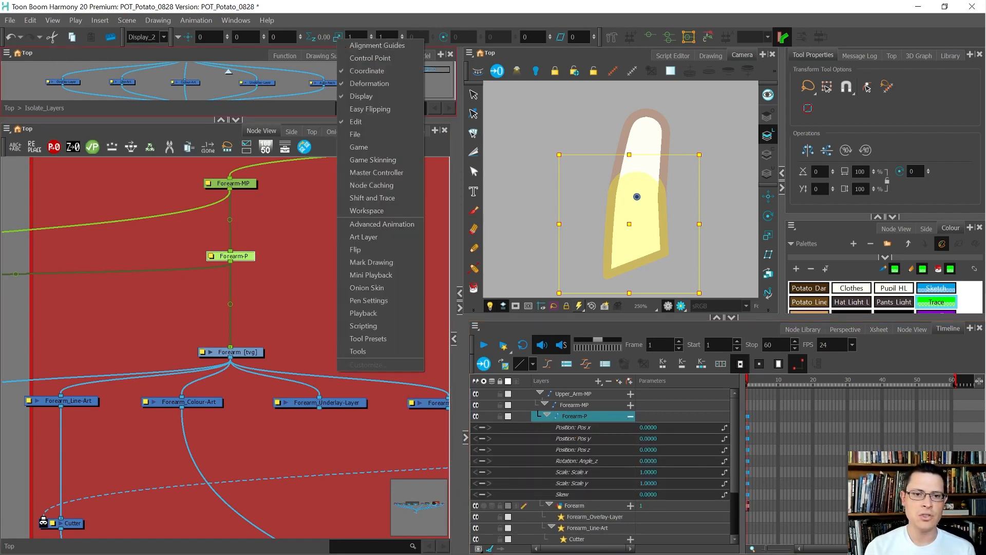
click(443, 29)
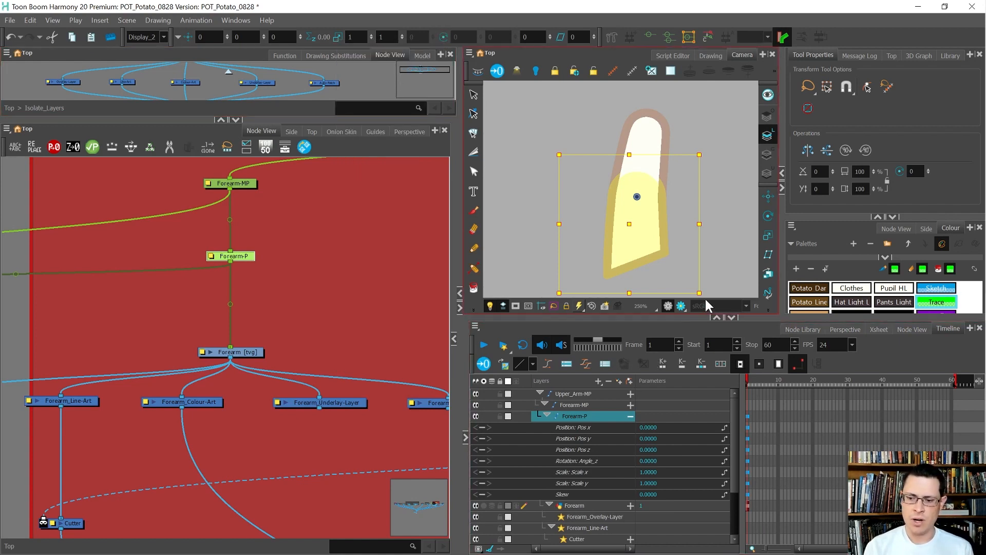
Try a further scaled, rotated and skewed forearm pose and reset it, with the Forearm-P parameters collapsed
mouse_move(699, 293)
mouse_down()
mouse_move(709, 258)
mouse_move(718, 265)
mouse_move(738, 237)
mouse_move(740, 200)
mouse_up()
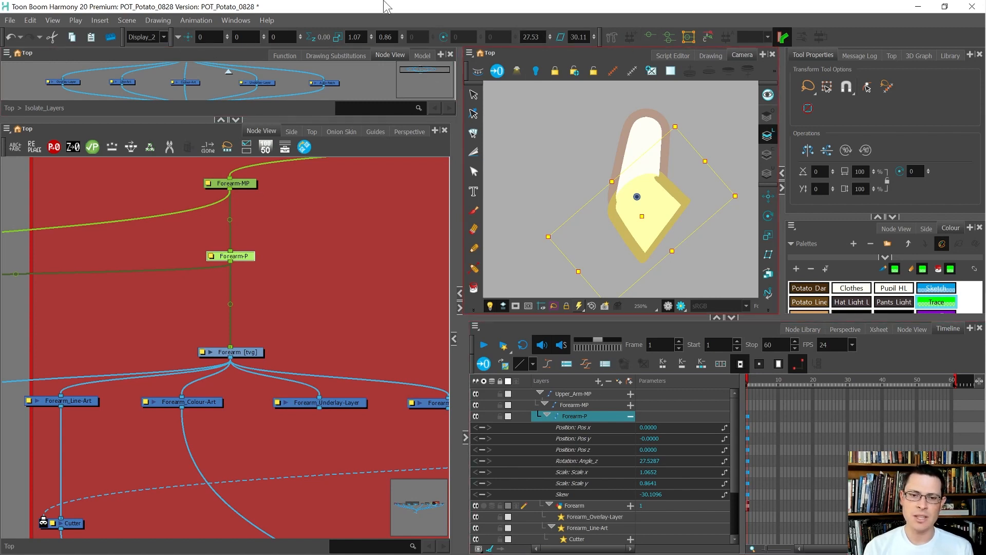
click(631, 416)
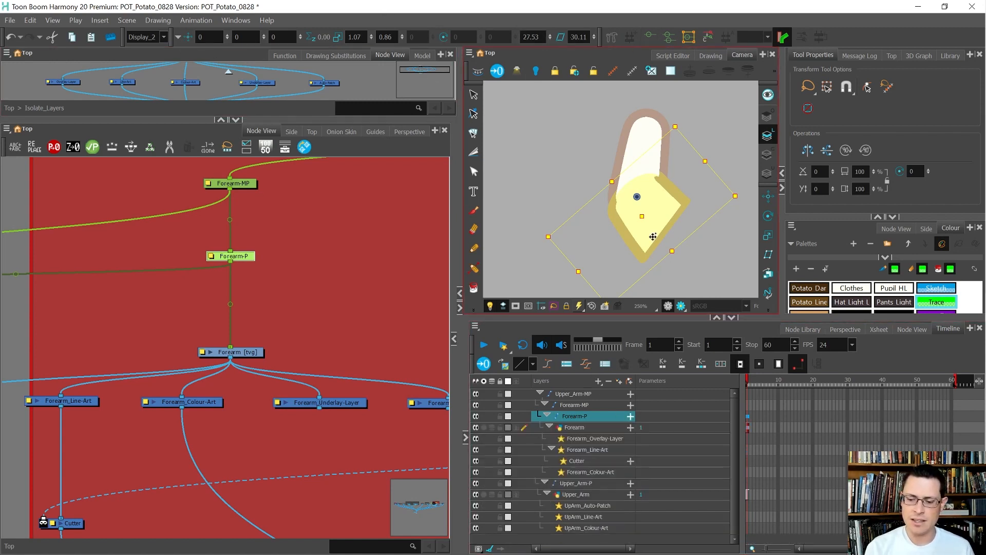
key(r)
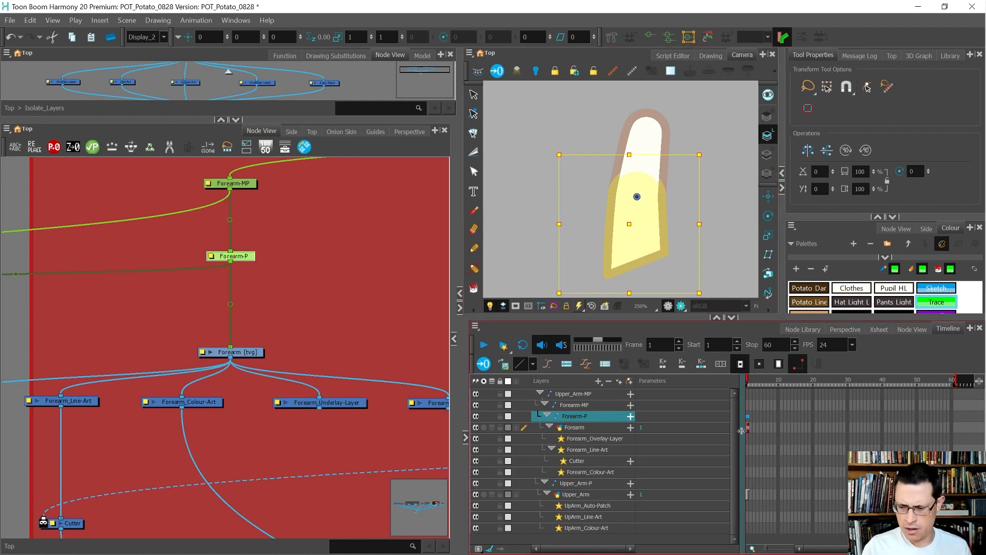
Rotate the forearm about 62 degrees outward and nudge it back 0.001 in depth behind the upper arm
click(748, 427)
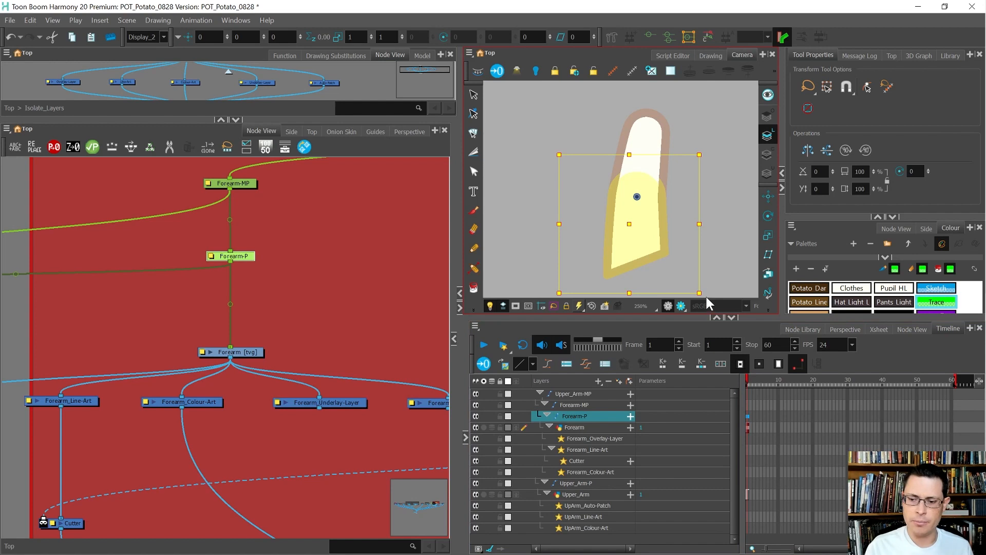
mouse_move(706, 300)
mouse_down()
mouse_move(744, 203)
mouse_move(740, 184)
mouse_up()
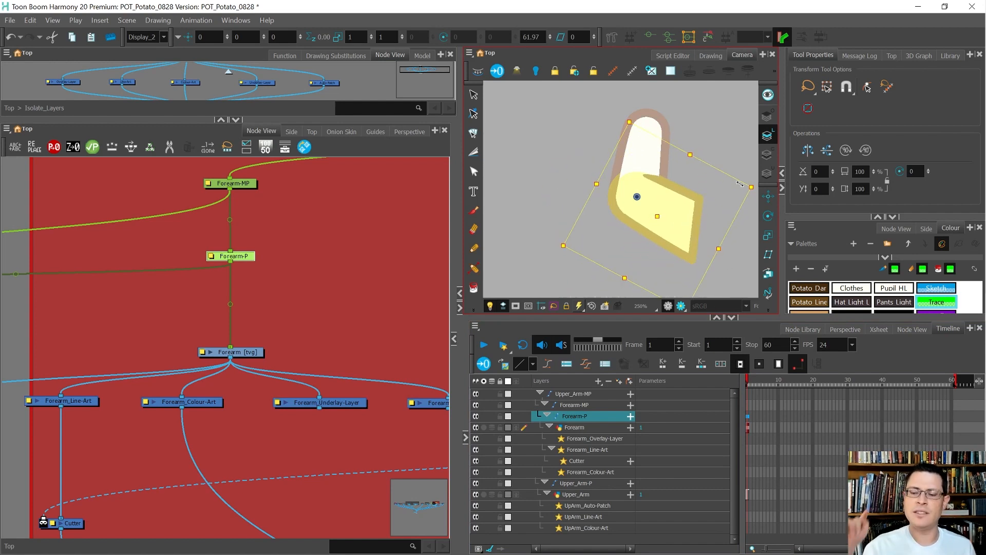
key(ctrl+z)
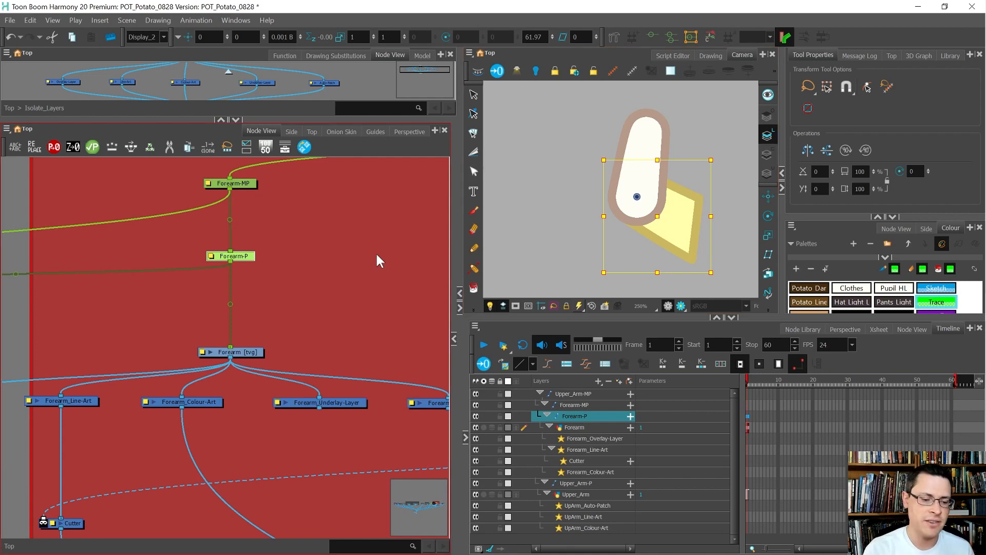
Deselect the forearm and widen the node view around the Arm group
scroll(288, 265, down, 4)
scroll(126, 307, down, 2)
click(254, 274)
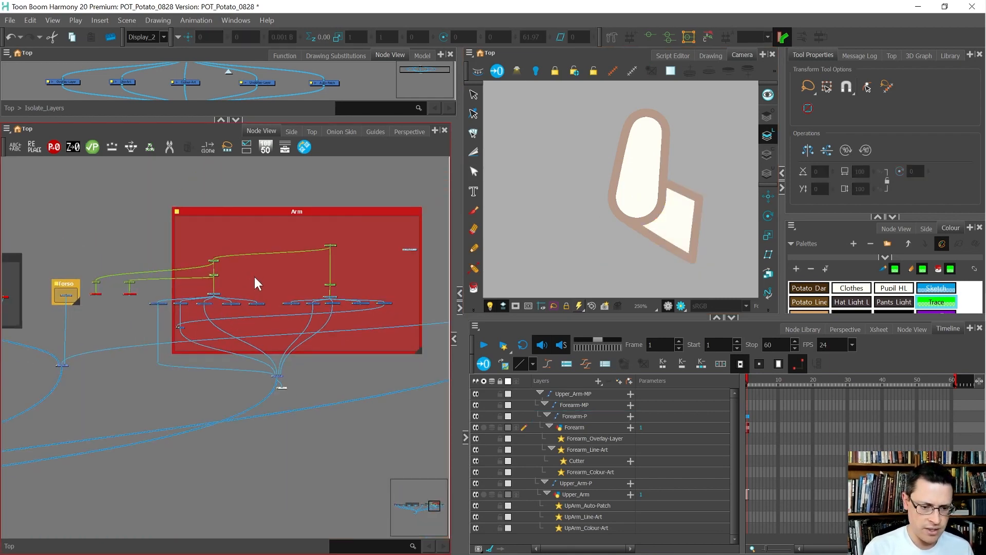
drag(260, 281, 230, 283)
drag(461, 265, 548, 245)
scroll(313, 292, up, 5)
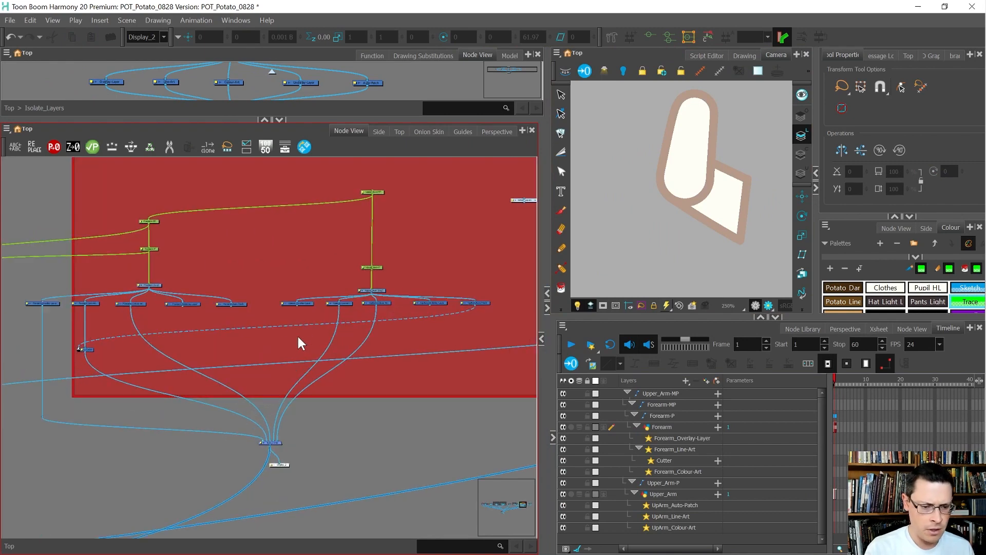
Rename the Cutter node below Forearm_Line-Art as Forearm_Lines_Cut_by_UpArm_Autopatch
scroll(103, 357, up, 5)
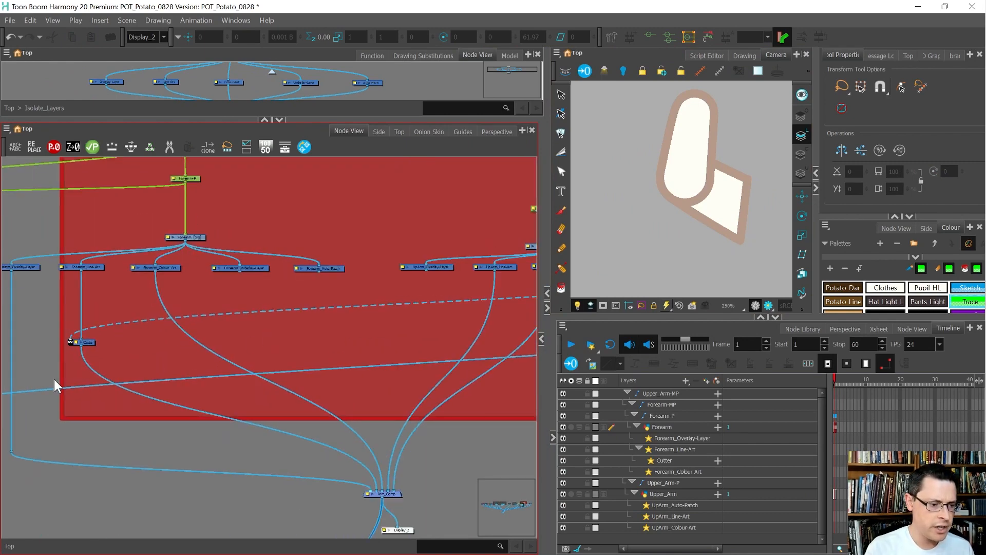
scroll(75, 352, up, 2)
scroll(101, 388, down, 1)
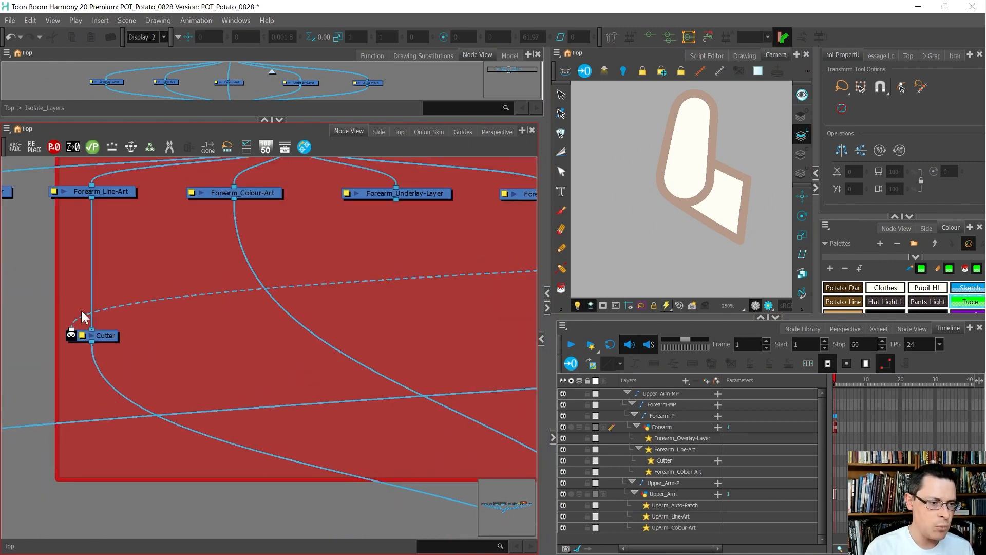
double_click(83, 335)
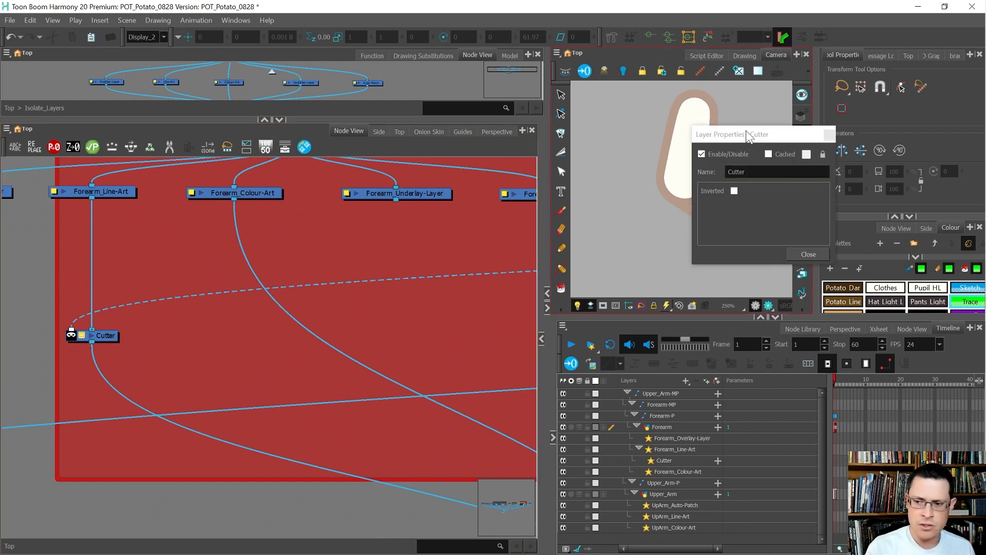
drag(749, 141, 242, 271)
double_click(246, 299)
text(Forema)
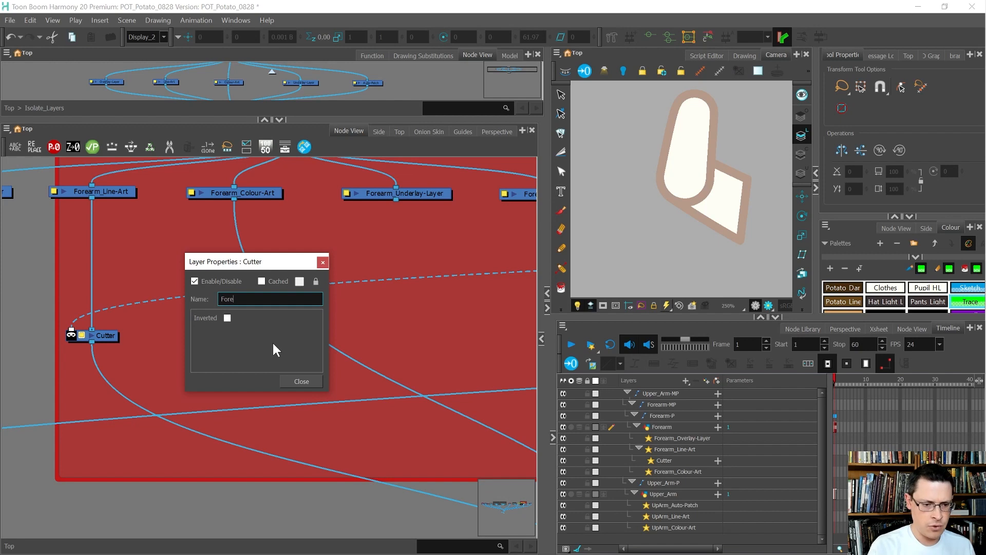
key(BackSpace)
key(BackSpace)
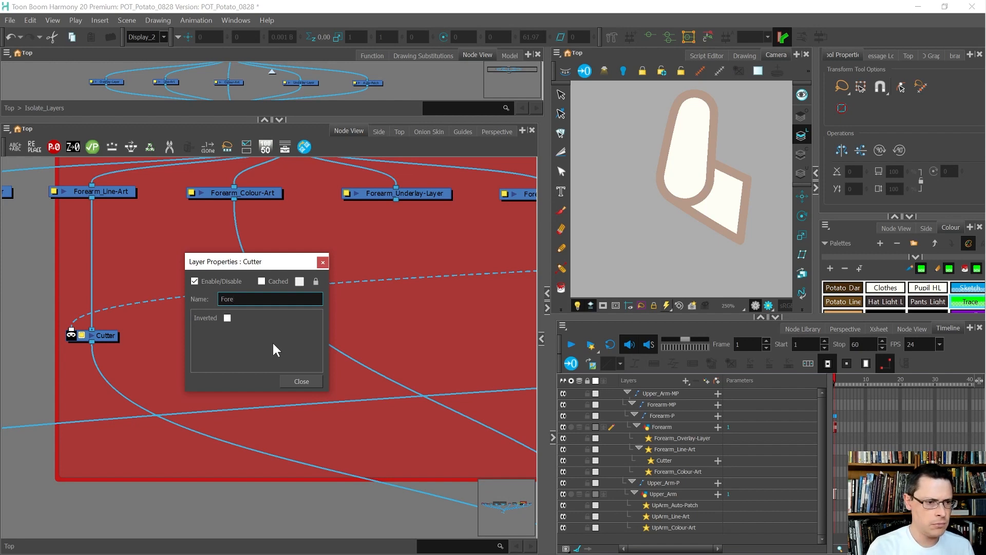
text(arm)
text(_Lines_Cut_)
text(by_)
text(UpArm)
text(_Autopatch)
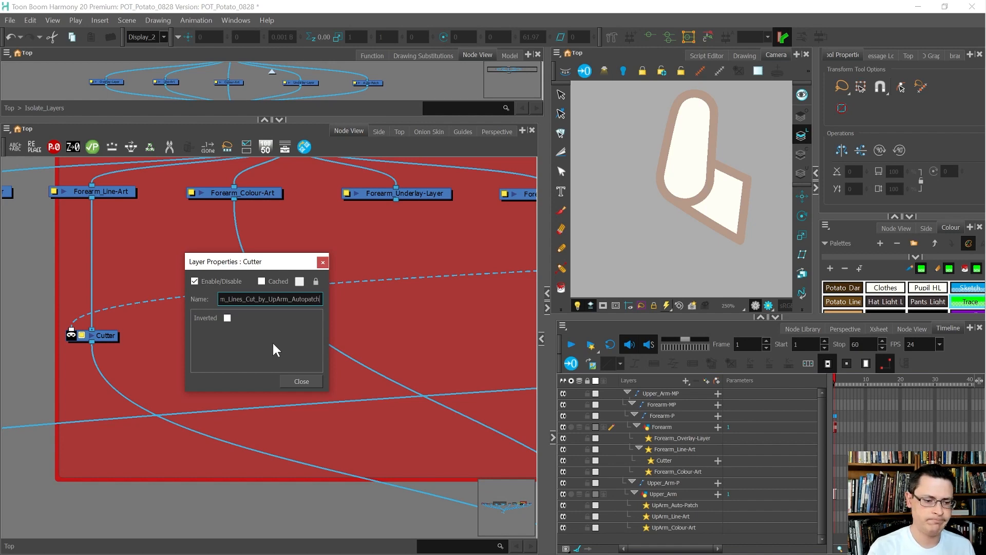
key(Return)
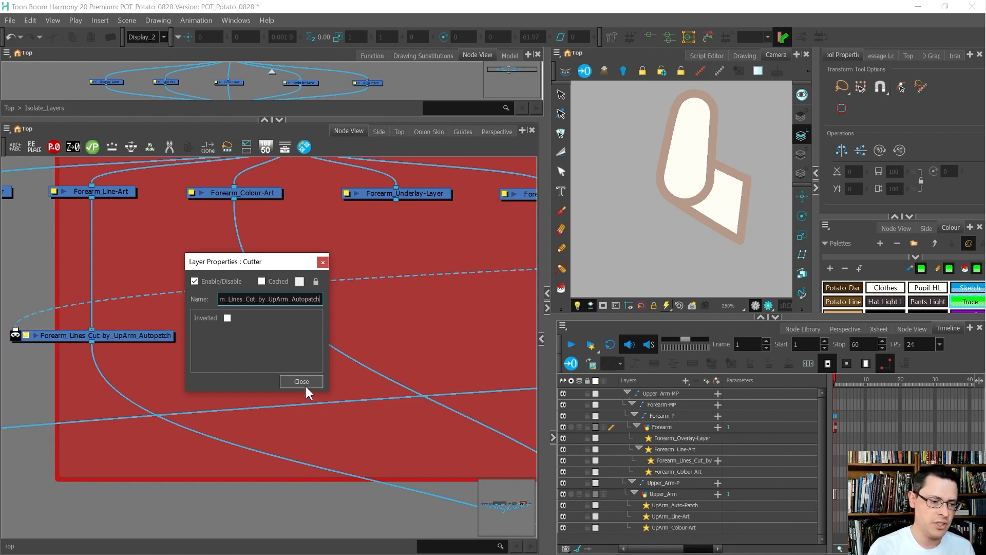
click(303, 383)
Duplicate the Forearm_Lines_Cut_by_UpArm_Autopatch cutter and insert the copy into the connection below UpArm_Line-Art
scroll(165, 361, down, 3)
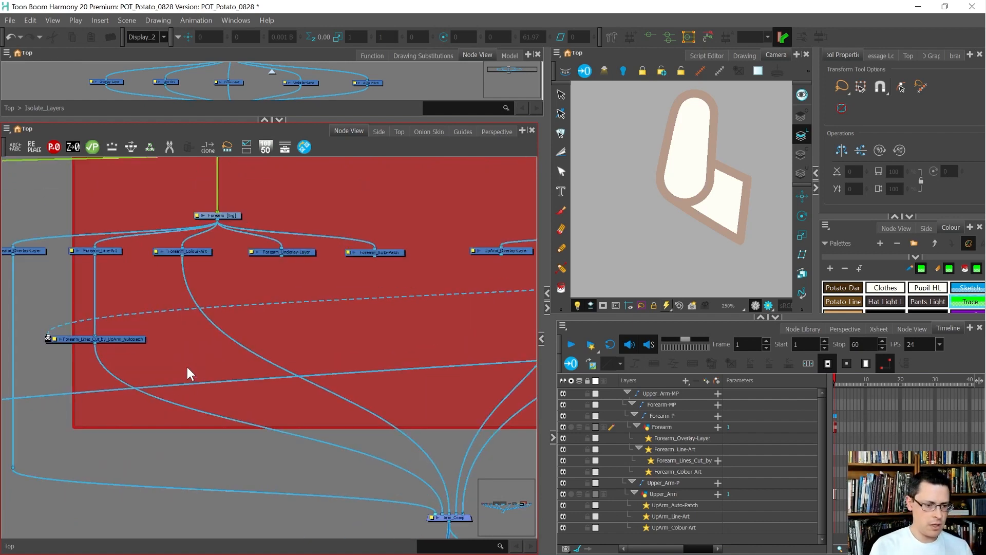
click(74, 333)
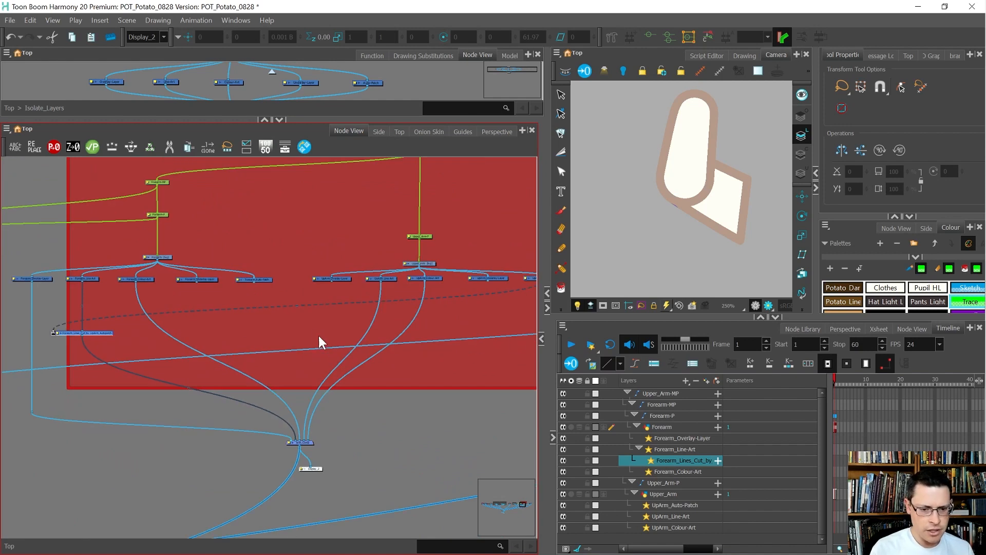
key(ctrl+v)
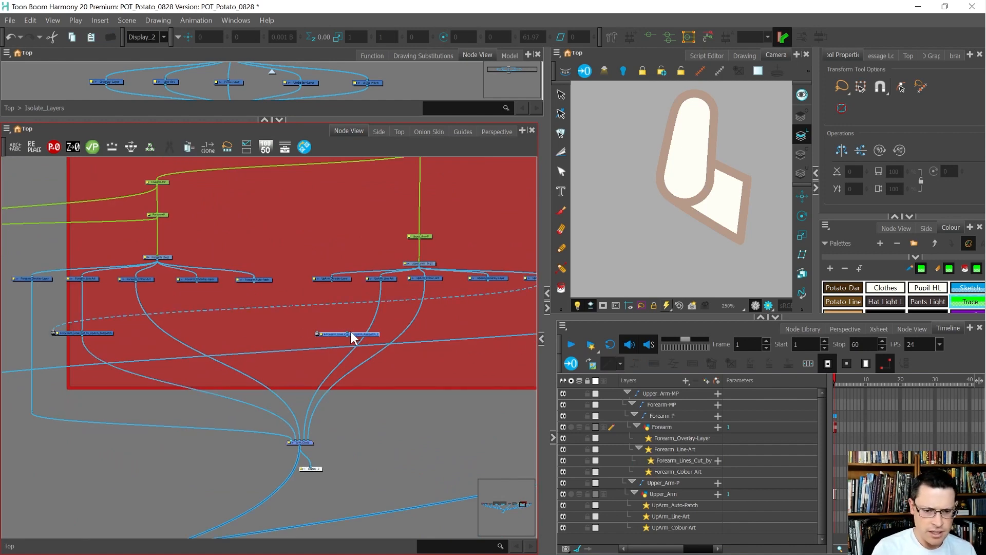
scroll(359, 334, up, 1)
drag(358, 331, 386, 335)
scroll(385, 330, up, 2)
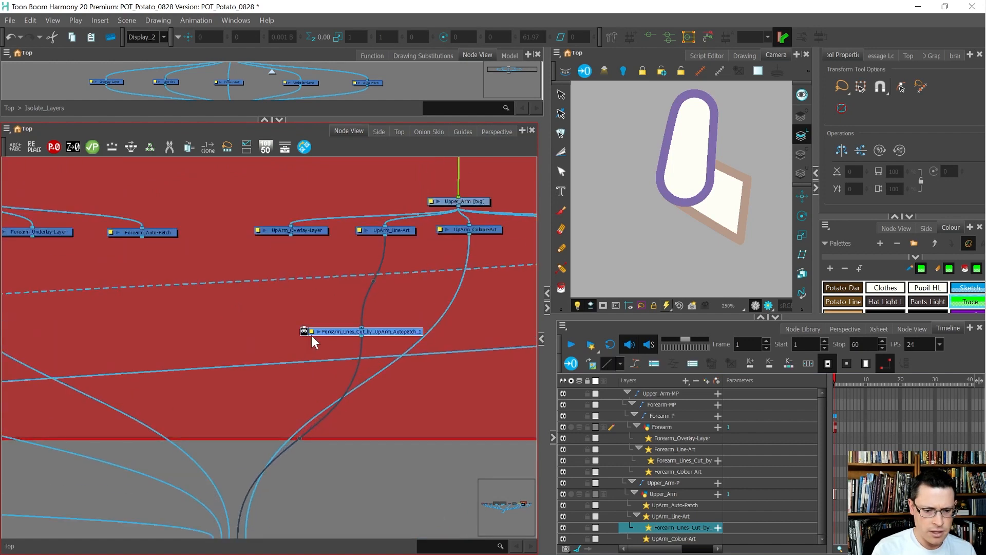
Rename the duplicated cutter below UpArm_Line-Art as UpArm_Lines_Cut_By_Forearm_Autopatch
double_click(313, 332)
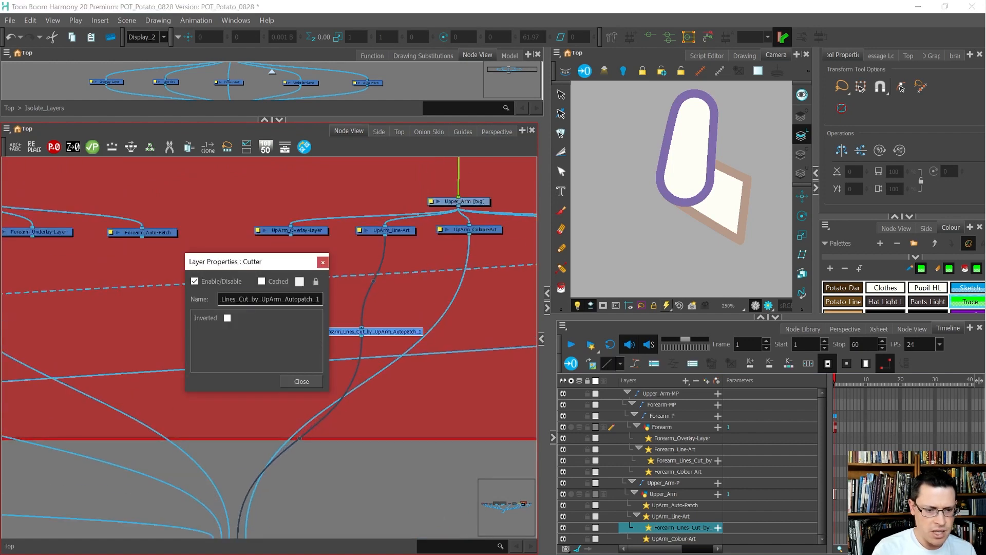
text(UpArm)
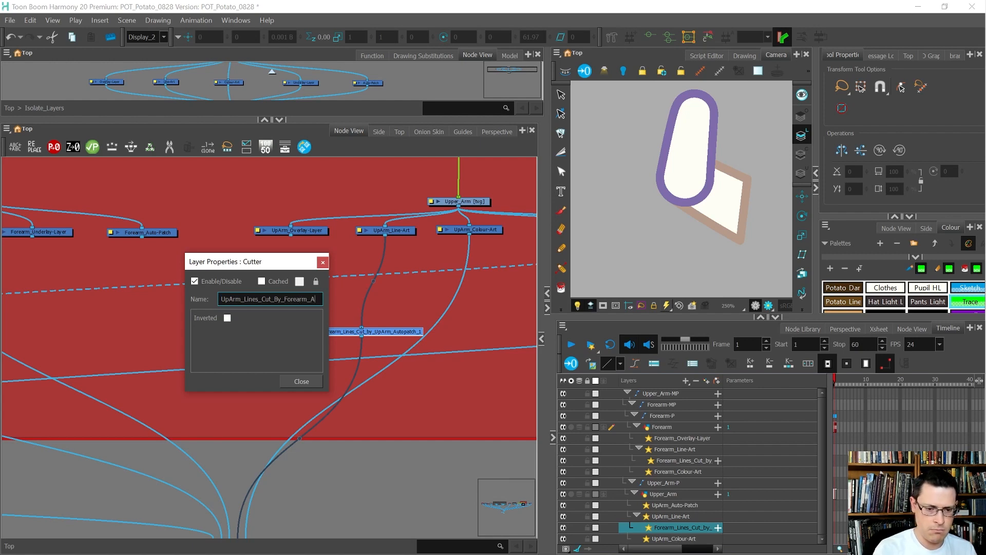
text(utopatch)
key(Return)
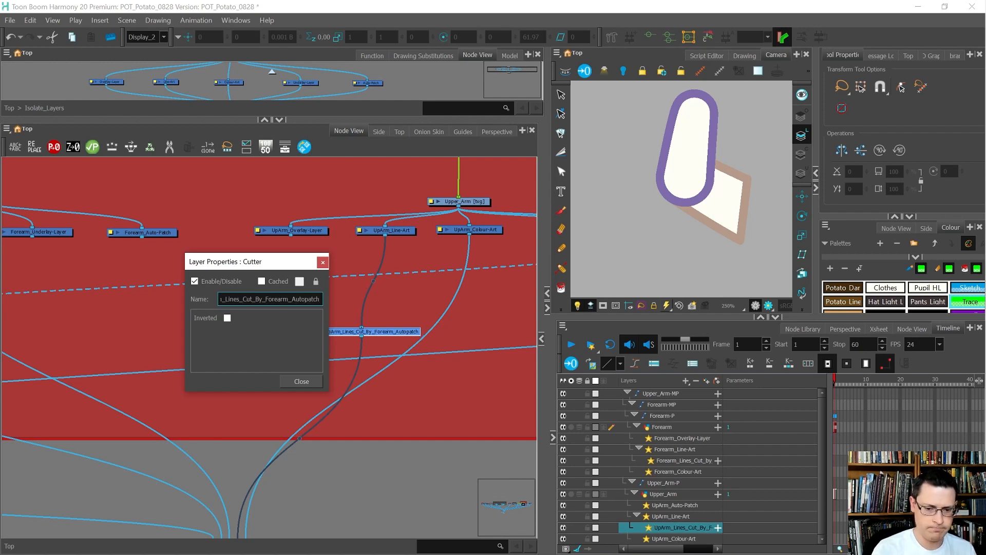
click(303, 381)
Connect Forearm_Auto-Patch to the matte input of the UpArm_Lines_Cut_By_Forearm_Autopatch cutter, and select the forearm drawing
drag(306, 331, 144, 236)
click(748, 135)
click(721, 213)
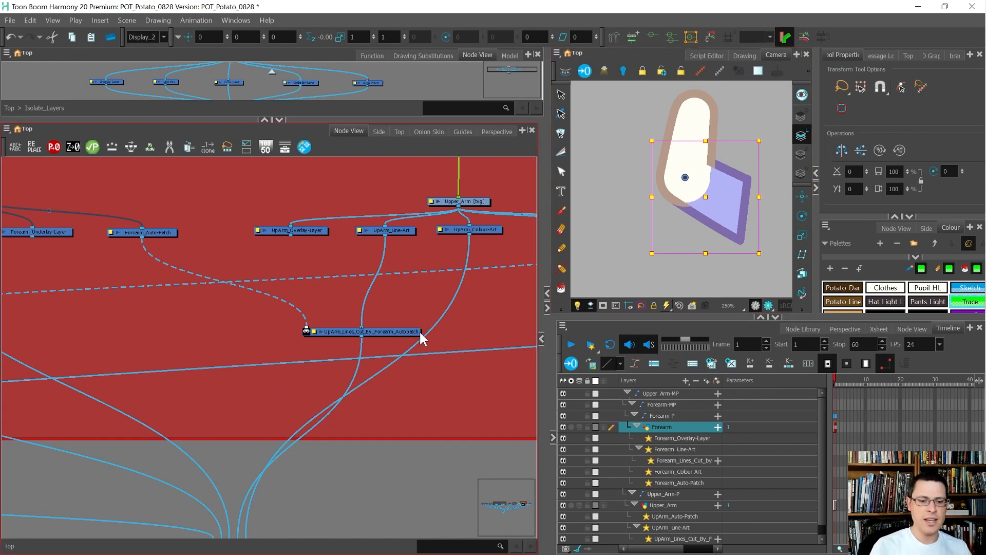
Reposition the UpArm_Lines_Cut_By_Forearm_Autopatch cutter directly beneath the UpArm_Line-Art node
scroll(418, 331, down, 3)
scroll(241, 343, down, 2)
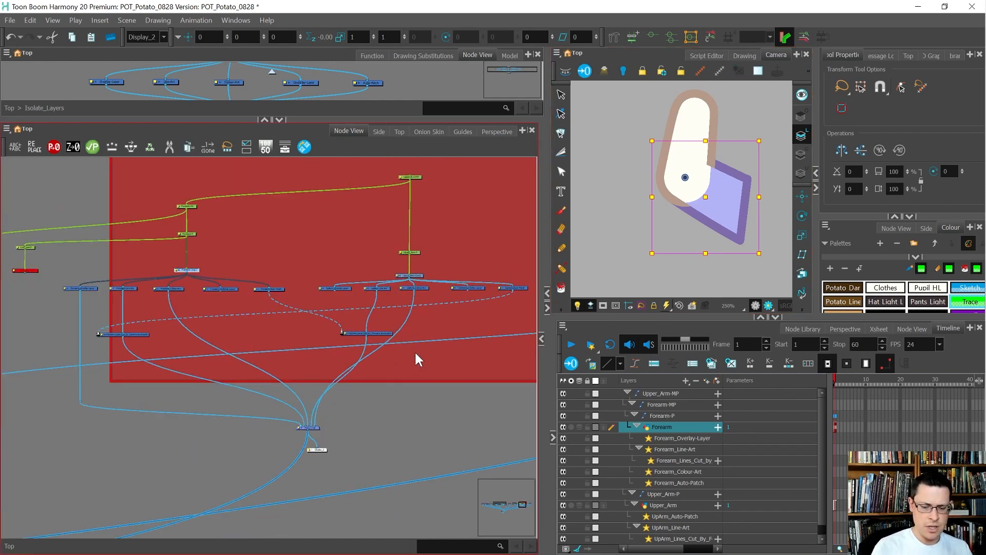
drag(429, 317, 398, 282)
drag(382, 320, 376, 340)
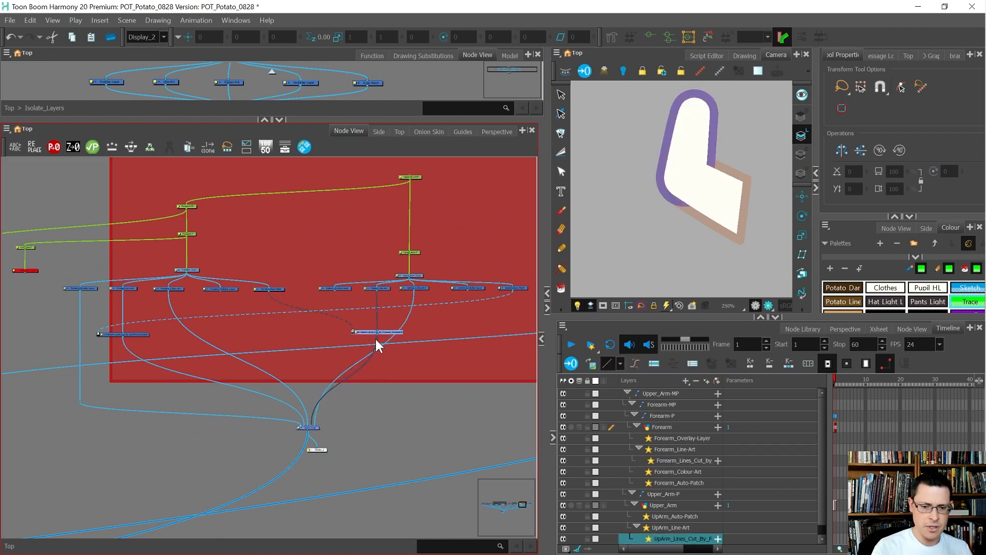
scroll(376, 340, up, 1)
Add a waypoint to the UpArm_Colour-Art connection and route it clear of the upper arm's cutter
click(413, 312)
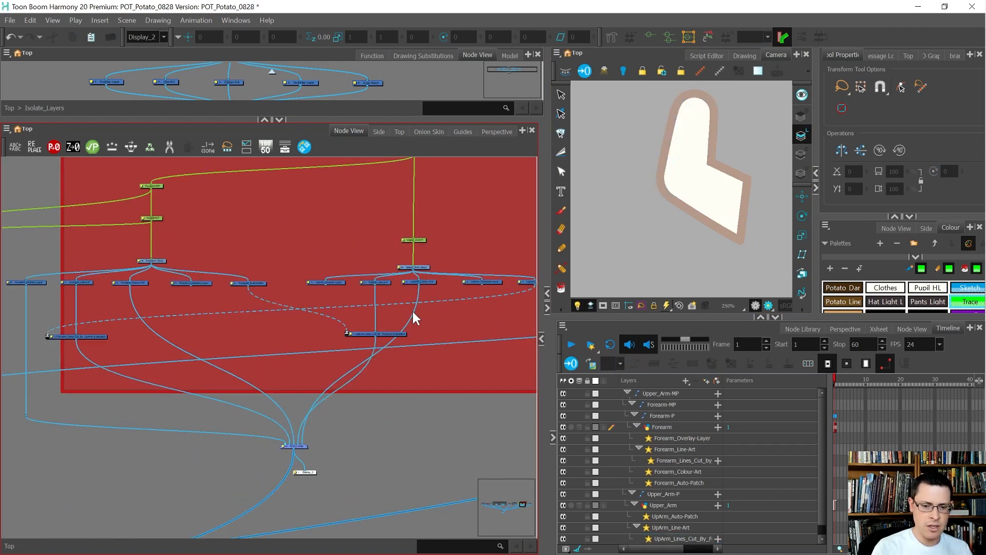
scroll(413, 311, up, 2)
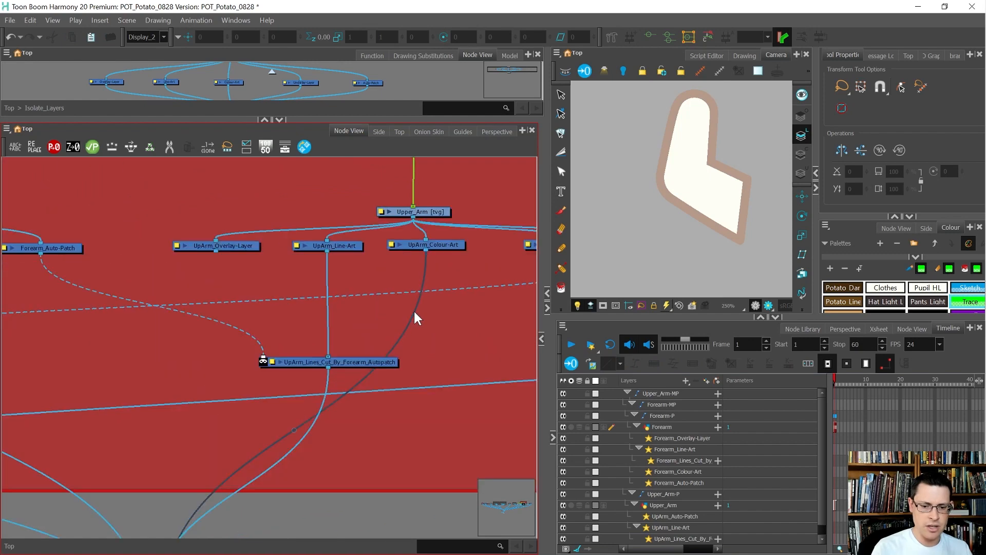
scroll(387, 297, down, 3)
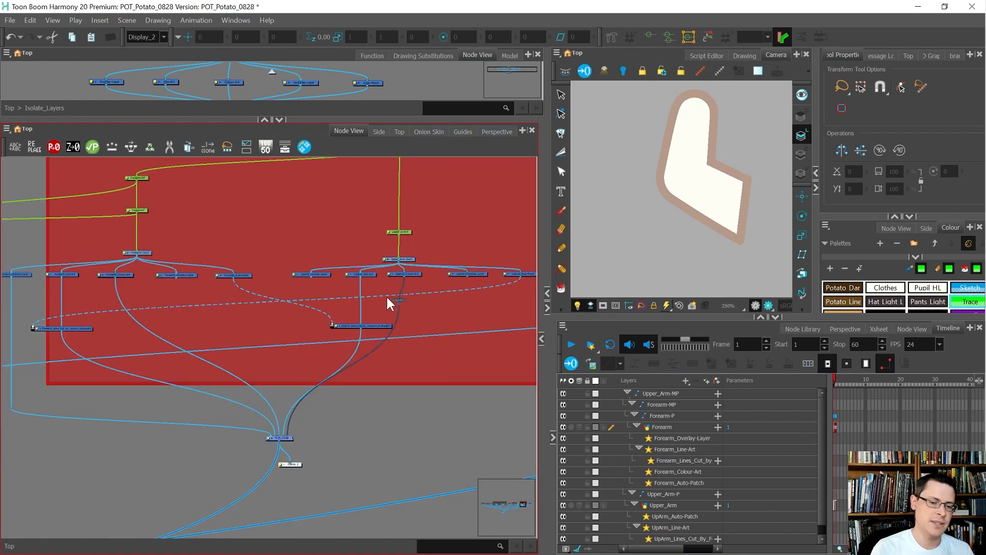
drag(393, 355, 394, 357)
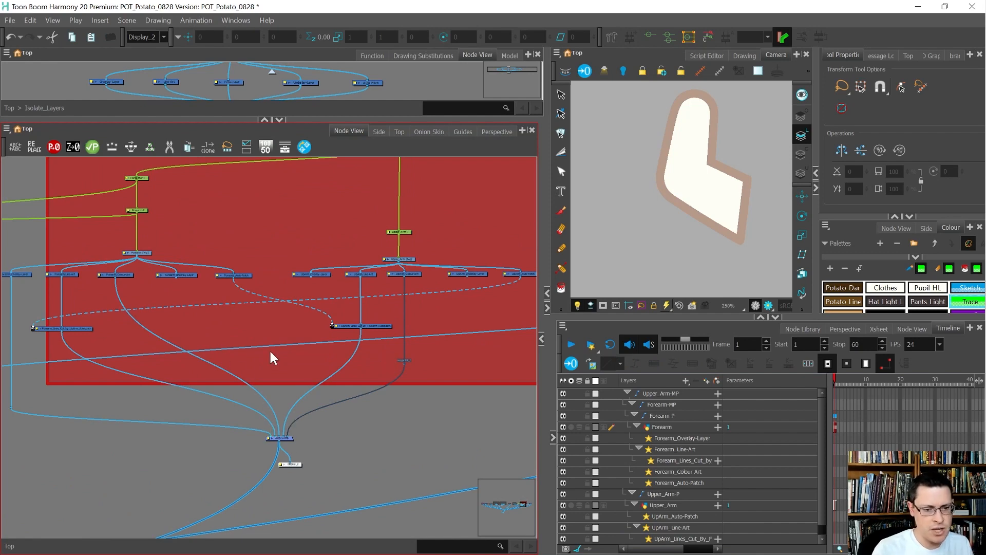
Connect the UpArm_Overlay-Layer node to the Arm_Comp composite
click(306, 347)
scroll(312, 278, up, 3)
drag(308, 268, 260, 528)
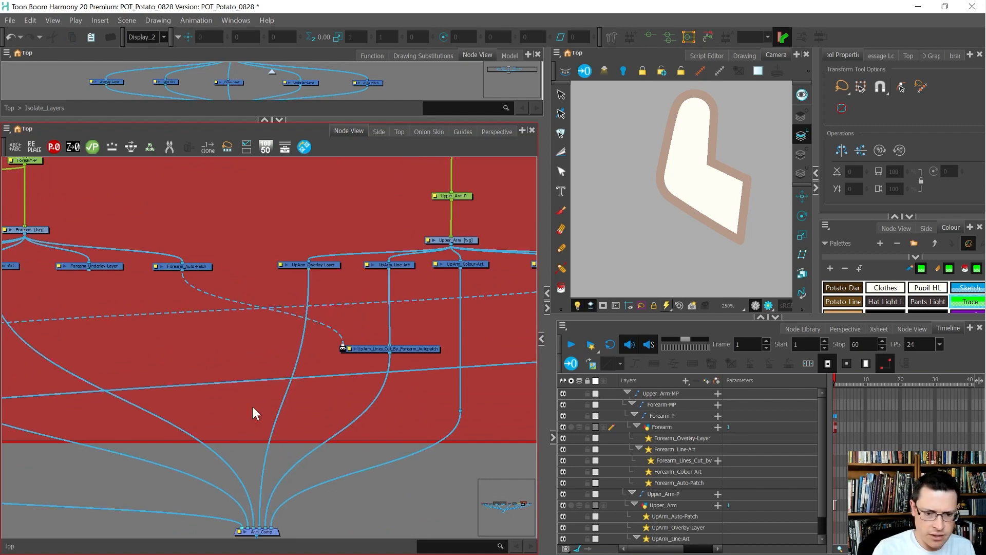
Copy the Upper_Arm outline from the line art onto the overlay art layer and recolour the copy with the Trace swatch
click(313, 264)
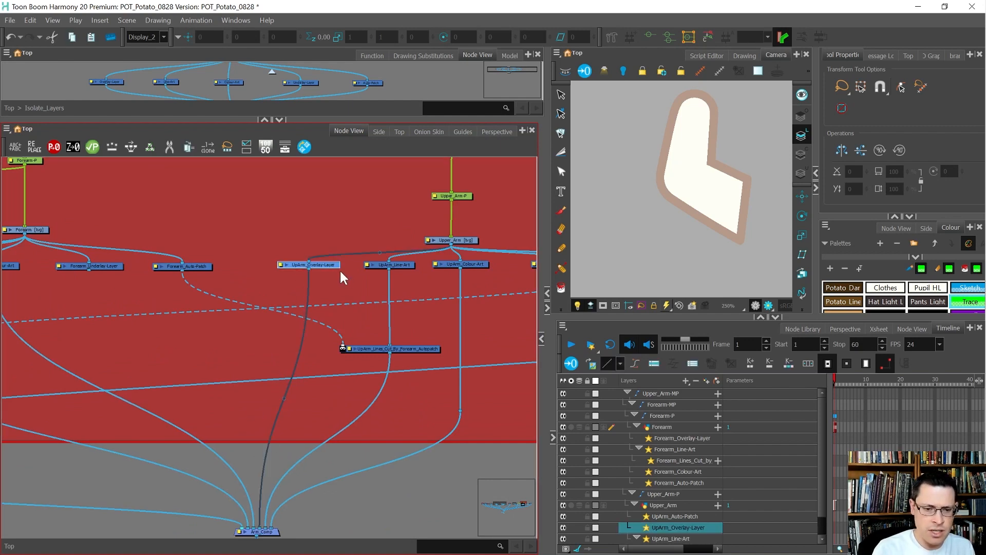
click(464, 239)
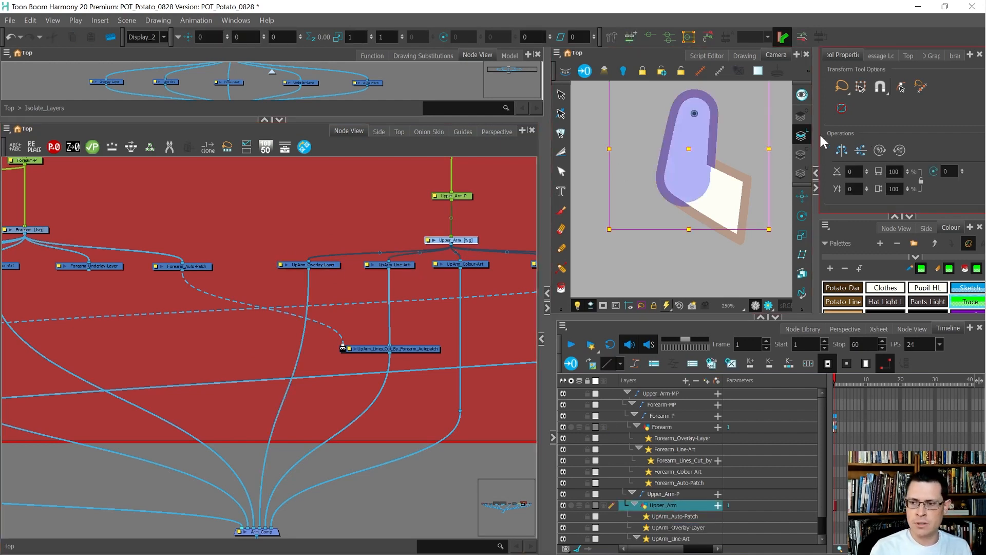
key(alt+s)
mouse_move(736, 130)
mouse_down()
mouse_move(716, 87)
mouse_move(624, 221)
mouse_move(753, 247)
mouse_up()
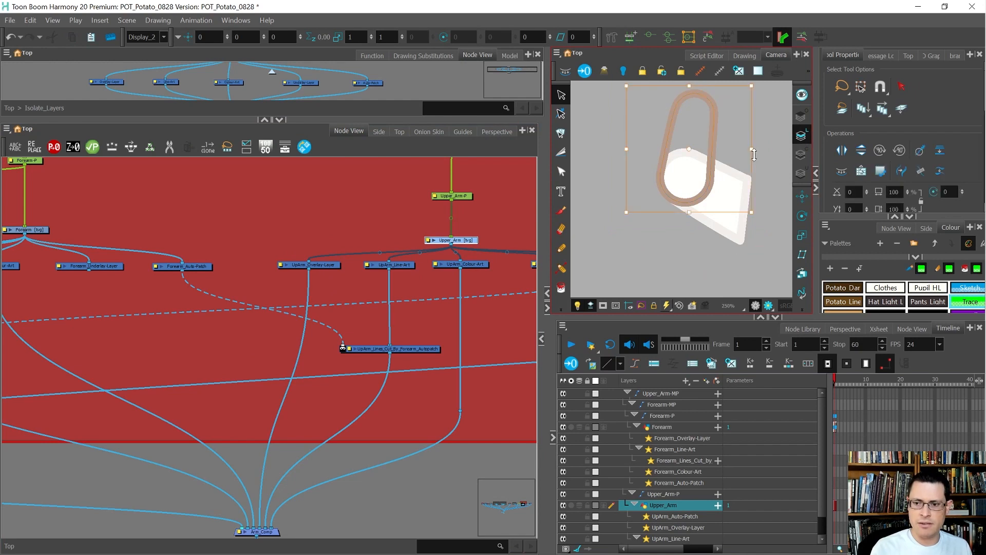
click(803, 116)
click(712, 161)
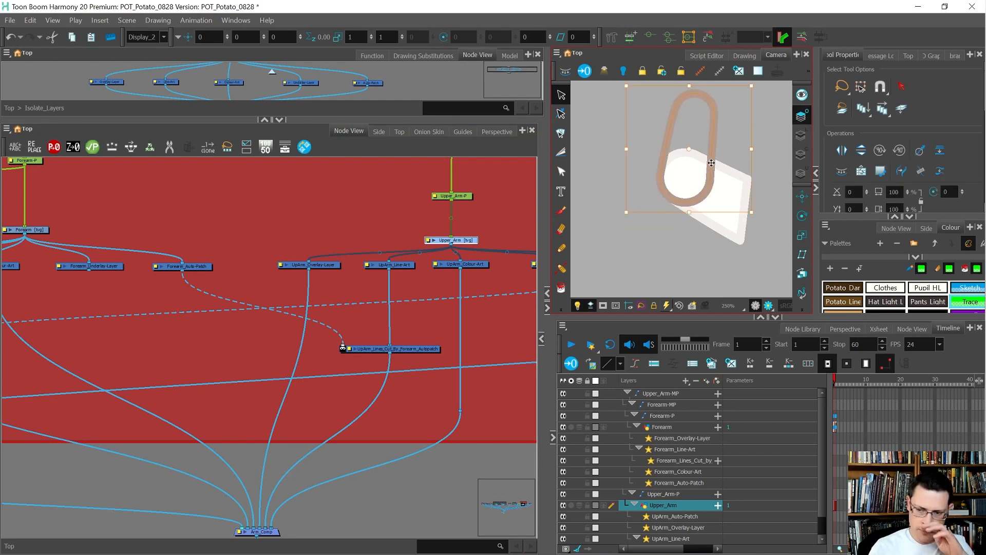
click(971, 303)
click(656, 267)
Cut the rounded elbow end off the green overlay outline with the Cutter tool, leaving two open side strokes
key(alt+t)
drag(725, 176, 693, 195)
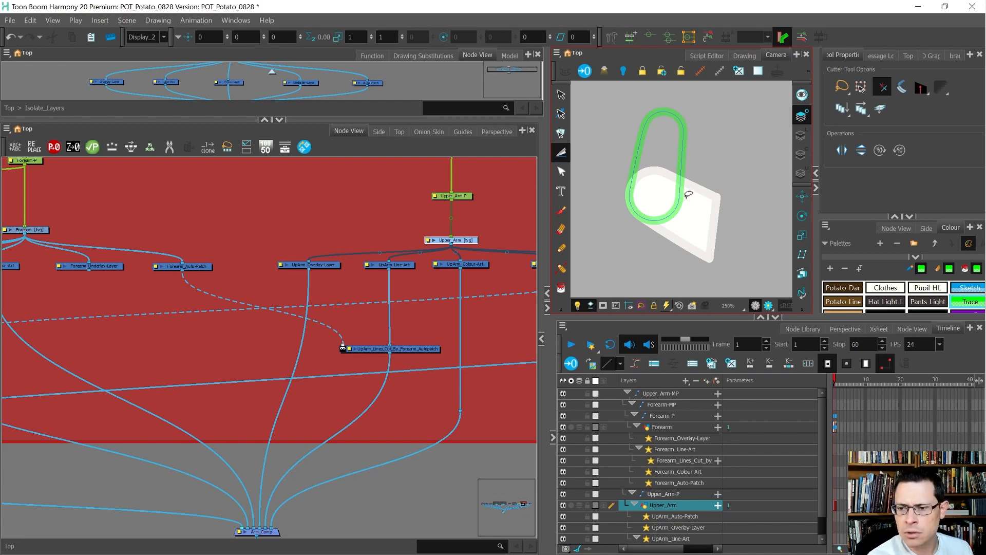
scroll(688, 194, up, 3)
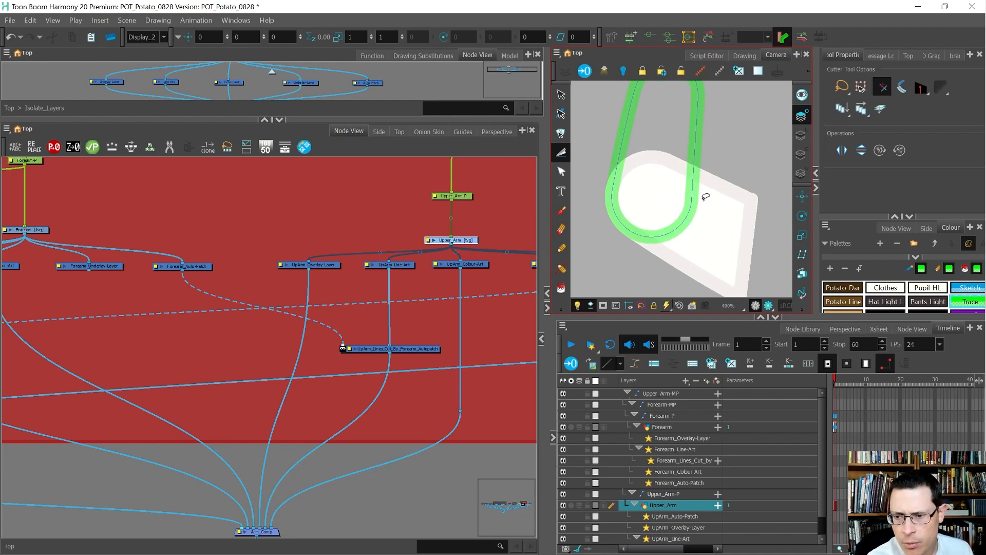
mouse_move(706, 196)
mouse_down()
mouse_move(657, 206)
mouse_move(709, 242)
mouse_move(699, 197)
mouse_up()
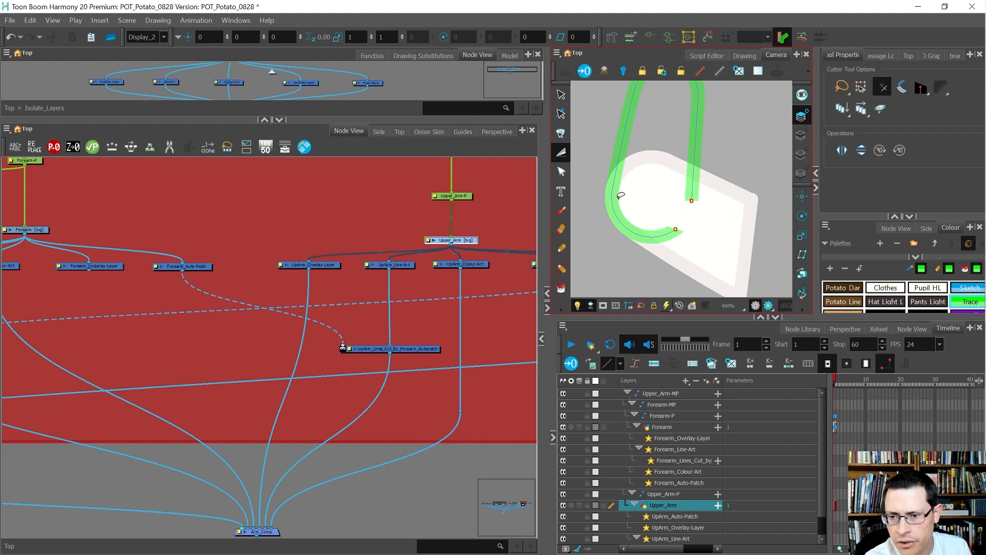
mouse_move(631, 189)
mouse_down()
mouse_move(590, 188)
mouse_move(660, 161)
mouse_move(634, 186)
mouse_move(692, 211)
mouse_up()
Give both cut ends of the green overlay outline rounded tips with the Pencil Editor
key(alt+shift+q)
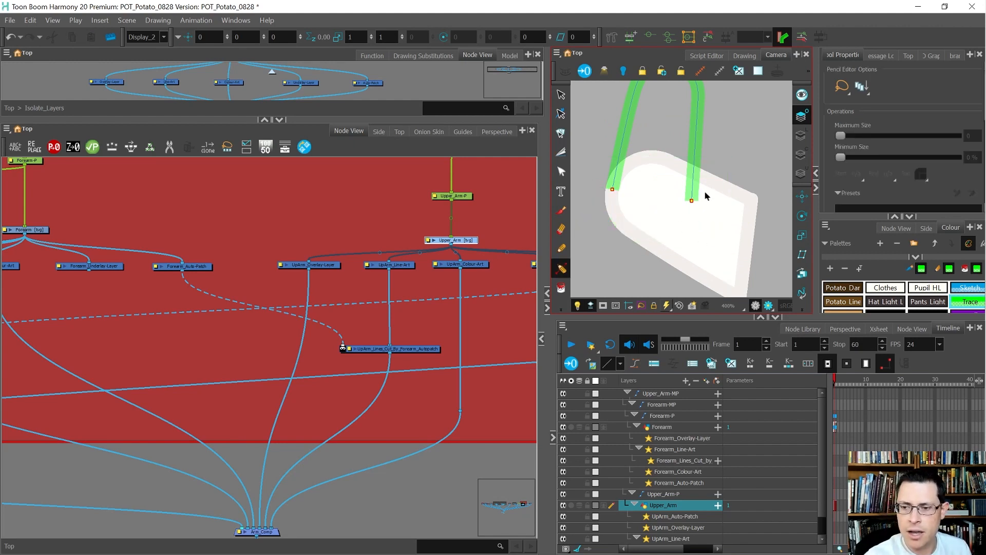
drag(729, 169, 665, 218)
scroll(692, 203, up, 2)
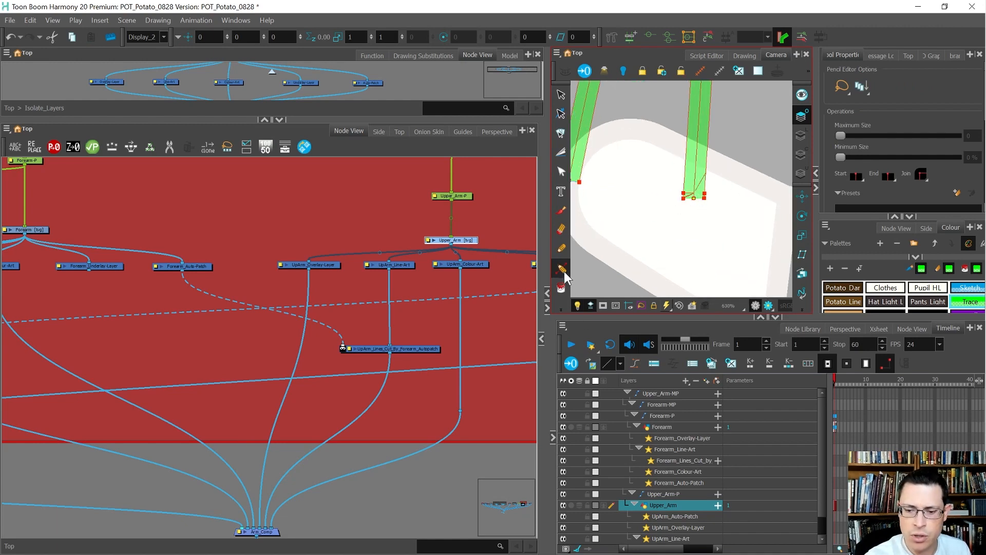
click(689, 217)
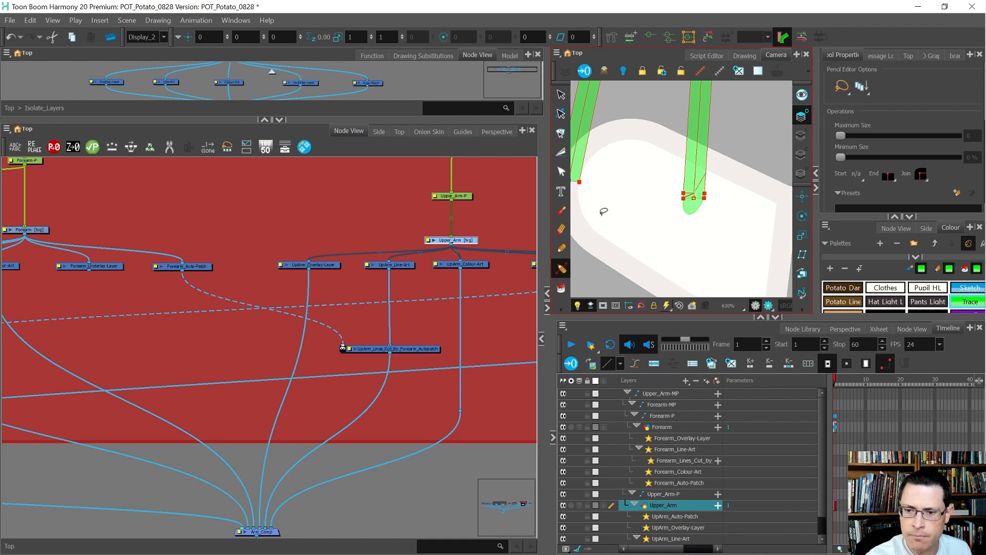
drag(596, 174, 659, 192)
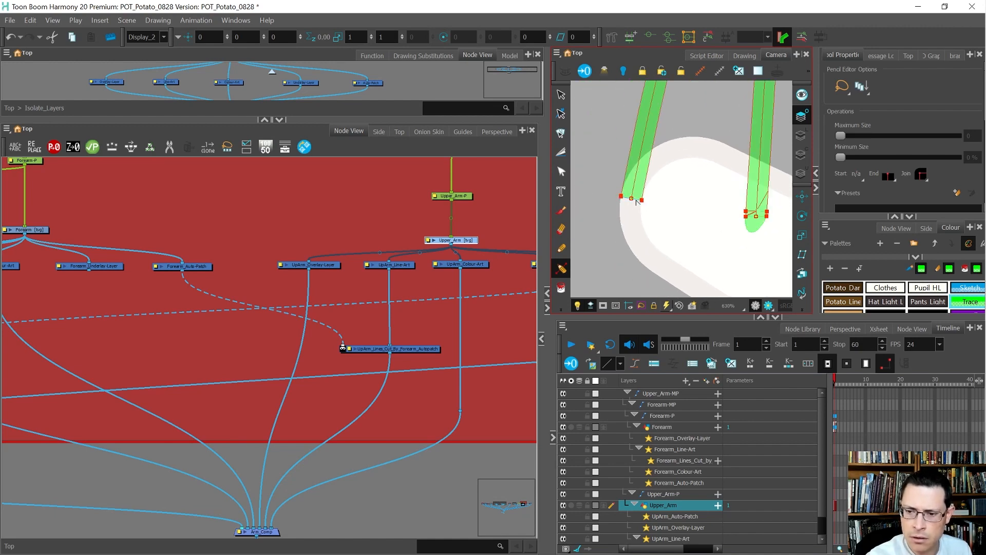
click(635, 231)
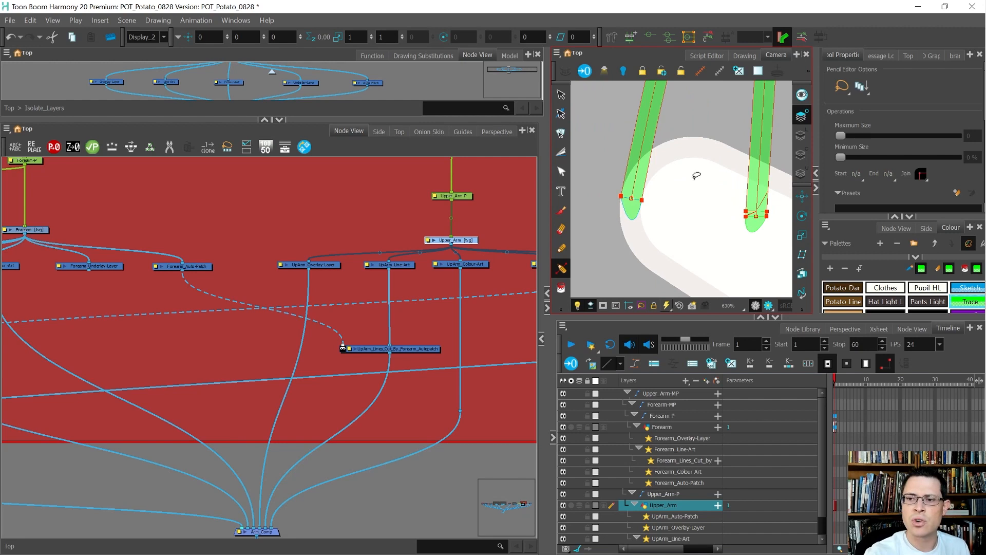
Open the Upper_Arm drawing in the Drawing view and frame the overlay's cut end against the underlying line art
click(745, 55)
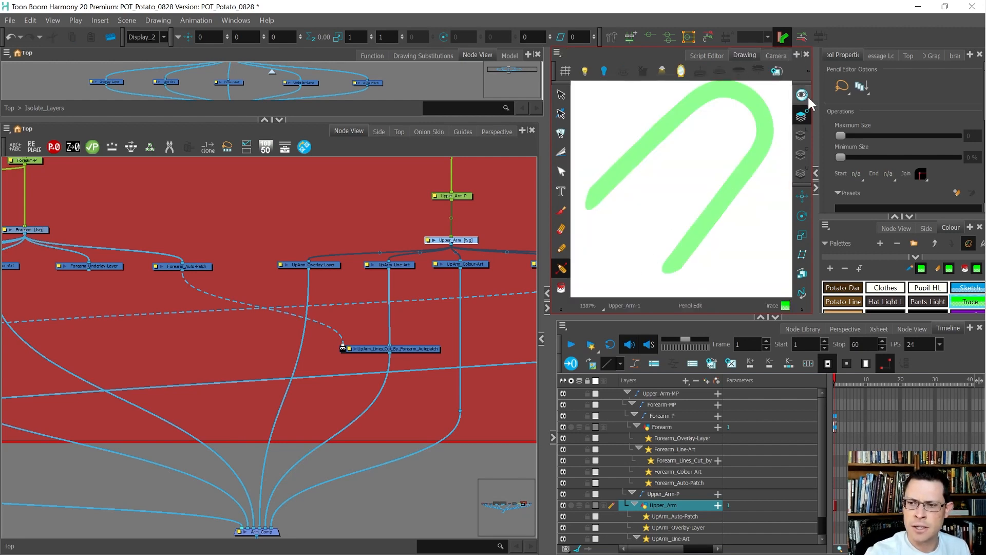
click(802, 114)
scroll(677, 271, up, 2)
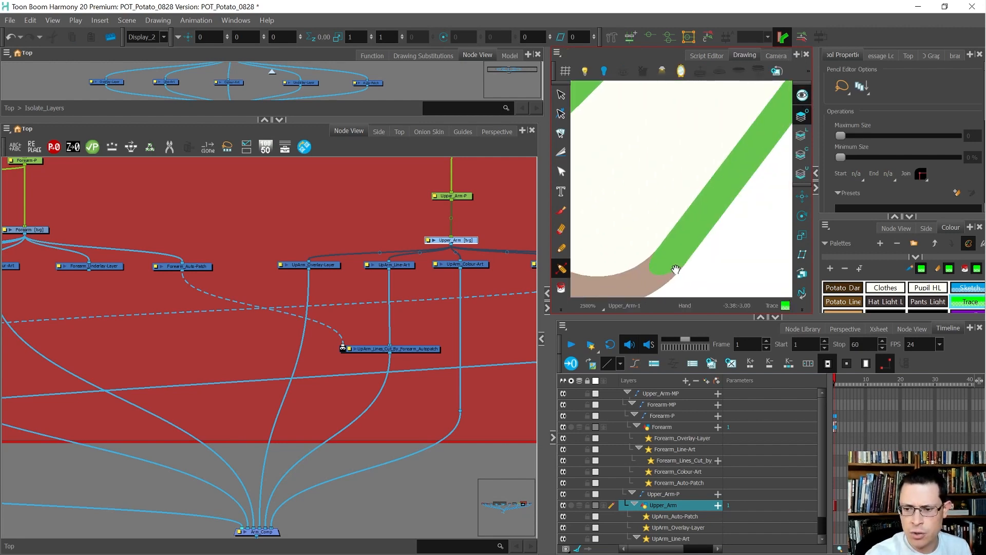
drag(673, 269, 701, 250)
scroll(700, 254, down, 1)
Reshape the contour points at the inner-elbow end of the green overlay stroke so it tapers inside the brown line art
click(699, 252)
drag(699, 252, 680, 281)
key(ctrl+z)
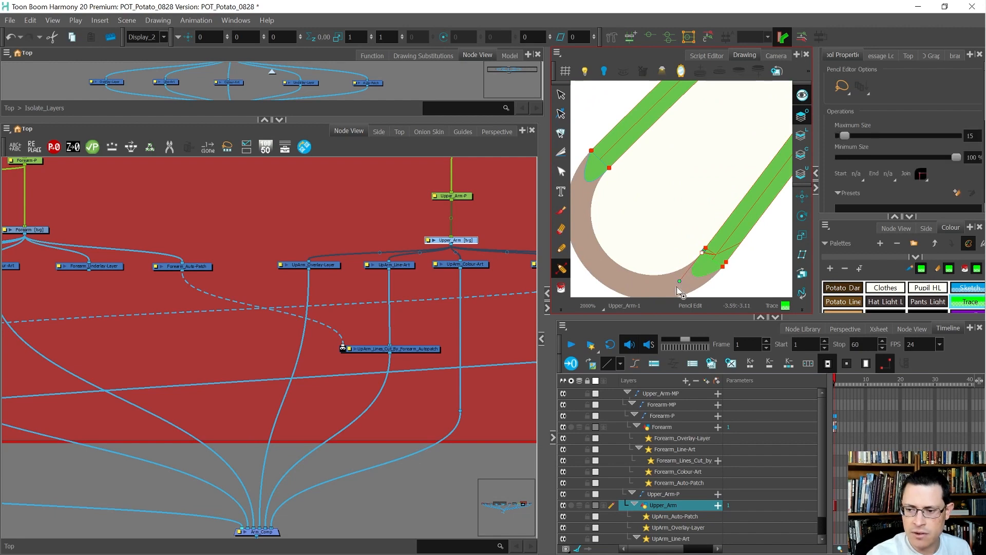
drag(723, 268, 720, 264)
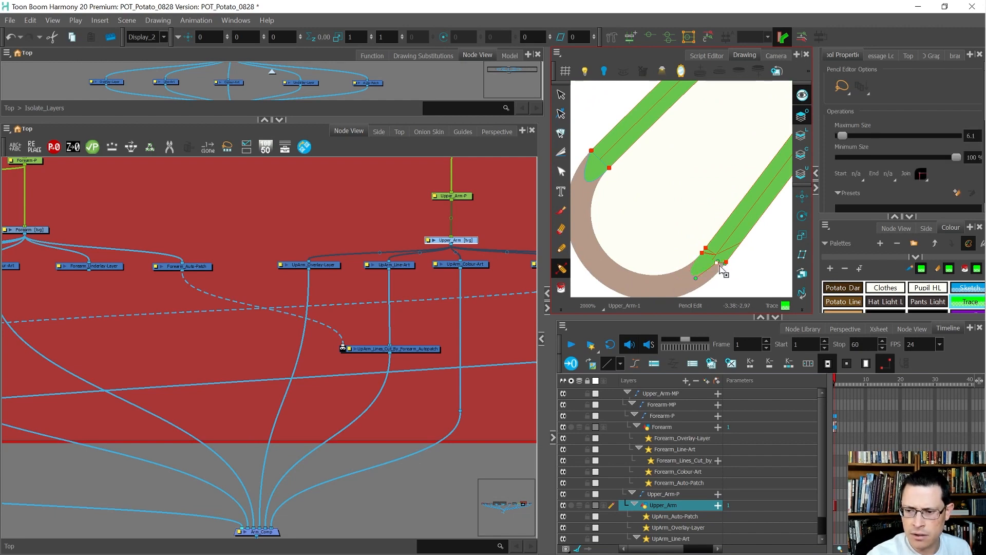
click(738, 266)
mouse_move(747, 263)
mouse_down()
mouse_move(713, 256)
mouse_move(728, 263)
mouse_up()
scroll(729, 260, up, 1)
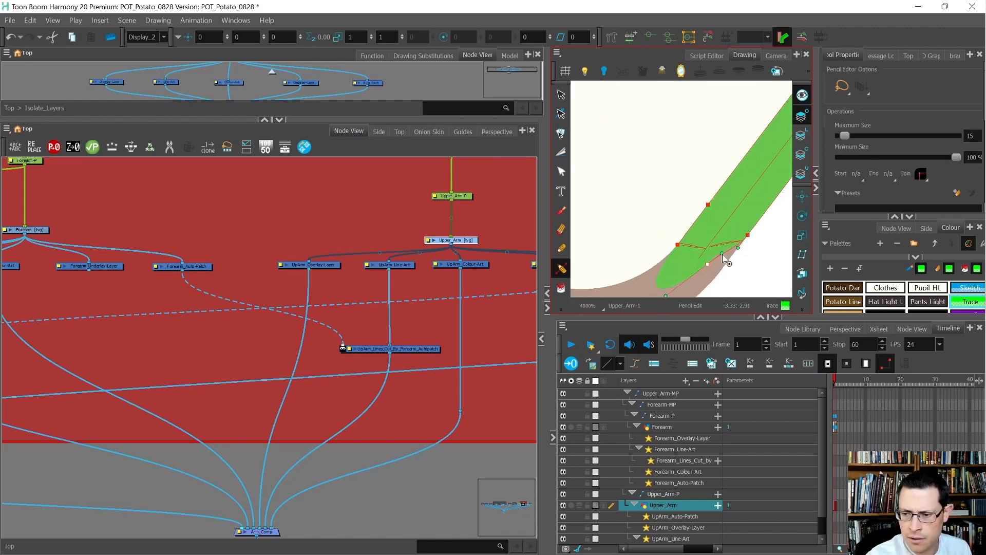
scroll(743, 255, down, 1)
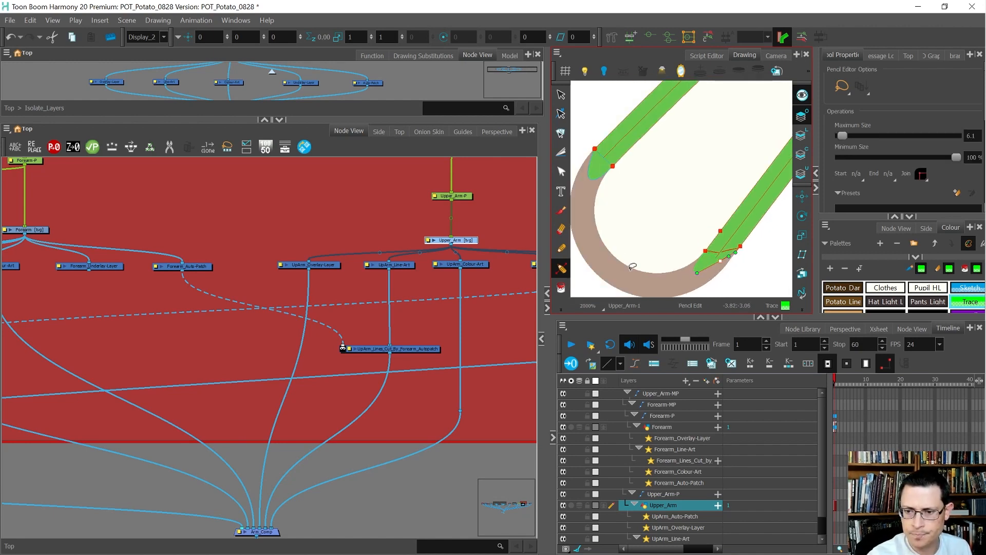
Reshape the opposite green stroke's end by moving its outer contour point and curve handle inward into a taper
drag(605, 185, 613, 213)
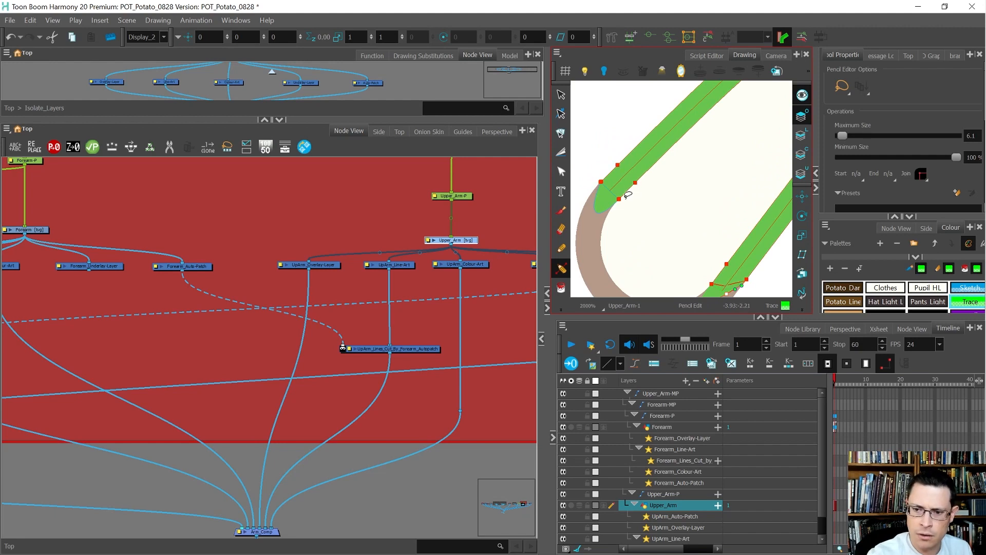
click(622, 199)
drag(602, 182, 606, 188)
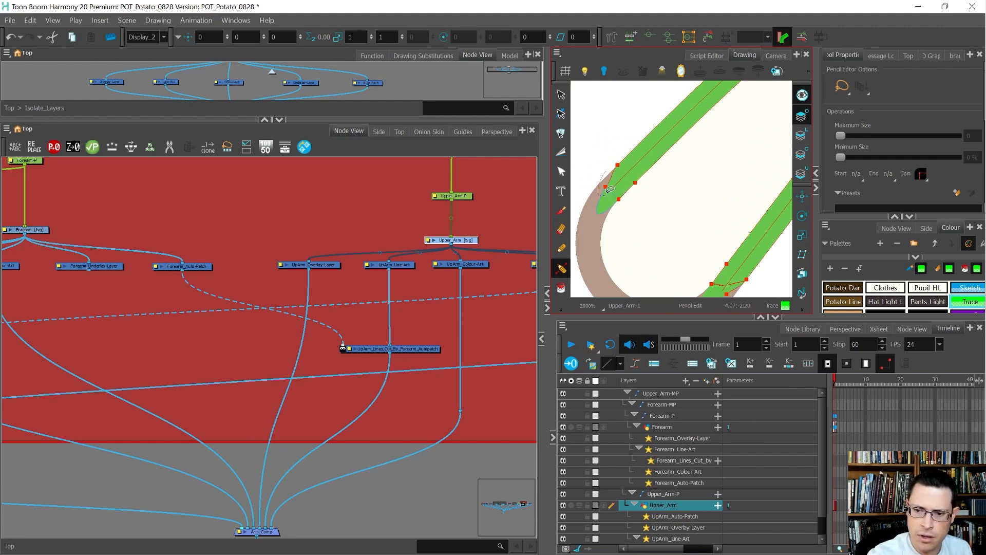
drag(612, 182, 609, 174)
click(628, 222)
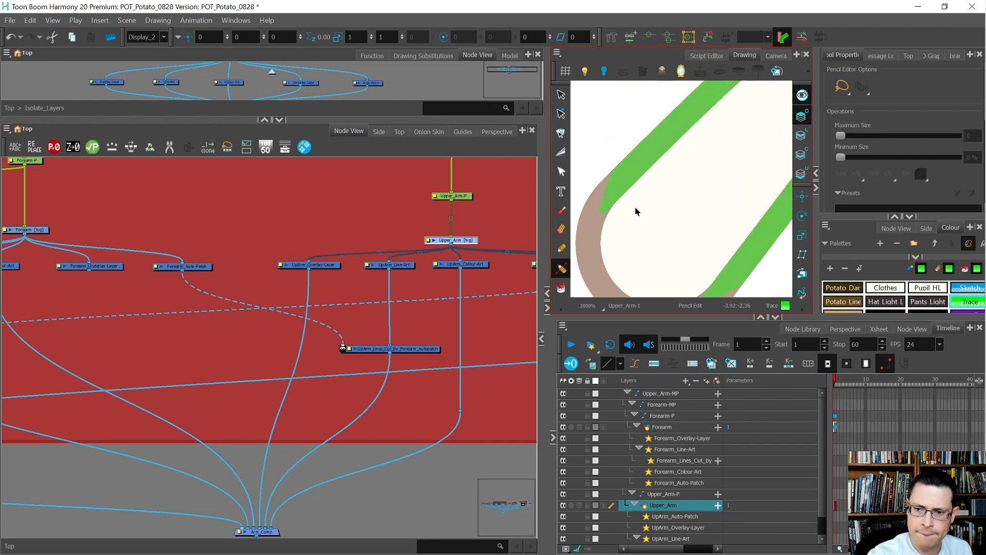
Refine that opposite end's contour so the green tip extends farther along the middle of the brown outline
scroll(634, 159, down, 3)
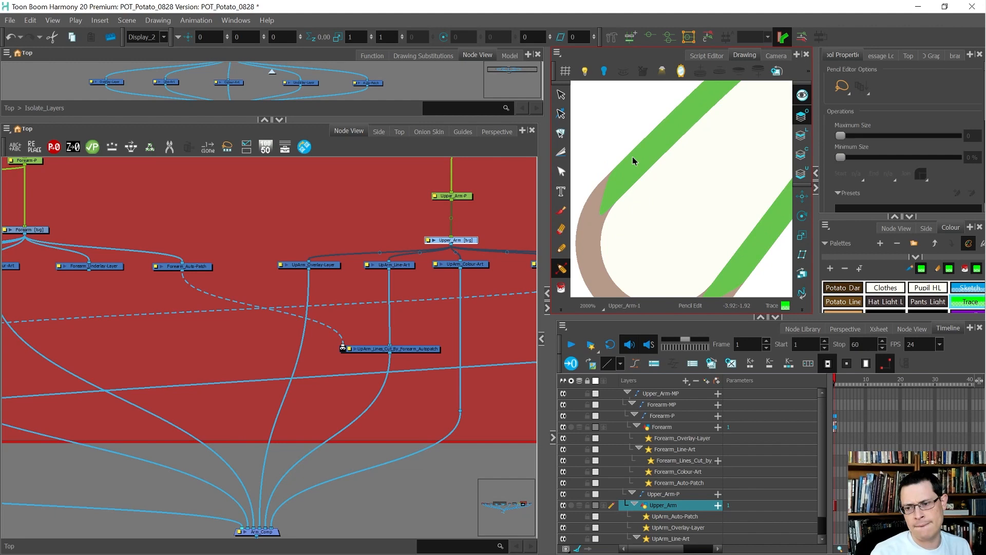
scroll(607, 203, up, 3)
click(620, 156)
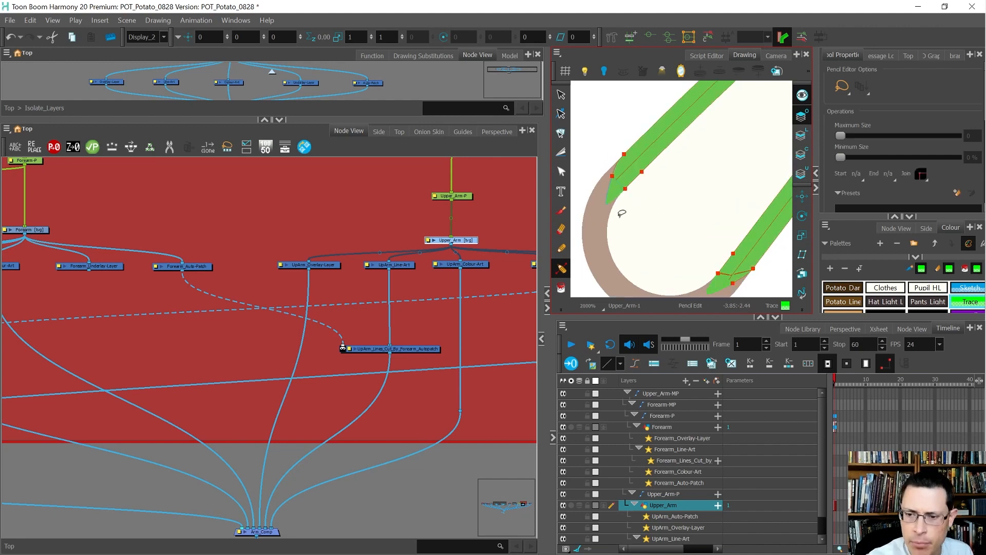
click(612, 175)
click(610, 249)
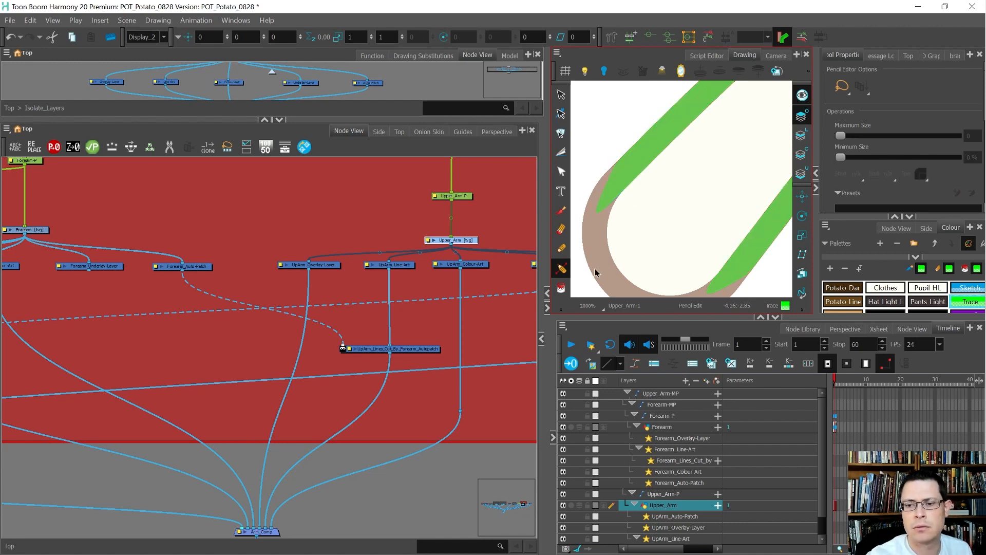
Recolour the green overlay stroke in the Upper_Arm drawing with the Clothes Line palette swatch
scroll(667, 147, down, 3)
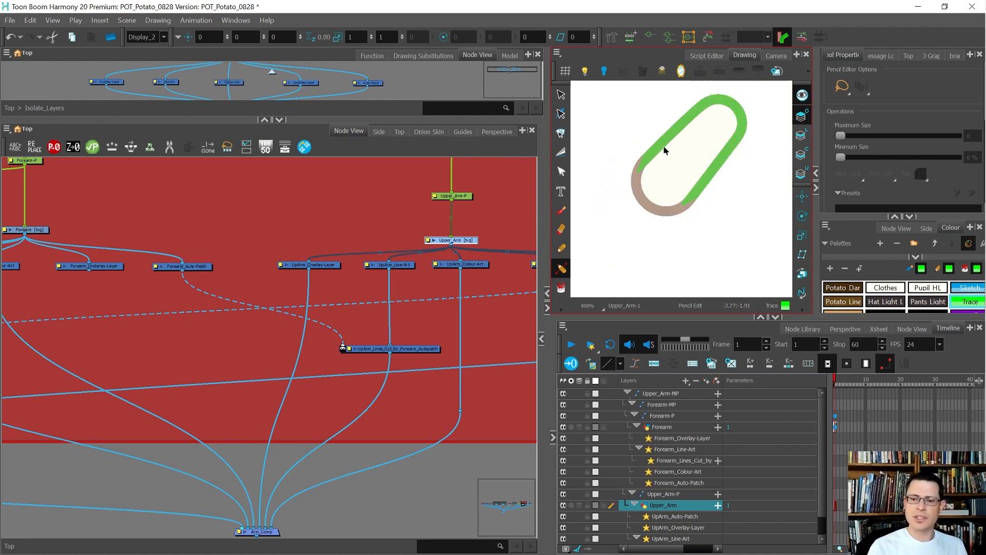
key(alt+s)
drag(720, 196, 641, 100)
scroll(726, 103, up, 1)
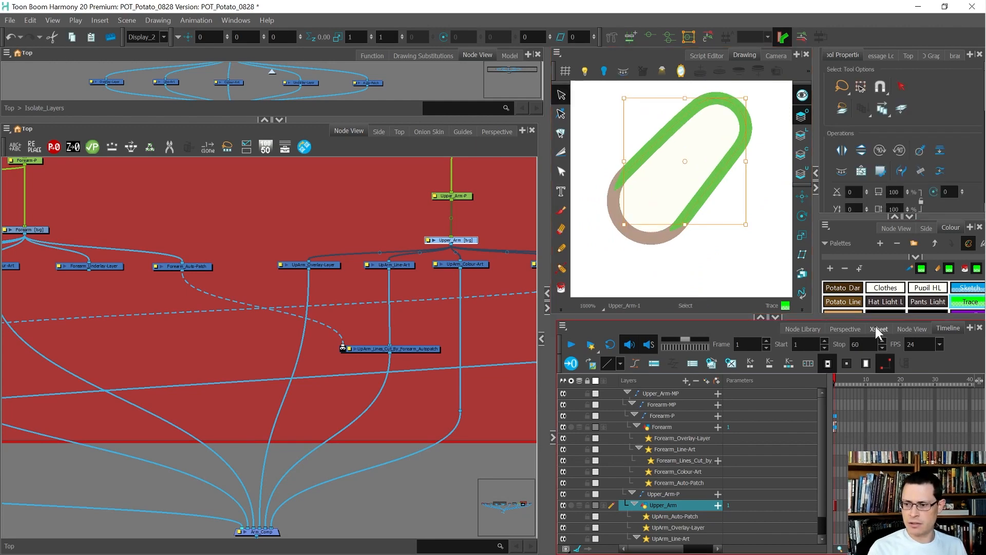
drag(863, 317, 864, 401)
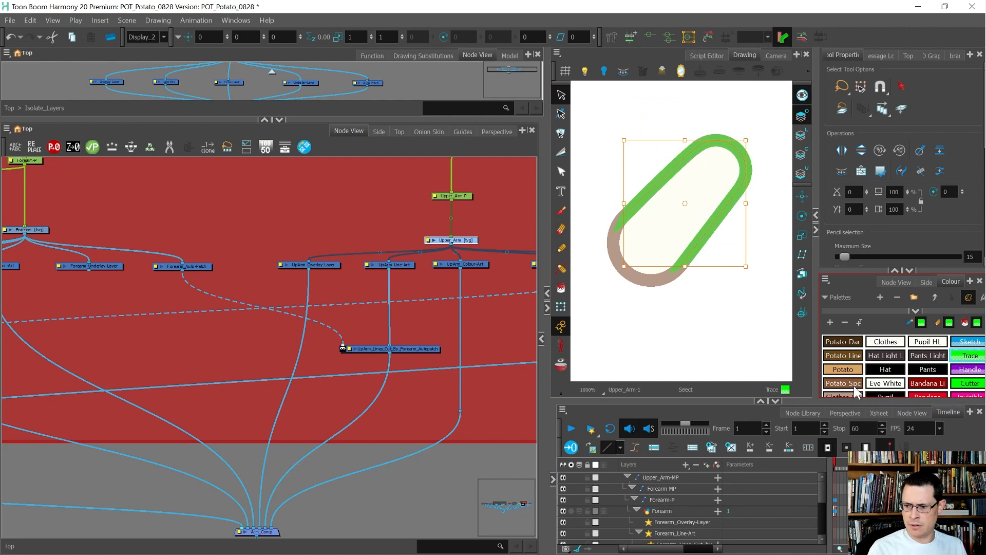
drag(849, 271, 849, 240)
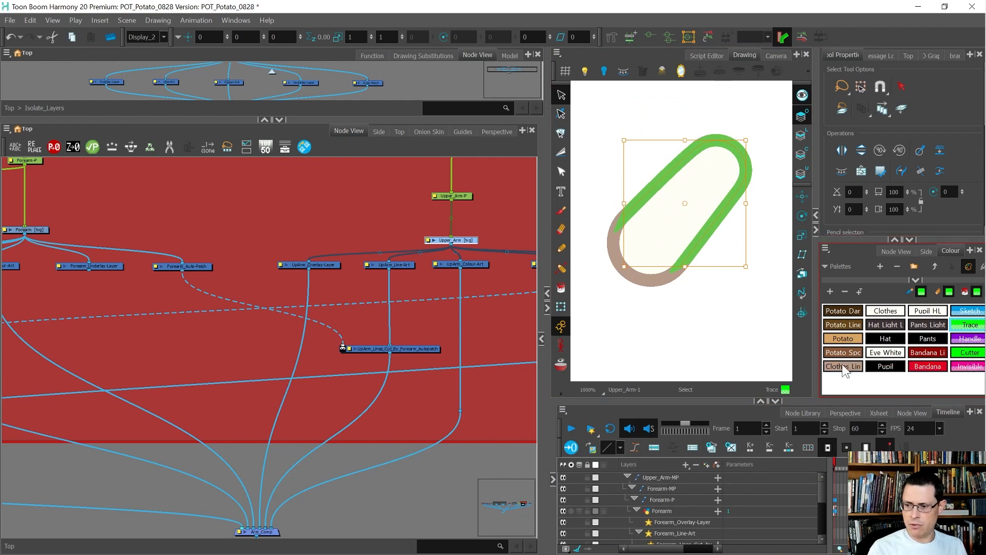
click(843, 366)
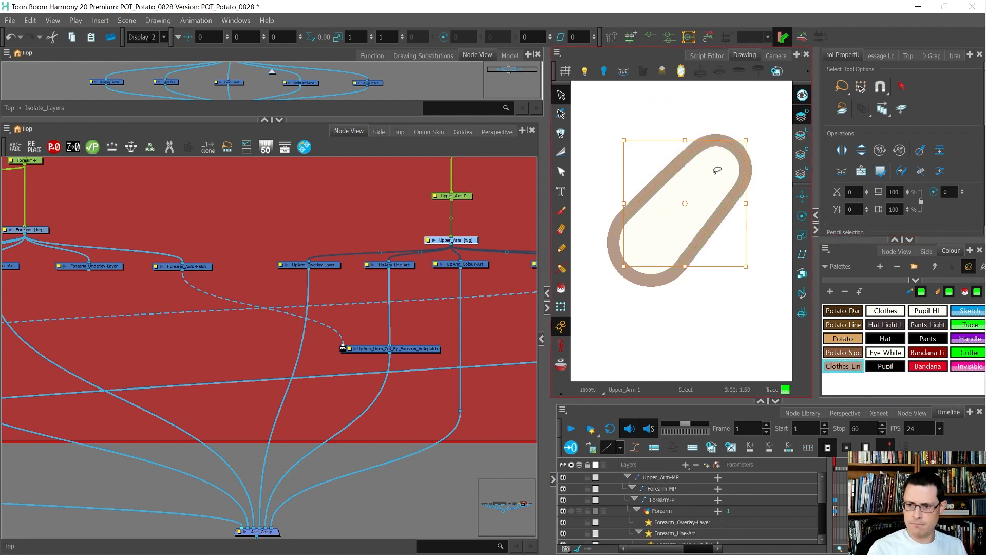
Rotate the forearm outward at the elbow in the Camera view and turn off the selection highlight
click(771, 56)
key(shift+t)
scroll(648, 326, down, 2)
drag(692, 275, 723, 291)
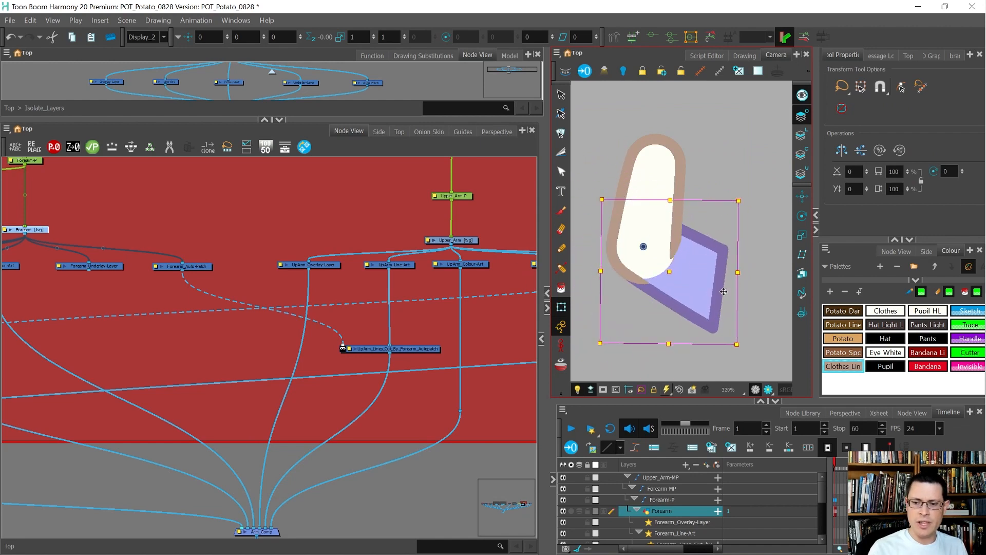
click(639, 393)
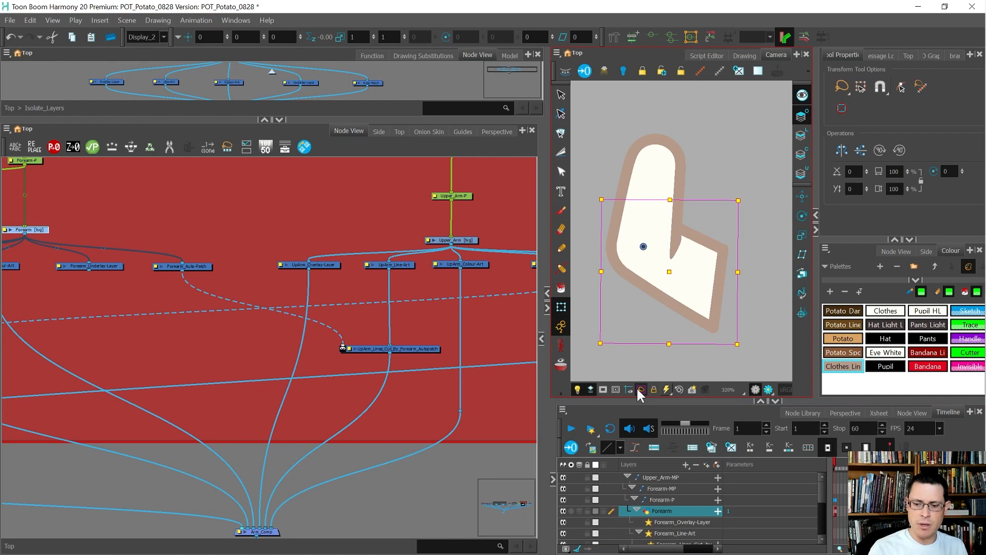
Bend the forearm to the opposite side of the upper arm to test the elbow joint
mouse_move(715, 283)
mouse_down()
mouse_move(722, 259)
mouse_move(699, 329)
mouse_move(730, 257)
mouse_move(739, 306)
mouse_move(746, 300)
mouse_move(609, 297)
mouse_move(756, 301)
mouse_move(775, 270)
mouse_move(661, 303)
mouse_up()
scroll(746, 300, down, 2)
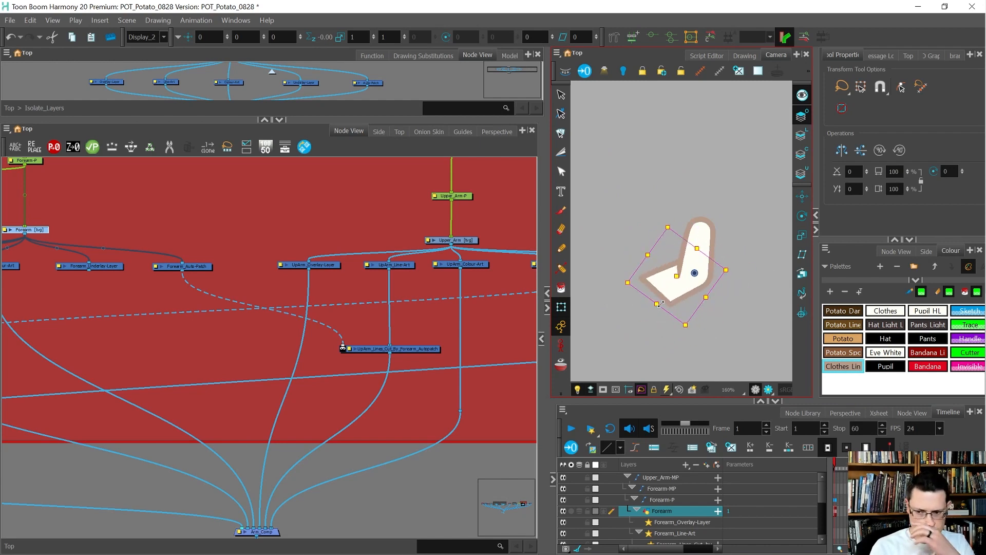
scroll(692, 283, up, 2)
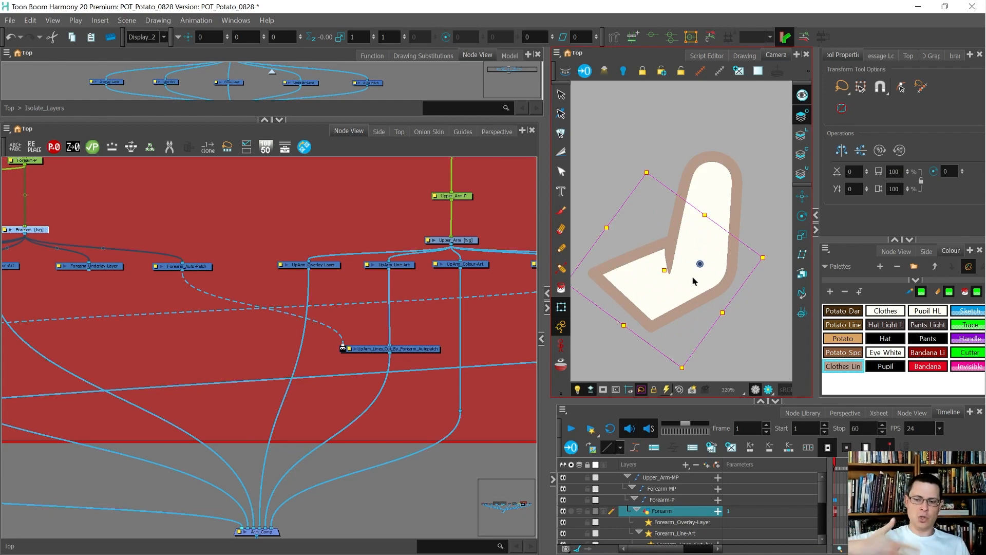
Select the Forearm-P peg and nudge its depth repeatedly between 0 and 0.001 B to compare the elbow's layer orders
key(b)
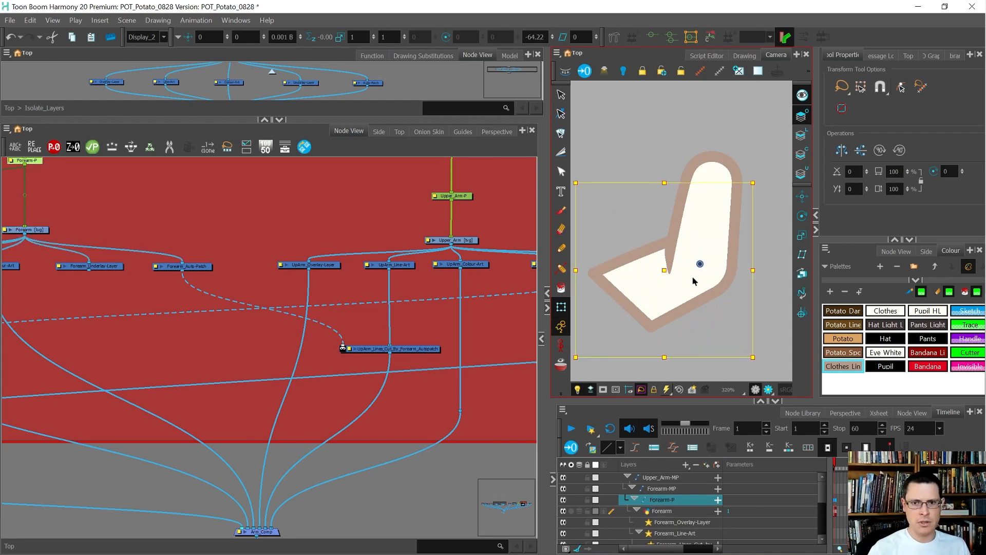
key(r)
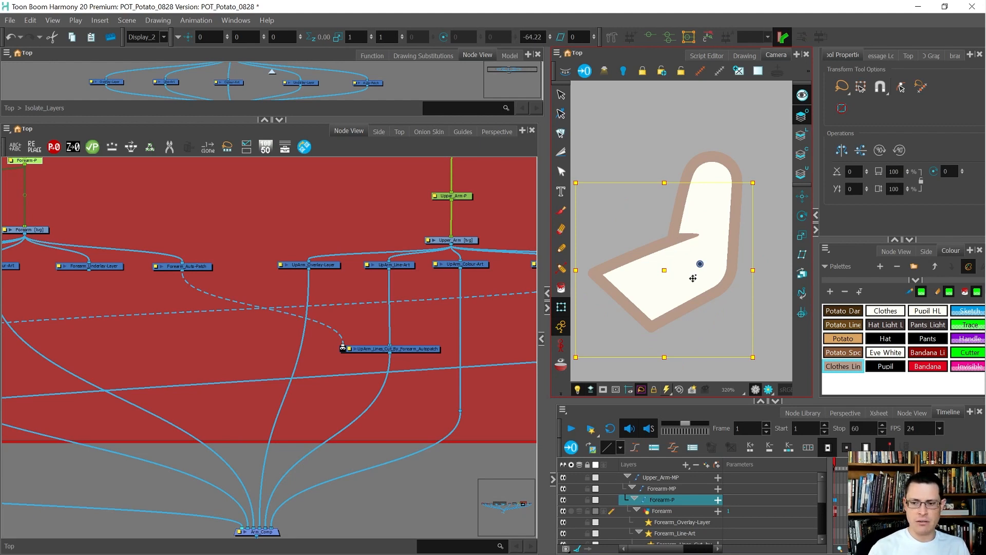
key(ctrl+z)
key(alt+Down)
key(alt+Up)
key(alt+Down)
key(alt+Up)
key(alt+Down)
key(alt+Up)
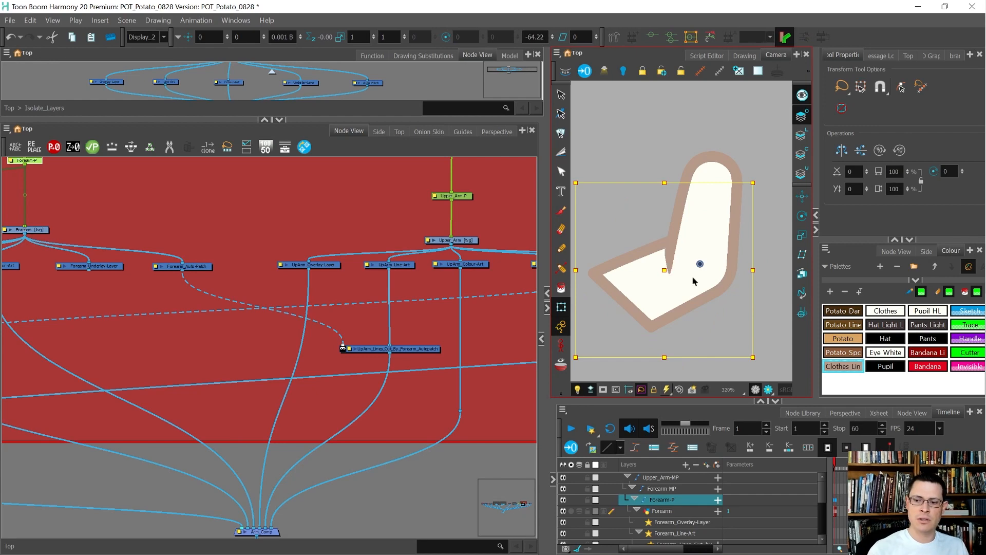
Swap the forearm between in front of and behind the upper arm again, and reset Forearm-P's transformation
key(r)
key(alt+Up)
key(alt+Down)
scroll(217, 340, down, 3)
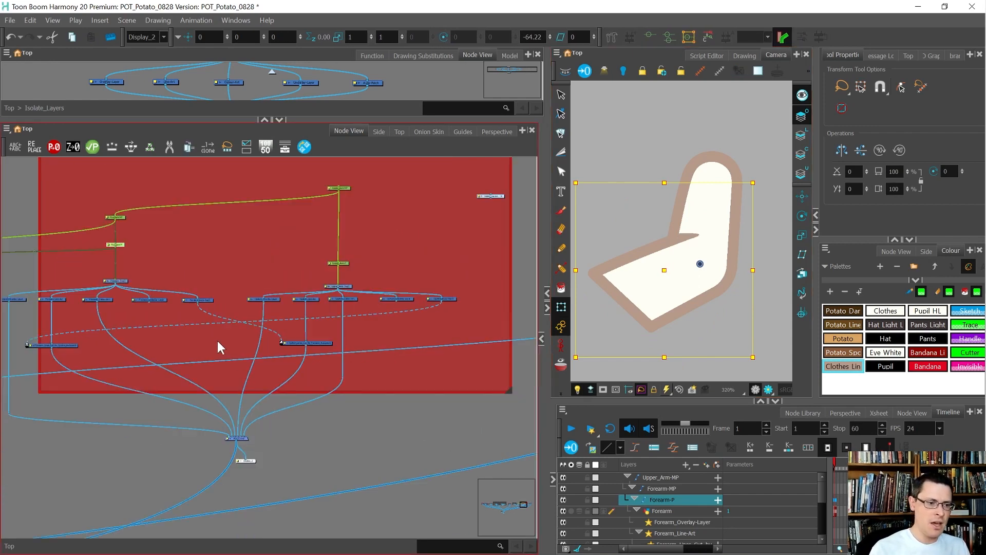
scroll(121, 249, up, 3)
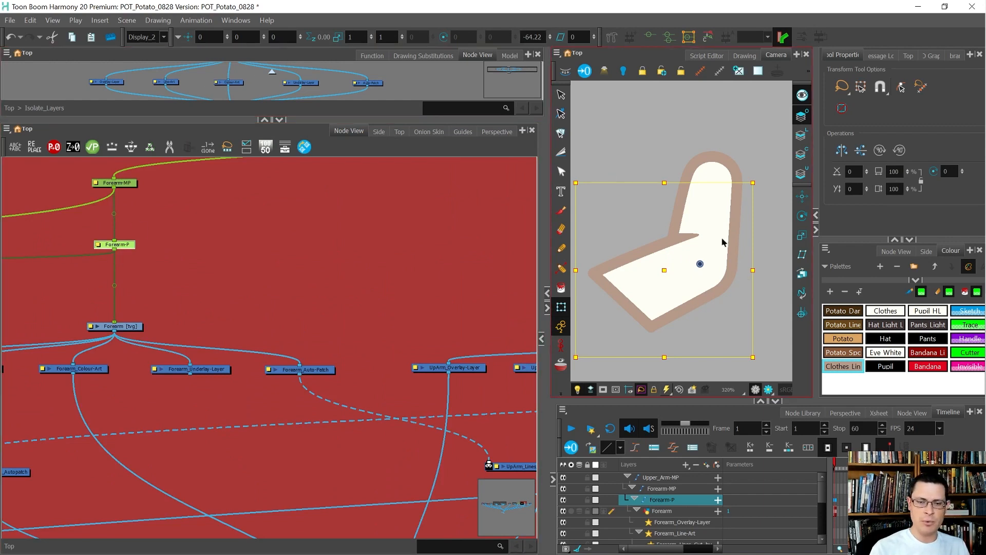
key(alt+Up)
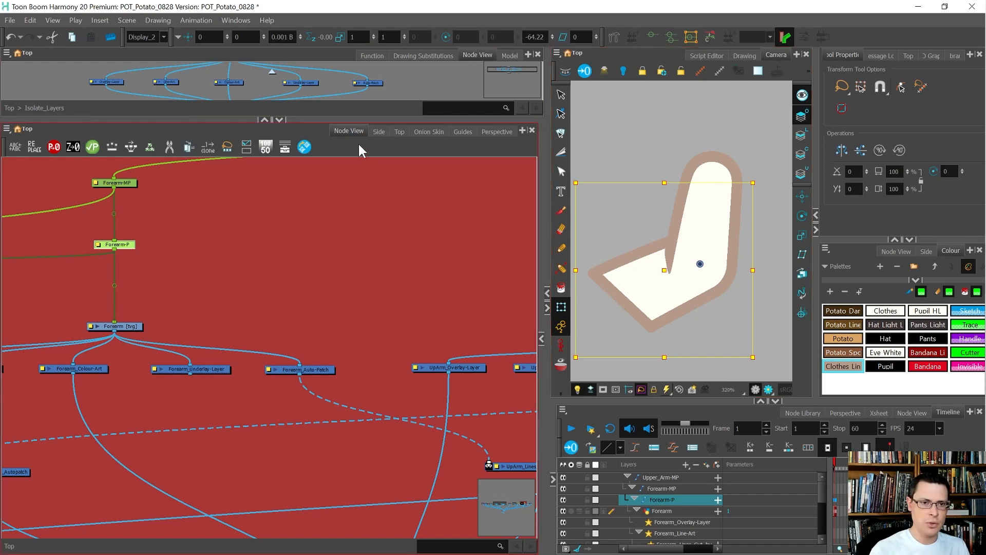
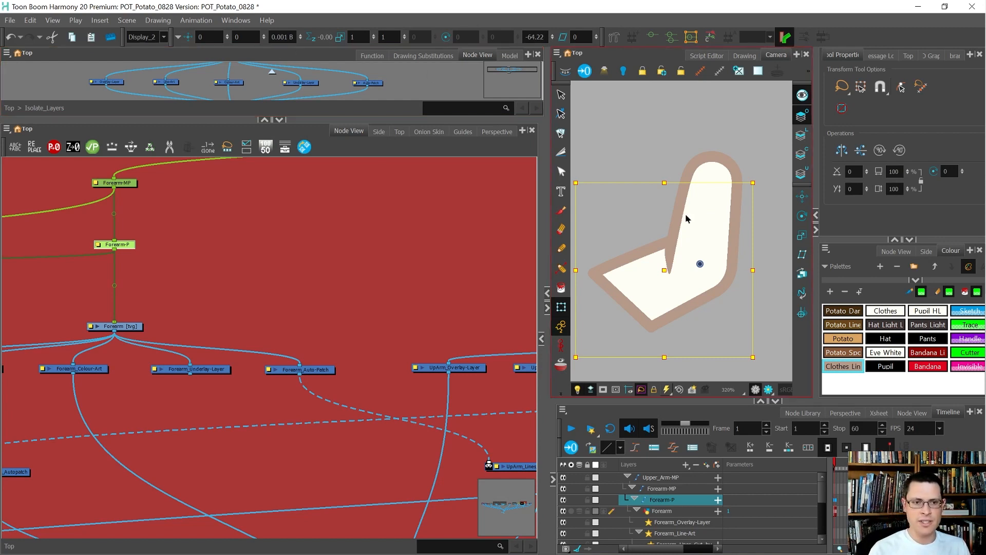
key(r)
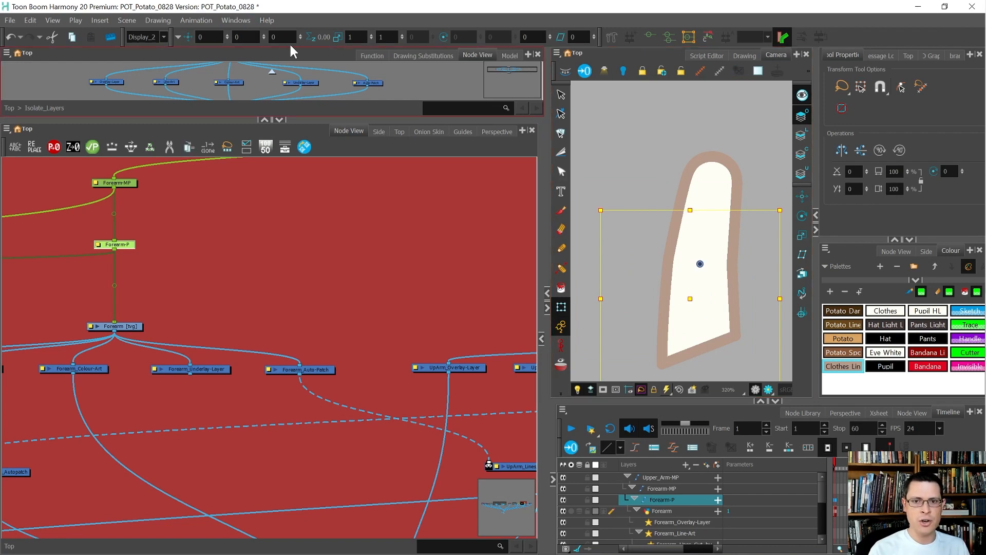
Connect the Cuff_Line drawing to the Arm_Comp composite and reorder its cable to the composite's third input port
scroll(692, 316, down, 4)
scroll(193, 281, down, 2)
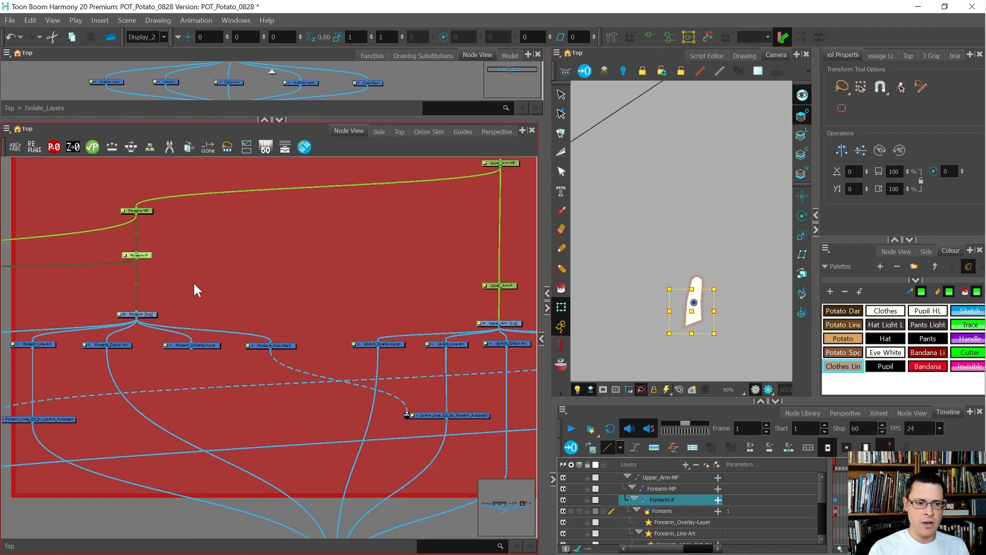
scroll(193, 281, down, 4)
scroll(298, 294, up, 2)
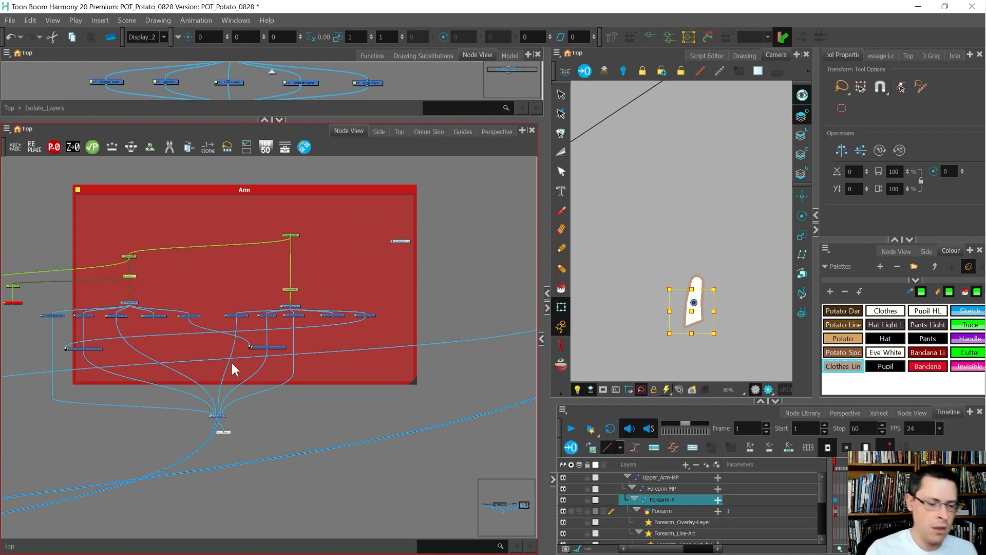
scroll(230, 360, down, 2)
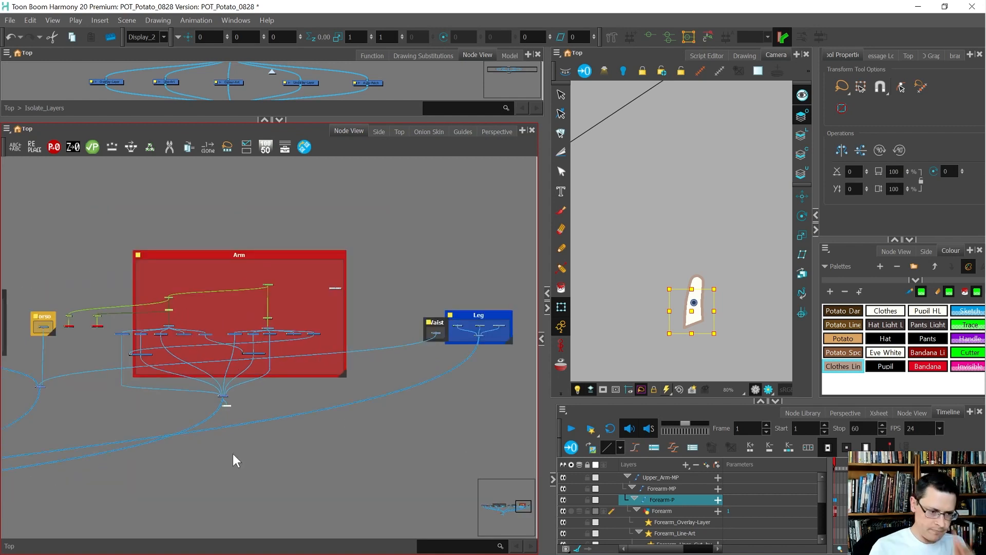
scroll(84, 320, up, 5)
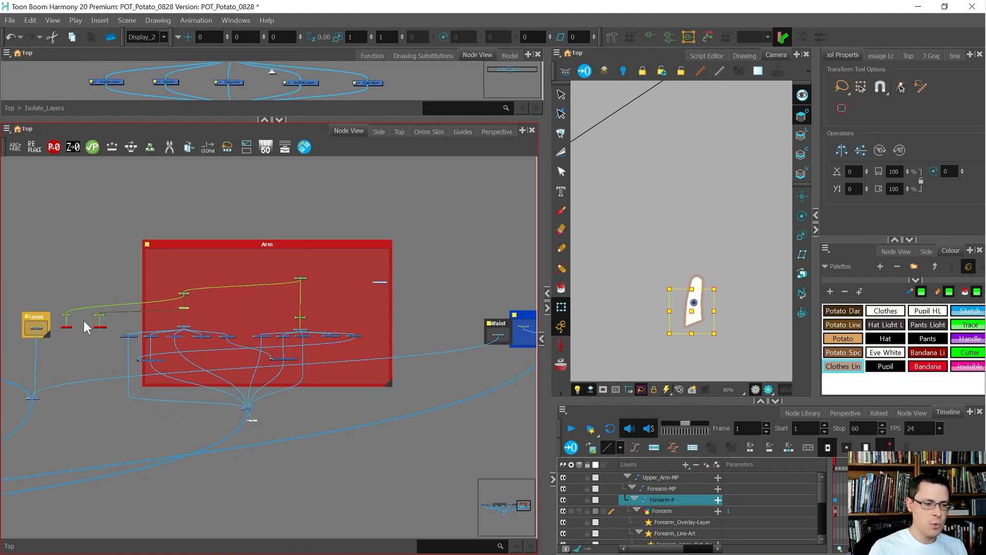
drag(153, 368, 131, 336)
key(a)
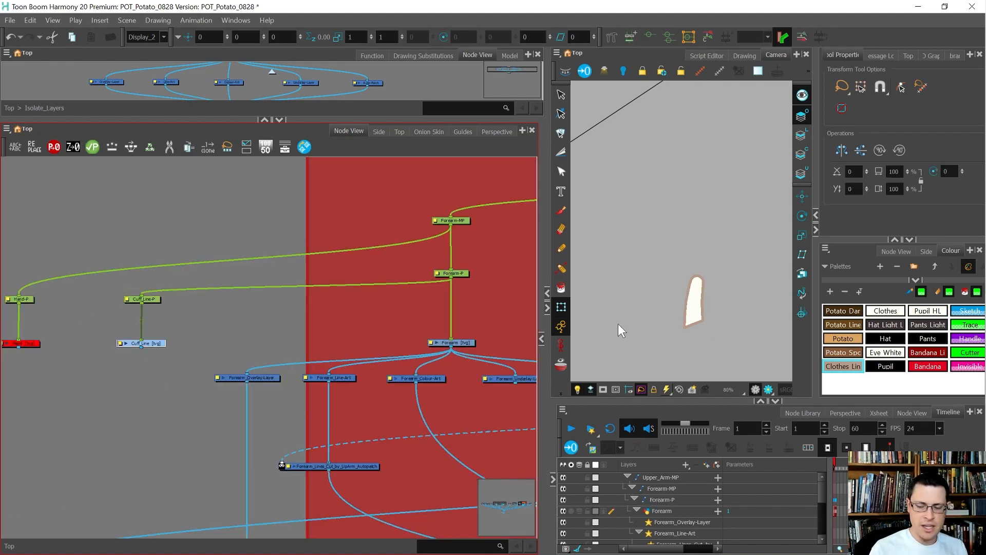
scroll(694, 311, up, 5)
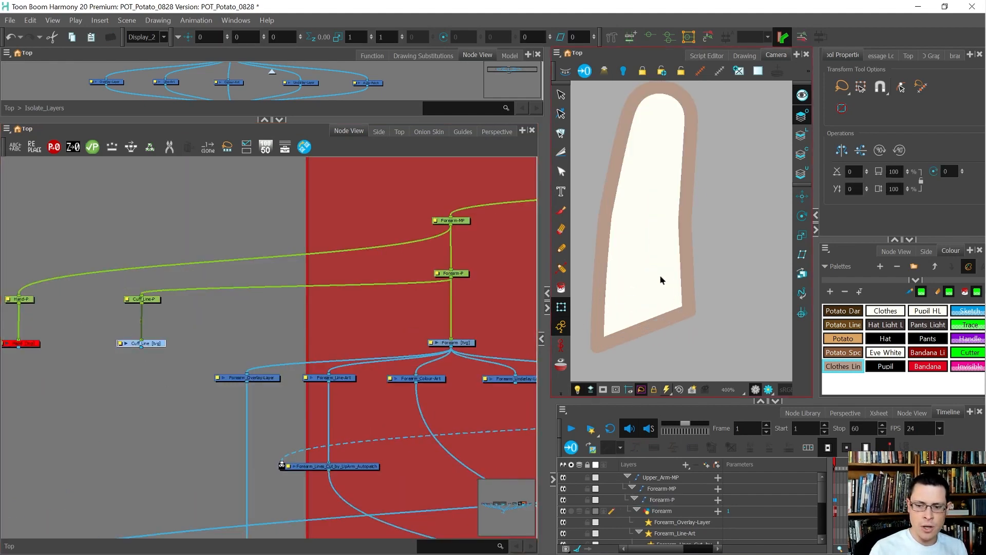
scroll(157, 249, down, 4)
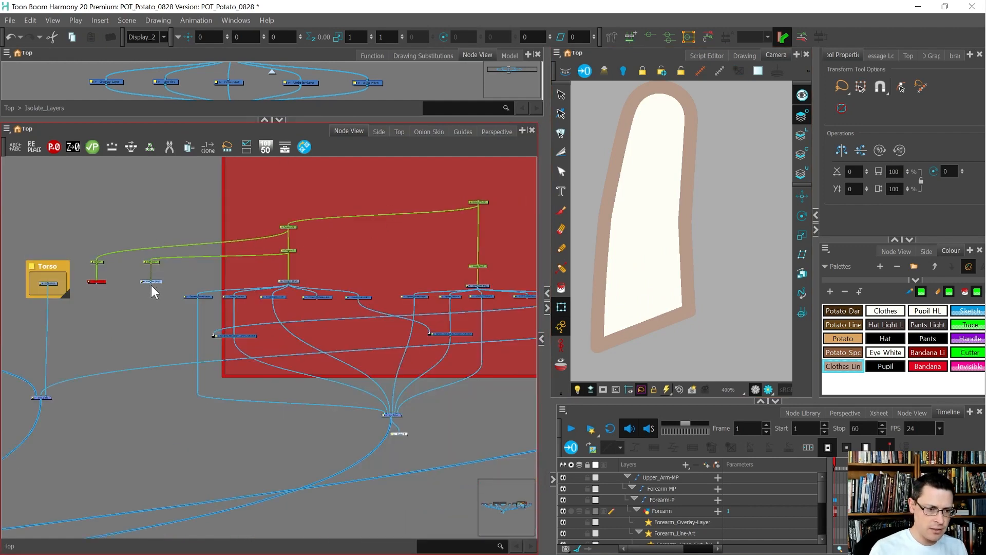
mouse_move(151, 284)
mouse_down()
mouse_move(357, 427)
mouse_move(382, 415)
mouse_up()
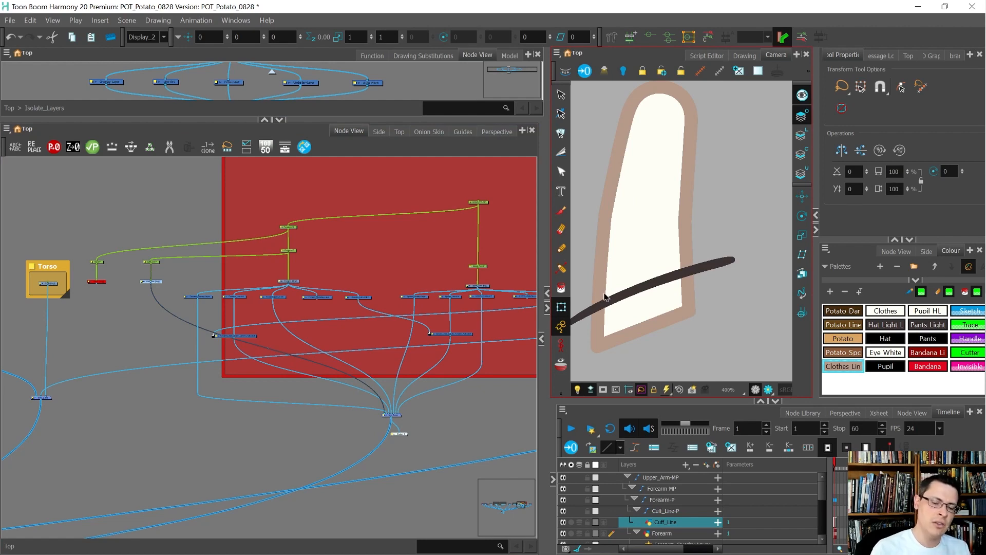
scroll(383, 412, up, 6)
drag(388, 416, 401, 418)
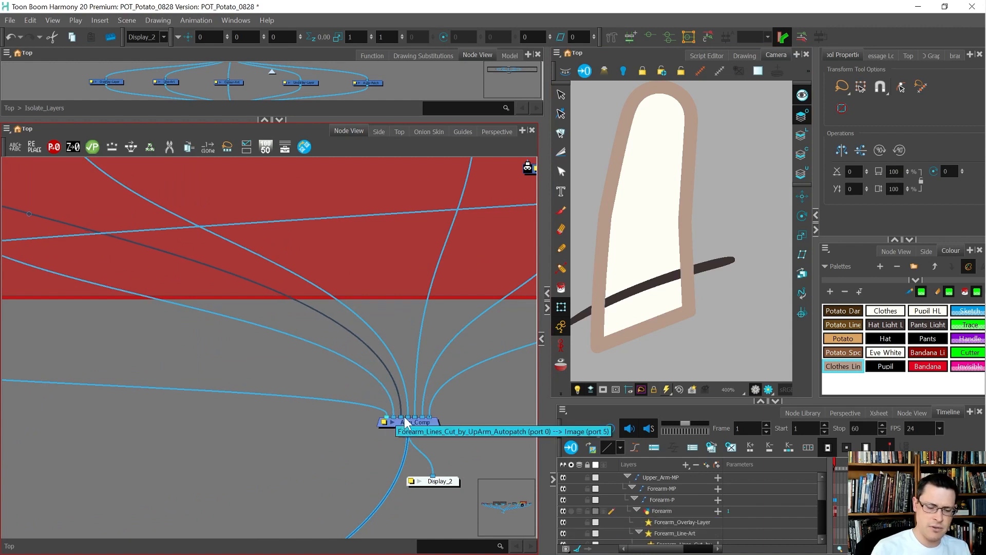
Recolour the dark cuff stroke on Cuff_Line's Line Art layer with the Clothes Line swatch
scroll(676, 256, down, 1)
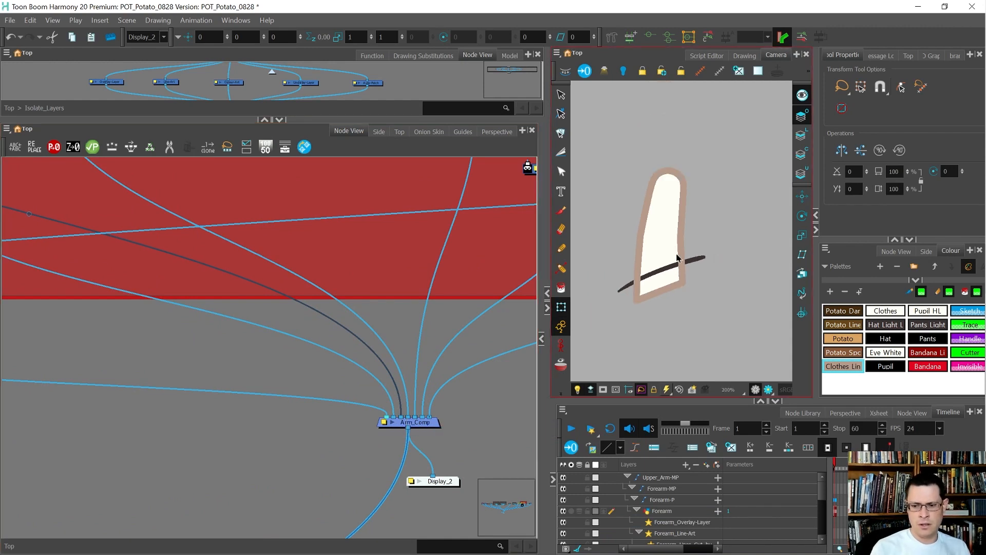
scroll(674, 265, up, 1)
click(727, 253)
key(alt+s)
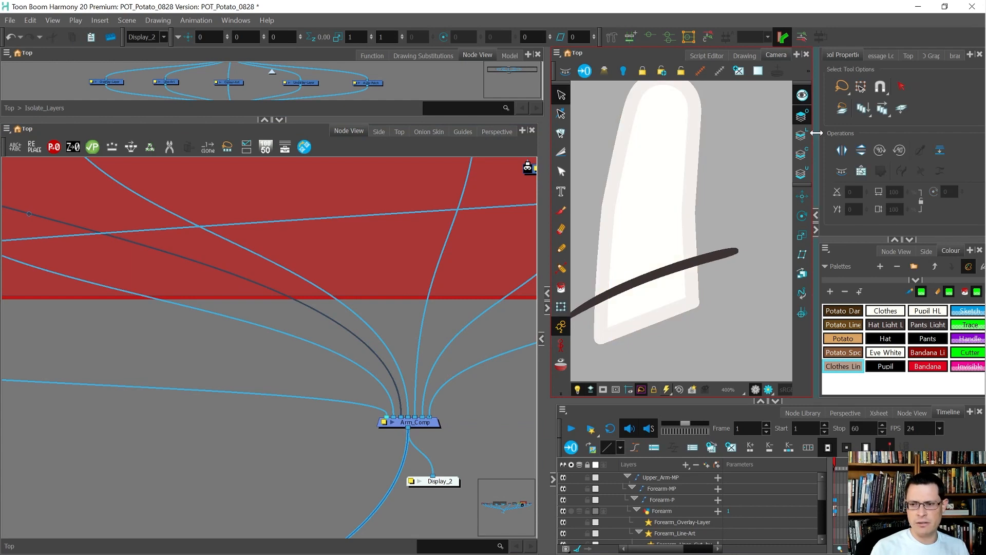
click(801, 135)
drag(693, 198, 582, 310)
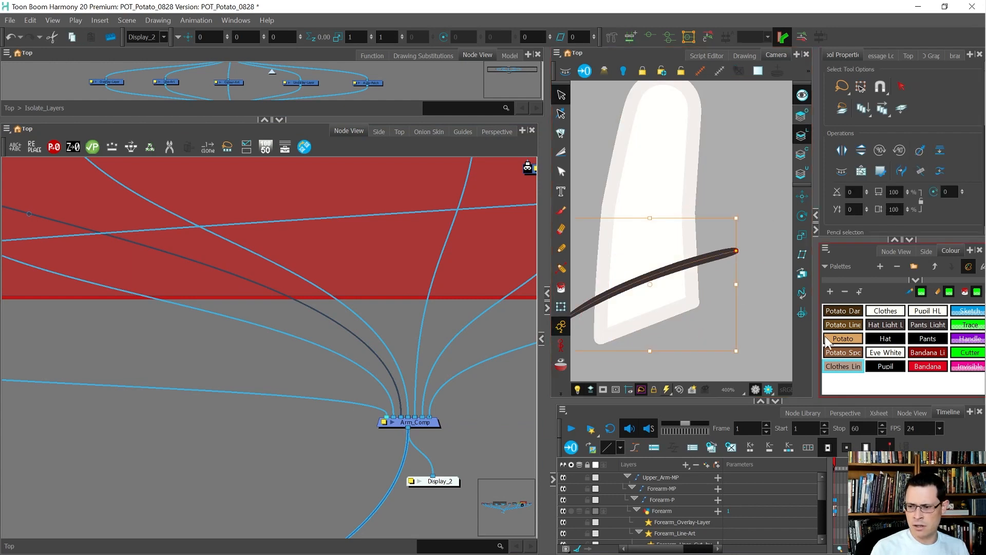
click(850, 362)
click(759, 276)
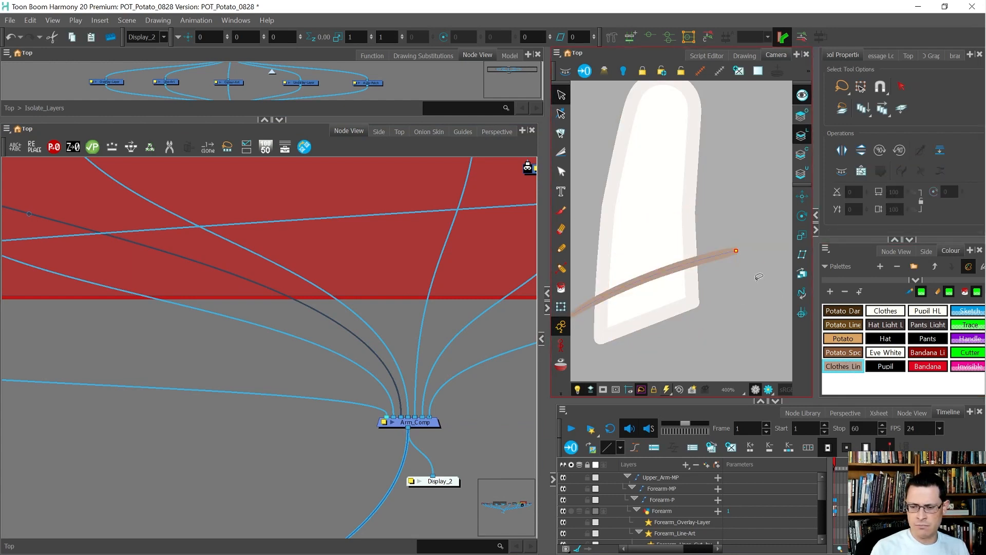
Select the cuff line with the Transform tool and check how it crosses the forearm
key(shift+t)
click(709, 301)
scroll(657, 275, down, 5)
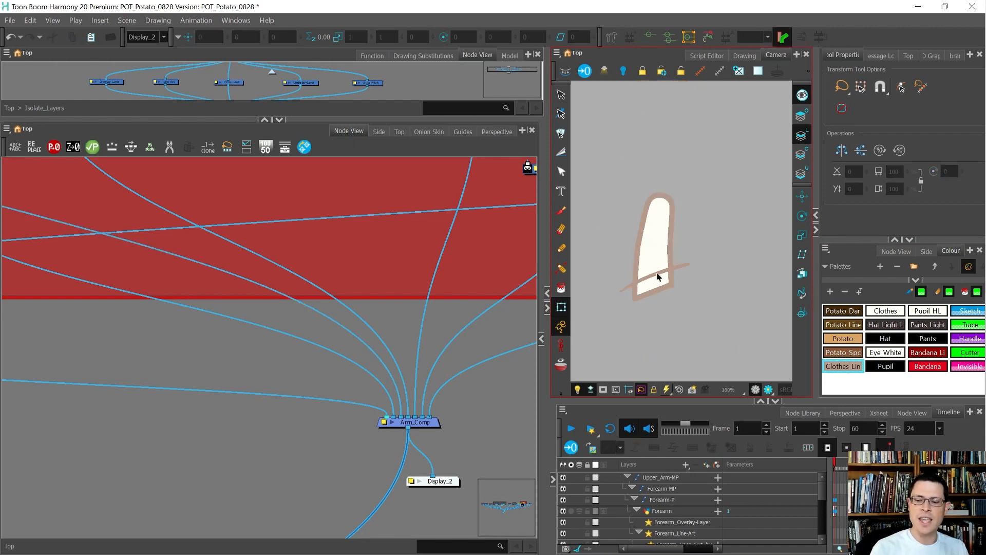
scroll(657, 276, up, 3)
click(657, 276)
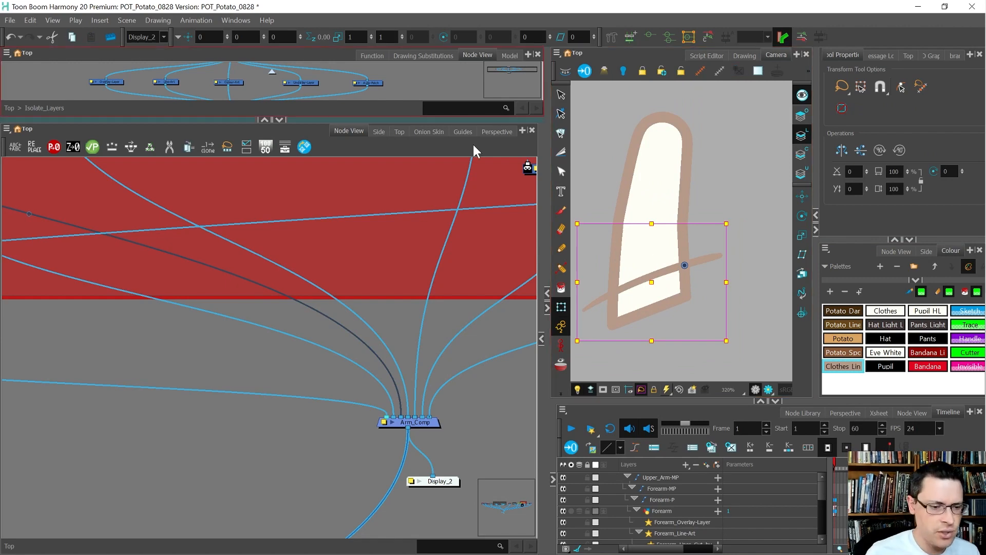
Add a Cutter node and insert it into the cable running from the Cuff_Line drawing to the Arm_Comp composite
scroll(417, 292, down, 3)
scroll(400, 300, down, 2)
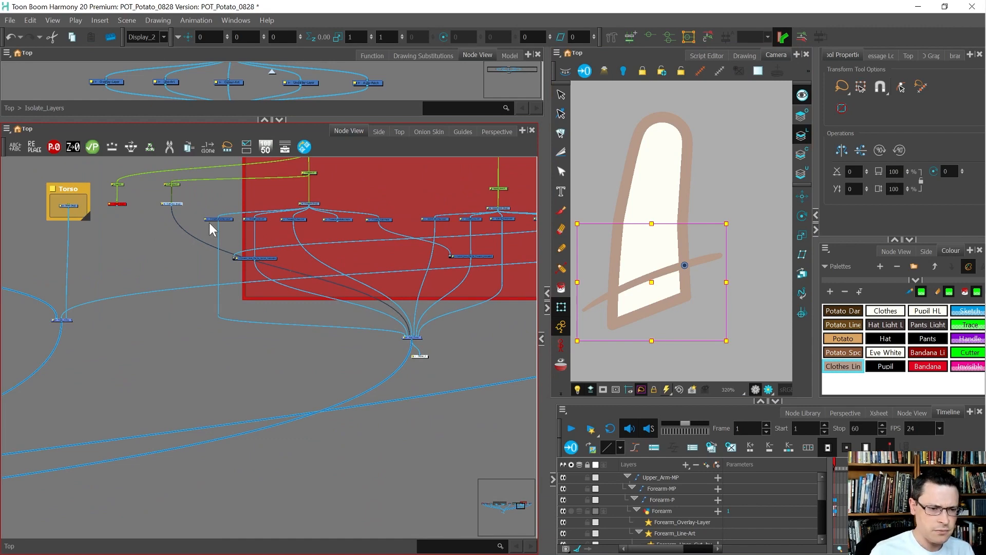
scroll(198, 218, up, 4)
click(158, 220)
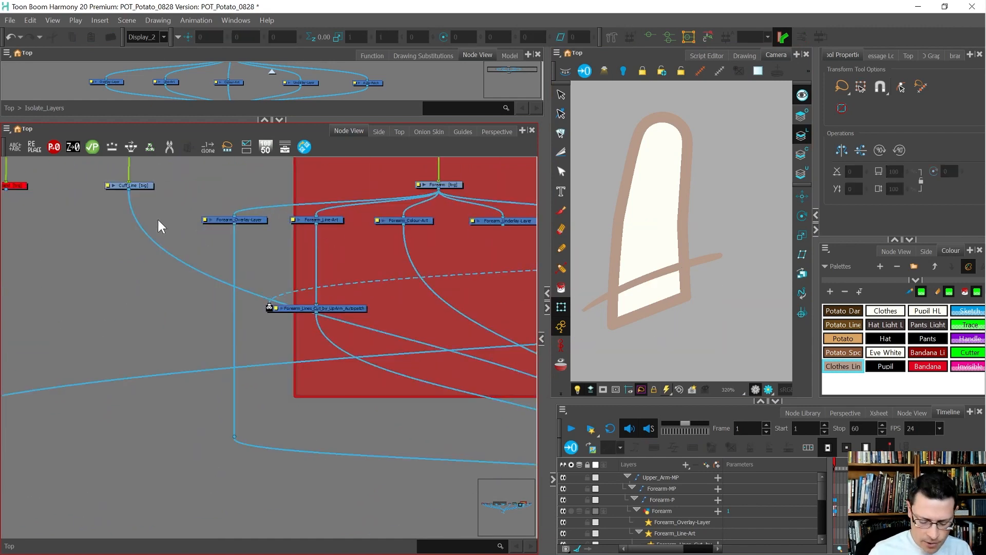
key(Tab)
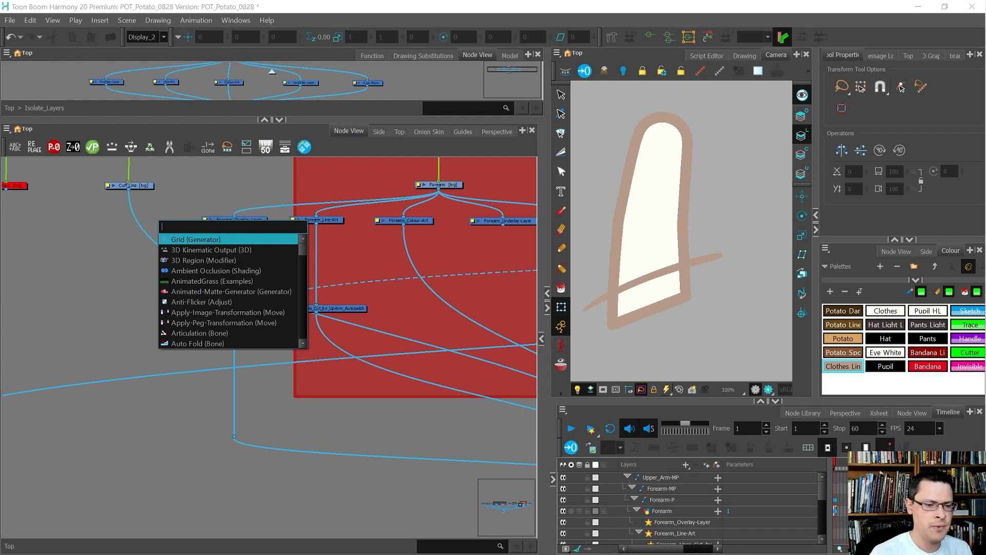
text(cutter)
key(Return)
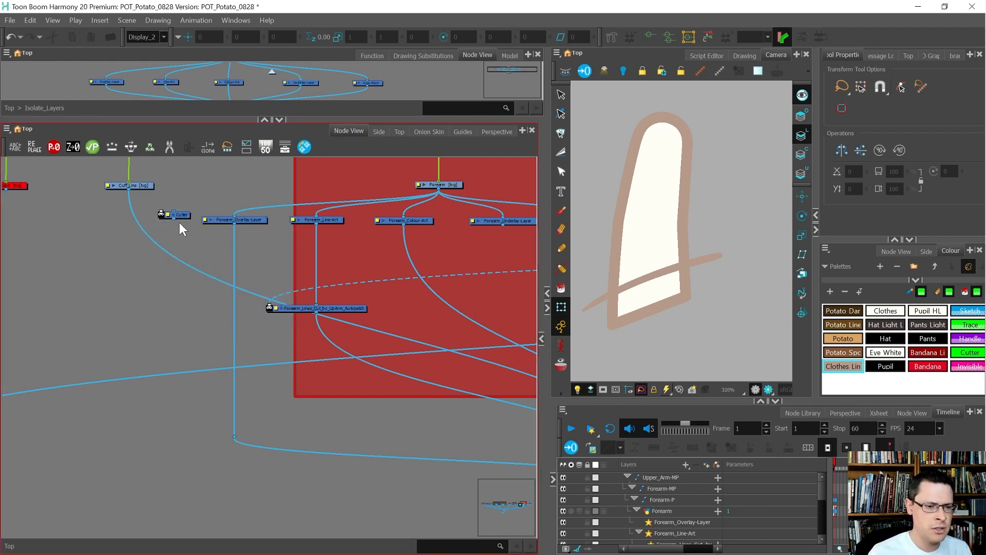
scroll(183, 224, up, 1)
drag(187, 217, 135, 320)
scroll(122, 318, down, 2)
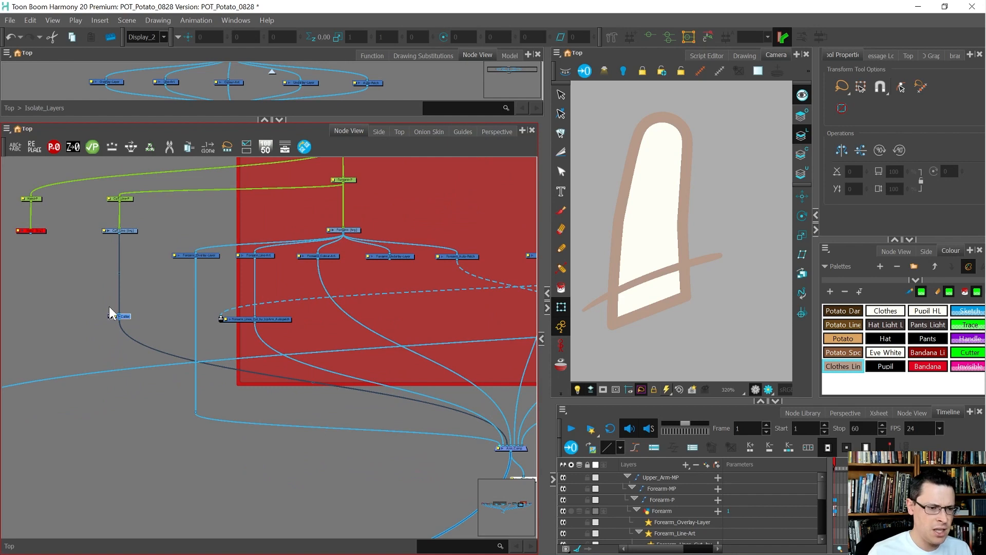
Connect Forearm_Colour-Art to the Cutter's matte input and invert the Cutter
click(707, 296)
click(658, 251)
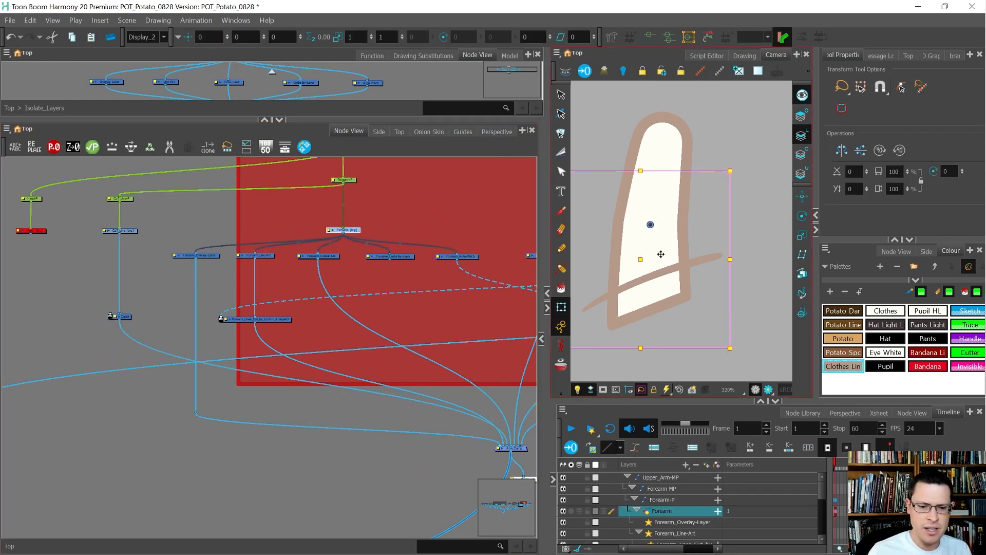
scroll(323, 259, up, 1)
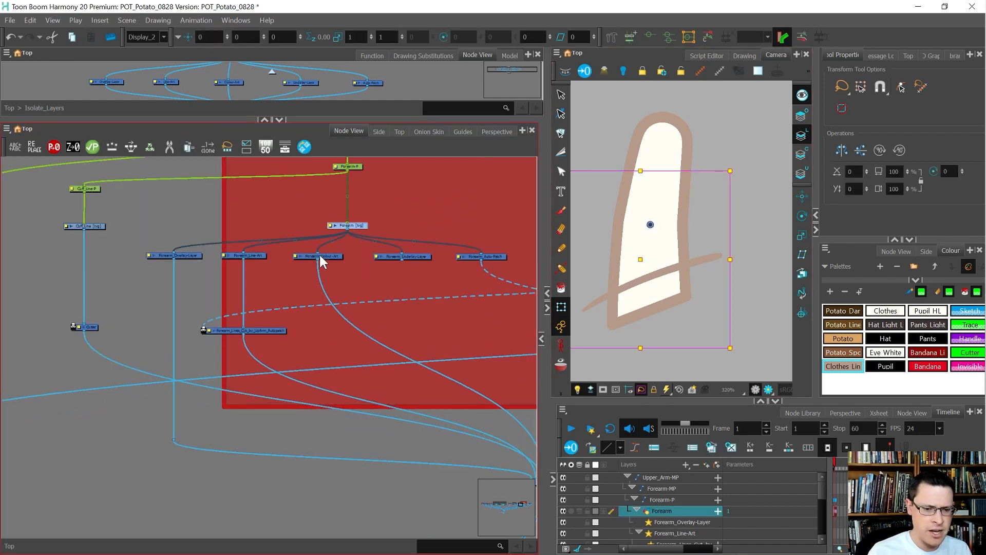
mouse_move(316, 260)
mouse_down()
mouse_move(153, 298)
mouse_move(109, 326)
mouse_move(64, 317)
mouse_move(72, 326)
mouse_up()
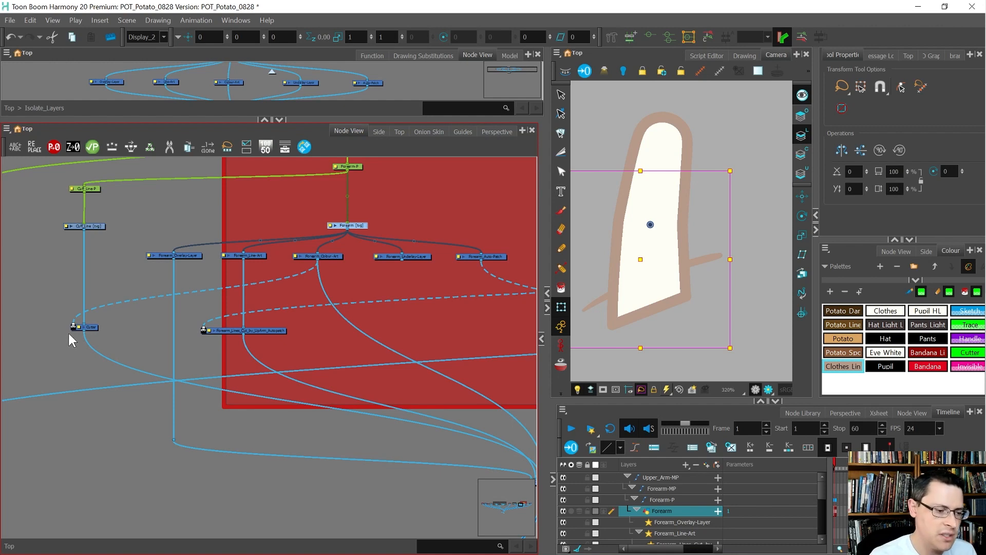
scroll(69, 332, up, 3)
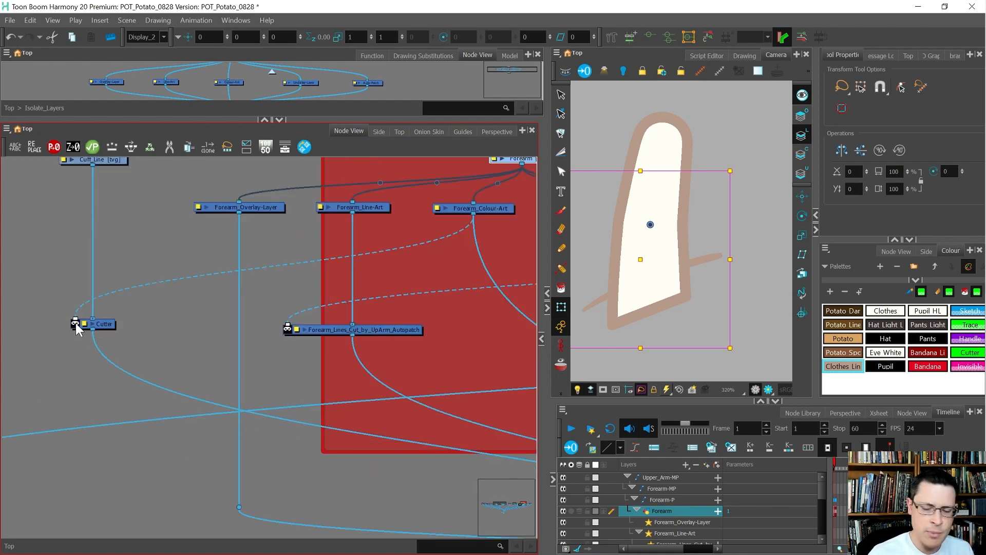
click(76, 323)
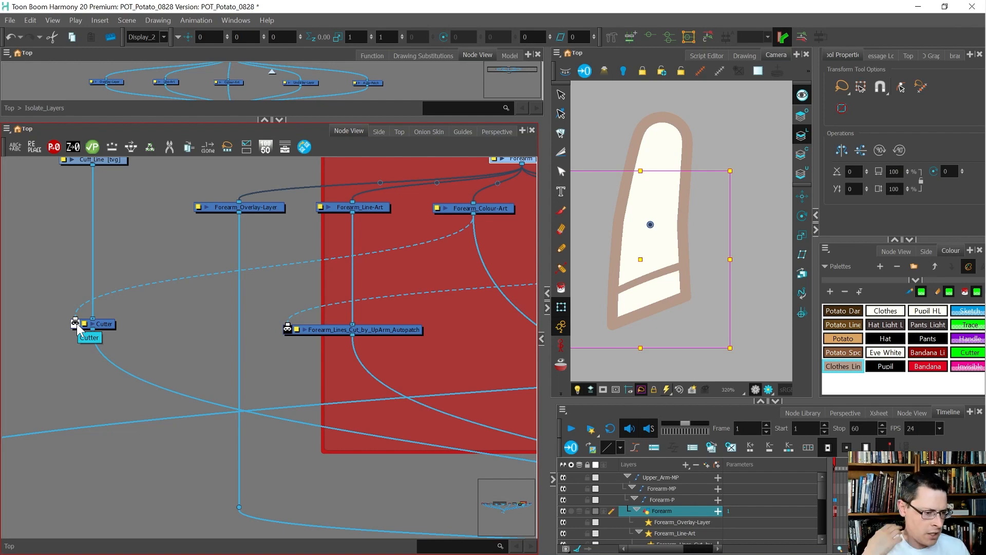
scroll(76, 322, up, 2)
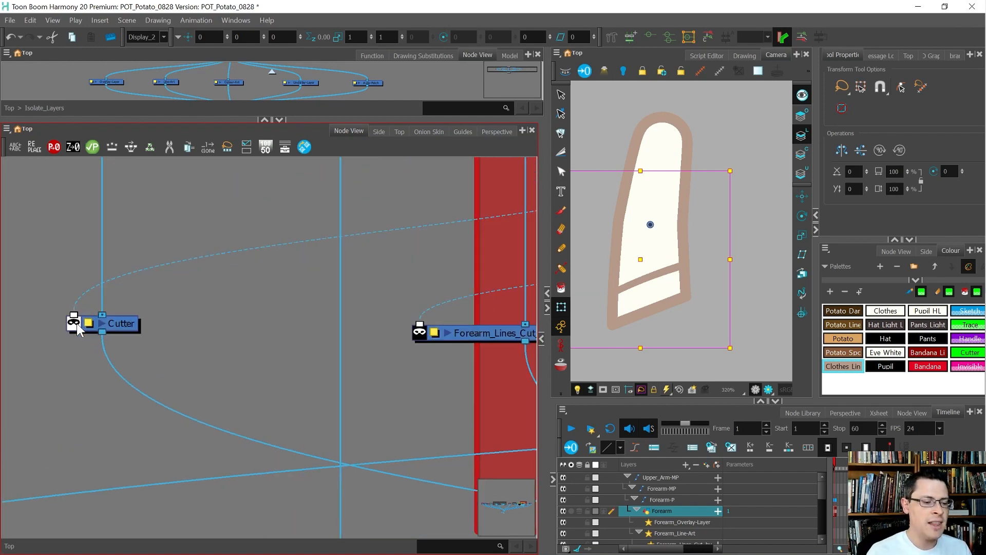
Rename the Cutter node as Cuff_Line_Revealed_by_Forearm_LA and close its layer properties
double_click(85, 322)
scroll(73, 349, down, 3)
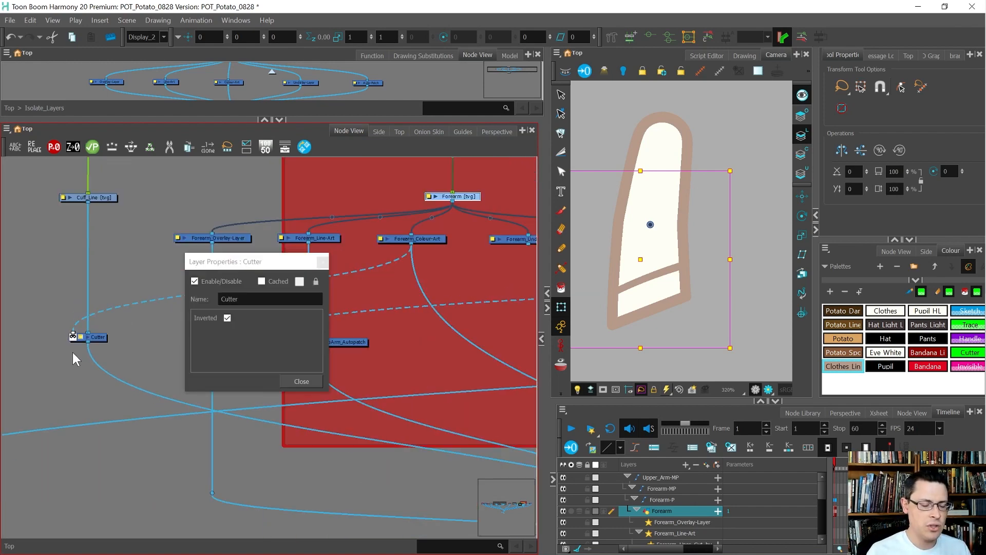
drag(249, 300, 185, 303)
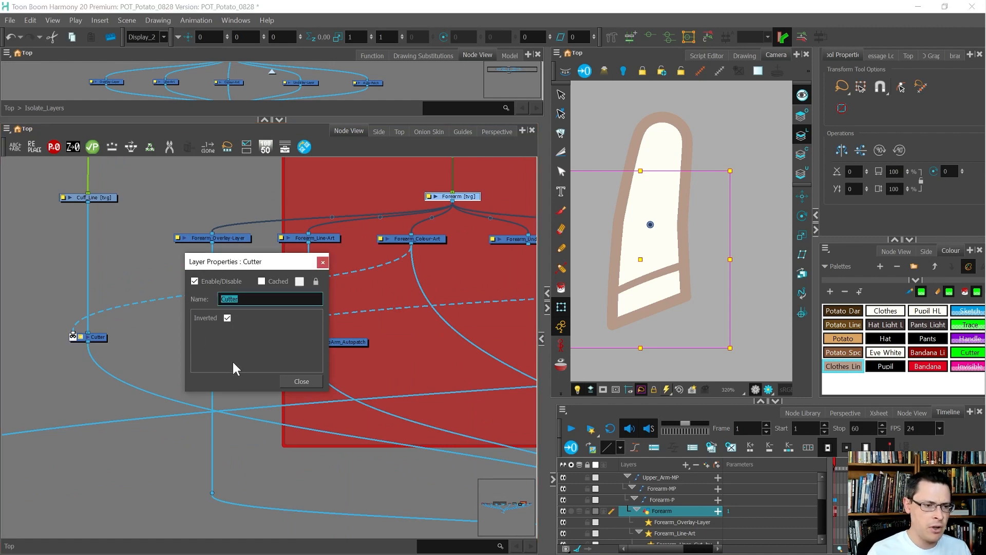
text(Cuff_Line)
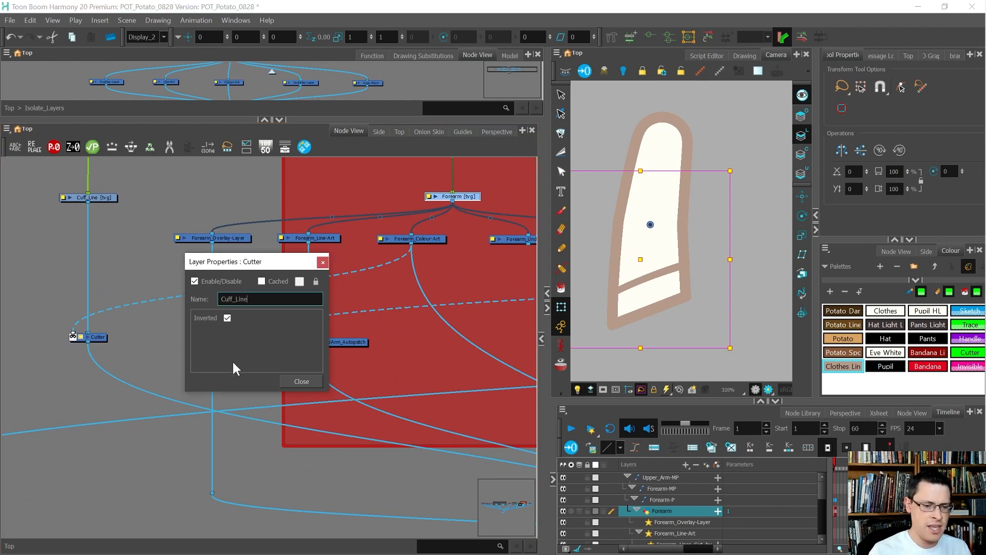
text(_Revealed_)
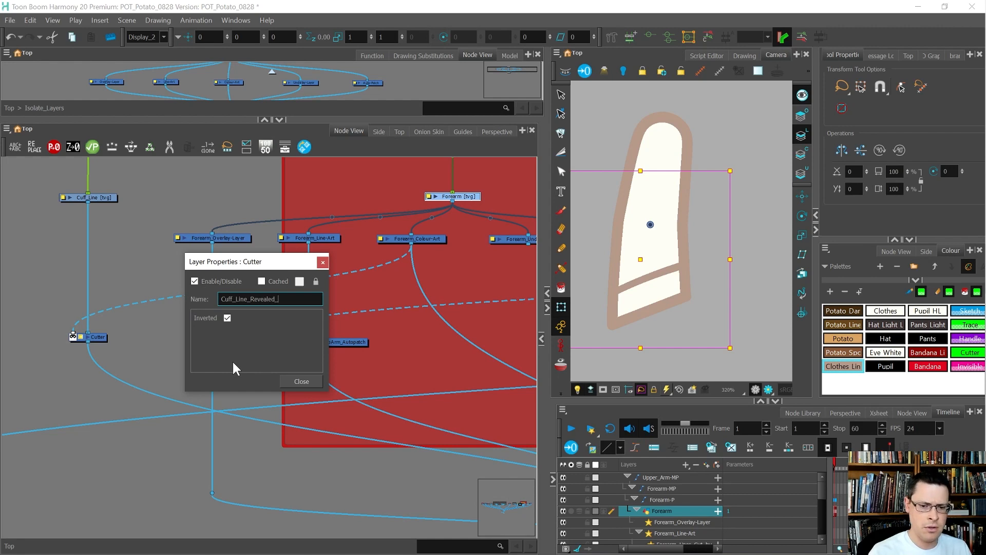
text(by_Forearm_LA)
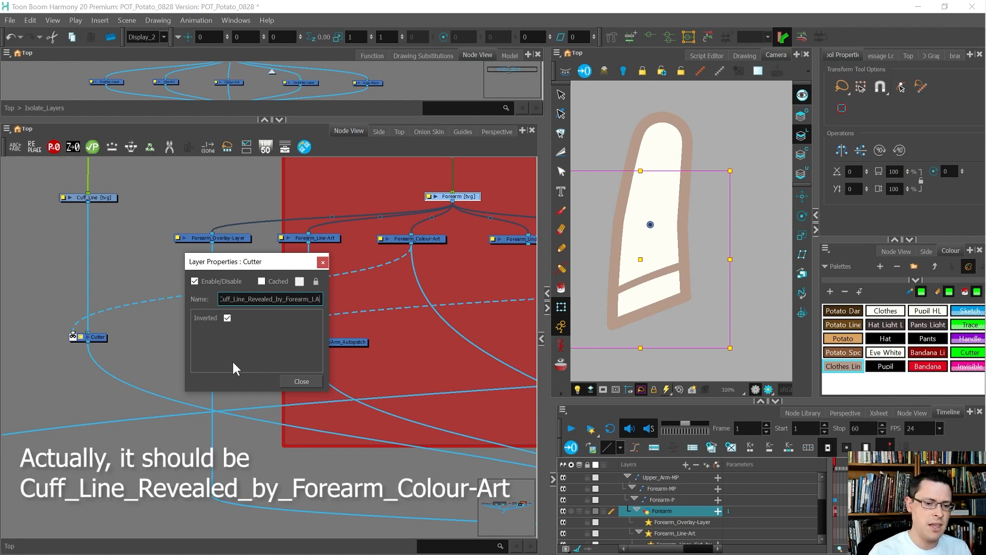
key(Return)
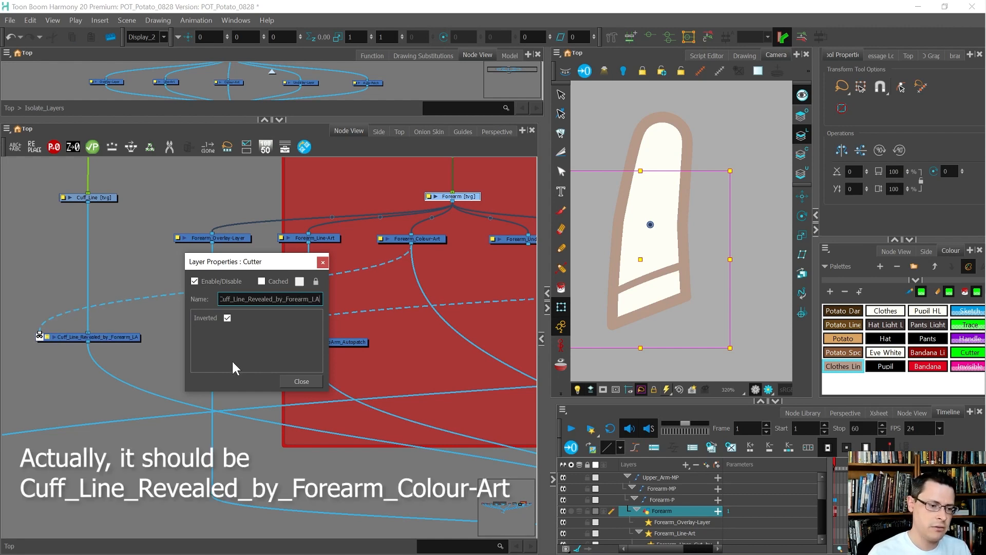
click(288, 381)
click(157, 337)
scroll(157, 337, down, 2)
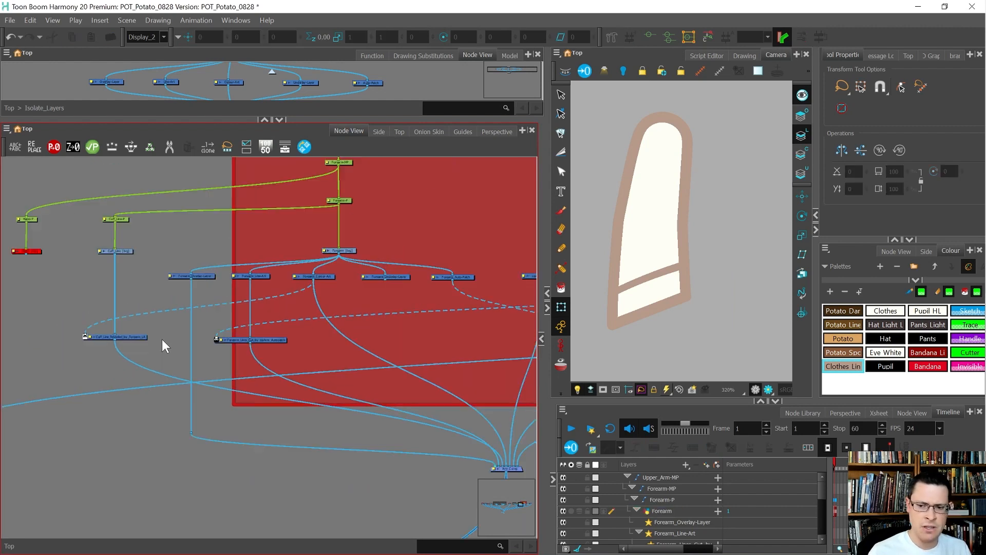
Try shifting the cuff line along the forearm to test how it is trimmed at the sleeve edges
scroll(671, 269, up, 1)
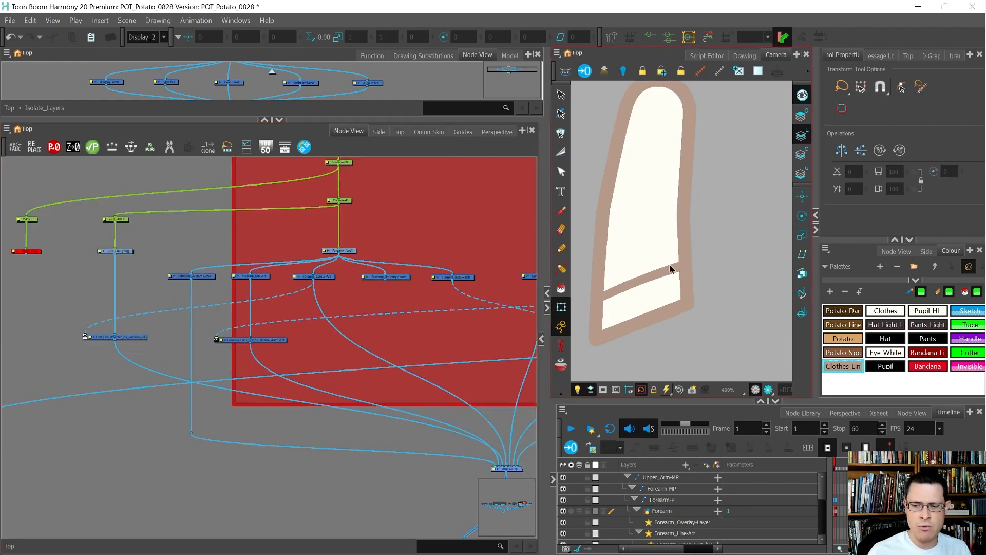
drag(670, 268, 687, 246)
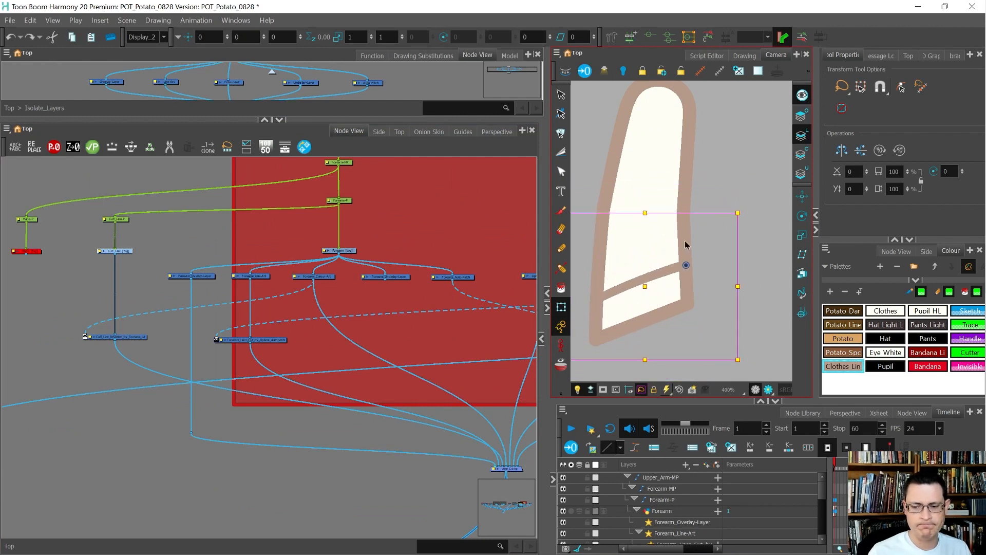
scroll(686, 250, down, 4)
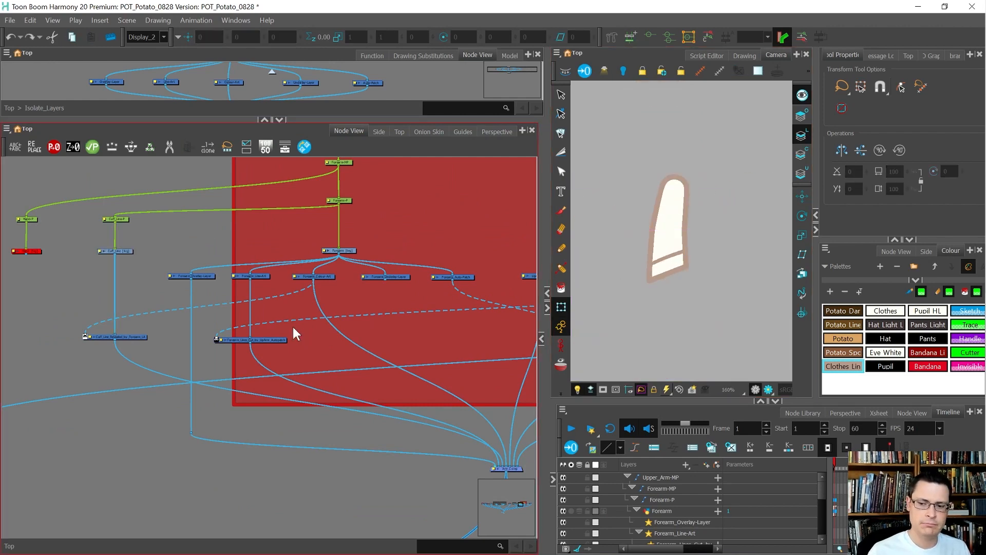
Move the Torso backdrop with its node and the composite beneath it away from the arm network to make room
scroll(295, 334, down, 3)
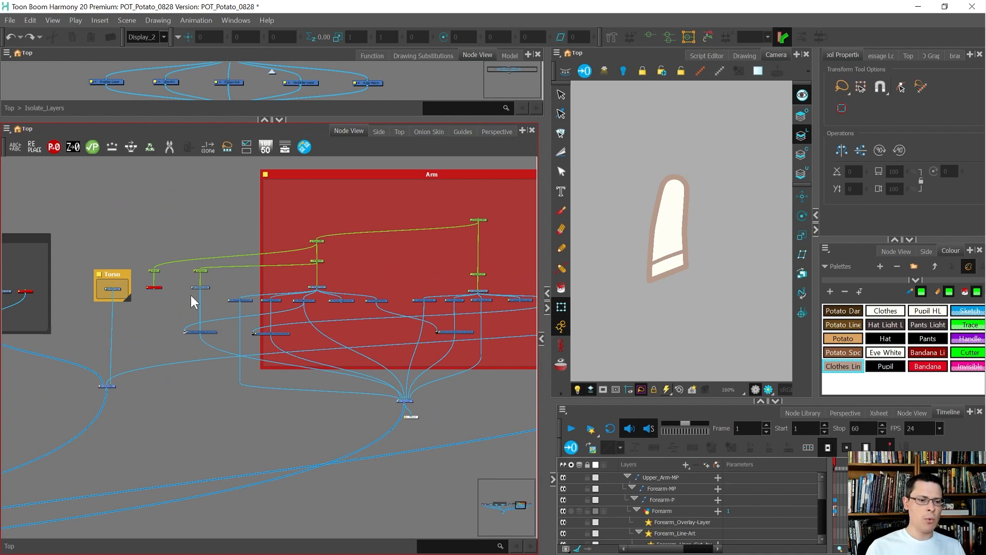
drag(89, 251, 113, 324)
drag(145, 373, 69, 404)
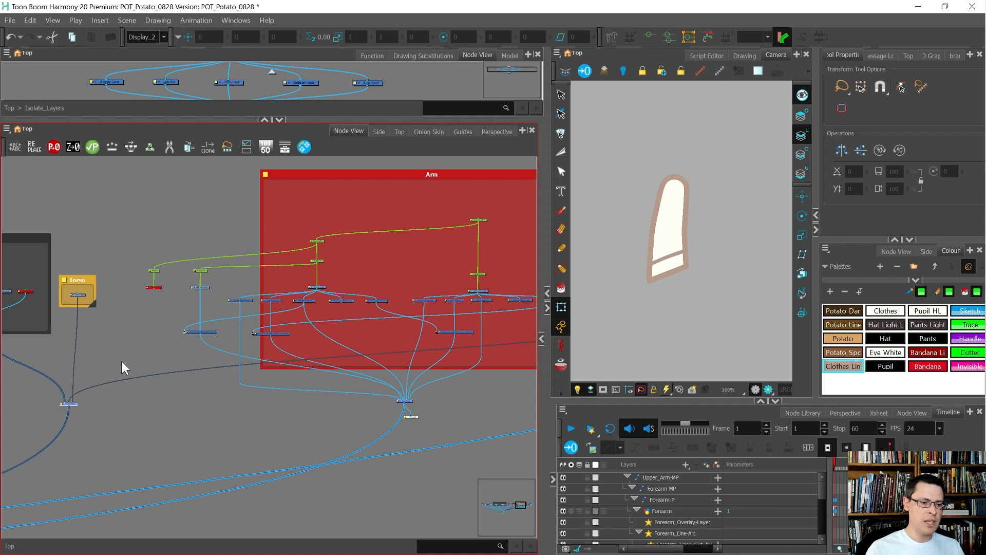
drag(126, 260, 49, 325)
drag(85, 287, 72, 291)
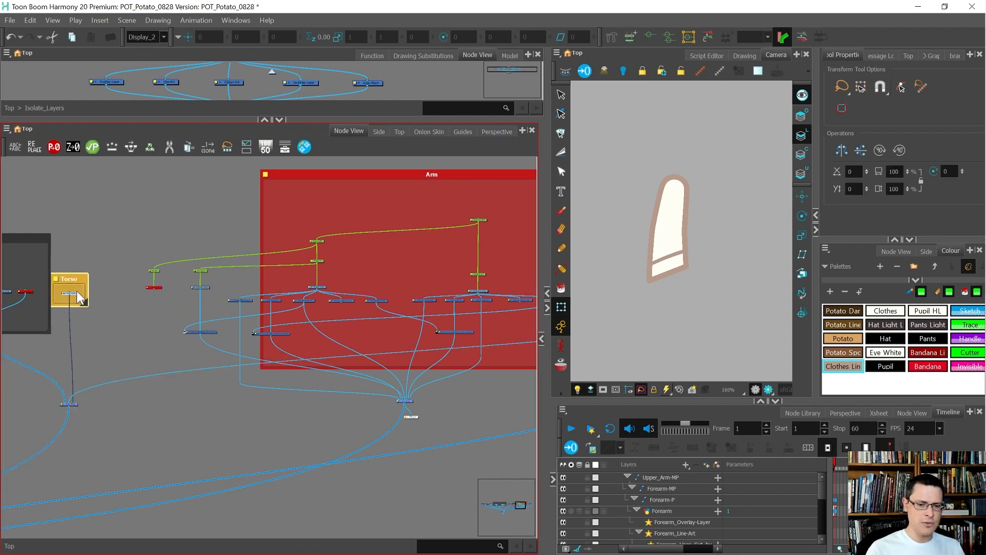
Shift the Arm backdrop with its network away from the Torso and move the Hand-P peg and Hand drawing closer to Cuff_Line
scroll(76, 291, down, 3)
drag(388, 379, 134, 204)
drag(182, 238, 218, 238)
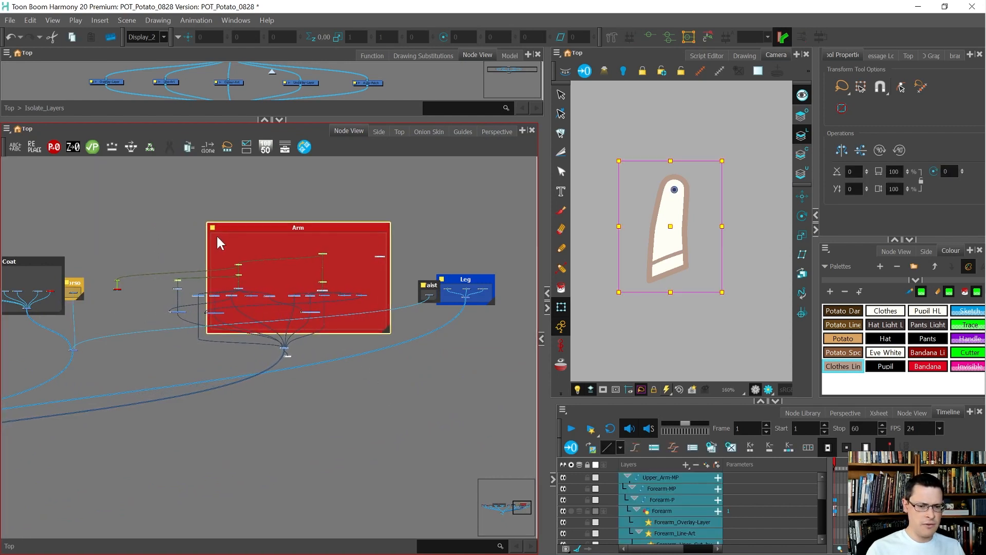
click(138, 244)
scroll(103, 303, up, 5)
key(a)
drag(147, 297, 191, 291)
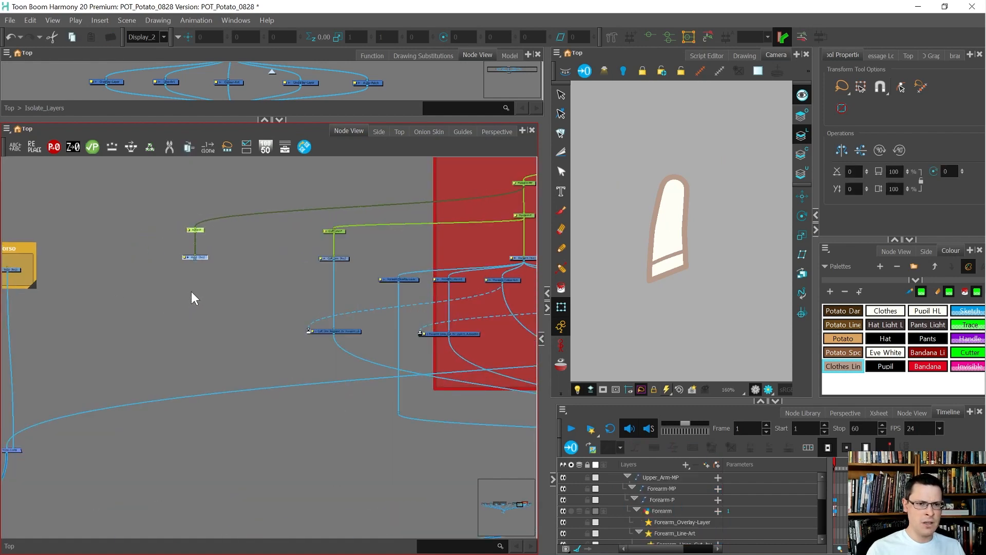
Copy the Overlay-Layer, Line-Art, Colour-Art and Underlay-Layer nodes from the Isolate_Layers group and paste them in a row below the Hand drawing
drag(197, 120, 198, 155)
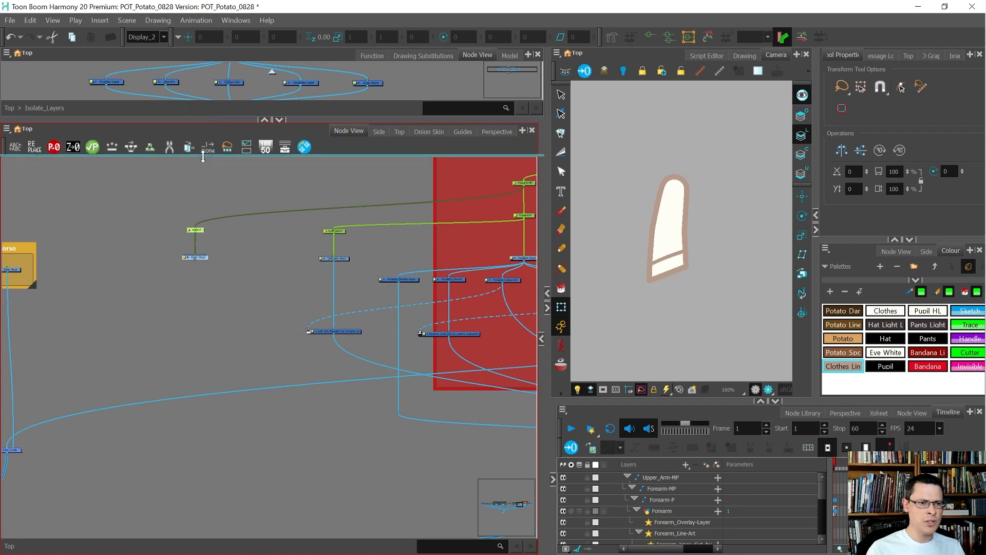
scroll(149, 101, up, 2)
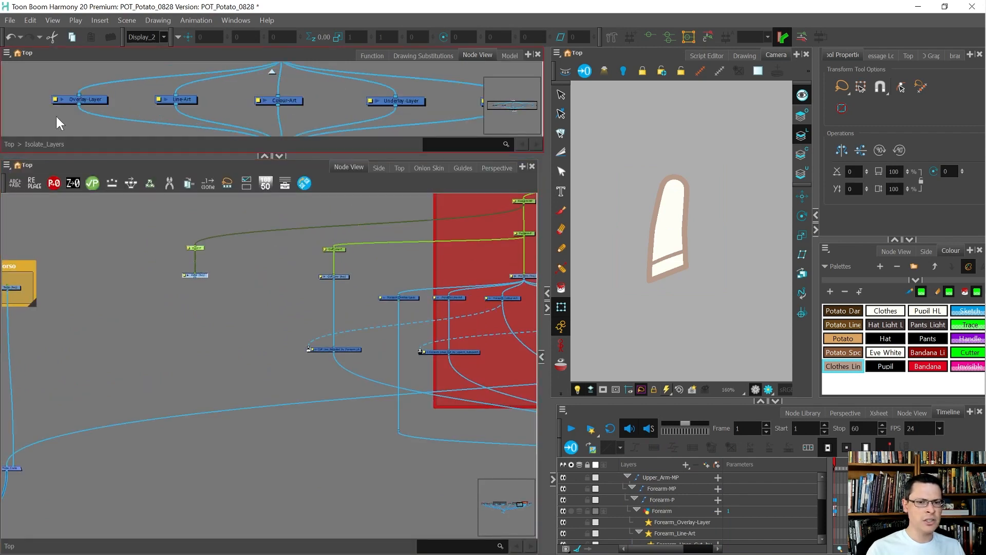
scroll(56, 117, down, 1)
drag(47, 118, 382, 84)
scroll(299, 119, down, 2)
key(ctrl+c)
click(150, 356)
key(ctrl+v)
drag(214, 340, 160, 307)
click(289, 104)
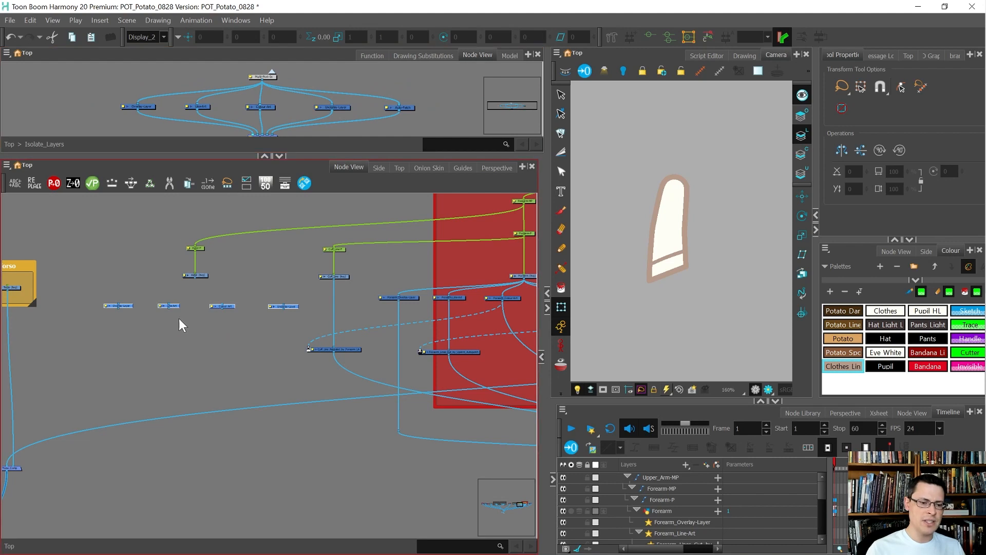
Paste a second set of the four layer nodes below the first row, undo its repositioning and delete the duplicates
scroll(178, 318, up, 2)
key(ctrl+v)
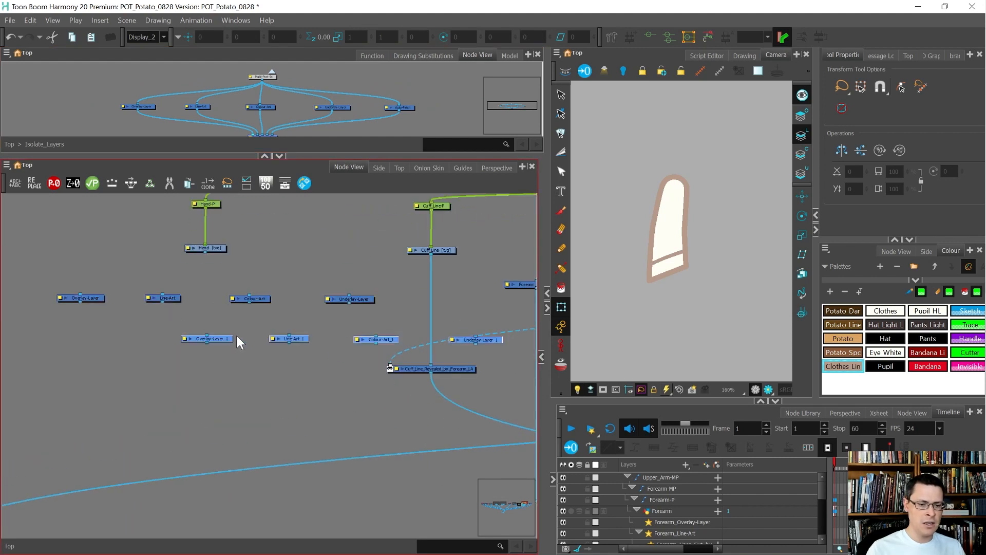
scroll(236, 336, up, 2)
drag(313, 340, 138, 282)
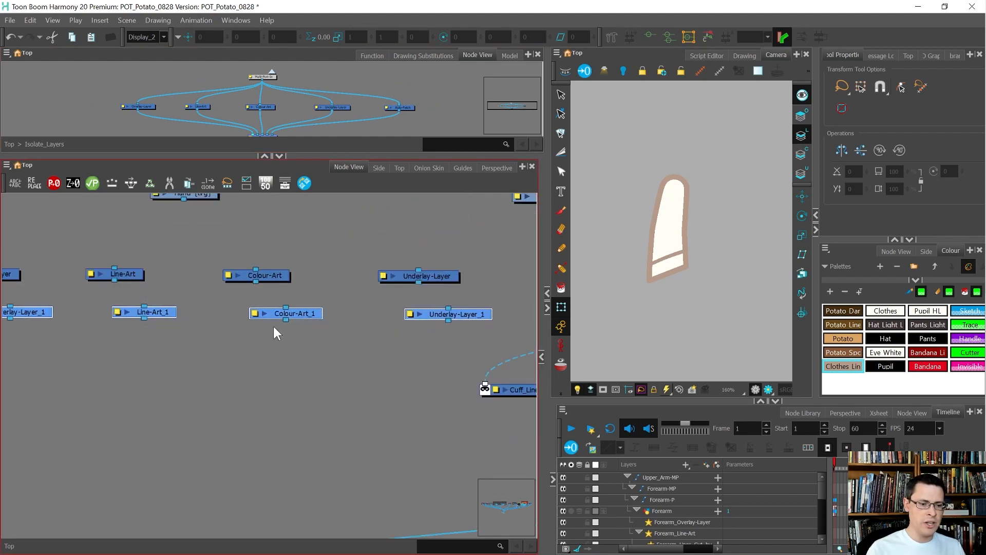
scroll(303, 318, down, 2)
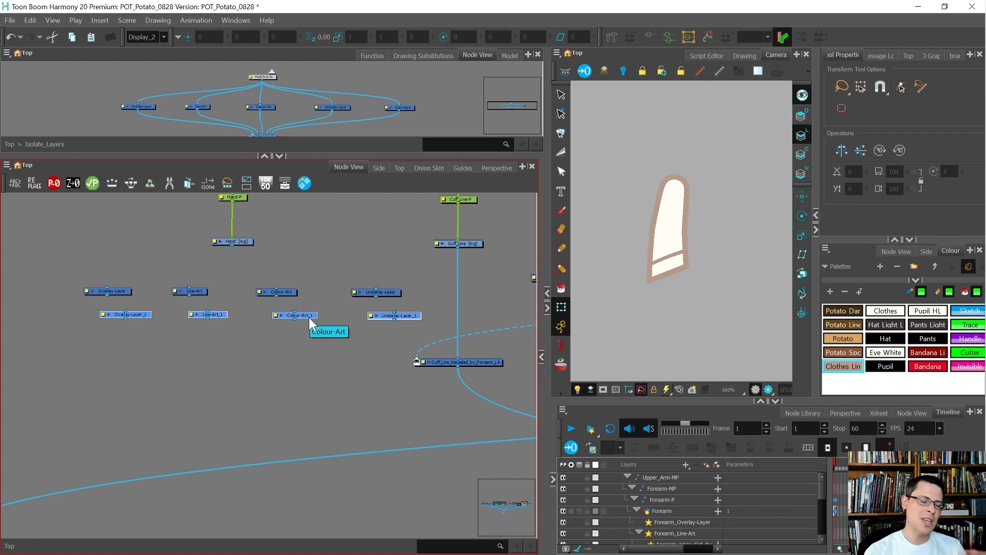
key(ctrl+z)
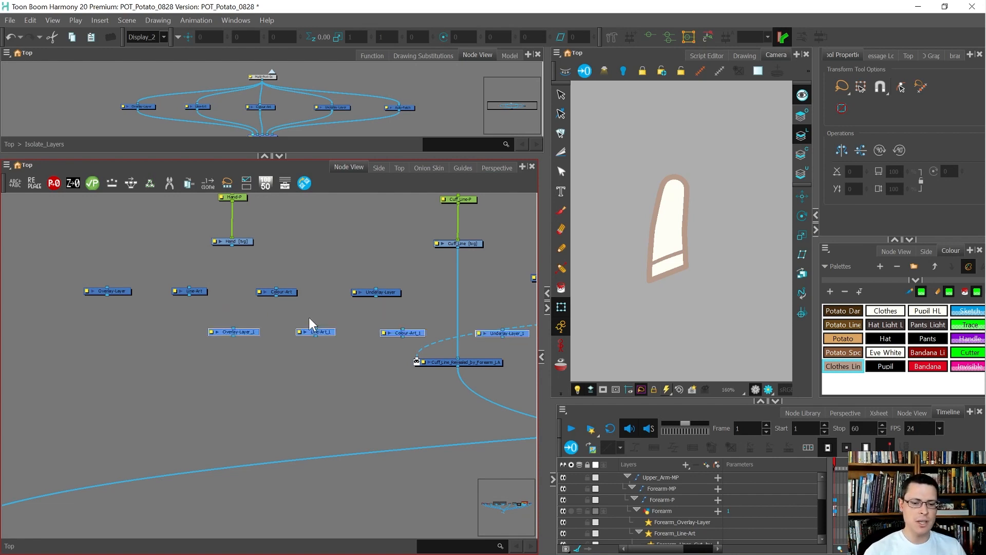
key(Delete)
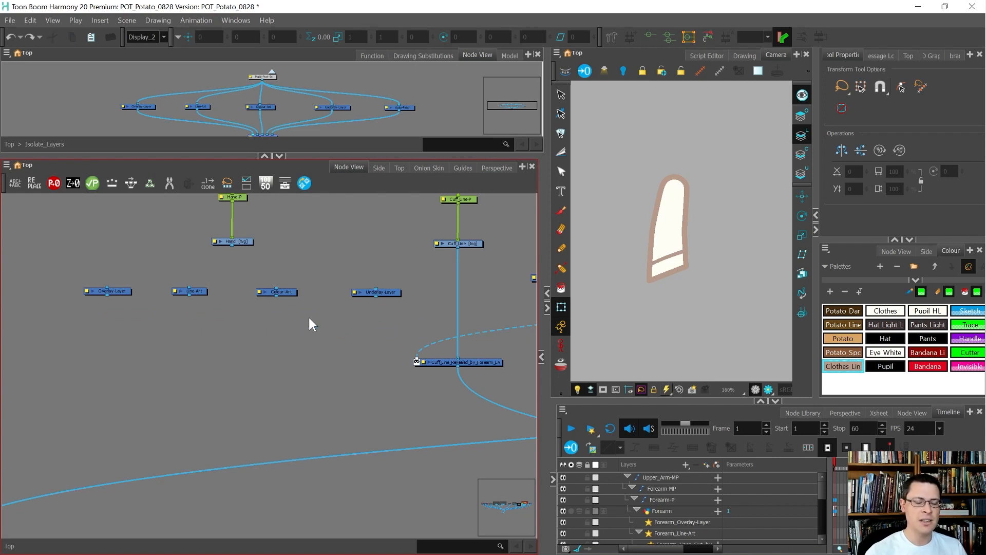
drag(432, 96, 115, 112)
scroll(124, 111, up, 2)
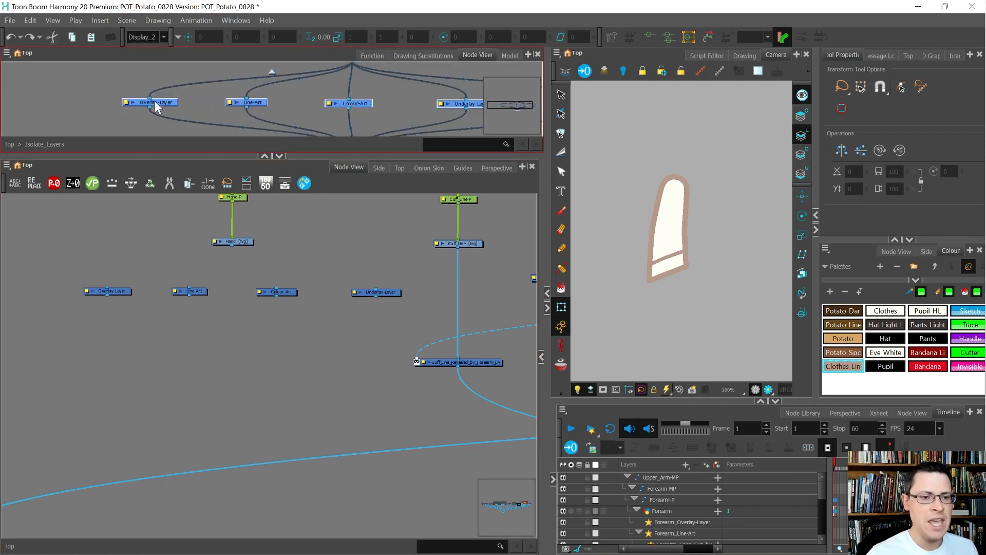
scroll(186, 288, down, 5)
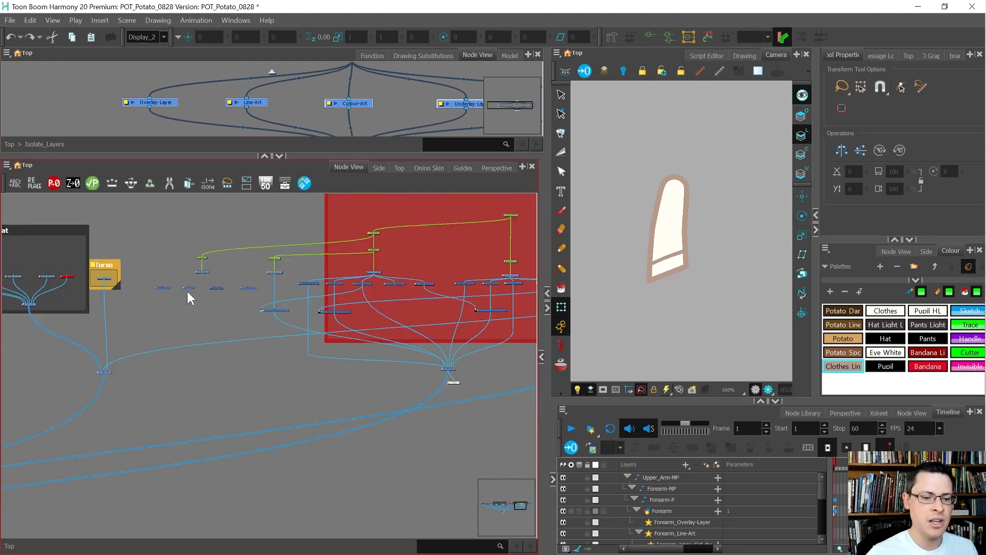
scroll(187, 288, down, 2)
scroll(311, 88, down, 3)
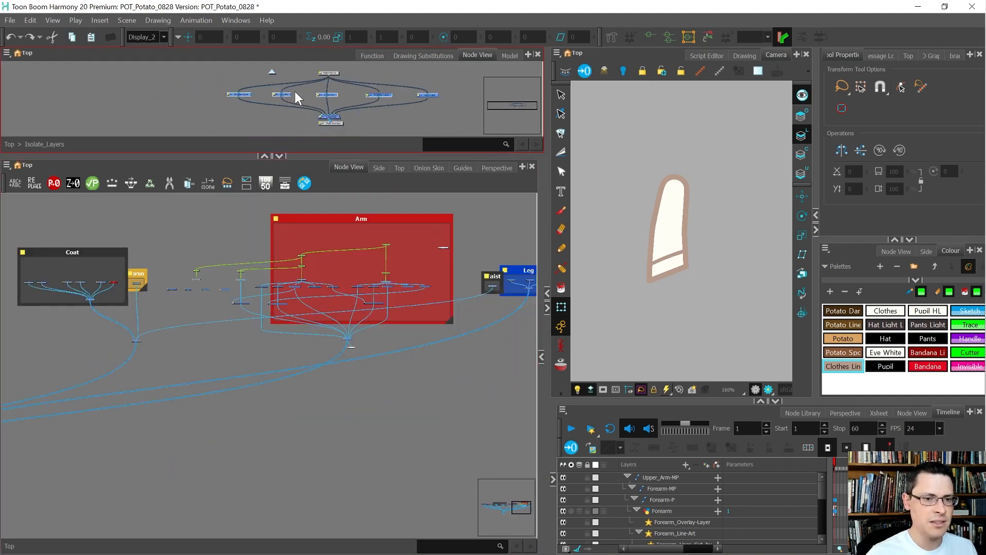
scroll(178, 326, down, 3)
scroll(276, 282, up, 5)
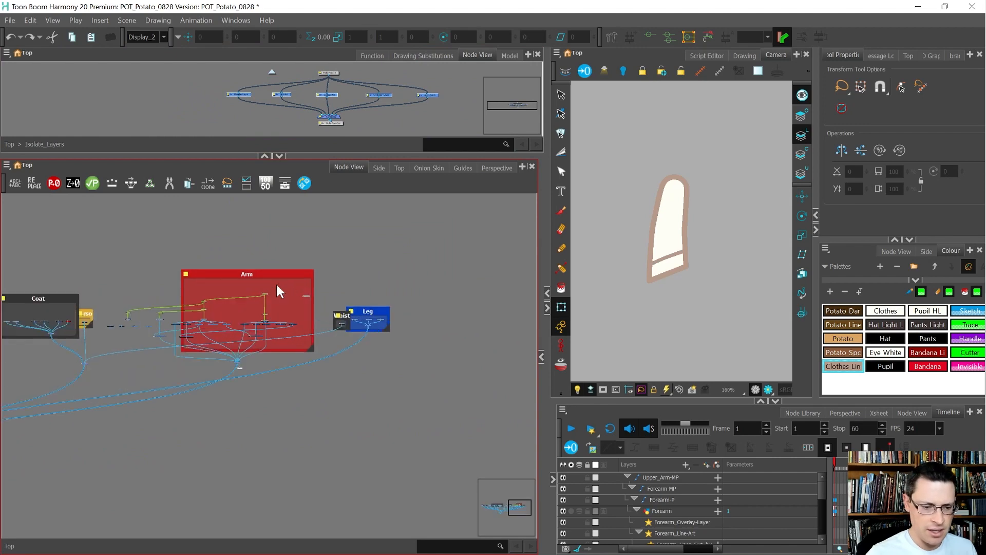
scroll(347, 314, up, 5)
drag(396, 340, 429, 316)
scroll(418, 272, down, 2)
scroll(419, 272, down, 2)
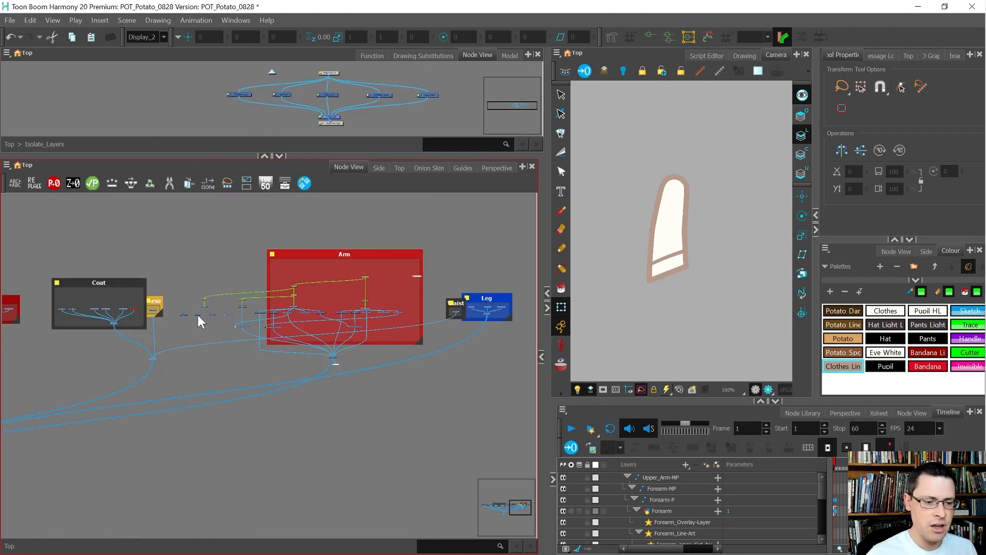
Add the prefix Hand_ to the four pasted layer nodes: Overlay-Layer, Line-Art, Colour-Art and Underlay-Layer
scroll(196, 313, up, 5)
drag(96, 300, 409, 339)
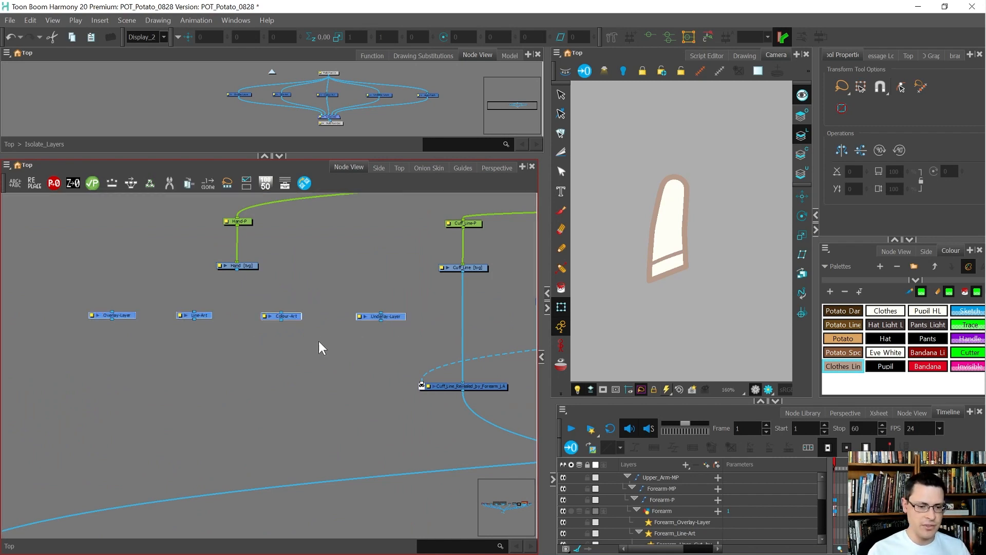
click(14, 184)
click(470, 261)
click(511, 285)
text(Hand_)
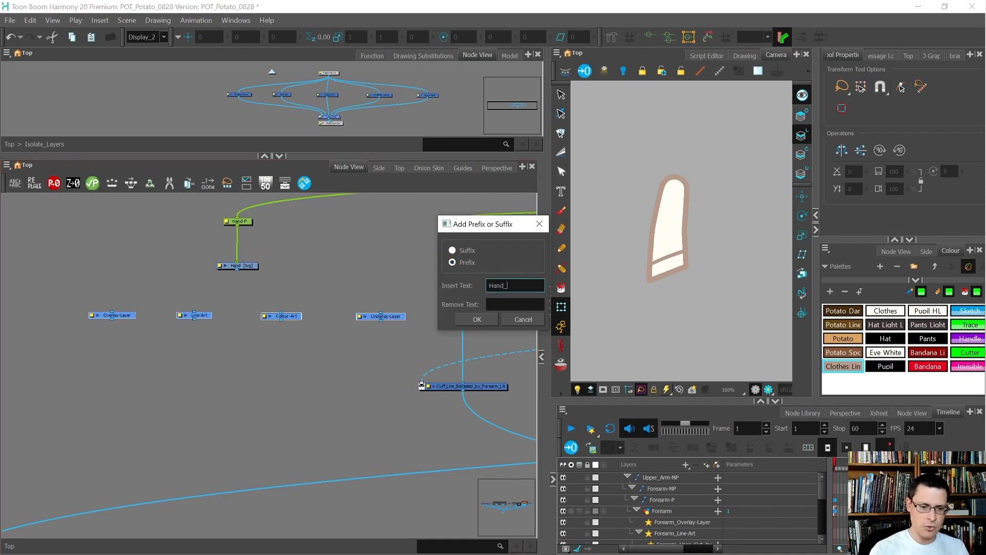
key(Return)
click(353, 282)
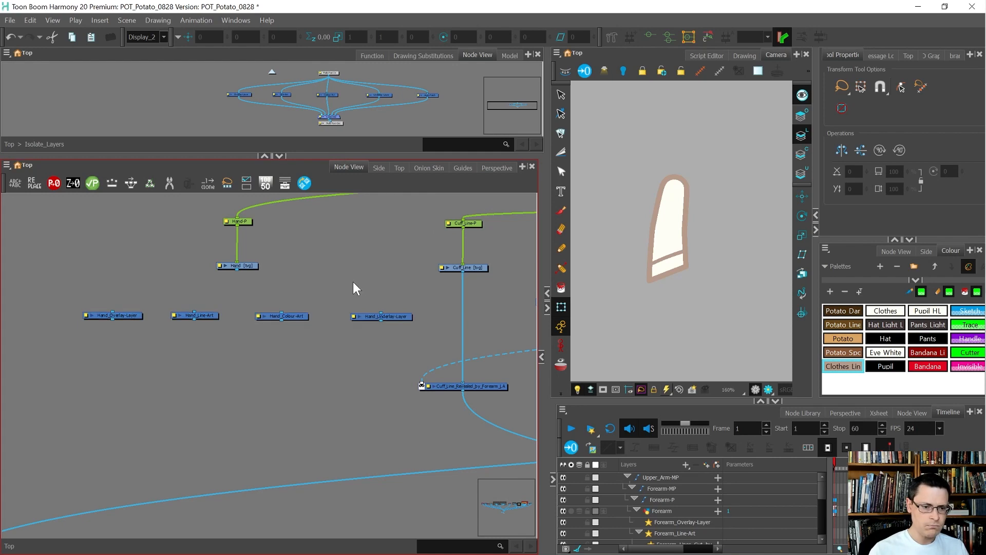
Shift the Arm, Waist and Leg backdrops with their networks further away from the Torso backdrop
scroll(277, 378, down, 3)
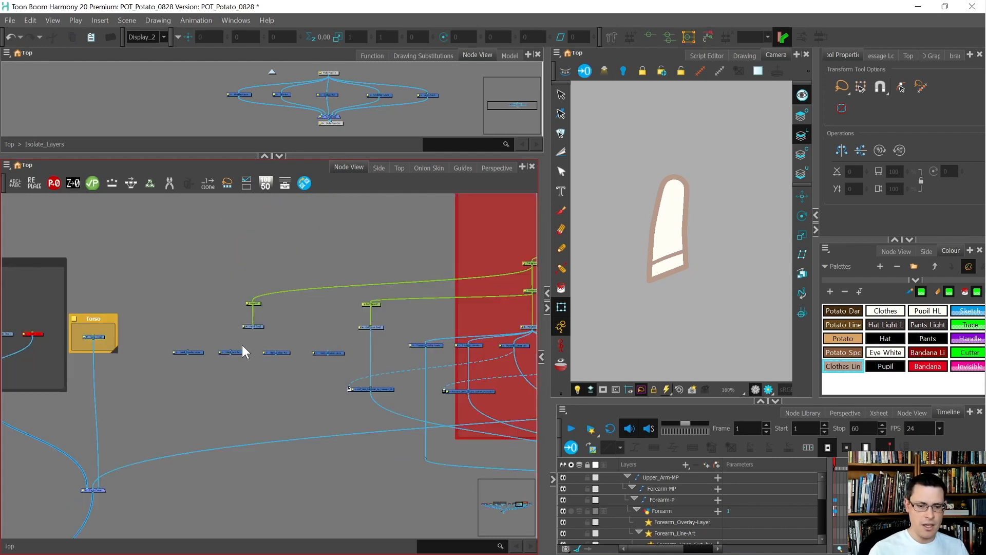
scroll(187, 312, down, 5)
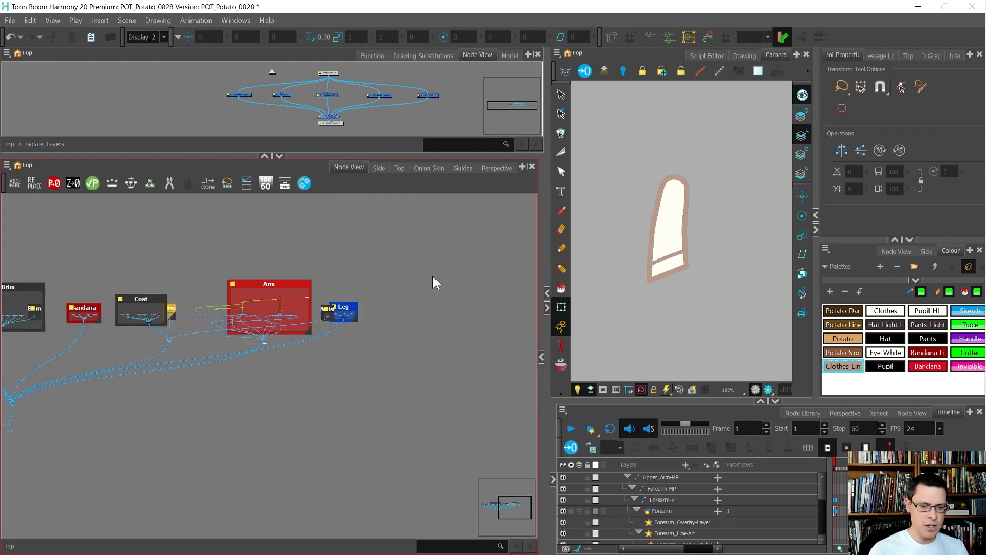
drag(174, 365, 181, 367)
drag(244, 302, 289, 298)
scroll(273, 326, up, 3)
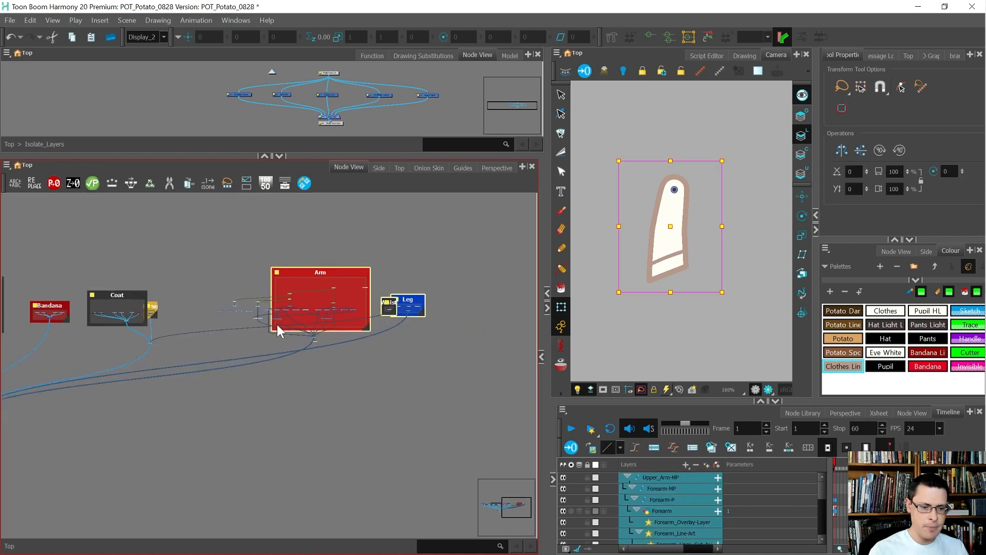
scroll(415, 302, up, 1)
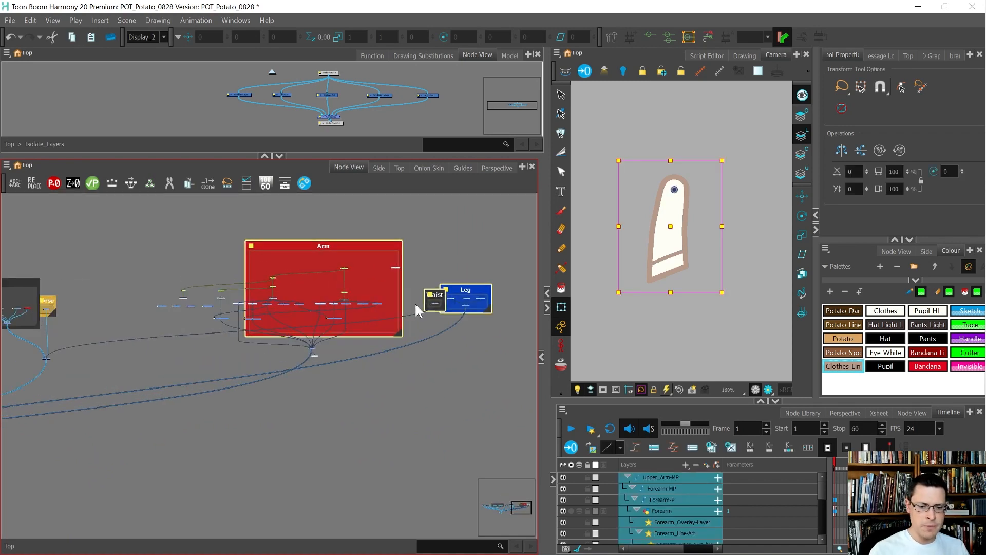
Move the Waist backdrop beside the Torso, and reposition and enlarge the Arm backdrop so it encloses the hand nodes
click(424, 319)
drag(421, 298, 61, 304)
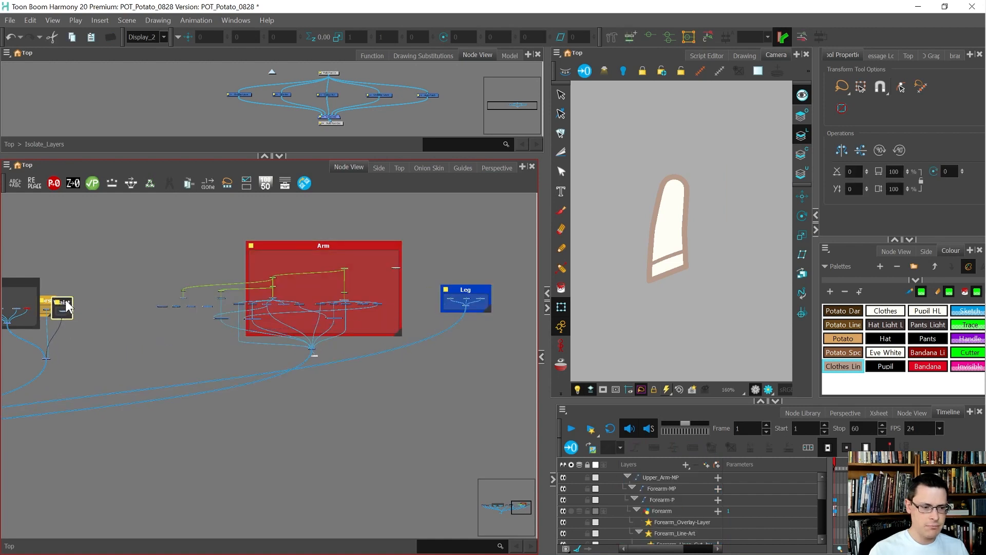
click(190, 364)
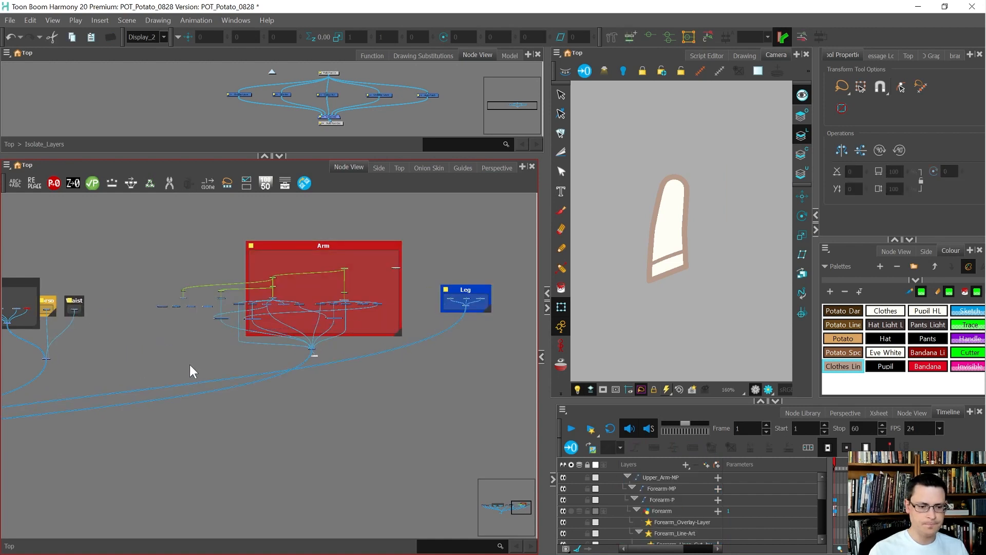
drag(363, 255, 220, 218)
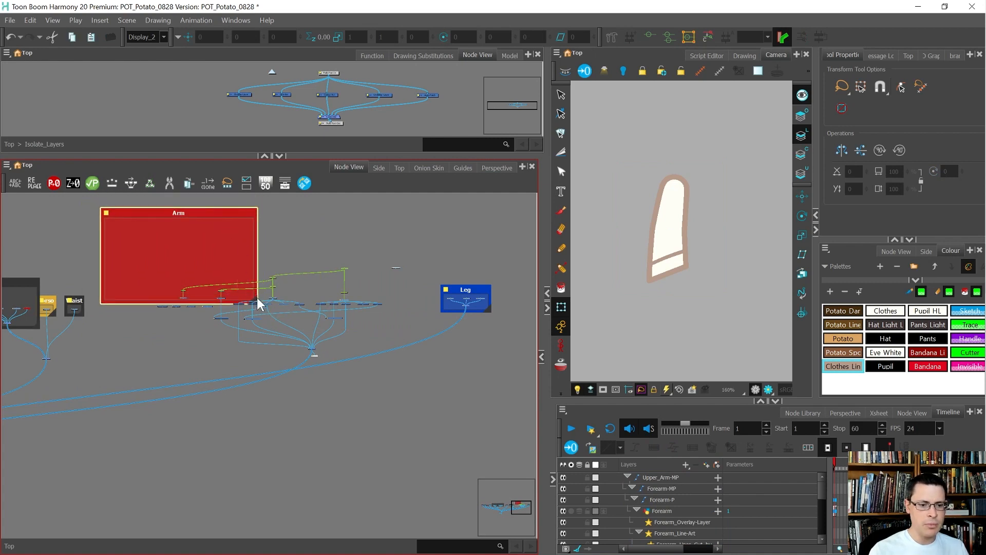
drag(256, 297, 422, 361)
Create a clone of the Hand drawing node and place it beside the original, above Hand_Overlay-Layer
drag(259, 318, 177, 218)
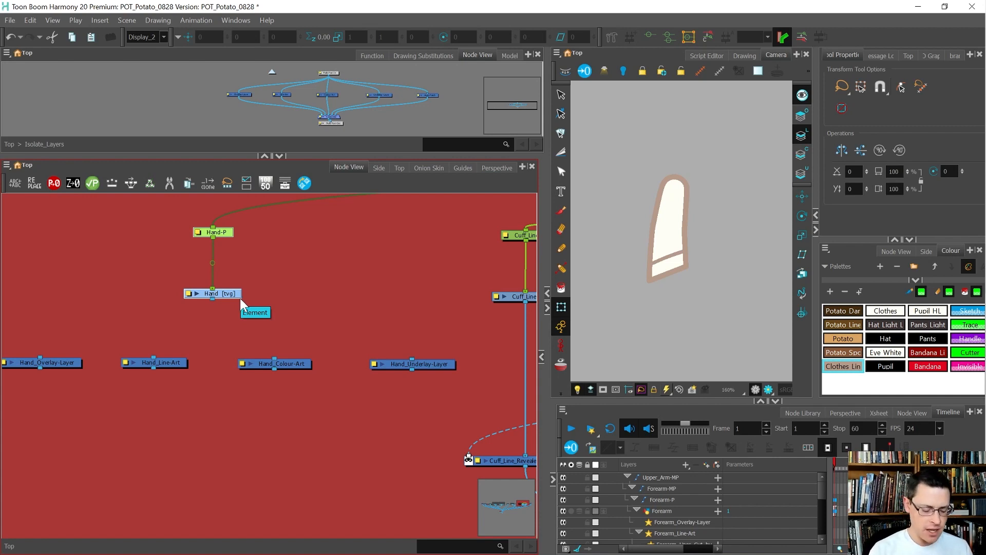
drag(267, 275, 63, 277)
key(ctrl+d)
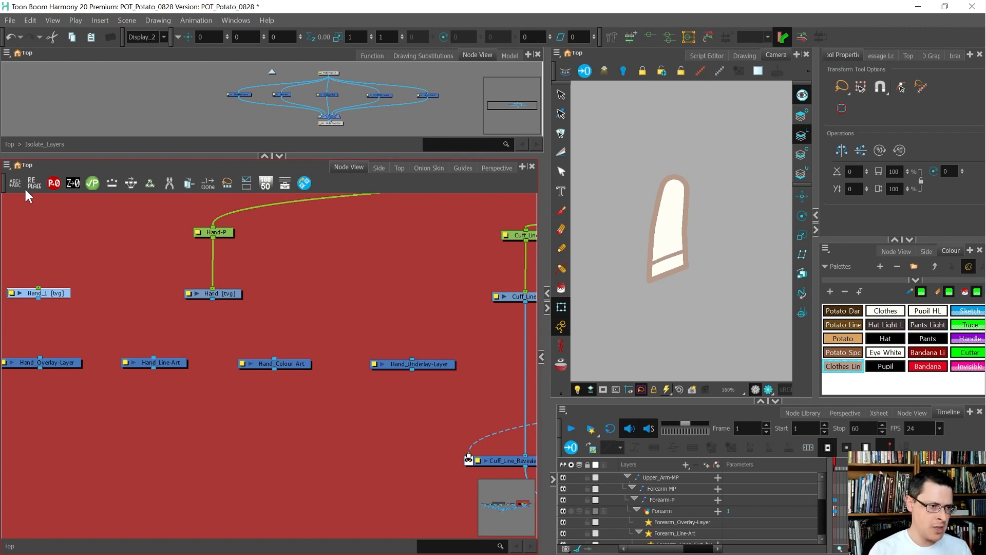
click(292, 395)
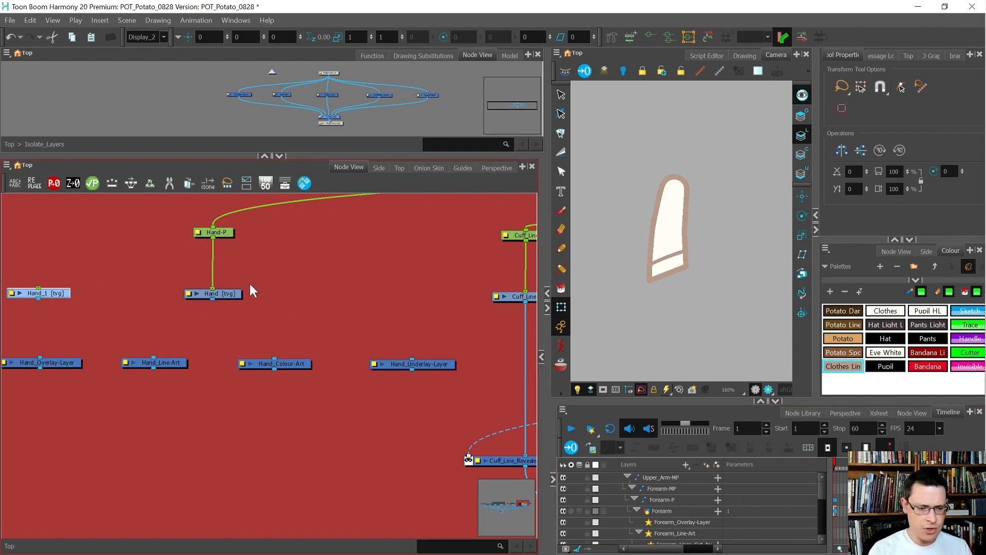
Connect the original Hand drawing to the arm's composite
scroll(176, 270, down, 6)
scroll(199, 290, up, 2)
mouse_move(197, 287)
mouse_down()
mouse_move(207, 337)
mouse_move(425, 401)
mouse_move(478, 399)
mouse_up()
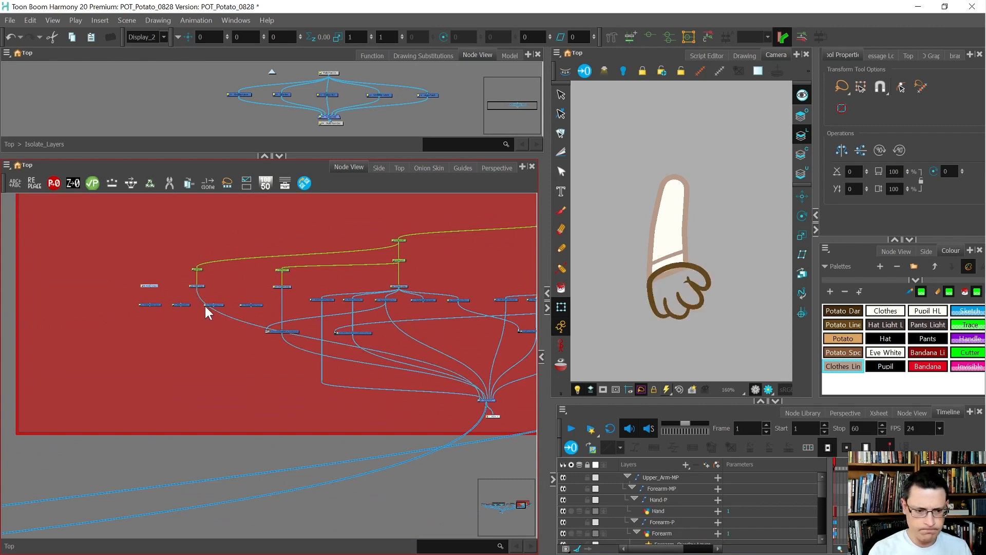
Look over the cloning and duplicating commands available for the Hand layer in the timeline
click(196, 286)
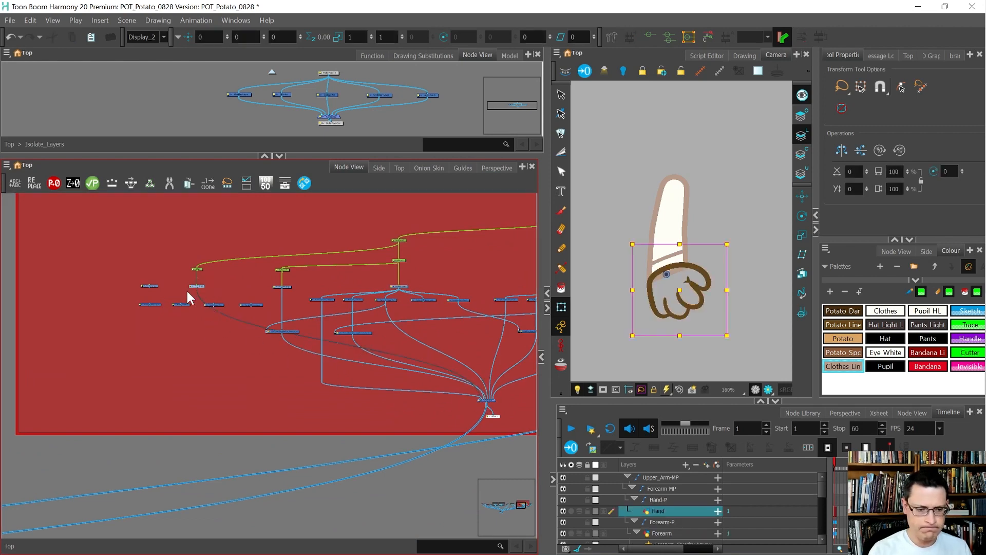
right_click(671, 513)
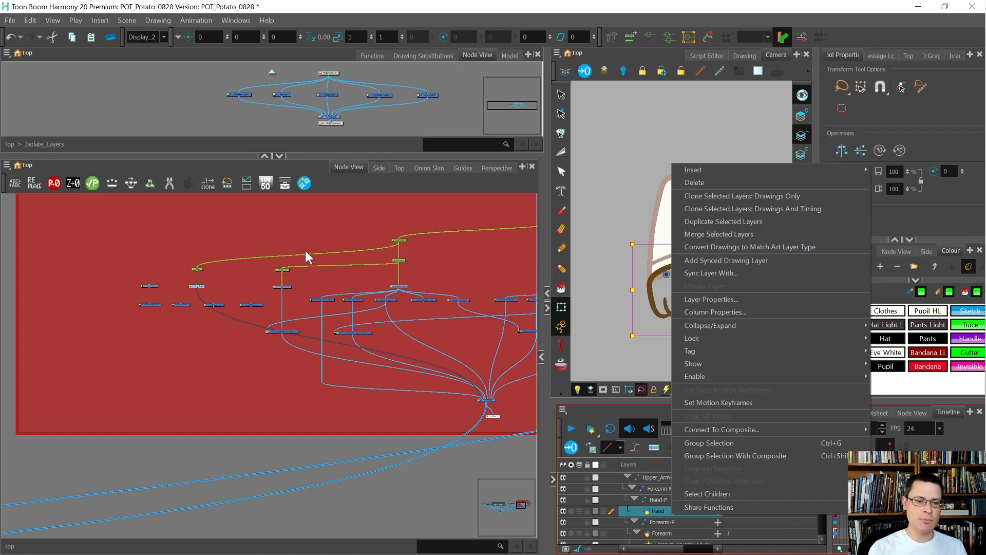
click(217, 274)
Save the scene
scroll(190, 284, up, 3)
key(ctrl+s)
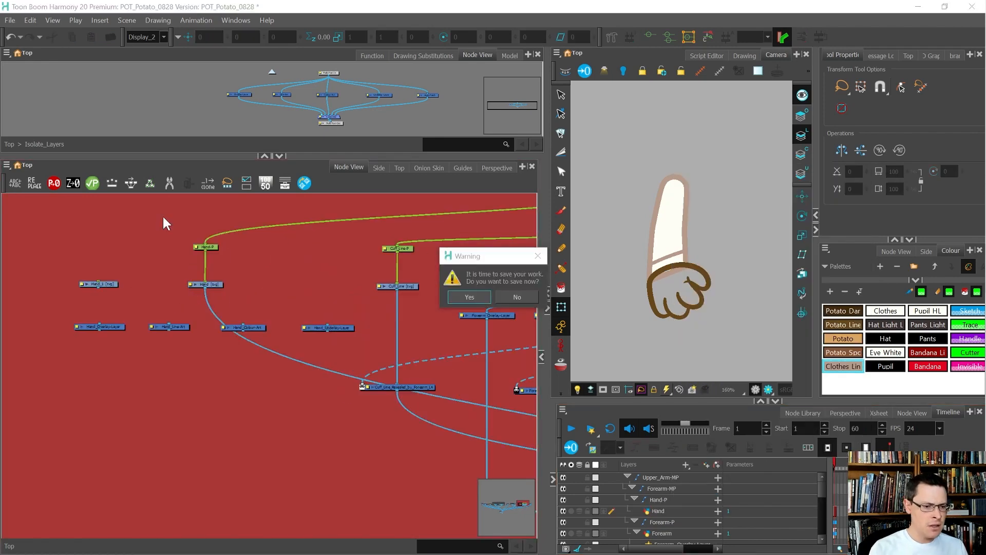
click(478, 295)
Move Hand-P and Hand above Hand_Line-Art, and paste two more Hand clones above Hand_Colour-Art and Hand_Underlay-Layer
drag(229, 294, 163, 212)
drag(199, 251, 154, 248)
click(125, 265)
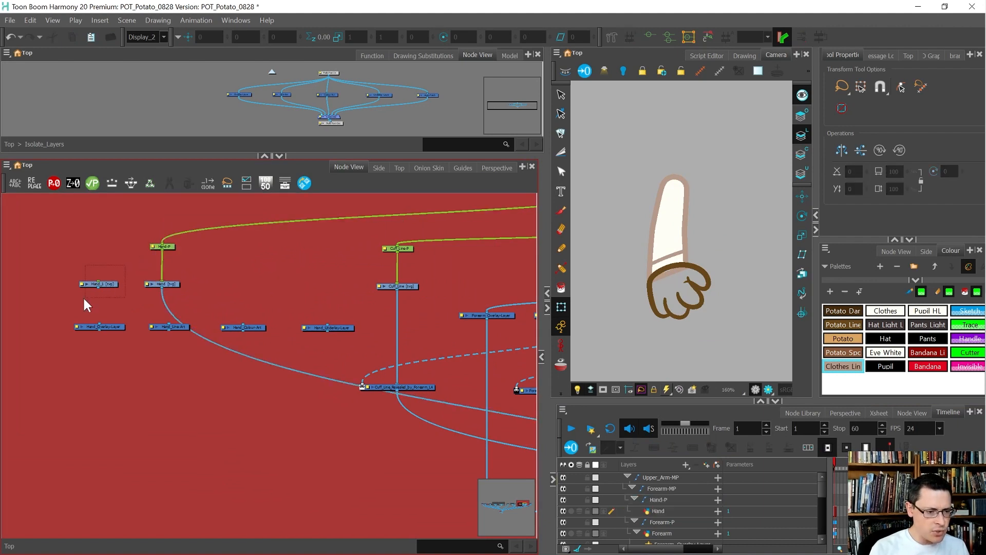
key(ctrl+v)
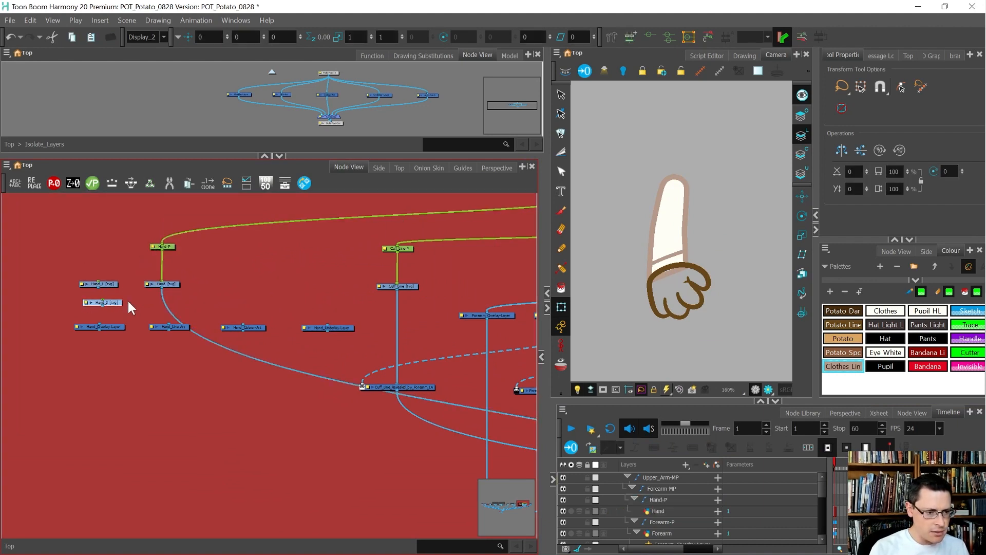
click(312, 285)
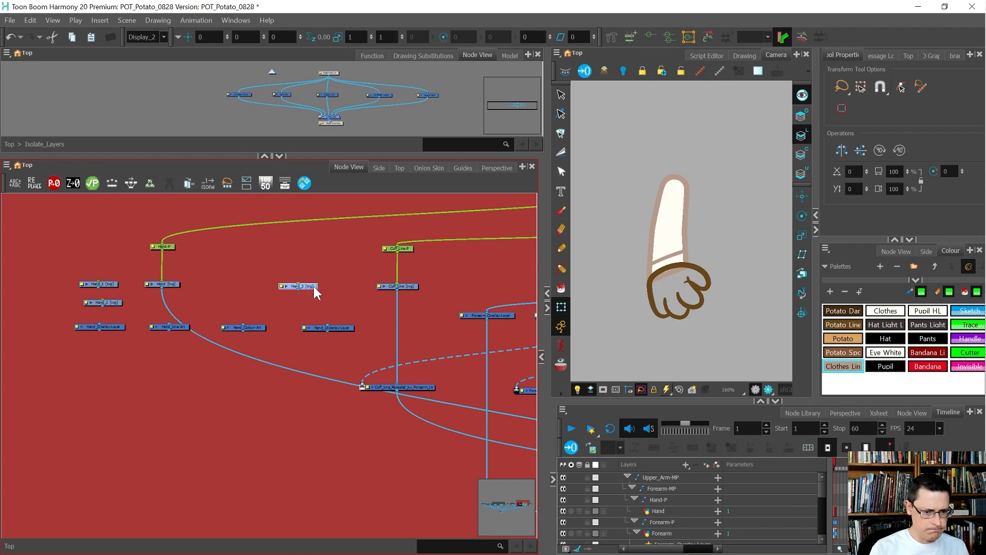
key(ctrl+v)
drag(117, 300, 254, 285)
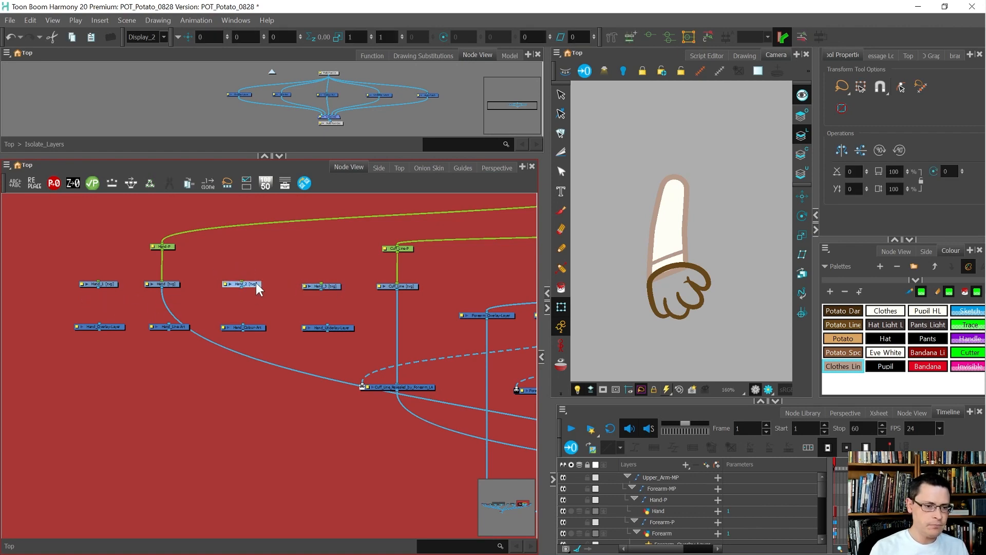
Swap the first clone with the original so Hand-P and Hand sit above Hand_Overlay-Layer and the clone above Hand_Line-Art
drag(109, 283, 152, 228)
drag(209, 240, 154, 243)
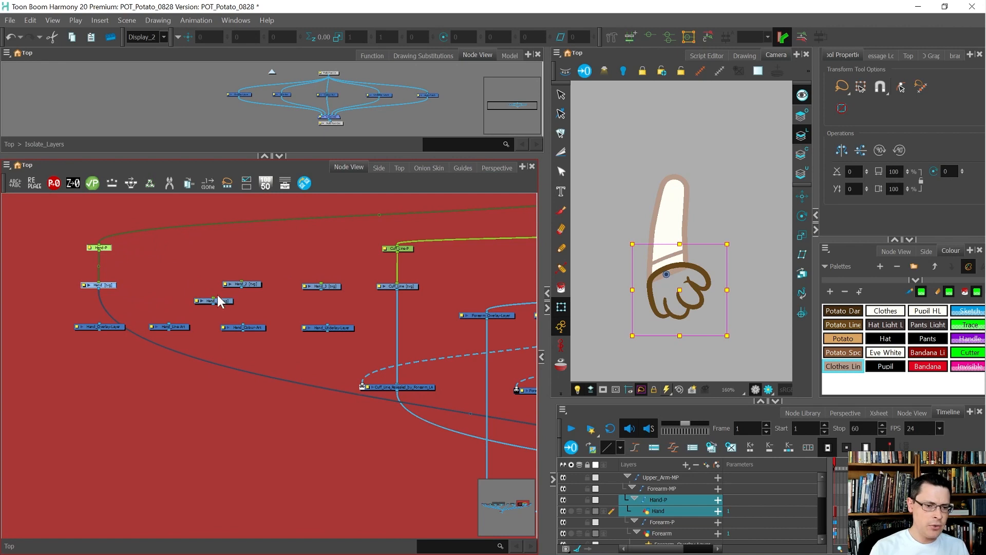
drag(215, 297, 199, 288)
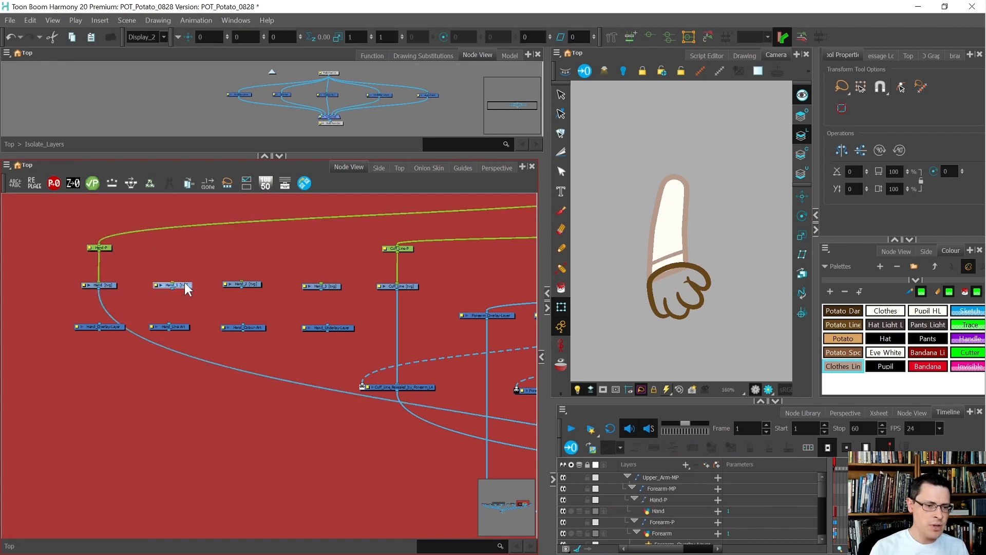
Rename the clone above Hand_Line-Art to Hand_Clone1 and copy that name for reuse
scroll(169, 285, up, 2)
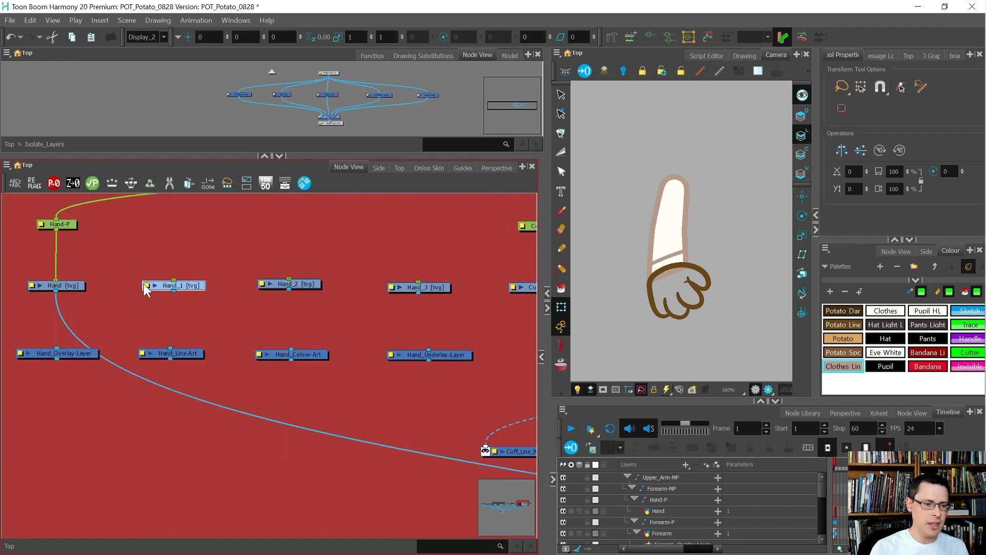
double_click(146, 284)
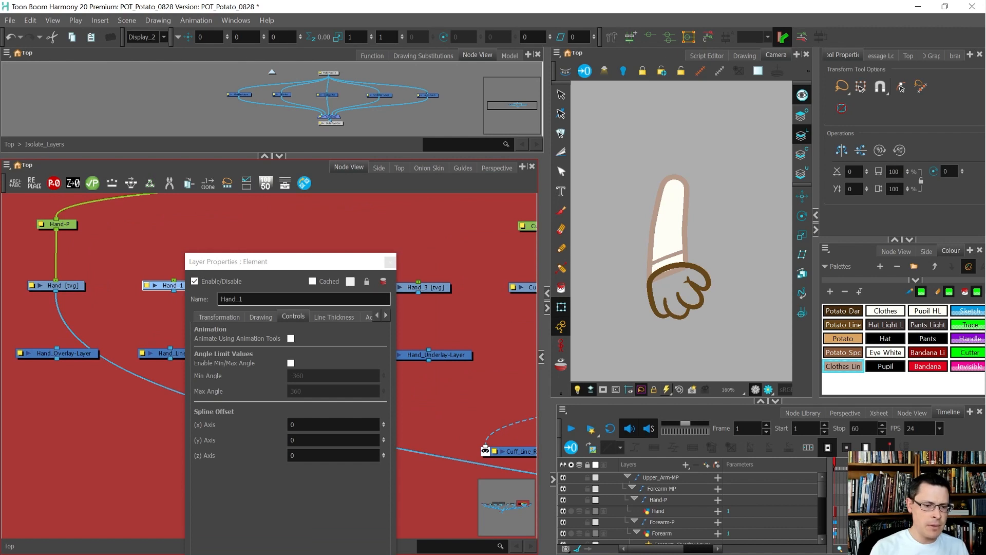
click(239, 299)
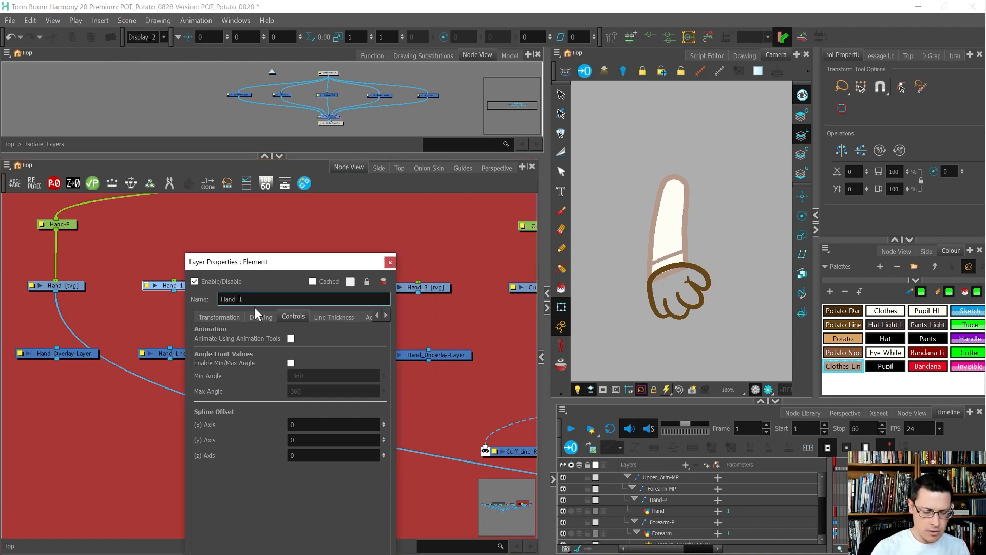
text(Clone1)
key(ctrl+a)
key(ctrl+c)
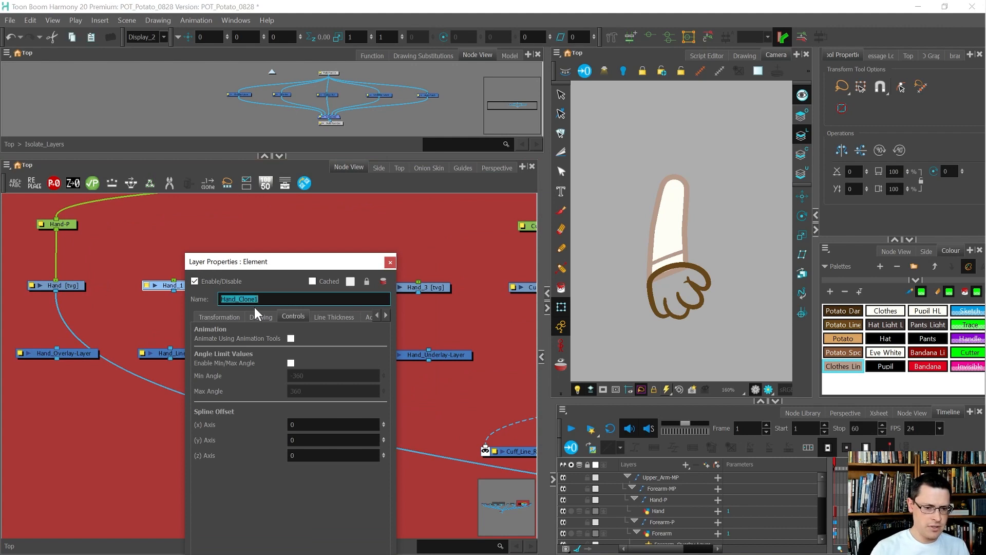
click(386, 267)
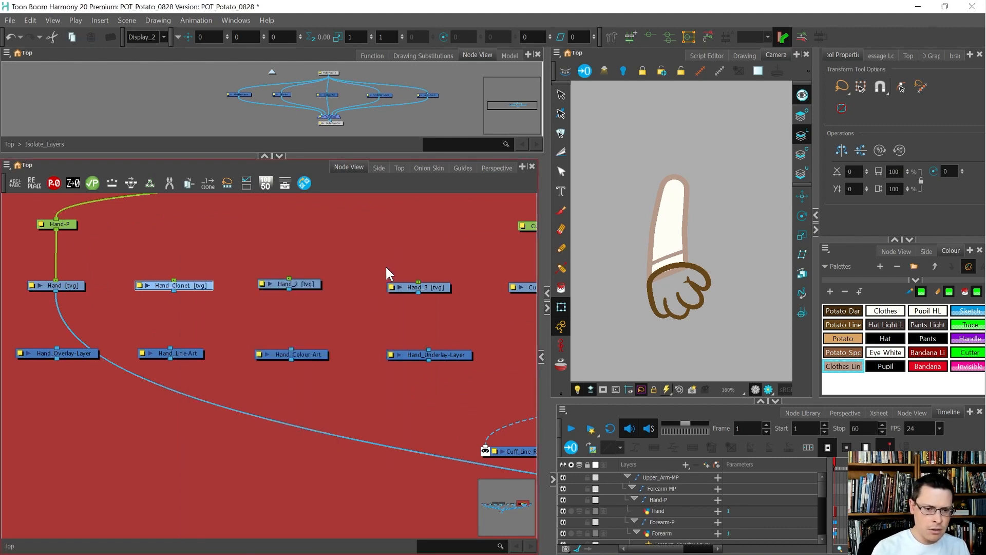
Rename the clone above Hand_Colour-Art to Hand_Clone2
click(261, 284)
drag(259, 298, 154, 302)
key(ctrl+v)
key(BackSpace)
text(2)
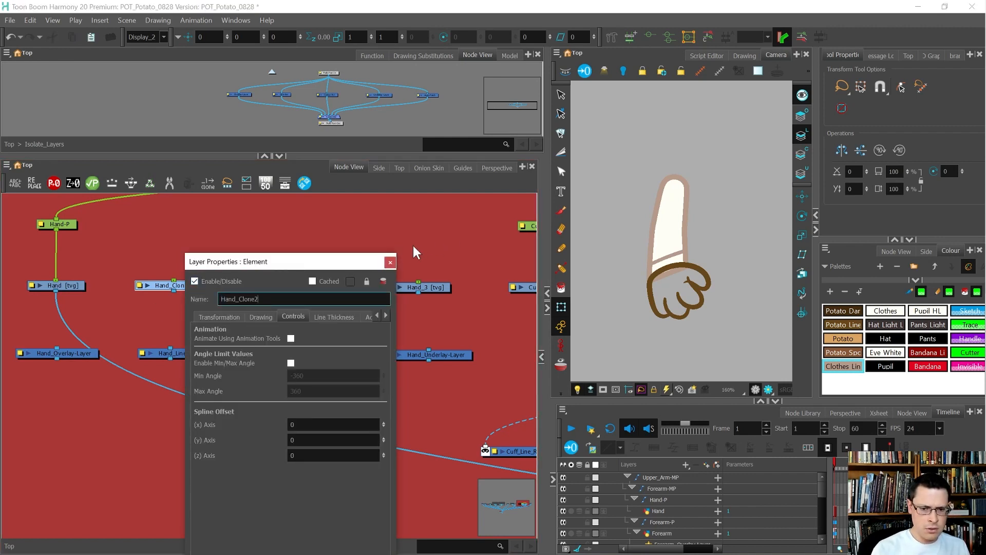
click(391, 263)
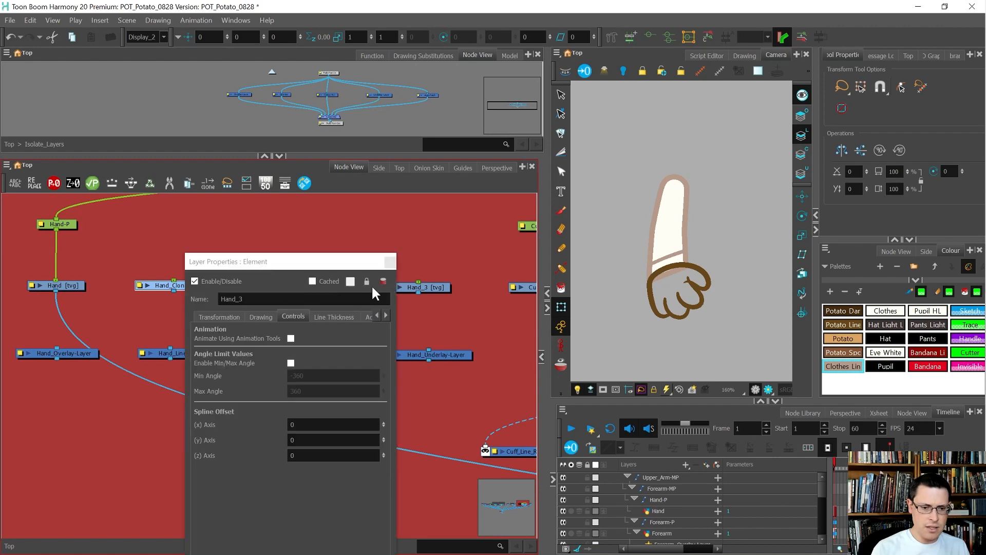
Rename the clone above Hand_Underlay-Layer to Hand_Clone3
key(BackSpace)
text(2)
key(Return)
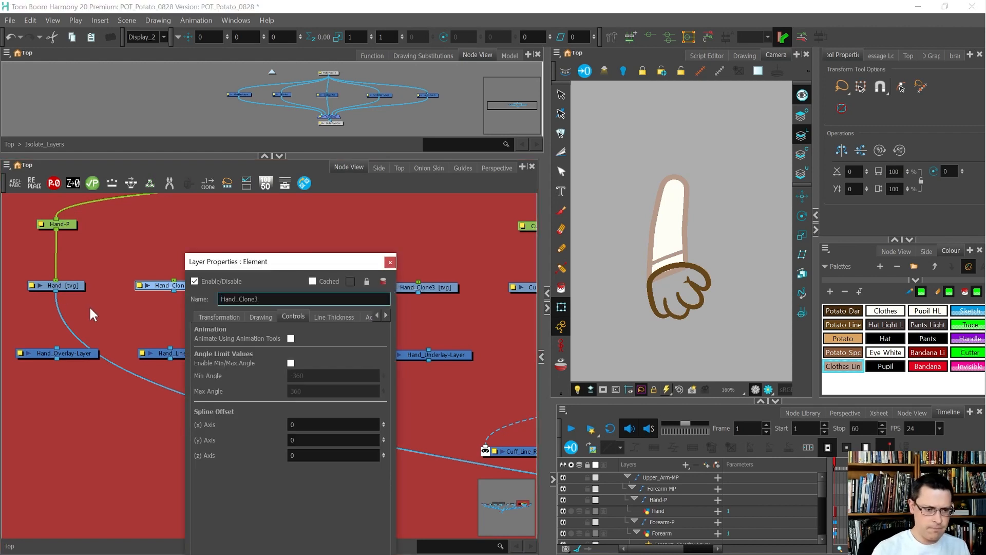
click(391, 262)
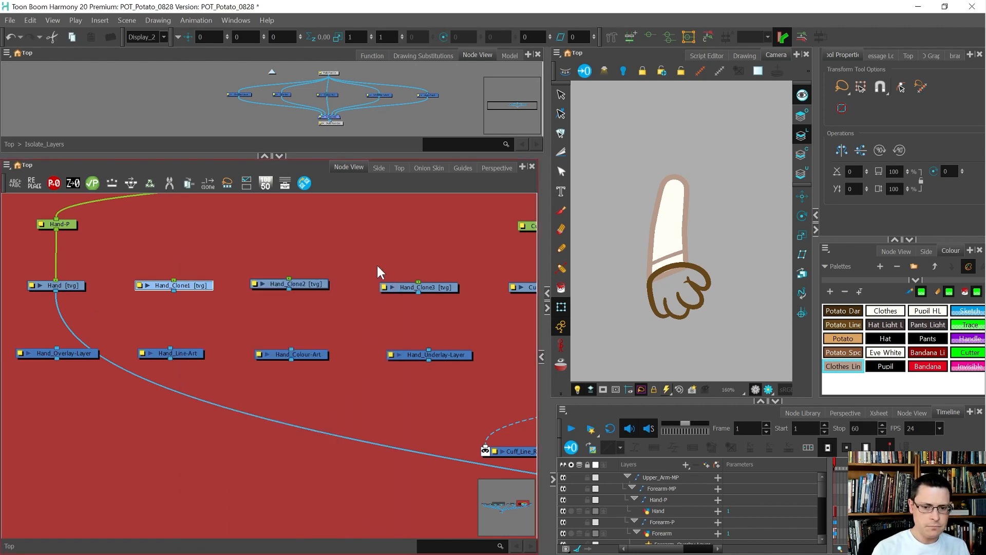
Line up Hand_Clone2, Hand_Clone3 and Hand_Overlay-Layer in tidy columns with their matching nodes
click(268, 323)
click(310, 280)
drag(312, 282, 310, 282)
drag(433, 287, 439, 289)
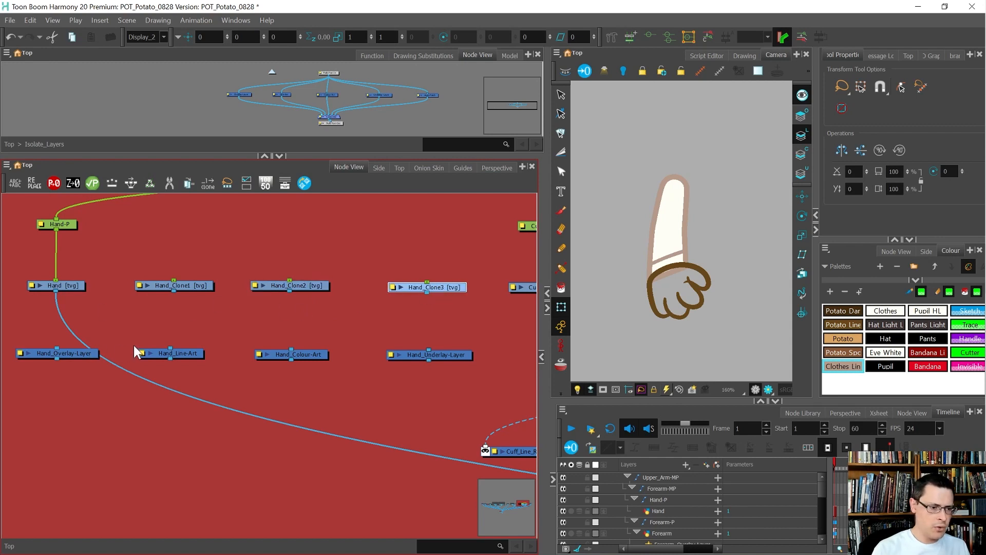
drag(80, 358, 77, 357)
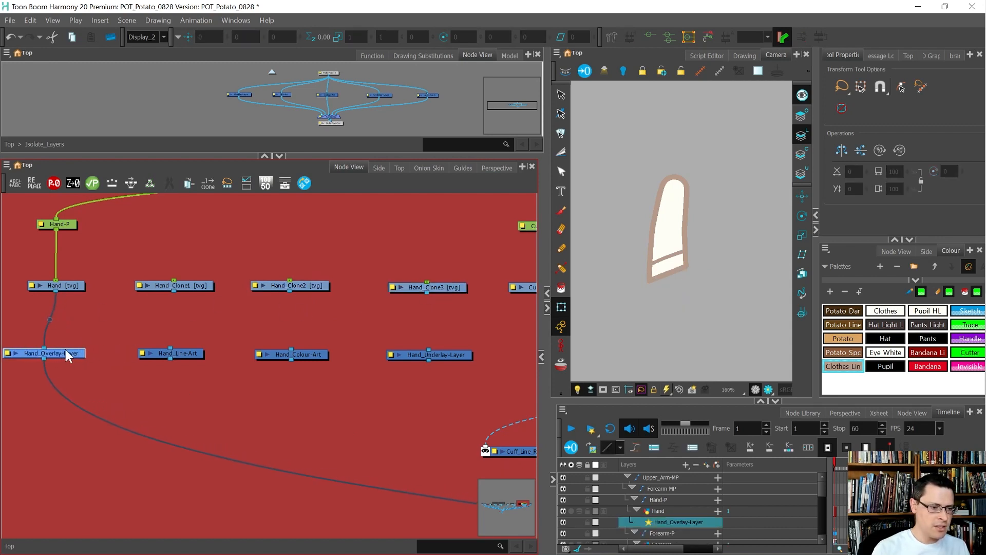
Connect Hand_Clone1 to Hand_Line-Art, Hand_Clone2 to Hand_Colour-Art, and Hand_Clone3 to Hand_Underlay-Layer
drag(175, 291, 172, 350)
drag(289, 291, 291, 351)
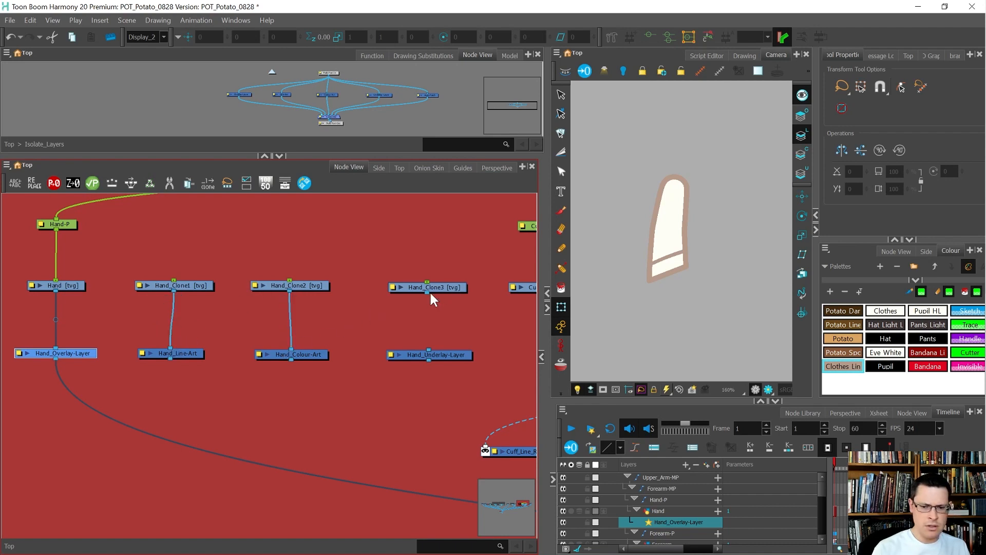
drag(432, 347, 431, 349)
Add a composite below Hand_Overlay-Layer and place it centrally beneath the hand's art layer nodes
scroll(110, 343, down, 2)
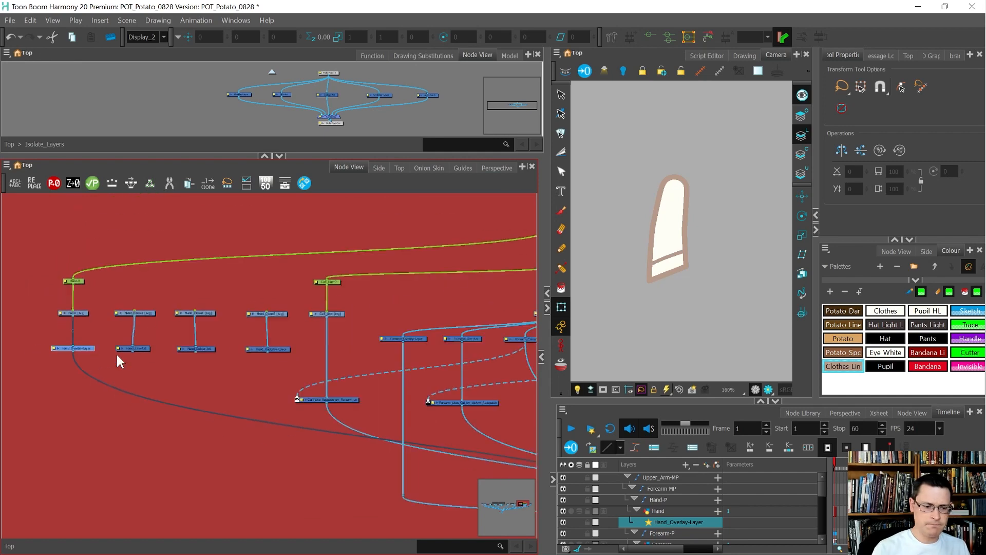
scroll(190, 362, down, 2)
drag(196, 360, 66, 335)
click(15, 348)
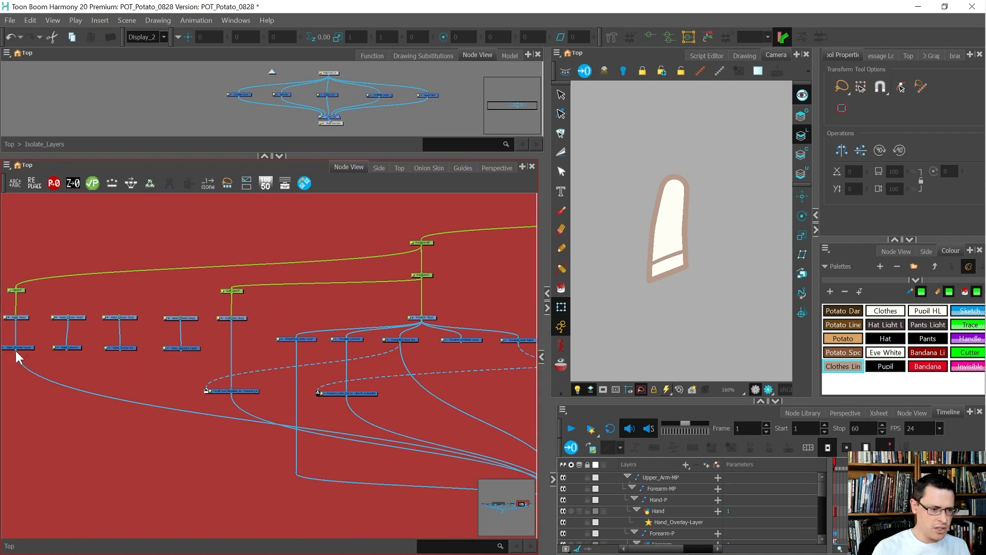
scroll(20, 344, up, 3)
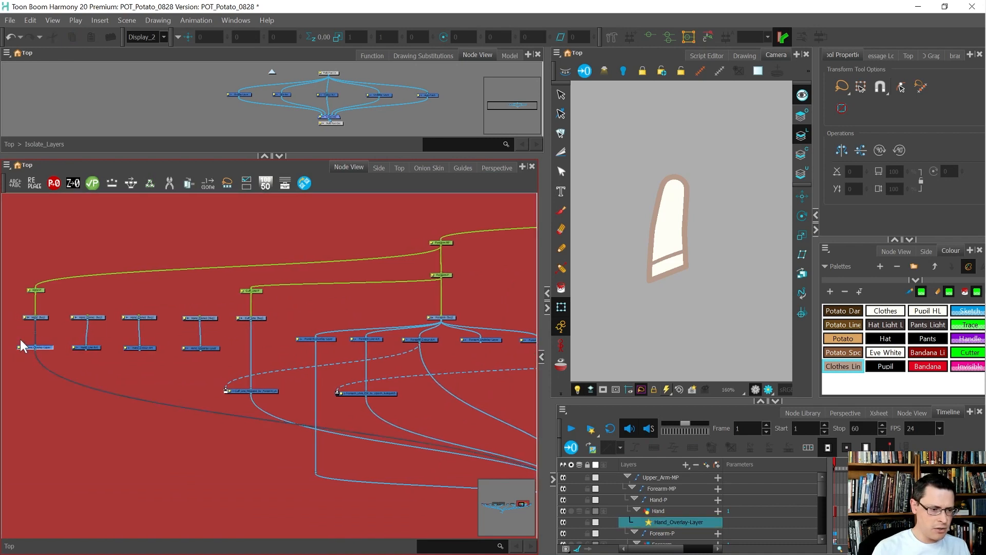
click(116, 355)
click(51, 335)
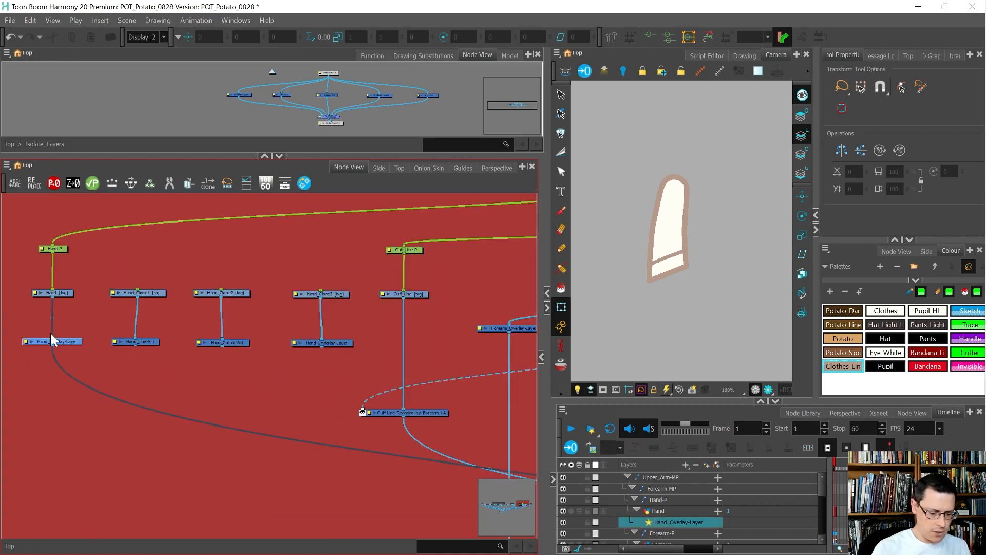
key(ctrl+h)
drag(54, 382, 193, 405)
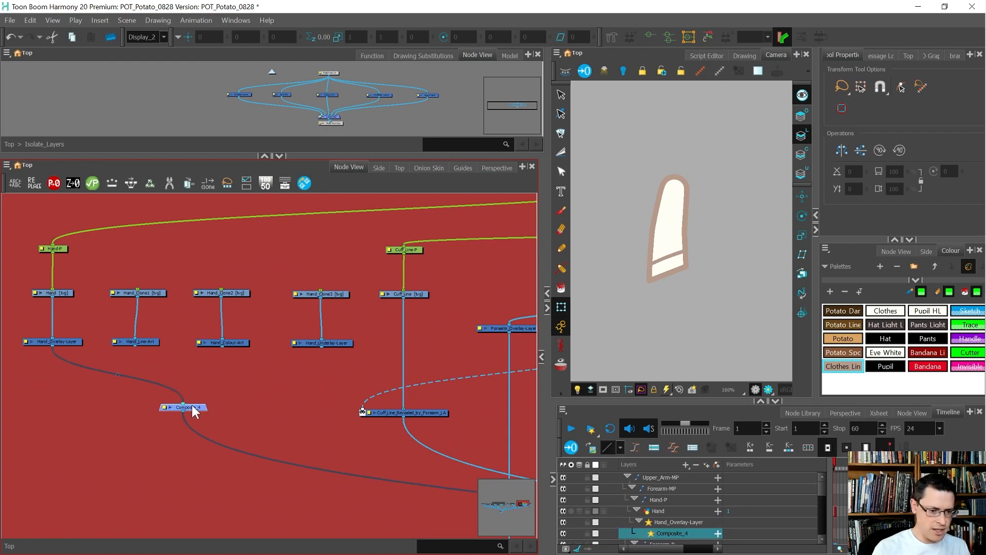
Rename the new composite to Hand_Comp
click(164, 407)
double_click(268, 305)
text(Hand_Comp)
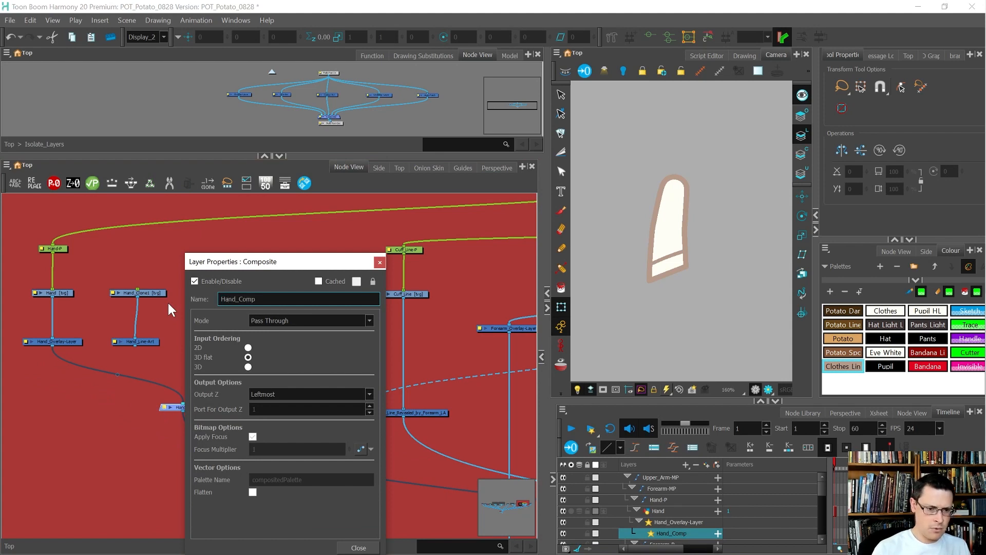
click(380, 262)
Feed Hand_Line-Art, Hand_Colour-Art and Hand_Underlay-Layer into Hand_Comp, removing the temporary composite that joins them
drag(358, 368, 101, 331)
key(ctrl+k)
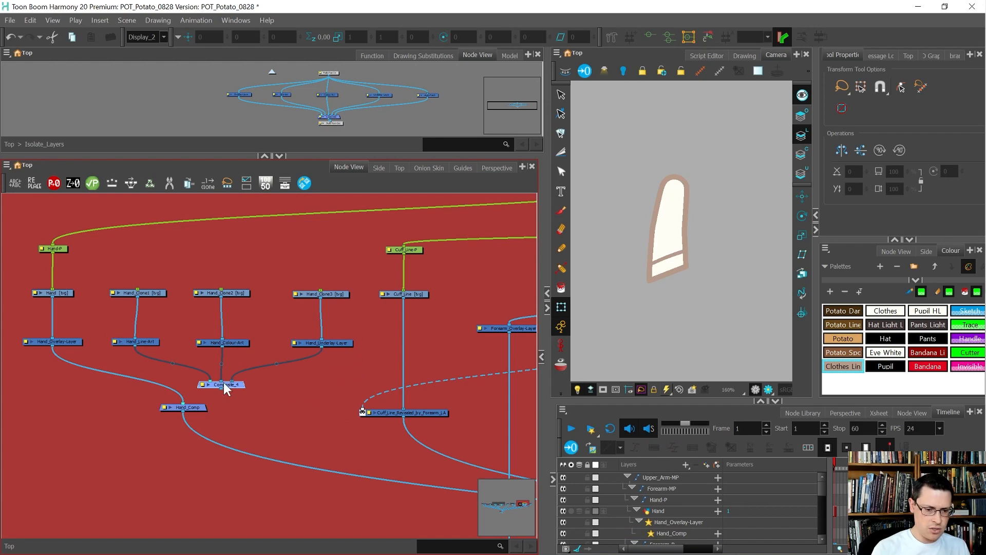
scroll(221, 386, up, 1)
drag(220, 390, 186, 368)
key(Delete)
scroll(276, 382, down, 1)
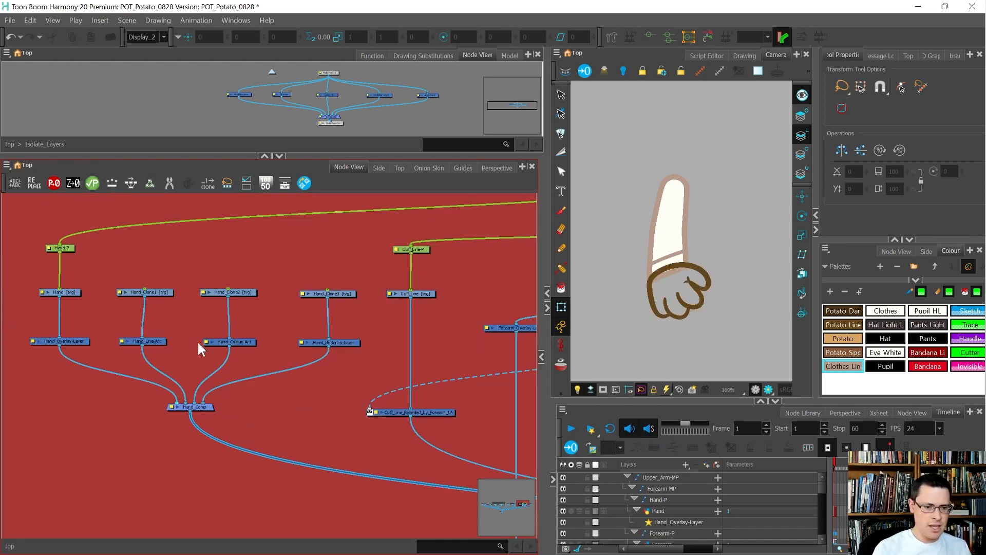
scroll(97, 324, up, 1)
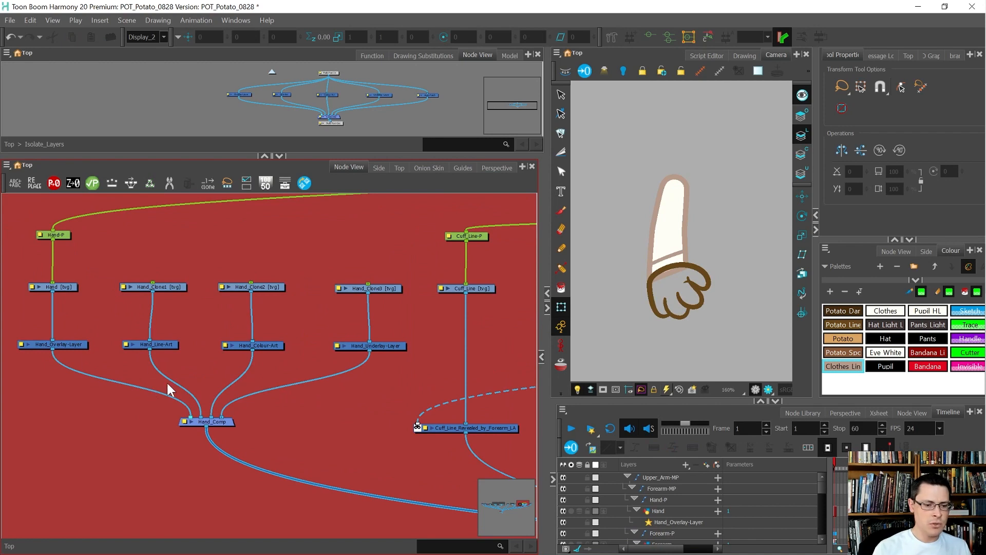
Add a parent peg to each of Hand_Clone1, Hand_Clone2 and Hand_Clone3
drag(389, 301, 152, 265)
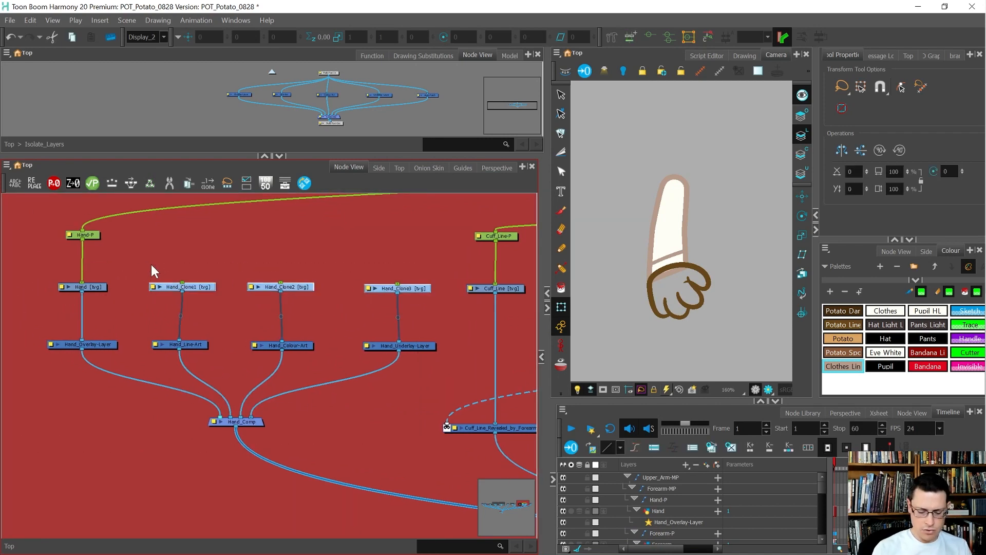
key(ctrl+p)
drag(211, 230, 220, 205)
scroll(150, 397, down, 1)
scroll(175, 291, up, 1)
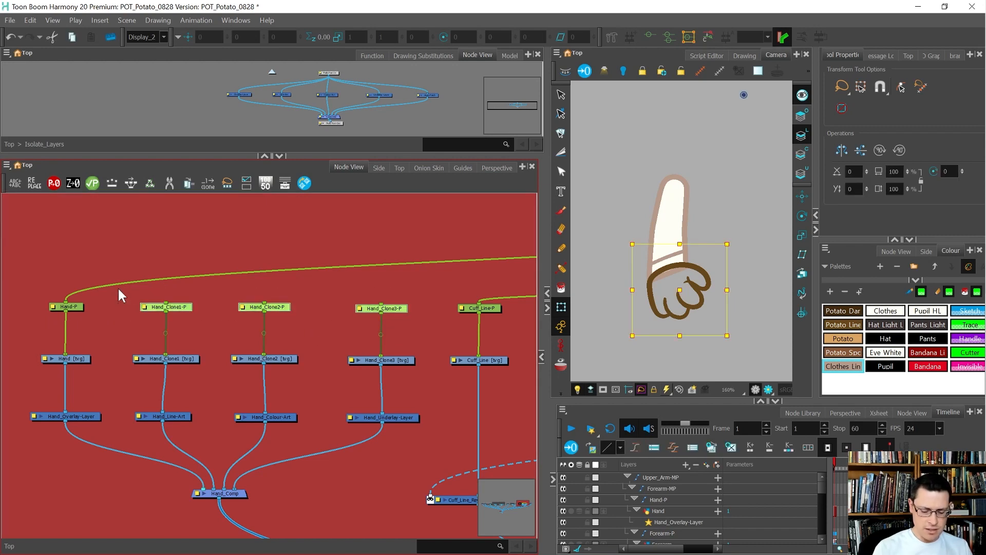
Parent Hand-P and the three clone pegs to a new master peg named Hand-MP
key(ctrl+p)
click(184, 258)
mouse_move(67, 302)
mouse_down()
mouse_move(154, 254)
mouse_move(256, 258)
mouse_move(65, 306)
mouse_up()
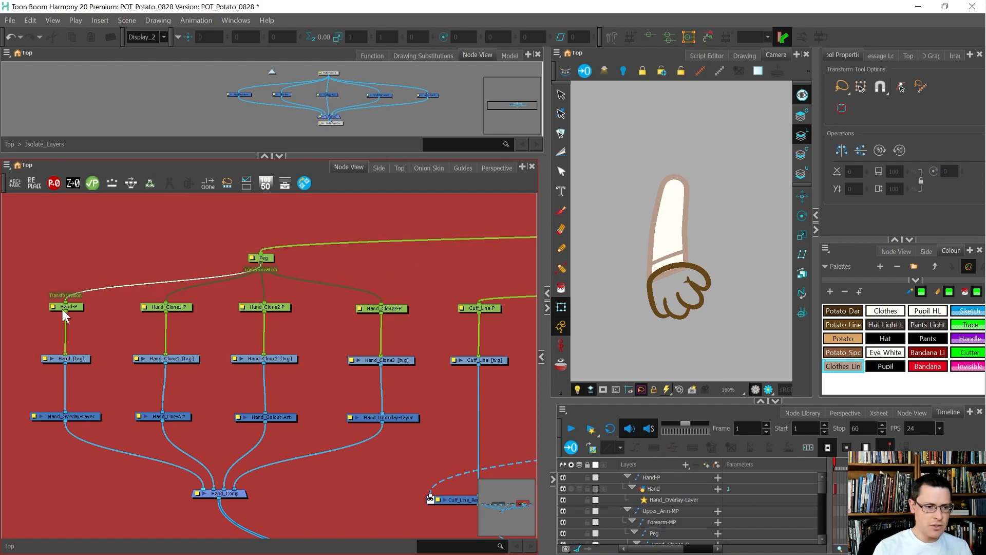
double_click(251, 263)
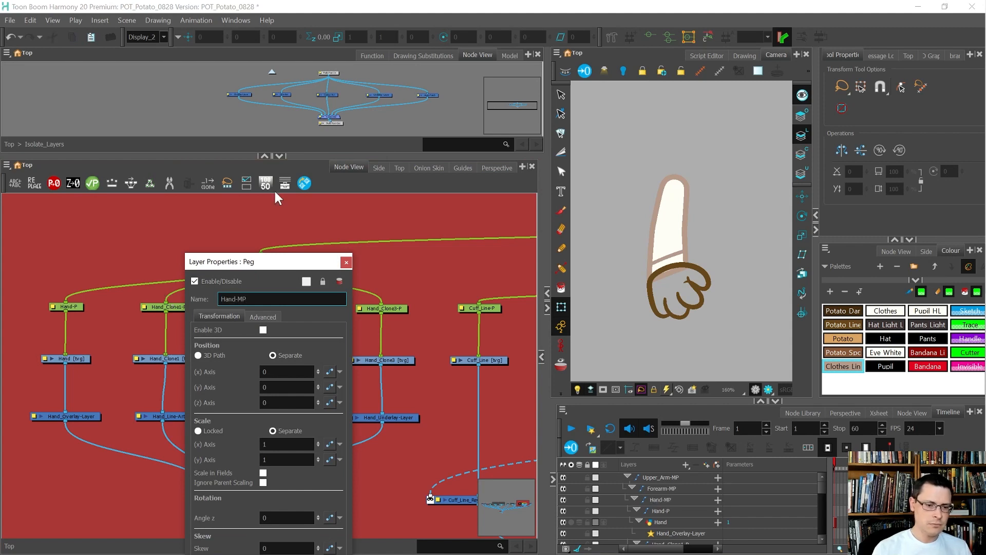
click(346, 262)
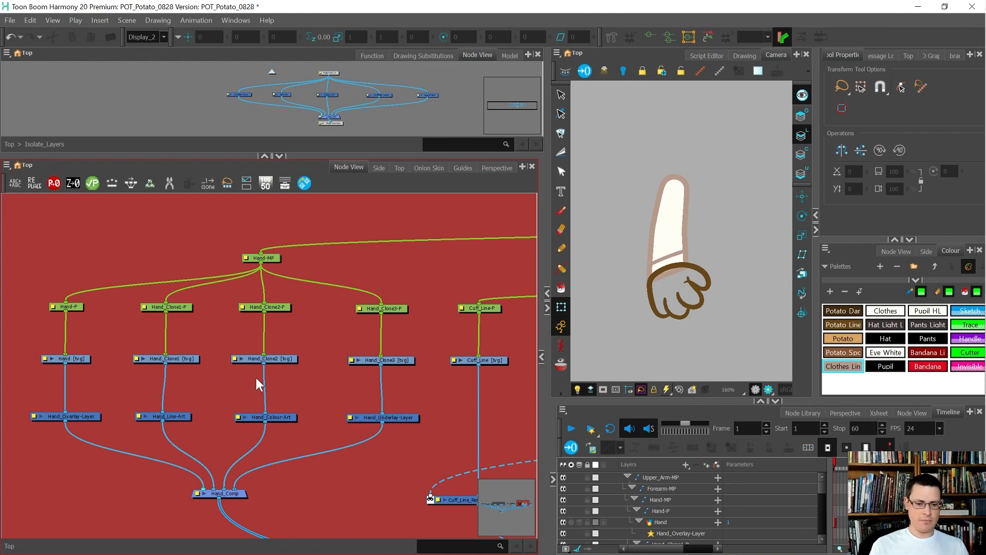
Open the hand's line art in a widened Drawing view with centre-line strokes shown
click(709, 280)
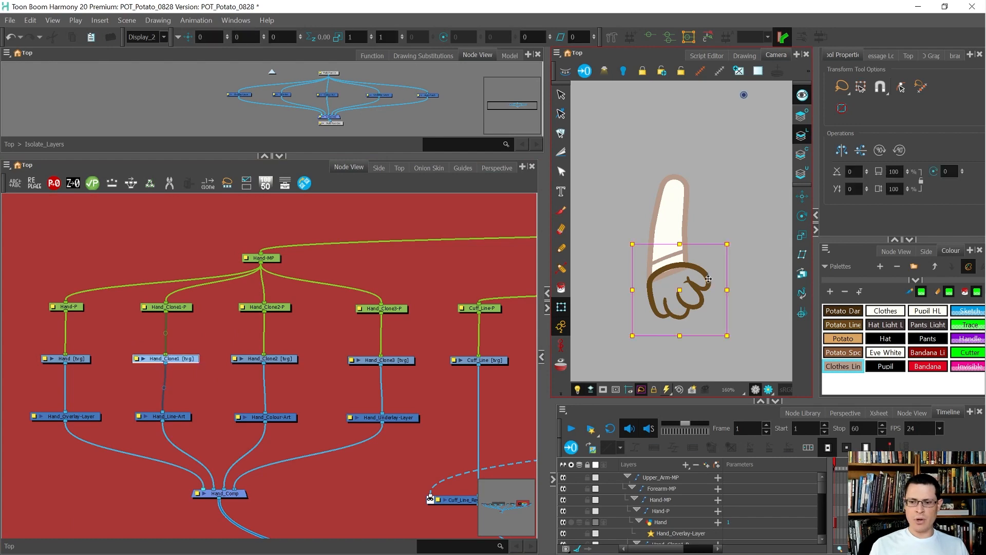
scroll(709, 280, up, 1)
key(alt+s)
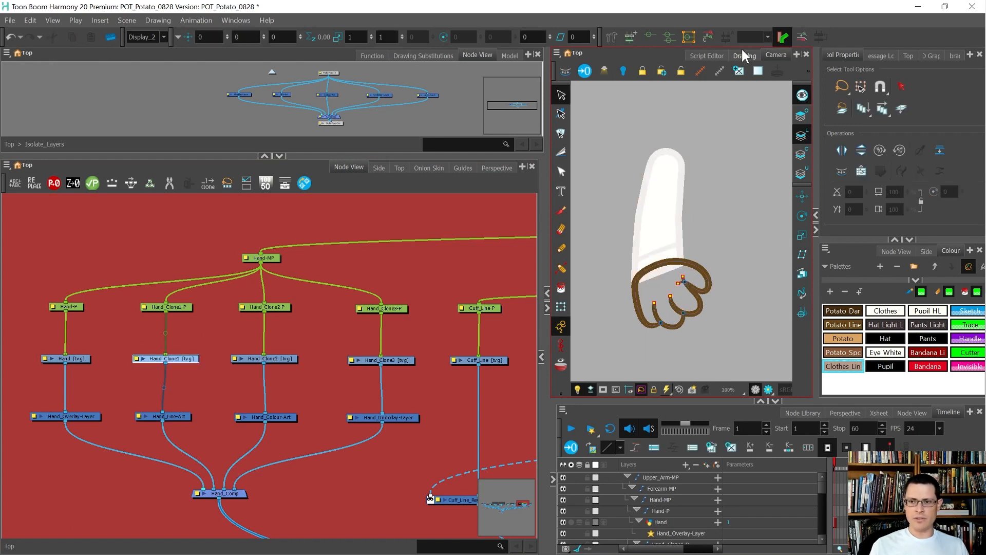
click(743, 54)
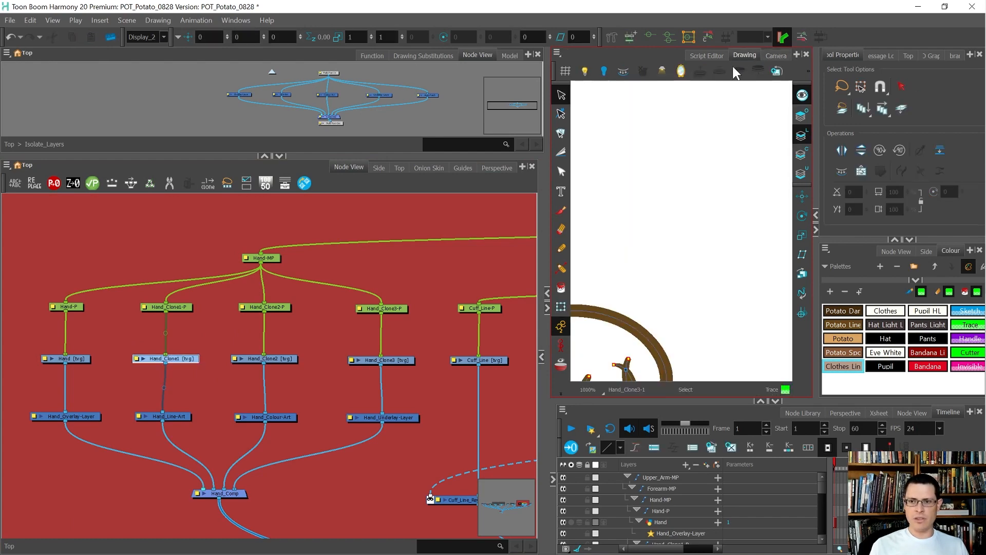
drag(546, 154, 399, 154)
scroll(577, 280, down, 5)
scroll(581, 276, up, 3)
scroll(581, 275, up, 1)
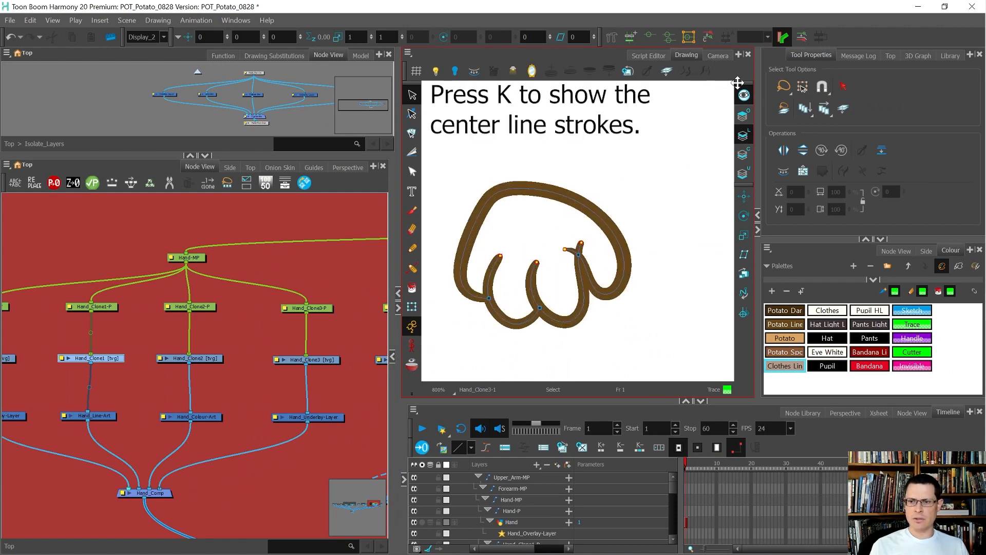
scroll(633, 266, up, 1)
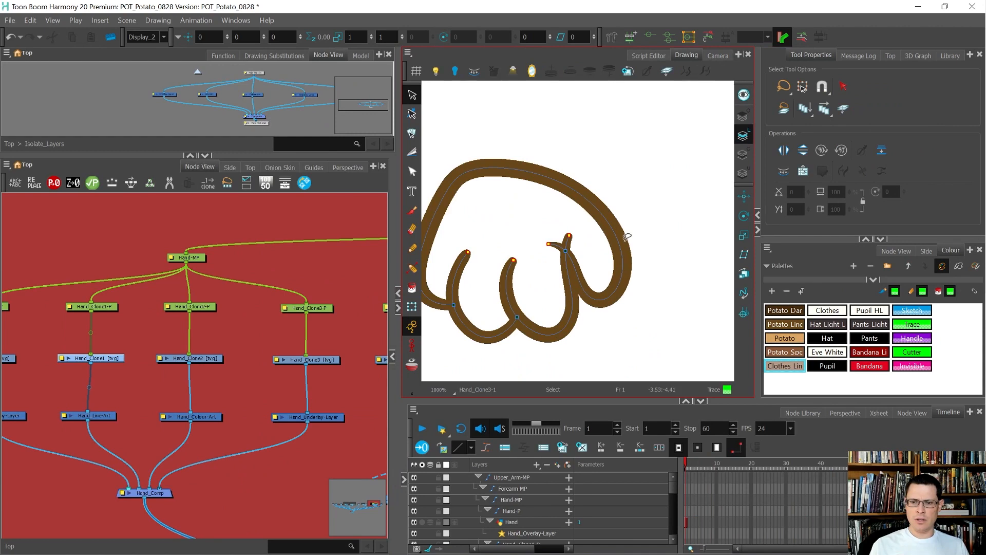
Draw an invisible stroke from the thumb crease across the hand outline and past its outer edge
click(610, 261)
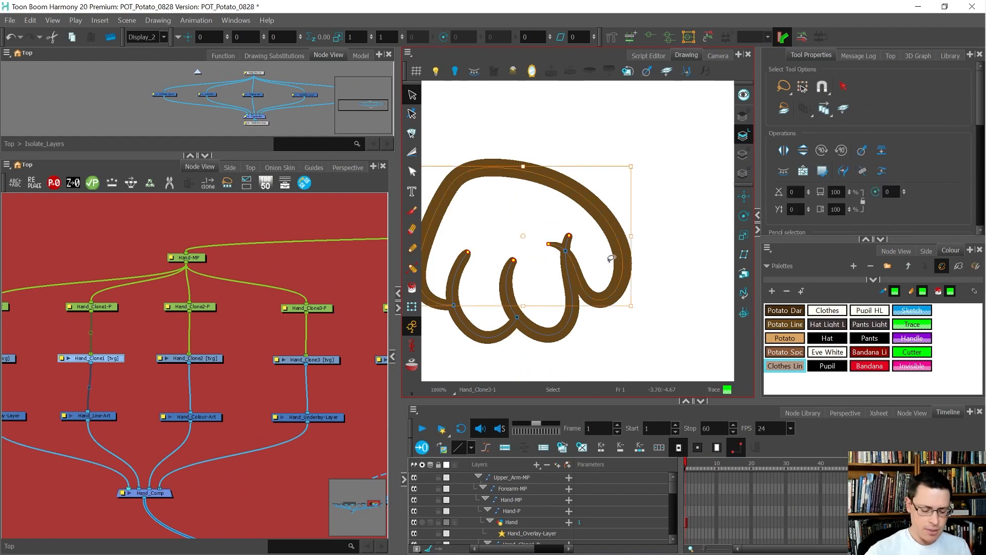
key(alt+v)
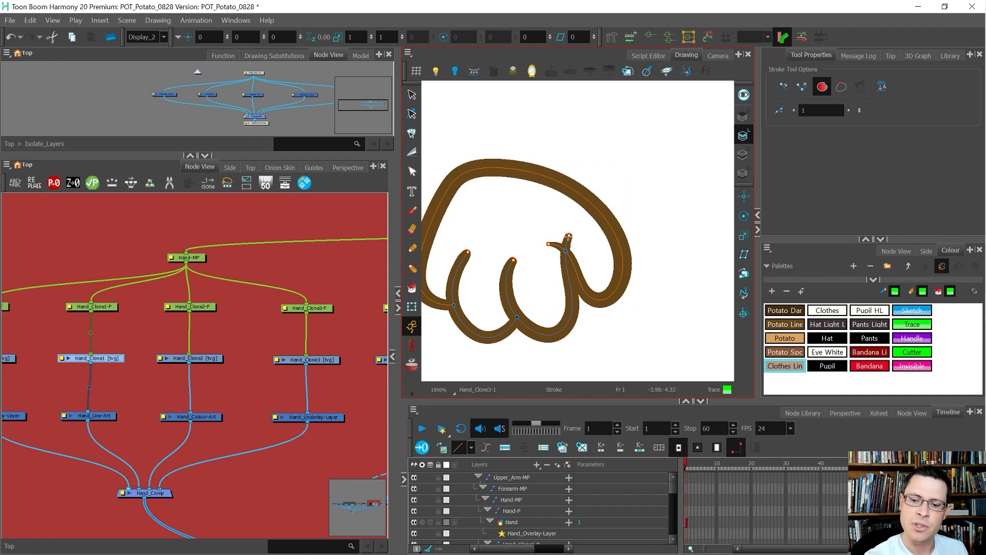
drag(595, 207, 619, 191)
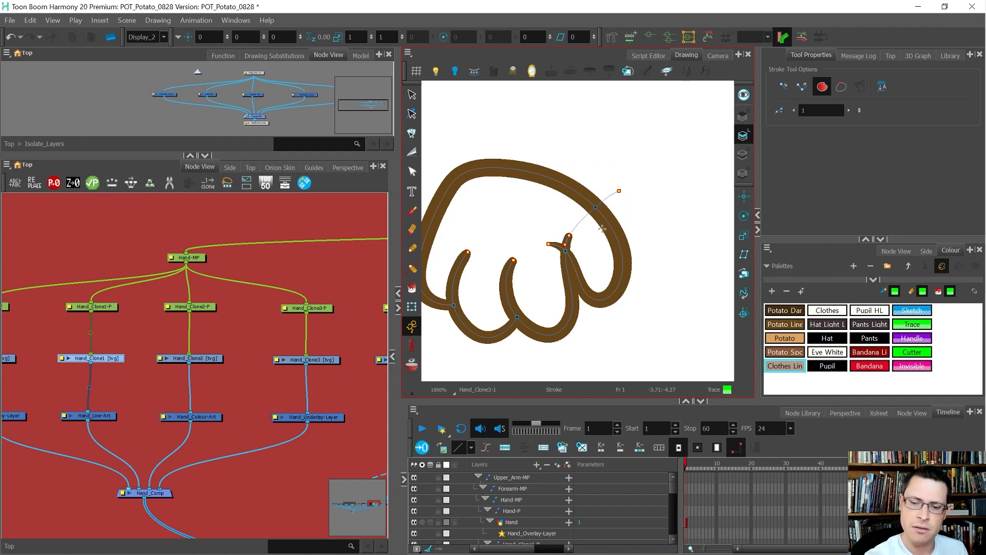
key(alt+s)
drag(565, 236, 566, 229)
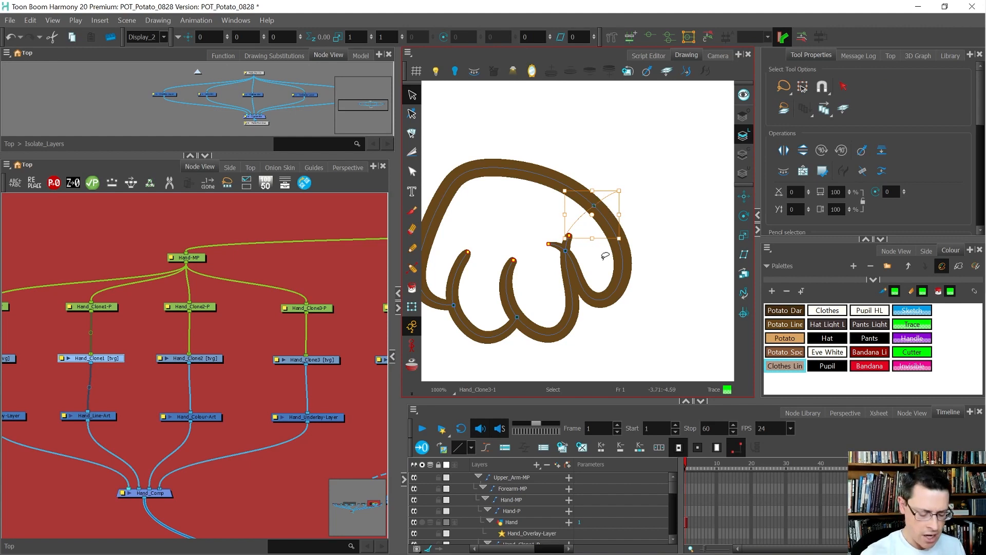
Remove the thumb section of the outline beyond the invisible stroke with the Cutter tool
key(alt+t)
click(608, 221)
key(Delete)
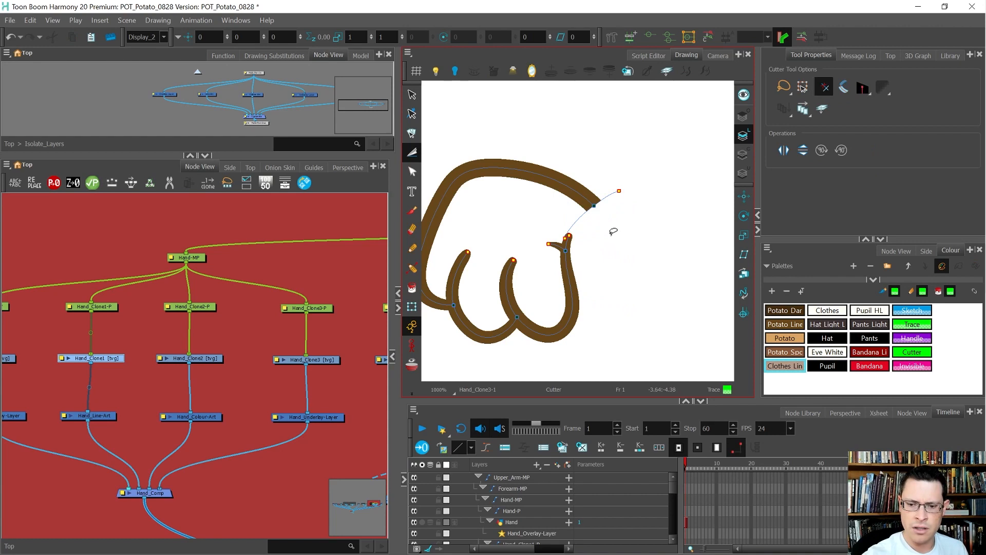
Try reshaping the cut outline end with the Pencil Editor, and undo both that edit and the thumb cut
scroll(578, 268, up, 3)
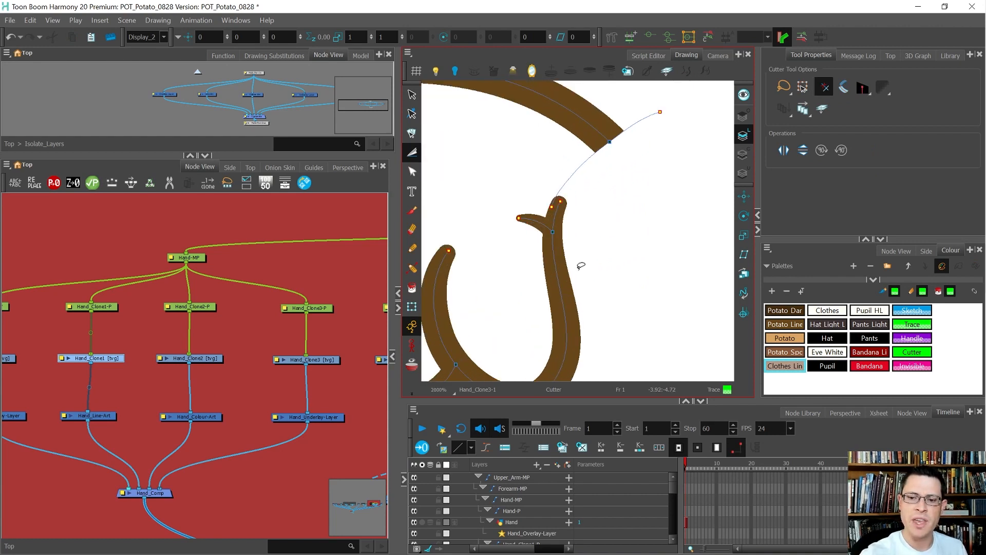
key(shift+e)
click(603, 141)
drag(616, 138, 622, 147)
key(ctrl+z)
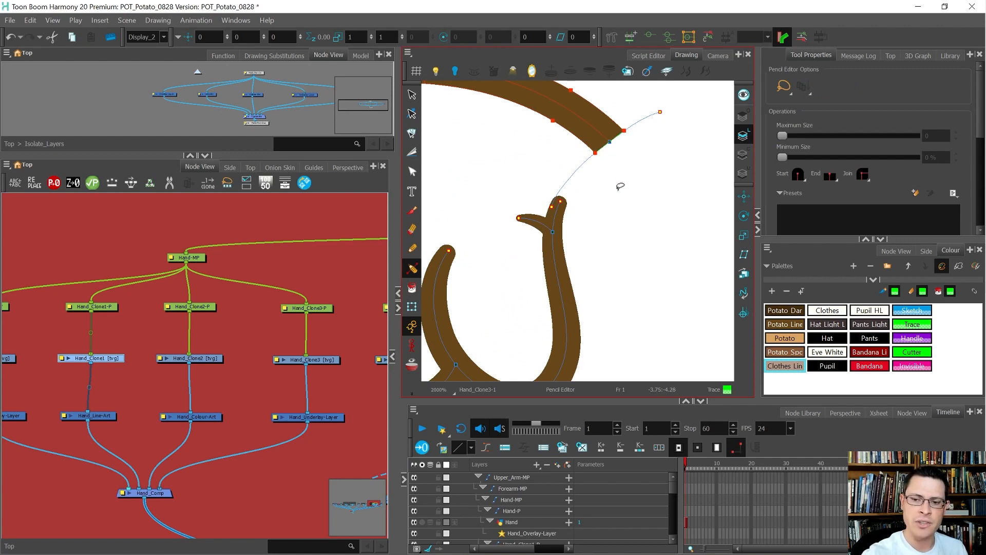
key(ctrl+z)
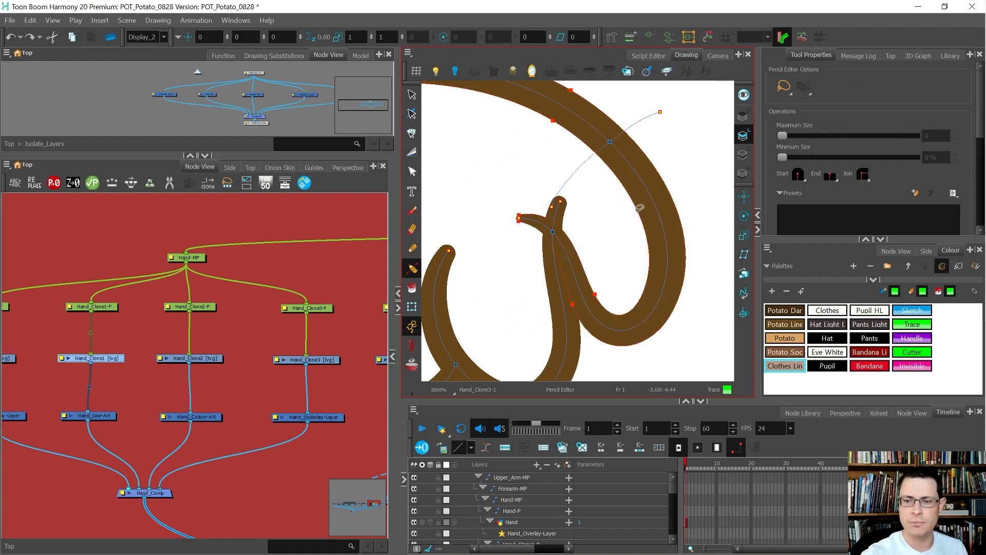
Cut out the thumb section with the Cutter's tip style set to Round, and switch to the Underlay art layer
key(alt+t)
click(862, 89)
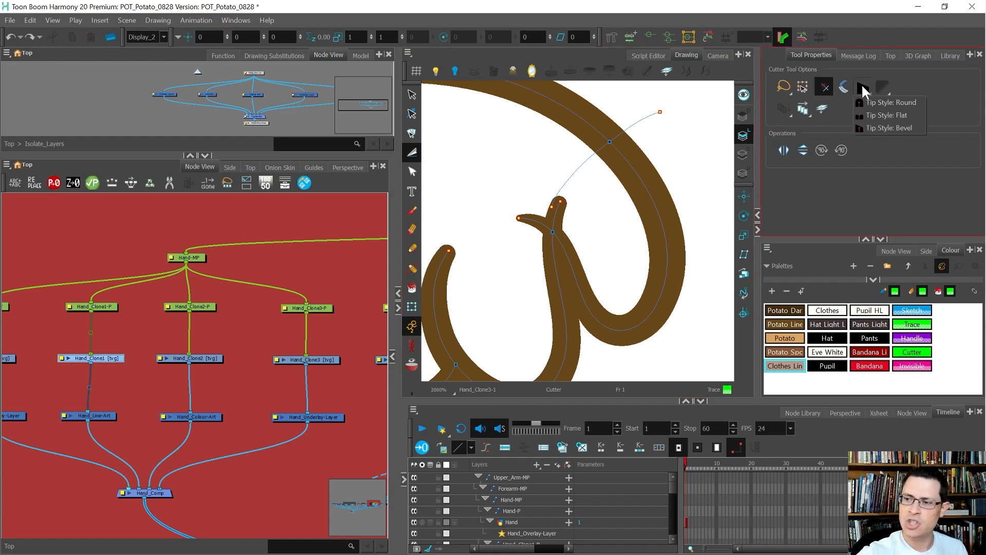
click(876, 104)
drag(665, 229, 660, 276)
key(Delete)
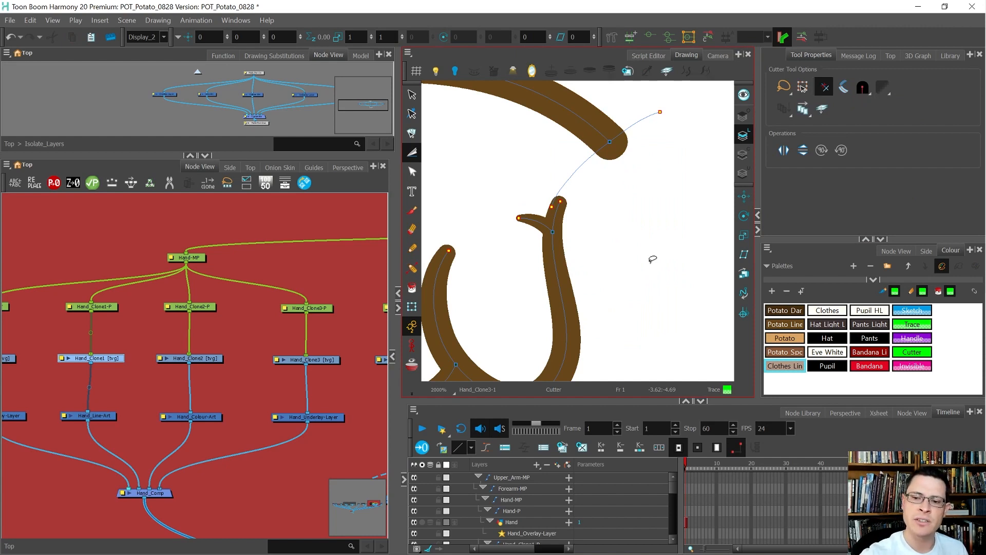
click(743, 174)
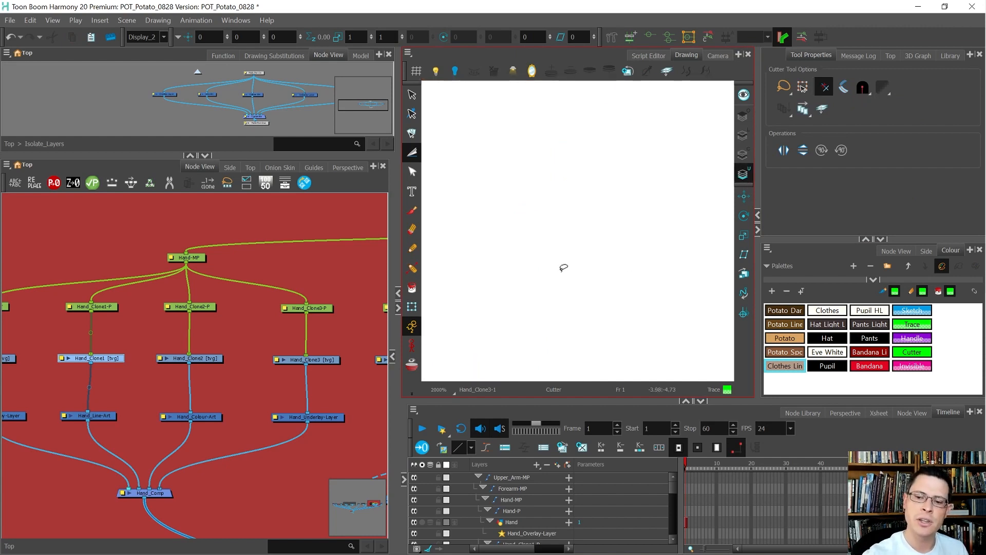
Paste the cut thumb section into the Underlay art and move the leftover crease tip from the Line Art onto it
click(601, 227)
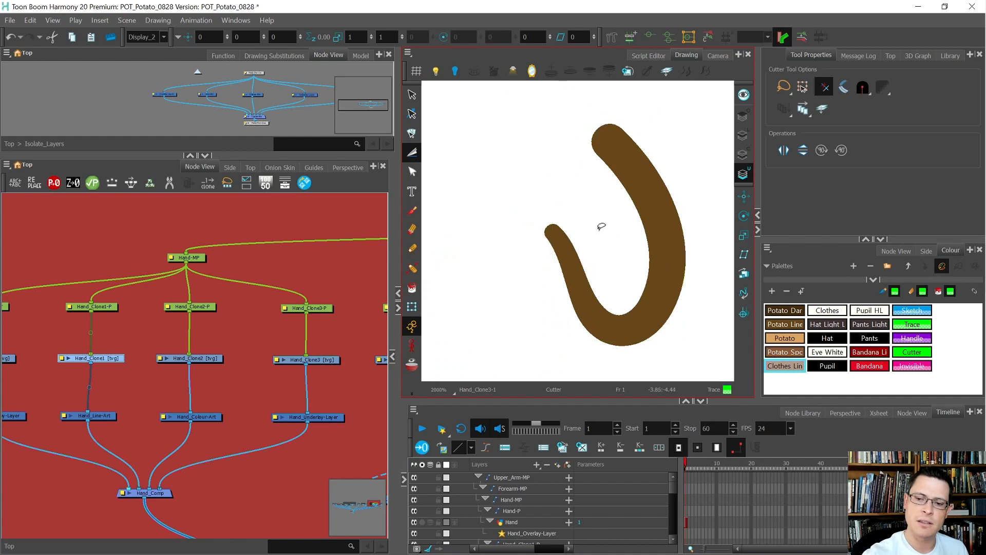
click(744, 135)
key(alt+s)
click(539, 206)
key(Delete)
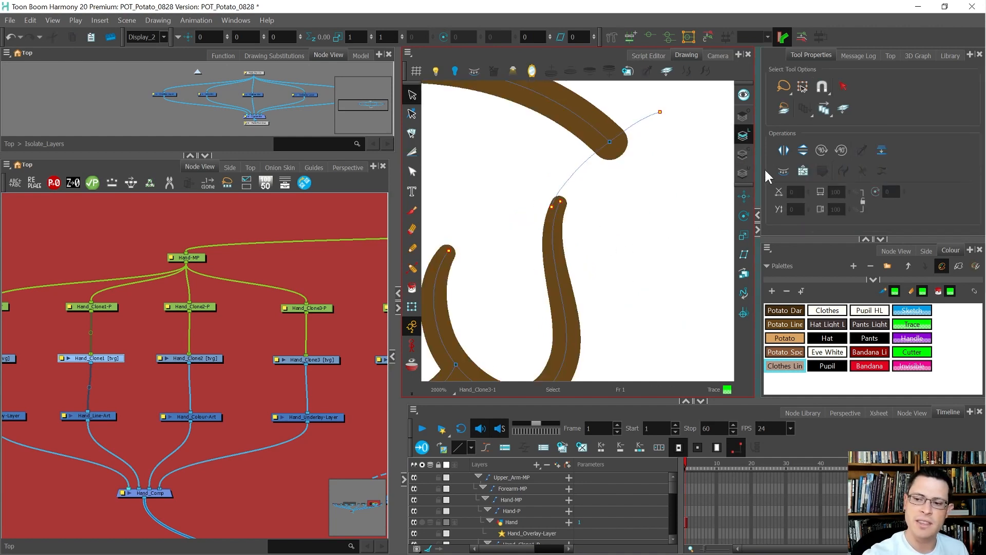
click(743, 174)
click(594, 258)
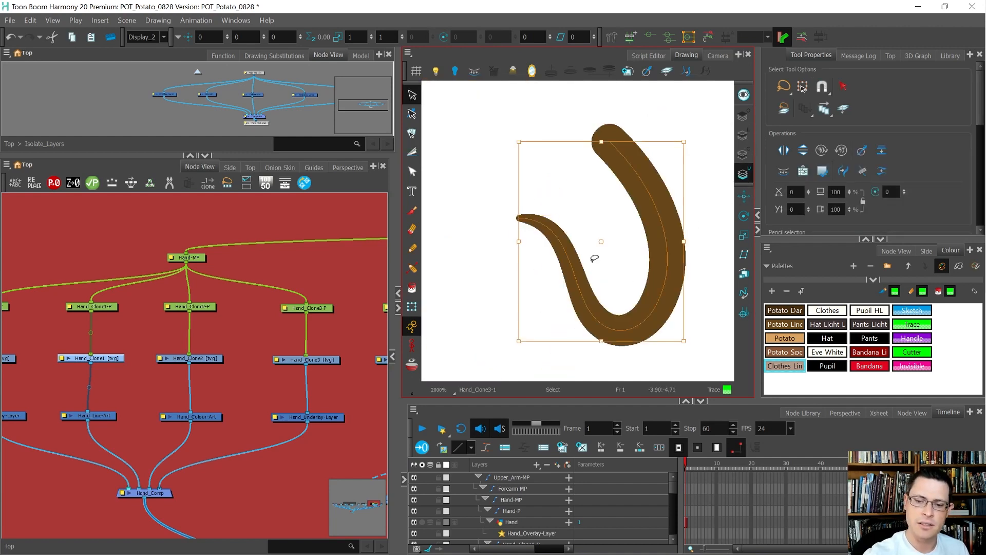
click(477, 280)
Compare the combined art layers in preview with the separate Line Art and Underlay drawings of the hand
click(742, 116)
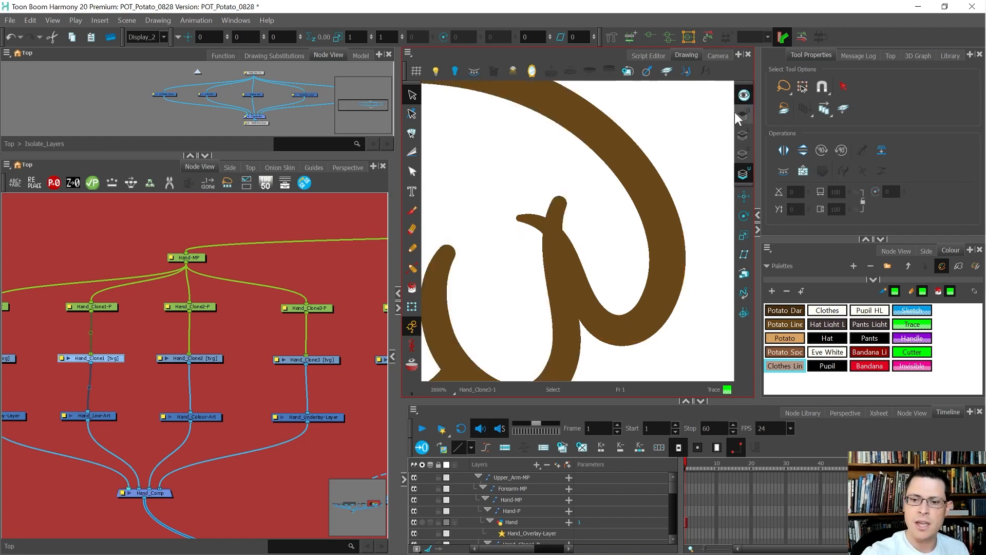
click(743, 95)
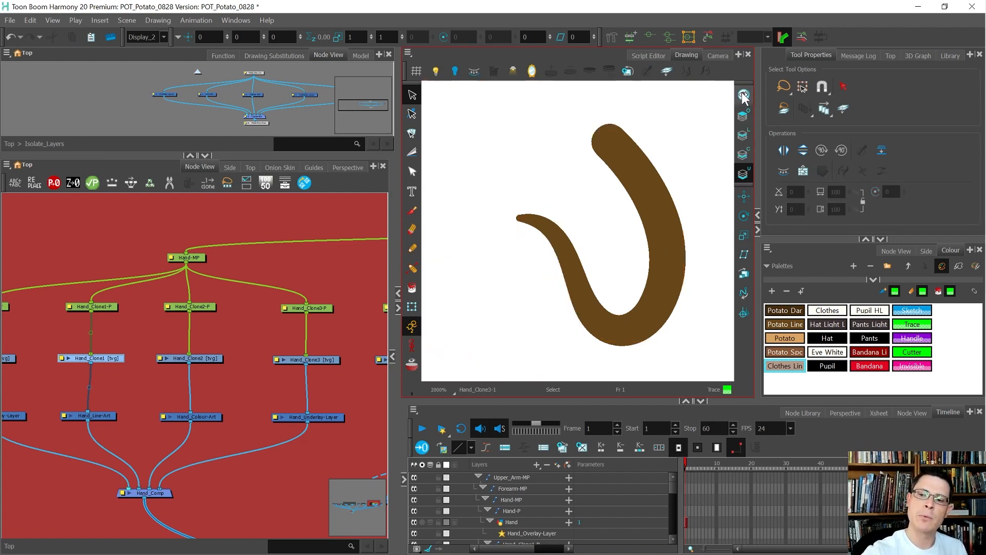
click(744, 95)
click(743, 136)
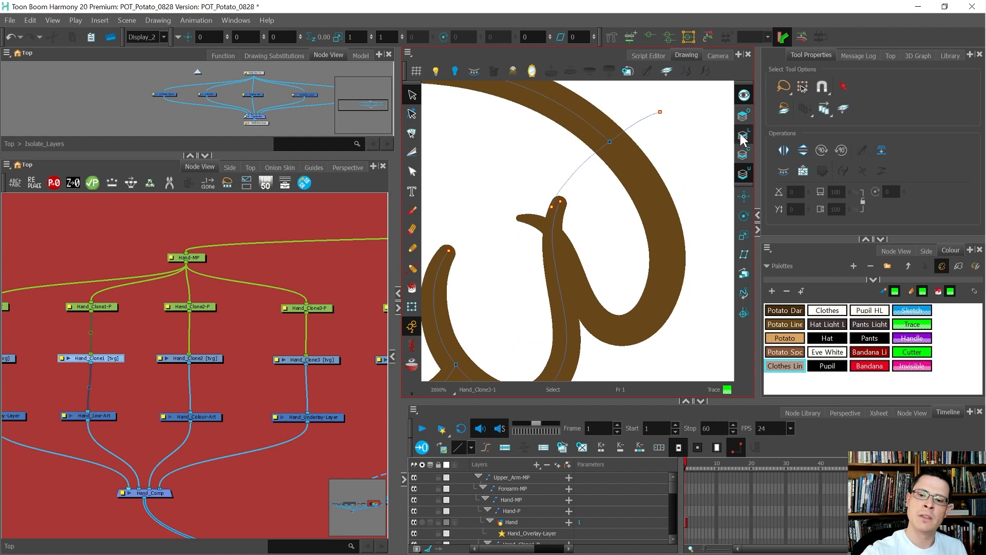
click(741, 96)
scroll(634, 165, down, 4)
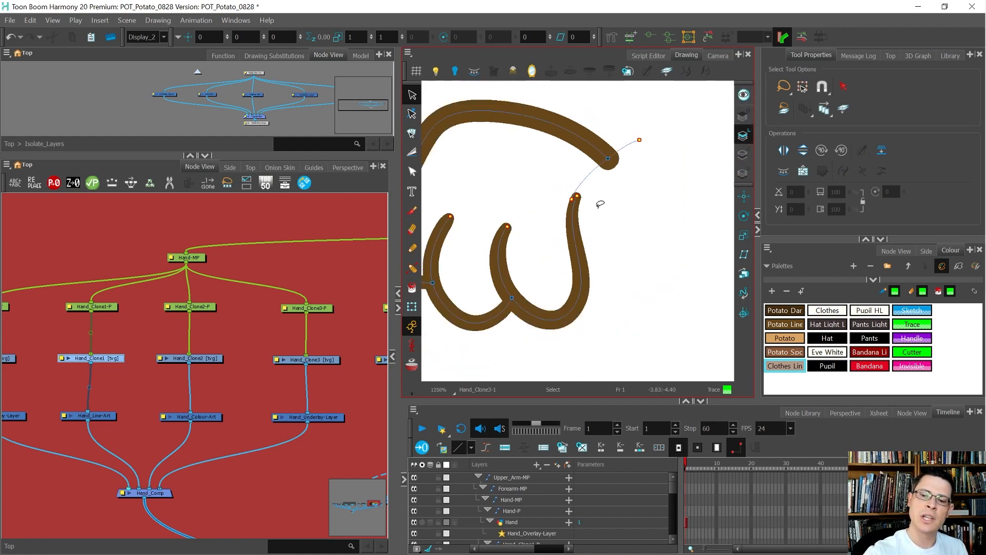
click(744, 173)
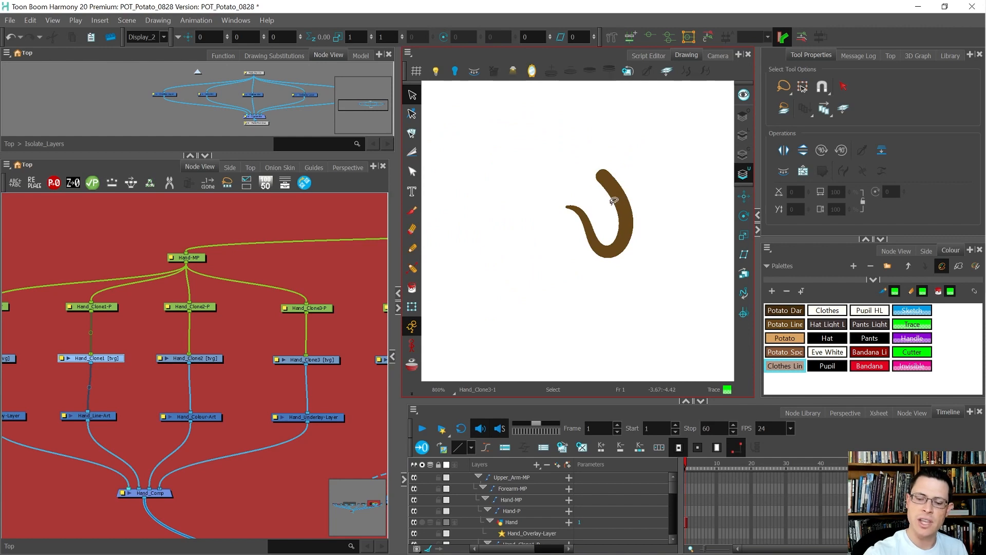
Draw an invisible stroke on the Underlay art from the thumb's crease tip across and past its outer line
key(alt+v)
scroll(601, 177, up, 3)
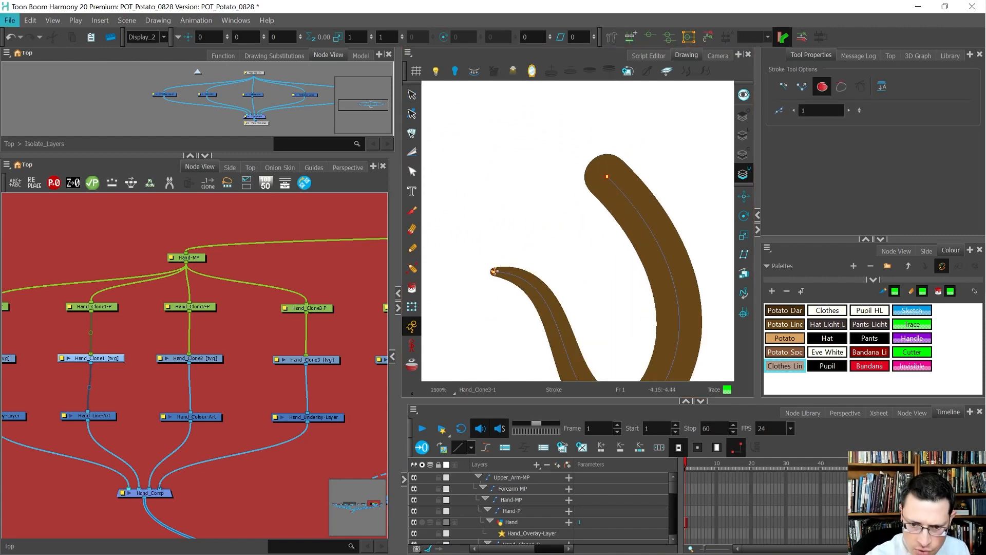
scroll(494, 272, up, 1)
click(495, 272)
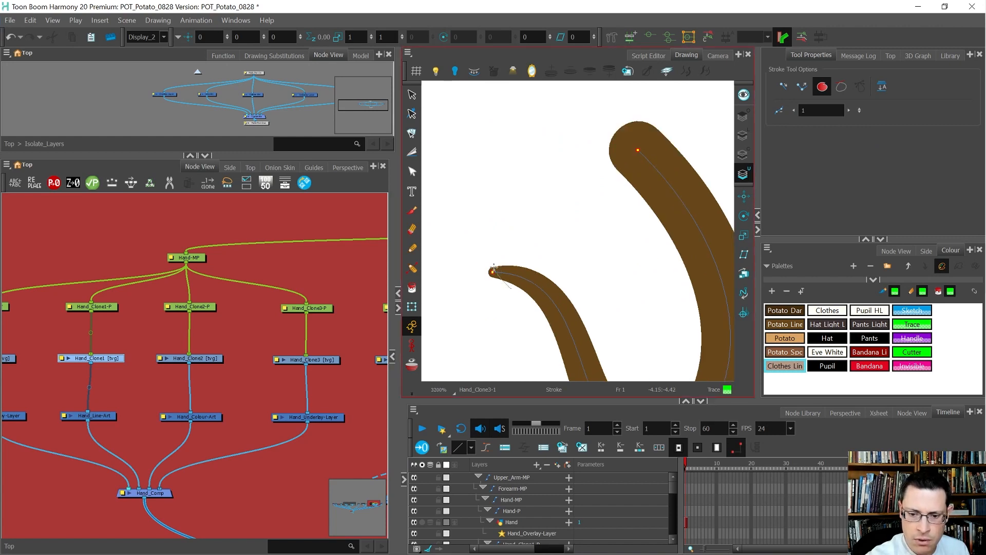
mouse_move(499, 237)
mouse_down()
mouse_move(517, 207)
mouse_move(590, 163)
mouse_move(627, 157)
mouse_move(730, 180)
mouse_up()
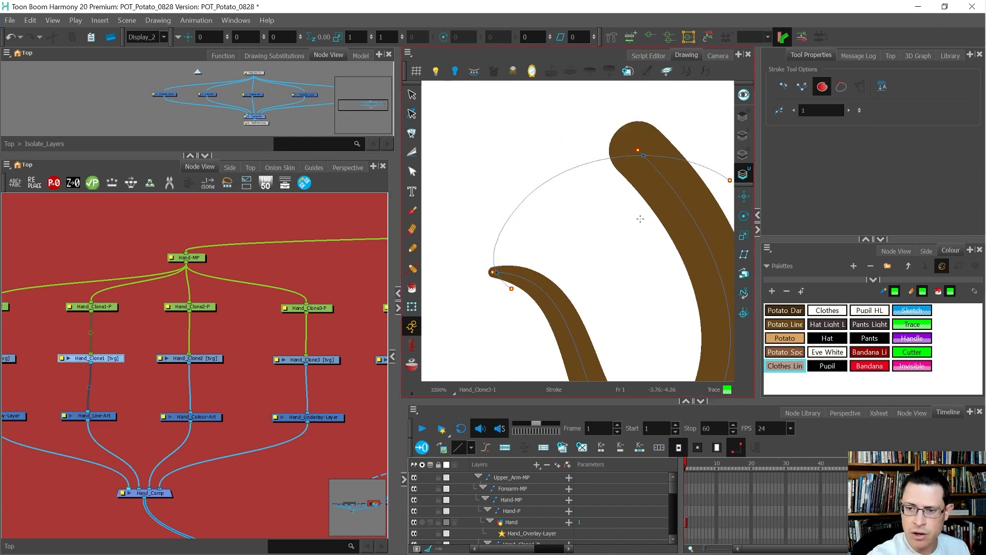
Reshape the thumb's invisible closing stroke with the Contour Editor, adjusting its curve and its end at the crease tip
key(alt+q)
drag(565, 172, 582, 175)
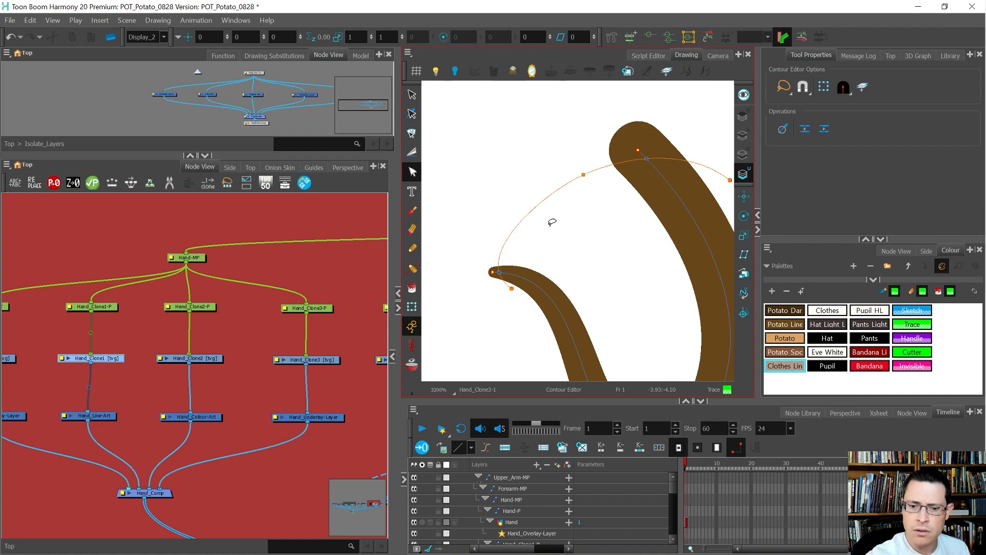
drag(511, 289, 507, 290)
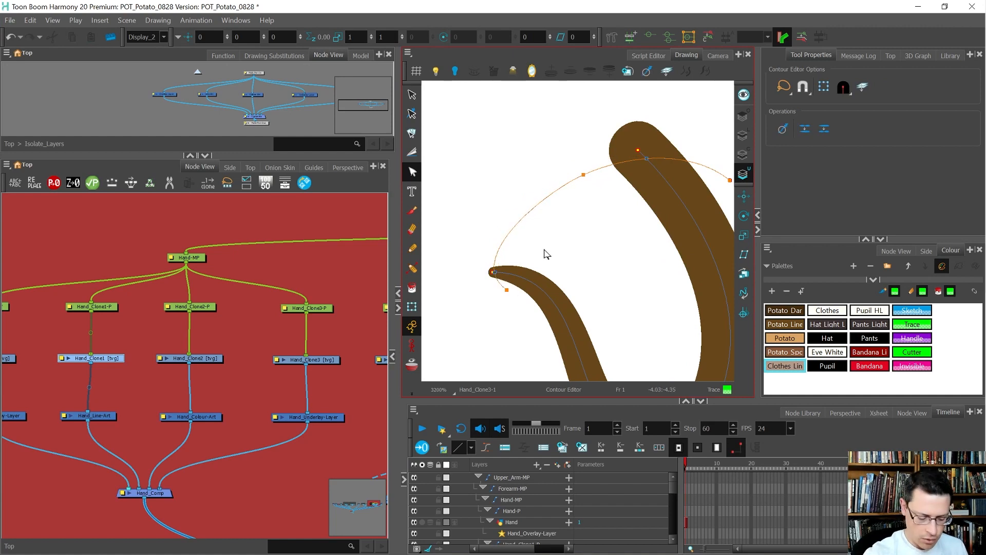
Fill the closed thumb area on the Underlay art with the Potato colour
key(alt+i)
drag(583, 281, 523, 236)
scroll(523, 237, down, 2)
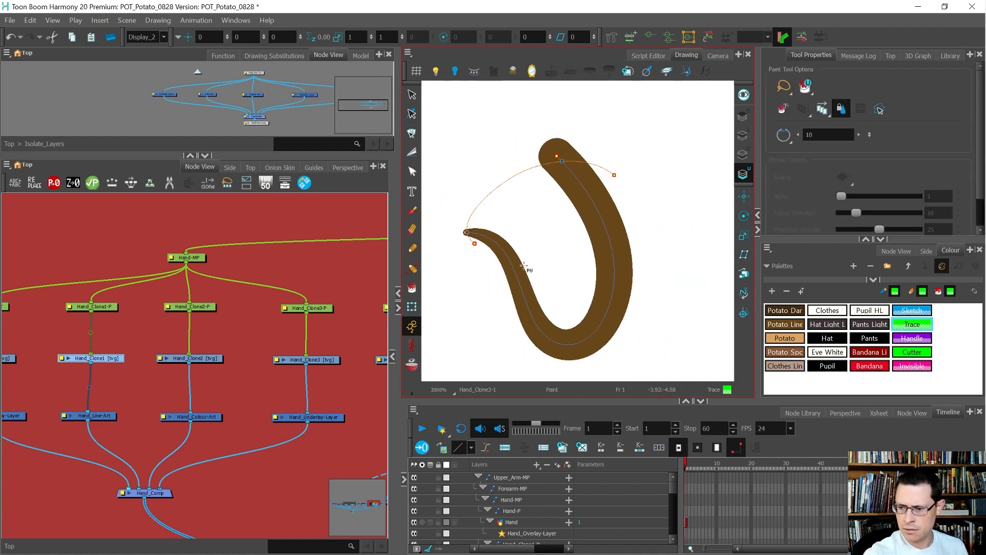
click(794, 338)
click(567, 240)
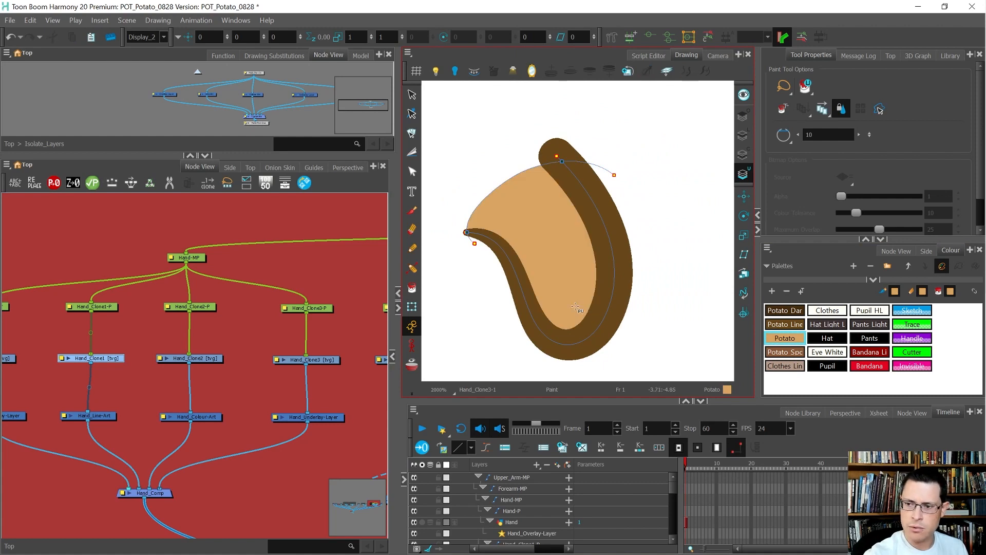
Cut the finger stroke nearest the thumb from the Line Art and paste it into the Overlay art
click(744, 136)
mouse_move(515, 245)
mouse_down()
mouse_move(645, 230)
mouse_move(645, 241)
mouse_up()
scroll(634, 207, down, 2)
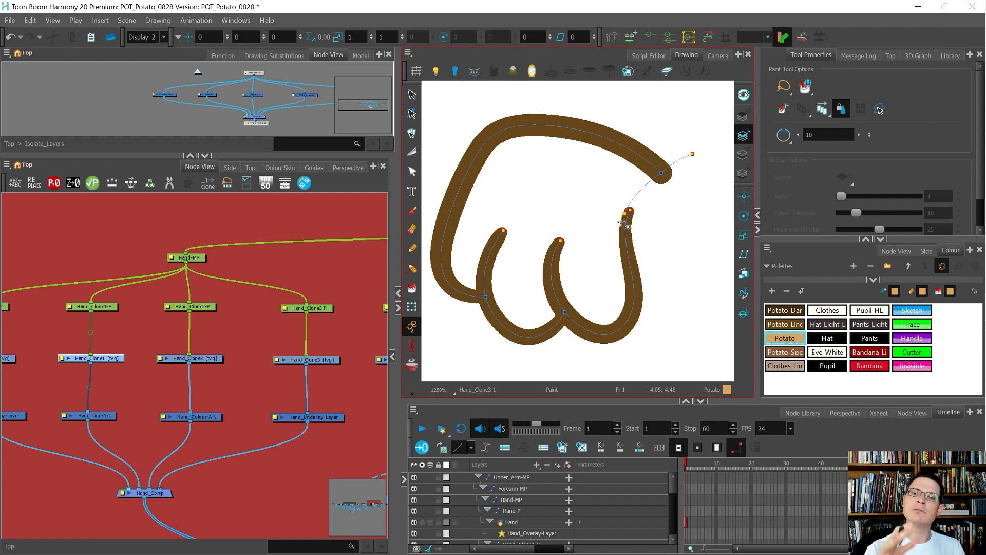
key(alt+s)
drag(656, 309, 639, 275)
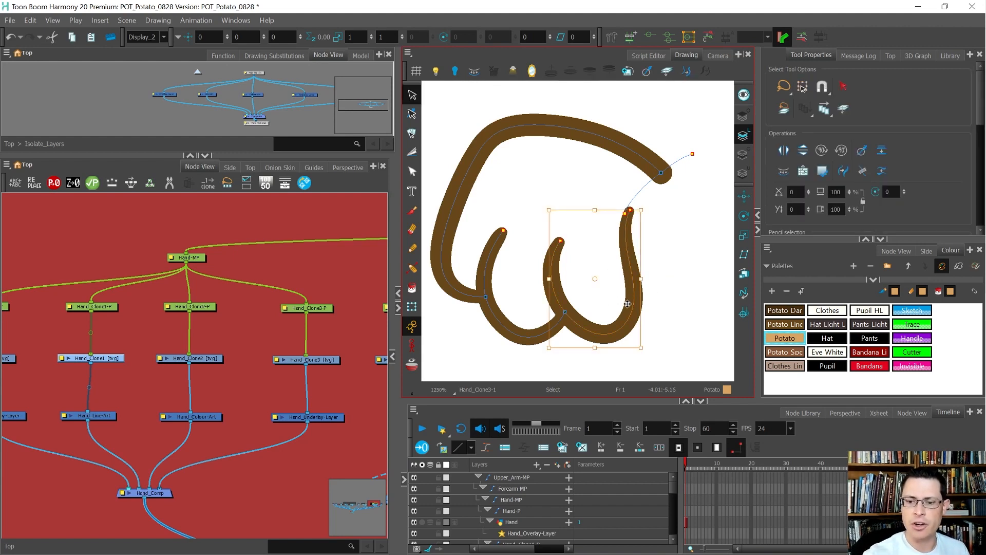
key(ctrl+x)
click(743, 115)
key(ctrl+v)
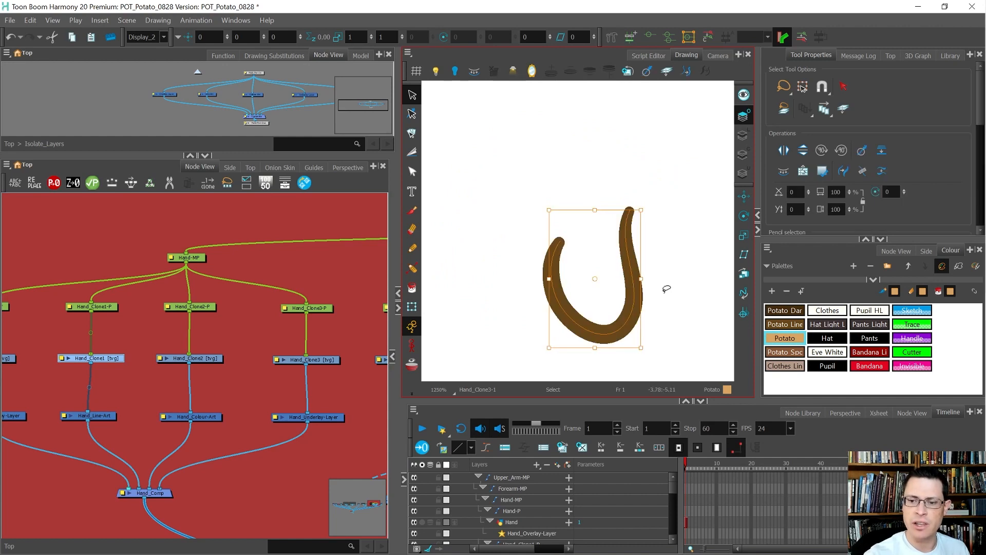
Draw a 15p pencil stroke in Potato Line on the Line Art, extending the middle finger's open end upward, with all art layers previewed
click(743, 135)
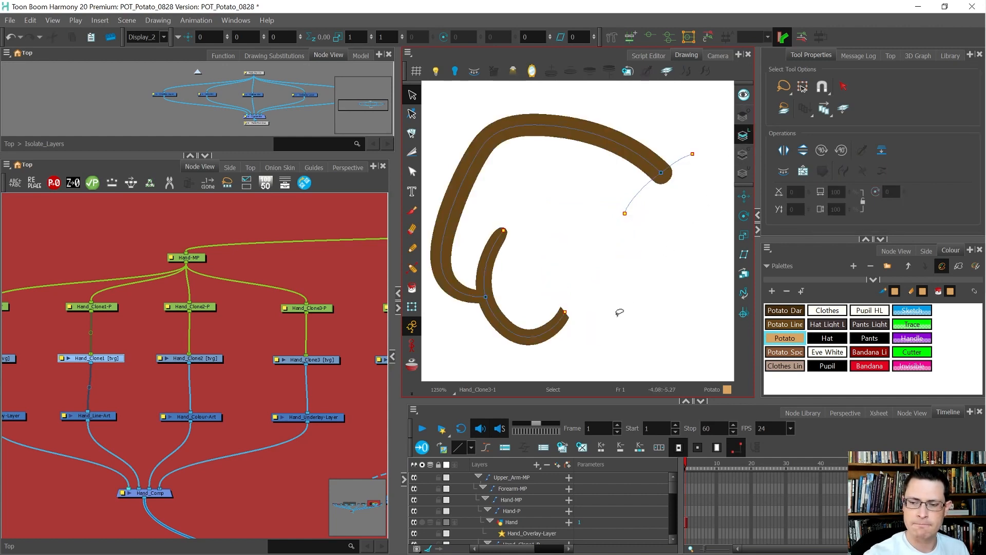
click(743, 94)
key(alt+slash)
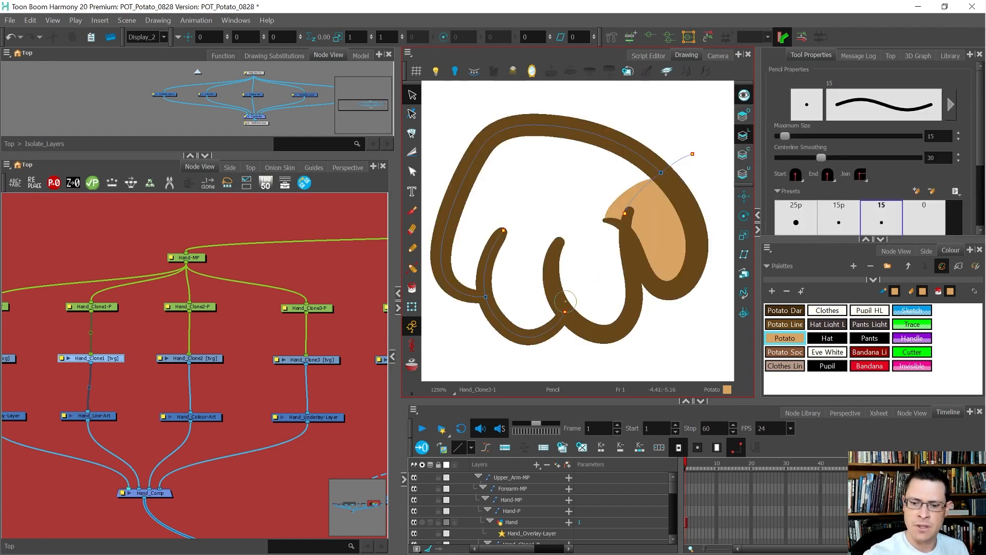
key(d)
click(546, 331)
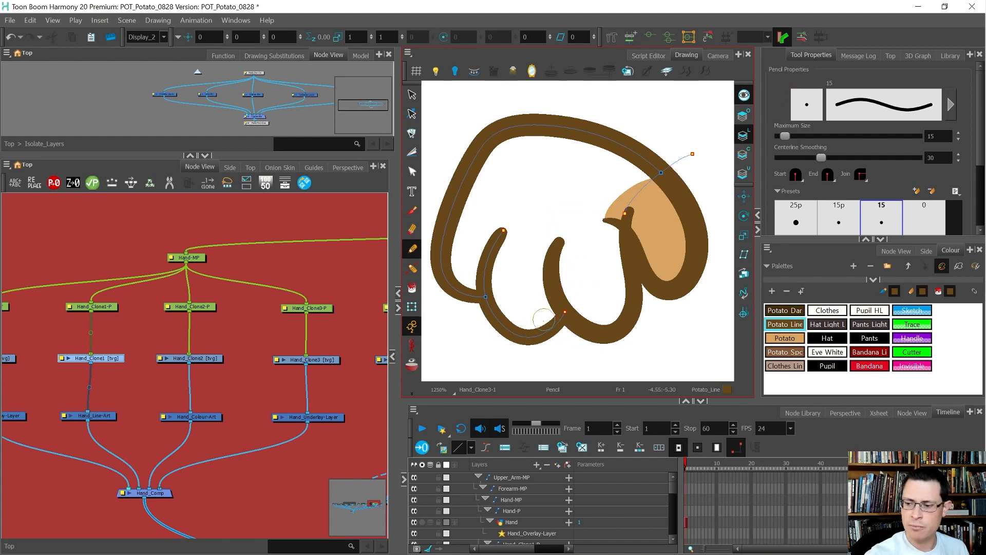
click(839, 216)
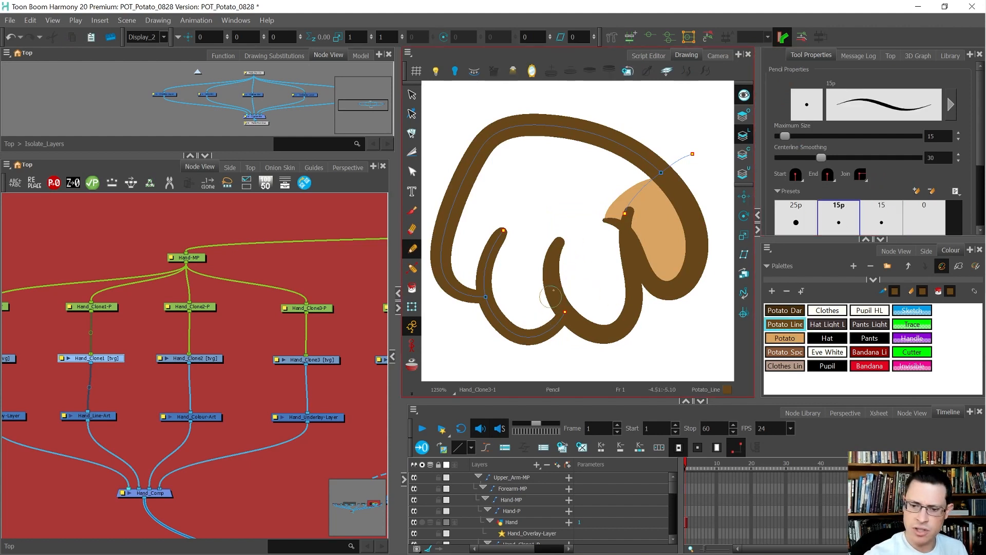
drag(571, 239, 559, 321)
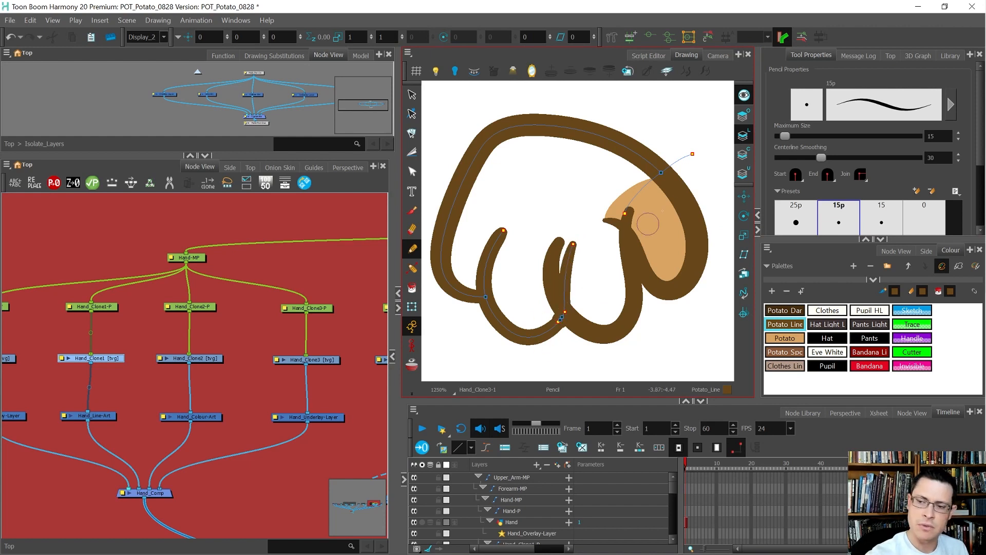
Merge the new pencil stroke with the middle finger's outline and smooth their joint with the Contour Editor
click(744, 95)
key(alt+s)
drag(579, 323, 574, 323)
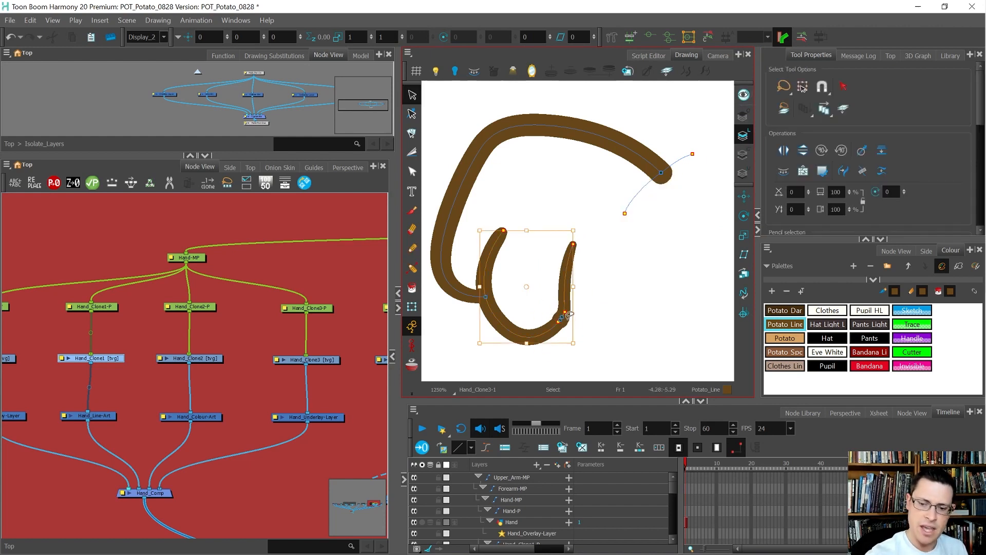
key(alt+slash)
key(alt+q)
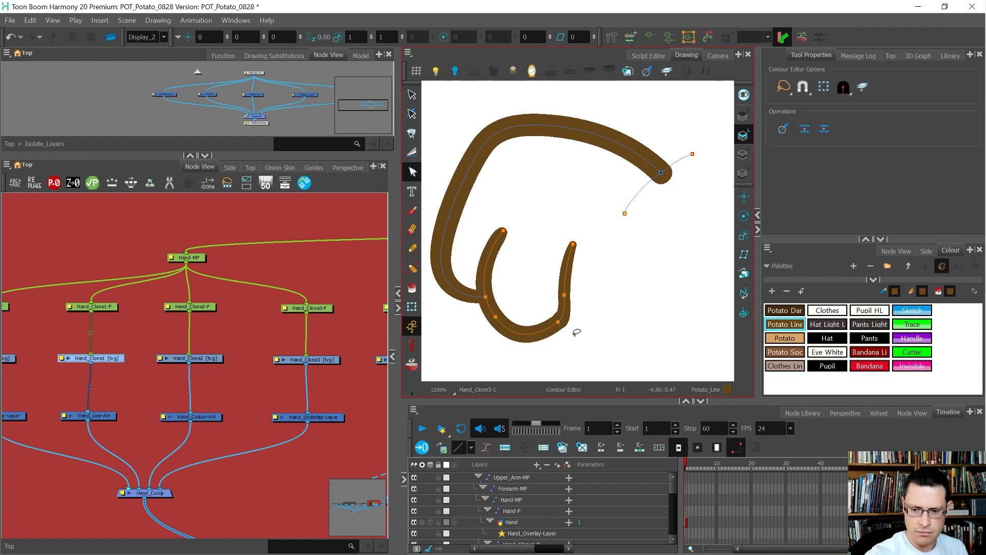
drag(566, 291, 568, 311)
Adjust the thickness of the middle finger stroke along its lower curve and near its left tip with the Pencil Editor
key(alt+shift+q)
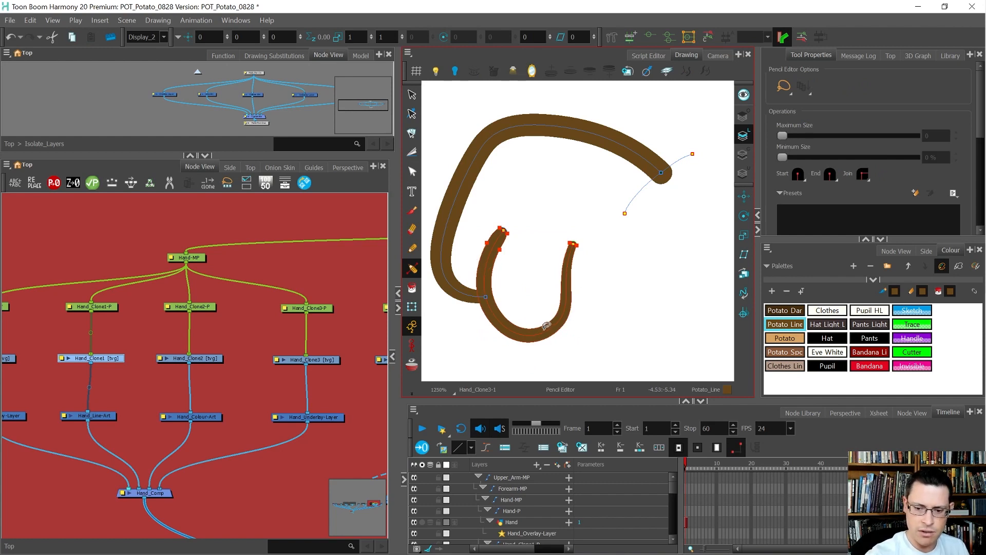
drag(554, 345, 555, 345)
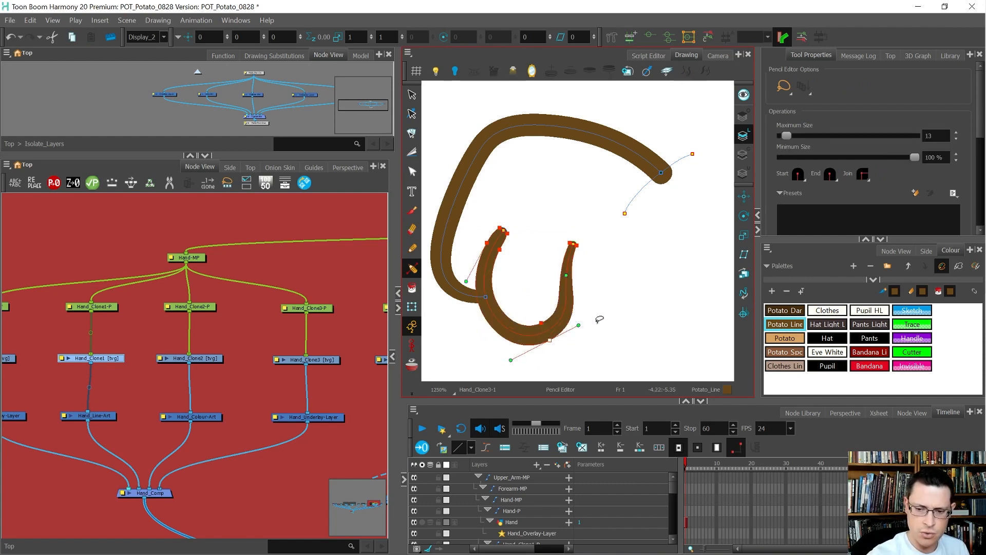
click(503, 239)
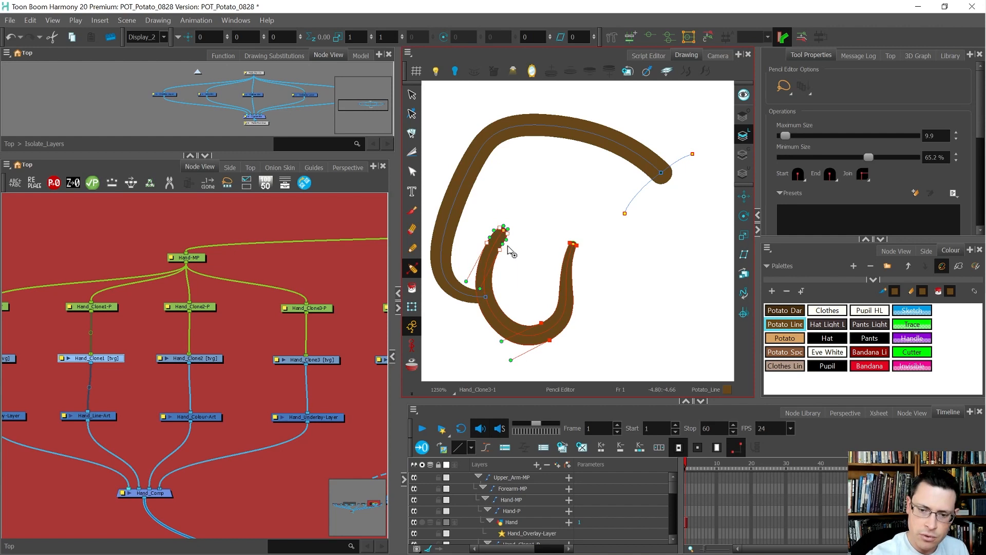
drag(500, 251, 508, 241)
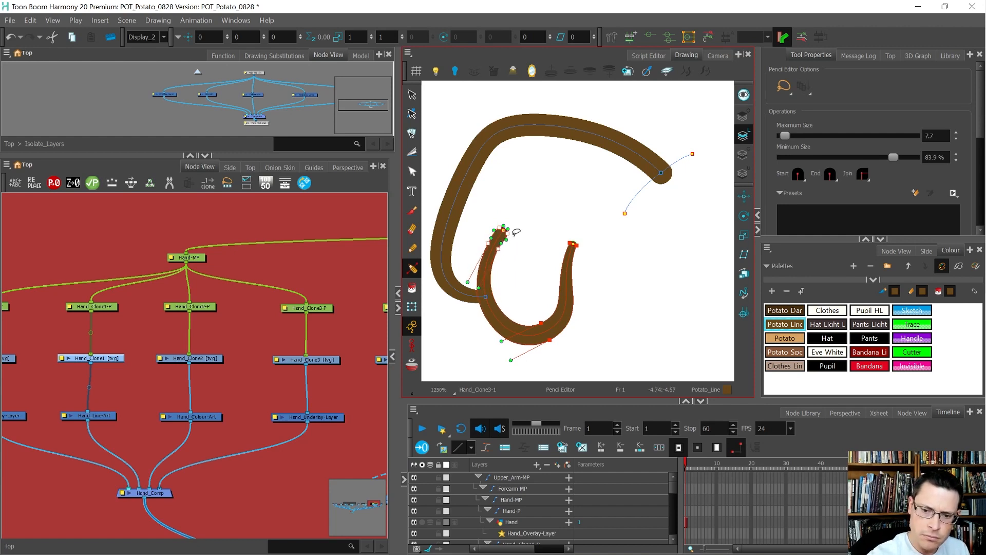
Delete the extra thickness points at the middle finger stroke's left tip and reshape it into a clean taper
scroll(509, 236, up, 4)
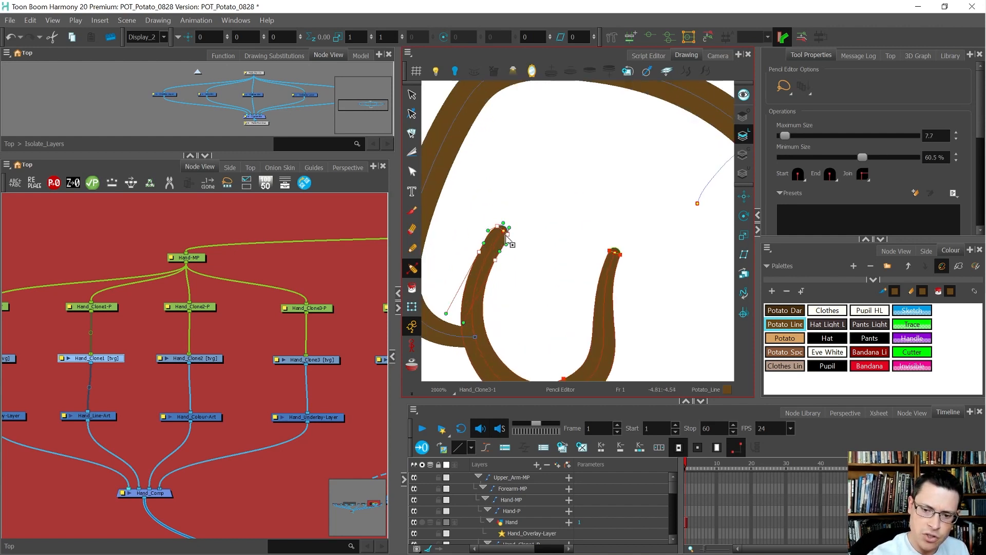
mouse_move(528, 229)
mouse_down()
mouse_move(478, 225)
mouse_move(512, 233)
mouse_move(503, 229)
mouse_move(495, 254)
mouse_up()
key(Delete)
mouse_move(487, 216)
mouse_down()
mouse_move(477, 239)
mouse_move(471, 231)
mouse_move(509, 209)
mouse_up()
drag(471, 231, 473, 234)
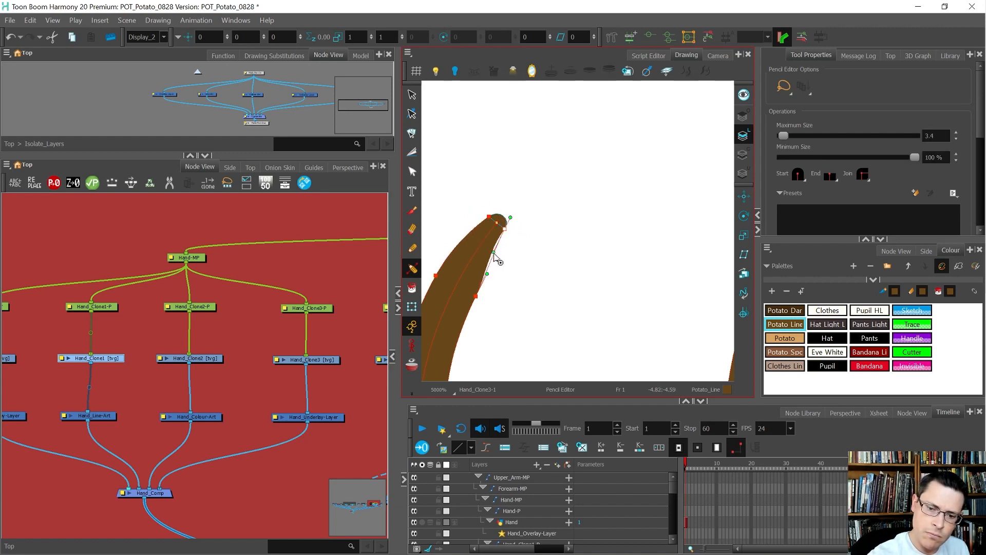
click(533, 221)
scroll(535, 219, down, 4)
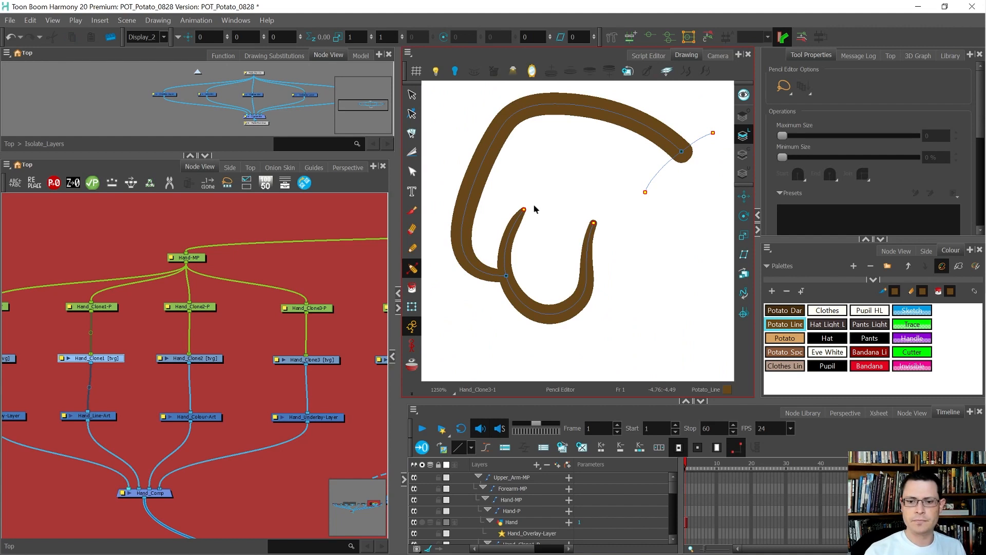
scroll(537, 213, up, 3)
scroll(446, 170, down, 3)
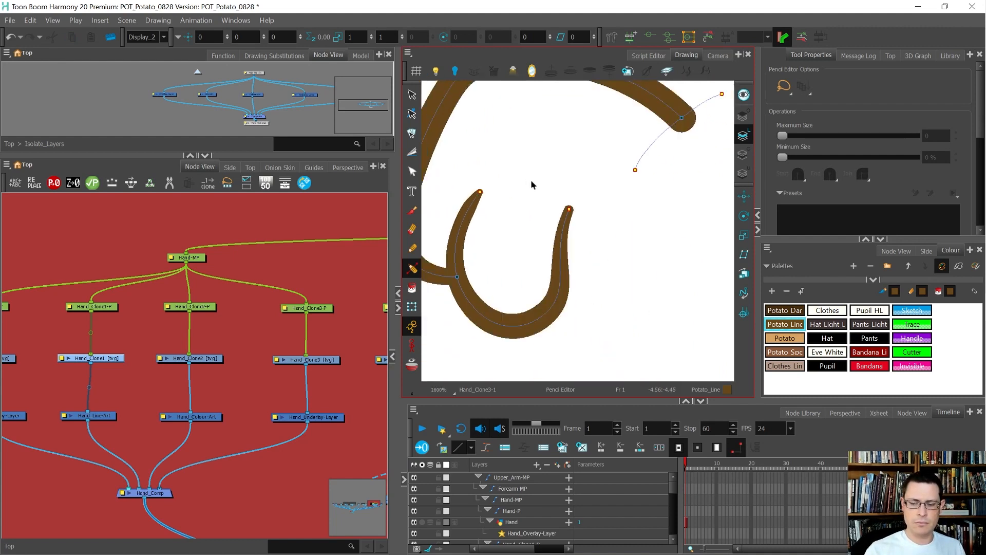
Move the palm outline stroke from the Line Art to the Colour Art layer, leaving only the middle finger on Line Art
key(shift+t)
scroll(553, 208, down, 1)
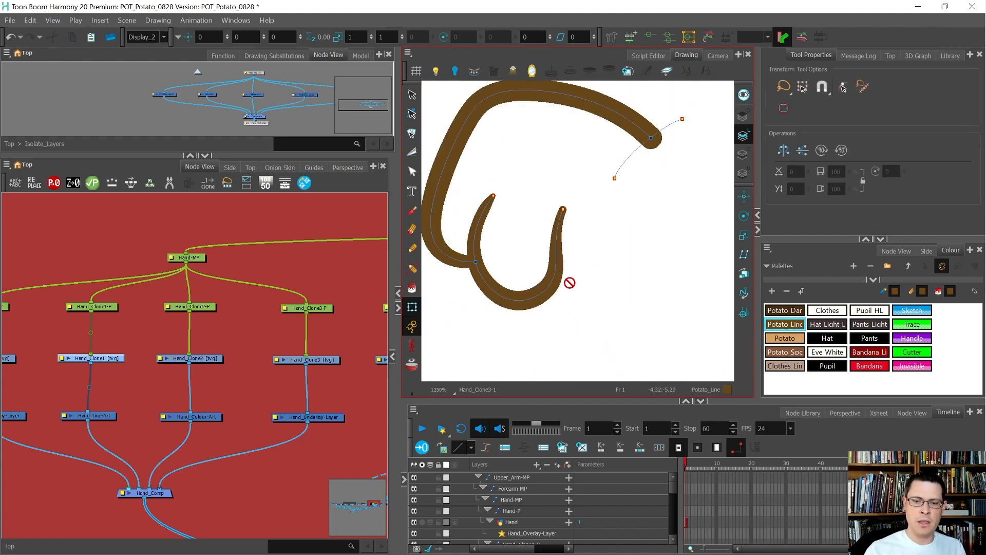
key(alt+k)
key(alt+s)
drag(465, 200, 591, 227)
scroll(601, 264, down, 1)
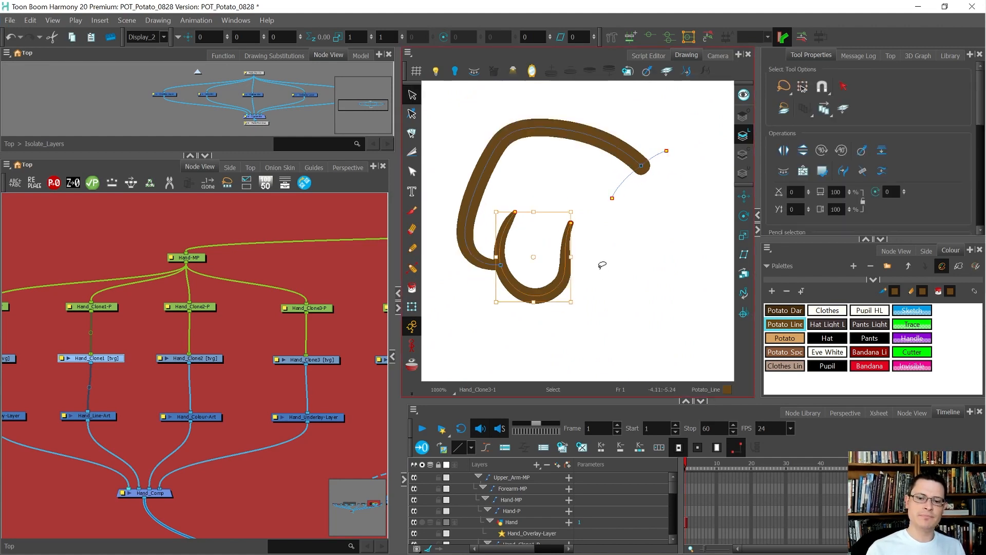
mouse_move(616, 111)
mouse_down()
mouse_move(586, 157)
mouse_move(487, 178)
mouse_move(518, 106)
mouse_up()
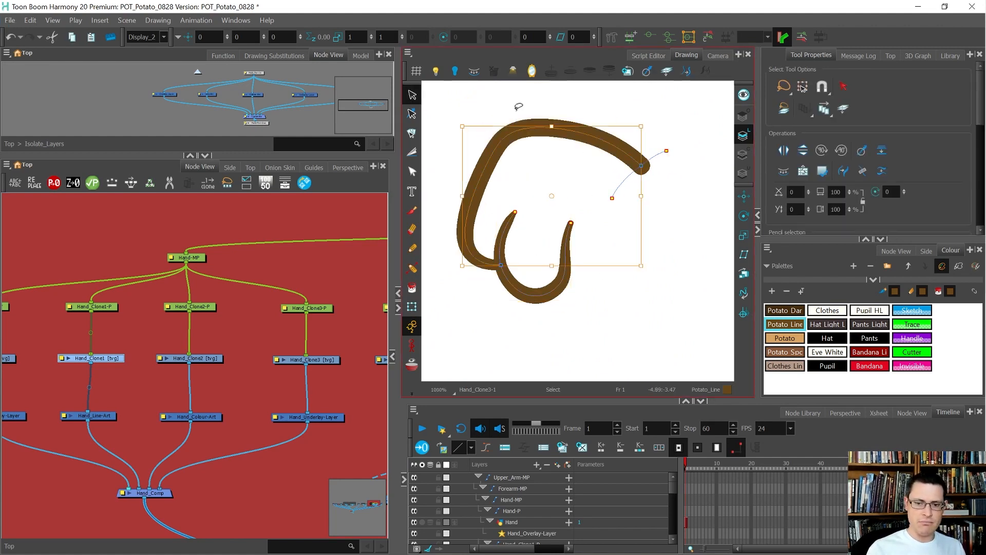
key(Delete)
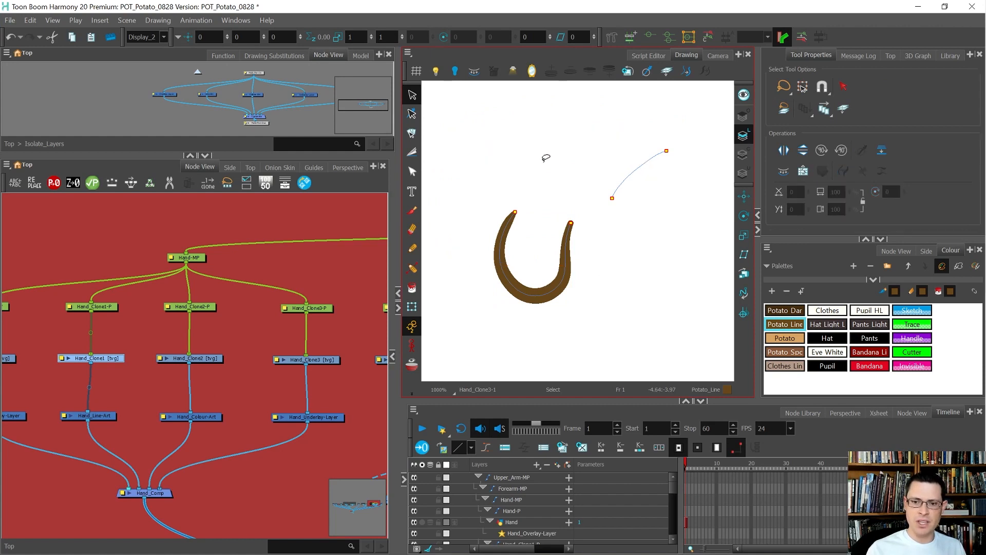
click(741, 157)
click(740, 157)
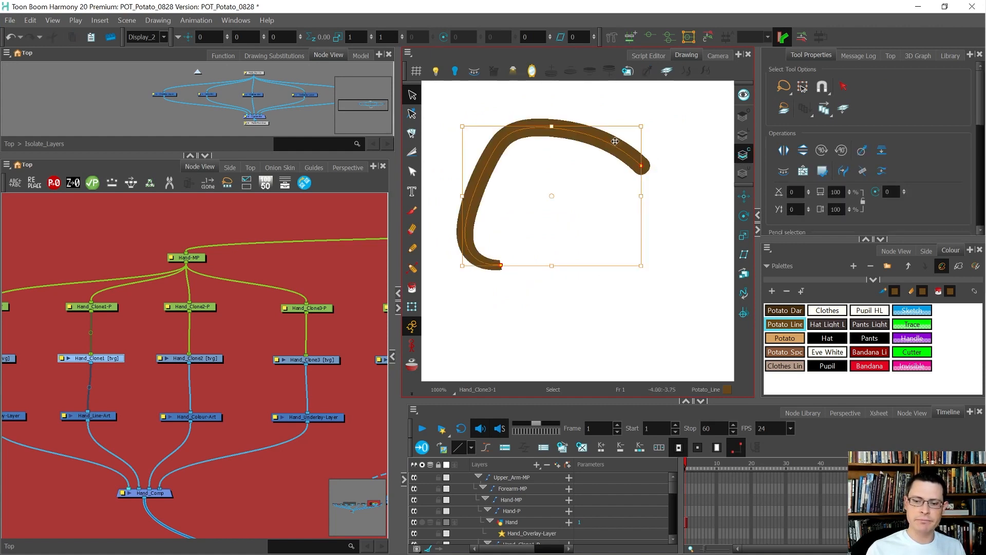
Extend the palm outline's lower end upward with a 15p Potato Line pencil stroke on Colour Art and merge the two strokes
click(744, 96)
key(alt+/)
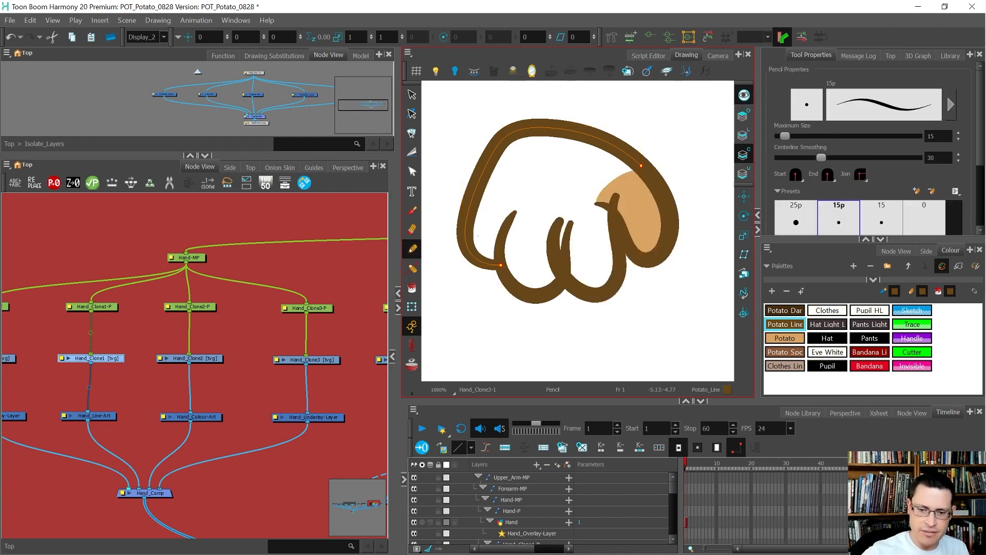
scroll(480, 232, up, 2)
mouse_move(530, 216)
mouse_down()
mouse_move(553, 211)
mouse_move(529, 241)
mouse_move(519, 278)
mouse_move(498, 282)
mouse_up()
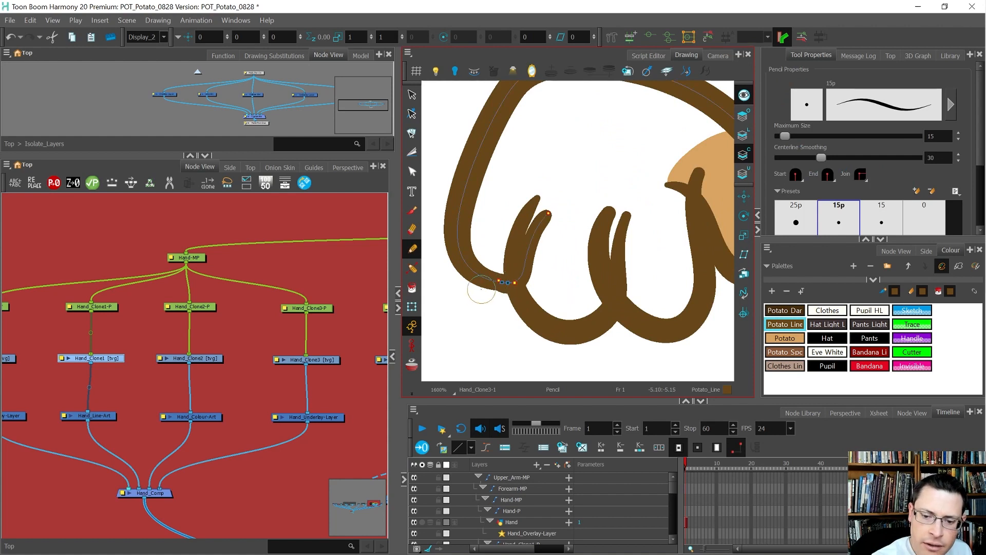
click(744, 96)
key(alt+s)
drag(529, 252, 471, 280)
key(8)
Delete the extra thickness points at the palm outline's merged joint and smooth its lower curve with the Contour Editor
key(alt+a)
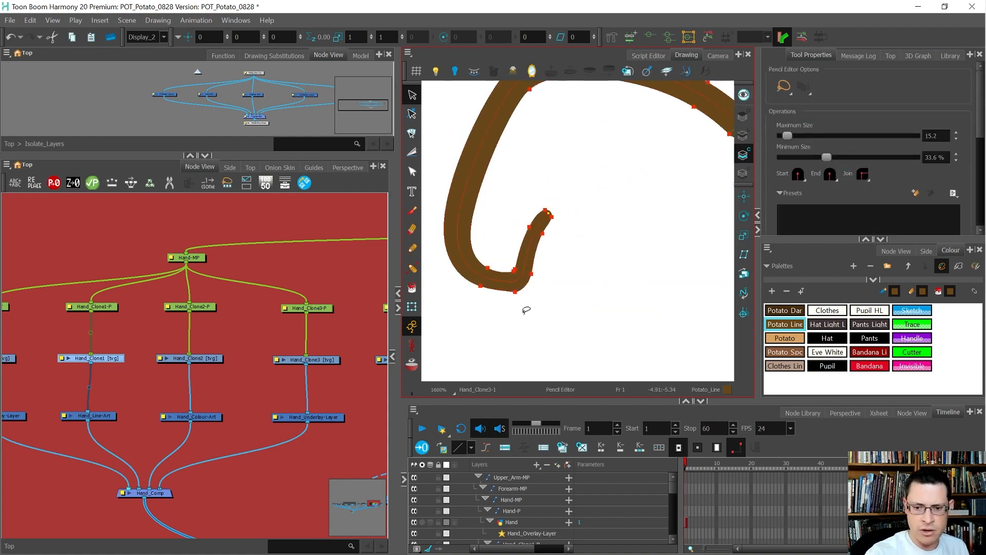
click(525, 290)
key(Delete)
key(alt+q)
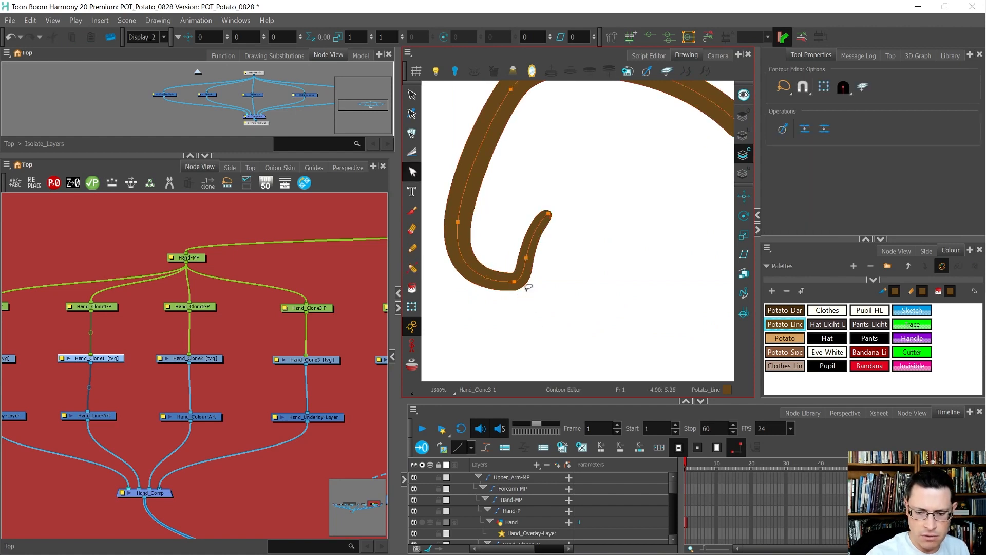
drag(488, 292, 490, 295)
click(531, 285)
scroll(534, 278, down, 3)
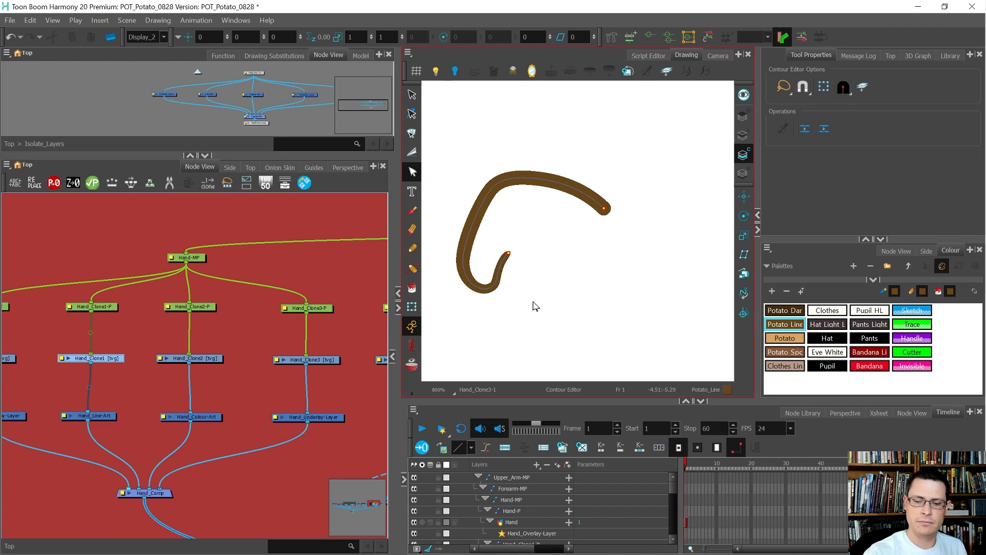
Close the open end of the Overlay finger outline with a Stroke tool line running across both tips
key(alt+v)
click(744, 117)
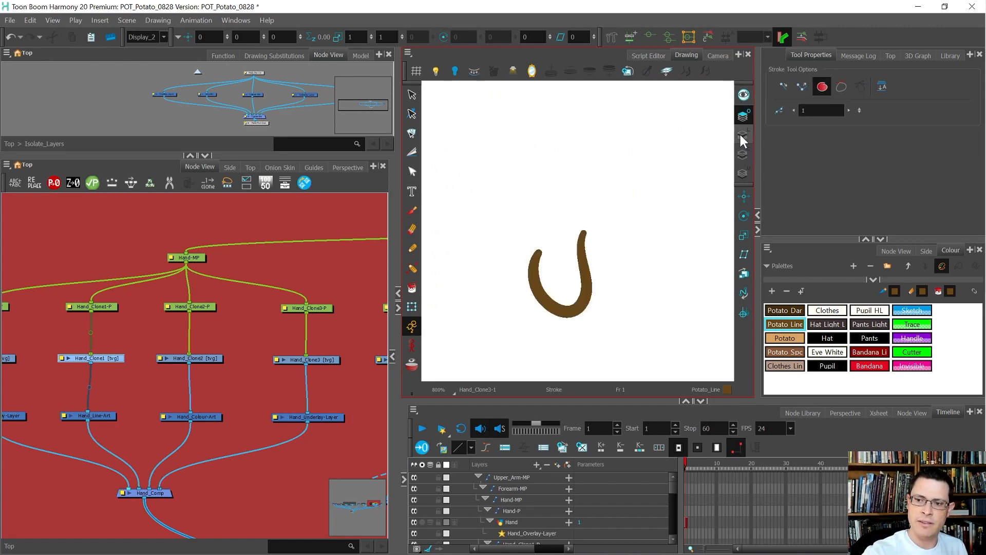
click(740, 136)
click(742, 156)
click(741, 175)
click(741, 156)
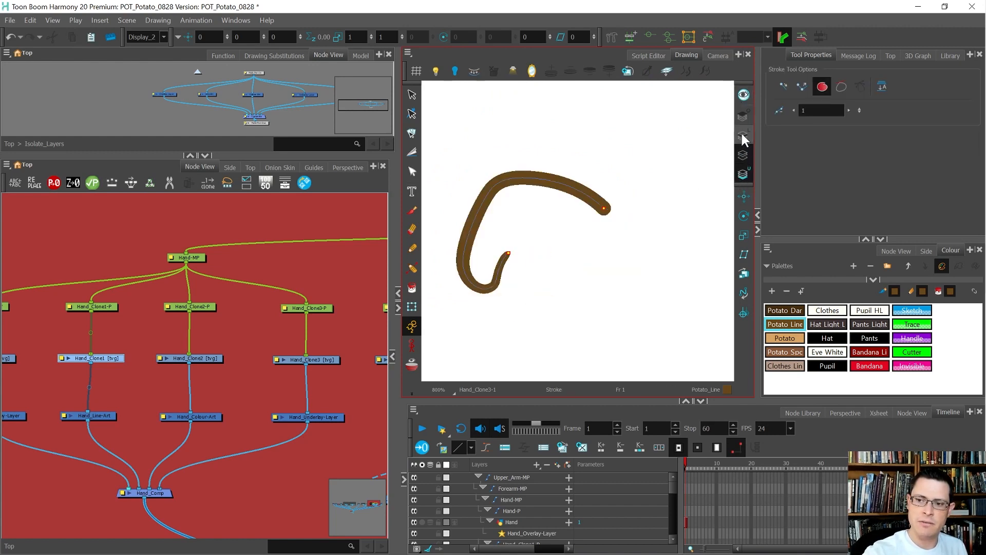
click(743, 116)
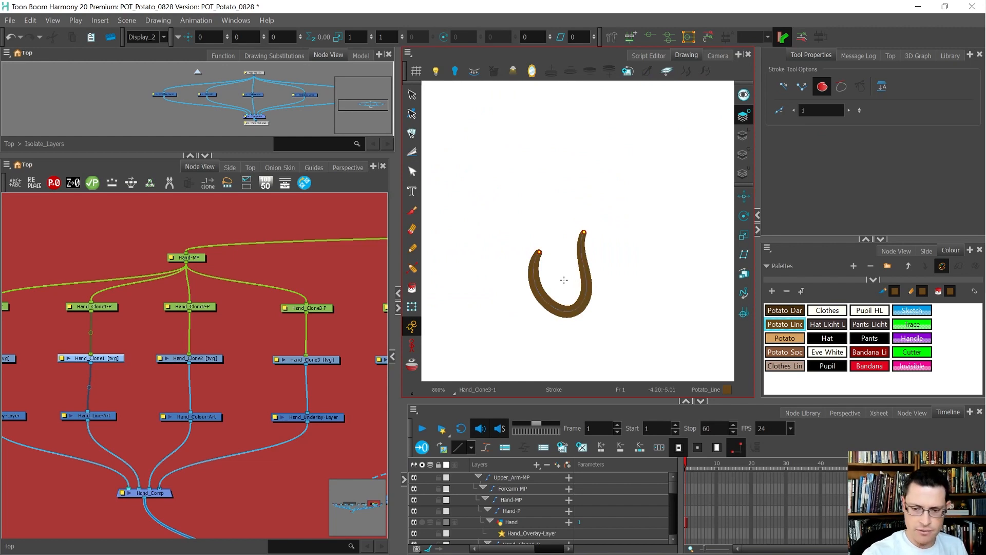
scroll(566, 260, up, 3)
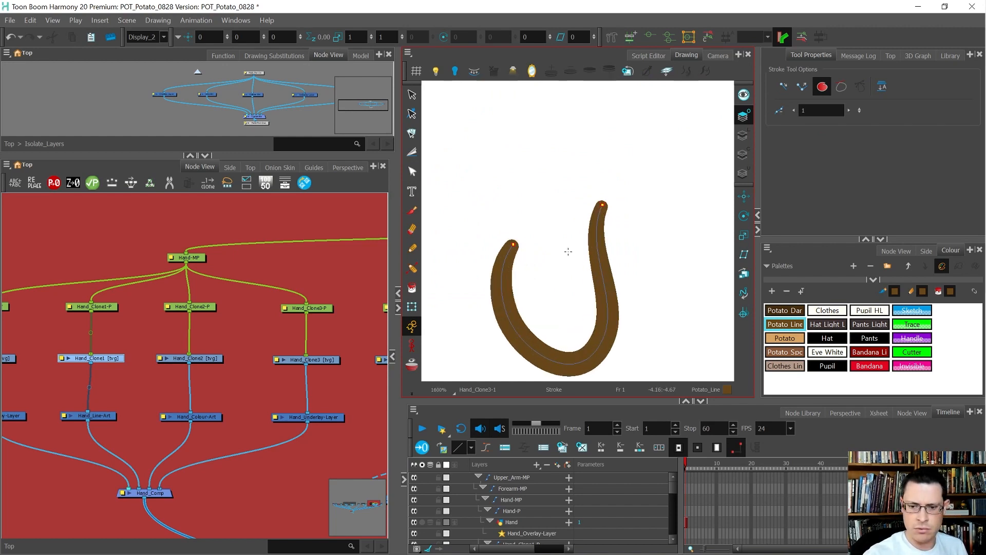
drag(492, 255, 513, 233)
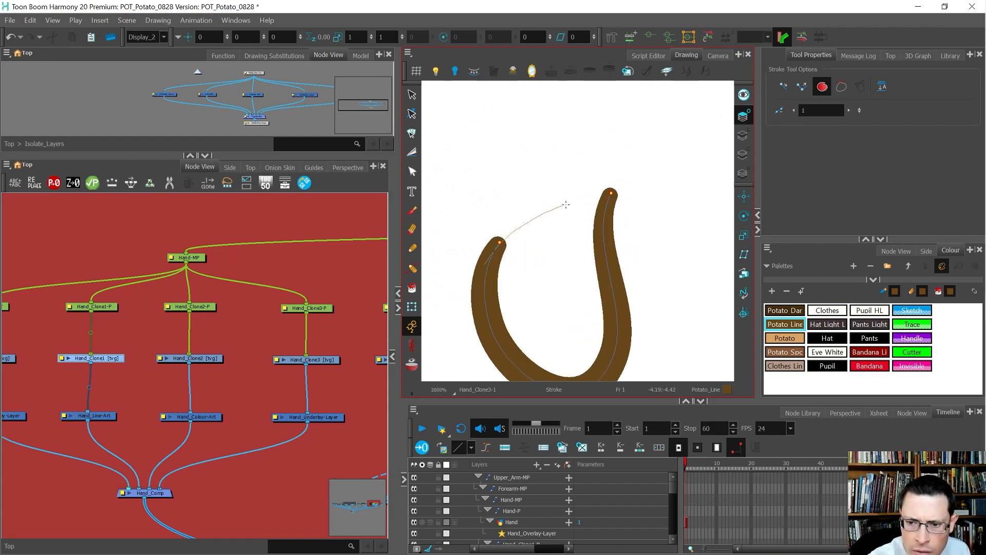
drag(610, 194, 649, 212)
Fill the closed Overlay finger with the Potato colour
key(alt+i)
click(561, 270)
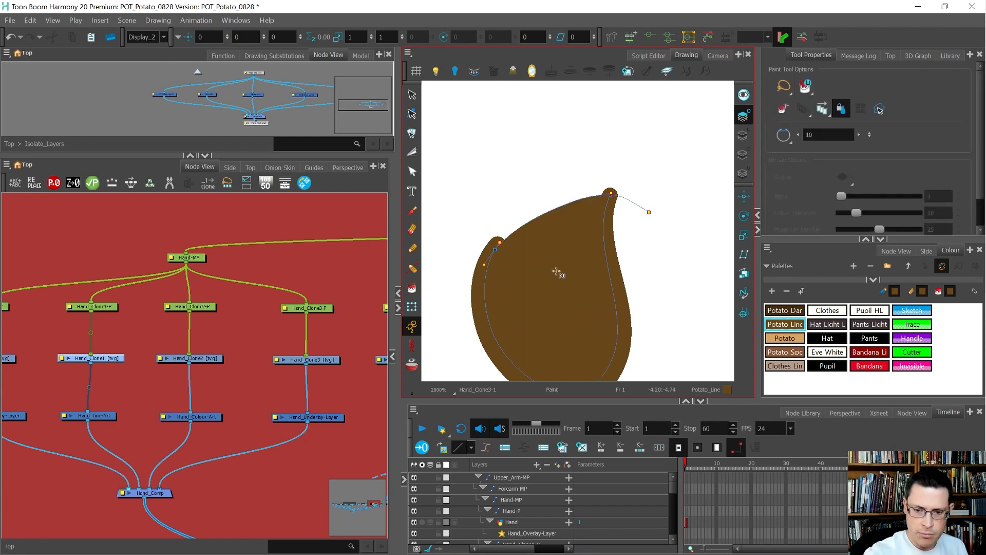
key(ctrl+z)
click(785, 338)
click(539, 303)
drag(496, 294, 582, 272)
On Line Art, close the middle finger's open end with a curved Stroke tool line and fill it with Potato
click(745, 135)
key(alt+v)
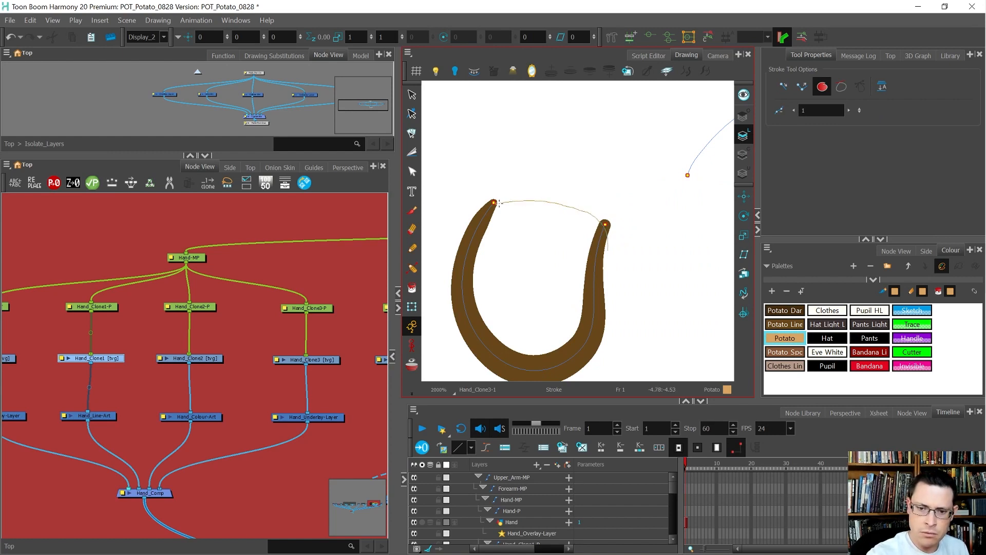
key(alt+i)
click(537, 313)
drag(539, 311, 576, 351)
On Colour Art, draw a Stroke tool line connecting the palm outline's two open ends, with all art layers previewed
click(744, 118)
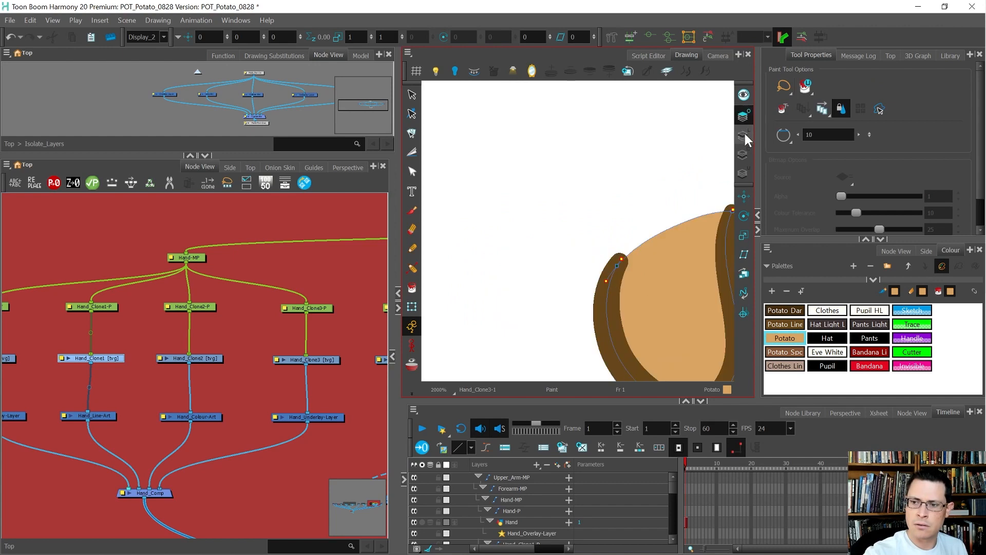
click(745, 135)
click(744, 155)
scroll(634, 255, down, 3)
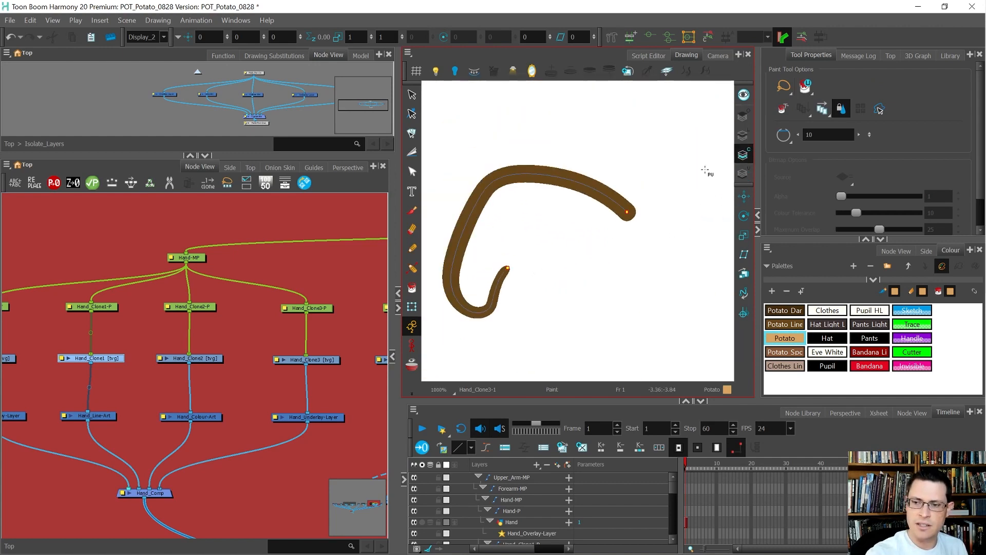
click(745, 95)
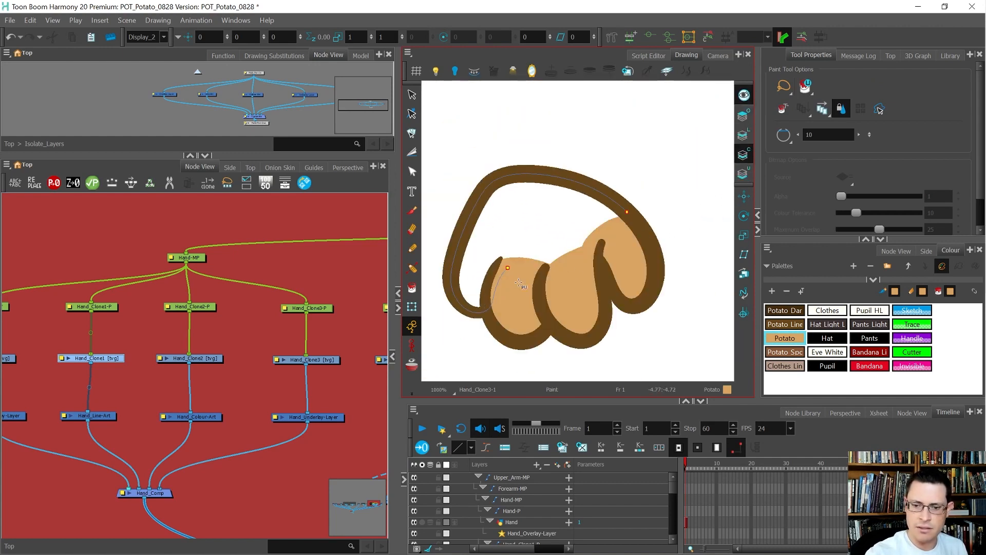
key(alt+4)
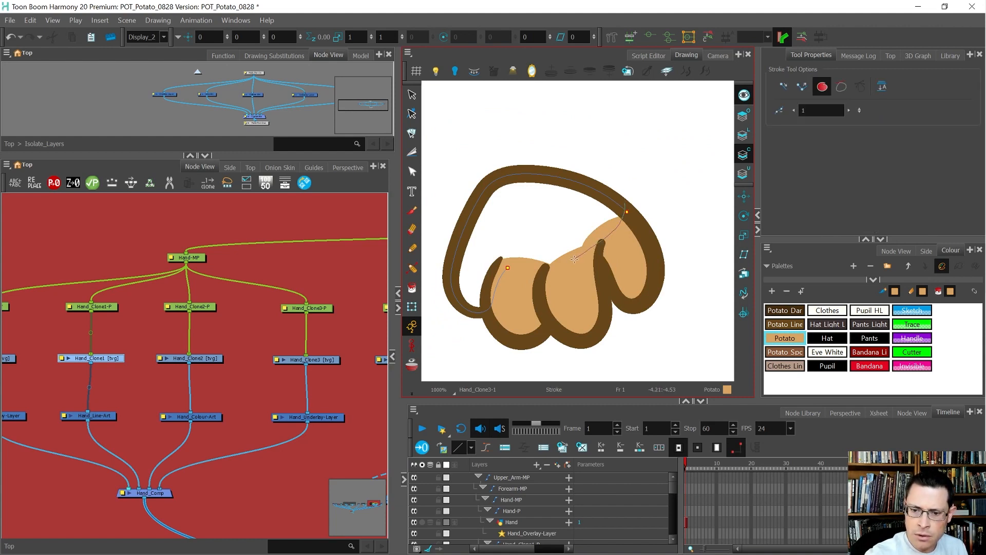
click(502, 270)
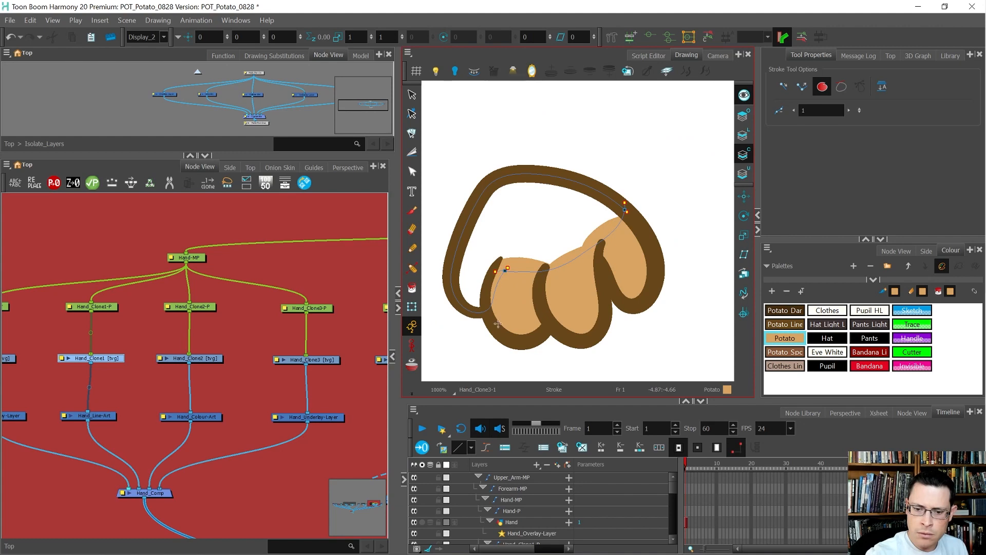
click(745, 95)
Delete the surplus points on the palm's closing stroke and reshape it into one smooth curve with the Contour Editor
key(alt+q)
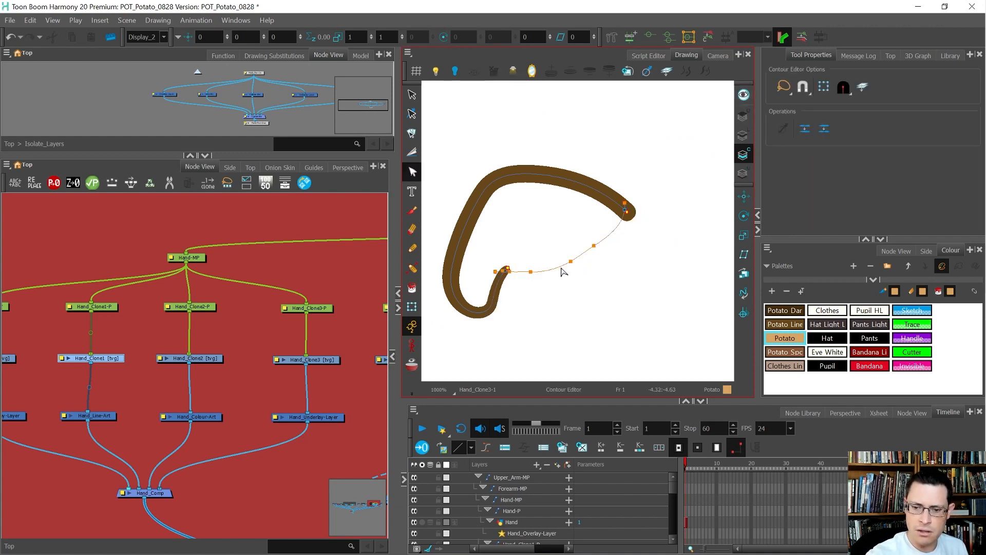
scroll(522, 269, up, 3)
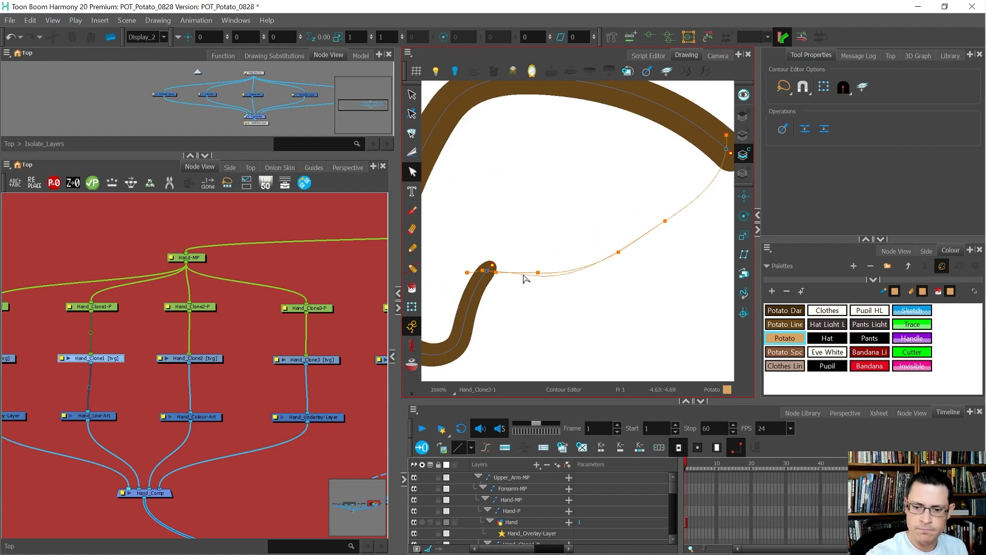
click(482, 271)
drag(501, 271, 525, 286)
key(Delete)
mouse_move(695, 247)
mouse_down()
mouse_move(683, 203)
mouse_move(591, 275)
mouse_up()
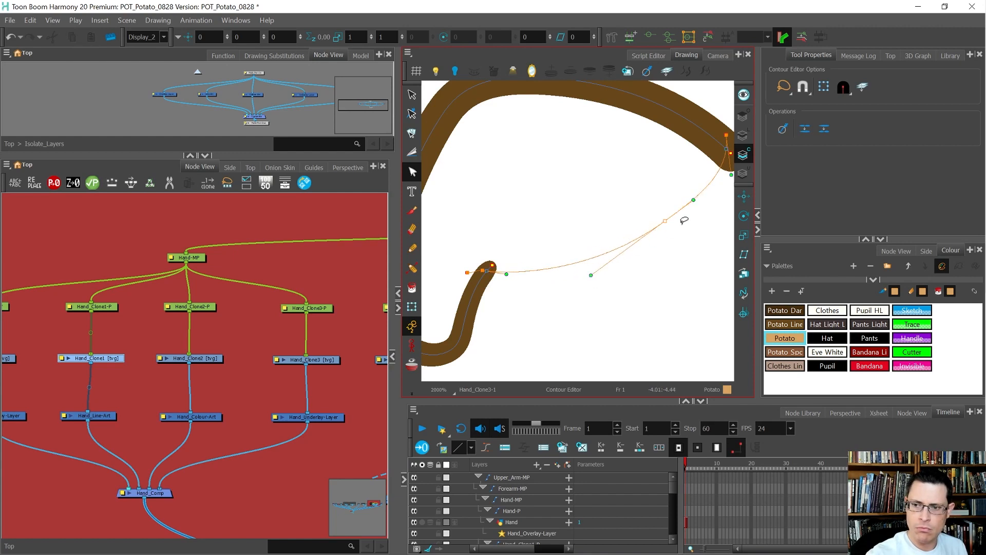
drag(732, 176, 729, 173)
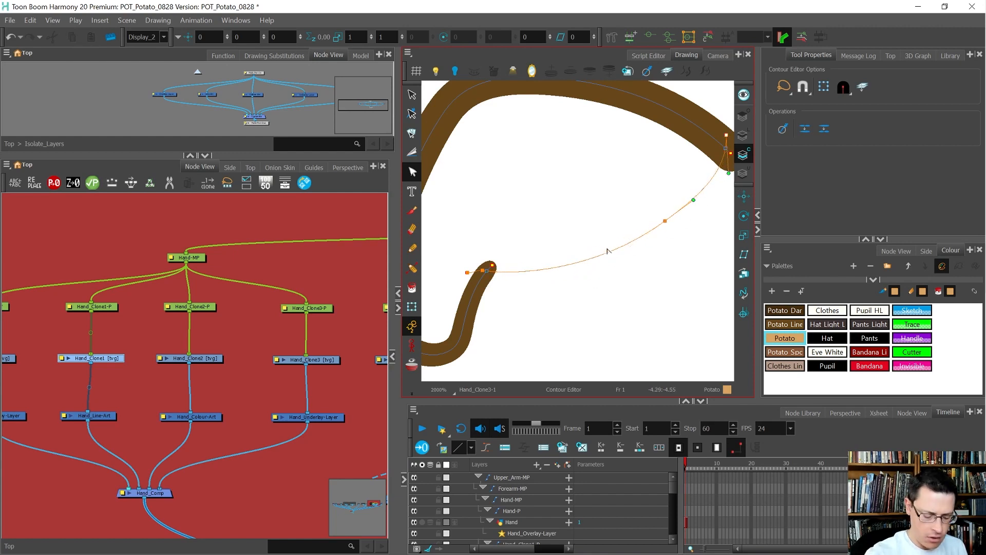
Fill the closed palm shape on Colour Art with the Potato colour
key(alt+i)
click(602, 243)
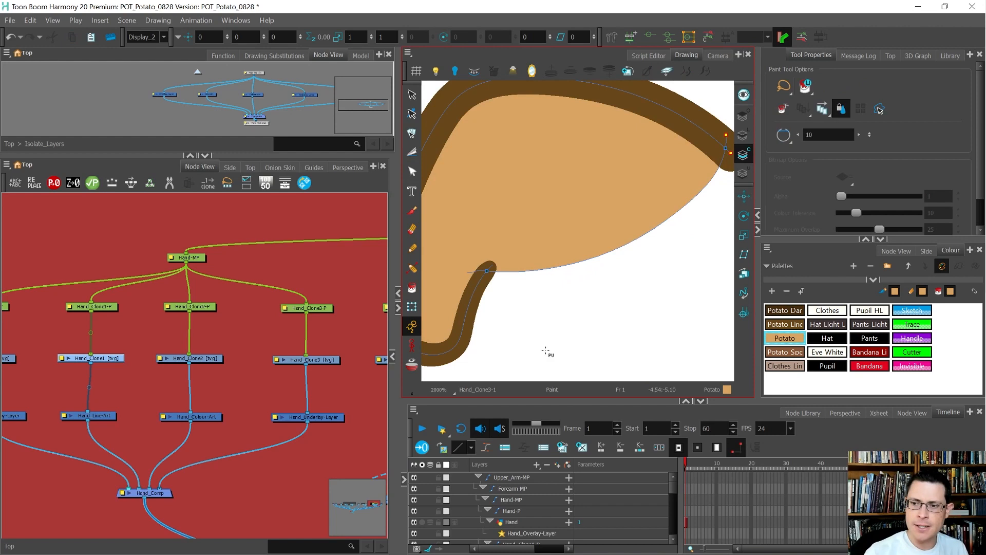
scroll(522, 332, down, 5)
Show the assembled hand up close in the Camera view with the Transform tool active
key(shift+t)
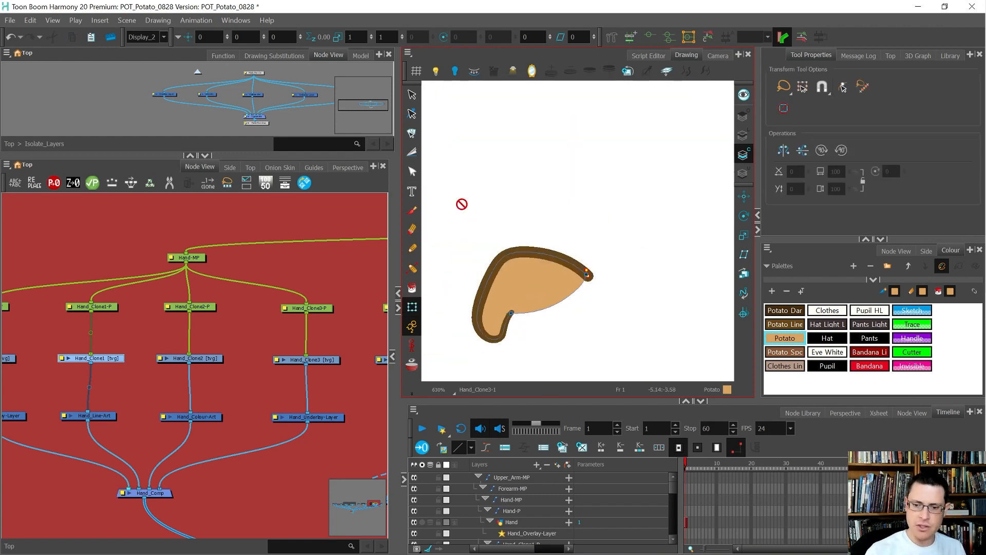
click(718, 55)
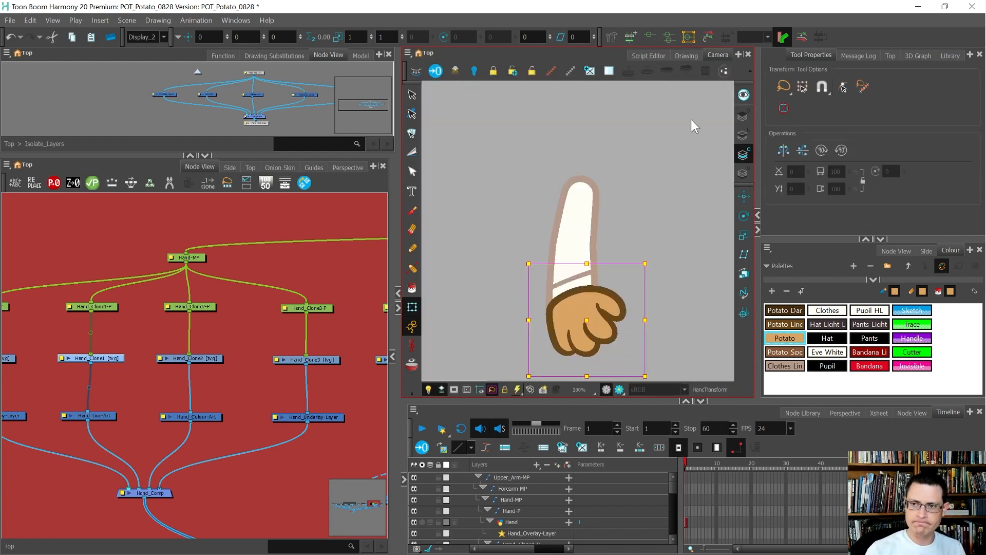
scroll(611, 192, up, 1)
scroll(635, 308, up, 3)
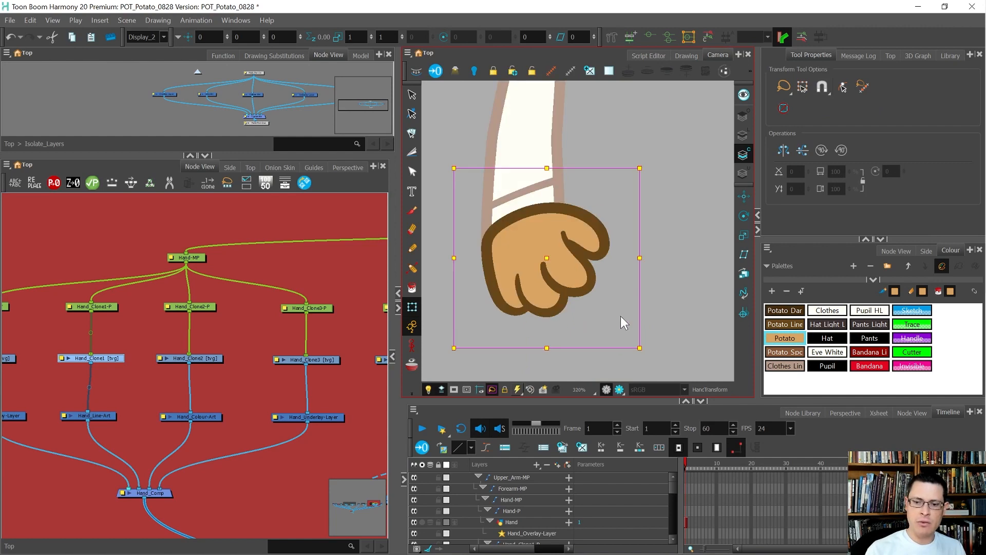
Try moving the Overlay finger, the middle finger and the Underlay thumb separately in the Camera view, undoing the moves
click(623, 323)
click(571, 265)
drag(589, 275, 623, 250)
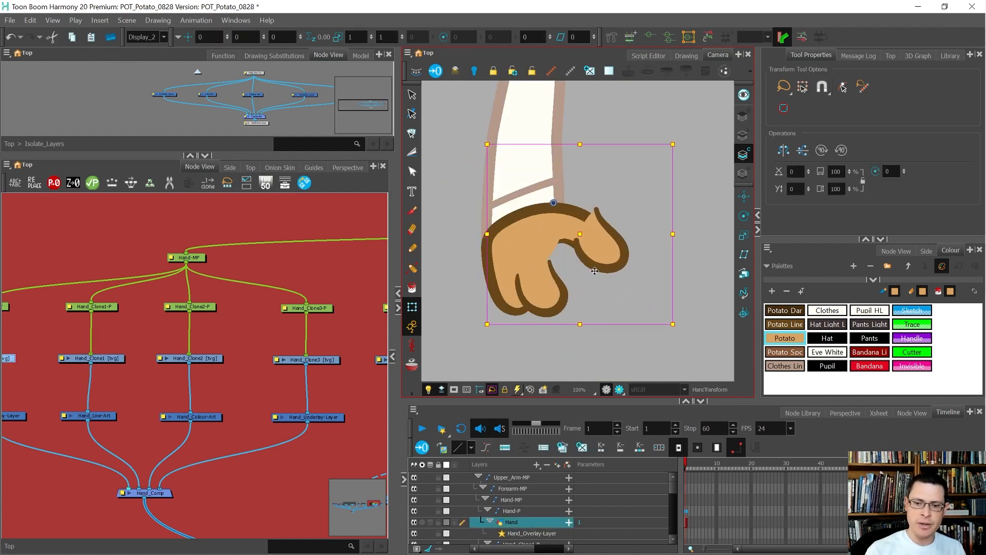
key(ctrl+z)
click(549, 305)
mouse_move(556, 298)
mouse_down()
mouse_move(629, 255)
mouse_move(577, 292)
mouse_move(505, 306)
mouse_move(521, 310)
mouse_move(507, 316)
mouse_move(538, 304)
mouse_up()
key(ctrl+z)
click(582, 240)
mouse_move(582, 239)
mouse_down()
mouse_move(606, 221)
mouse_move(585, 246)
mouse_up()
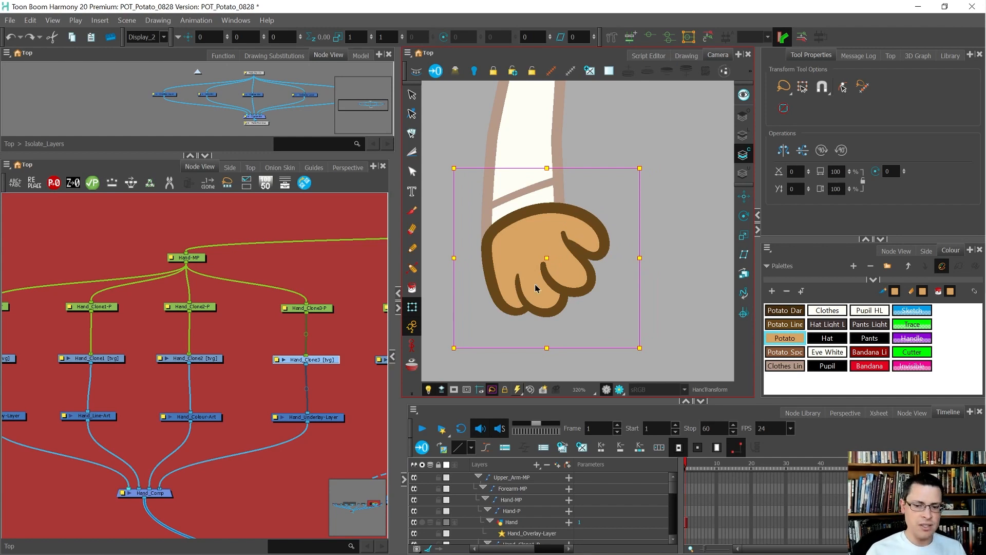
Select the Hand drawing node above Hand_Overlay-Layer in the Node View
scroll(314, 362, down, 3)
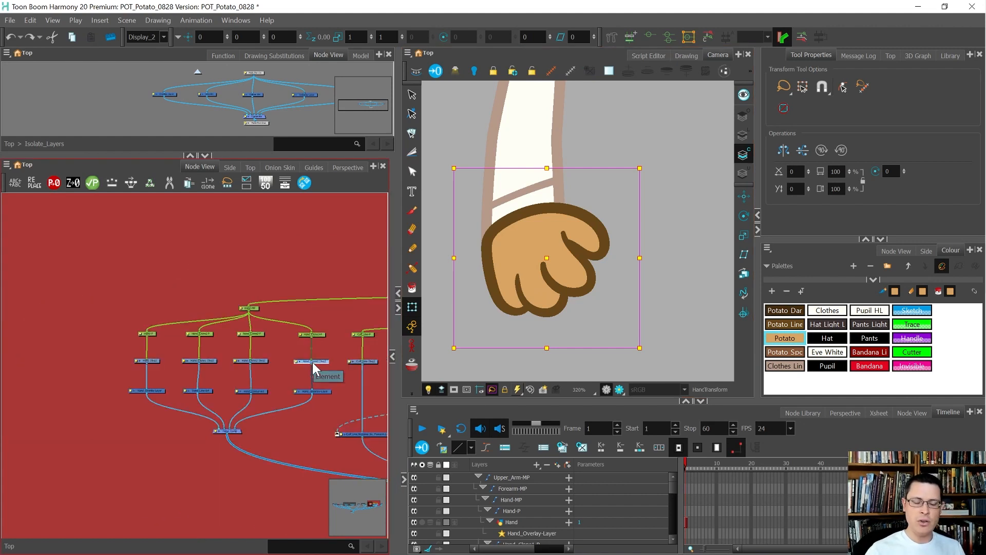
click(554, 277)
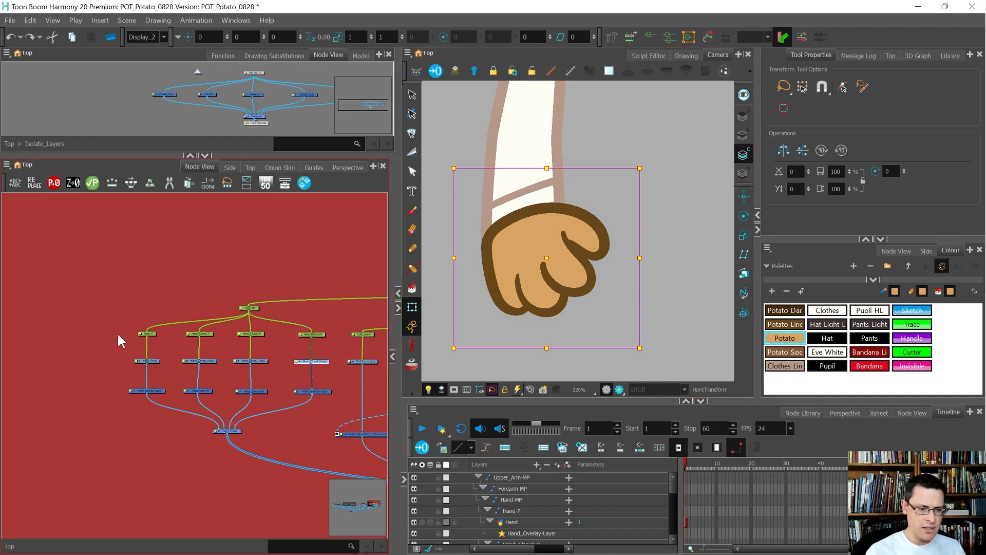
scroll(118, 333, up, 3)
drag(134, 357, 203, 405)
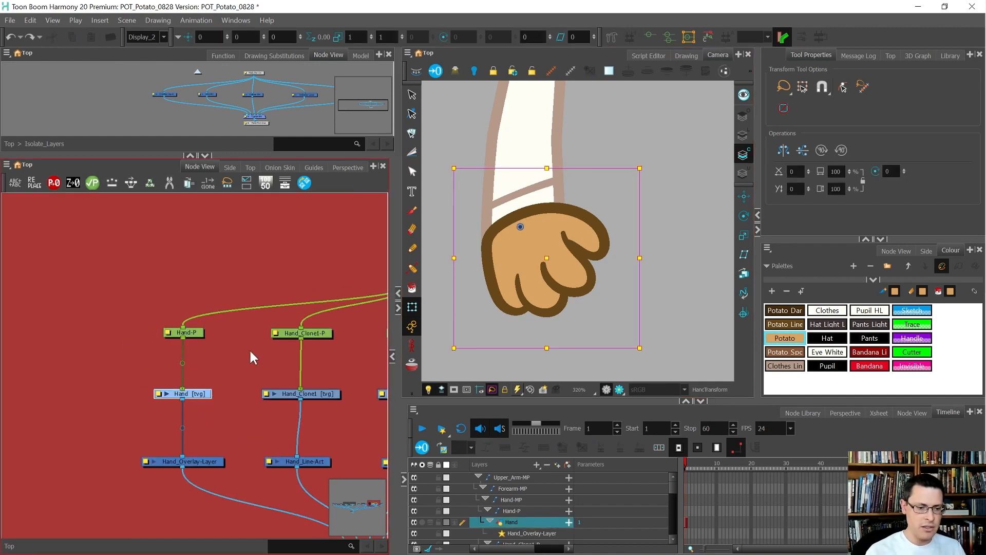
Copy the pivot of the Hand-P peg and paste it onto Hand-MP and the cloned hand pegs using CopyPastePivots
click(198, 332)
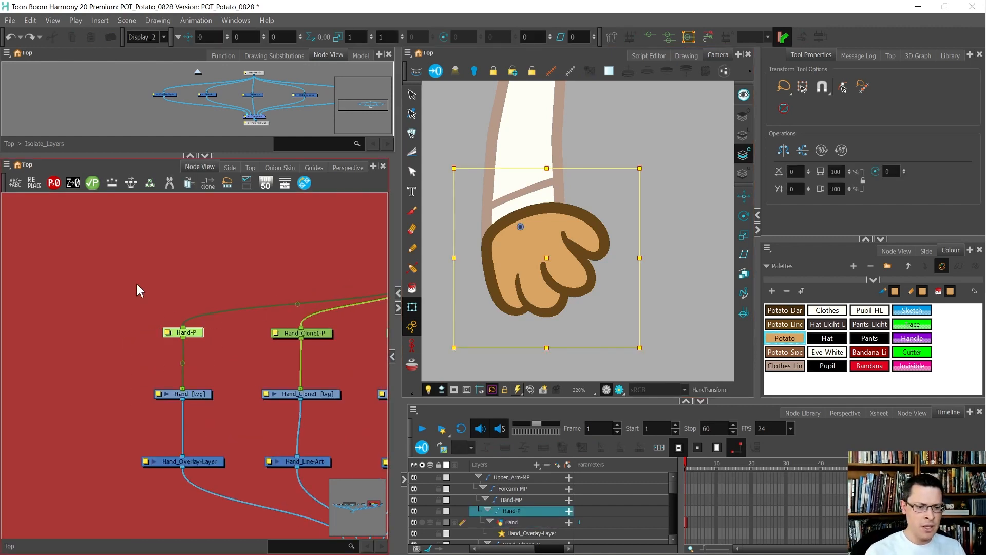
click(303, 184)
drag(471, 252, 139, 238)
click(117, 260)
scroll(106, 409, down, 4)
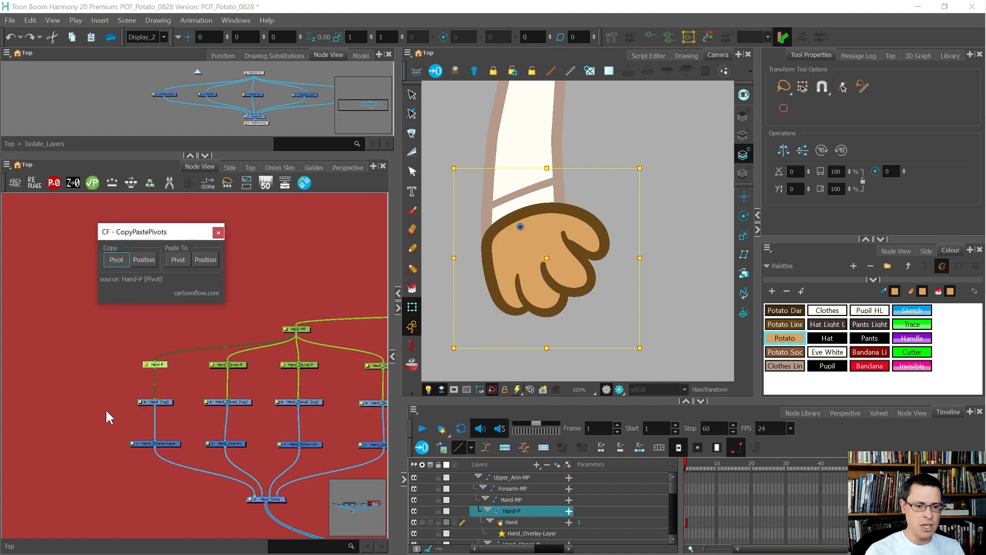
click(208, 379)
drag(208, 379, 142, 411)
click(174, 263)
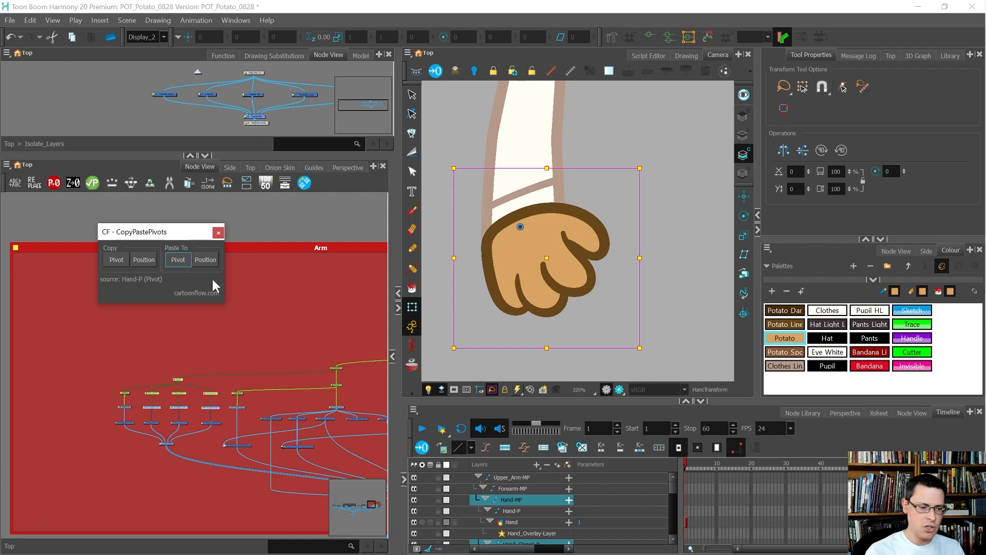
click(213, 233)
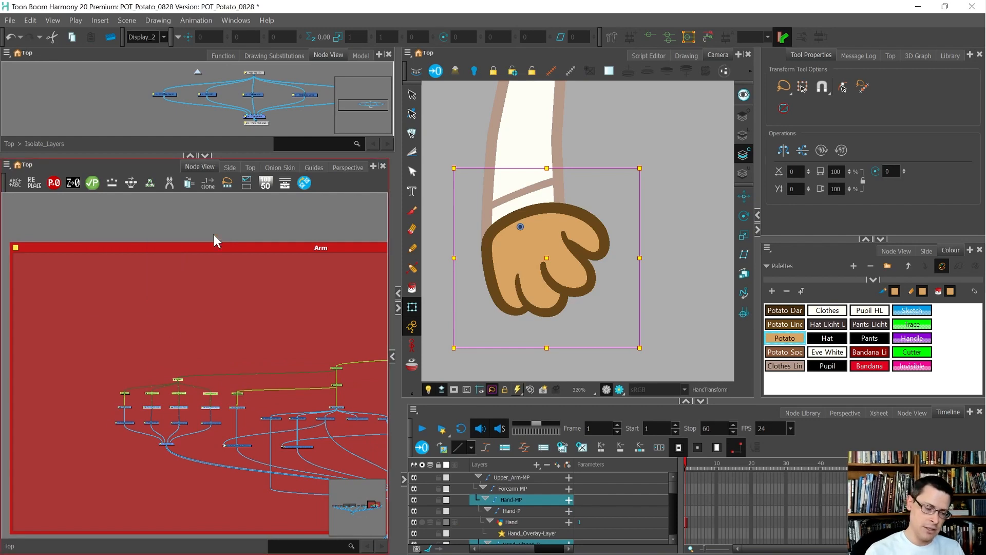
Compare the pivot values of the Hand-P and Hand_Clone1-P pegs in their layer properties
scroll(121, 417, up, 8)
double_click(117, 297)
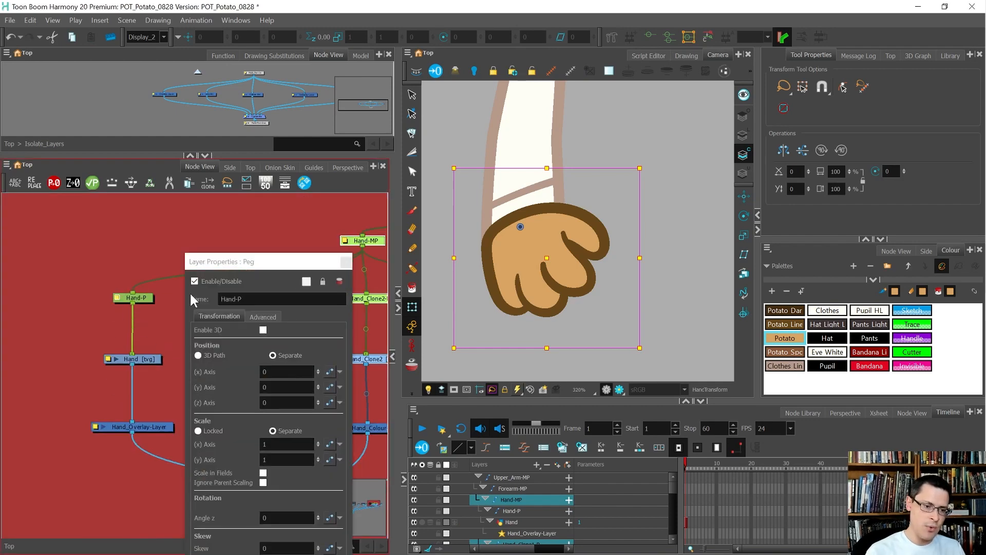
drag(220, 266, 508, 153)
double_click(224, 298)
drag(569, 148, 745, 144)
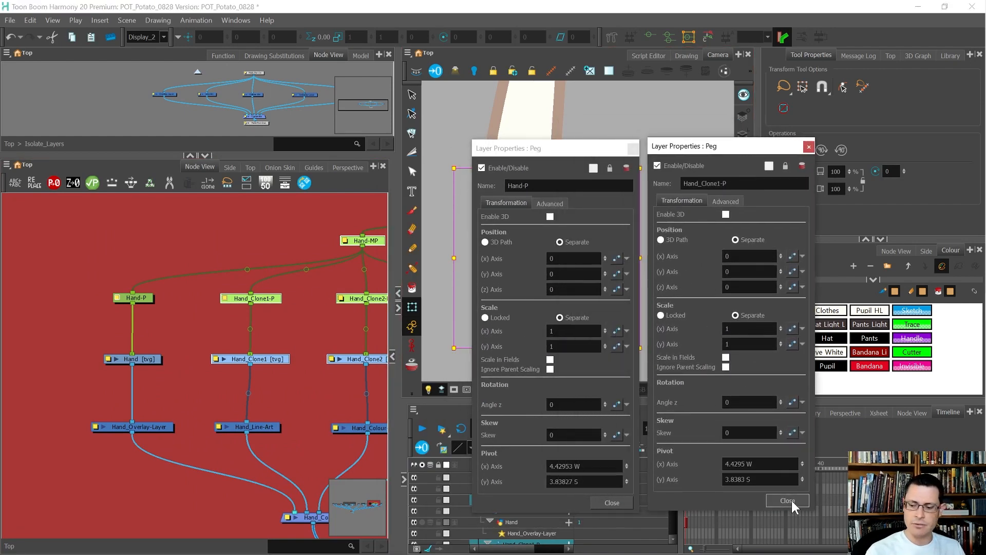
click(787, 501)
click(612, 502)
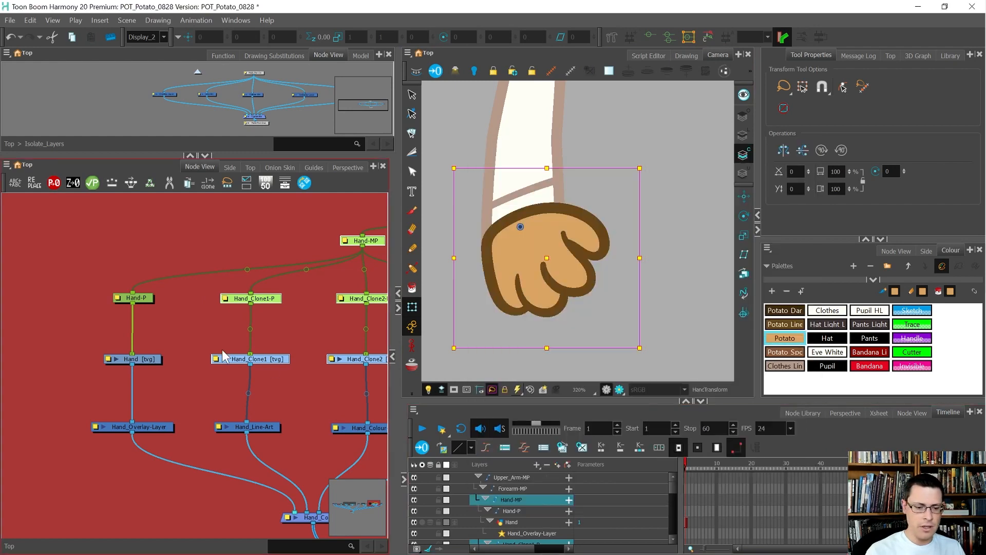
Select the Hand-MP peg above the four hand pegs to check its pivot in the Camera view
scroll(91, 357, down, 4)
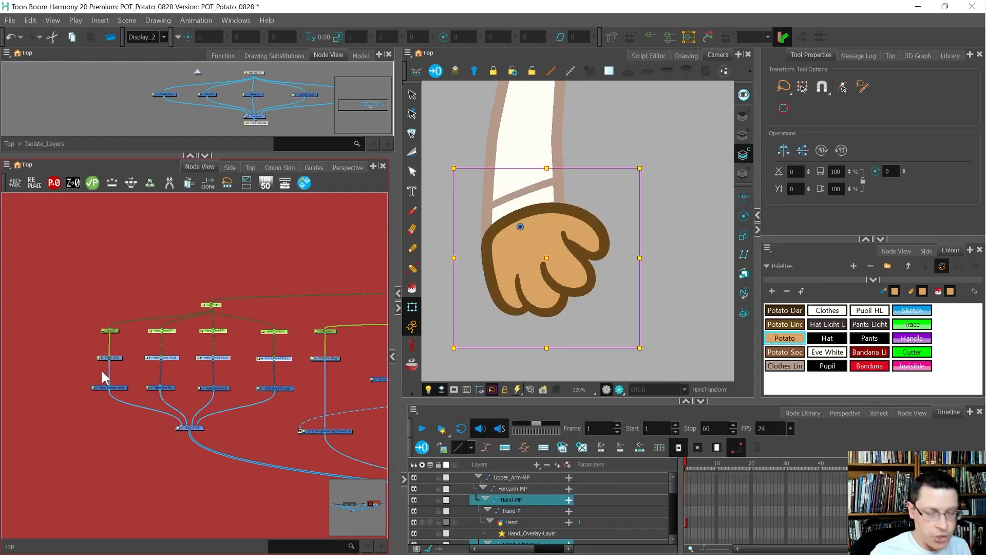
click(130, 352)
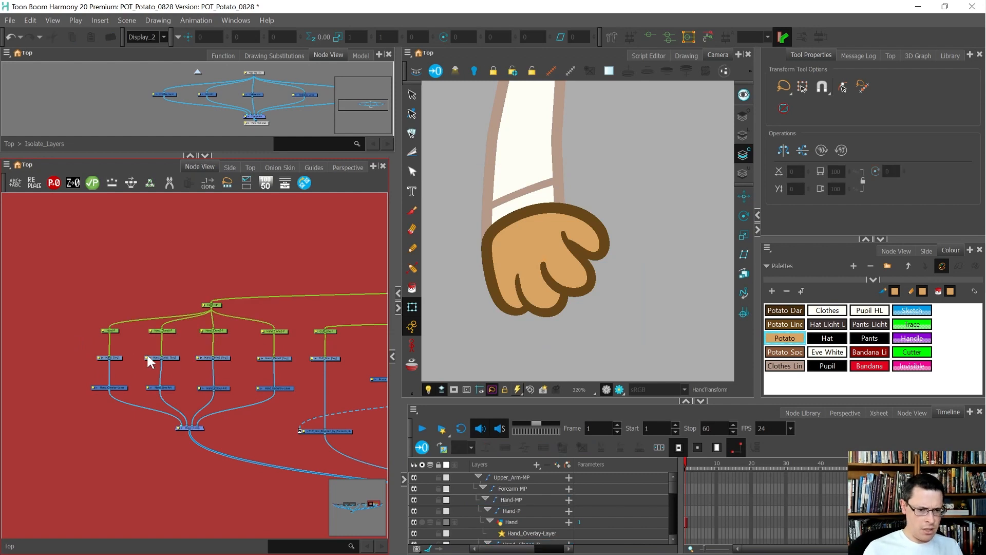
drag(168, 283, 214, 293)
scroll(186, 316, up, 1)
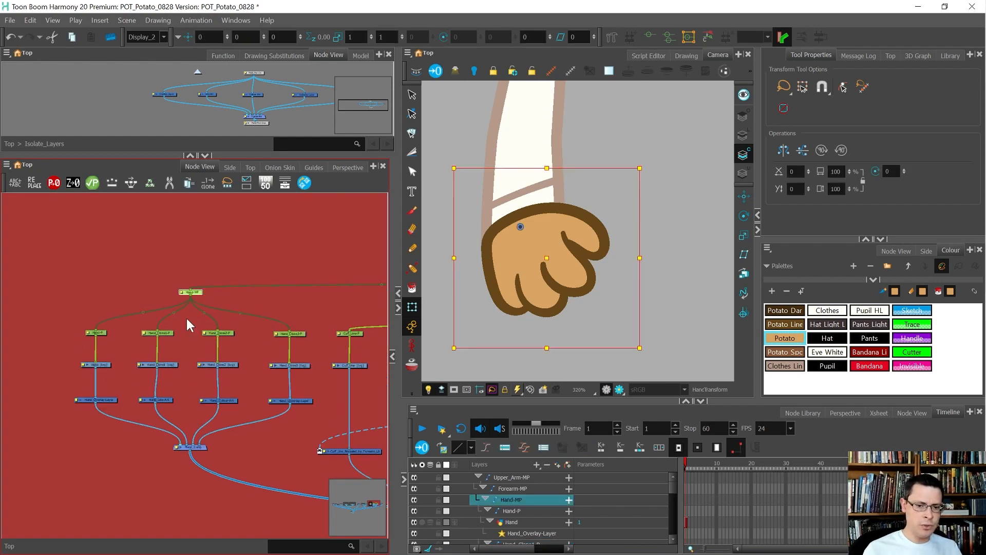
scroll(138, 329, up, 1)
Try rotating the Overlay finger through Hand-P by about 37 degrees around a temporary pivot at the finger's base
click(94, 329)
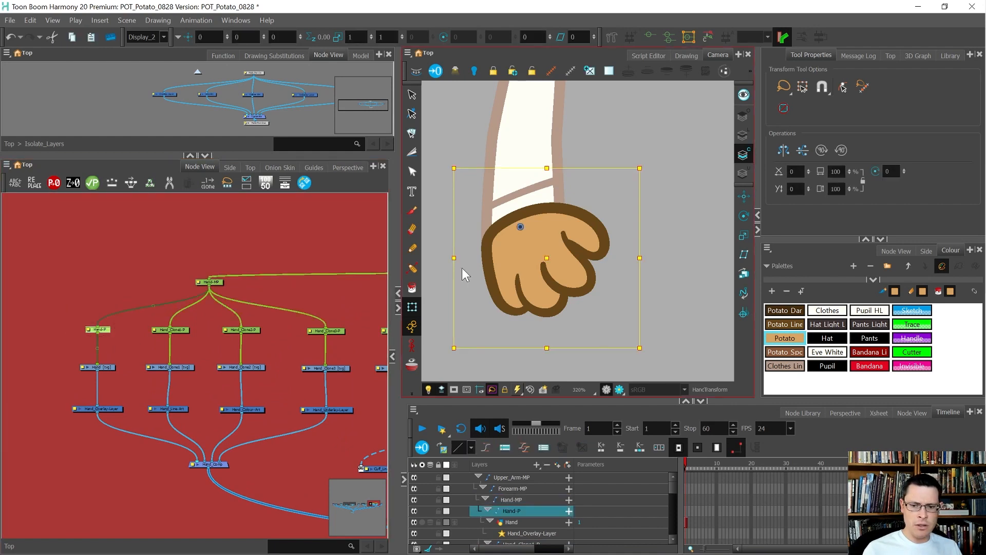
mouse_move(599, 300)
mouse_down()
mouse_move(631, 288)
mouse_move(610, 296)
mouse_up()
key(ctrl+z)
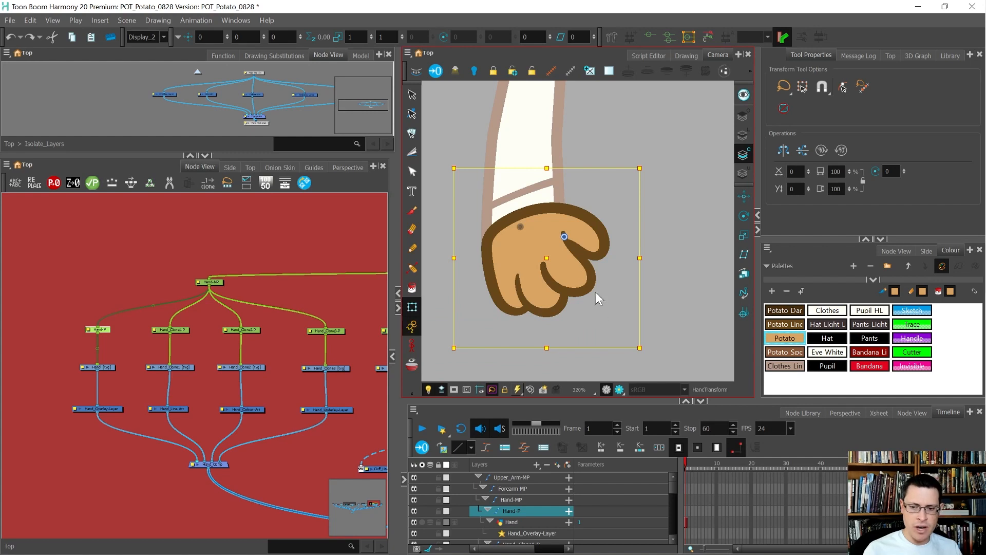
scroll(569, 243, up, 1)
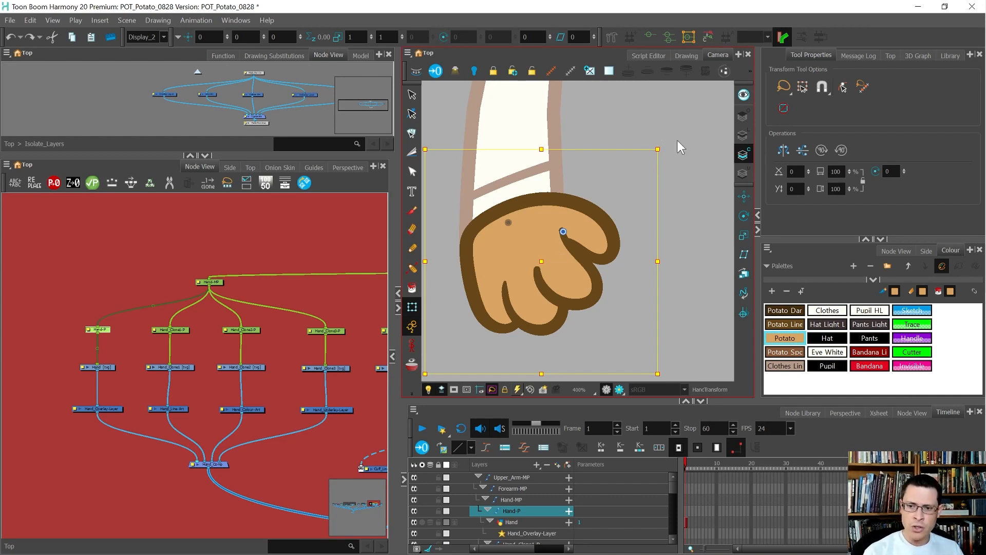
drag(673, 142, 698, 166)
drag(679, 124, 713, 222)
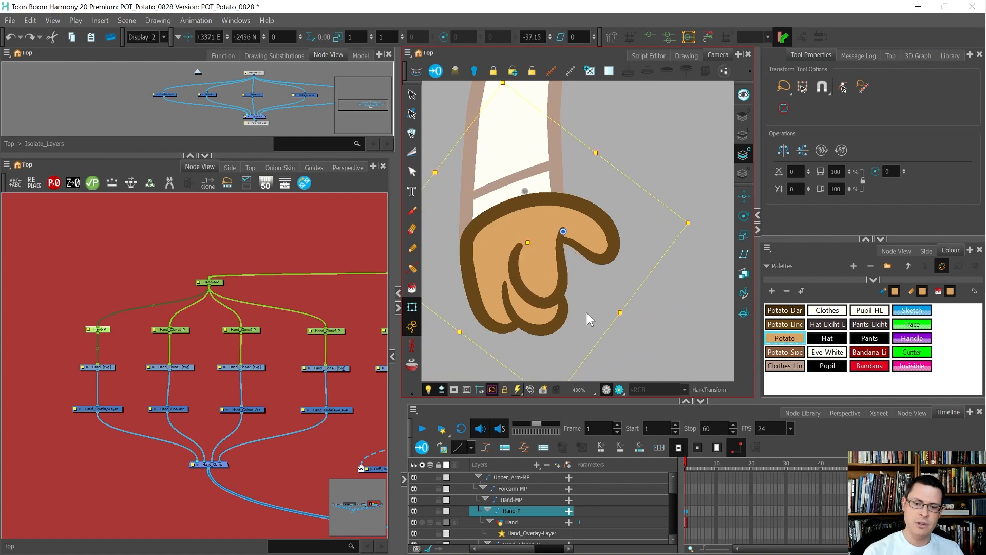
Try rotating the Line Art fingers and the Underlay thumb separately in the Camera view
click(574, 310)
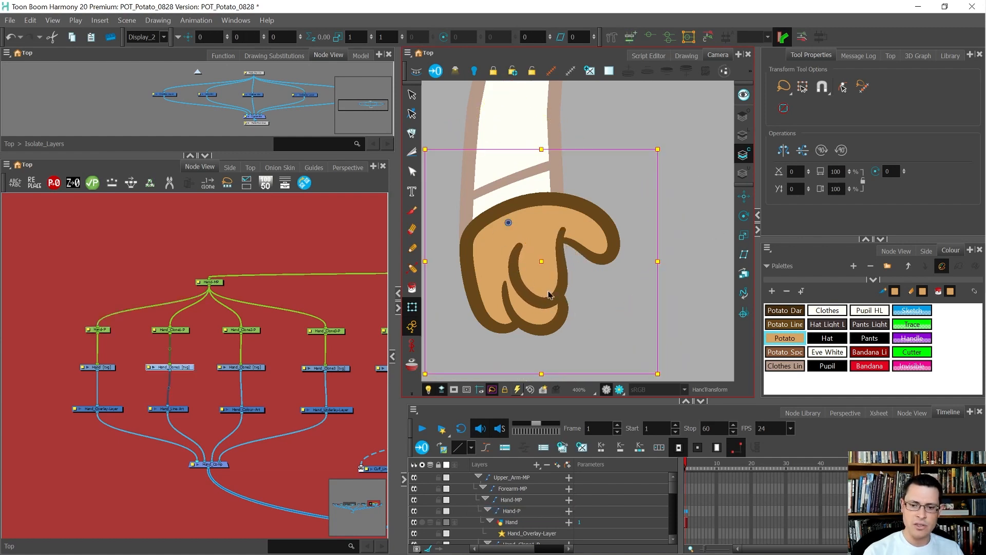
drag(577, 308, 565, 322)
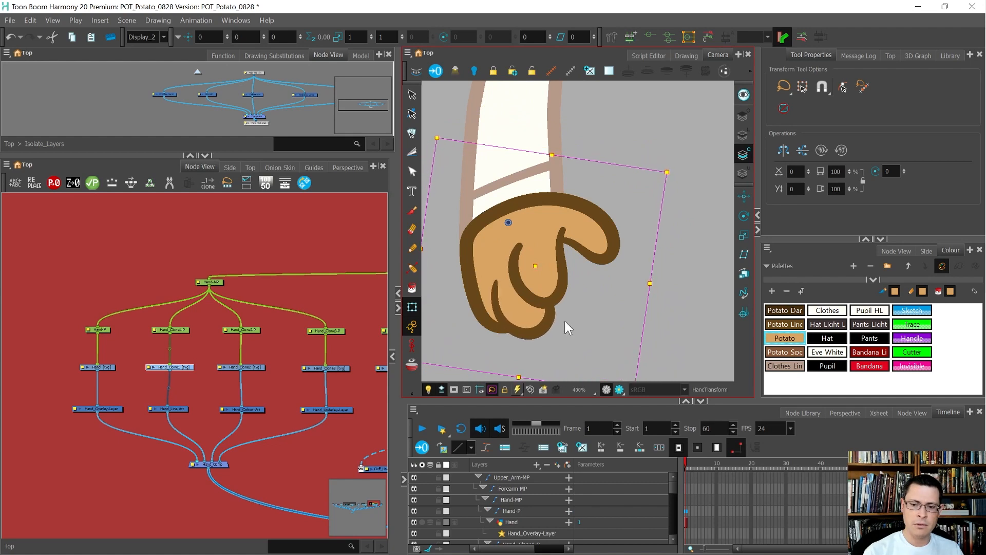
click(587, 236)
drag(587, 289, 609, 282)
scroll(609, 282, down, 3)
scroll(95, 413, down, 2)
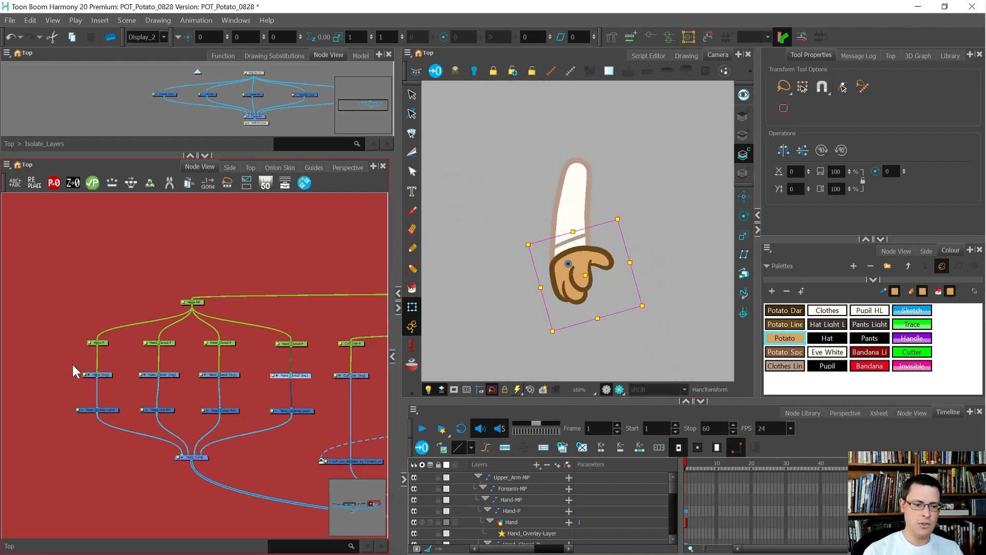
Select Hand-MP and the four hand pegs together and reset the hand's test pose
click(67, 357)
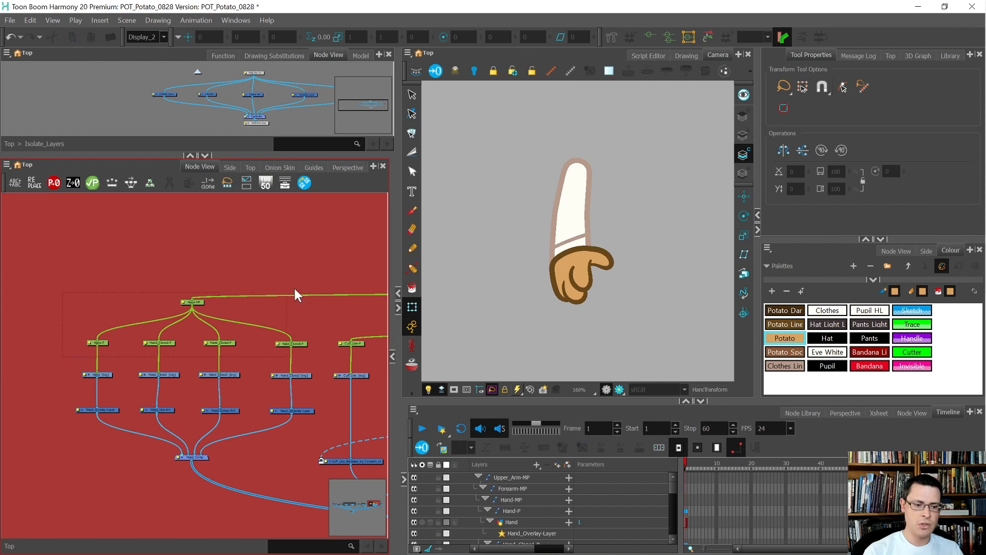
drag(286, 292, 288, 290)
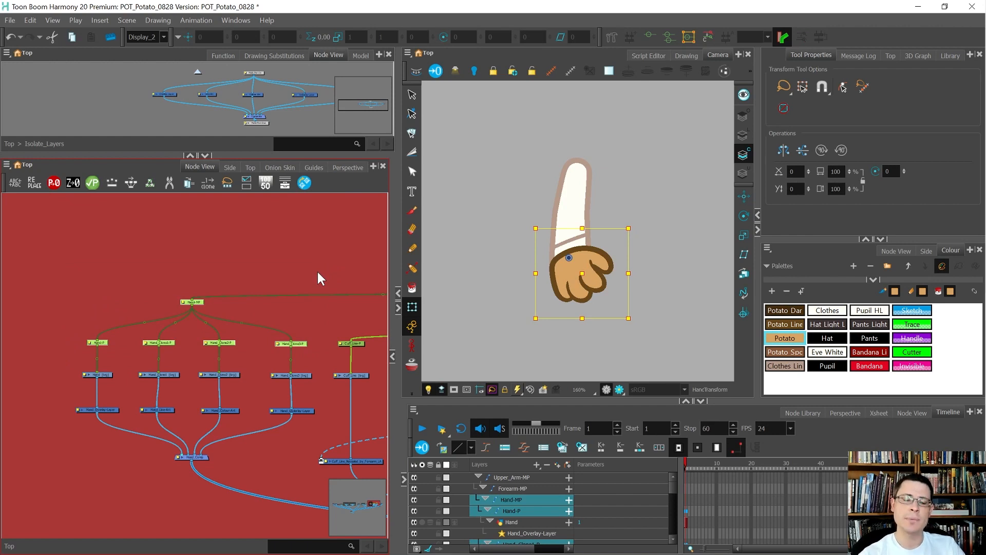
click(315, 349)
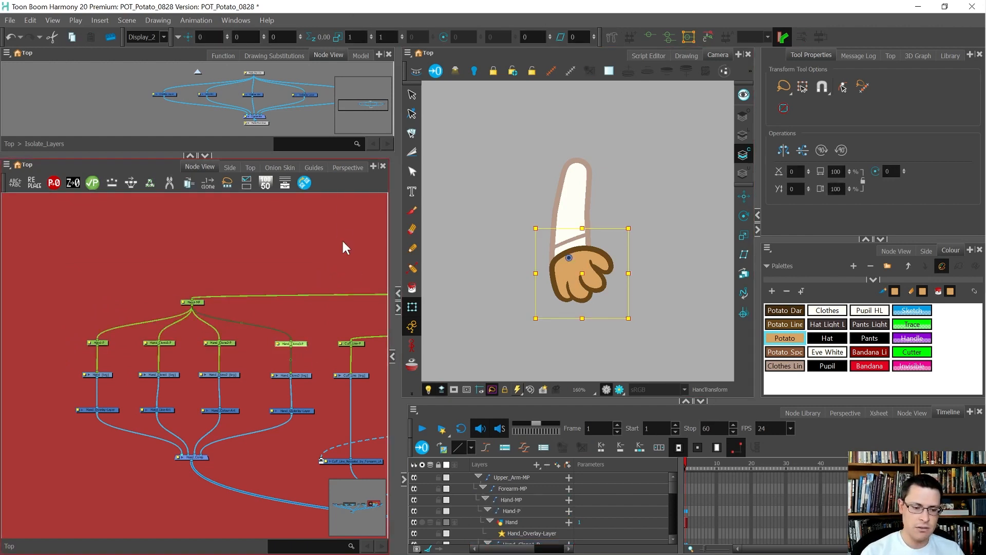
drag(316, 357, 76, 272)
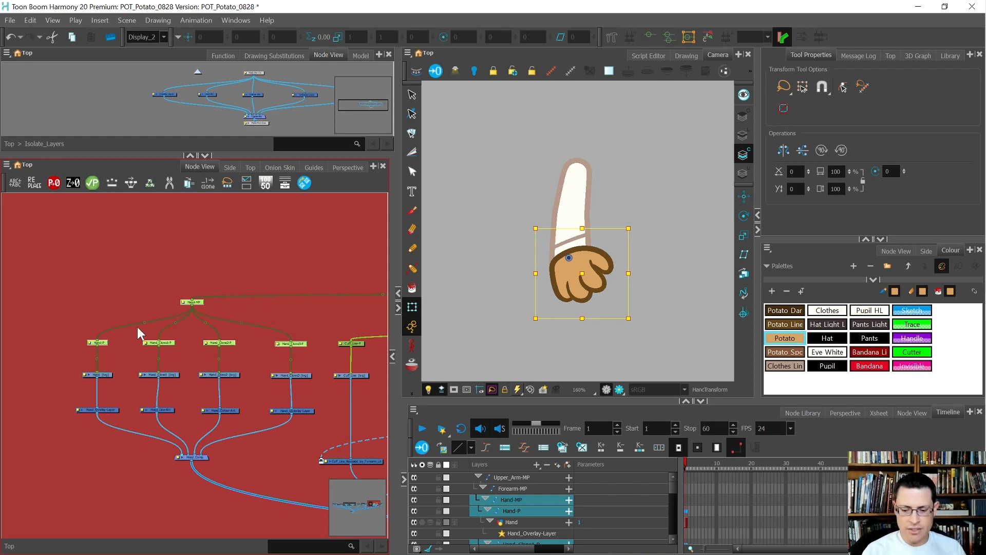
Check the hand pose and angle labels on the Potato_Expressions_0828 reference image for naming the Hand drawing
click(686, 520)
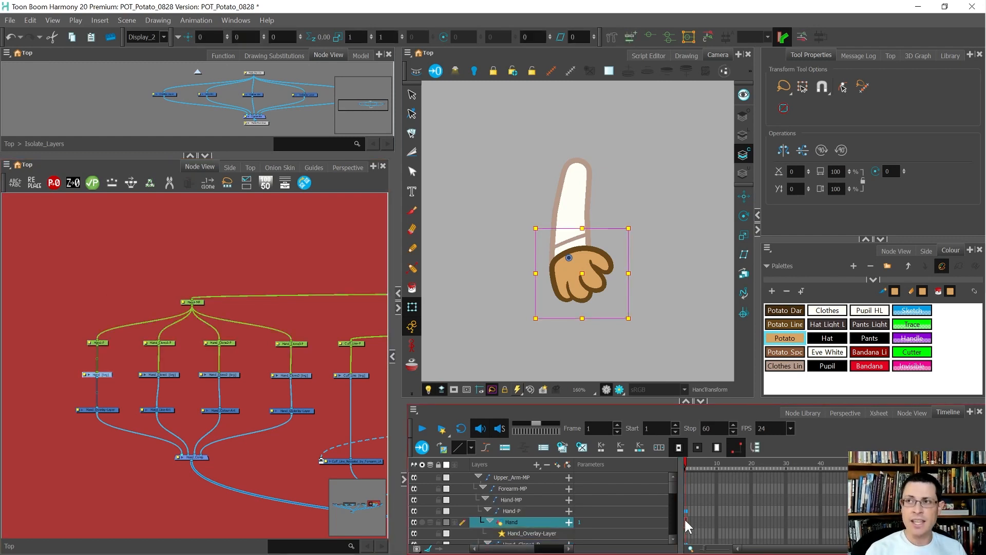
key(alt+Tab)
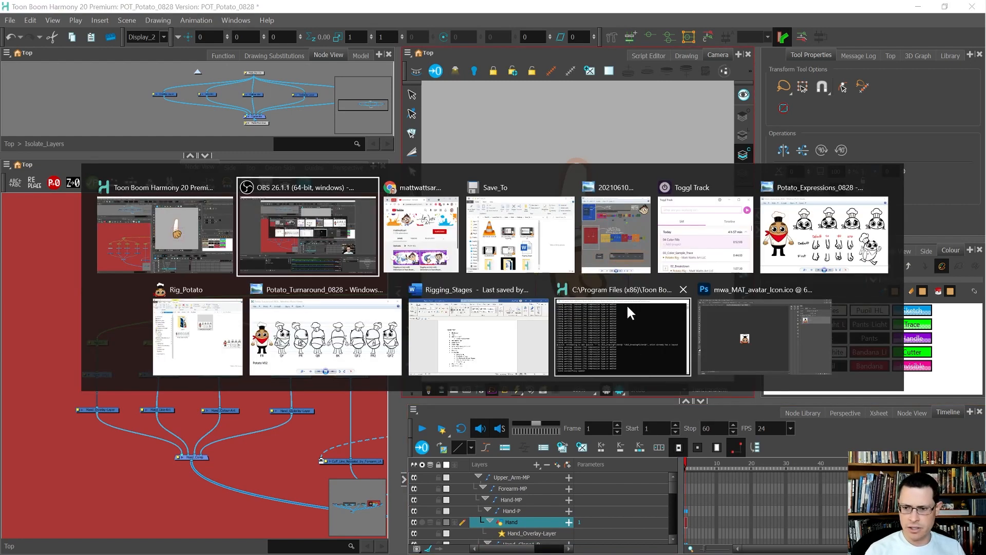
click(822, 237)
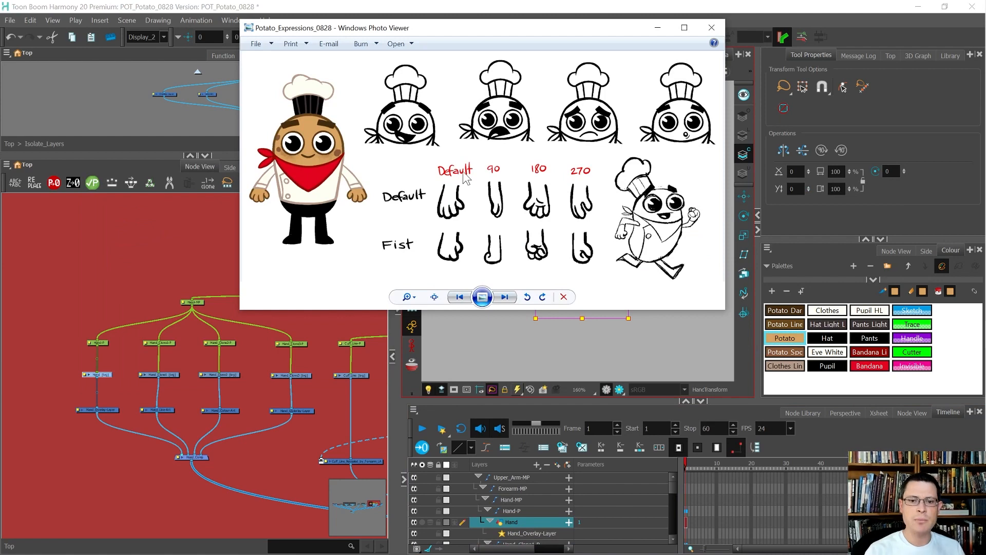
click(190, 242)
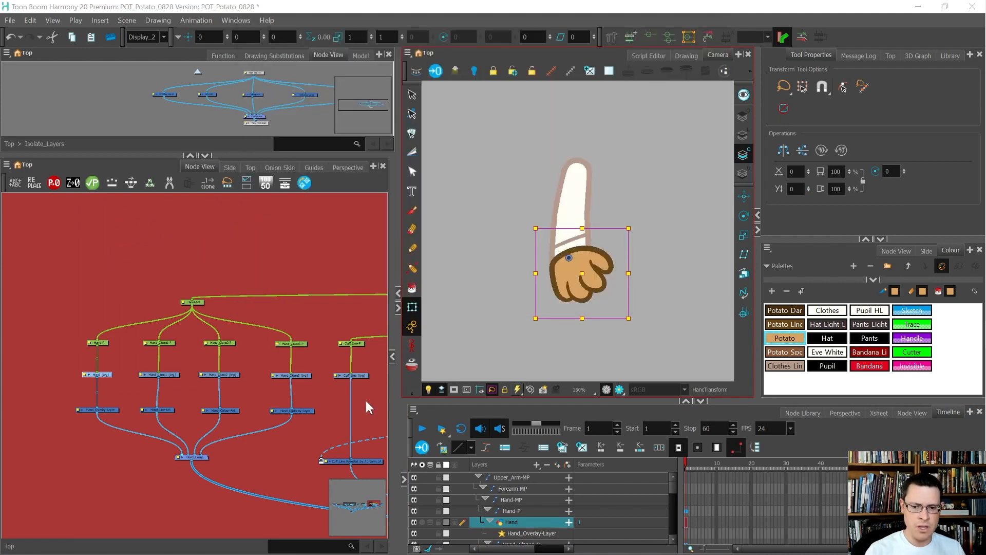
Rename the Hand layer's drawing at frame 1 as Default_000
double_click(686, 522)
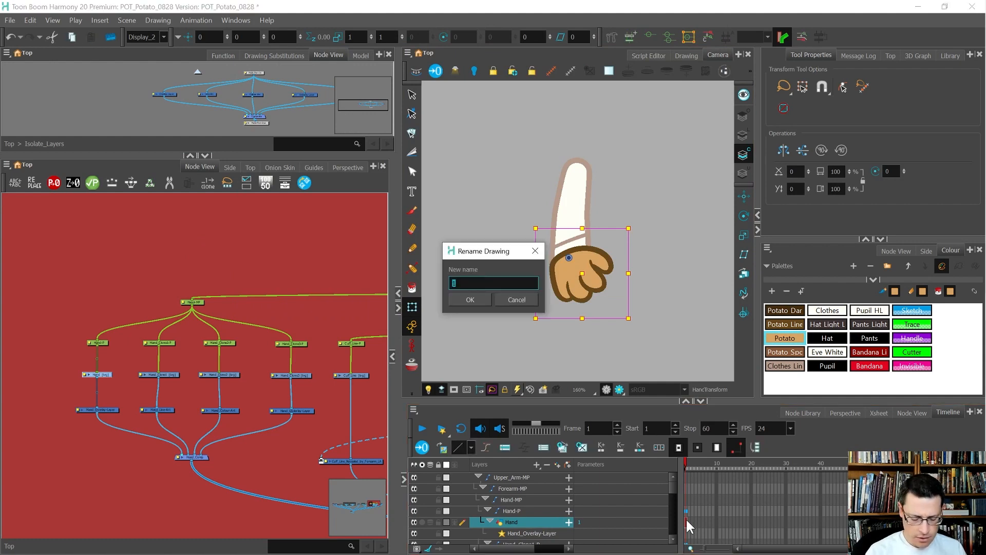
text(dET)
key(BackSpace)
key(BackSpace)
text(efault_000)
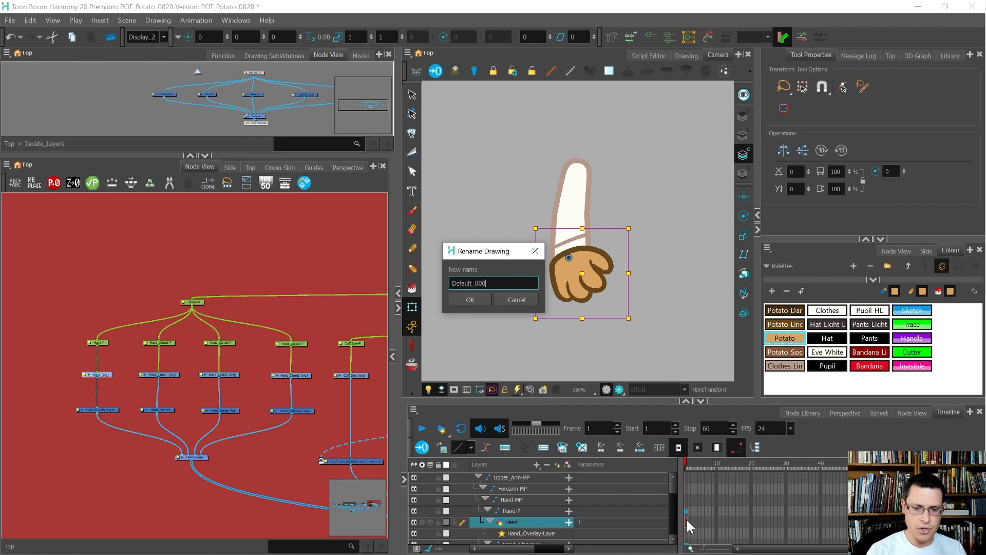
key(Return)
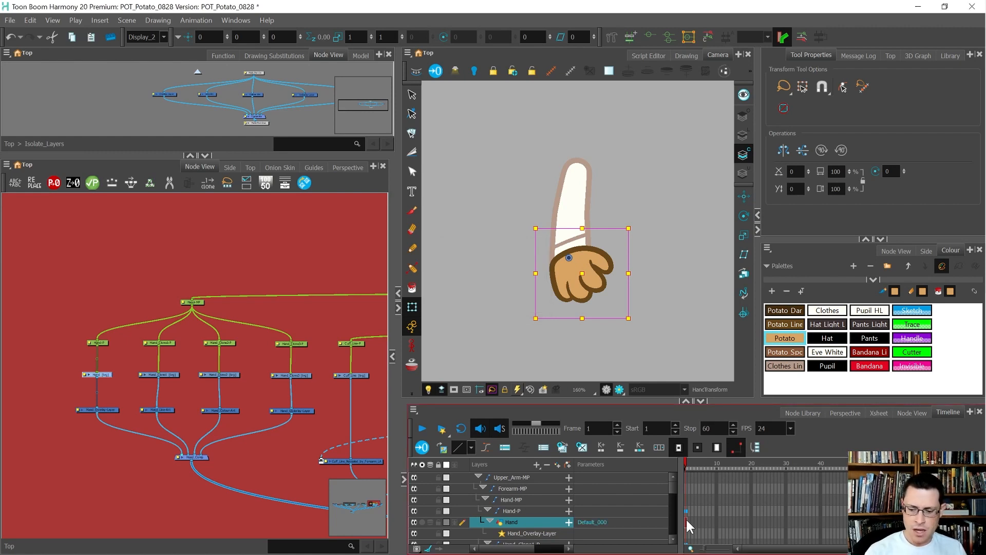
Extend the Hand drawing's name to Default_000_Separated and duplicate the drawing at frame 1
key(ctrl+r)
key(End)
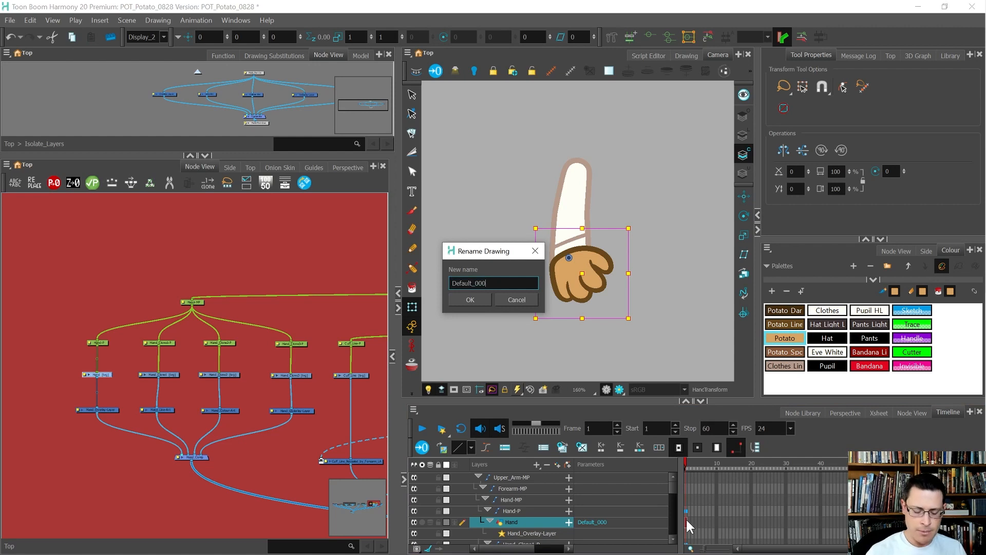
text(_Separted)
key(Return)
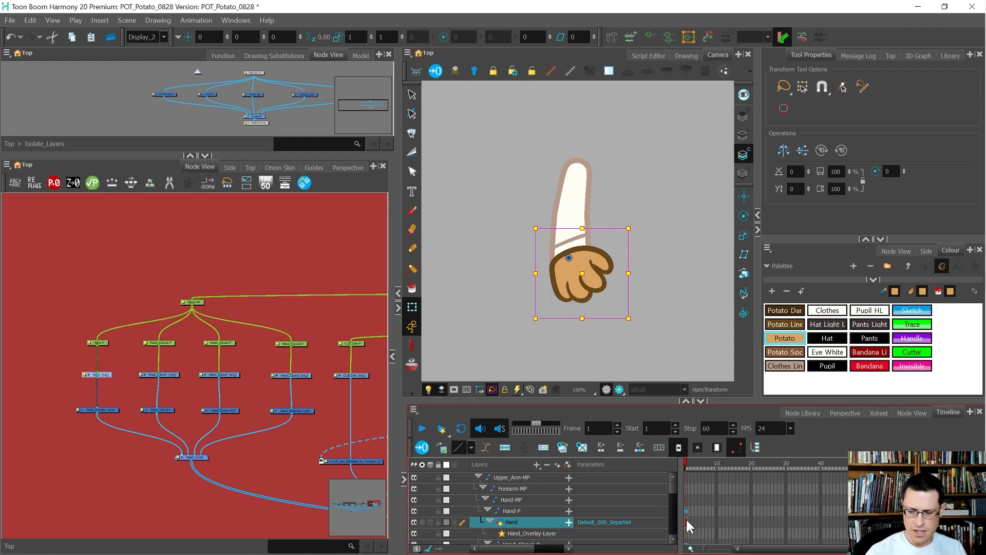
key(ctrl+r)
key(End)
click(470, 300)
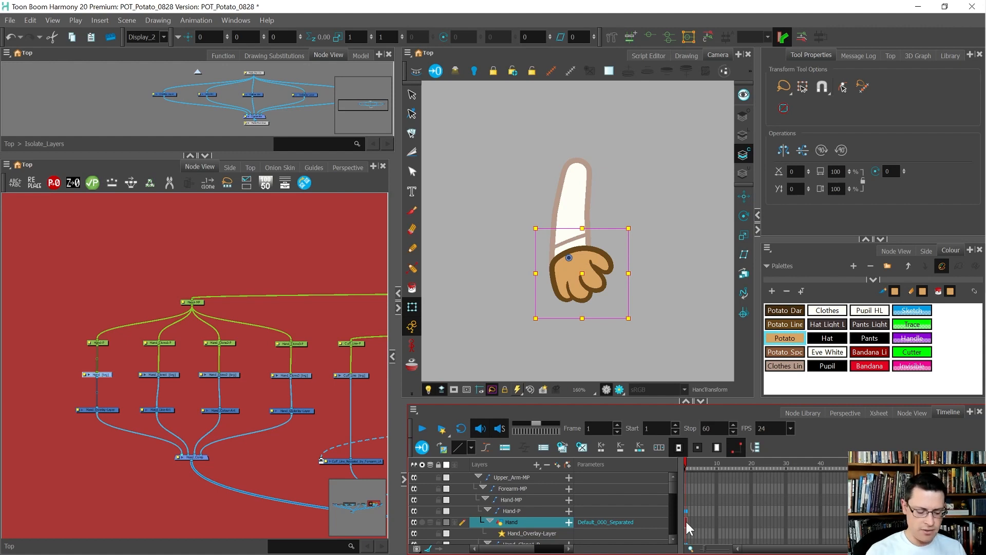
key(alt+shift+d)
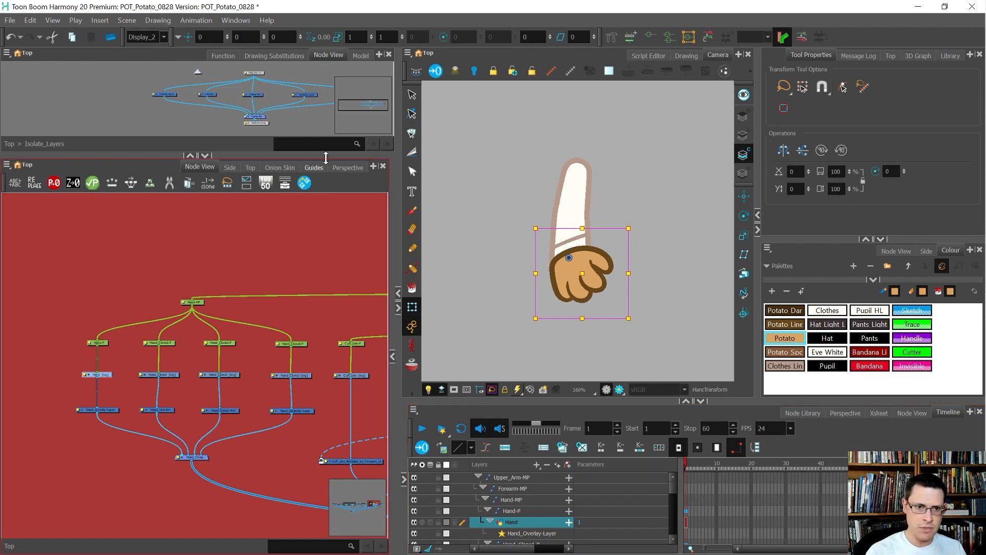
Show the Hand drawing substitutions in an enlarged upper view and open the hand artwork in the Drawing view
click(290, 58)
drag(247, 158, 248, 229)
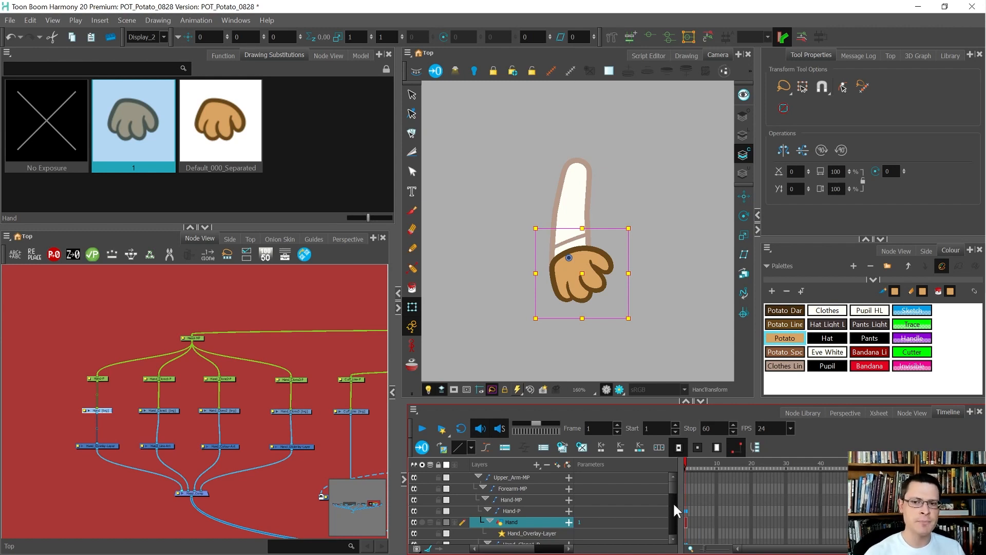
click(686, 55)
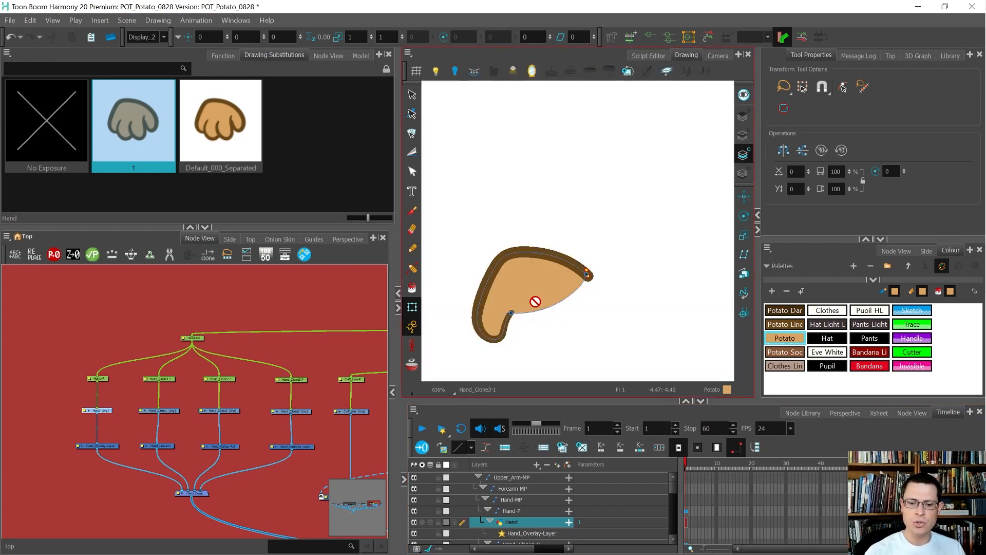
Delete the potato-coloured fills from the Colour Art and Underlay layers of the hand drawing
key(alt+s)
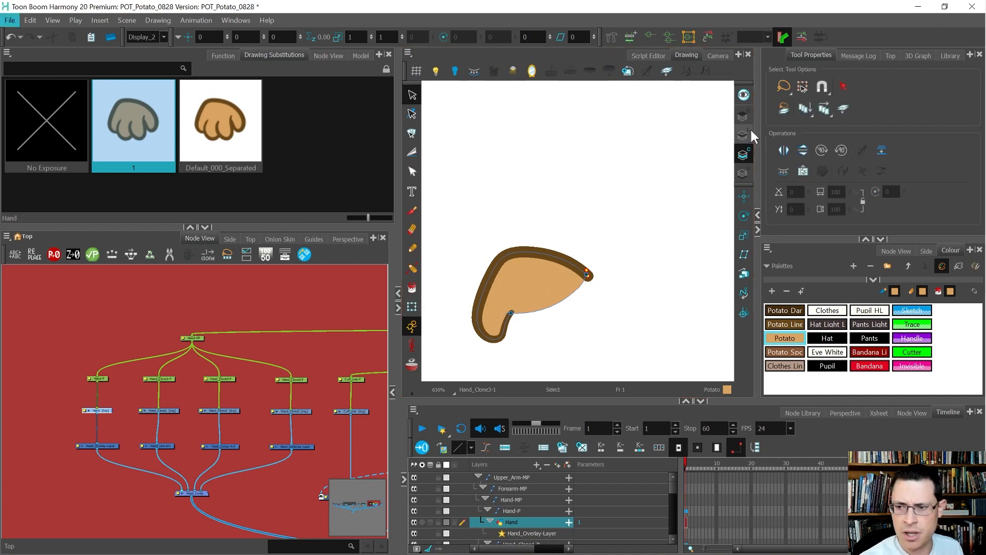
key(ctrl+a)
key(Delete)
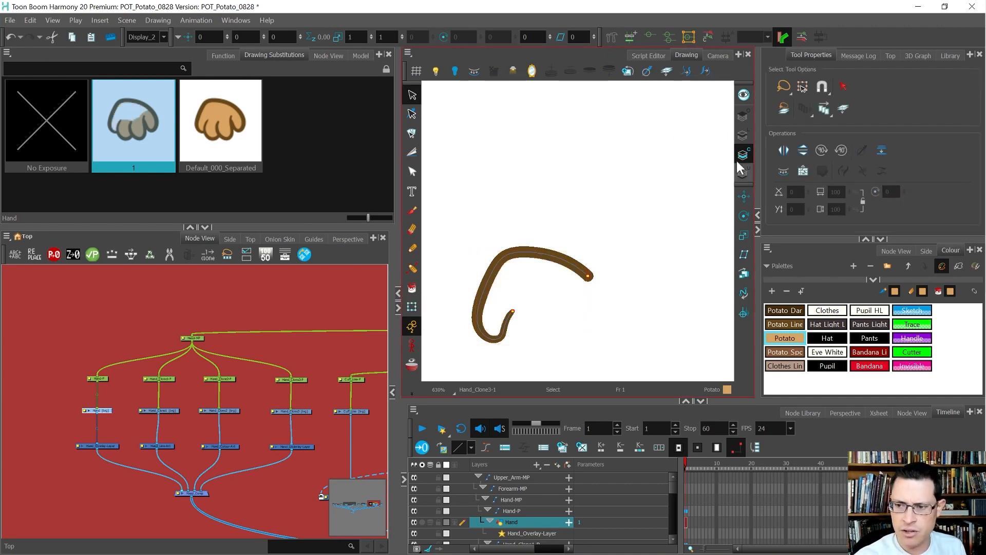
click(743, 174)
key(ctrl+a)
key(Delete)
Delete the potato-coloured finger fills from the Line Art and Overlay layers of the hand drawing
click(743, 136)
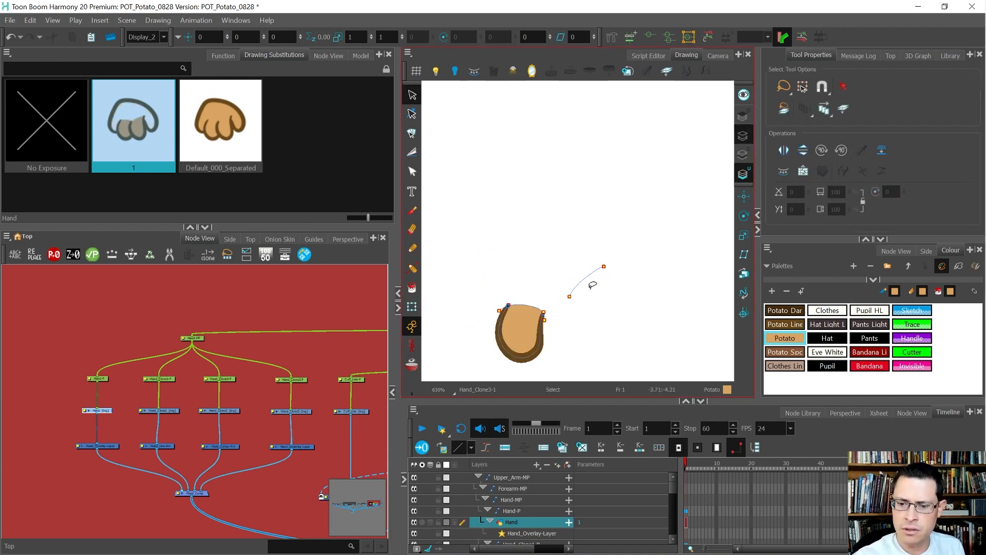
click(525, 316)
key(Delete)
click(743, 117)
click(557, 326)
key(Delete)
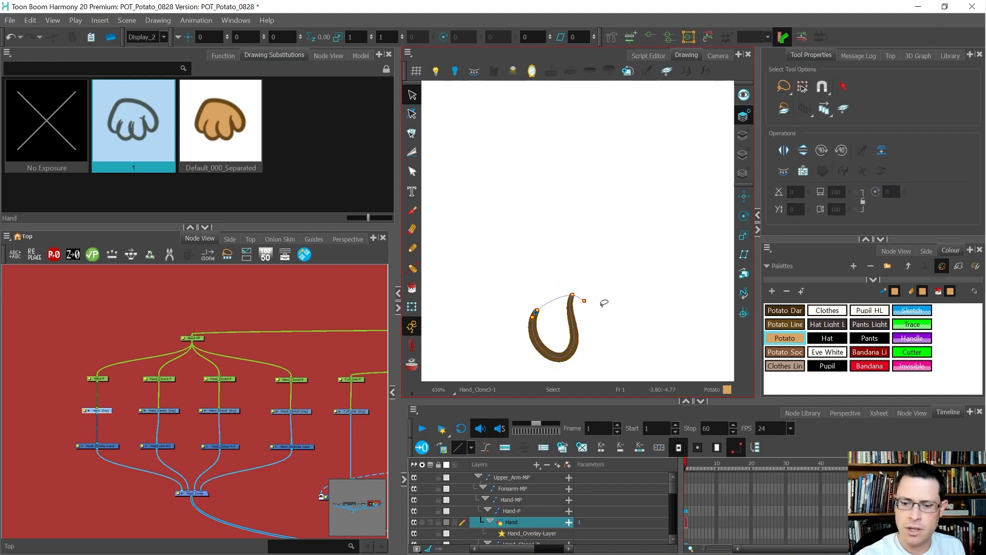
Move the finger outline from the Overlay layer to the Line Art layer
click(578, 305)
key(Delete)
click(744, 138)
key(ctrl+v)
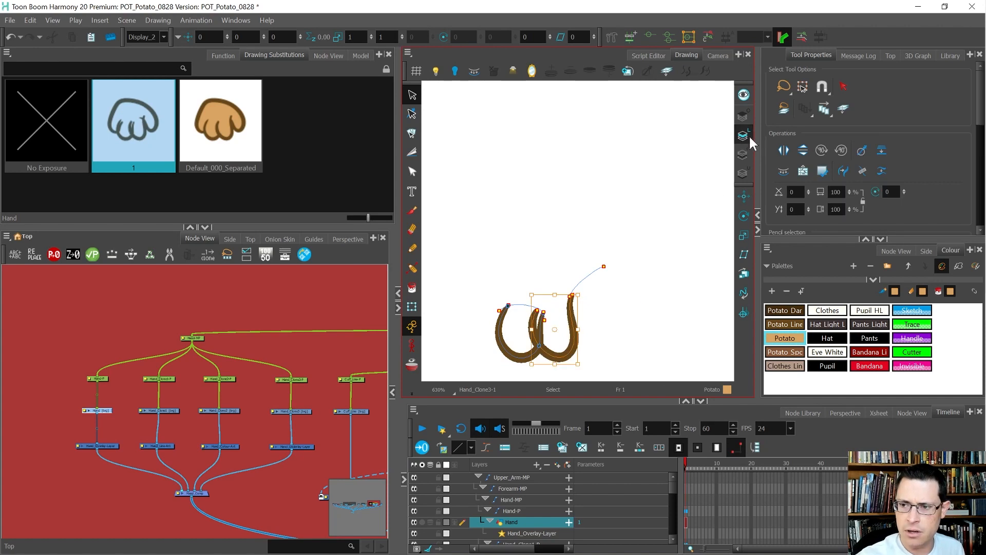
Move the palm outline from the Colour Art layer to the Line Art layer
click(635, 307)
click(745, 155)
mouse_move(603, 306)
mouse_down()
mouse_move(566, 213)
mouse_move(524, 355)
mouse_up()
key(ctrl+x)
click(743, 137)
key(ctrl+v)
Move the remaining hand outline from the Underlay layer to the Line Art layer
click(744, 174)
mouse_move(658, 301)
mouse_down()
mouse_move(544, 292)
mouse_move(614, 350)
mouse_up()
key(ctrl+x)
click(743, 136)
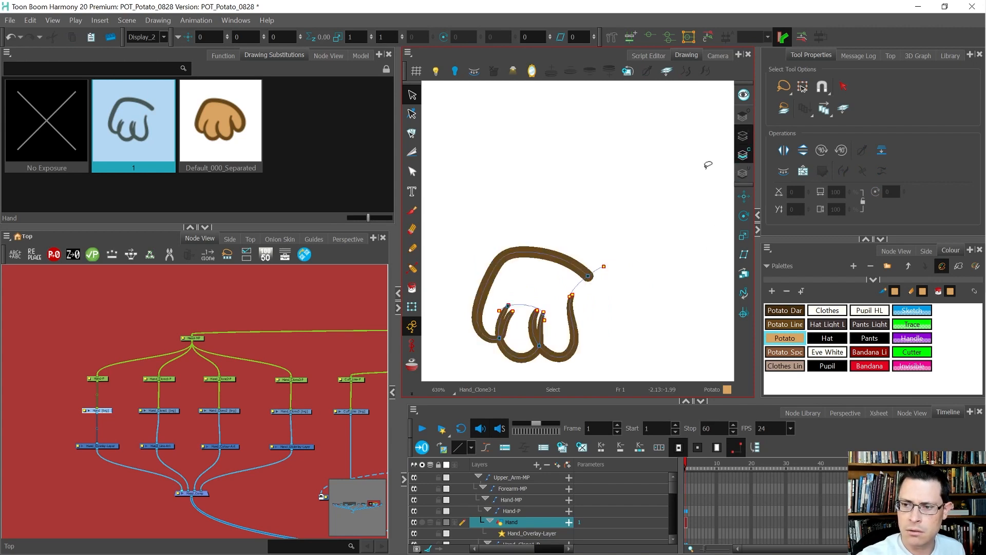
key(ctrl+v)
key(alt+t)
mouse_move(619, 316)
mouse_down()
mouse_move(556, 335)
mouse_move(569, 313)
mouse_up()
key(ctrl+z)
key(alt+s)
Delete the thin invisible closing strokes around the fingers from the Line Art layer
scroll(551, 280, up, 4)
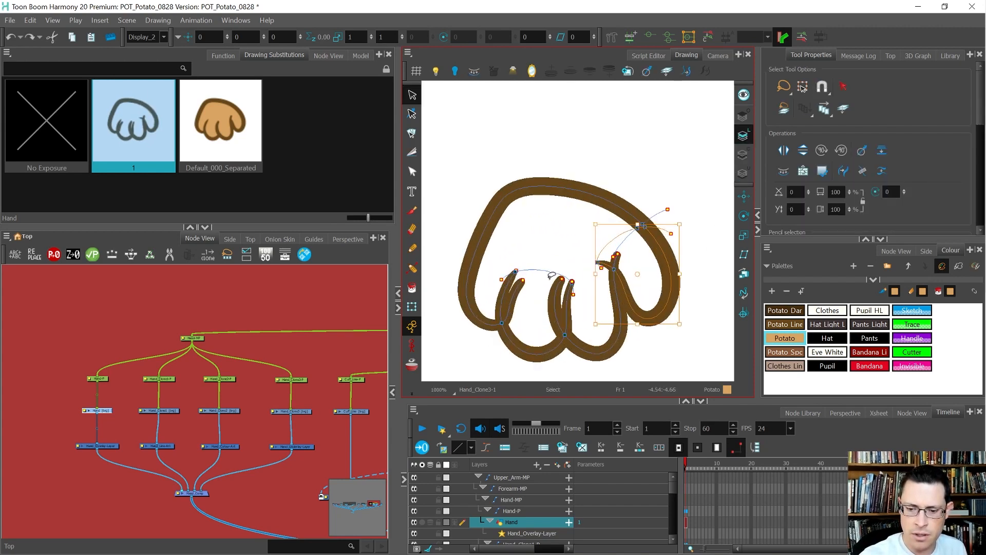
click(645, 222)
key(Delete)
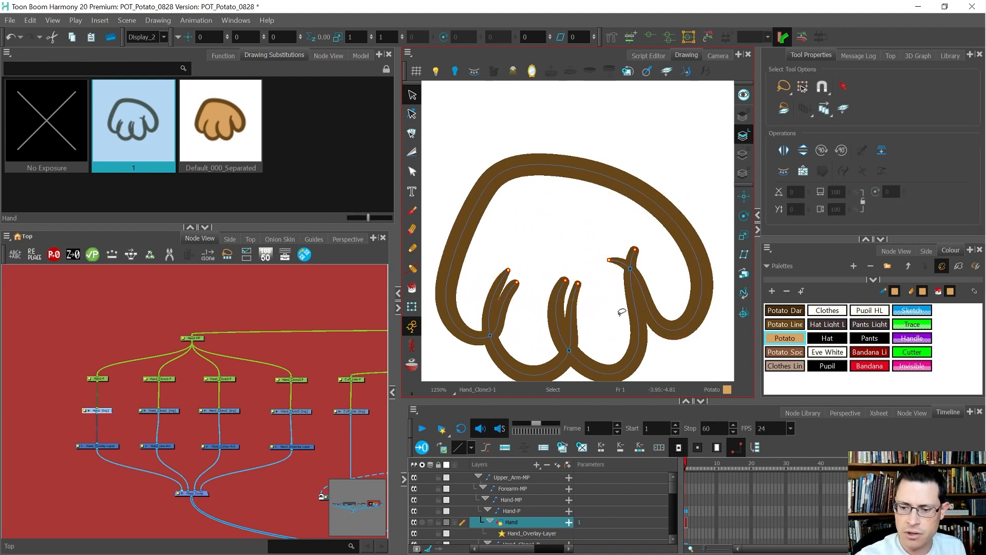
Trim off the surplus overlapping outline ends between the fingers with the Cutter tool
drag(605, 321, 599, 280)
key(alt+t)
click(863, 88)
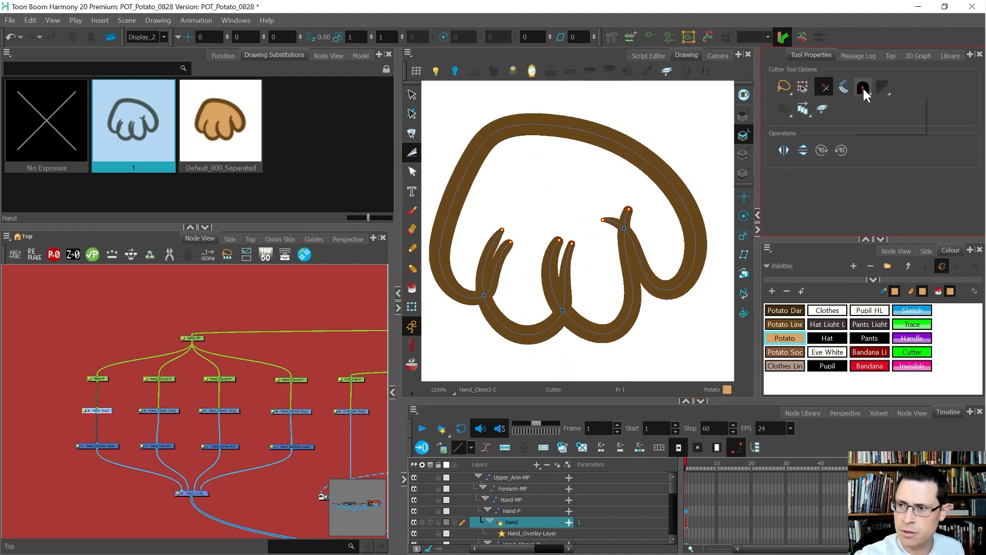
click(876, 127)
drag(501, 242, 580, 250)
mouse_move(620, 207)
mouse_down()
mouse_move(610, 242)
mouse_move(571, 237)
mouse_move(578, 251)
mouse_move(520, 257)
mouse_move(529, 264)
mouse_up()
key(alt+s)
key(Delete)
key(Delete)
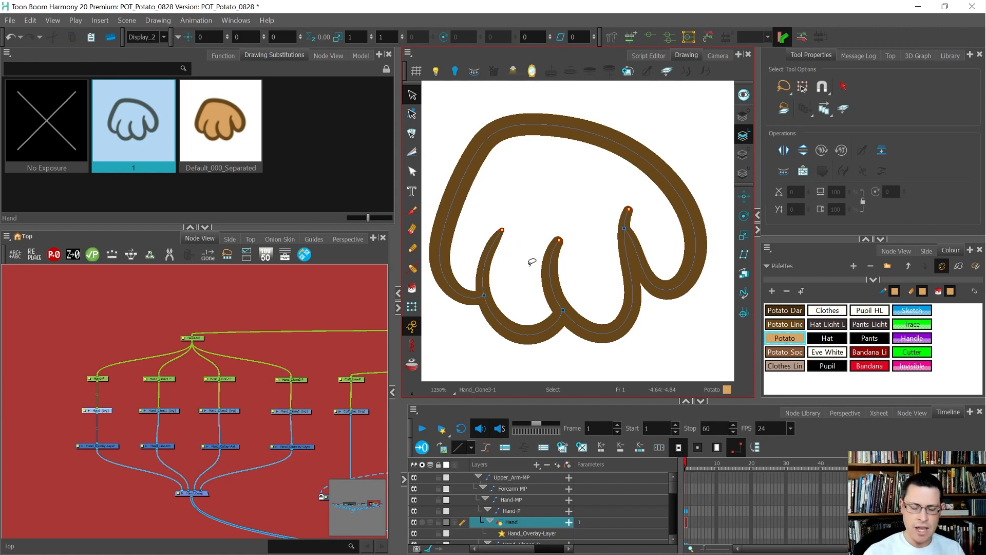
Fill the hand outline with the Potato colour and move the fill from the Line Art layer to the Colour Art layer
key(alt+i)
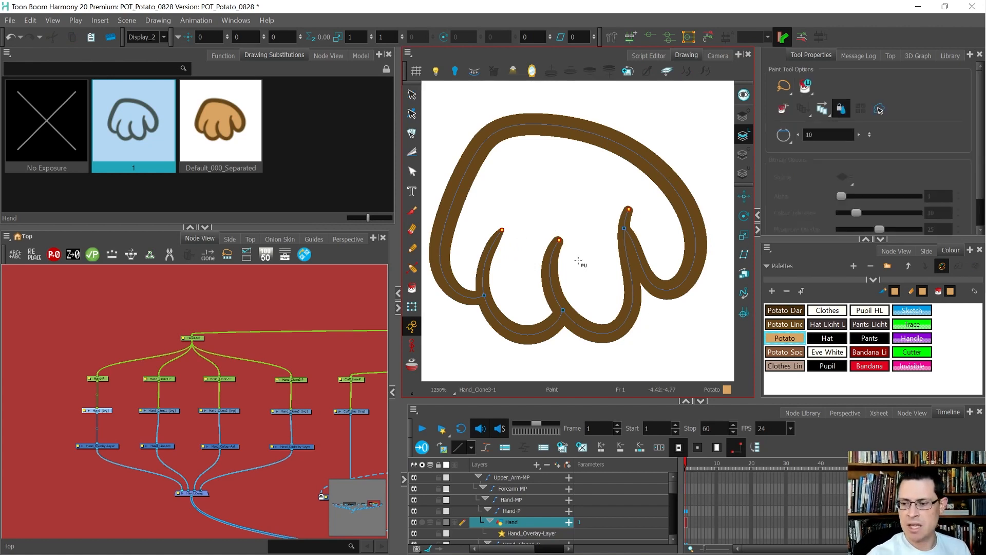
click(576, 229)
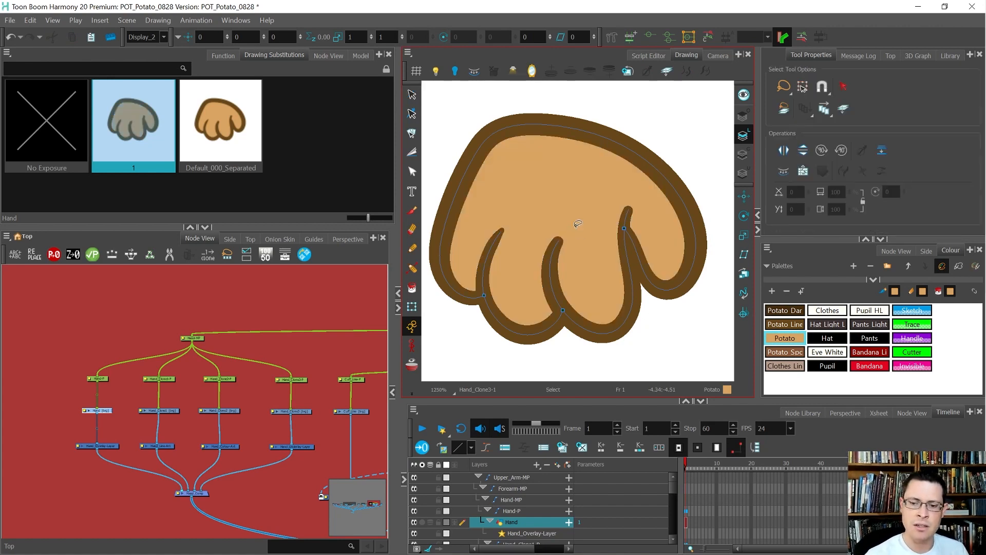
key(alt+s)
click(576, 229)
key(Delete)
click(744, 154)
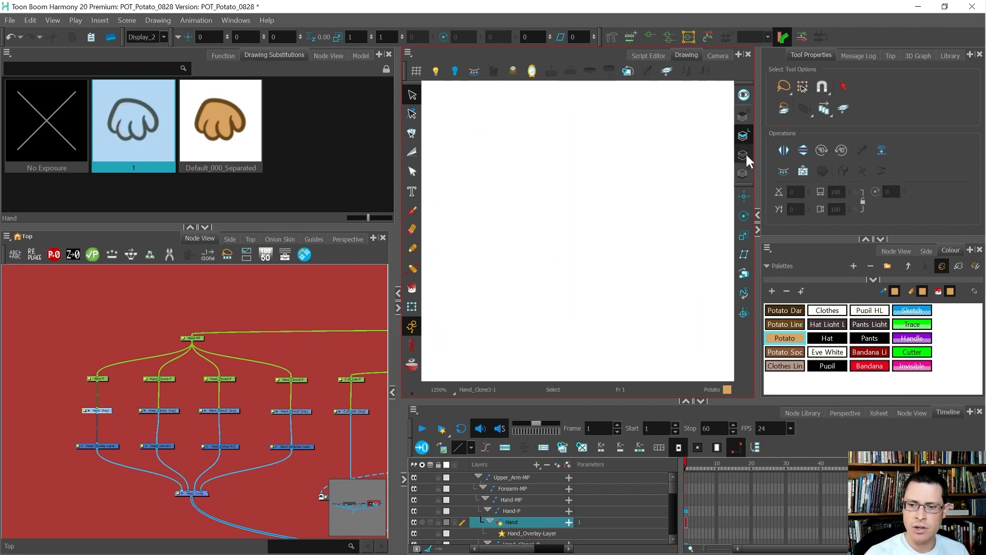
key(ctrl+v)
click(670, 95)
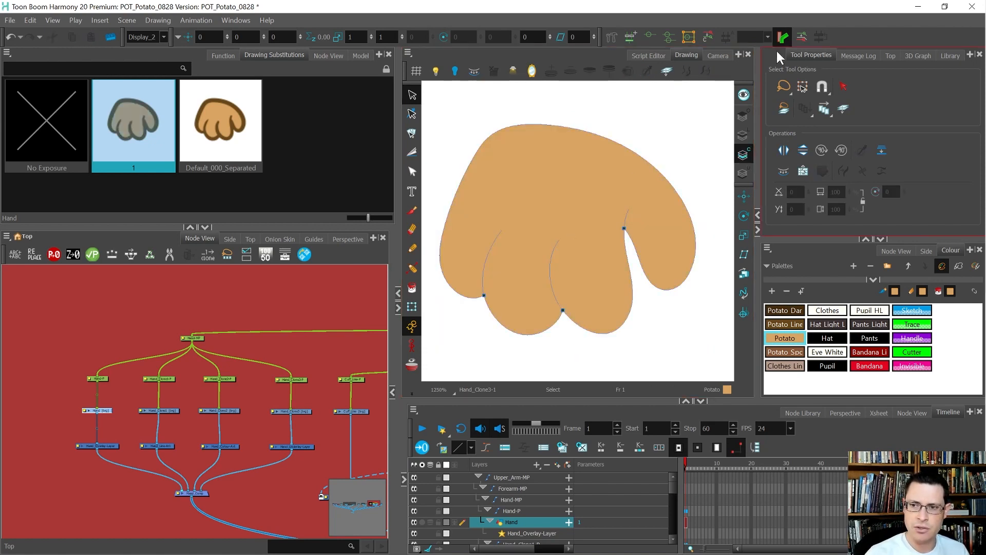
Show the reworked hand up close in the Camera view with the Transform tool active
click(718, 55)
key(shift+t)
scroll(596, 272, up, 2)
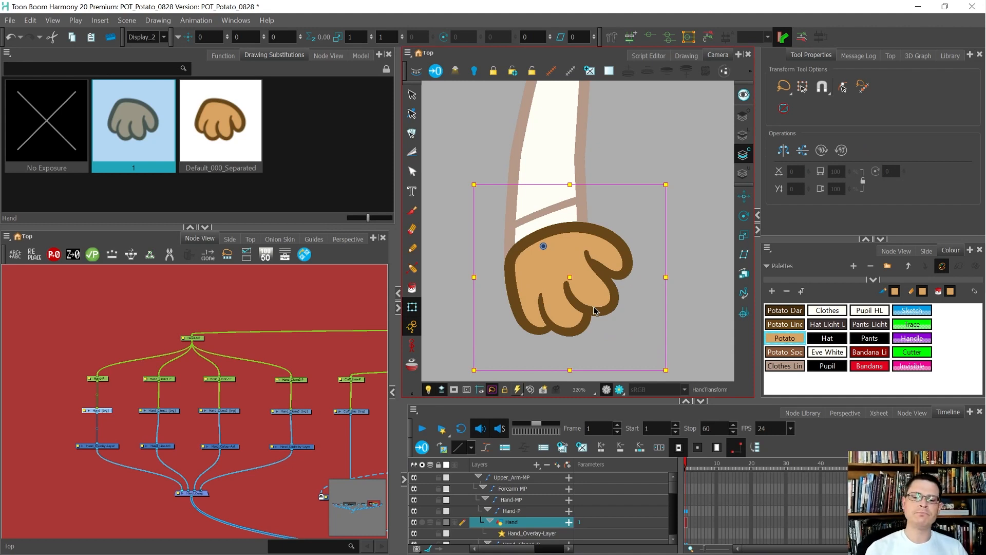
Try moving the hand's colour fill away and rotating its line art separately, undoing each change
click(615, 334)
click(585, 286)
drag(584, 286, 660, 273)
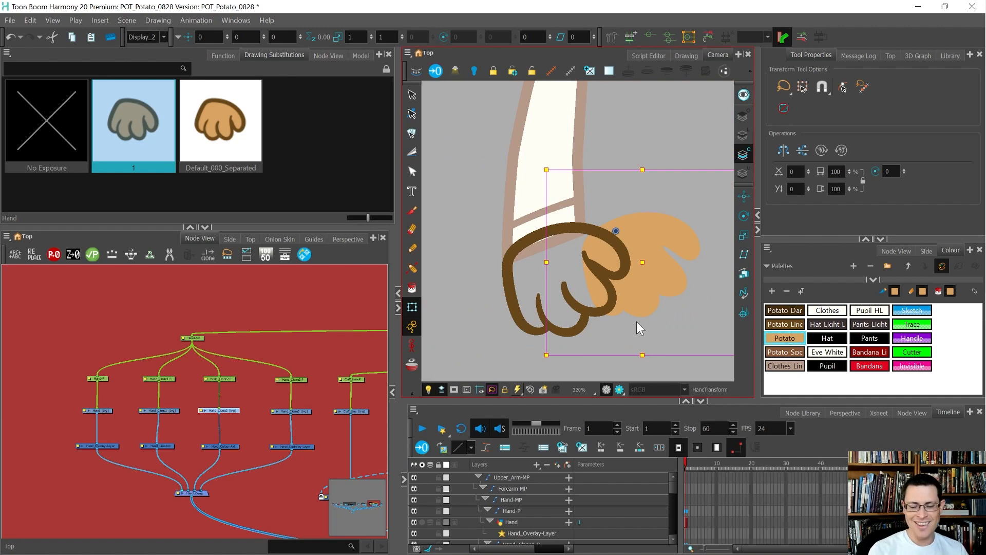
key(ctrl+z)
drag(611, 308, 542, 345)
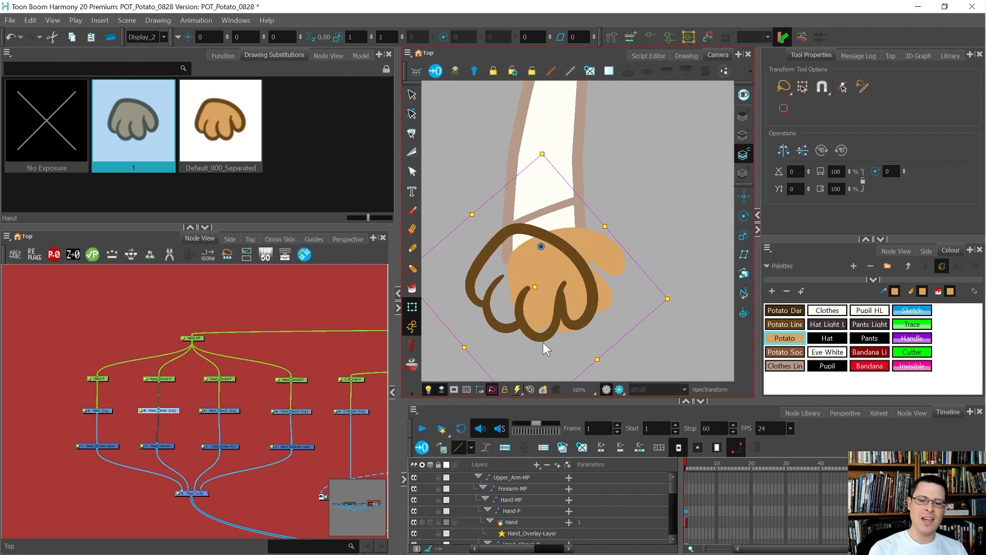
key(ctrl+z)
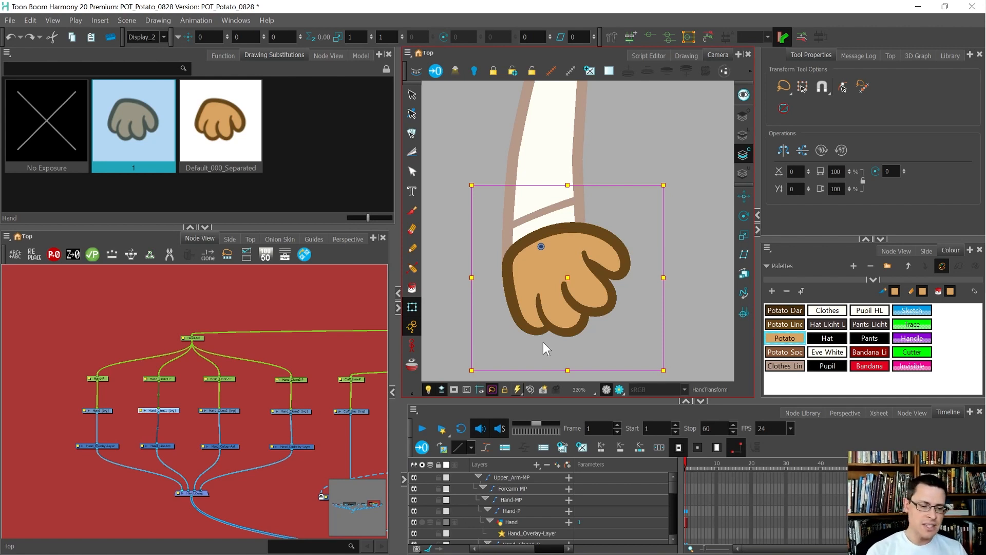
Detach the Hand_Clone1-P and Hand_Clone2-P pegs so both clone drawings connect directly to Hand-MP
scroll(198, 388, up, 5)
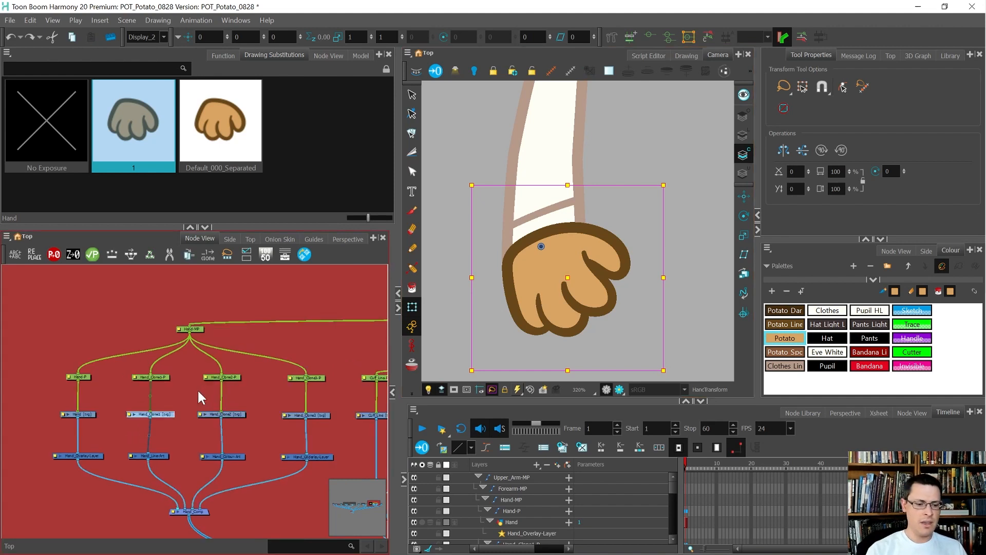
click(173, 384)
drag(138, 366, 99, 363)
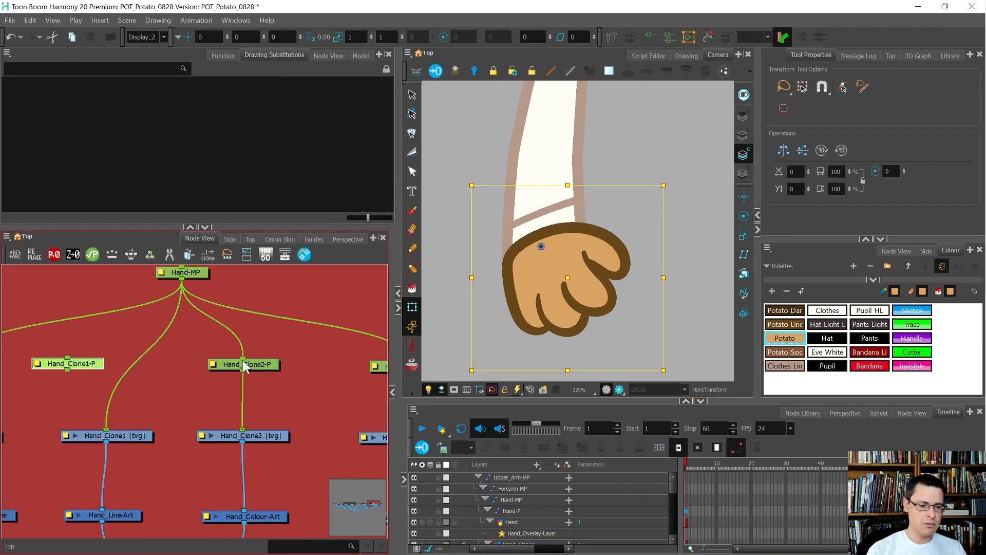
click(256, 365)
drag(257, 364, 290, 367)
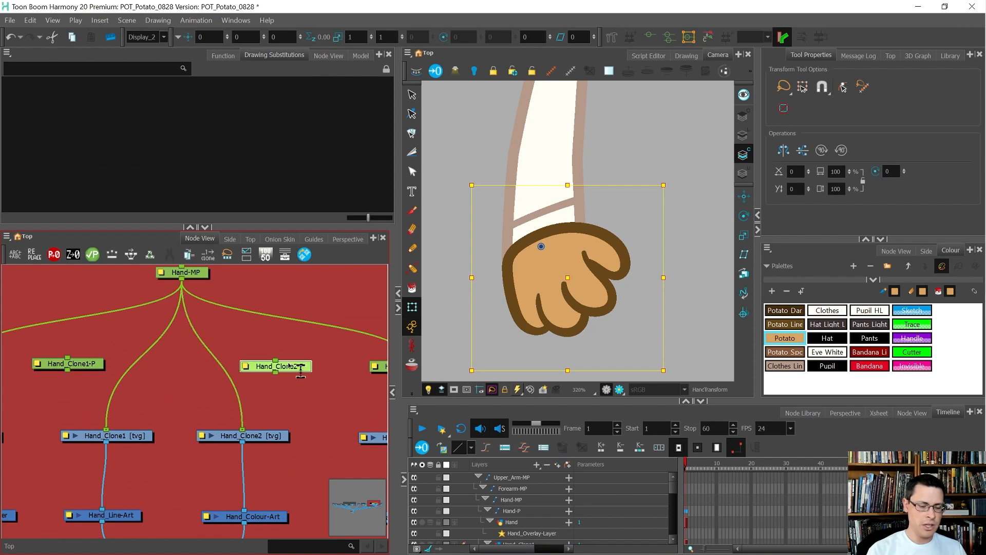
click(160, 389)
Try rotating the Hand_Clone2 colour drawing in the Camera view without its peg, and undo the attempt
click(552, 236)
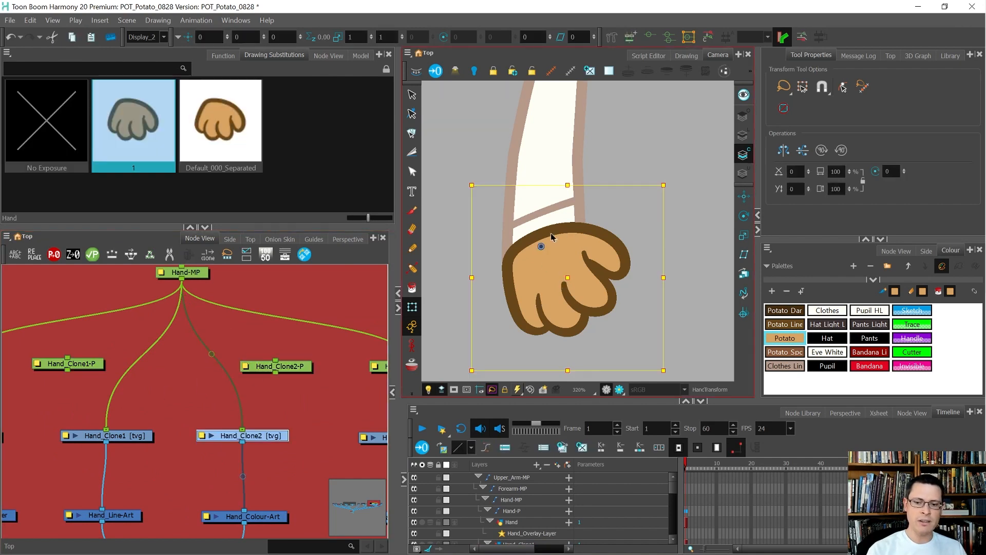
scroll(519, 278, down, 2)
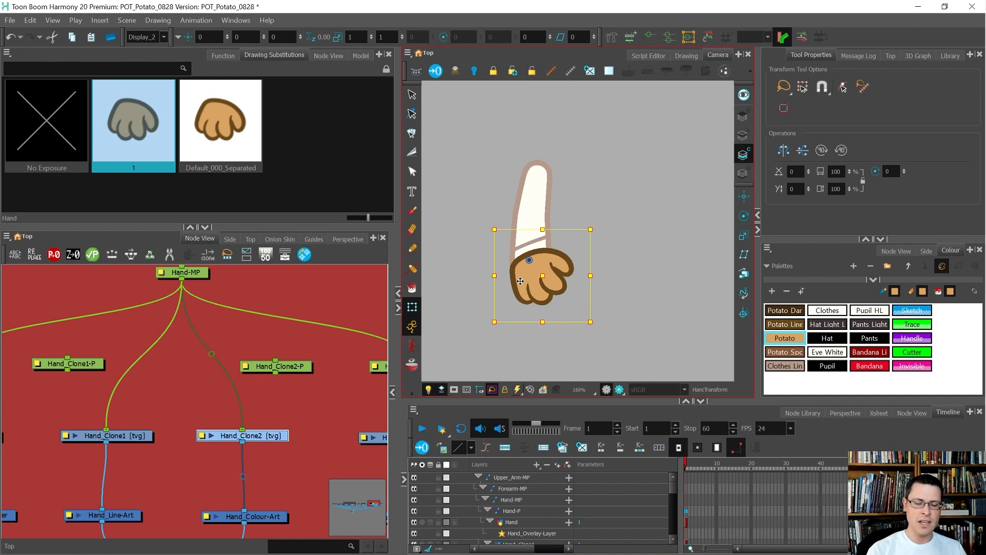
scroll(520, 281, up, 1)
drag(613, 337, 644, 276)
key(ctrl+z)
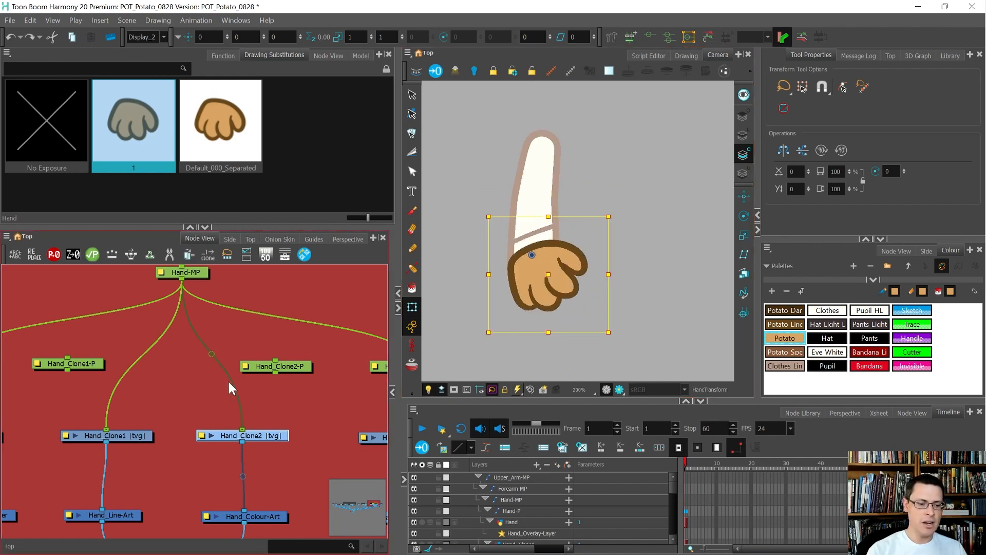
Try rotating the whole hand by about -7.91 degrees with the Hand-MP master peg
scroll(249, 417, down, 2)
click(204, 290)
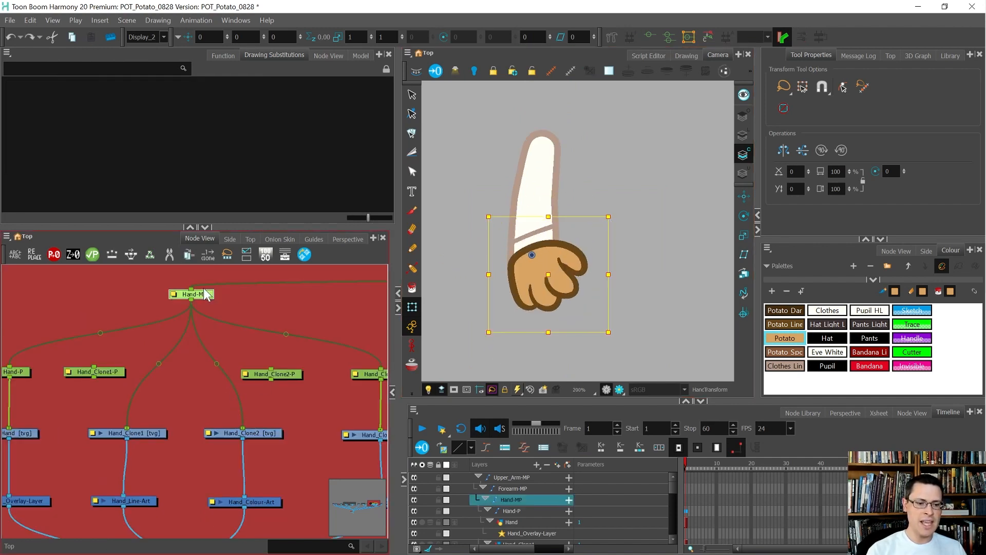
mouse_move(590, 288)
mouse_down()
mouse_move(456, 326)
mouse_move(544, 330)
mouse_move(588, 303)
mouse_up()
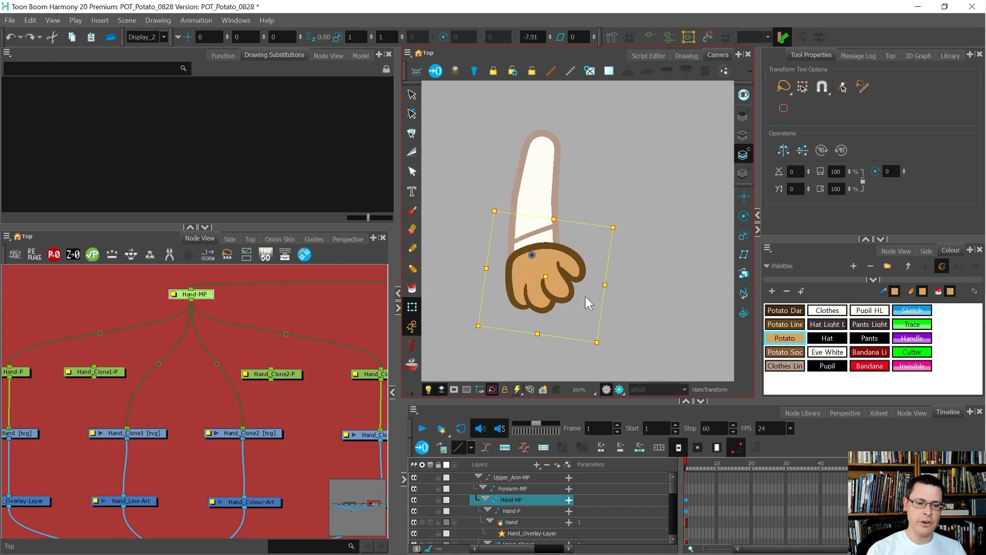
click(217, 398)
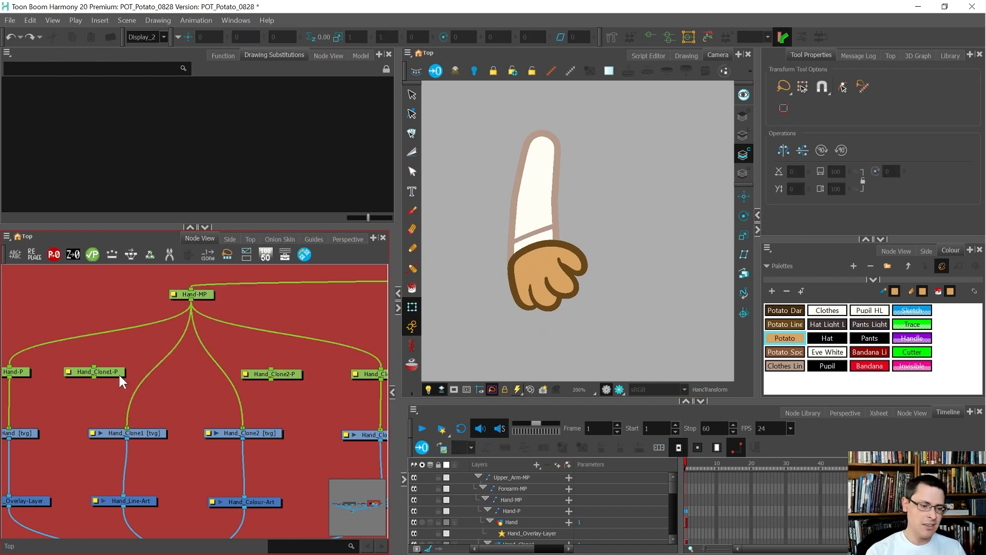
Try reinserting the Hand_Clone1-P and Hand_Clone2-P pegs between Hand-MP and their drawings, and undo both reconnections
drag(116, 374, 167, 375)
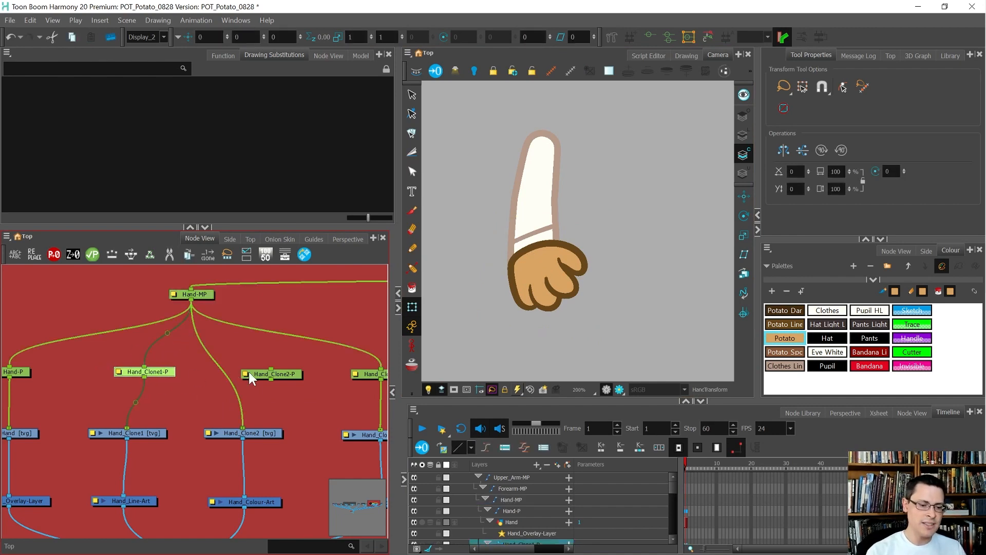
drag(285, 372, 236, 369)
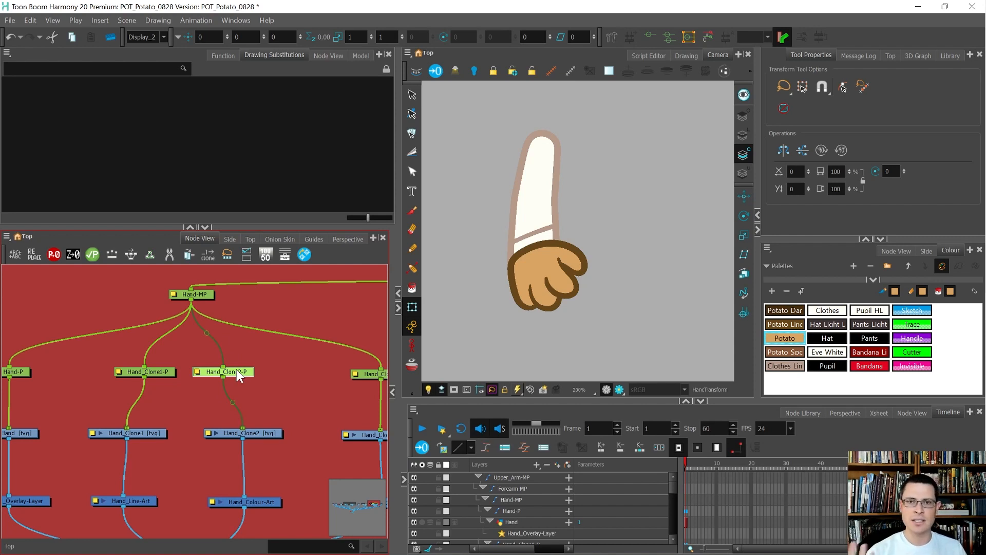
key(ctrl+z)
key(ctrl+z)
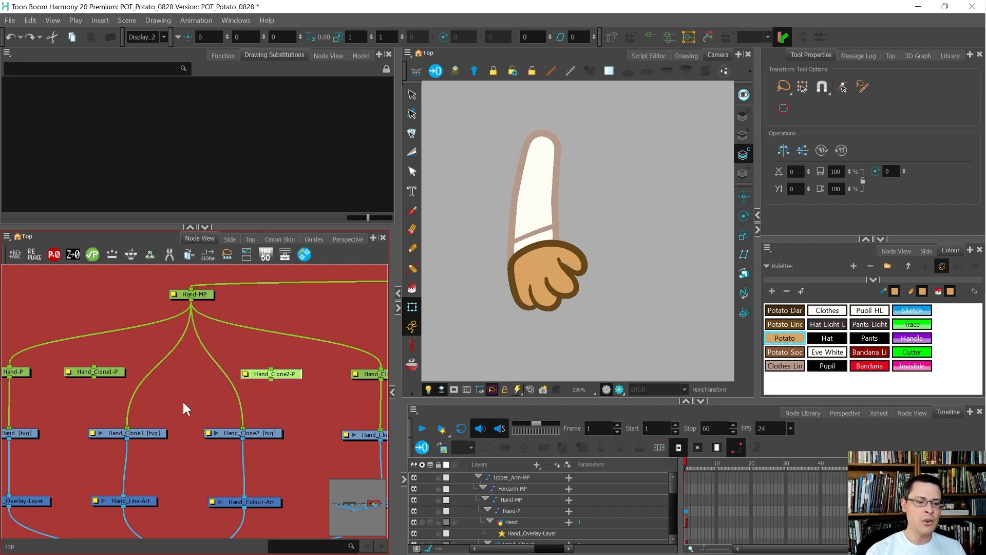
Select the Hand_Clone1 drawing to examine its substitutions alongside the whole hand node network
click(175, 415)
click(160, 433)
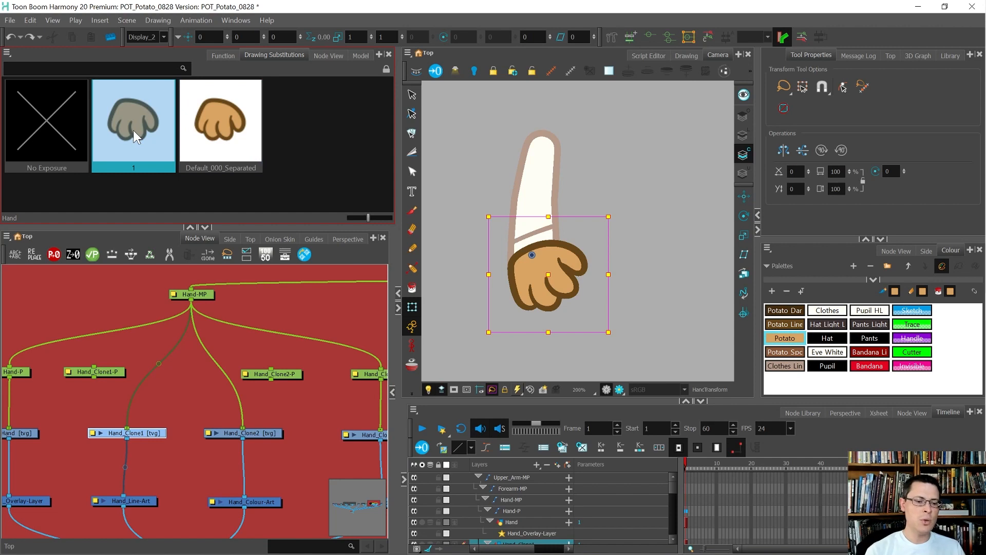
scroll(219, 380, down, 5)
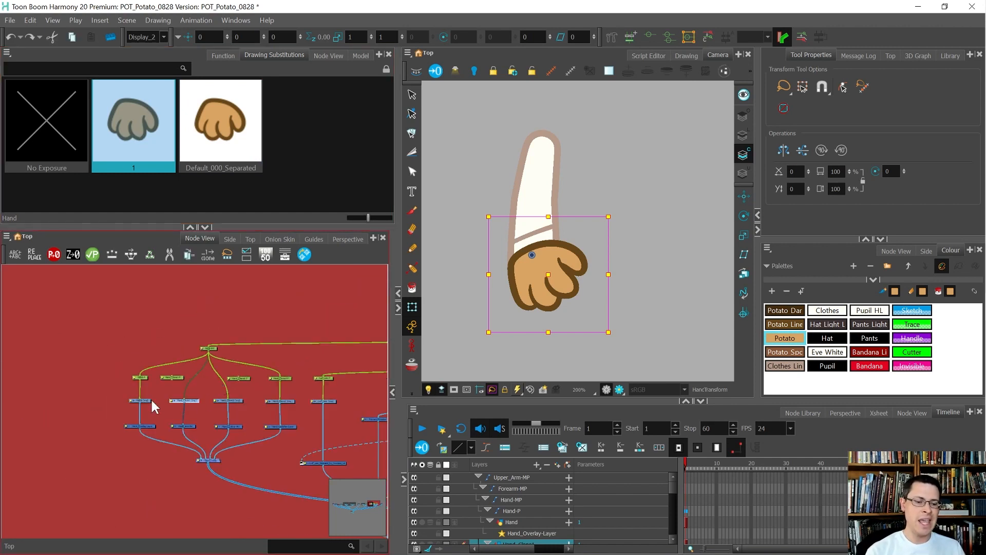
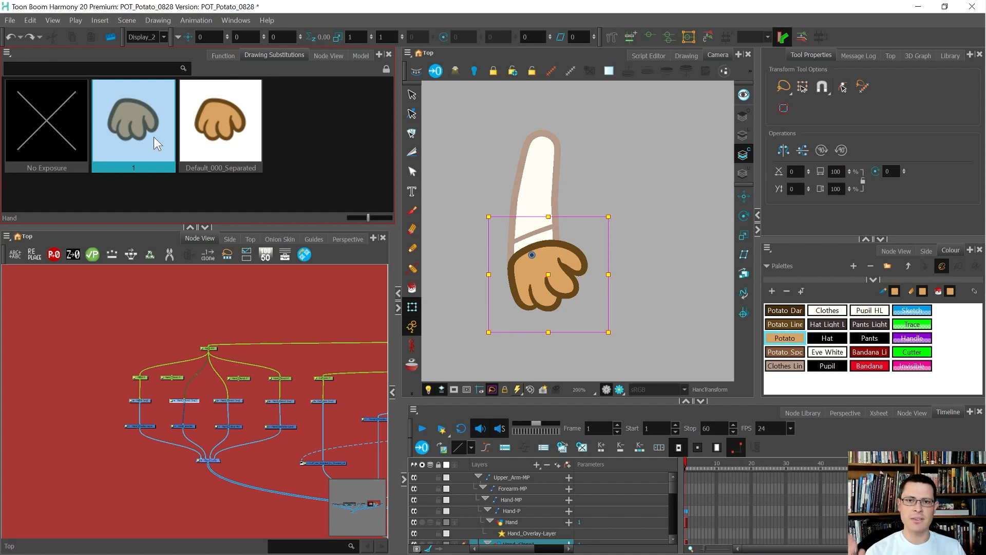
Align the Hand_Clone1 drawing node vertically with the Hand_Line-Art node beneath it
scroll(194, 384, up, 3)
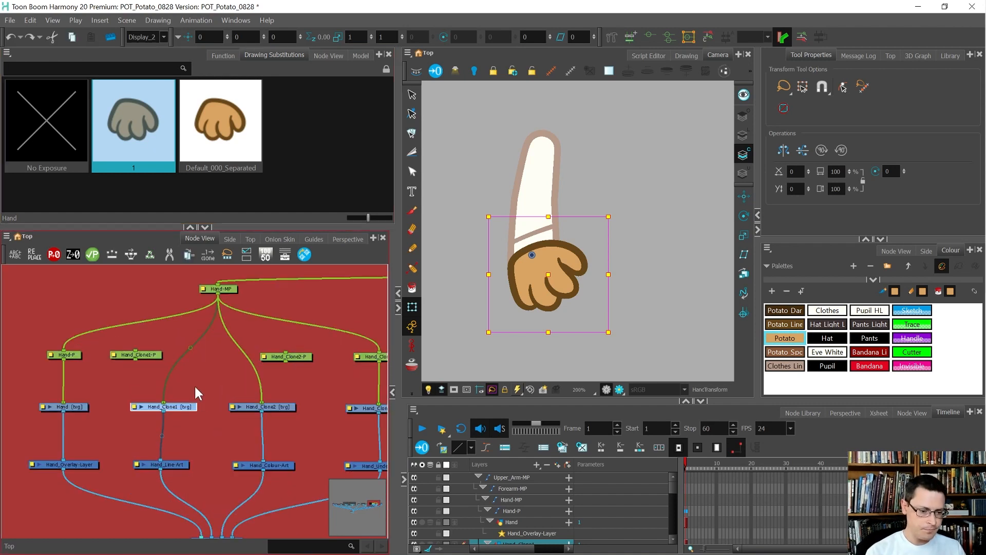
click(194, 385)
drag(187, 408, 186, 409)
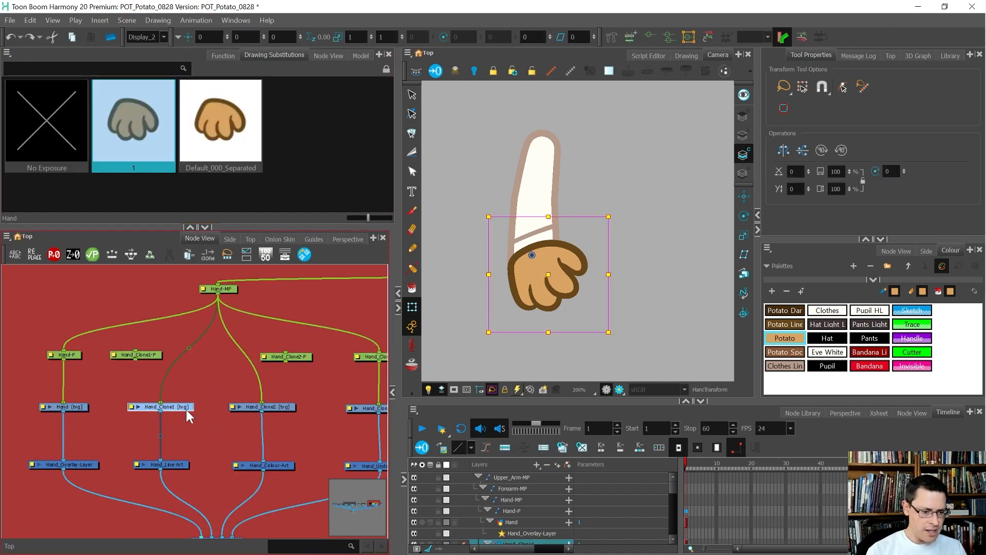
click(224, 381)
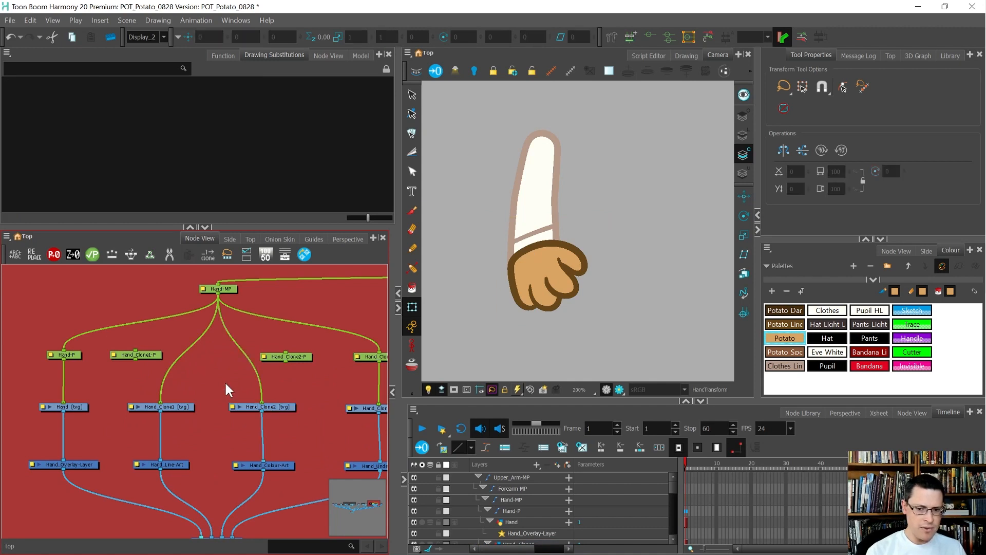
Rename the Hand layer's drawing at frame 1 as Default_000
double_click(686, 523)
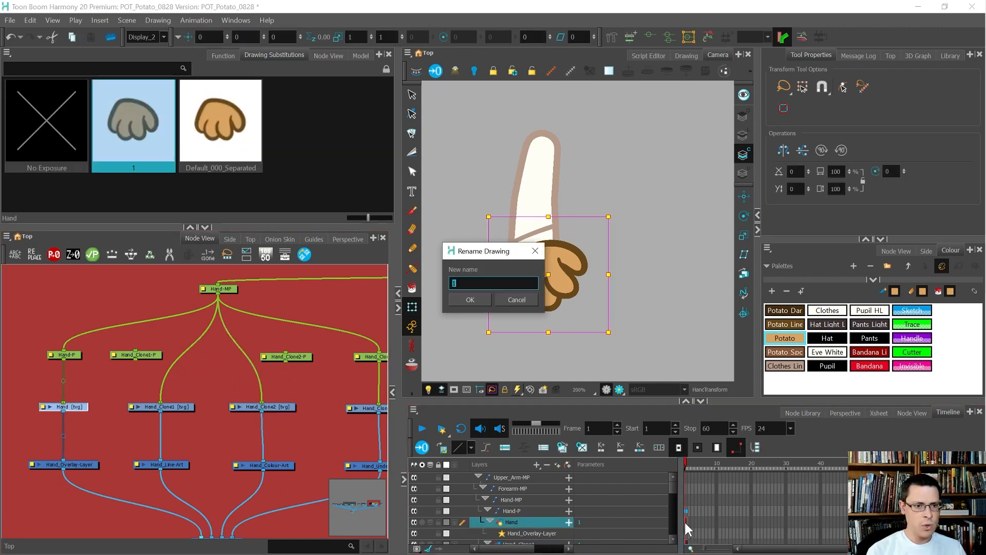
text(Default_)
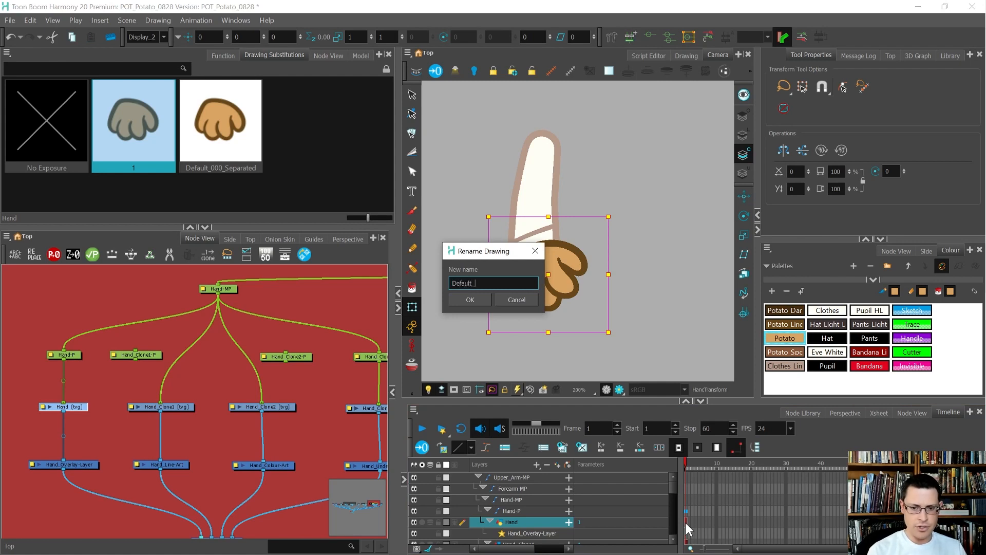
text(000)
key(Return)
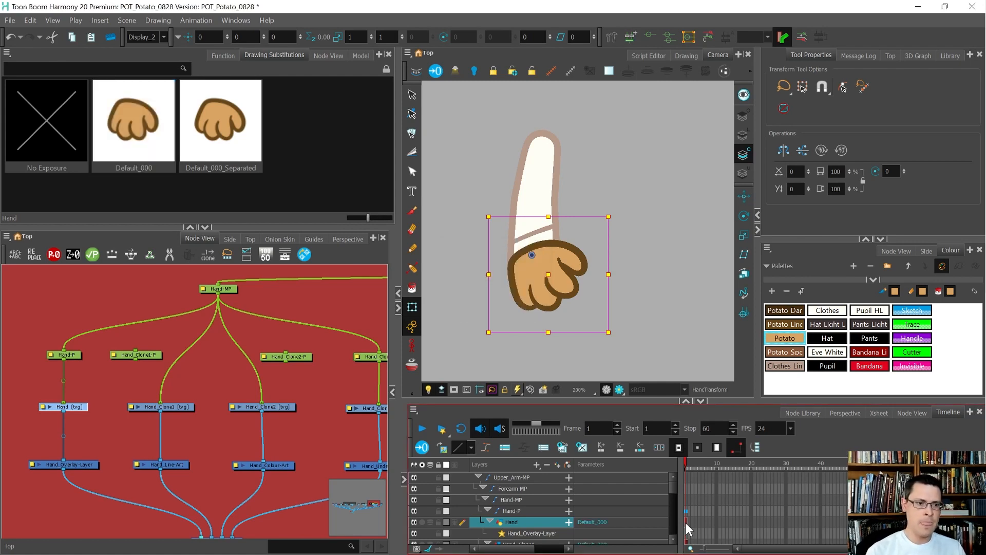
Switch the hand to its Default_000_Separated drawing substitution
click(234, 128)
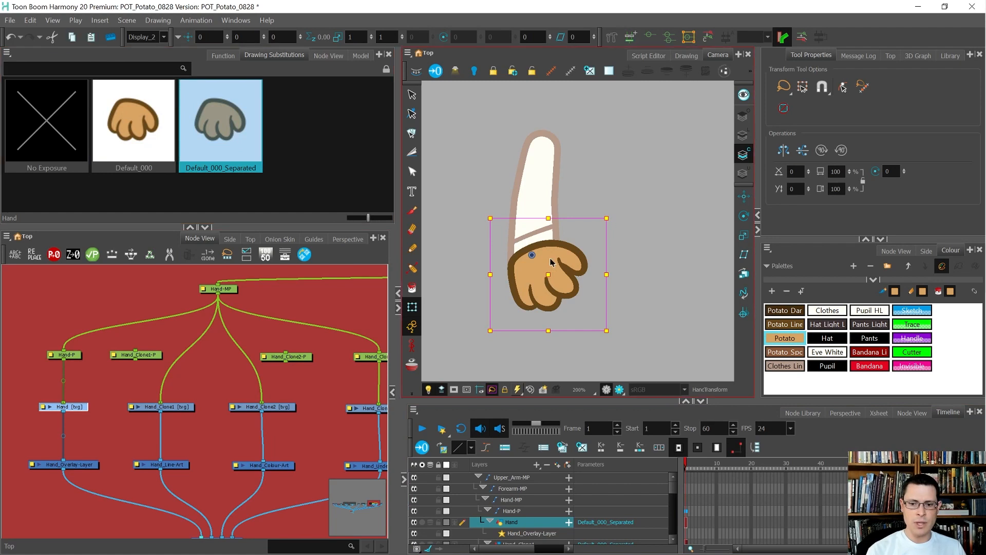
click(577, 259)
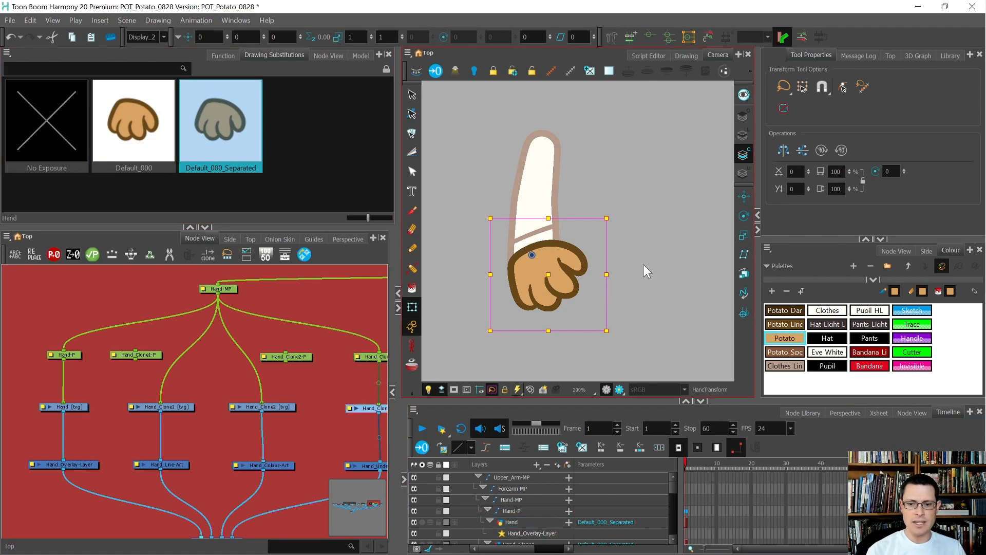
click(633, 272)
Select the whole hand through its Hand-MP master peg and switch on colour highlighting of the selected artwork
click(561, 291)
key(b)
key(b)
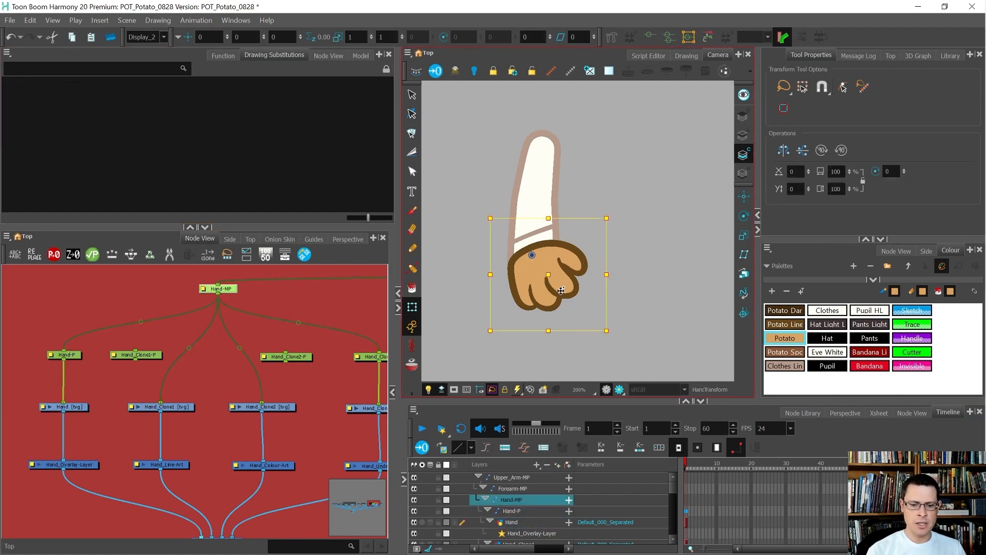
click(492, 390)
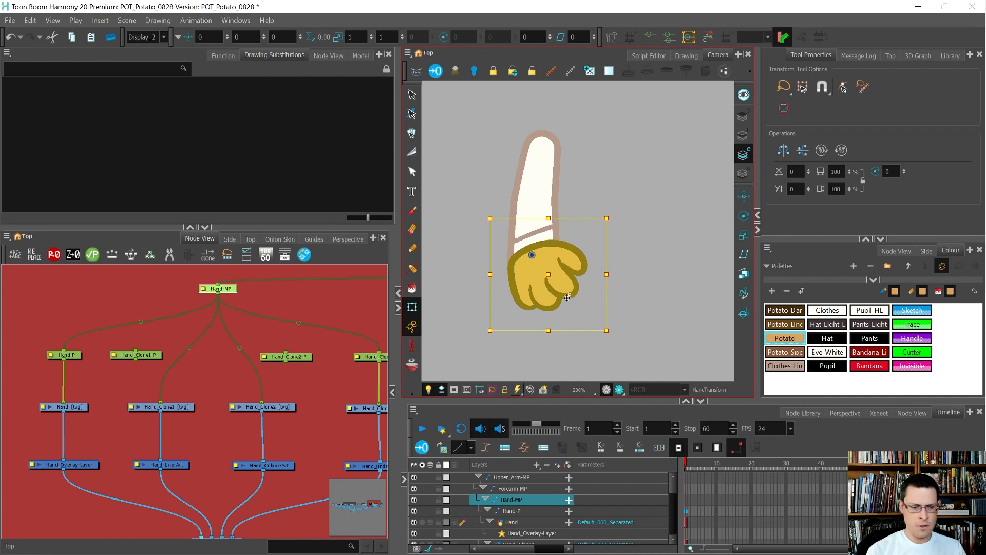
Try posing the whole hand rotated and raised against the forearm, with its underlay piece nudged behind the sleeve
mouse_move(567, 297)
mouse_down()
mouse_move(600, 255)
mouse_move(549, 265)
mouse_up()
key(Escape)
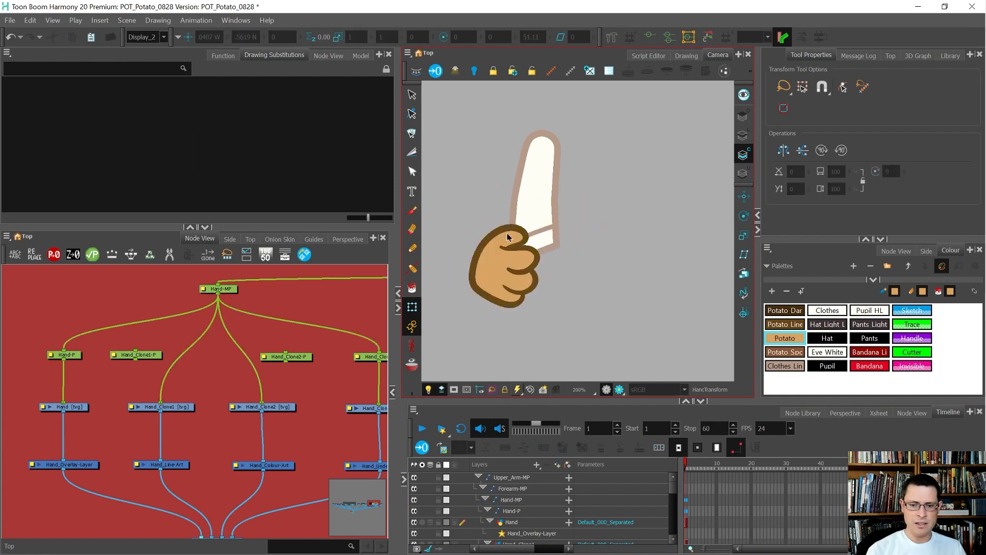
click(508, 237)
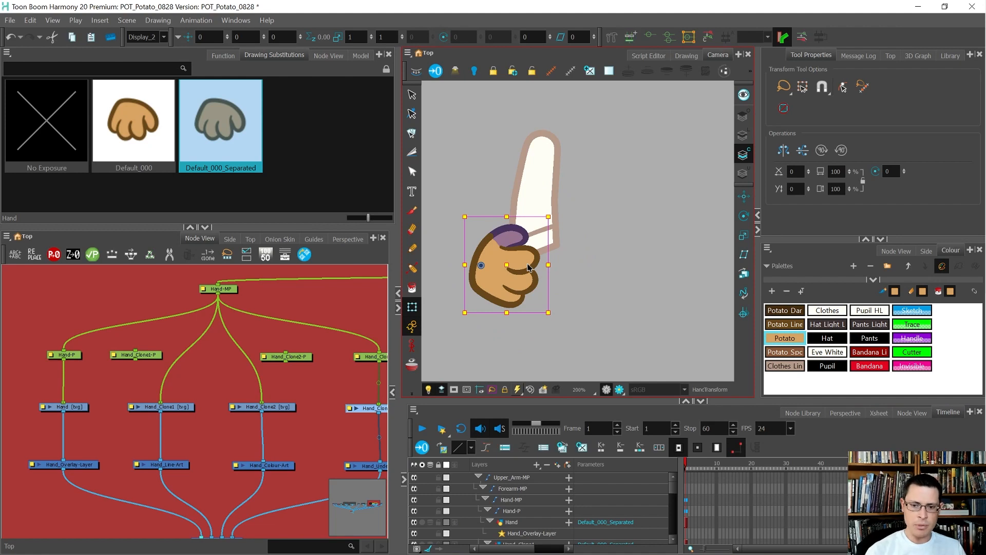
key(alt+Up)
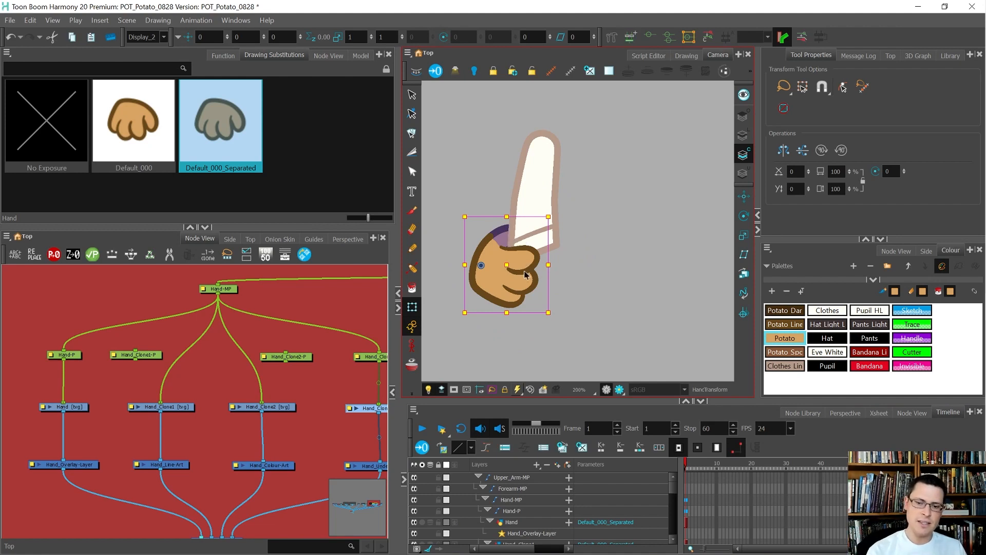
key(b)
key(b)
mouse_move(525, 271)
mouse_down()
mouse_move(529, 231)
mouse_move(515, 242)
mouse_move(523, 236)
mouse_up()
Try nudging the Hand_Clone2 palm piece in depth relative to the sleeve, and undo the nudge
click(504, 296)
click(508, 258)
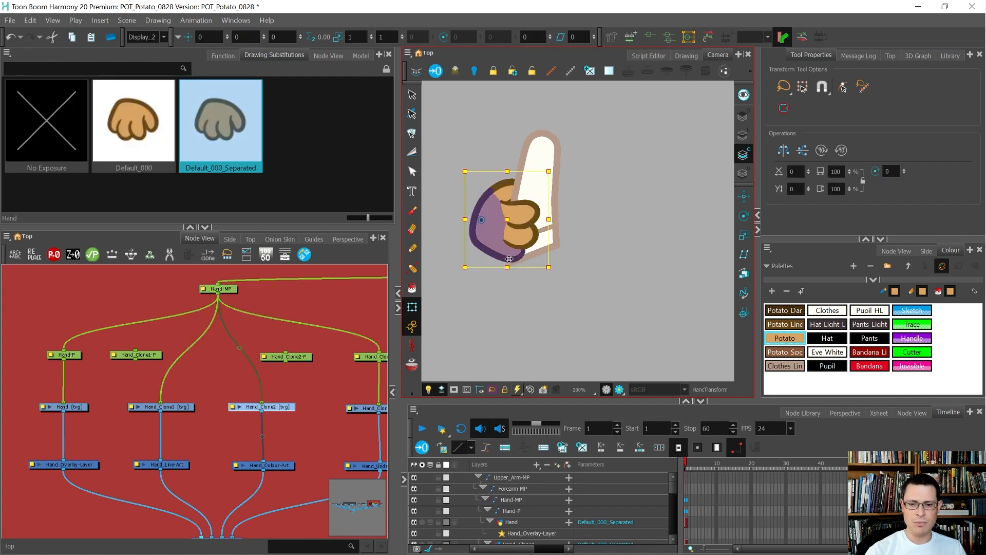
key(alt+Up)
key(ctrl+z)
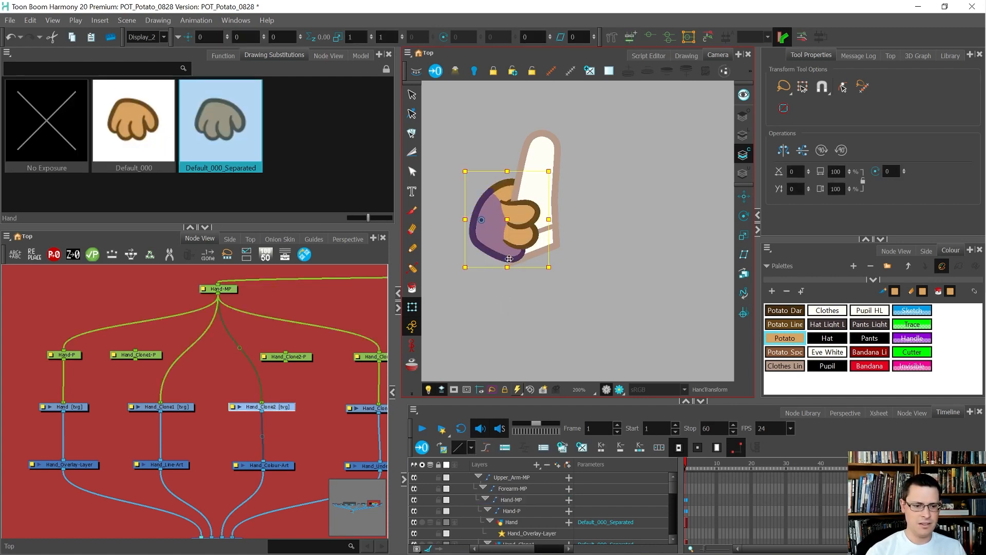
Try inserting the Hand_Clone2-P and Hand_Clone1-P pegs into the cables from Hand-MP to their drawings, and undo the reconnections
drag(288, 356, 252, 355)
drag(150, 353, 205, 349)
click(498, 243)
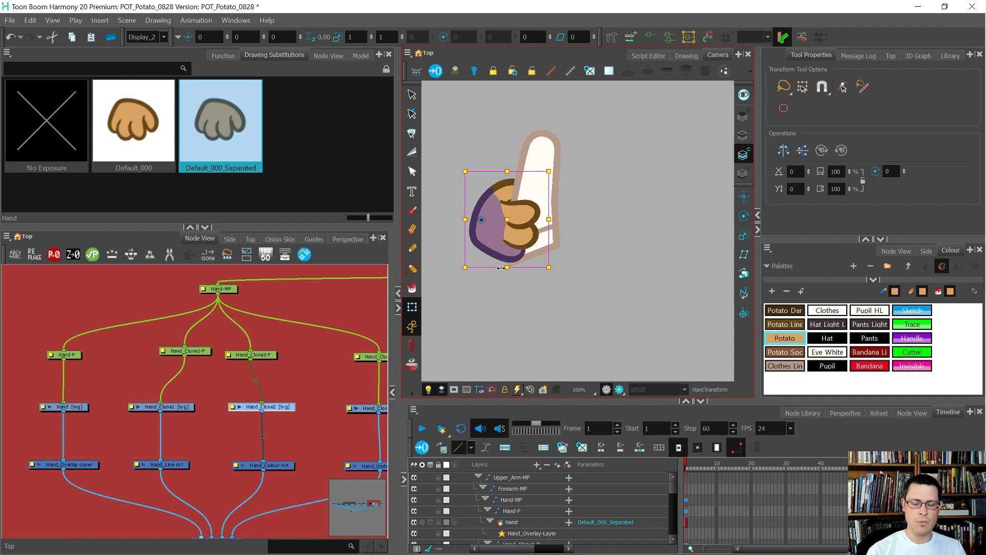
click(536, 293)
scroll(535, 288, down, 2)
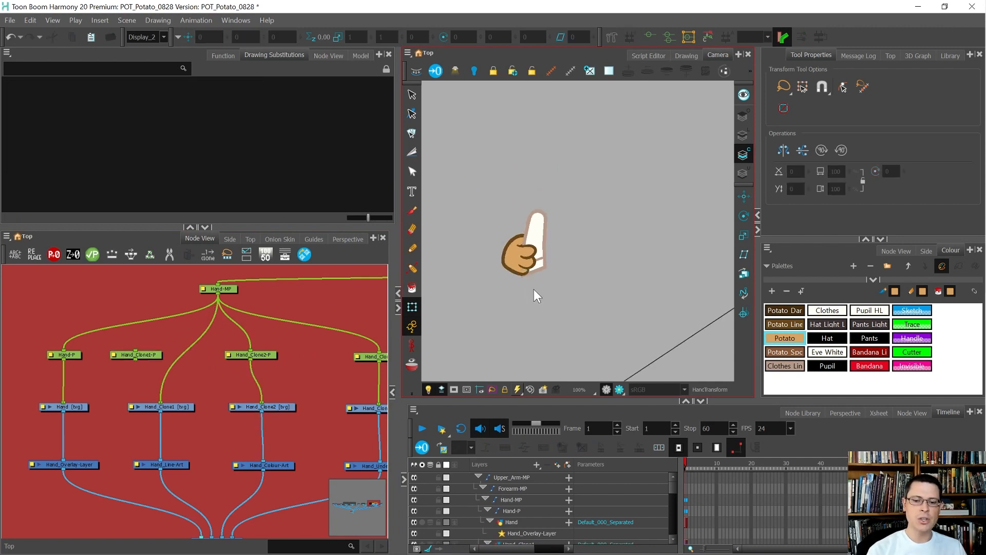
key(ctrl+z)
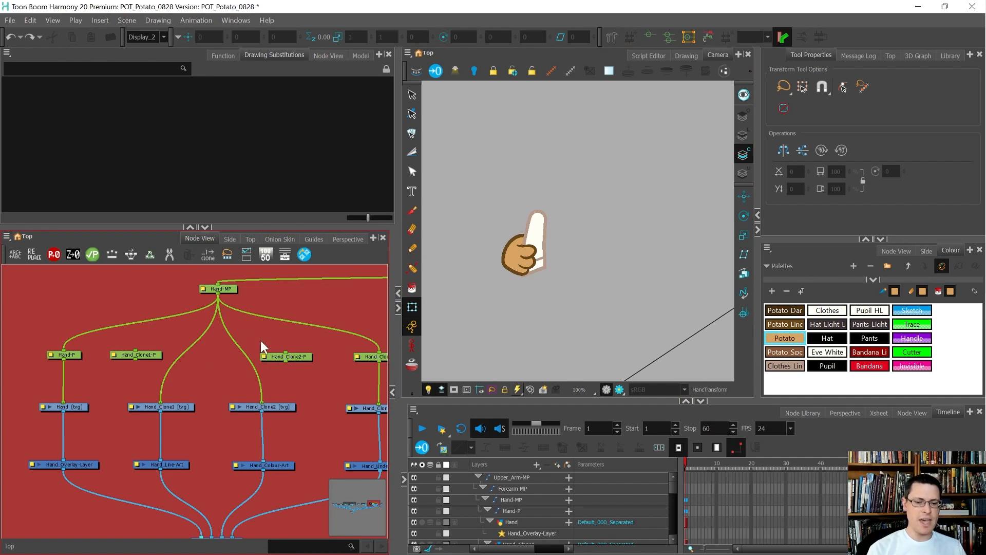
Reset the transformations on Hand-MP and the pegs beneath it to return the hand to its default pose
scroll(194, 375, down, 1)
scroll(192, 378, down, 2)
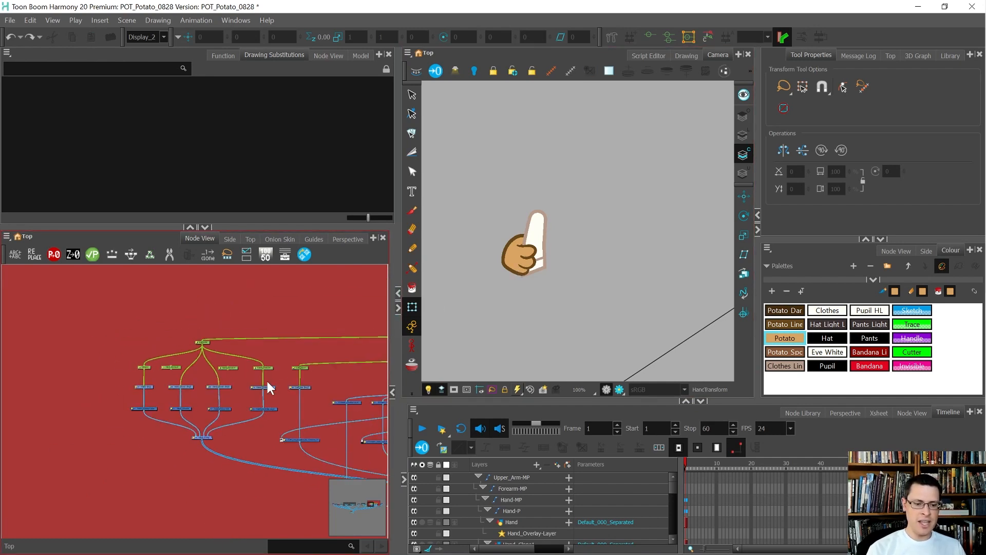
drag(271, 378, 26, 306)
key(shift+r)
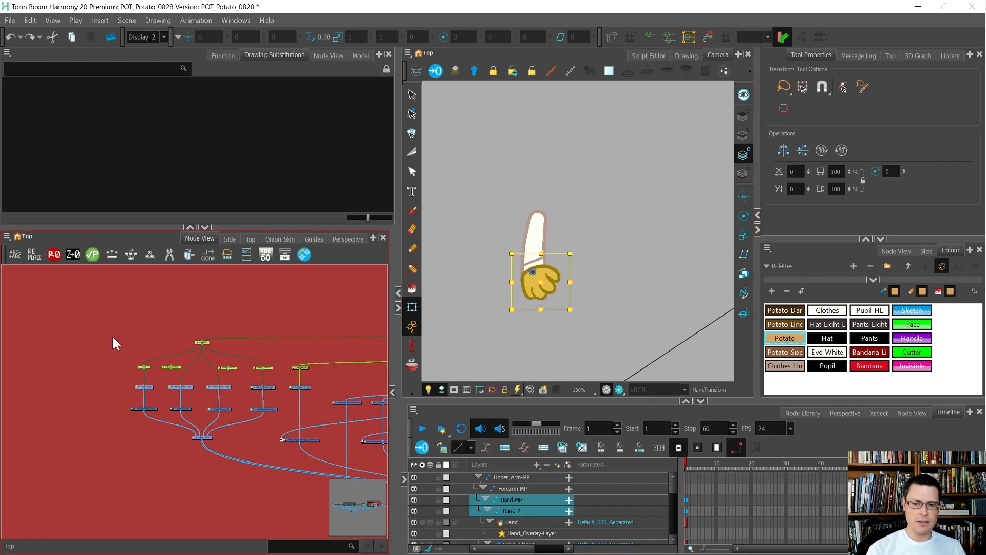
click(612, 329)
Select the forearm drawing in the Camera view to locate the Arm group's nodes in the network
scroll(171, 333, up, 6)
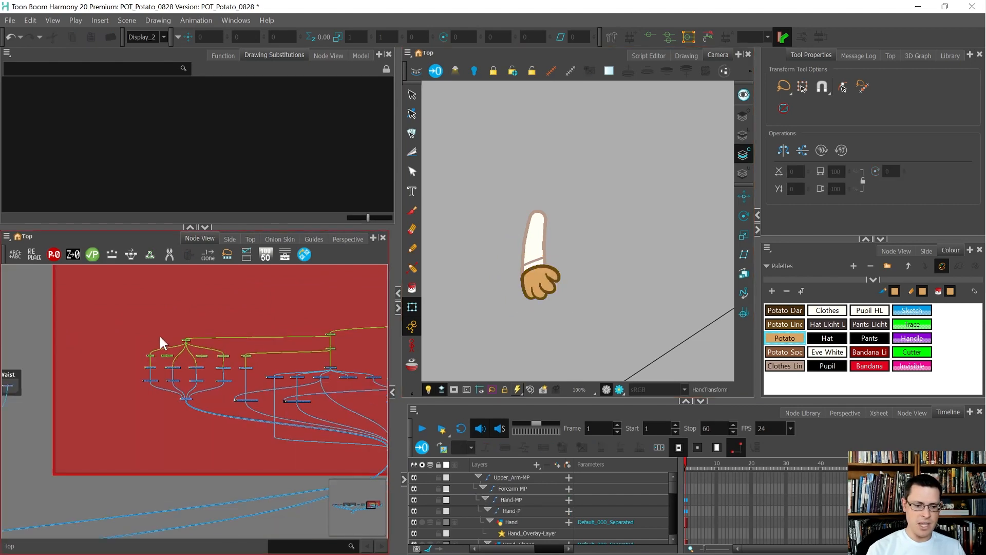
scroll(313, 368, down, 4)
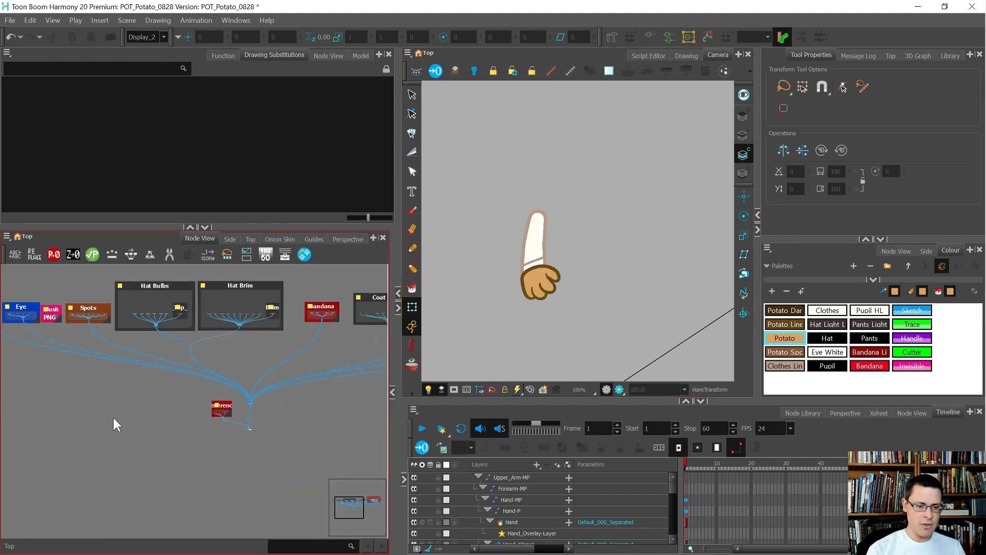
scroll(528, 258, up, 5)
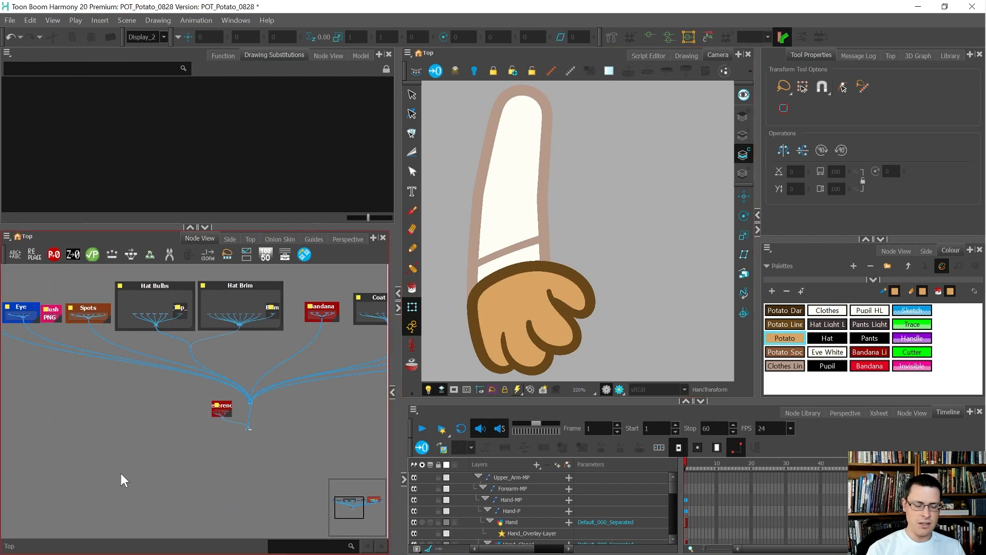
scroll(321, 427, down, 3)
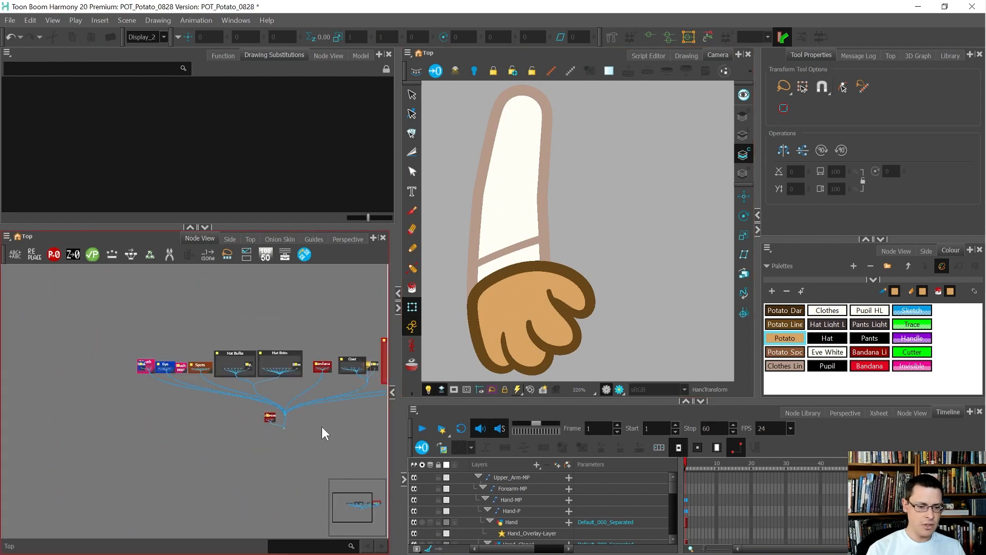
click(508, 268)
scroll(225, 409, up, 6)
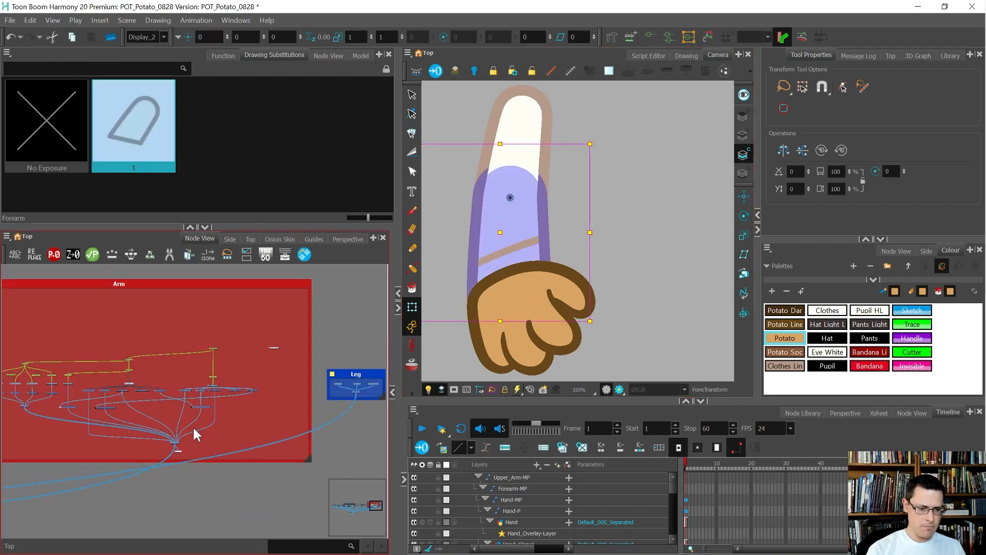
scroll(31, 416, up, 5)
Reorder the hand composite's connection on Arm_Comp so the hand sits behind the sleeve, and check the Arm_Comp properties
drag(50, 406, 115, 382)
scroll(35, 375, down, 3)
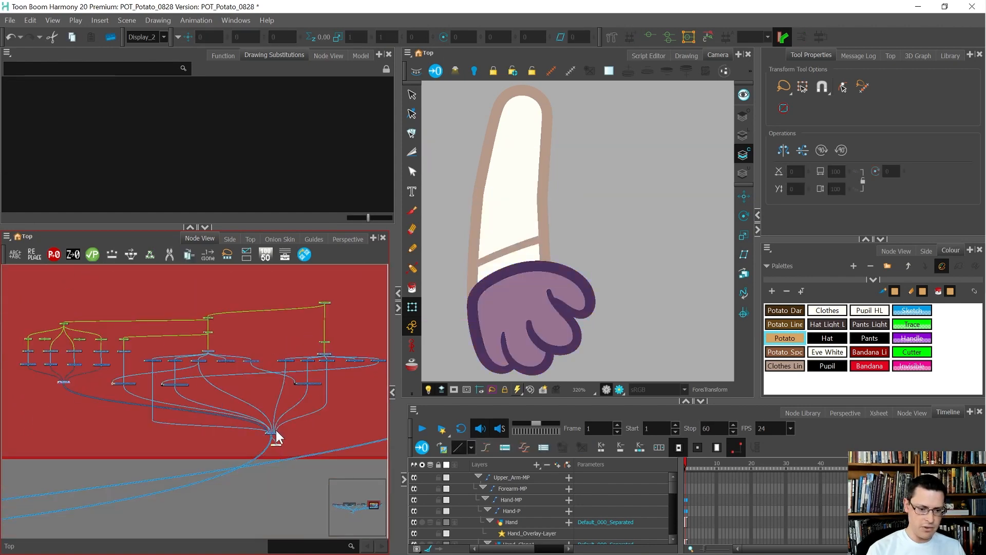
scroll(276, 429, up, 5)
scroll(266, 434, down, 3)
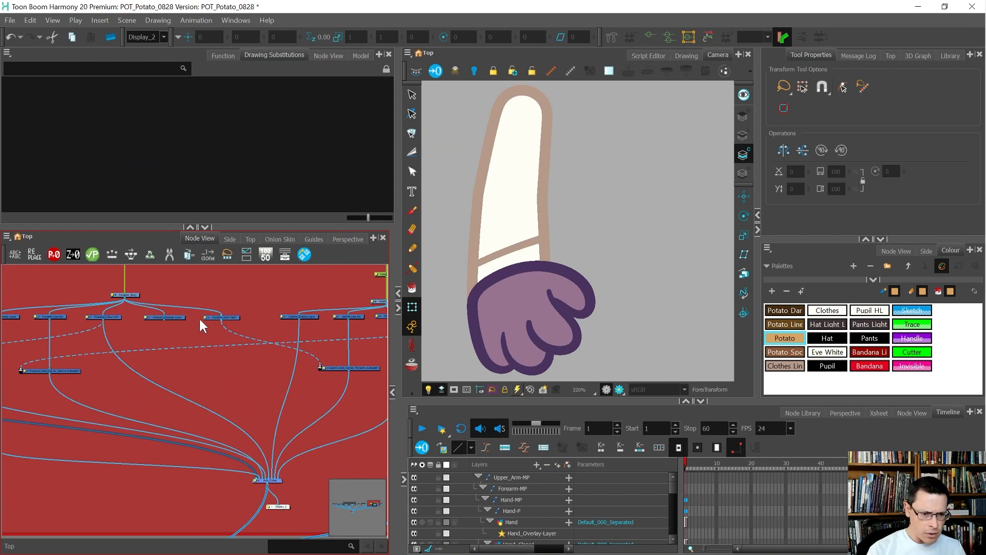
scroll(266, 470, up, 5)
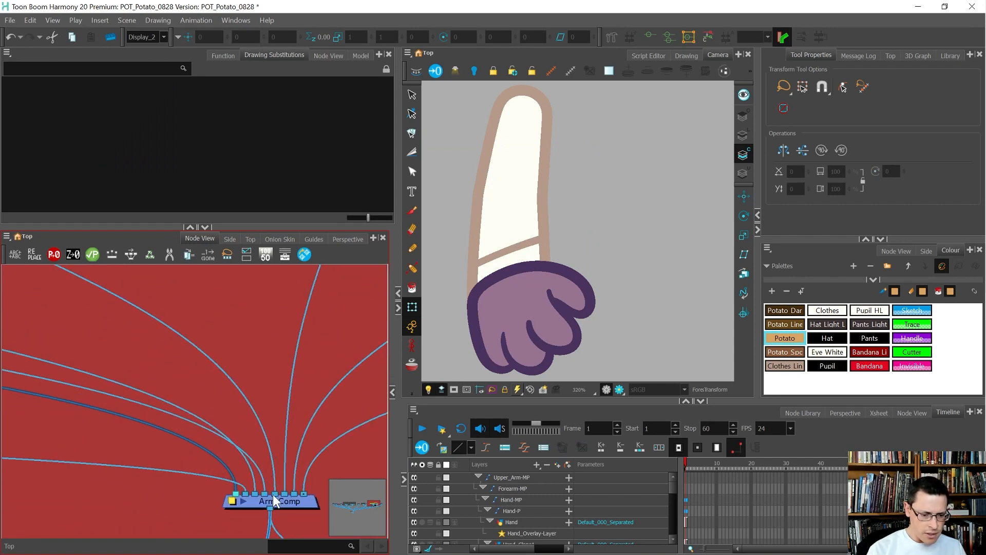
click(233, 500)
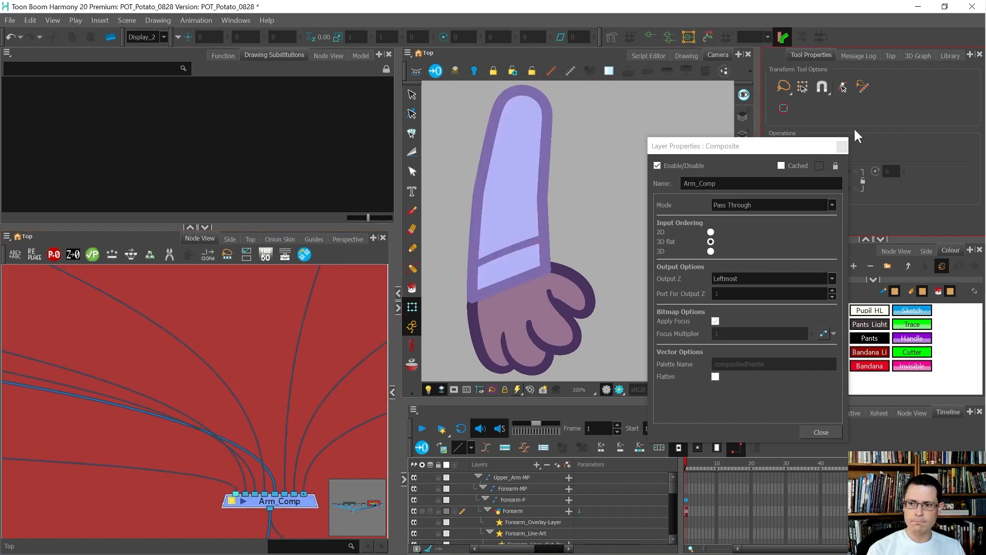
click(843, 146)
Select the forearm and the upper arm in turn to examine how the arm pieces overlap the hand
scroll(442, 263, down, 8)
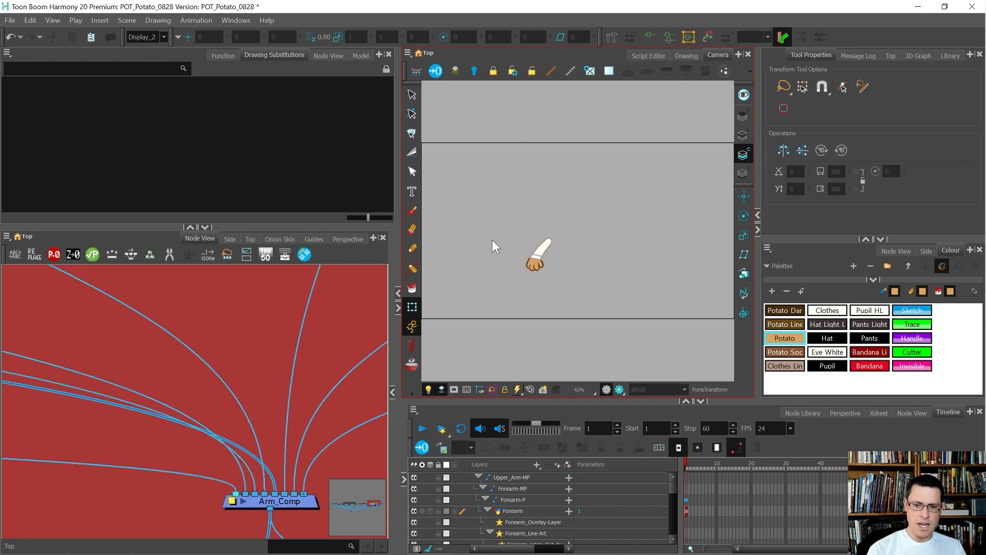
scroll(523, 251, up, 4)
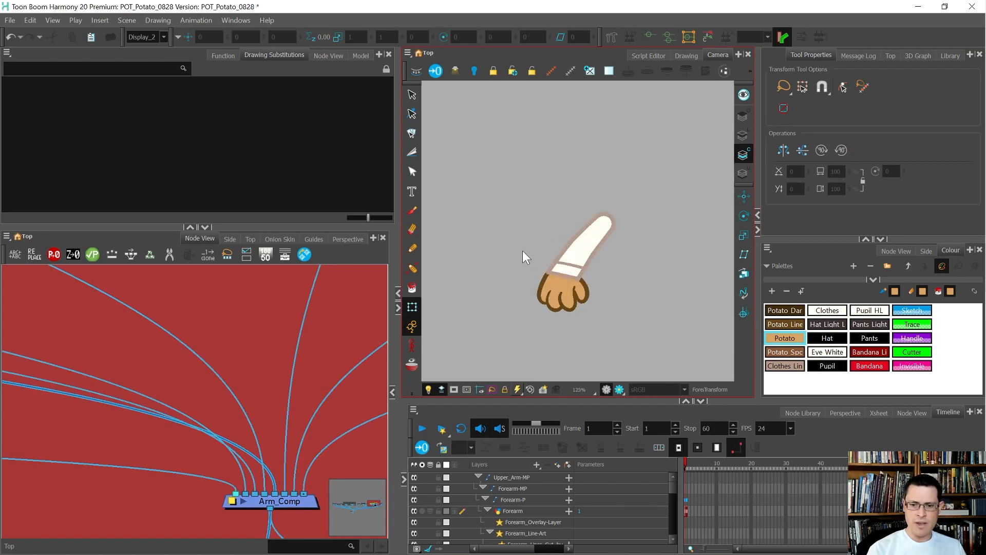
click(578, 252)
scroll(595, 222, up, 2)
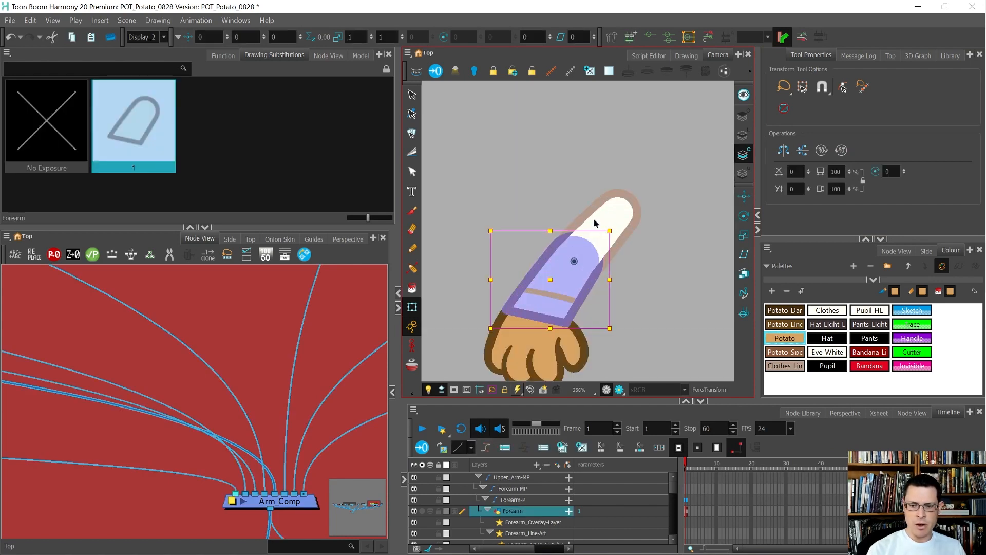
click(595, 223)
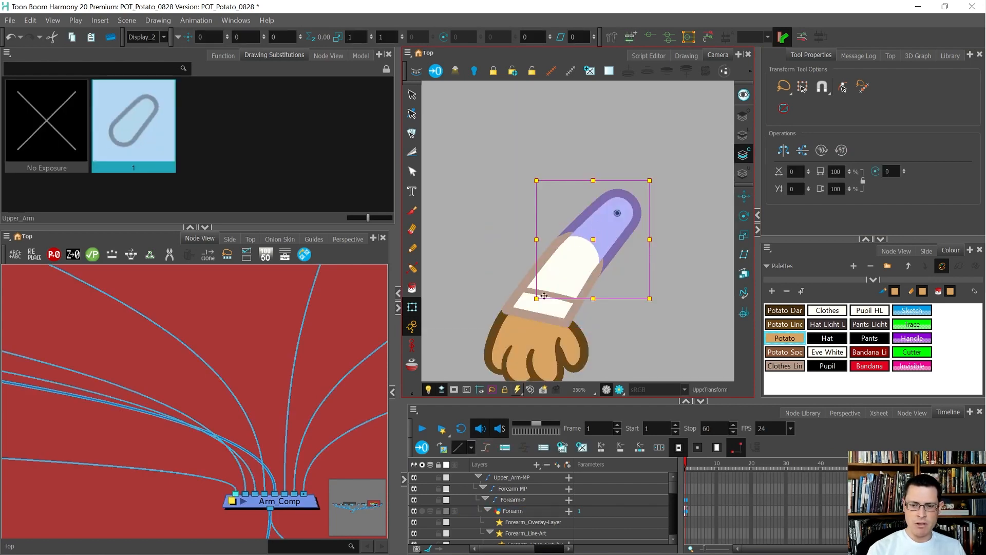
Nudge the whole hand forward to 0.001 F in Z so it overlaps the sleeve, and rotate it by about -56.29 degrees
click(521, 331)
drag(515, 341, 465, 333)
key(ctrl+z)
key(alt+Down)
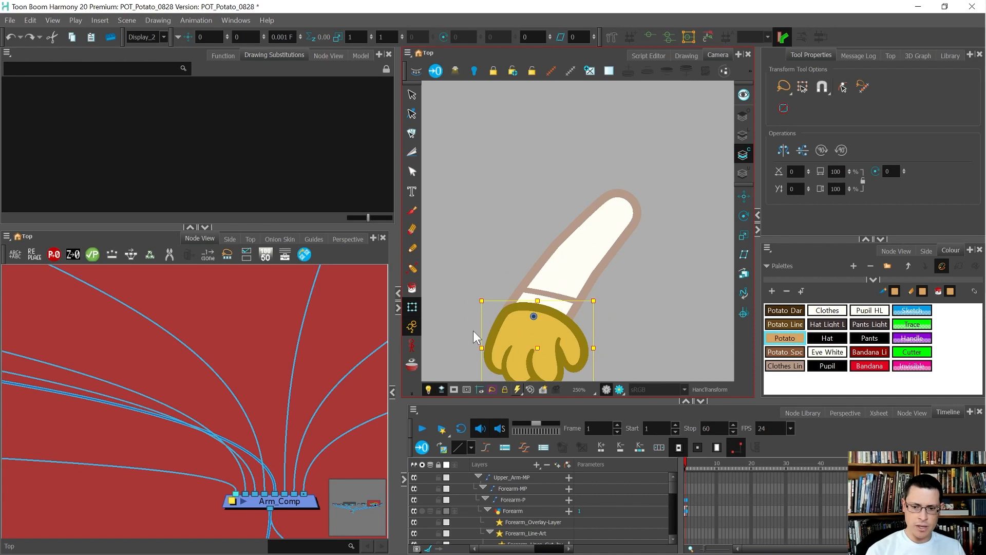
drag(521, 353, 467, 331)
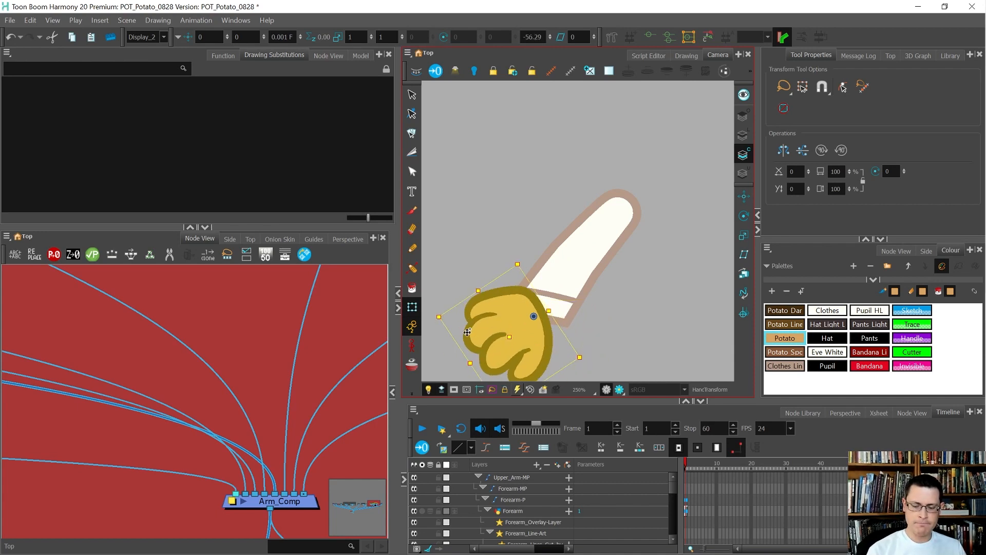
Undo the hand's test rotation and forward Z nudge, deselect it, and save the scene
key(ctrl+z)
key(ctrl+z)
click(469, 260)
key(ctrl+s)
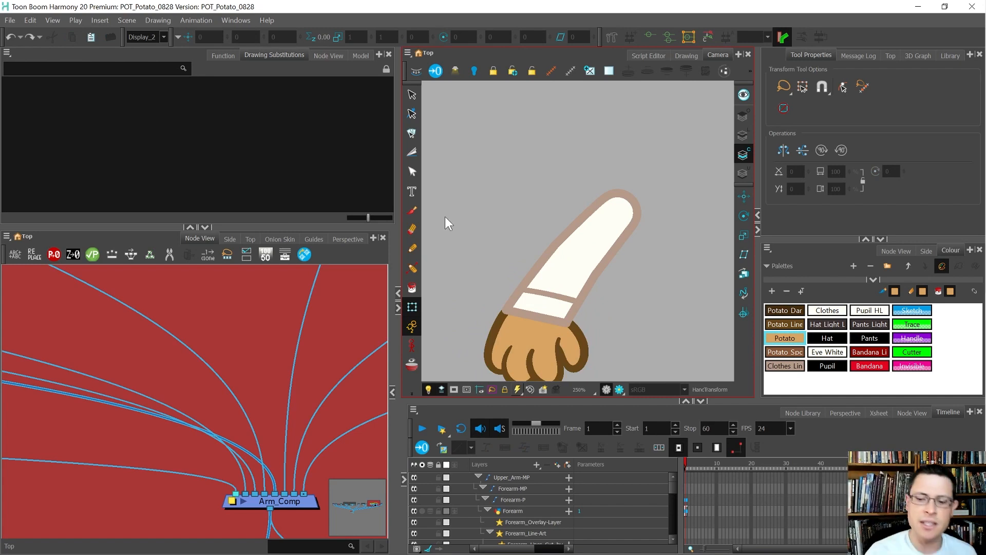
Tidy the arm network by centring Arm_Comp and its output node beneath the arm nodes and raising the top arm peg slightly
scroll(545, 261, down, 5)
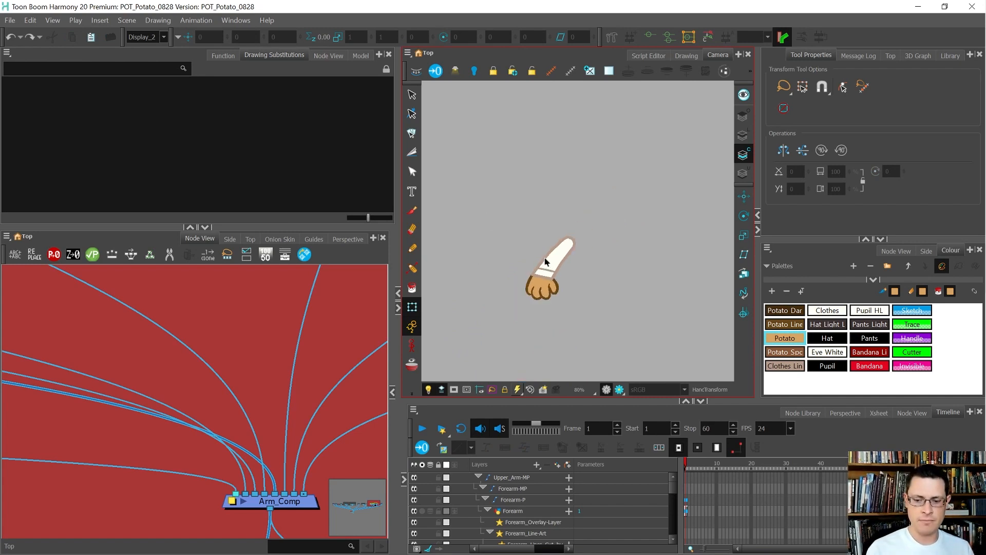
scroll(237, 411, down, 5)
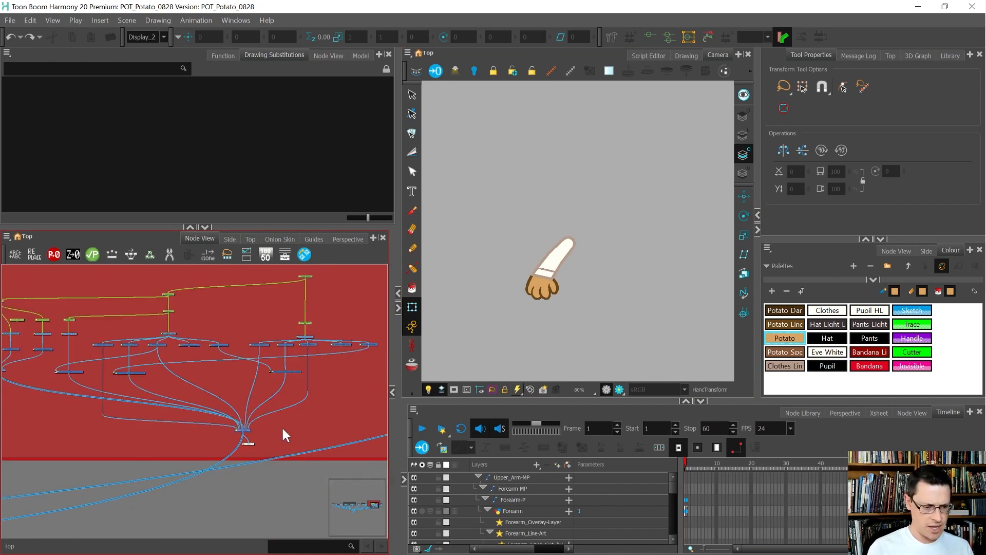
drag(251, 444, 206, 454)
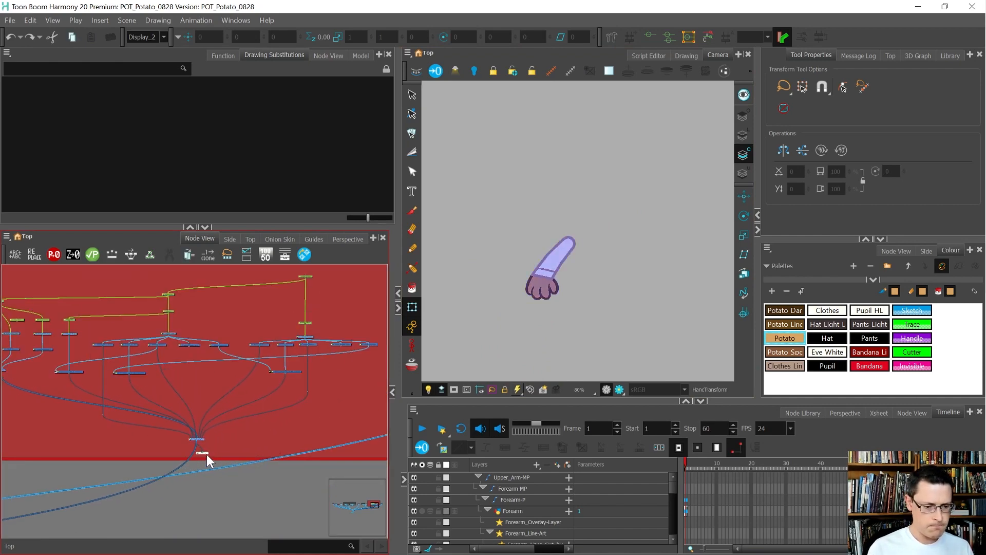
click(262, 429)
scroll(280, 378, down, 2)
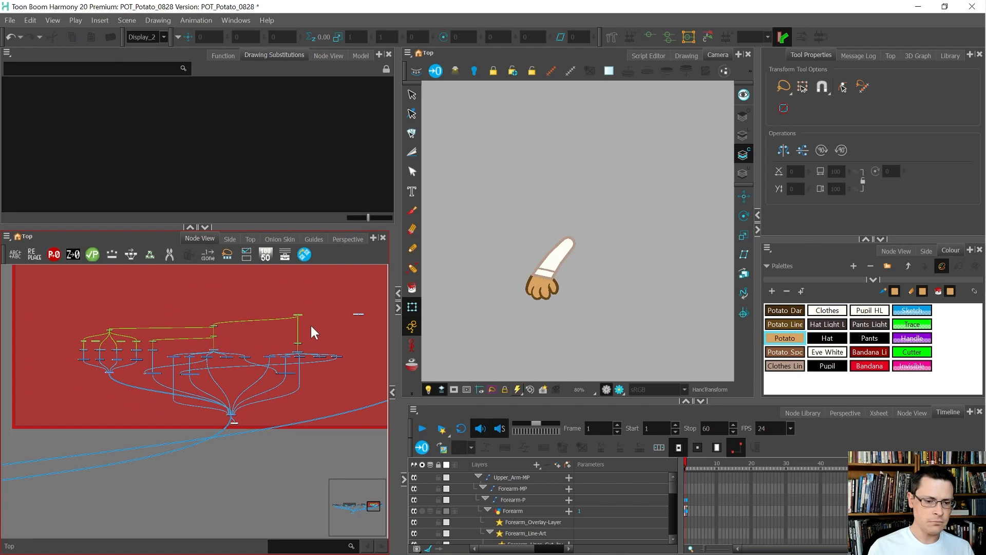
drag(298, 315, 299, 308)
click(287, 322)
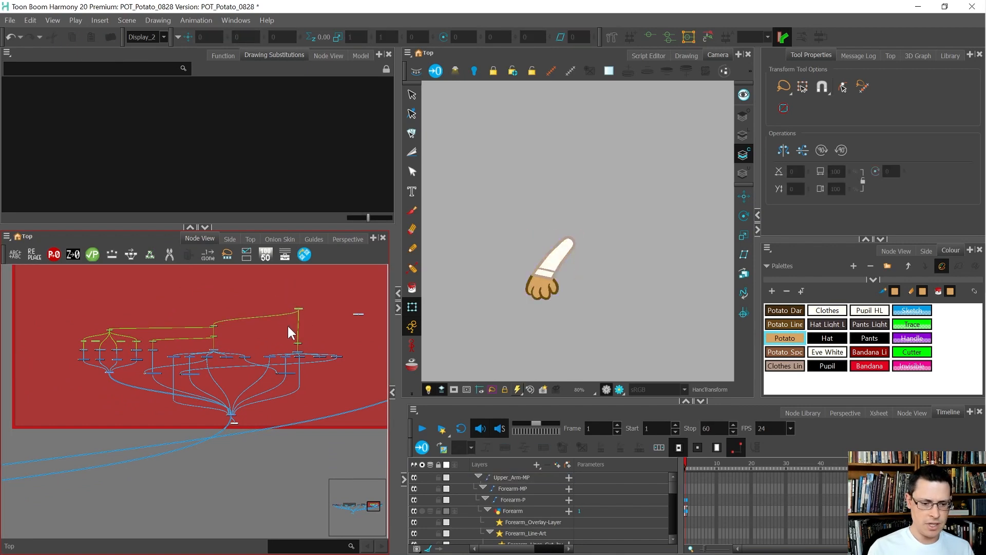
Select the Upper_Arm drawing, solo it, frame it in the Camera view and display it as an outline
scroll(294, 355, up, 5)
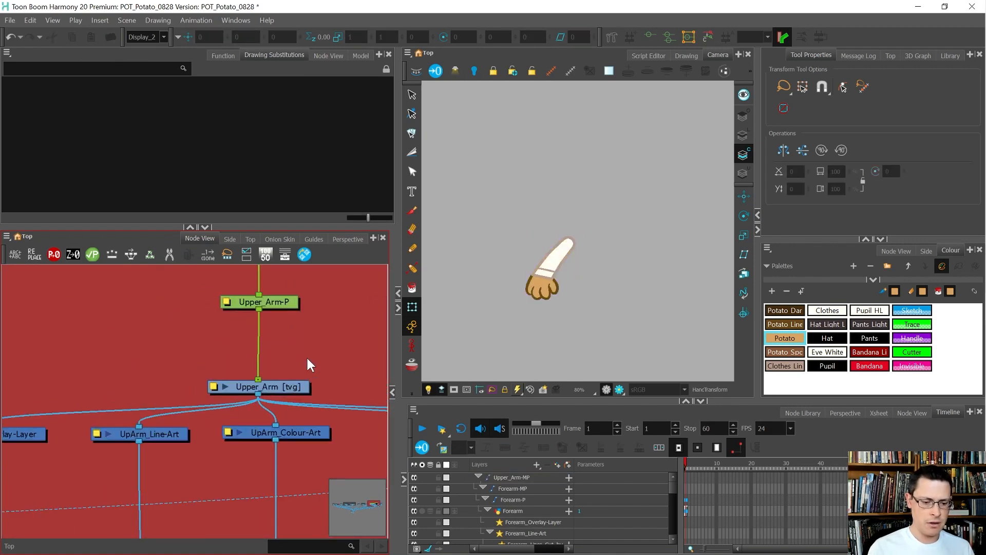
click(245, 384)
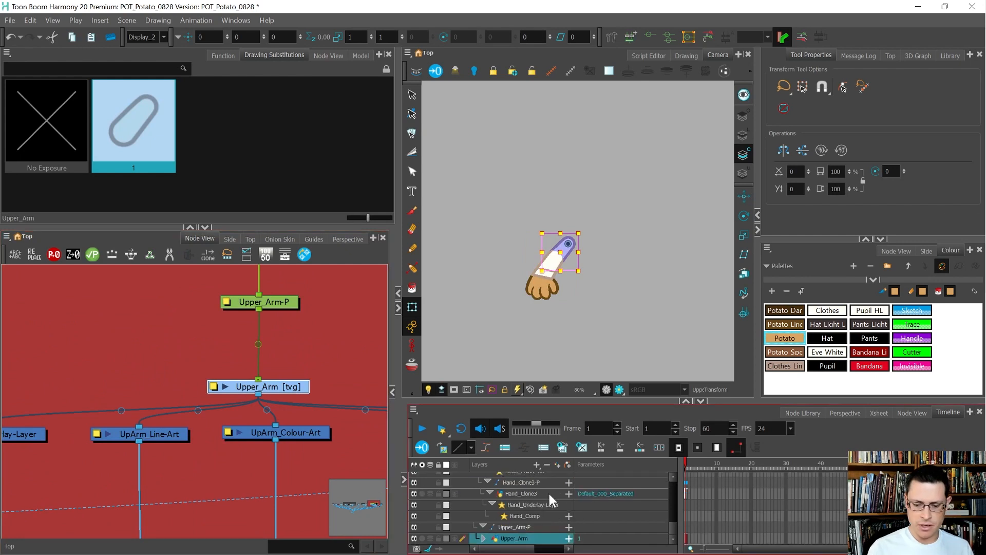
click(422, 538)
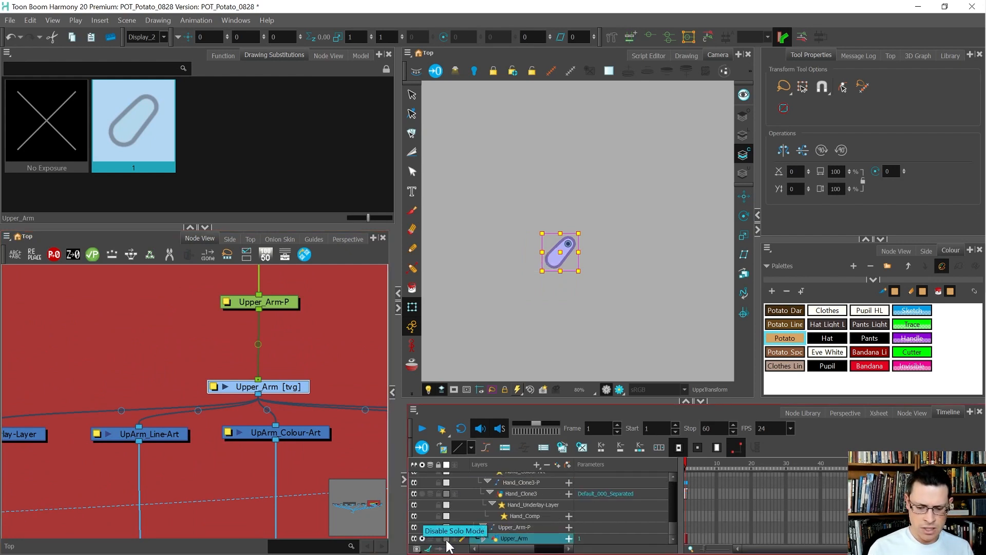
key(f)
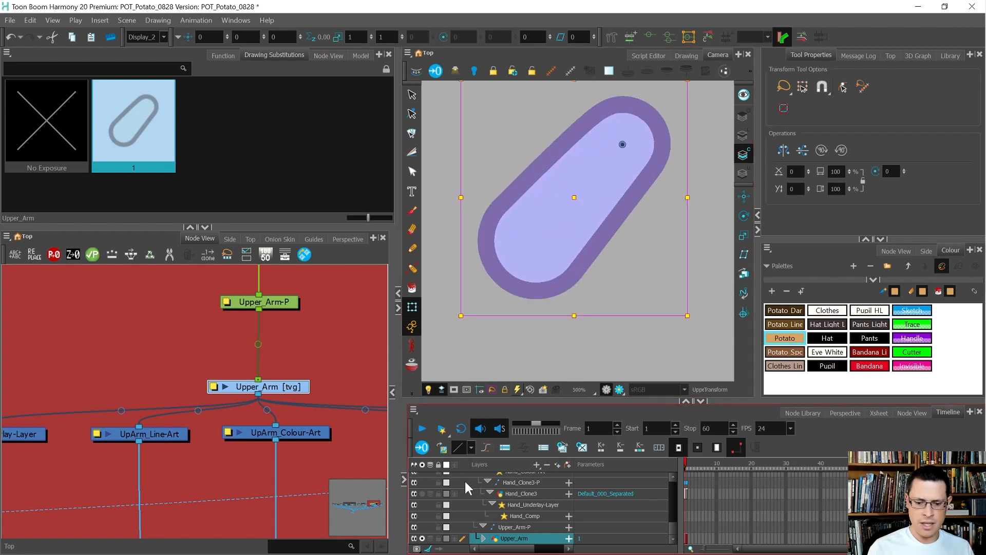
click(446, 538)
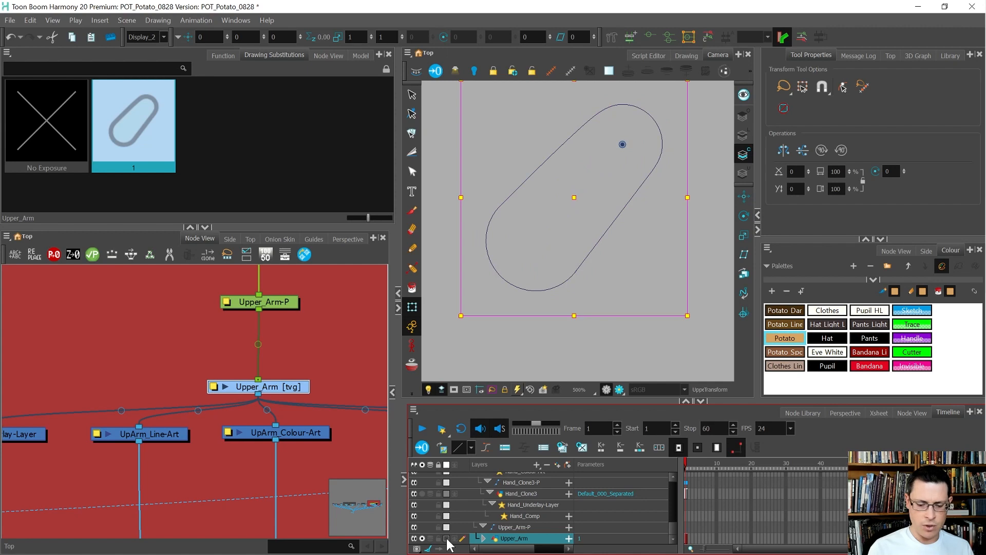
Create a new deformation chain above the Upper_Arm drawing with the Rigging tool and set the rigging mode to Envelope
scroll(291, 331, down, 3)
click(291, 331)
click(259, 353)
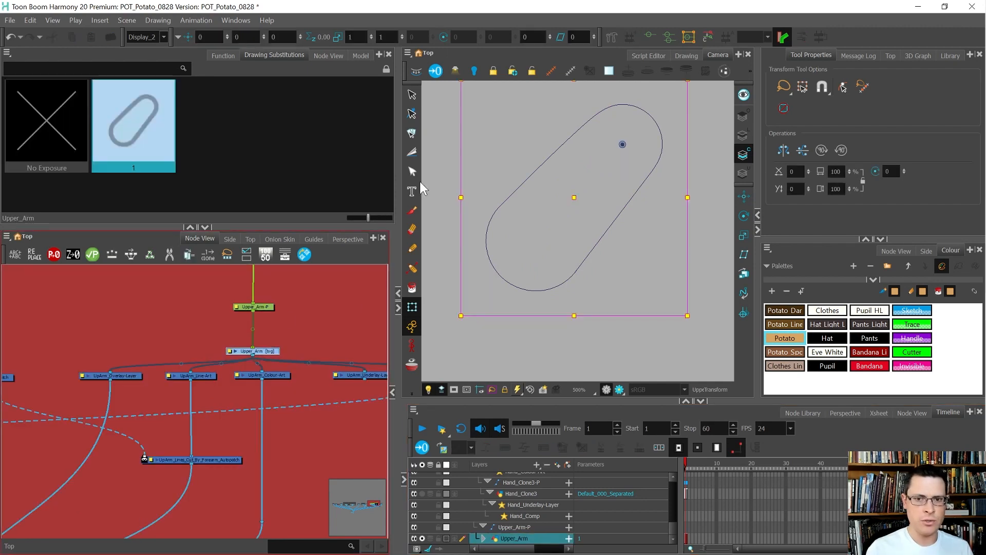
click(610, 39)
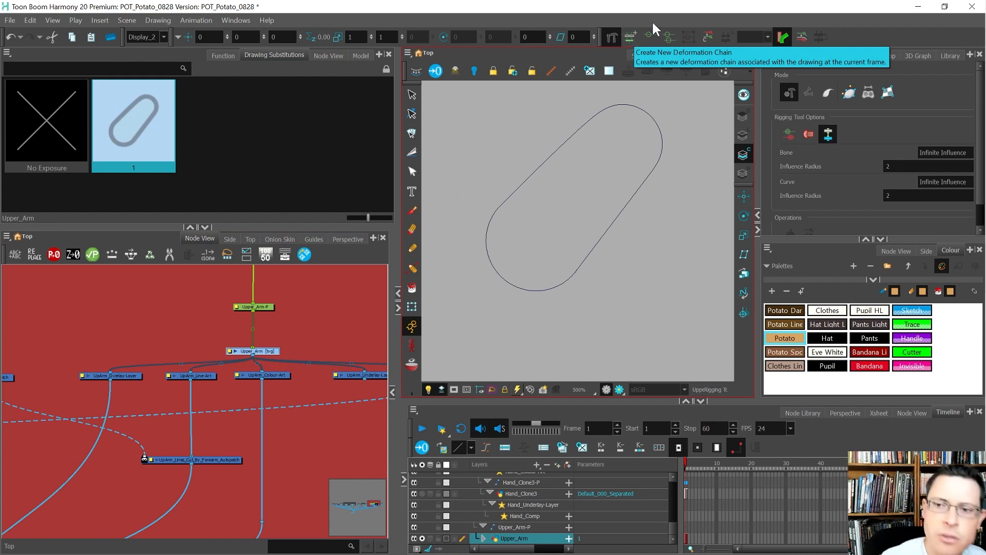
click(631, 38)
click(850, 92)
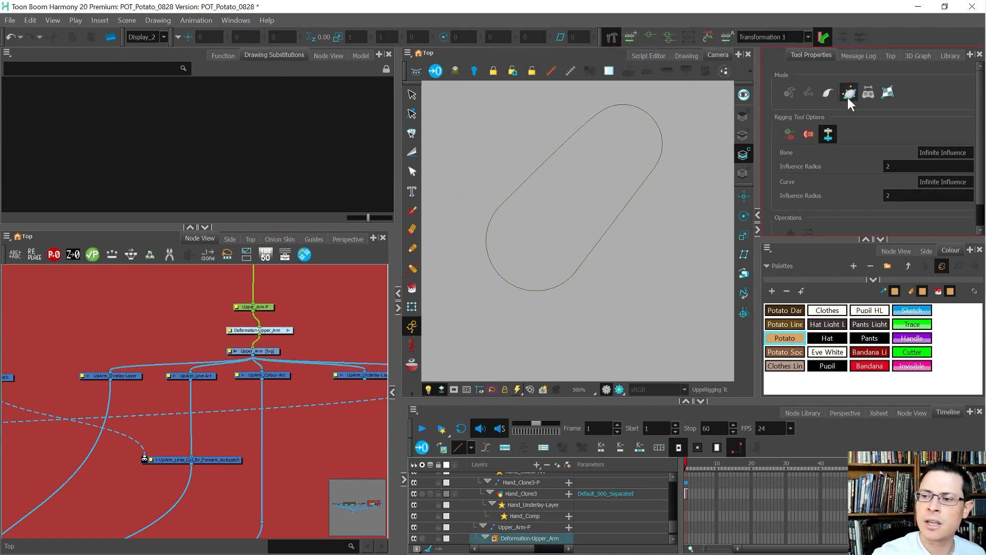
scroll(555, 205, up, 1)
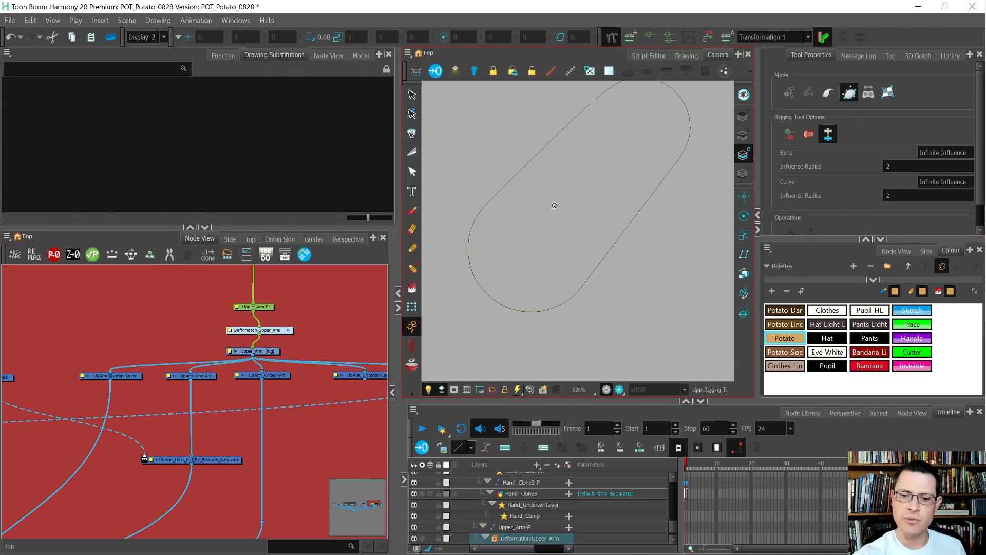
scroll(515, 187, up, 1)
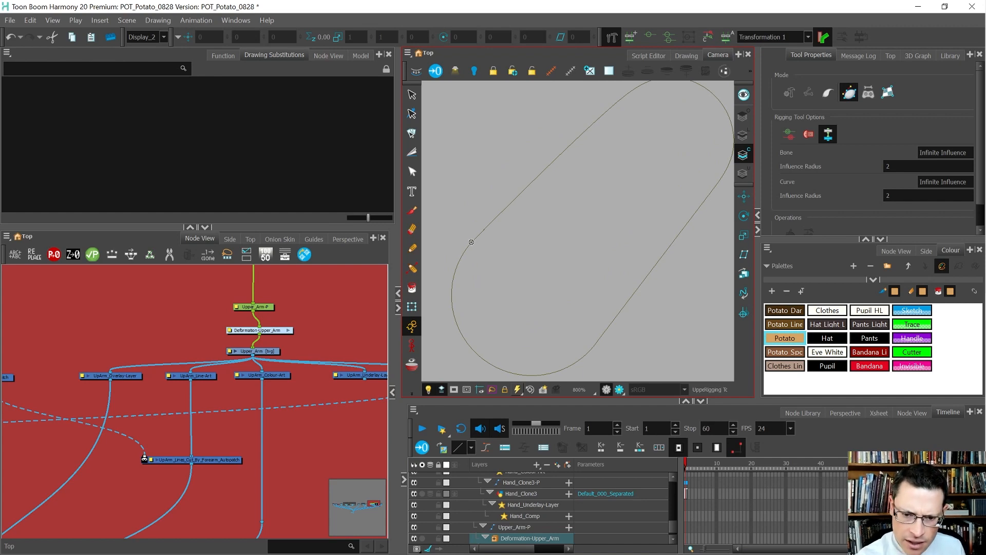
drag(471, 242, 510, 203)
key(ctrl+z)
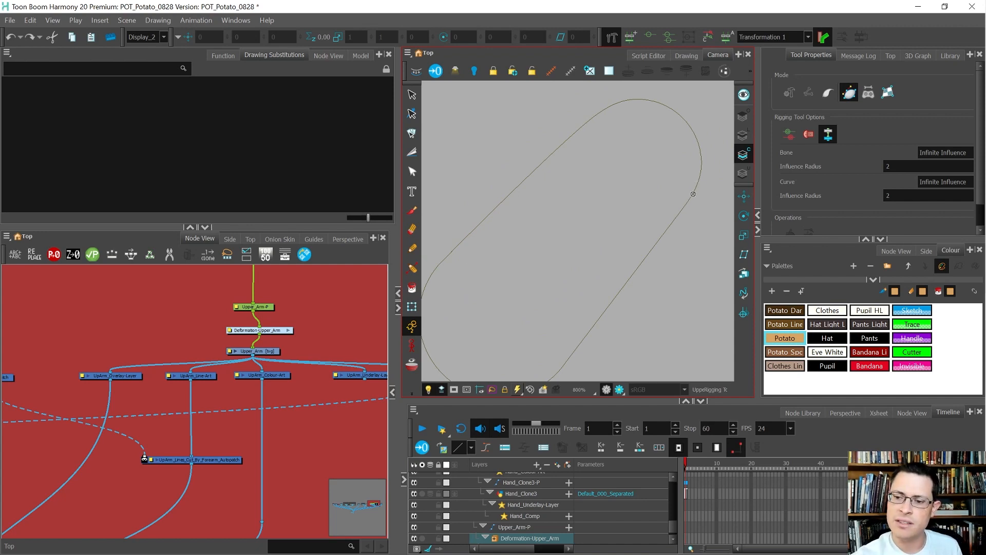
Draw a closed four-point envelope around the upper arm's outline, with a point at each end of both straight sides
click(693, 194)
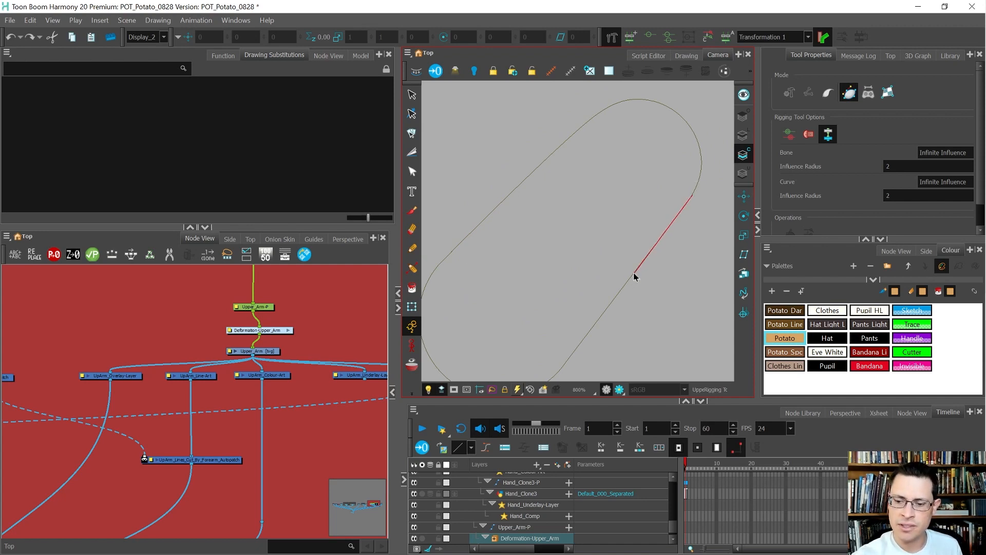
click(639, 266)
drag(618, 317, 630, 276)
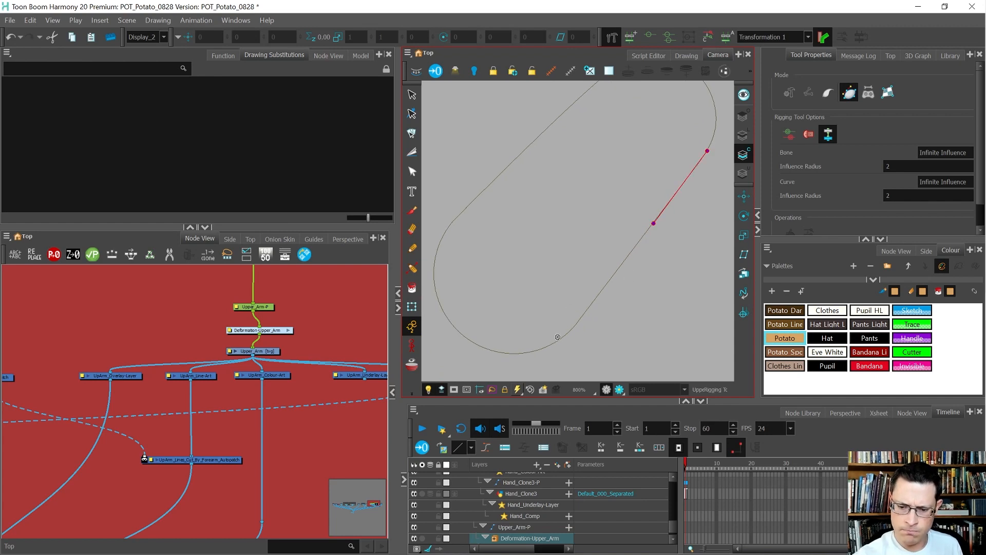
click(574, 326)
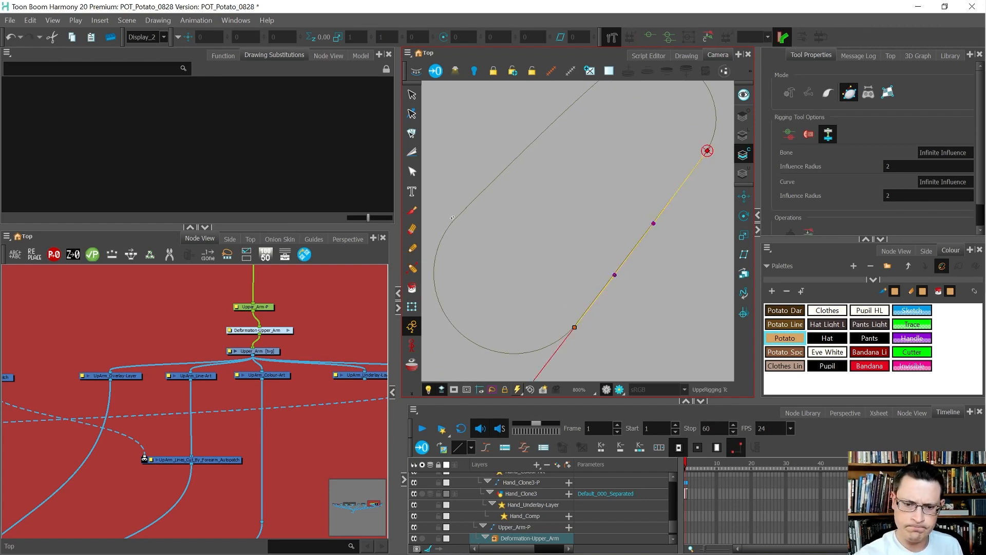
drag(451, 223, 362, 336)
drag(596, 127, 573, 189)
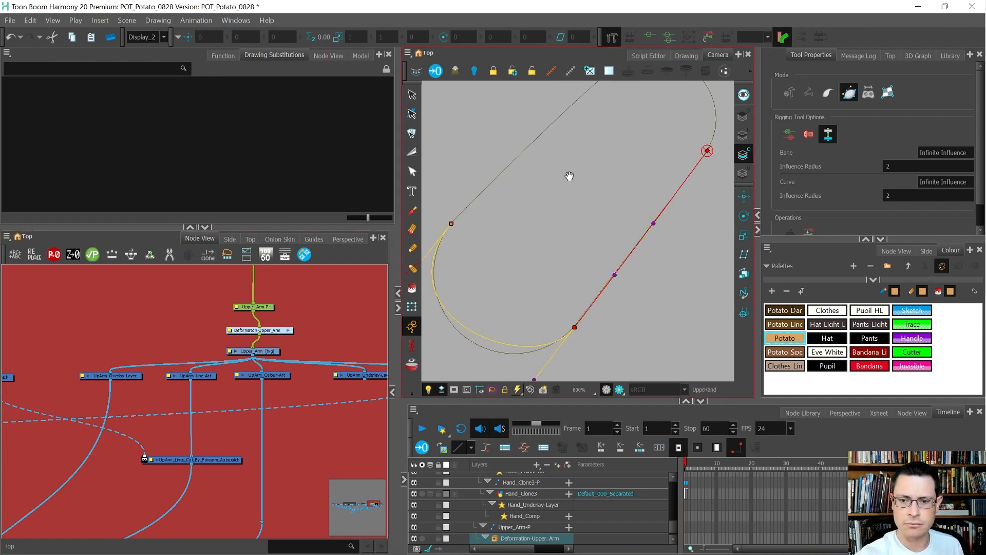
drag(589, 133, 530, 197)
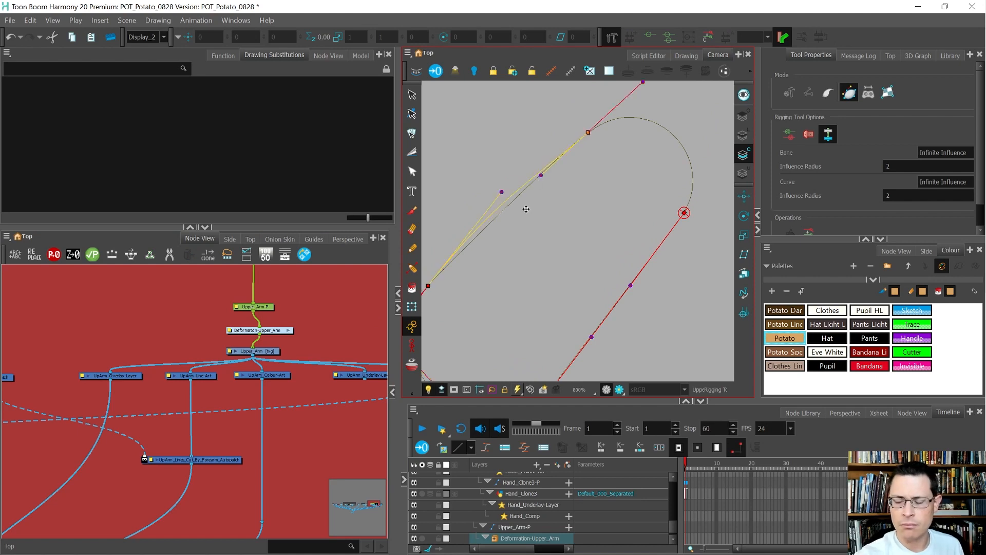
drag(684, 213, 718, 158)
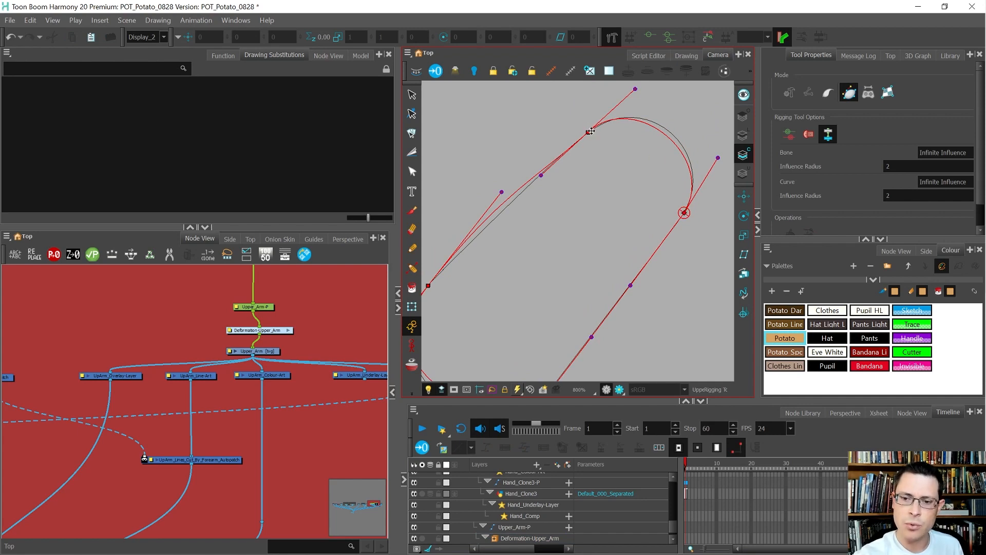
Reposition the upper-left envelope point and both curve handles so the envelope follows the rounded shoulder end
drag(588, 132, 586, 135)
drag(643, 91, 643, 83)
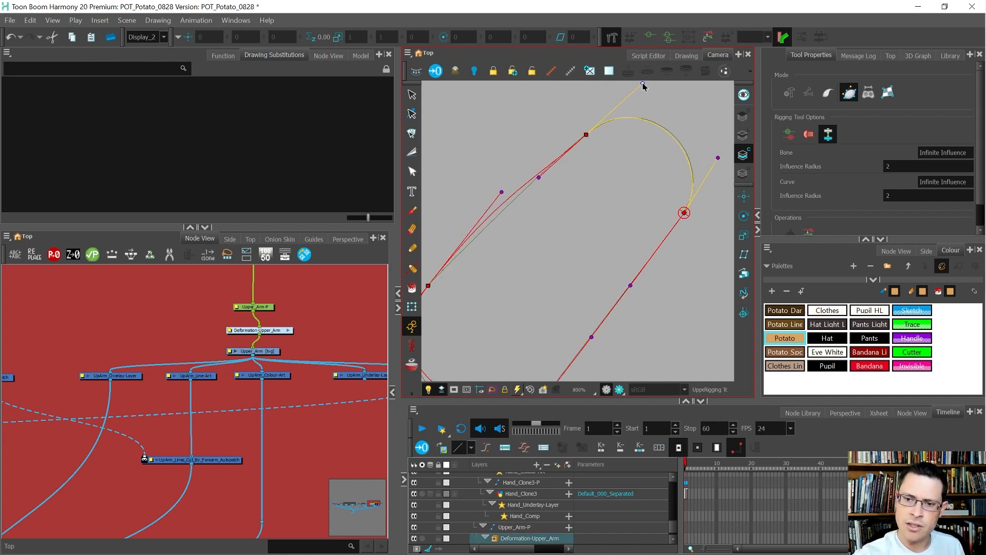
drag(718, 157, 720, 153)
Fit the lower-right envelope point to the outline and space the handles evenly along the arm's straight right side
drag(623, 286, 645, 239)
scroll(646, 238, down, 1)
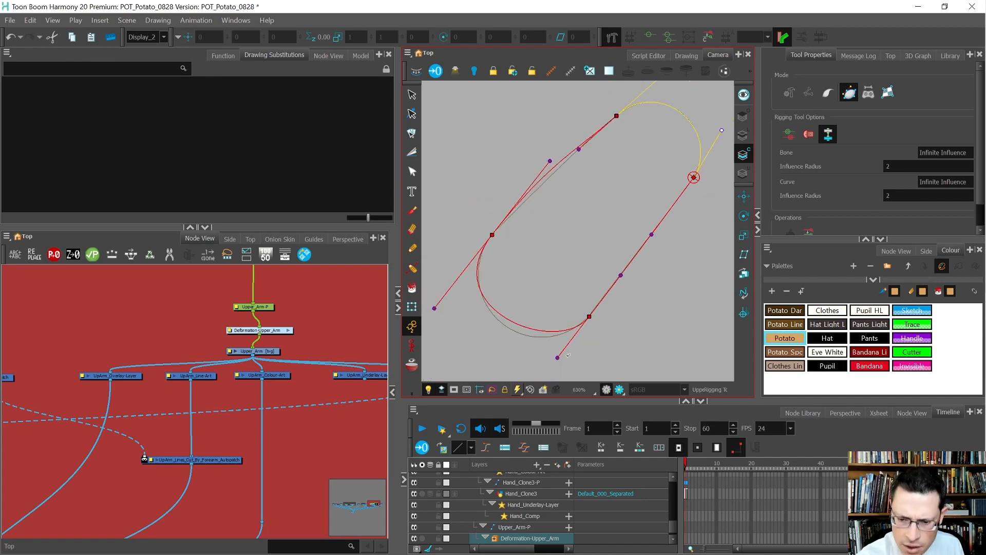
drag(589, 316, 593, 313)
drag(626, 275, 624, 274)
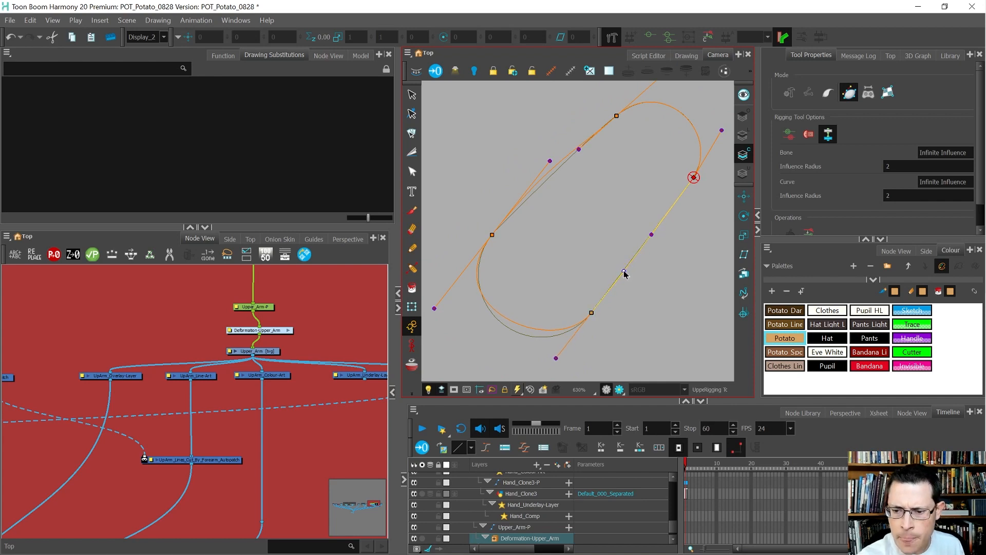
drag(656, 235, 662, 226)
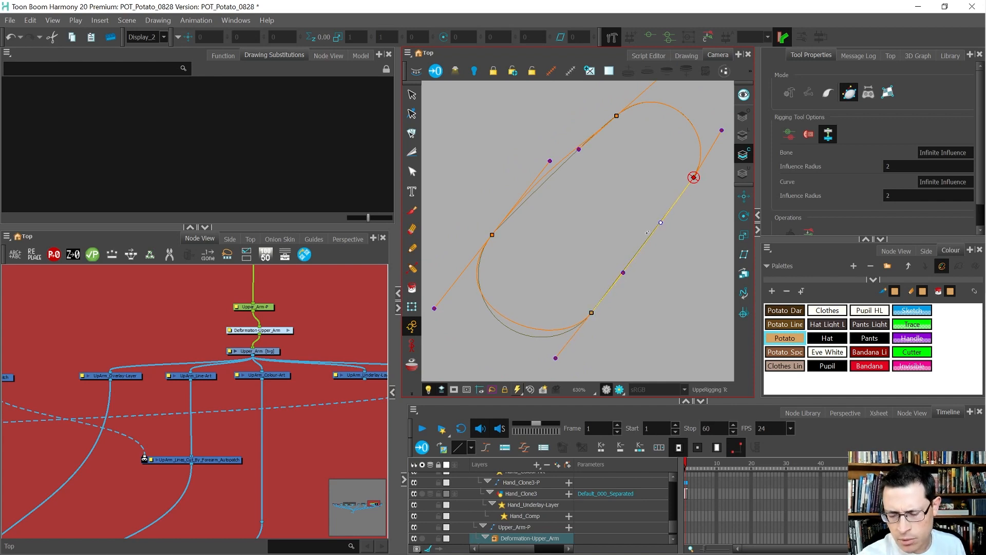
Adjust the lower-left envelope point and the left side's handles so they lie evenly spaced along the arm's straight edge
scroll(667, 219, up, 1)
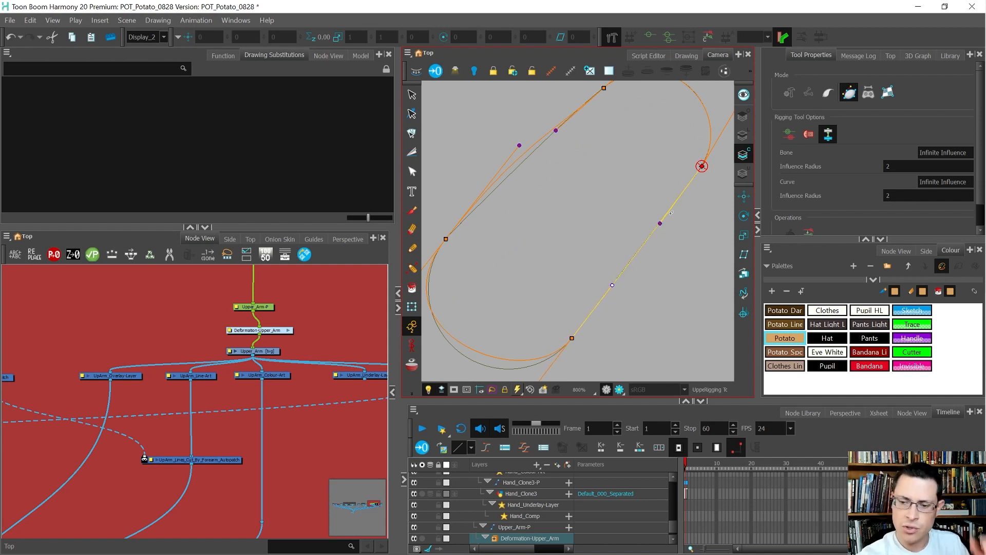
drag(580, 140, 601, 174)
mouse_move(468, 273)
mouse_down()
mouse_move(464, 286)
mouse_move(470, 274)
mouse_up()
drag(543, 178, 621, 128)
drag(543, 198, 594, 150)
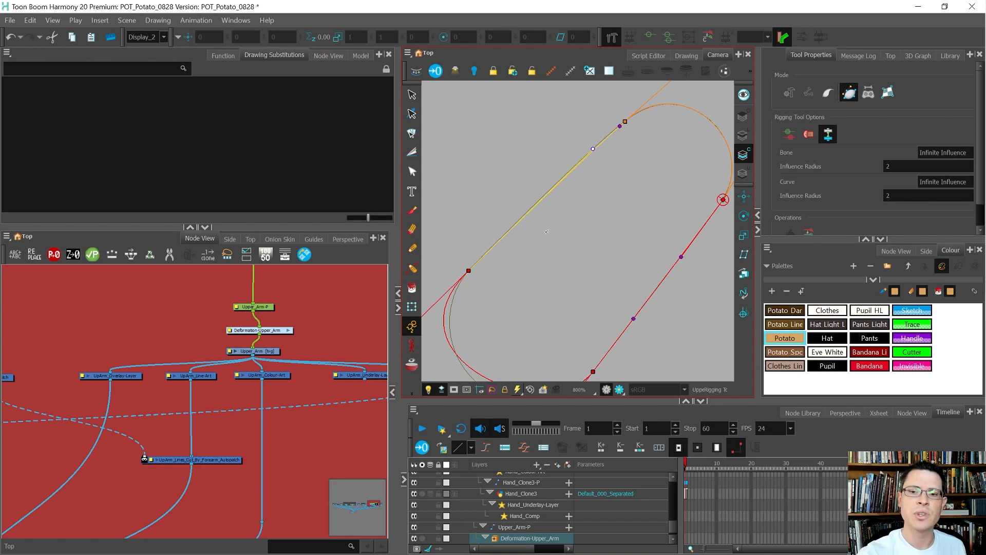
key(ctrl+z)
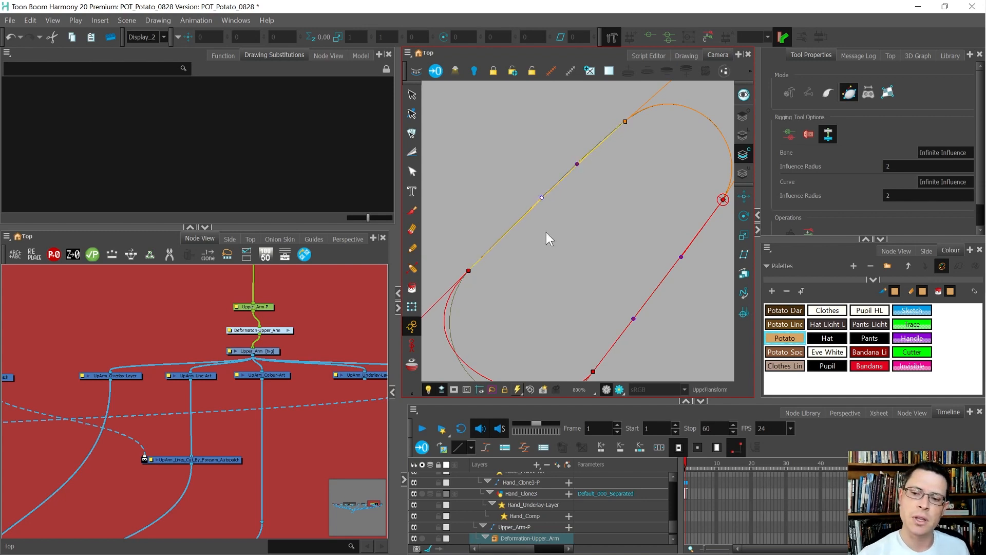
click(577, 165)
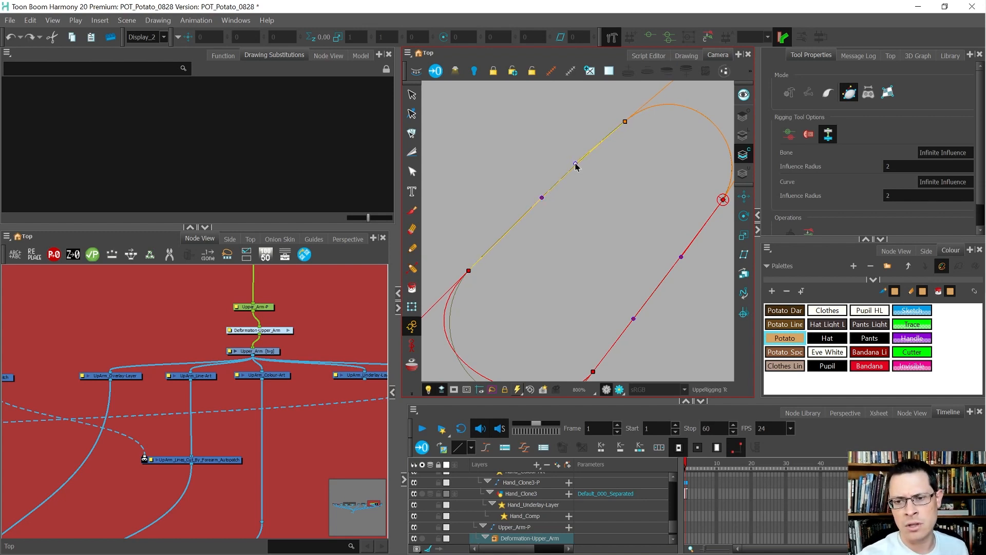
drag(541, 199, 518, 221)
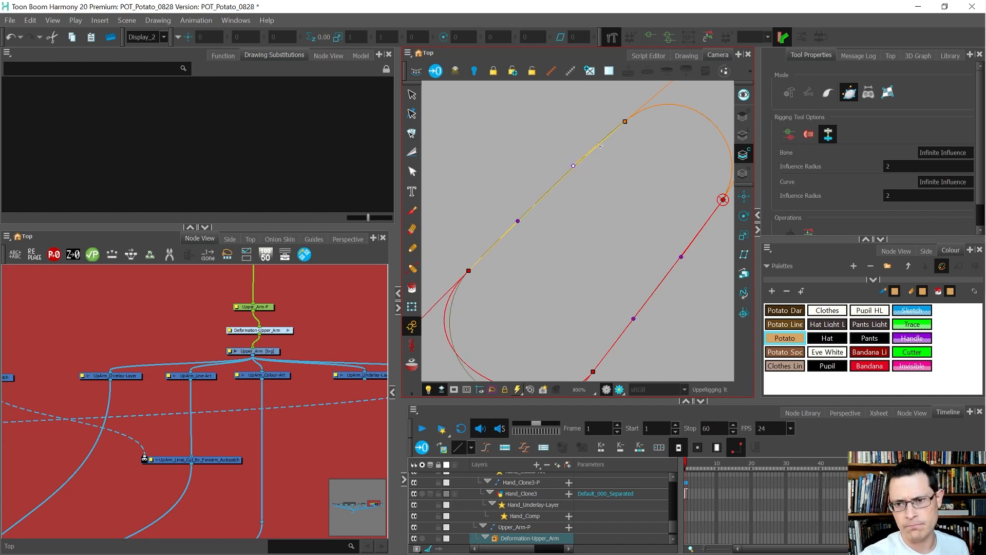
click(625, 122)
Adjust the two handles and the left point at the rounded elbow end to match the outline, undoing the stray extra envelope point
drag(473, 337, 542, 232)
drag(452, 251, 474, 230)
click(617, 326)
drag(617, 326, 593, 355)
drag(476, 231, 465, 243)
click(466, 204)
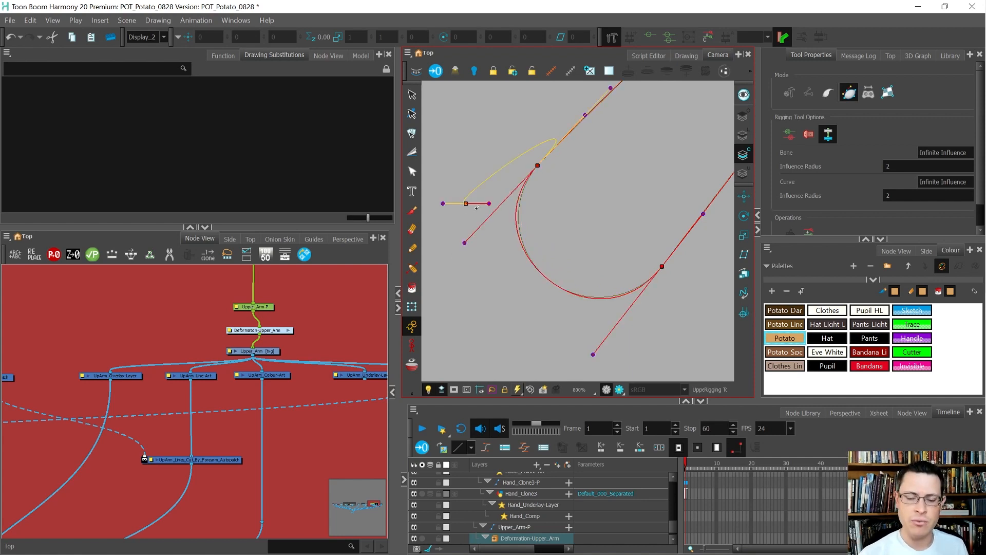
key(ctrl+z)
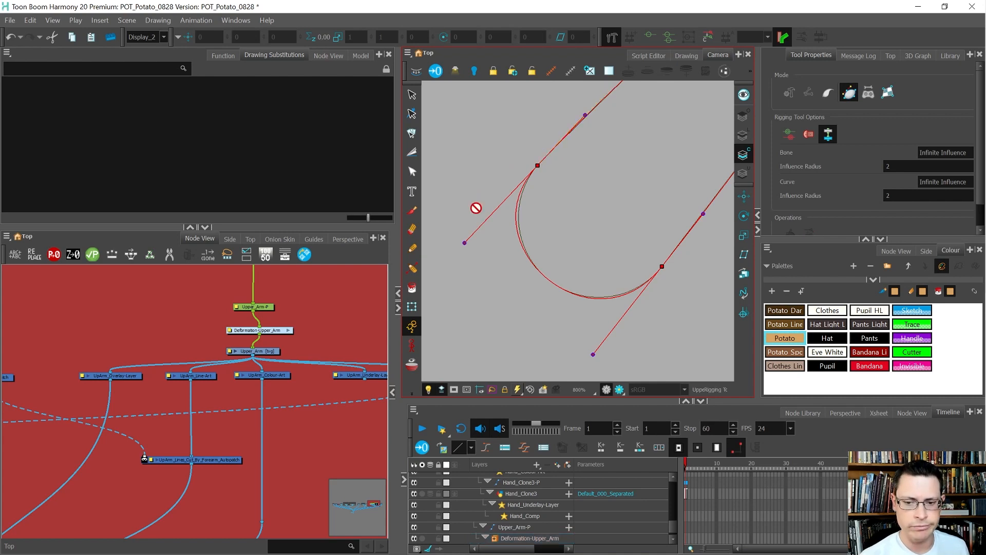
click(538, 166)
drag(539, 165, 539, 165)
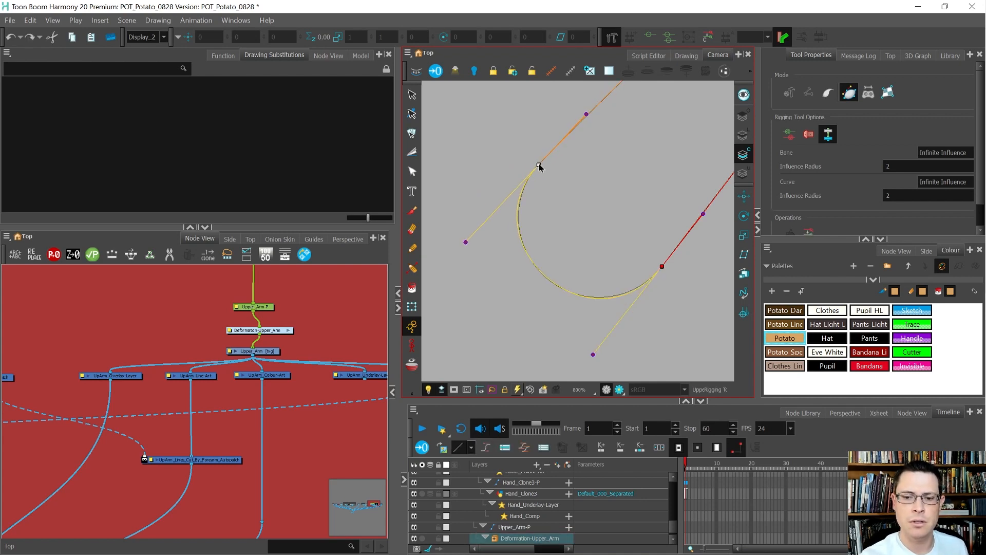
Fine-tune both envelope points and curve handles at the rounded elbow end so the curve follows the arm's outline
drag(466, 242, 468, 241)
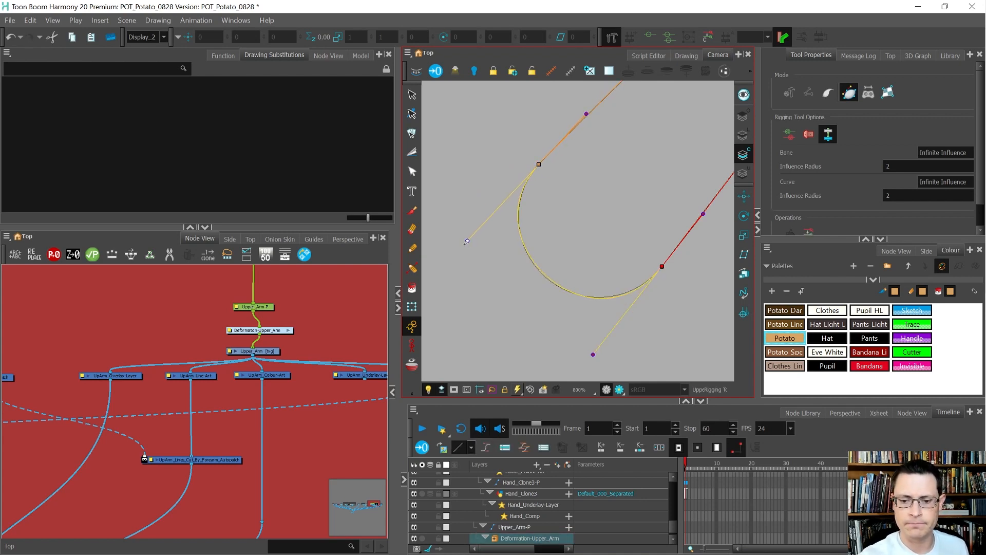
drag(594, 355, 586, 362)
drag(662, 266, 666, 263)
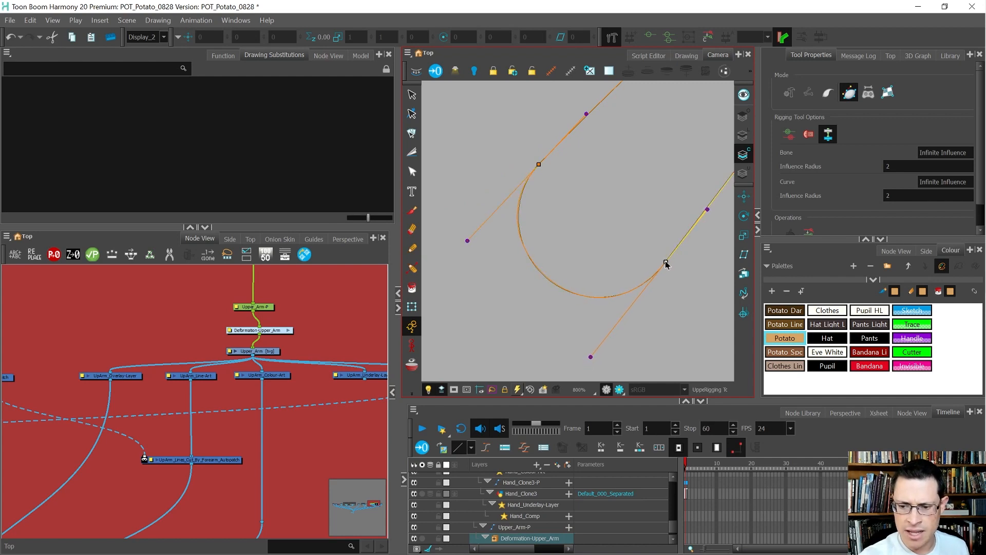
drag(540, 163, 542, 162)
drag(469, 239, 468, 243)
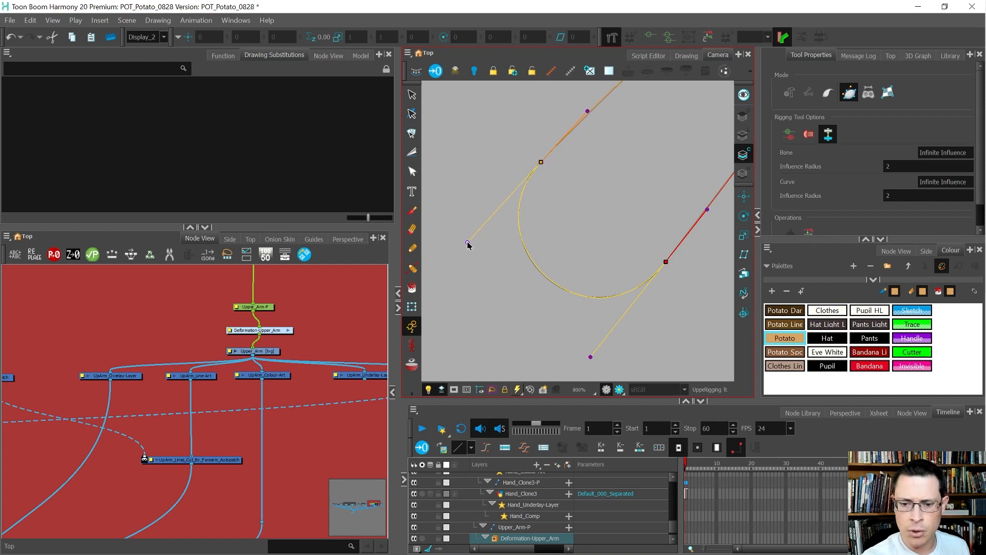
drag(666, 261, 668, 262)
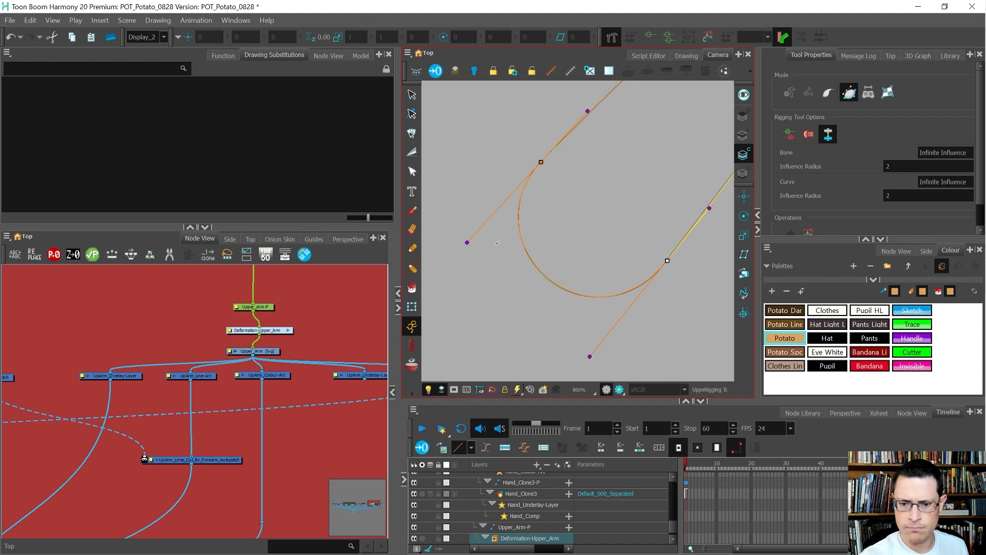
click(590, 356)
Refine the envelope points and handles along both straight sides of the upper arm, and save the scene
drag(548, 162, 498, 233)
click(517, 192)
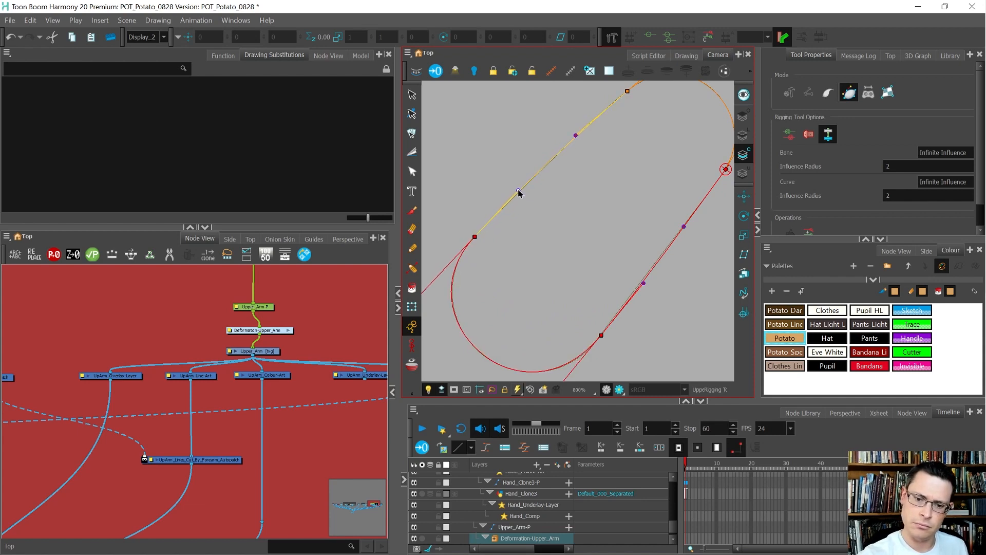
click(475, 237)
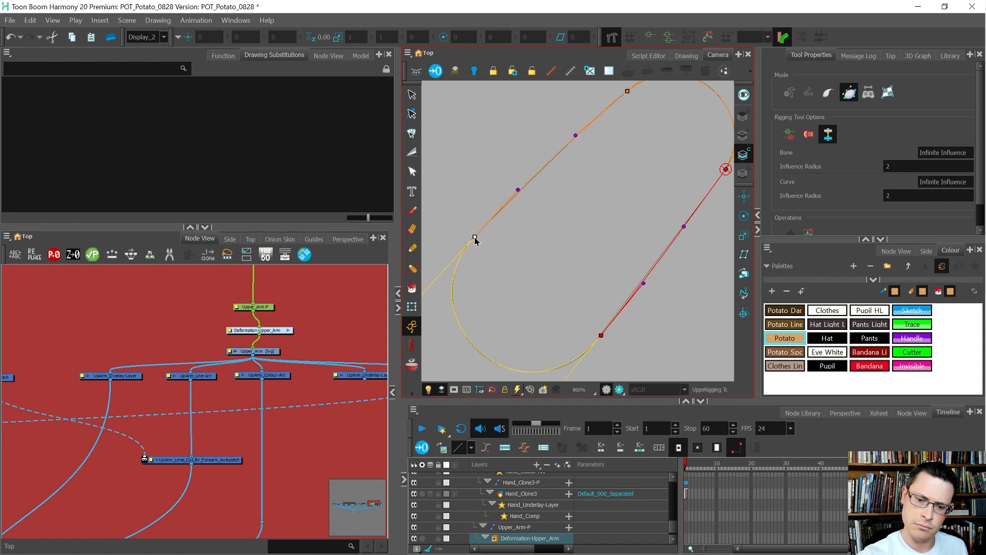
click(643, 284)
click(601, 337)
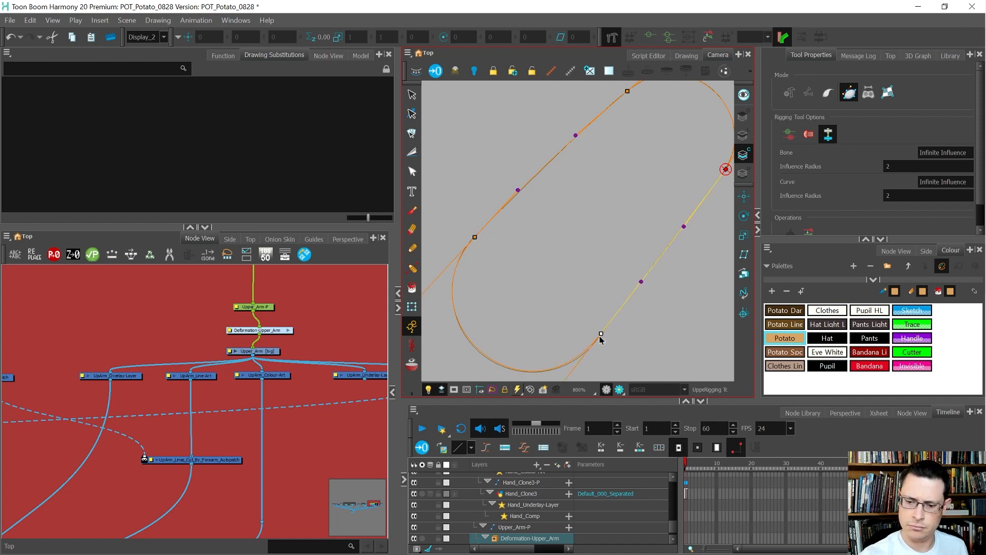
drag(600, 337, 601, 336)
drag(684, 227, 684, 226)
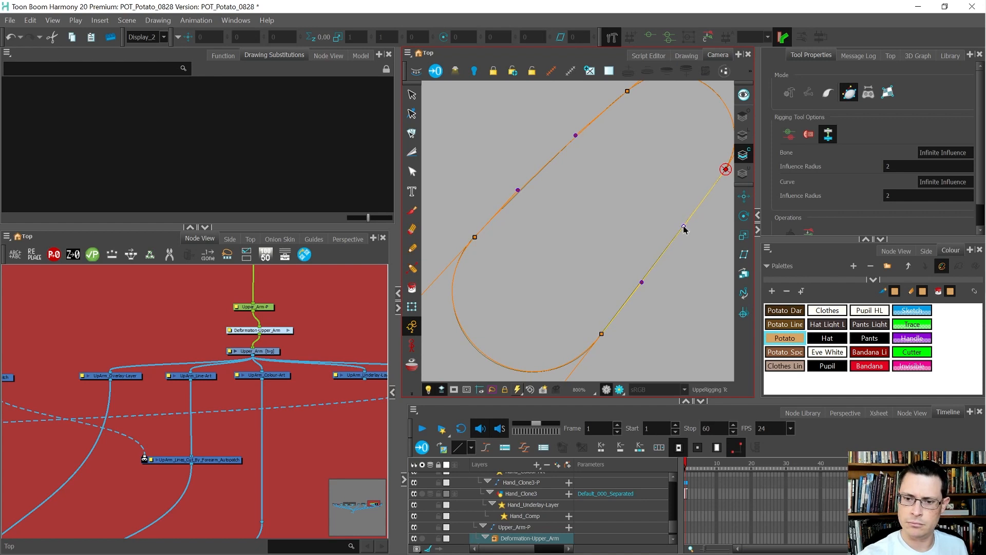
click(517, 192)
scroll(524, 187, down, 1)
scroll(644, 147, down, 1)
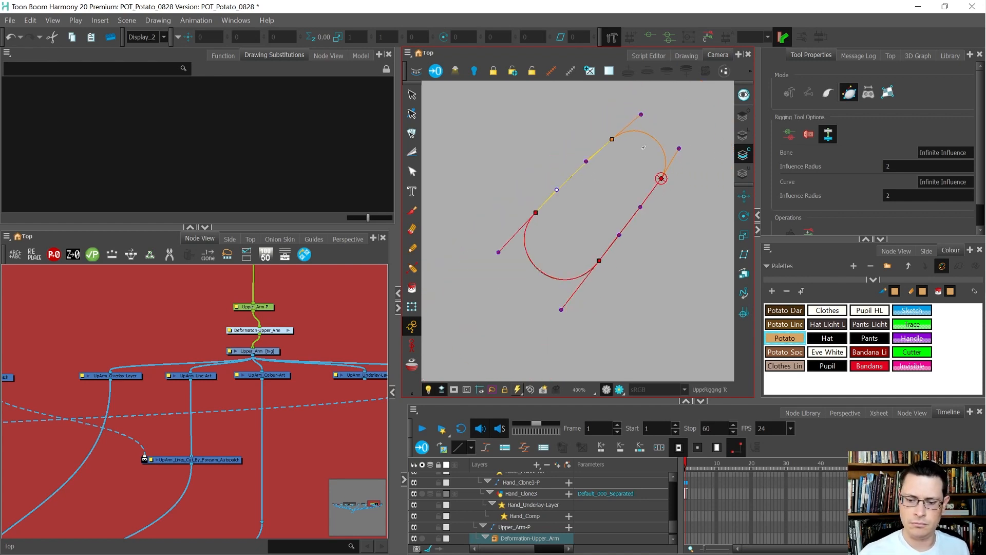
scroll(645, 148, up, 2)
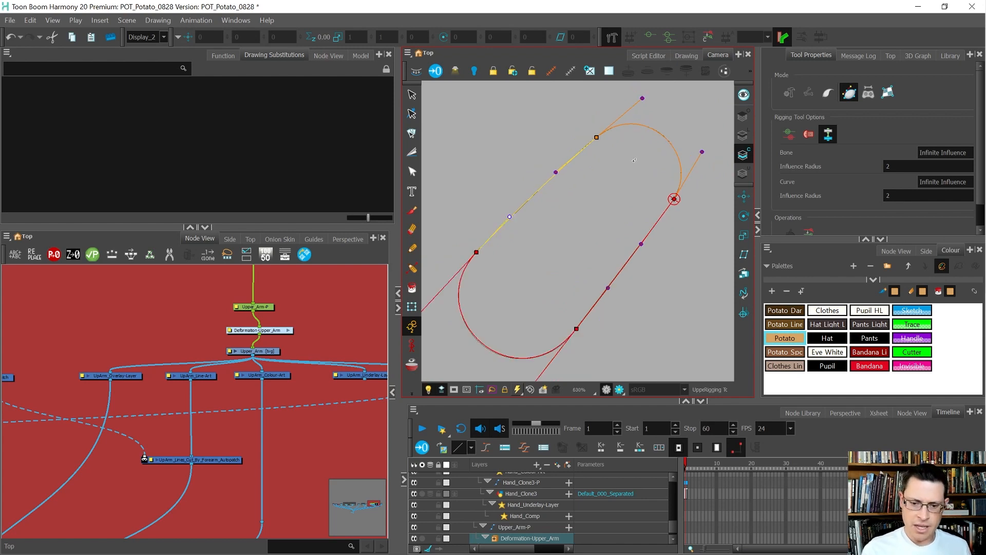
key(ctrl+s)
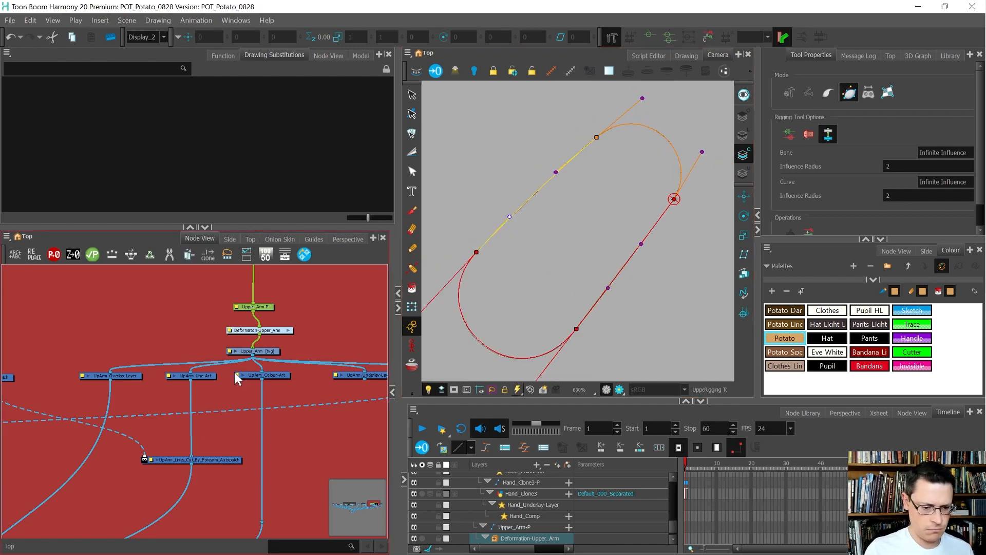
Turn off outline display and solo for the Upper_Arm layer, and select its parent deformation group
click(268, 352)
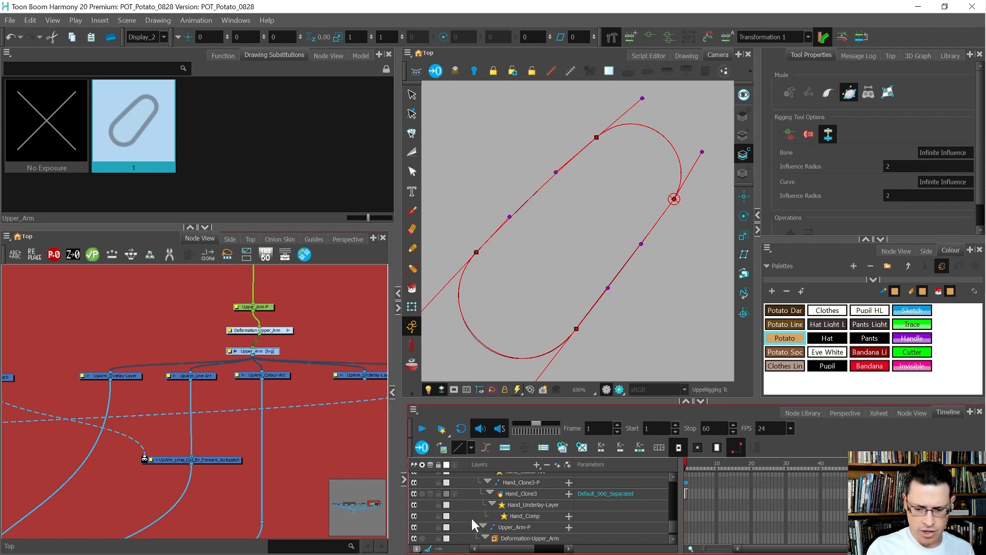
key(o)
click(447, 538)
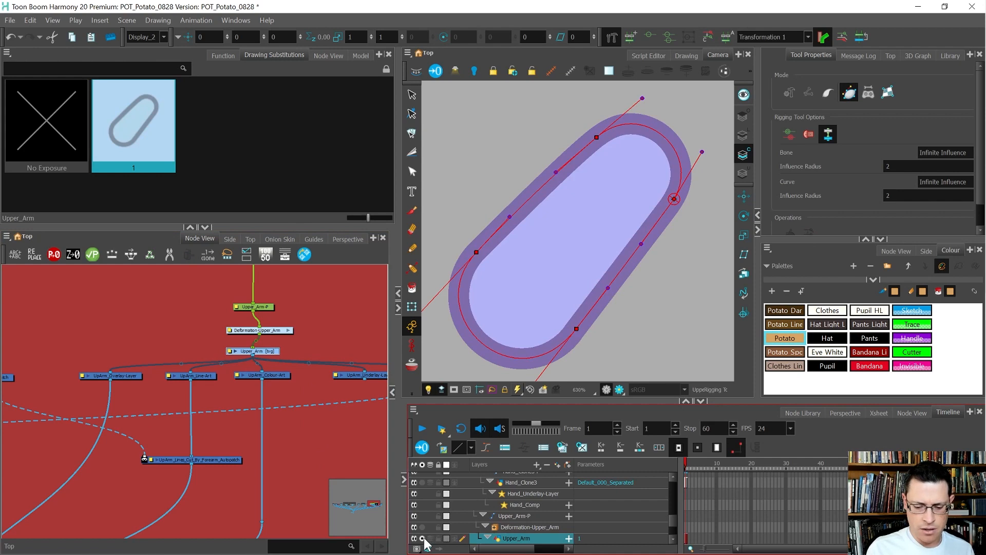
click(423, 538)
key(b)
scroll(581, 245, down, 1)
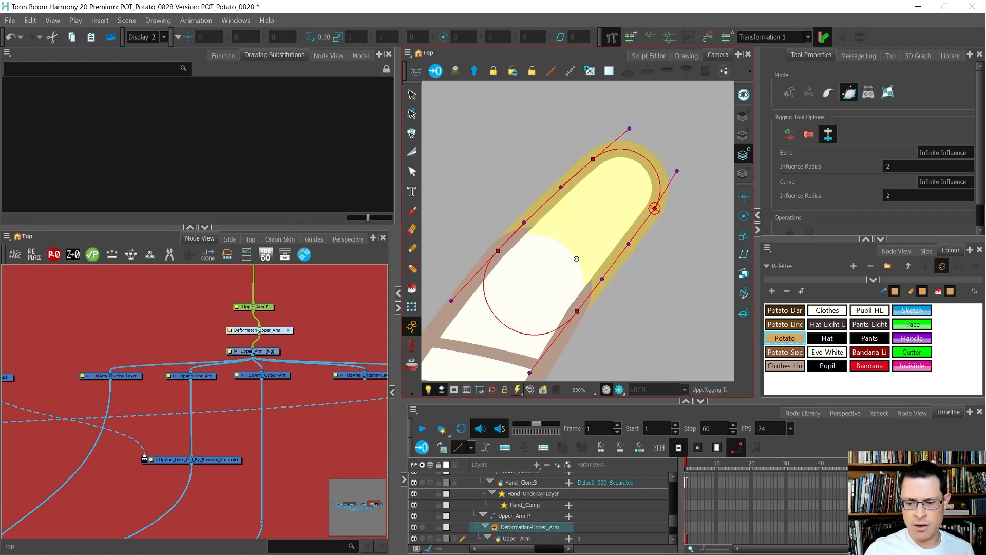
scroll(595, 162, down, 4)
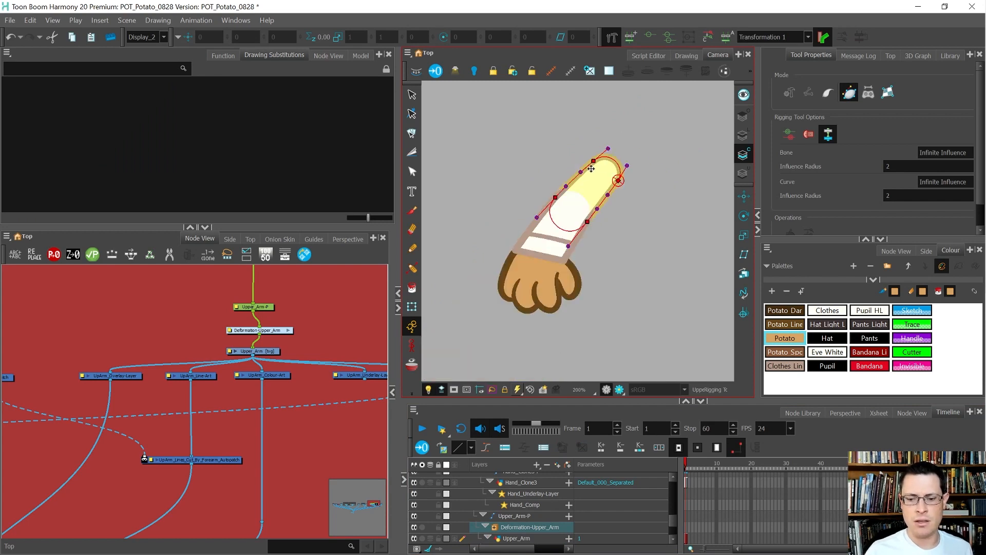
Rotate the forearm with the Transform tool to bend the arm at the elbow and test the joint
scroll(581, 189, up, 3)
key(shift+t)
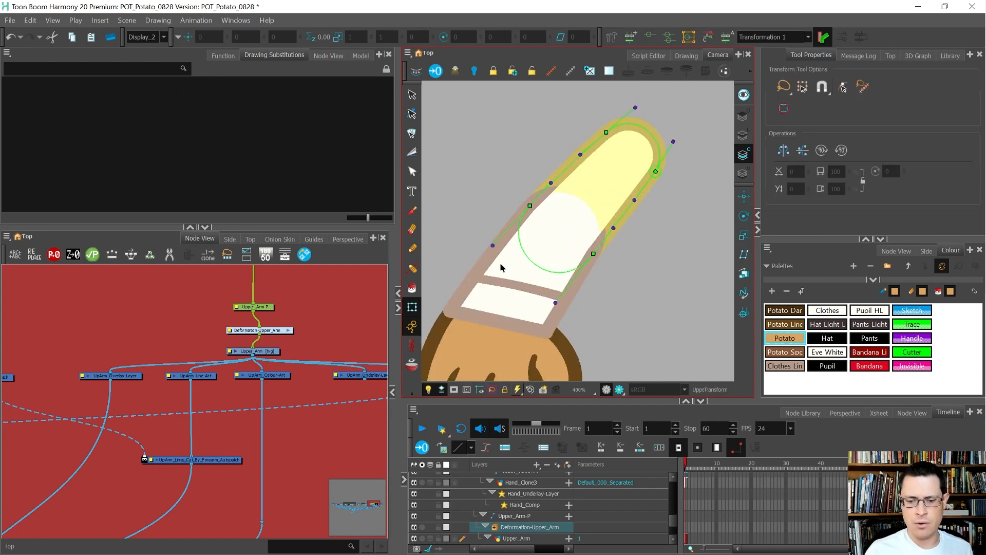
click(501, 267)
mouse_move(498, 308)
mouse_down()
mouse_move(611, 301)
mouse_move(625, 288)
mouse_up()
key(ctrl+z)
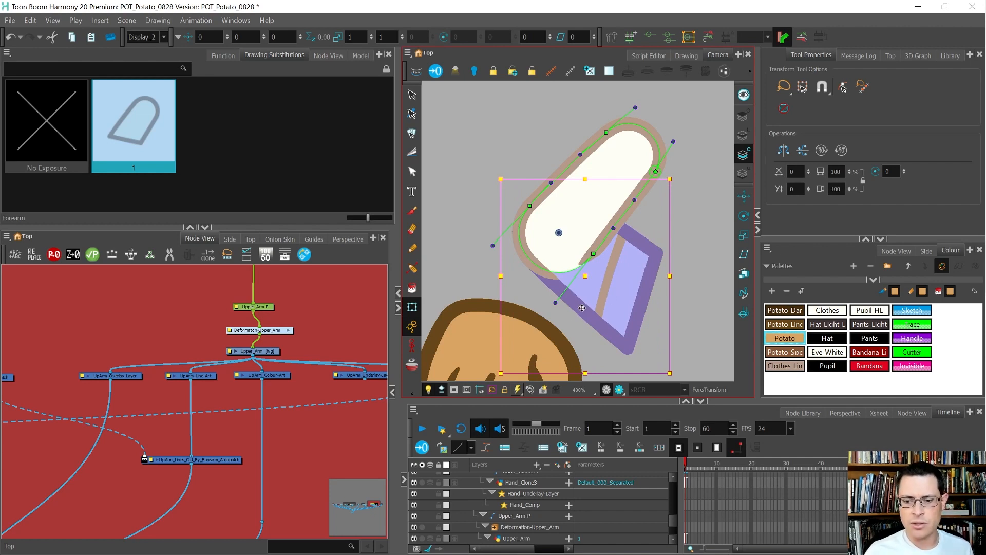
Test the deformer by pulling the curve handle beyond the elbow end, return it, and inspect the tapered overlay tip
click(553, 305)
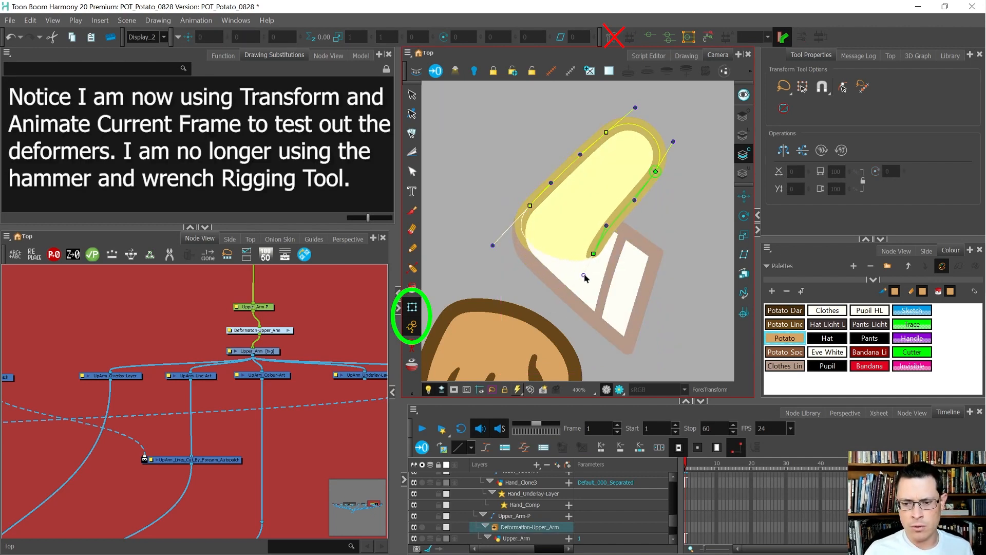
mouse_move(555, 318)
mouse_down()
mouse_move(529, 276)
mouse_move(558, 263)
mouse_move(546, 276)
mouse_move(590, 300)
mouse_move(591, 281)
mouse_move(579, 305)
mouse_move(522, 312)
mouse_move(545, 287)
mouse_move(582, 287)
mouse_move(560, 303)
mouse_up()
scroll(578, 246, up, 3)
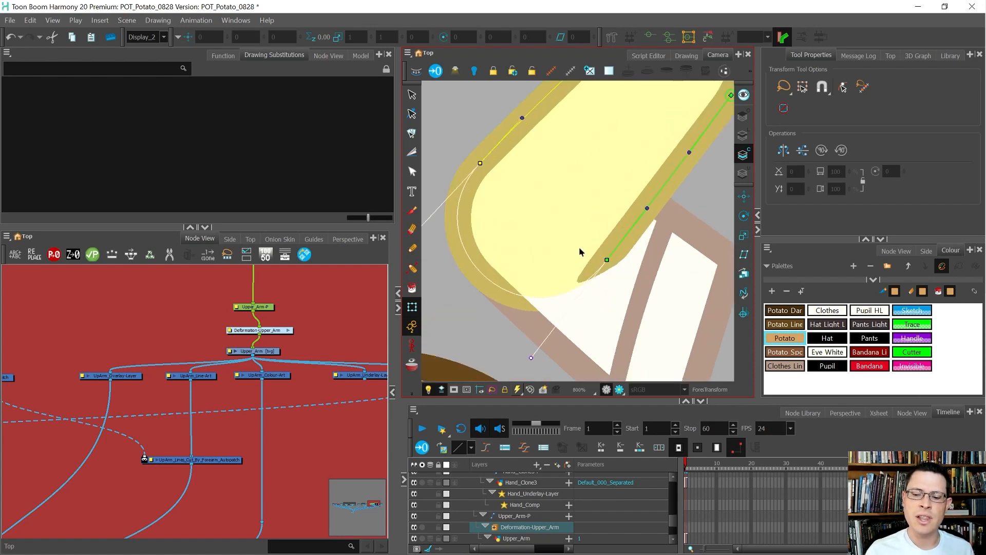
scroll(590, 273, up, 2)
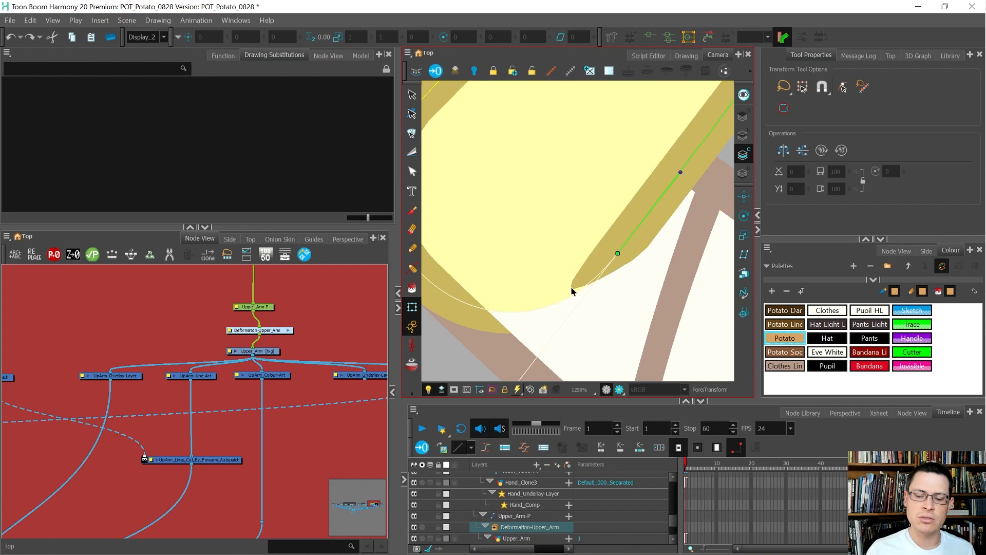
scroll(572, 289, down, 3)
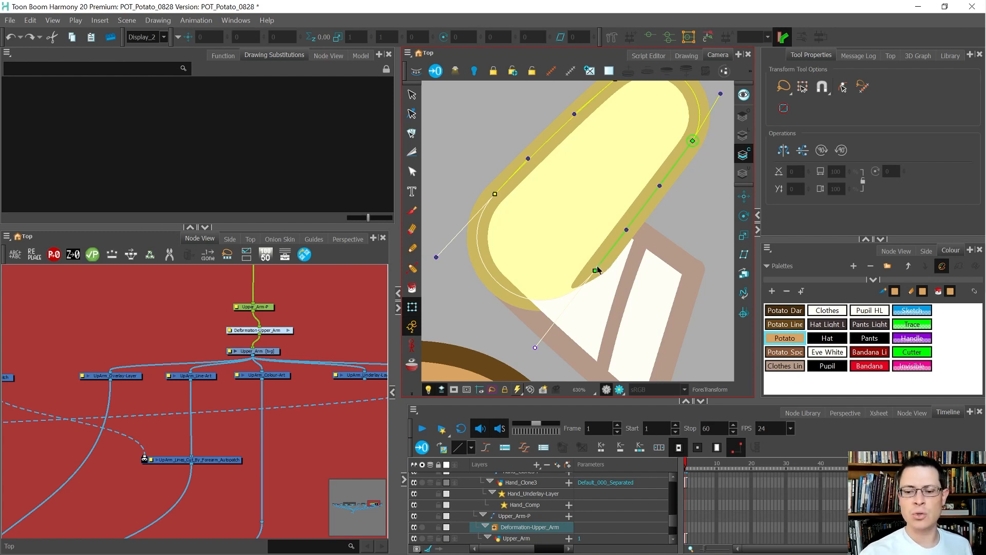
Cut the tapered tip off the Upper_Arm overlay line on the inner side of the bent elbow
key(alt+t)
key(shift+t)
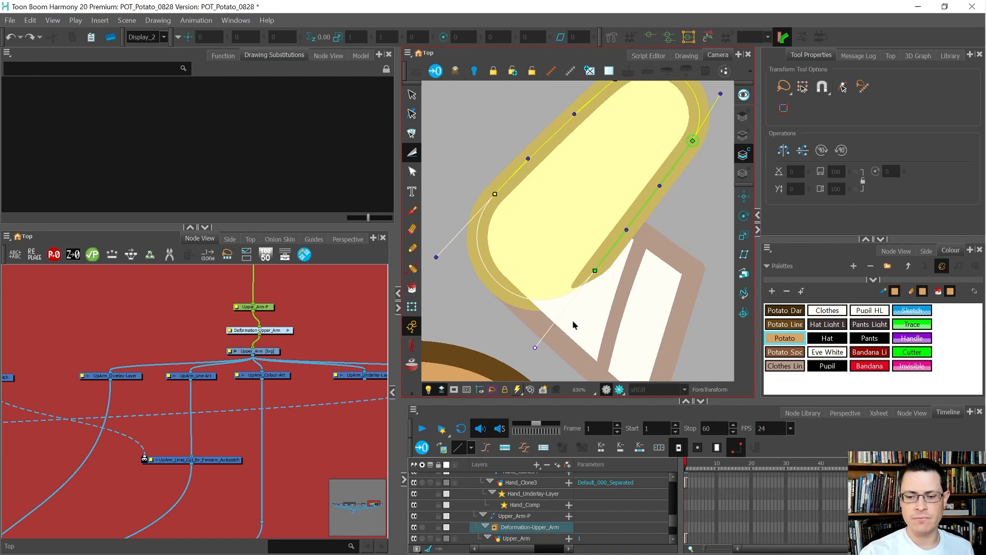
key(alt+t)
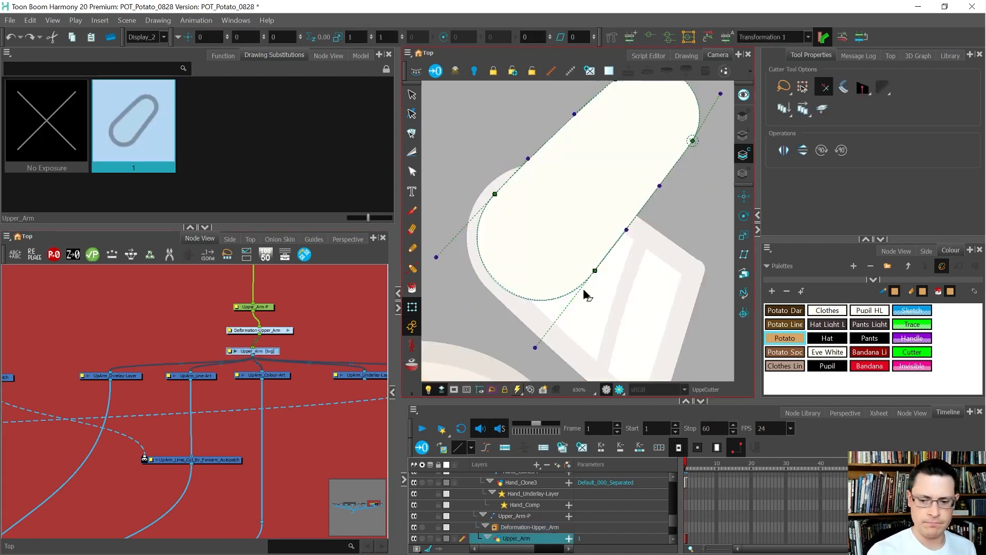
click(744, 116)
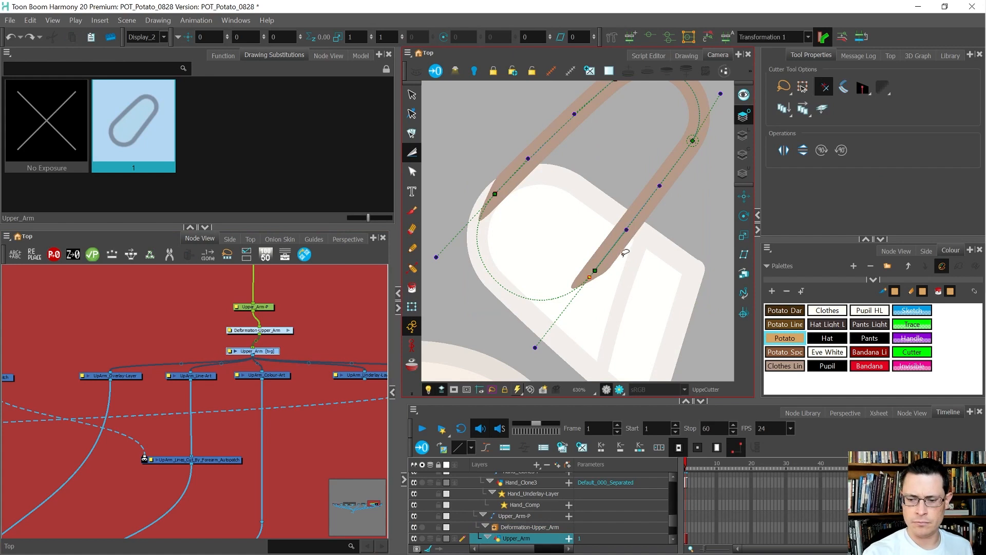
mouse_move(623, 250)
mouse_down()
mouse_move(589, 246)
mouse_move(607, 290)
mouse_up()
key(Delete)
Extend the trimmed overlay line back to the nearby envelope point with the Pencil Editor, and deselect the drawing
key(shift+e)
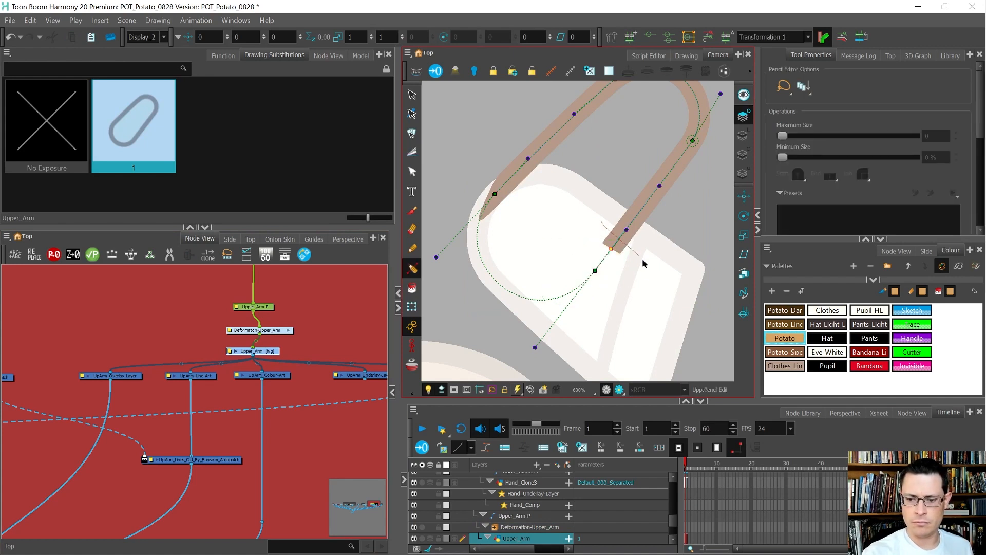
click(609, 244)
drag(603, 257, 594, 267)
key(shift+2)
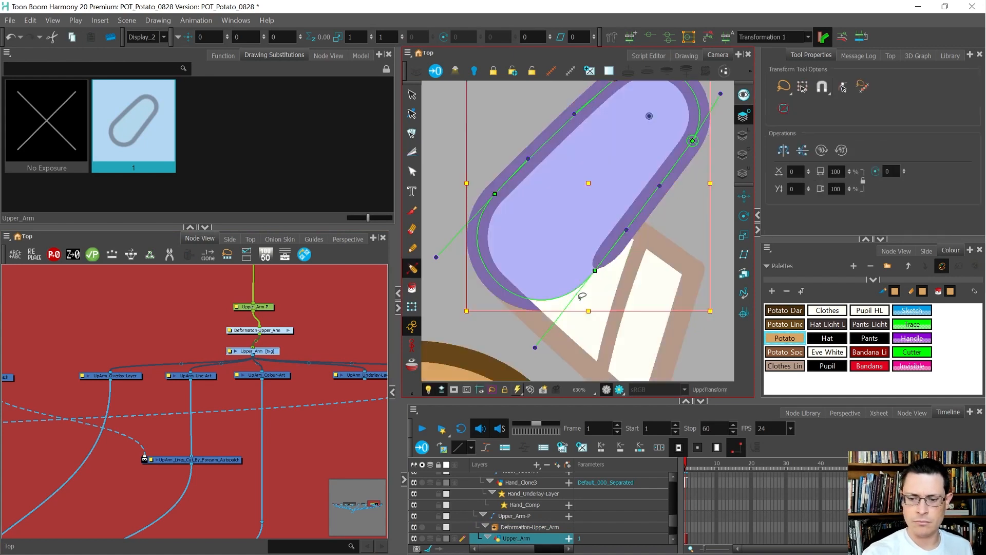
scroll(599, 315, down, 5)
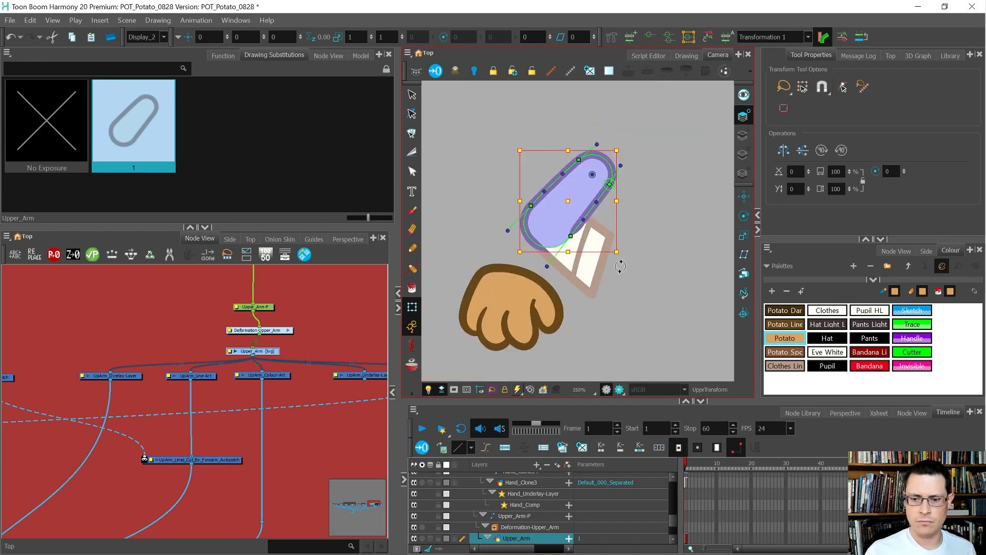
key(Escape)
scroll(580, 242, up, 1)
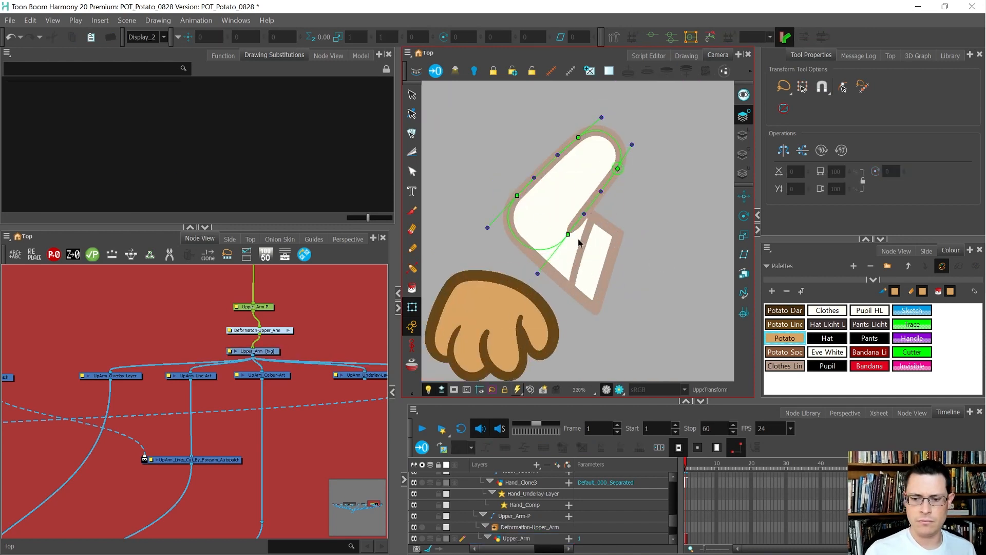
Rotate the forearm peg to about 82 degrees to recheck the elbow bend, and nudge it backward in depth
click(586, 249)
key(b)
key(r)
mouse_move(590, 275)
mouse_down()
mouse_move(664, 249)
mouse_move(707, 168)
mouse_move(699, 123)
mouse_up()
key(alt+Up)
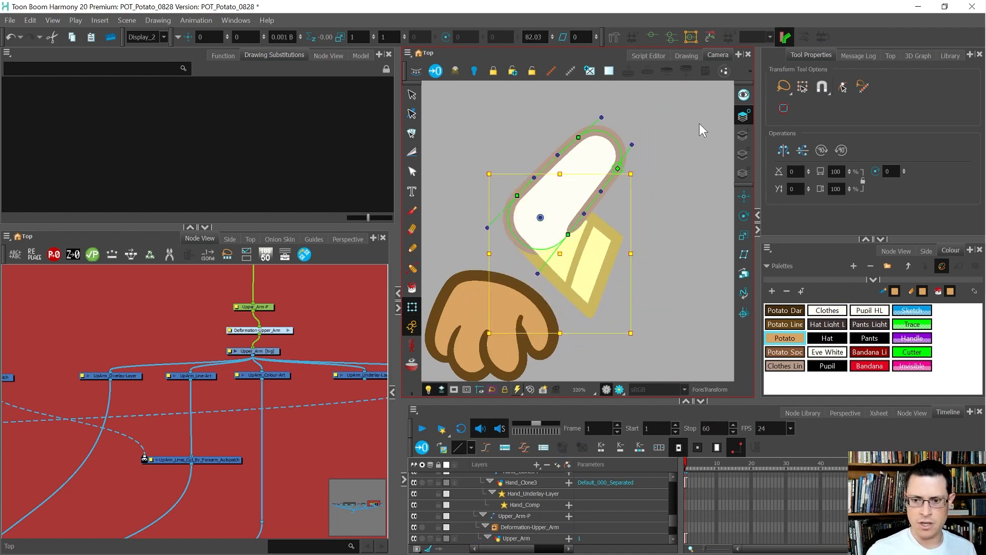
Try moving the envelope point at the inner elbow and its side handle to test how the shortened overlay line bends
mouse_move(692, 242)
mouse_down()
mouse_move(559, 369)
mouse_move(696, 211)
mouse_move(650, 257)
mouse_move(549, 318)
mouse_move(663, 173)
mouse_move(545, 316)
mouse_move(623, 208)
mouse_move(560, 229)
mouse_move(601, 225)
mouse_move(587, 229)
mouse_move(532, 222)
mouse_up()
scroll(558, 229, up, 5)
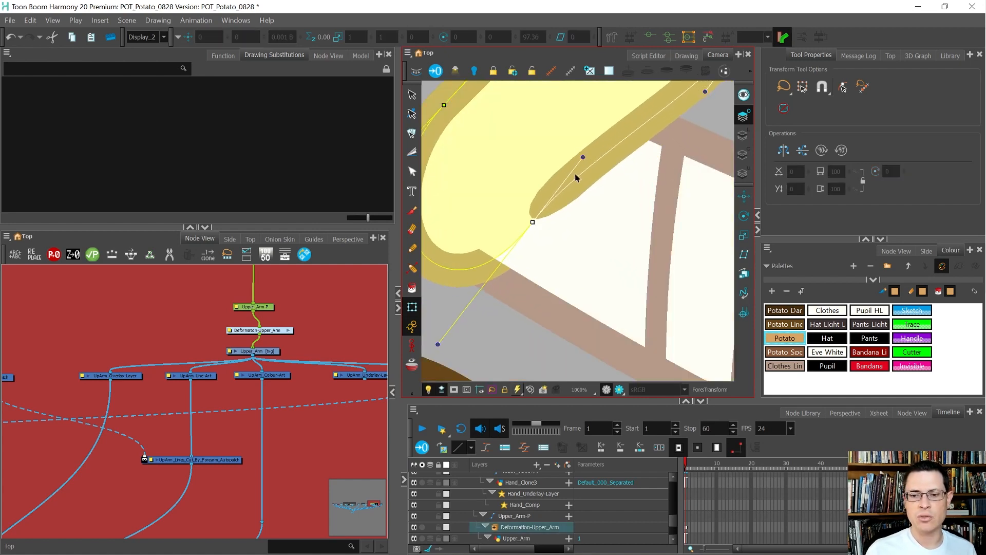
drag(584, 157, 669, 268)
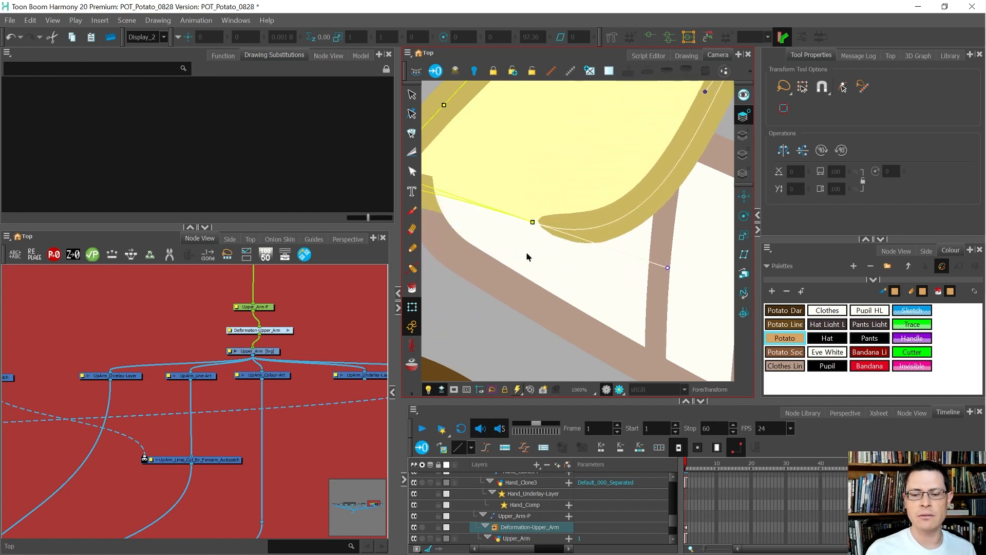
scroll(488, 261, down, 2)
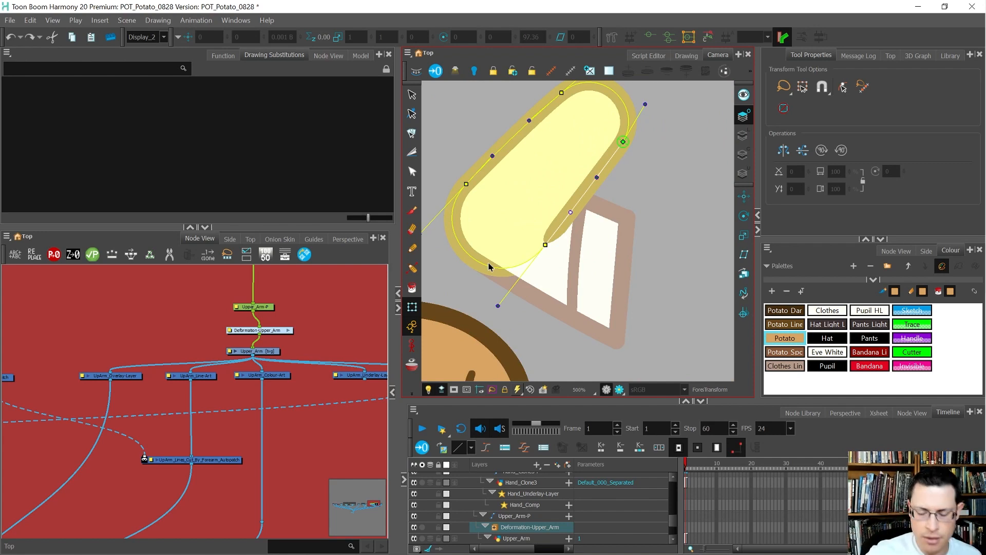
Rotate the forearm peg the opposite way to about -68 degrees, and select the Upper_Arm drawing
click(558, 271)
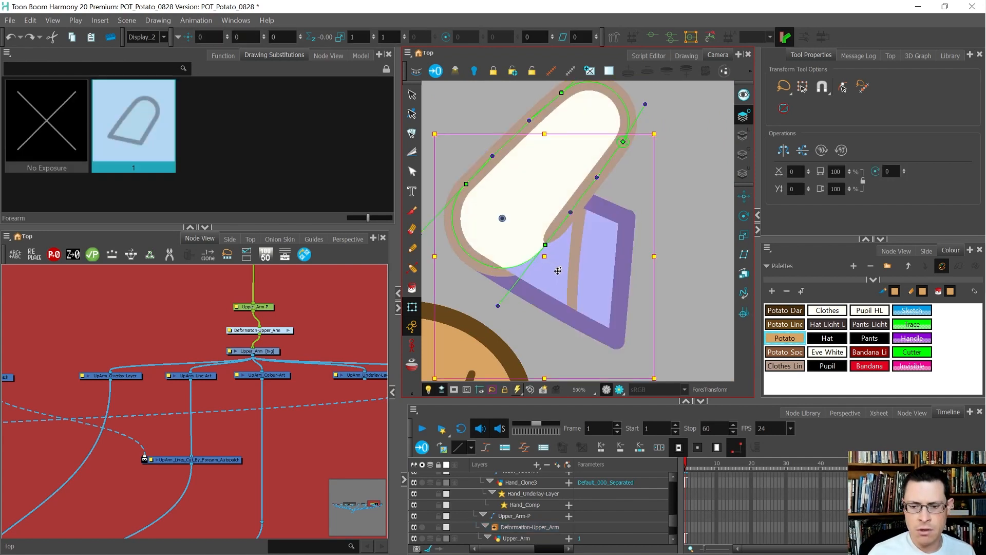
key(b)
drag(615, 271, 327, 188)
scroll(552, 207, up, 3)
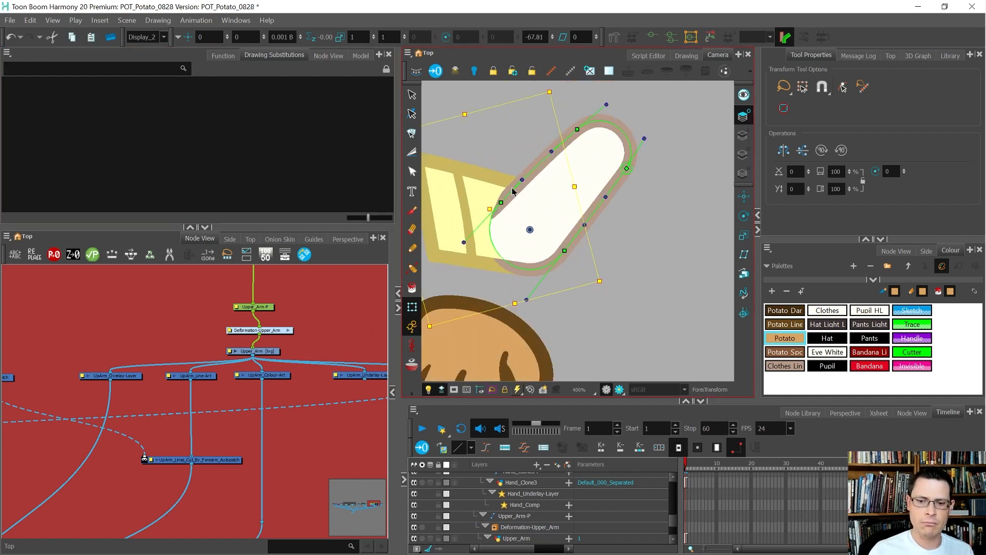
click(507, 190)
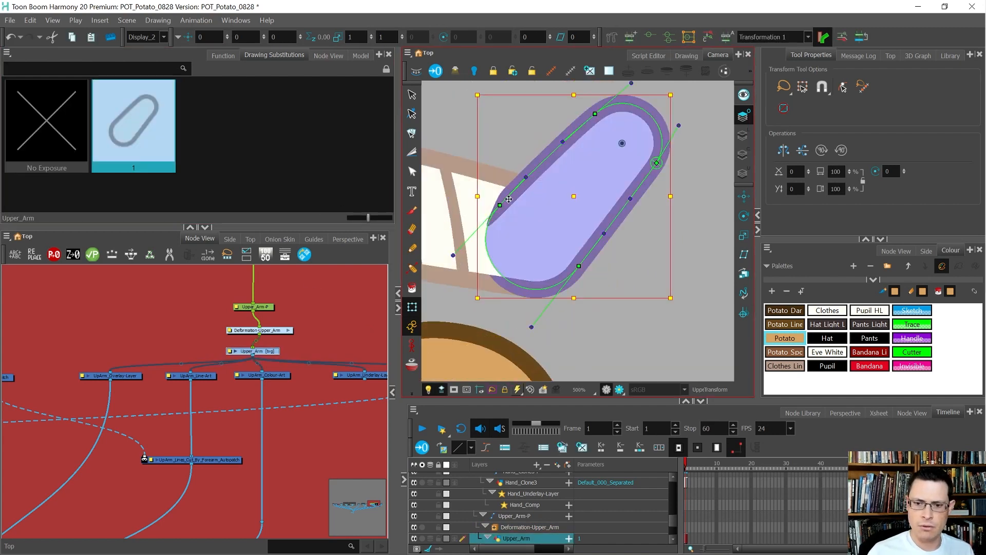
Trim the Upper_Arm overlay line's end at the inner elbow a little further back with the Cutter
key(alt+t)
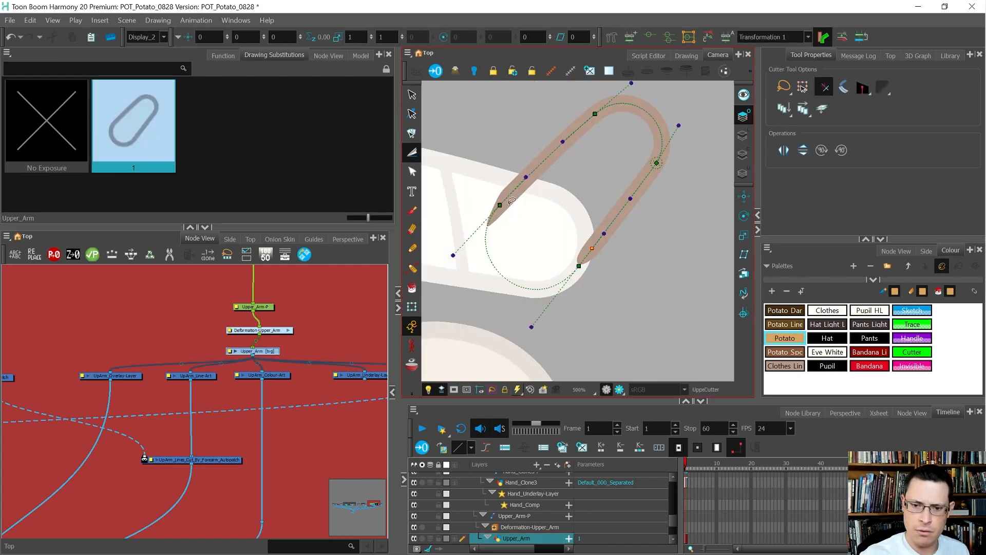
mouse_move(508, 186)
mouse_down()
mouse_move(500, 228)
mouse_move(508, 165)
mouse_up()
key(alt+shift+4)
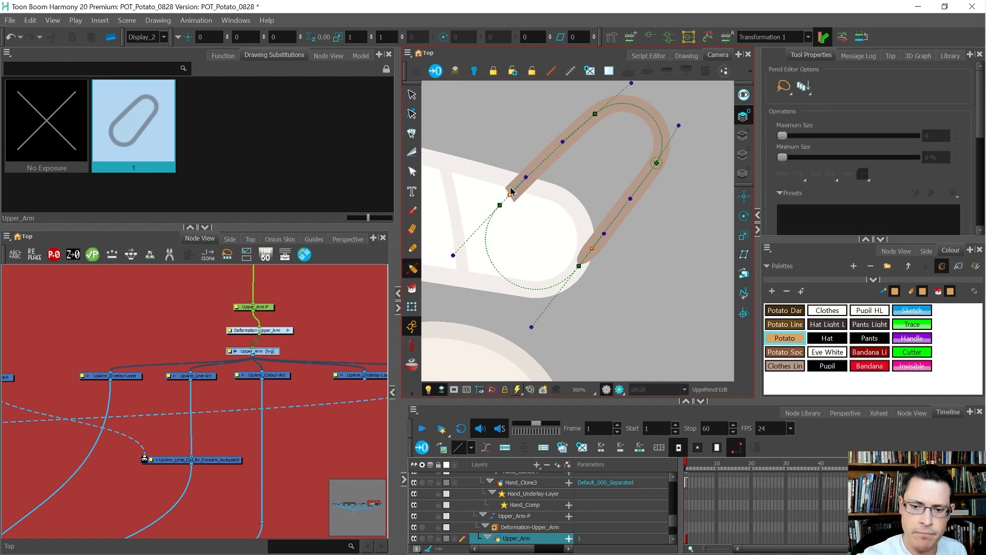
Try extending the trimmed line end toward the nearby envelope point and reshaping its upper edge with the Pencil Editor
scroll(512, 185, up, 2)
click(512, 187)
drag(508, 201, 492, 218)
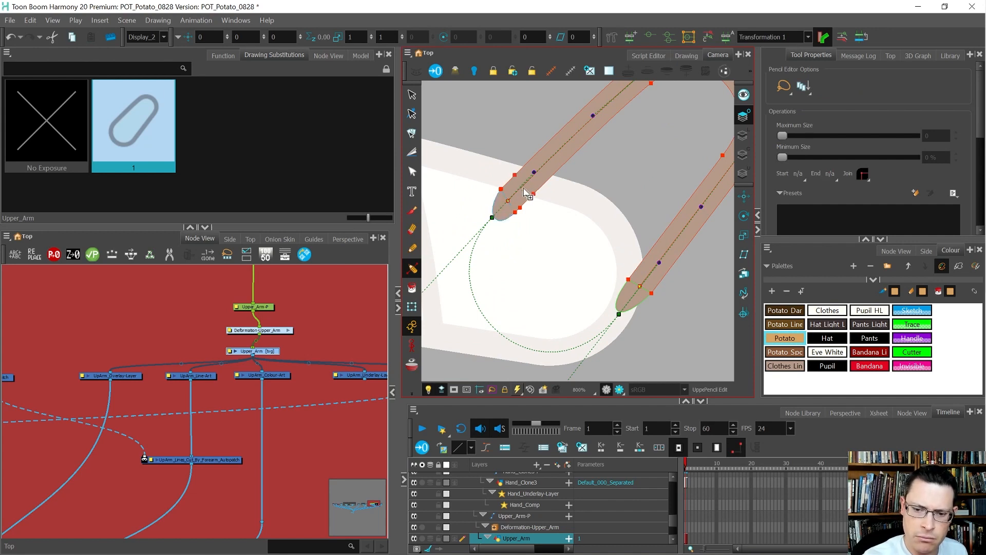
click(509, 201)
scroll(507, 200, up, 4)
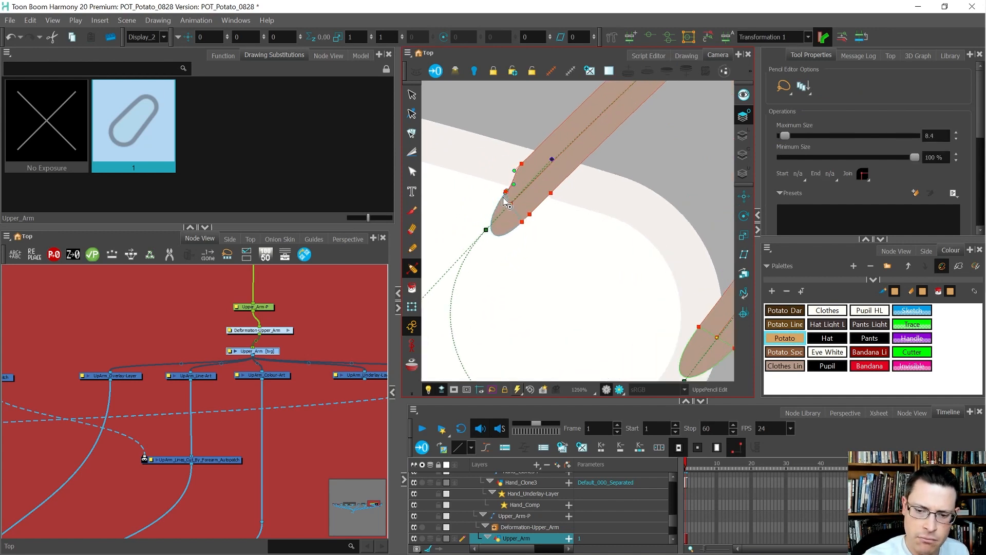
mouse_move(510, 191)
mouse_down()
mouse_move(515, 212)
mouse_move(513, 192)
mouse_move(506, 202)
mouse_move(520, 200)
mouse_move(508, 194)
mouse_move(525, 207)
mouse_move(499, 186)
mouse_up()
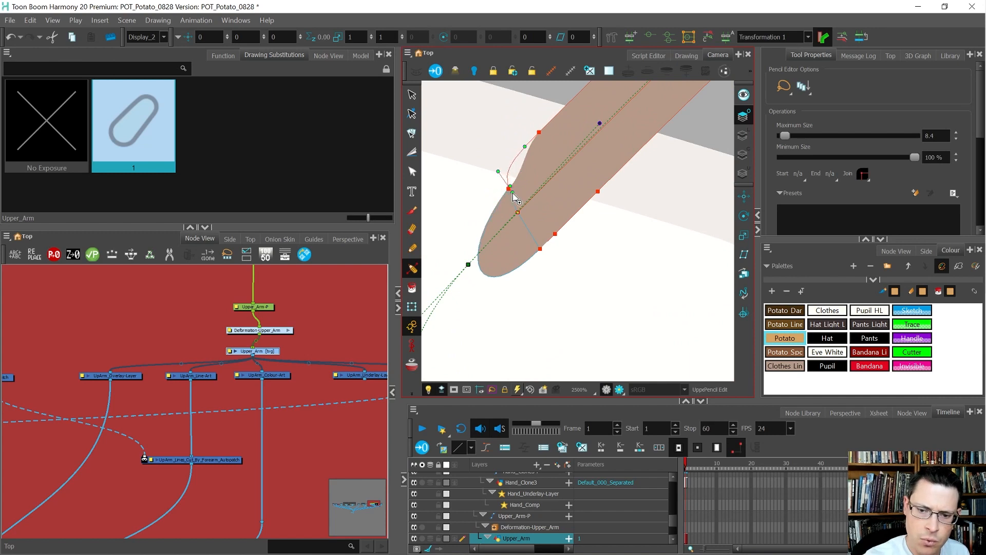
key(ctrl+z)
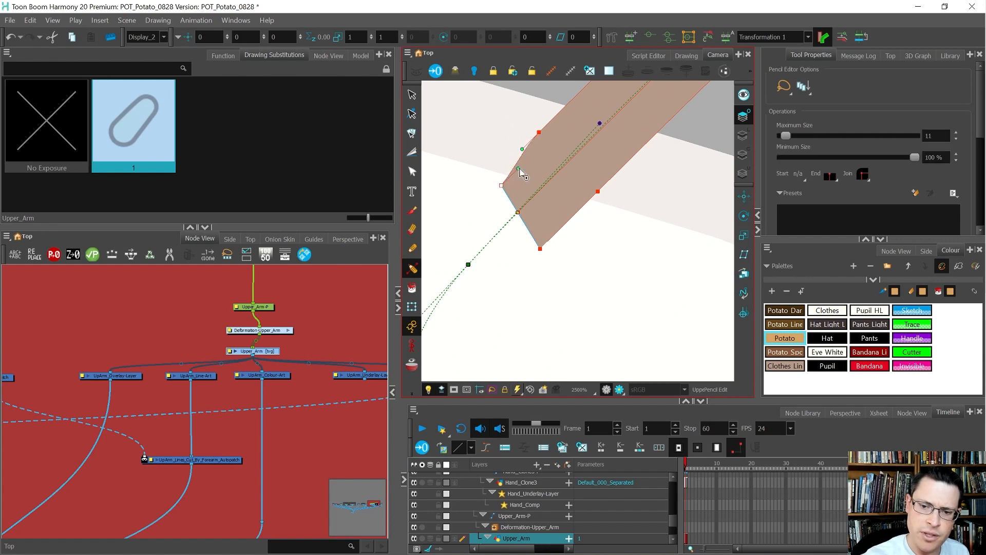
Pull the trimmed overlay line's tip out into a rounded end beside the envelope point with the Pencil Editor
drag(521, 218, 460, 260)
click(502, 186)
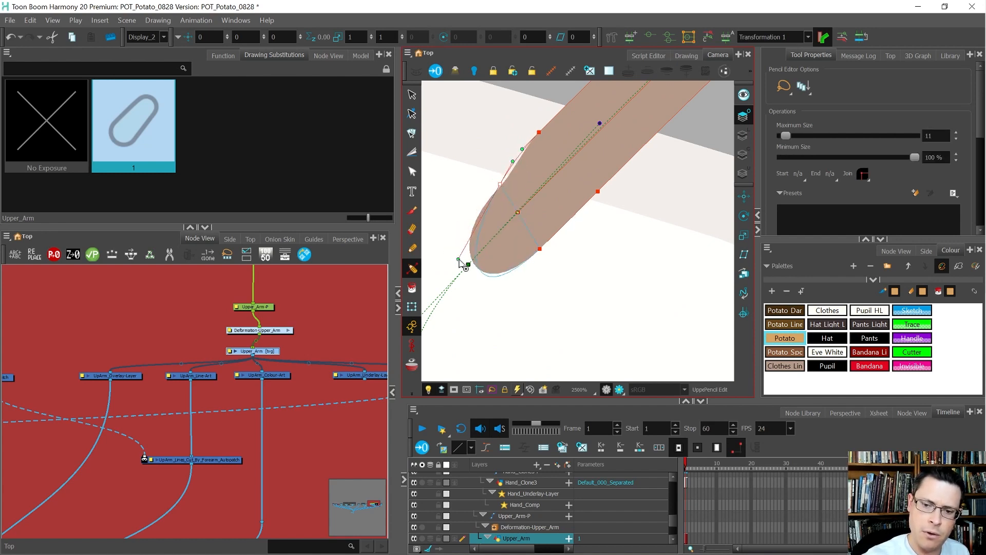
key(shift+t)
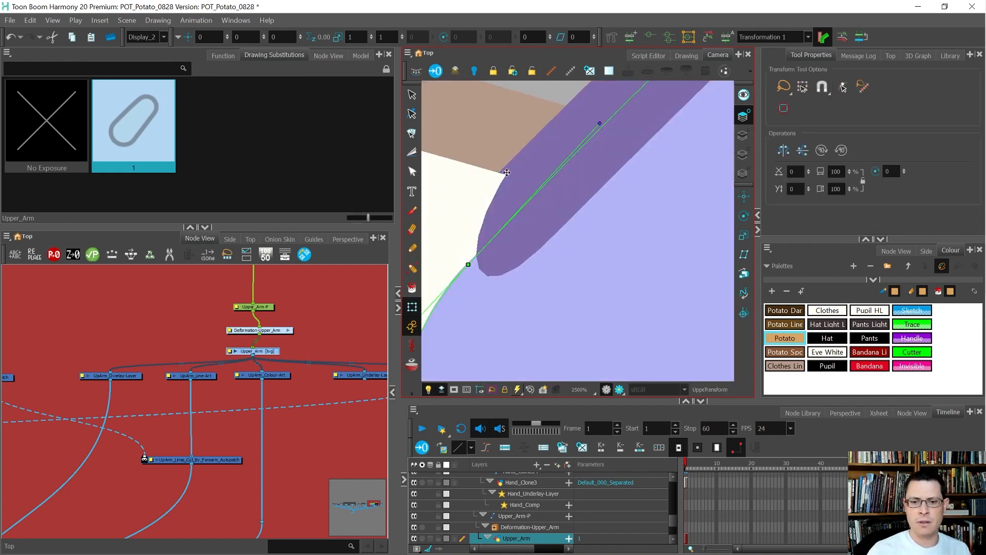
Select Deformation-Upper_Arm and try moving the inner elbow's envelope point to test the reshaped overlay line
scroll(514, 176, down, 8)
scroll(519, 179, up, 4)
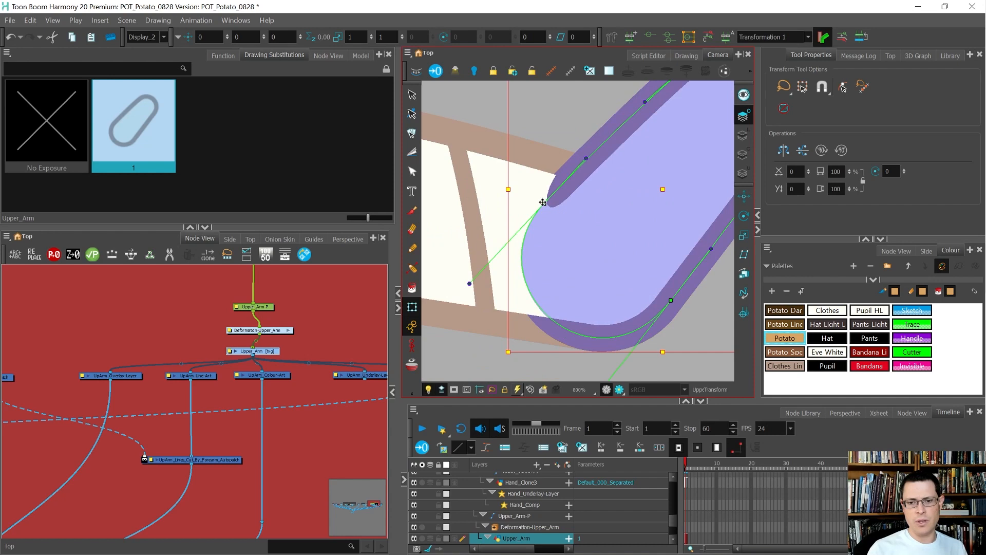
key(b)
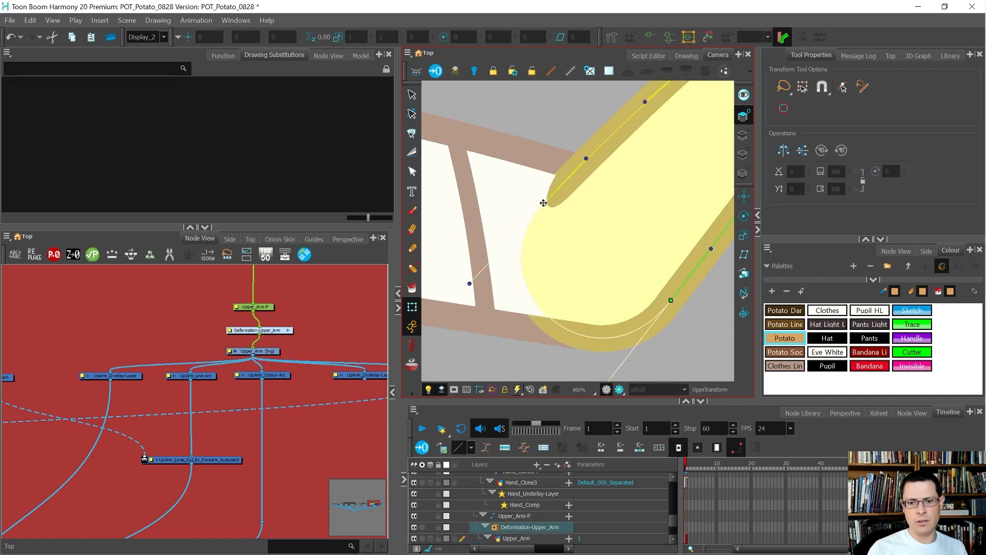
drag(544, 203, 463, 231)
scroll(497, 203, down, 3)
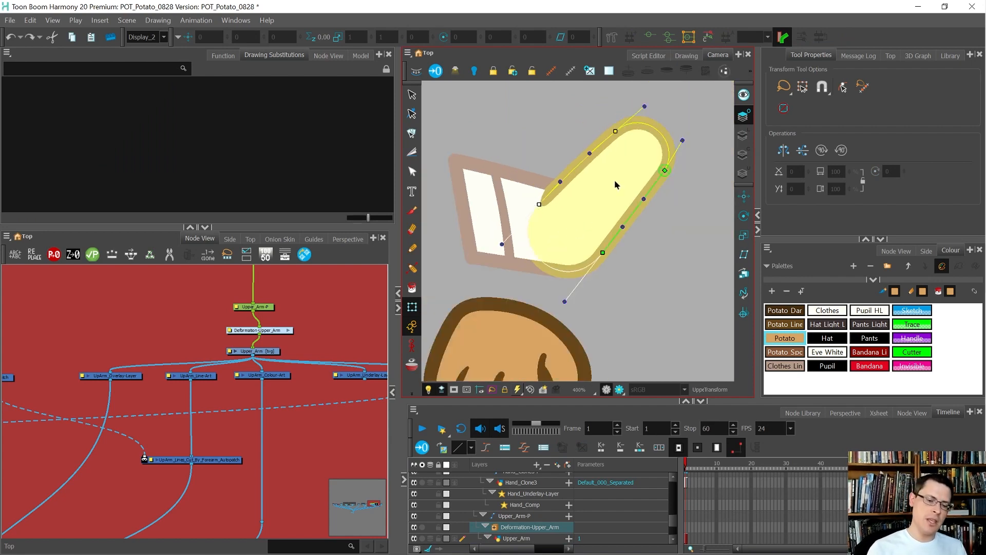
Nudge the Deformation-Upper_Arm node into line, and reset the forearm peg's rotation so the arm is straight
click(282, 332)
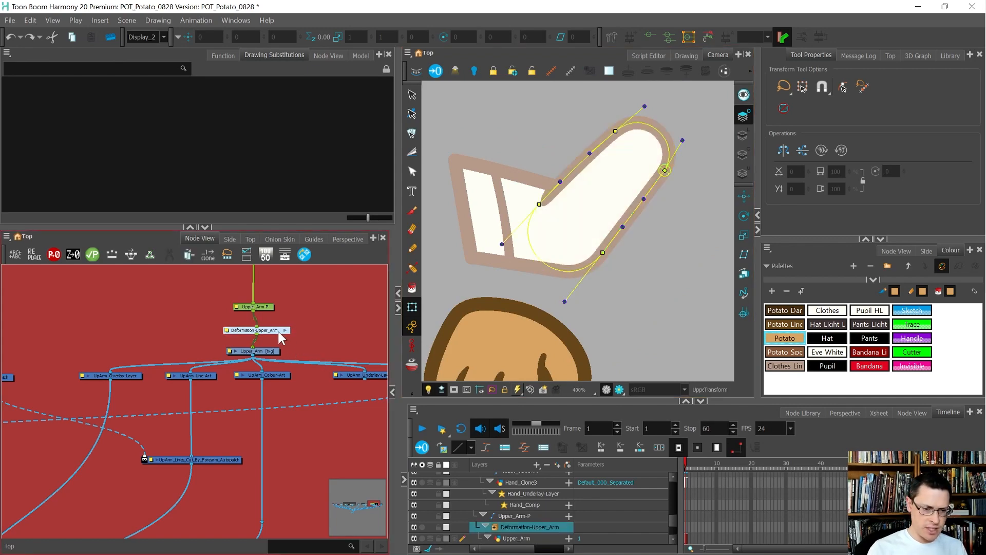
drag(278, 331, 275, 331)
scroll(280, 332, down, 5)
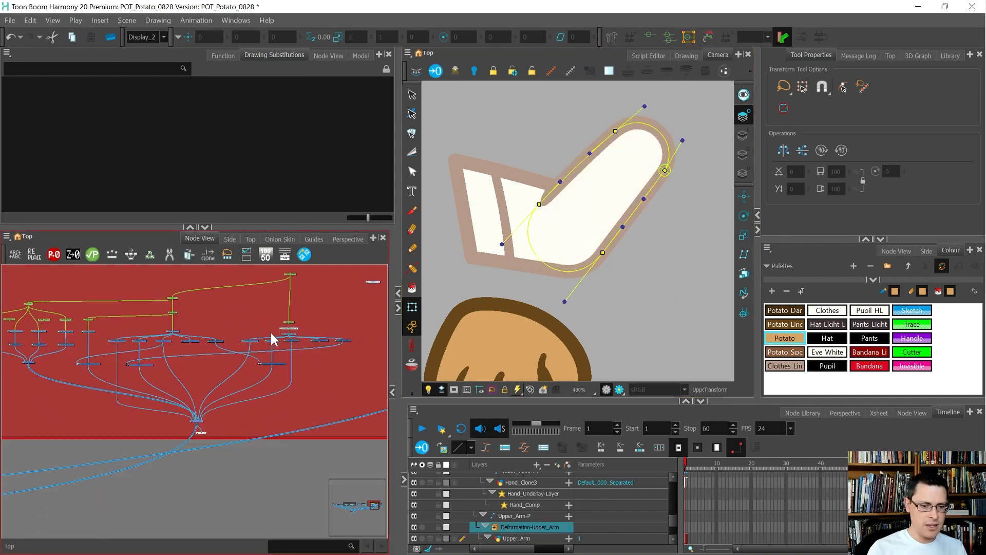
scroll(153, 327, up, 5)
click(237, 345)
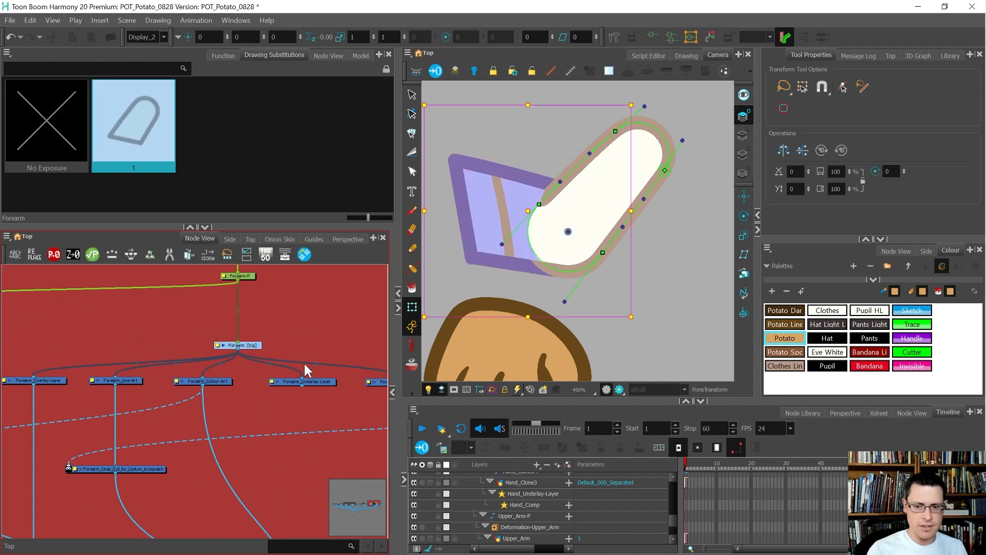
scroll(238, 321, down, 5)
click(256, 298)
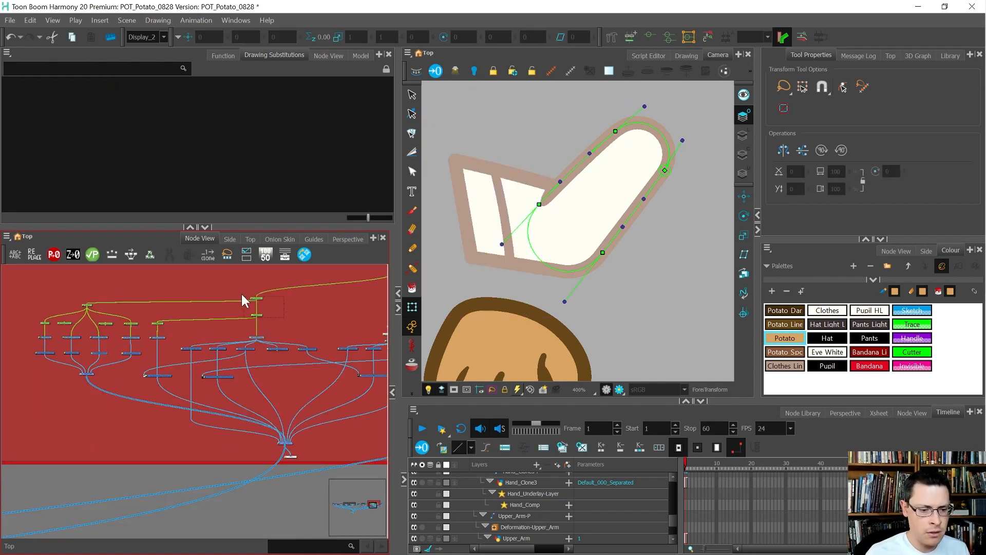
scroll(238, 355, up, 5)
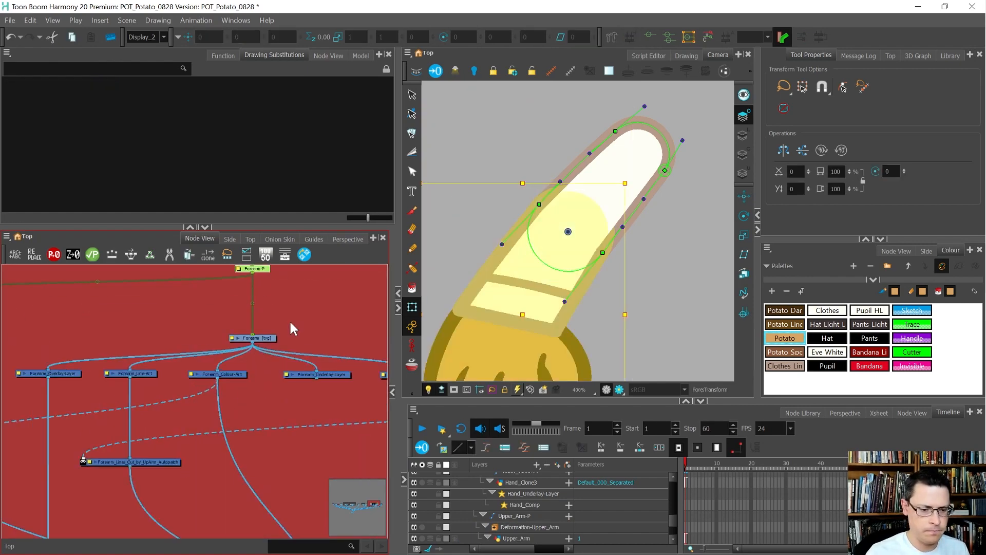
Solo the Forearm drawing, hide the deformation controls, and display the drawing as an outline
drag(291, 323, 248, 345)
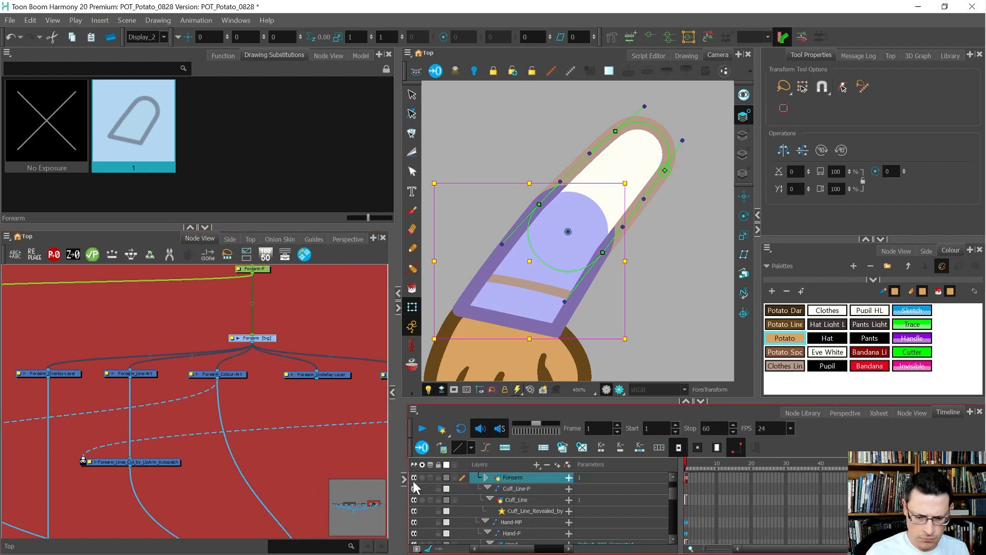
click(422, 477)
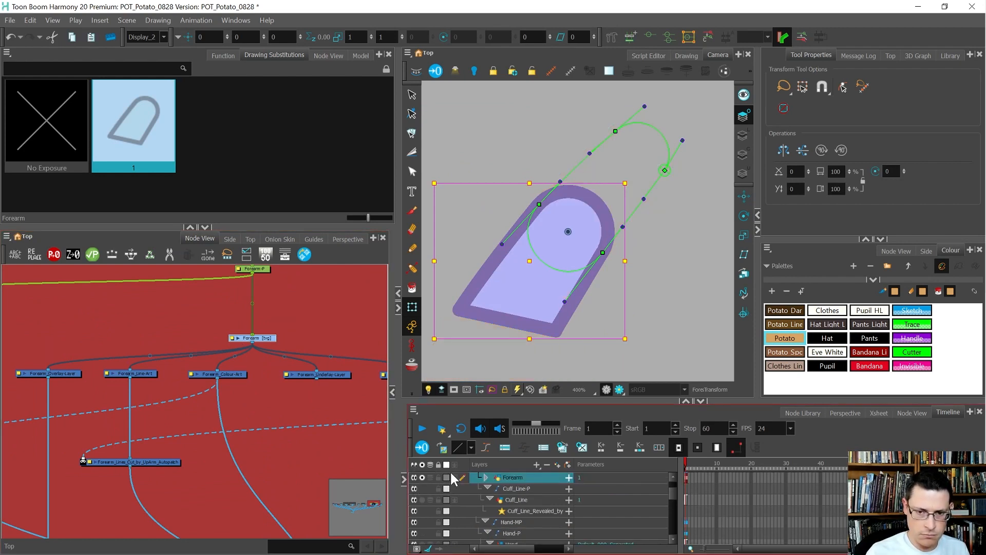
click(570, 73)
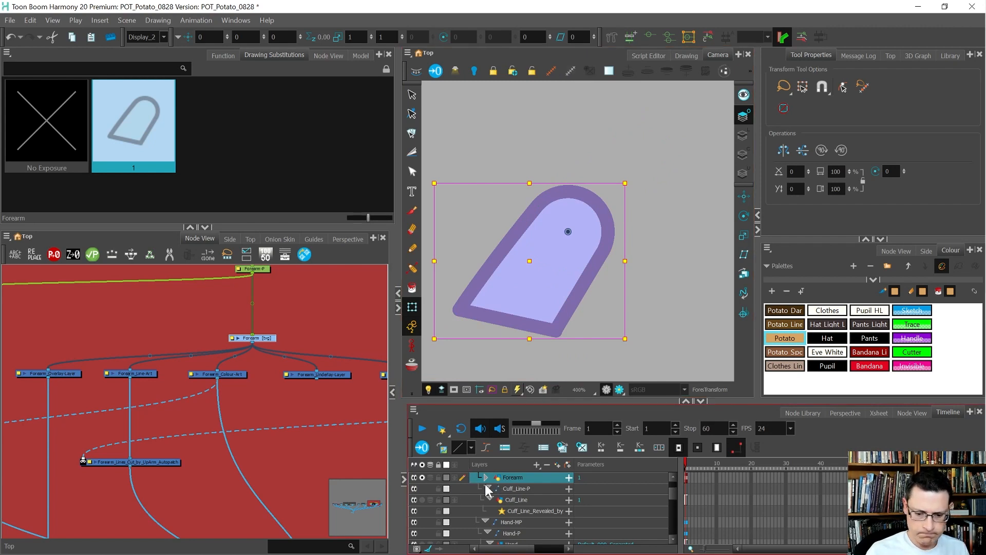
click(447, 476)
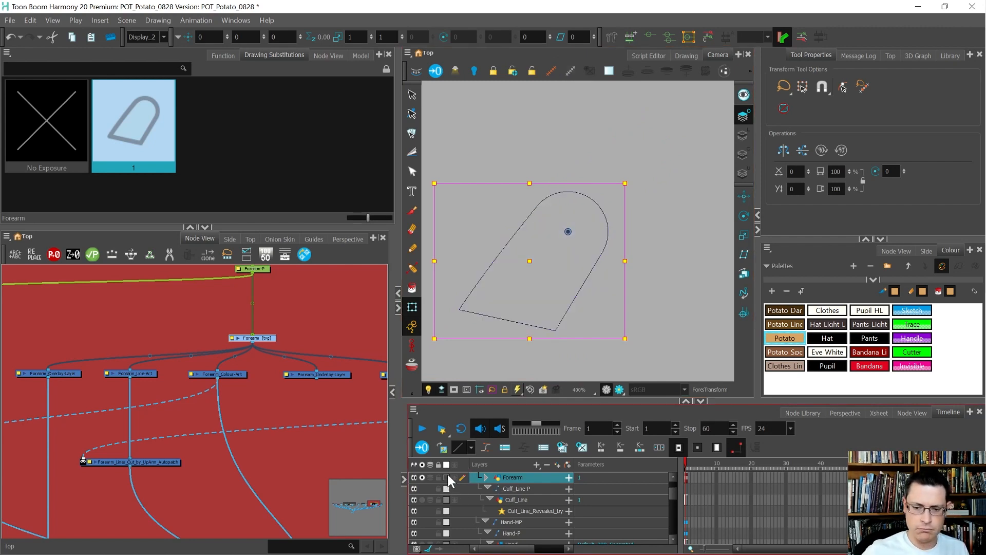
scroll(556, 259, up, 4)
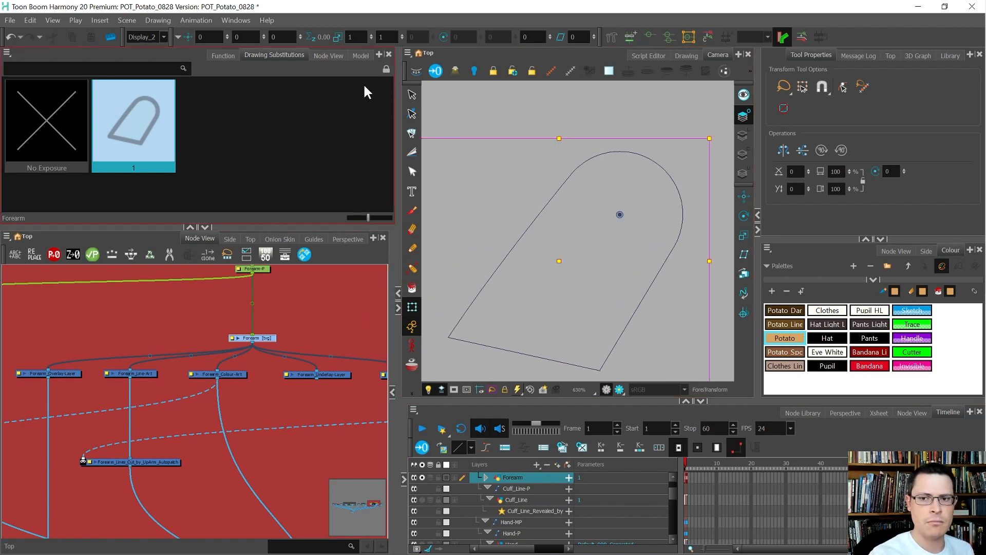
Create a closed envelope deformation around the Forearm outline, with points at both cuff corners and both ends of the elbow curve
click(613, 37)
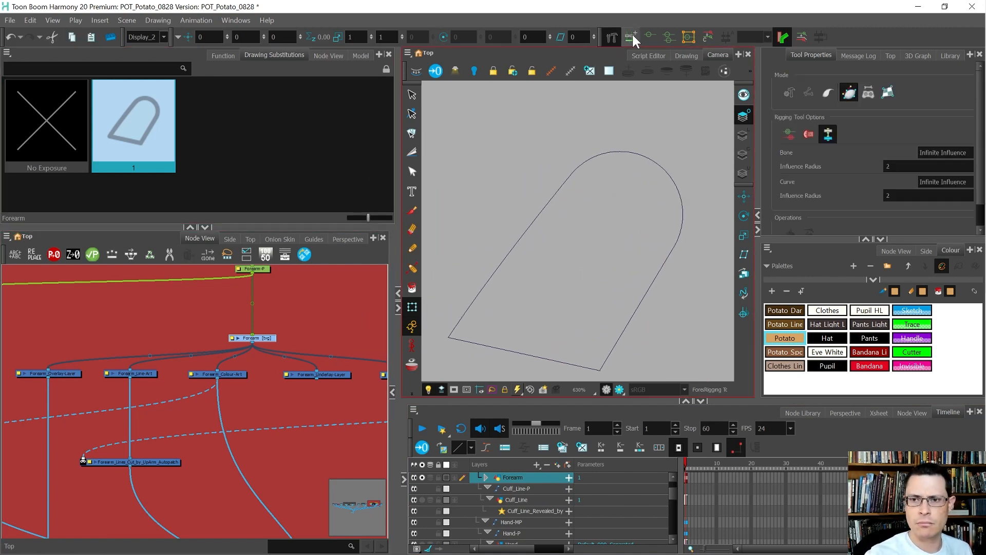
click(621, 158)
drag(448, 337, 507, 254)
drag(576, 170, 548, 206)
drag(673, 246, 719, 170)
drag(601, 370, 611, 346)
drag(448, 338, 486, 346)
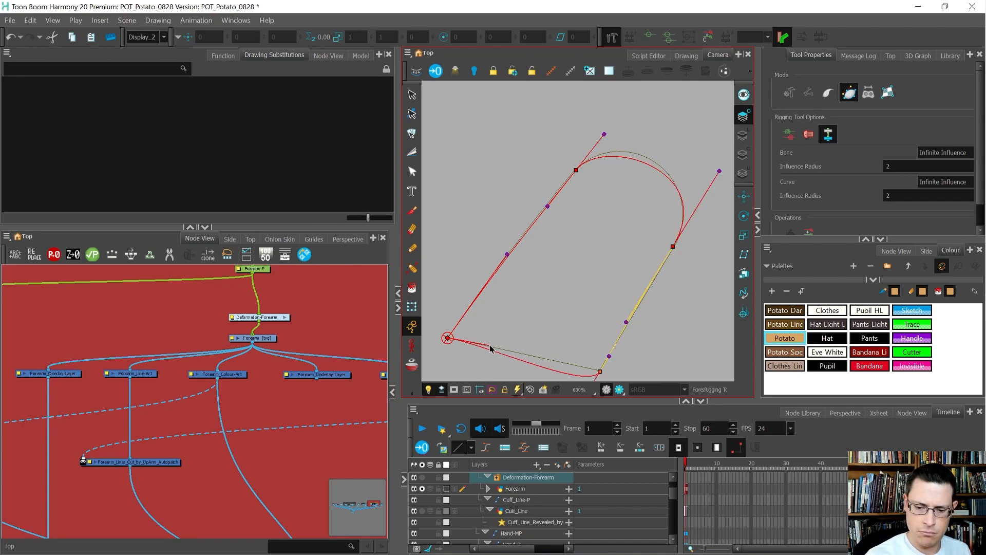
Straighten the envelope segment along the forearm's cuff edge by adjusting its handles and corner point
key(Escape)
drag(580, 336, 605, 273)
click(561, 296)
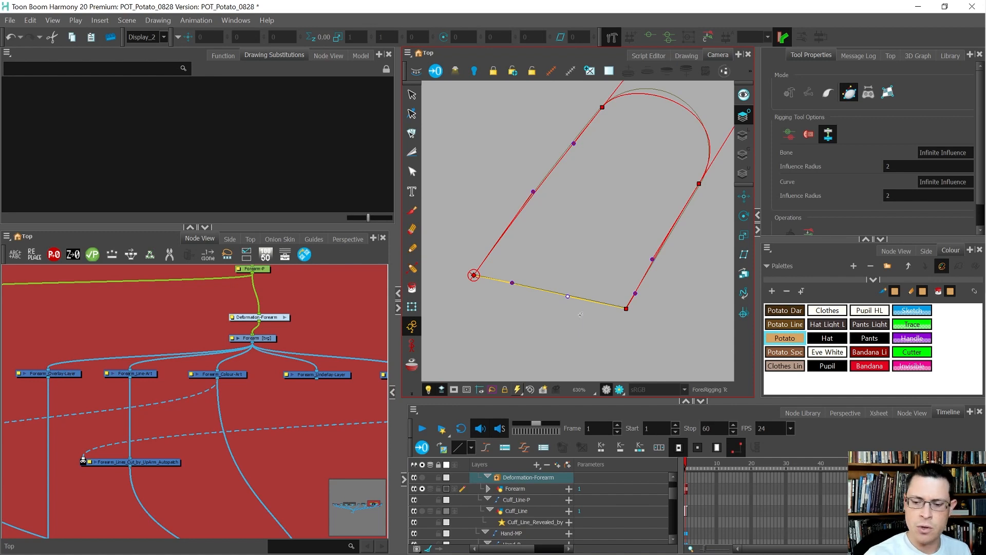
drag(628, 309, 627, 308)
mouse_move(567, 296)
mouse_down()
mouse_move(621, 336)
mouse_move(632, 337)
mouse_move(566, 315)
mouse_move(660, 314)
mouse_move(575, 335)
mouse_move(607, 348)
mouse_move(560, 296)
mouse_up()
drag(599, 257, 563, 281)
Switch the Camera view to full screen, and adjust the points and handles of the forearm's rounded end to follow the drawing outline
key(ctrl+f)
drag(606, 393, 607, 377)
scroll(607, 377, up, 3)
drag(499, 206, 495, 209)
drag(651, 329, 656, 323)
drag(730, 205, 712, 224)
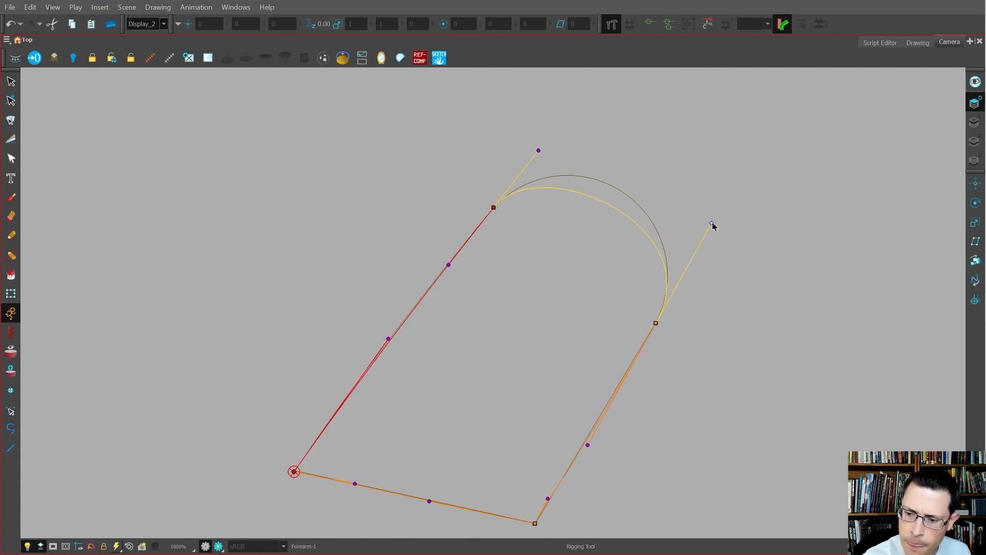
drag(538, 151, 567, 117)
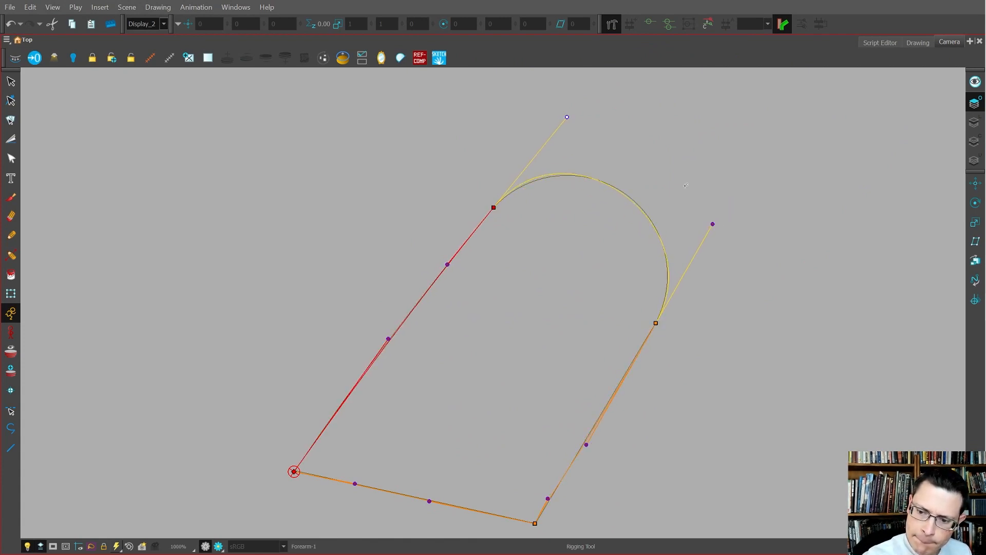
drag(712, 225, 707, 234)
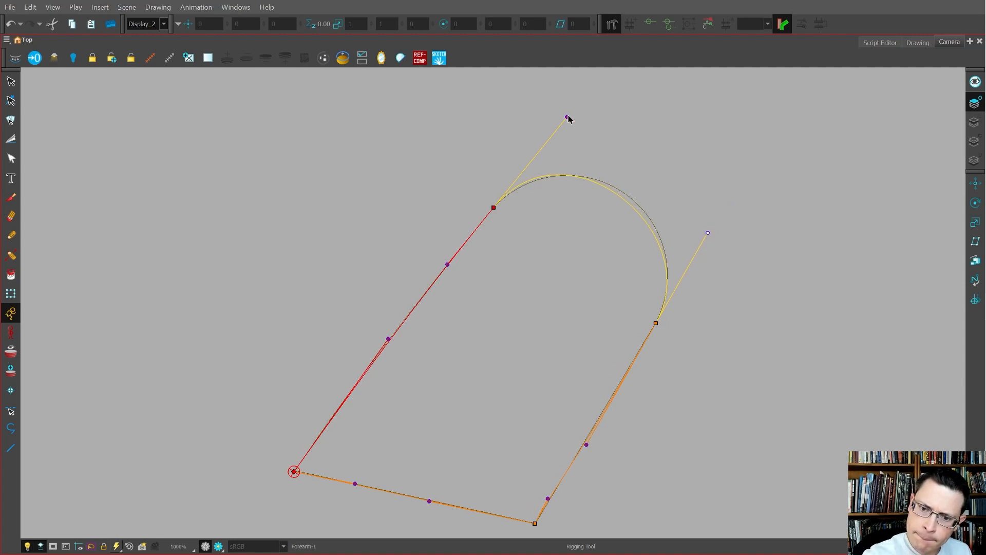
Shift both envelope points of the rounded elbow end slightly down the forearm's sides and lengthen their curve handles to match
drag(493, 207, 490, 213)
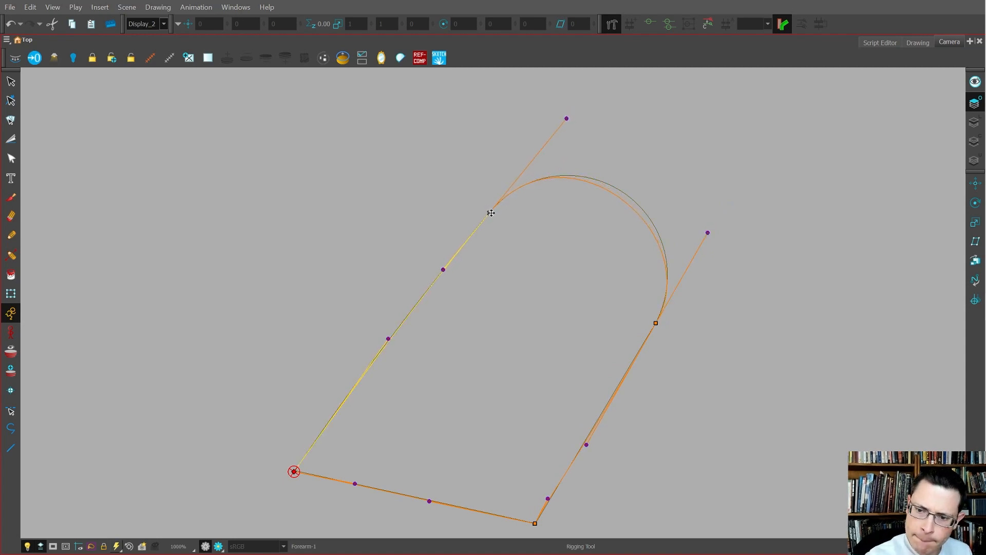
drag(709, 229, 714, 223)
drag(659, 323, 656, 327)
drag(714, 225, 716, 223)
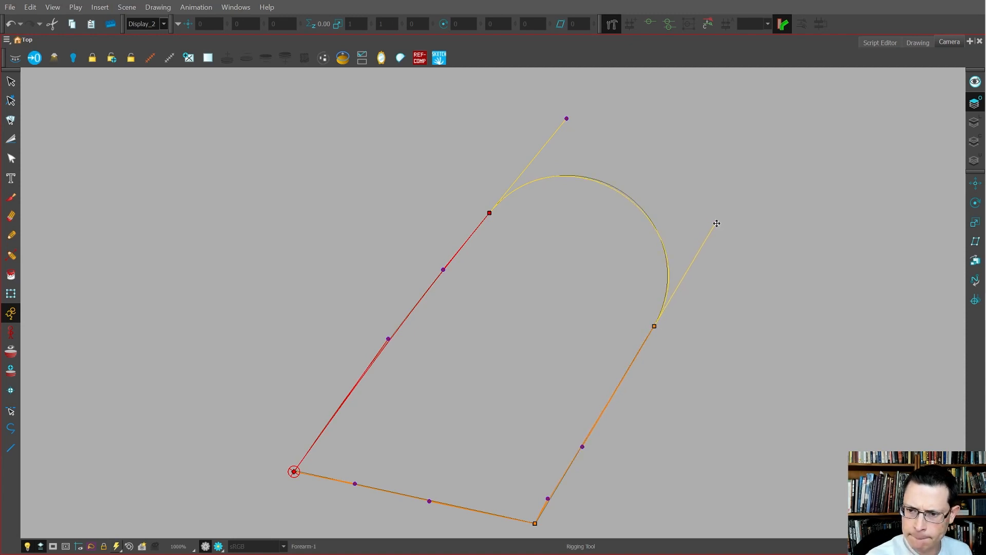
drag(566, 118, 567, 116)
drag(489, 213, 487, 218)
Fine-tune the elbow curve's two end points and the right handle until the envelope lies on the outline
click(655, 326)
drag(718, 220, 717, 226)
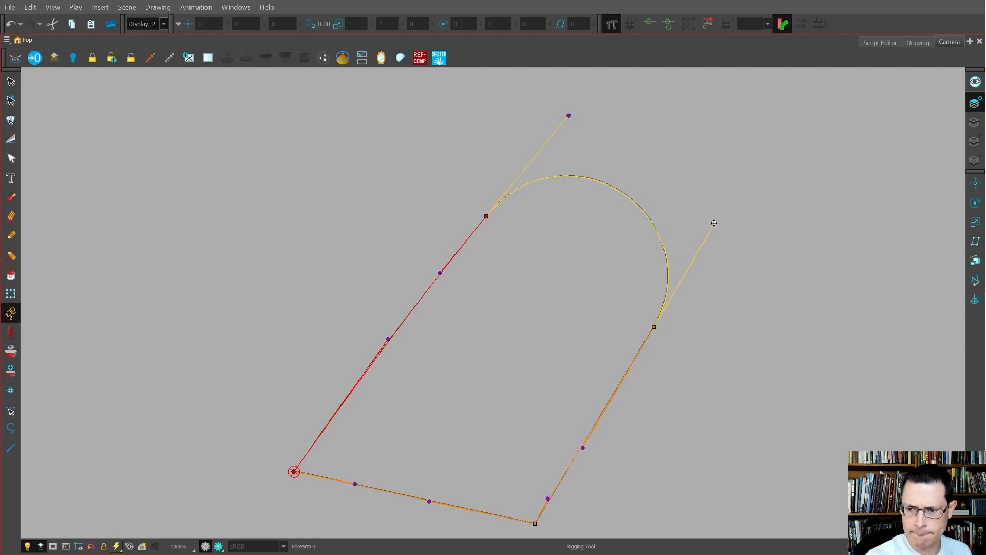
drag(657, 327, 653, 328)
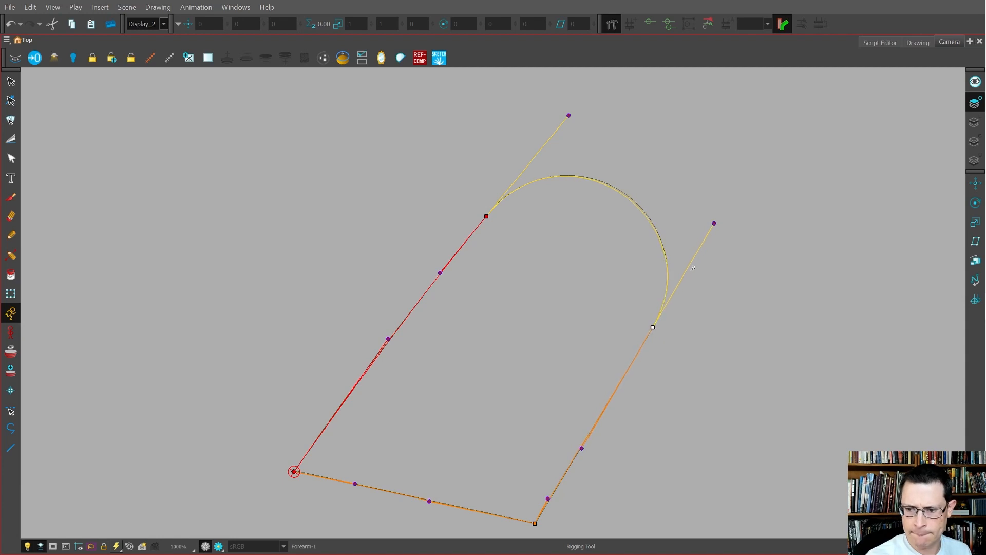
drag(716, 224, 716, 221)
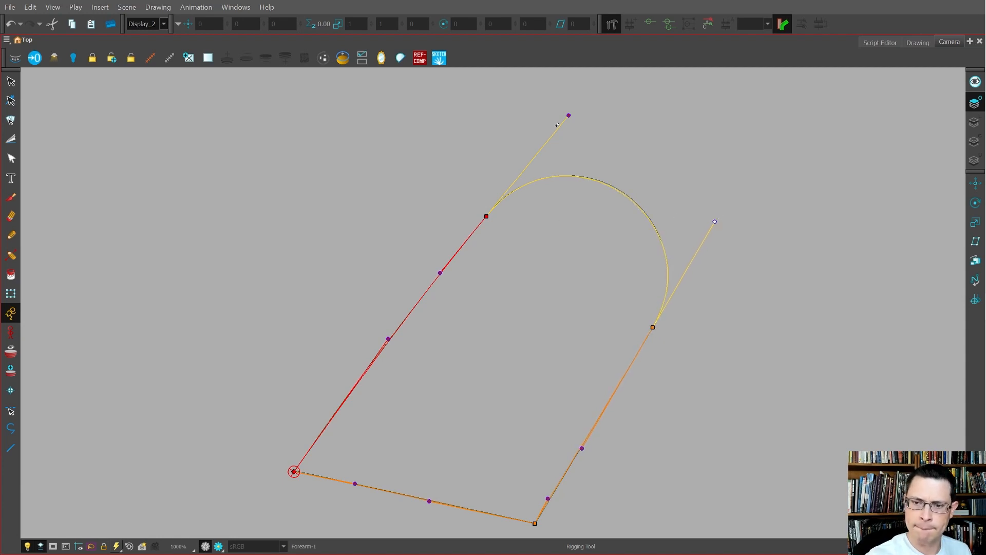
drag(487, 217, 484, 217)
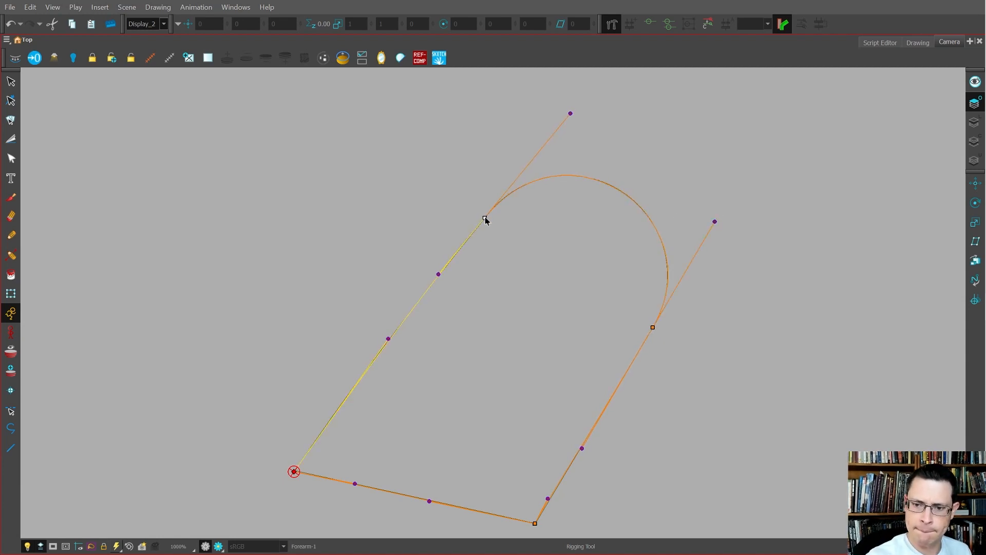
Place the right side segment's handles evenly along the straight edge, and nudge the left cuff corner point onto the outline
drag(606, 433, 621, 370)
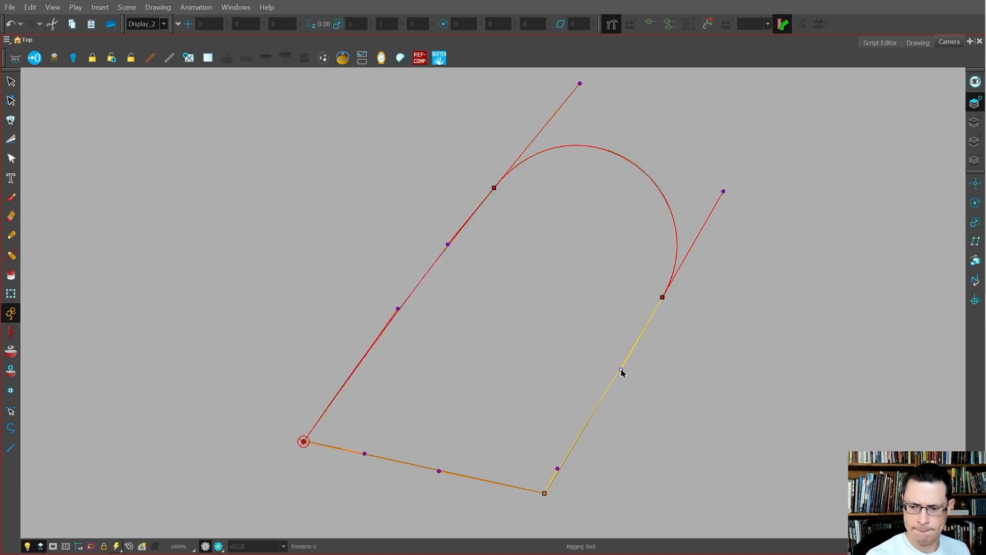
drag(557, 469, 585, 430)
drag(304, 442, 305, 444)
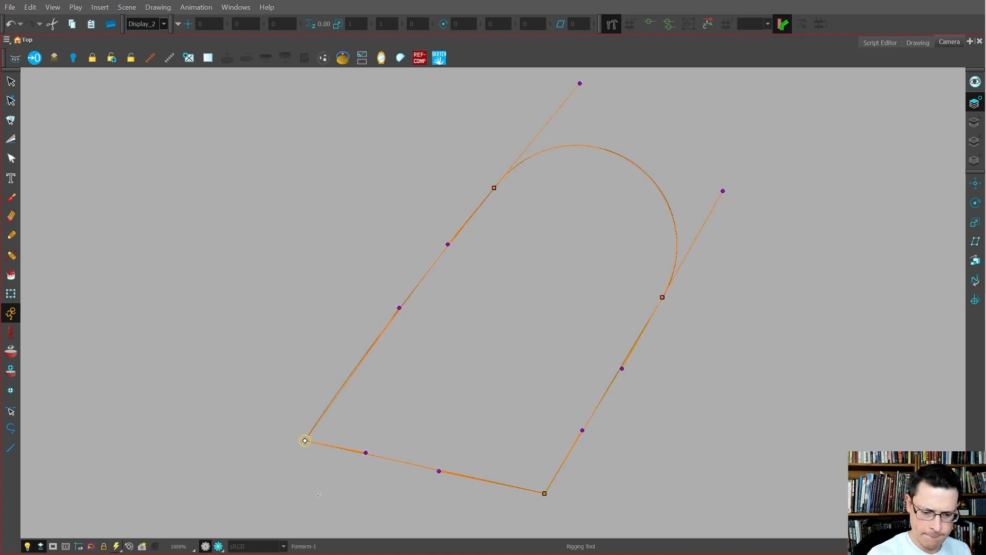
Even out the handle spacing on the forearm envelope's cuff edge and left side, and return the Camera view to normal size
drag(438, 472, 451, 472)
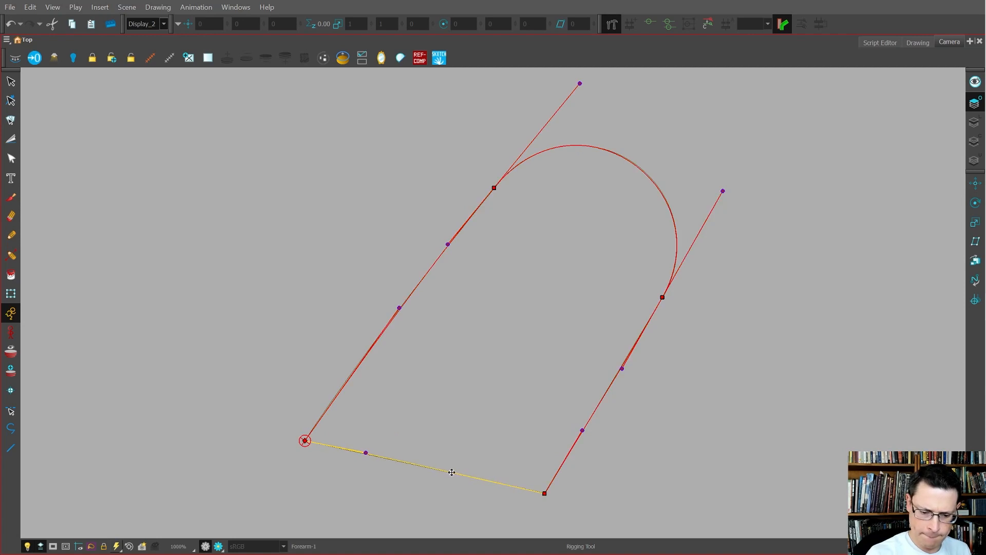
drag(367, 454, 376, 454)
click(398, 308)
drag(450, 246, 434, 265)
drag(369, 350, 364, 356)
click(305, 441)
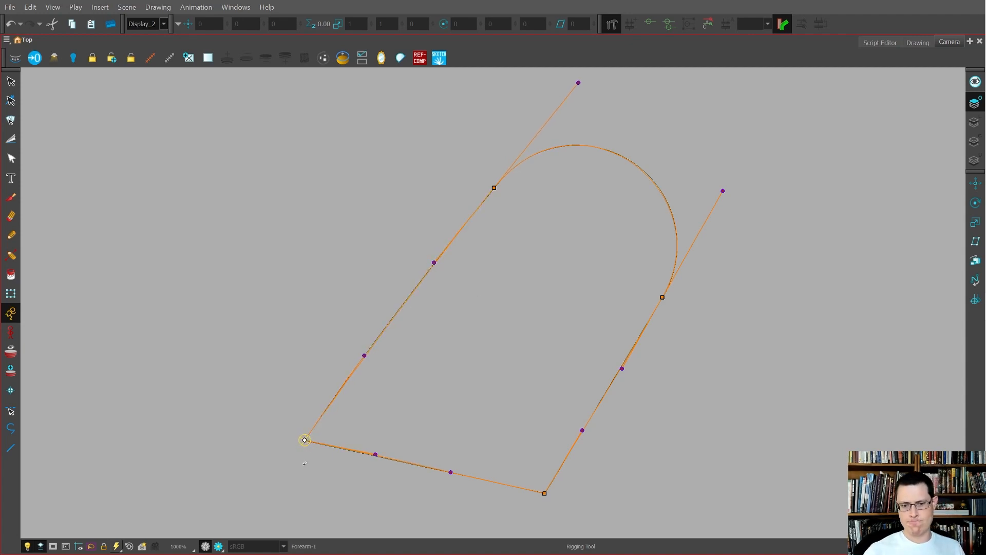
scroll(351, 464, down, 4)
key(ctrl+f)
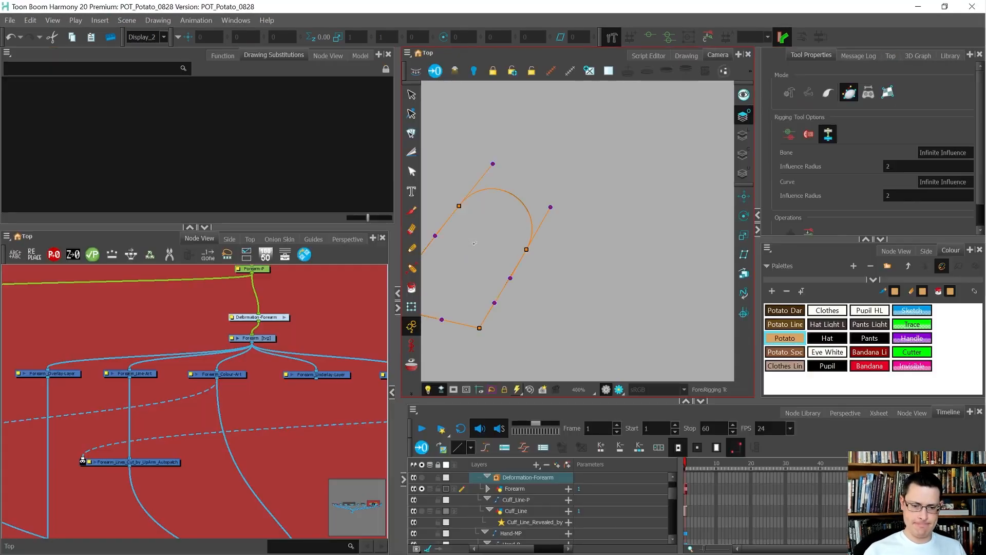
scroll(475, 243, down, 2)
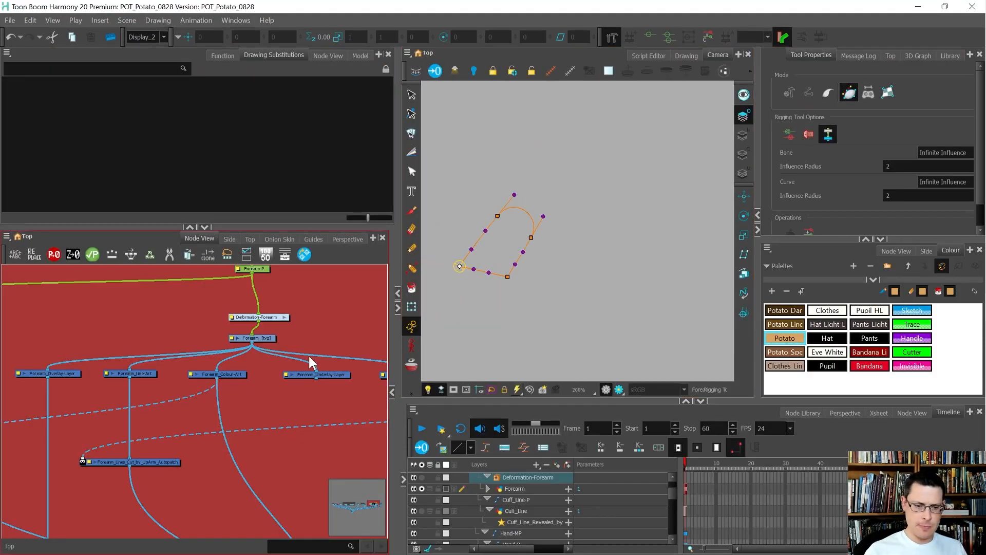
Turn off solo mode and the outline display for the Forearm drawing layer
click(288, 343)
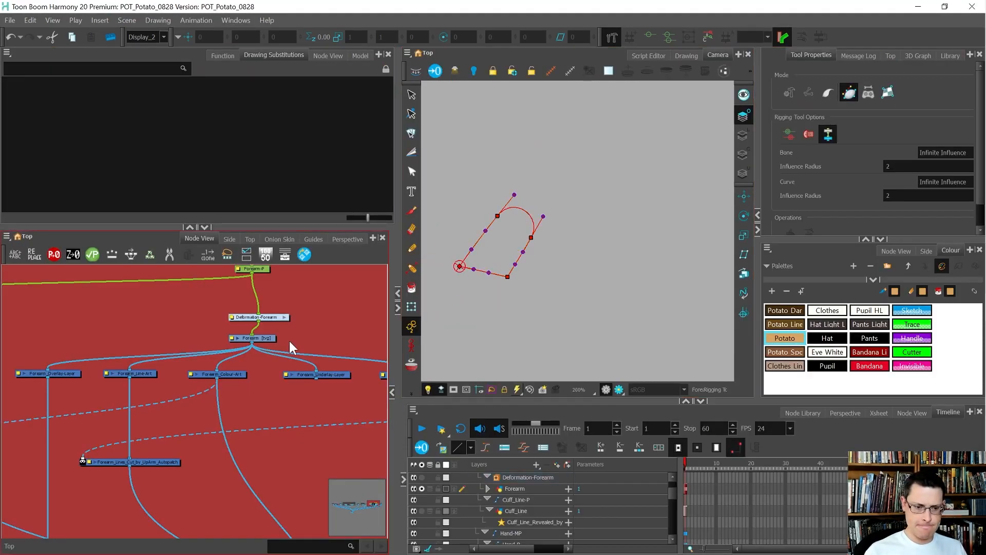
click(252, 340)
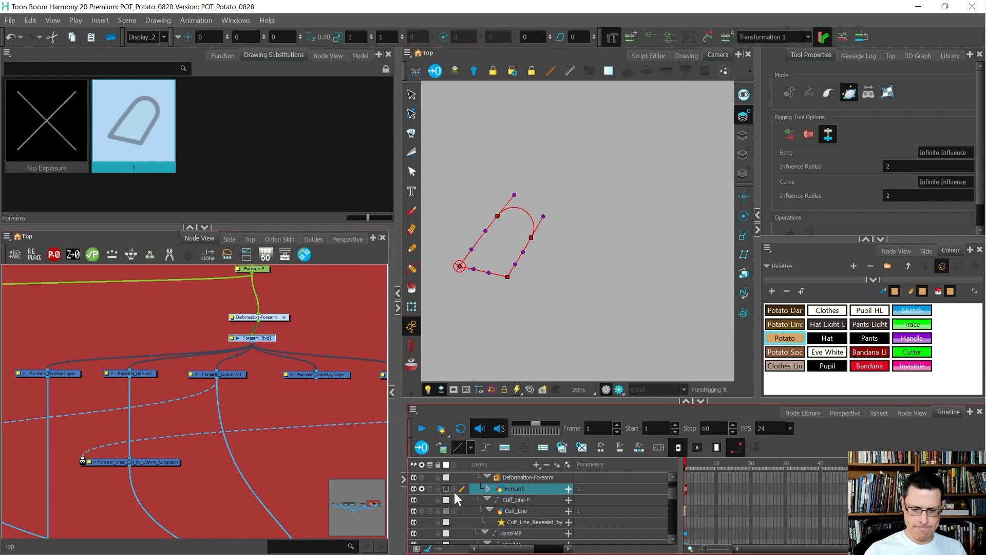
click(422, 488)
click(446, 488)
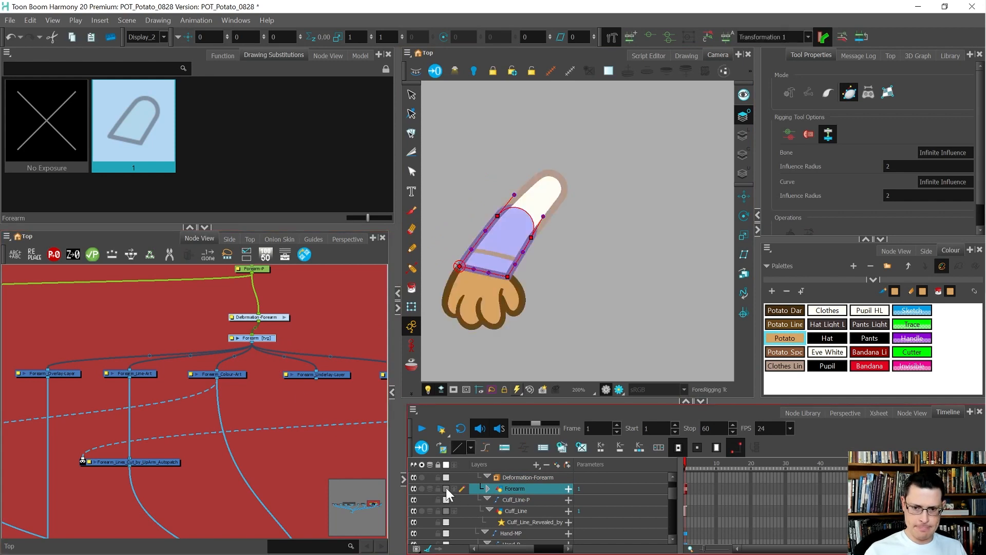
Select the Cuff_Line drawing on the sleeve with the Transform tool and locate its node in the node network
key(b)
key(shift+t)
scroll(497, 255, up, 5)
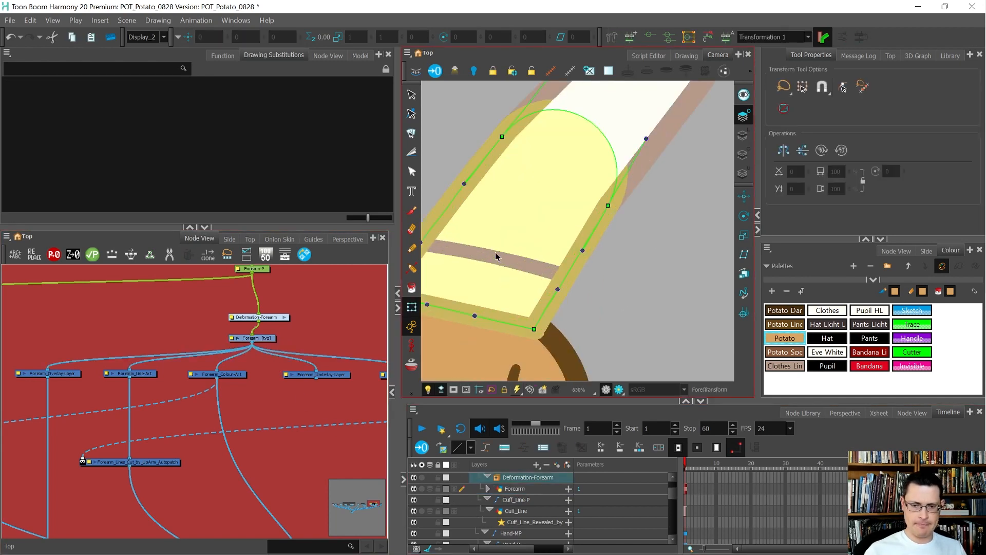
click(499, 256)
scroll(575, 256, down, 4)
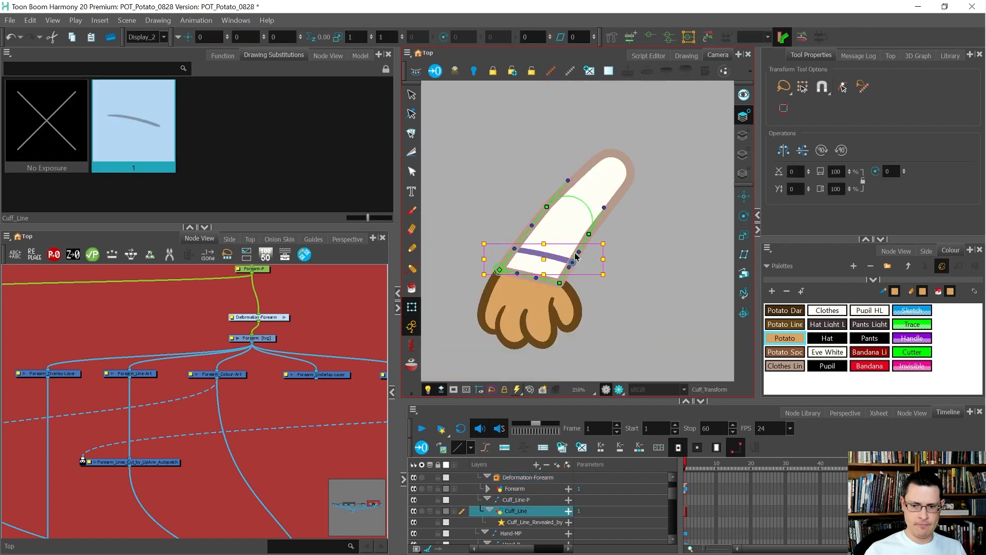
scroll(567, 254, up, 2)
key(o)
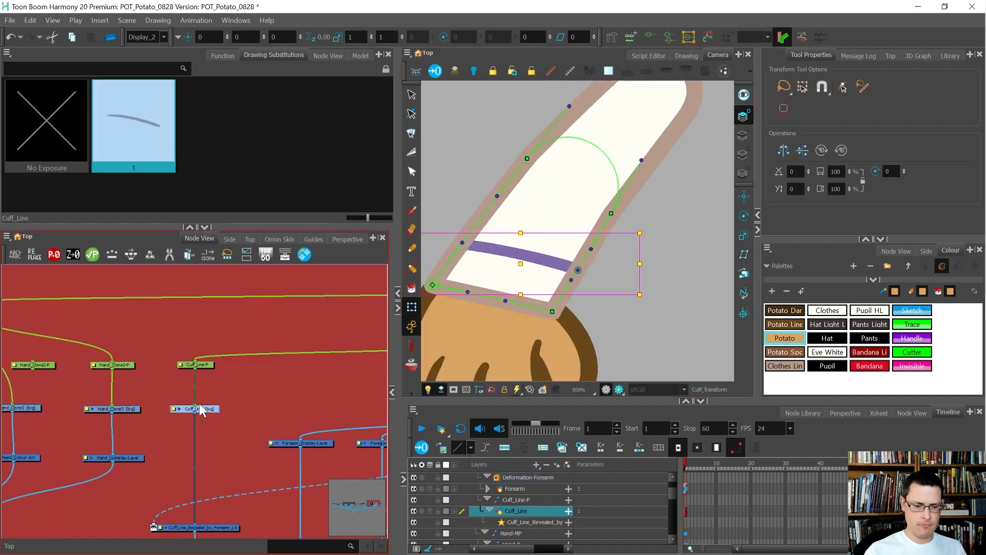
click(234, 422)
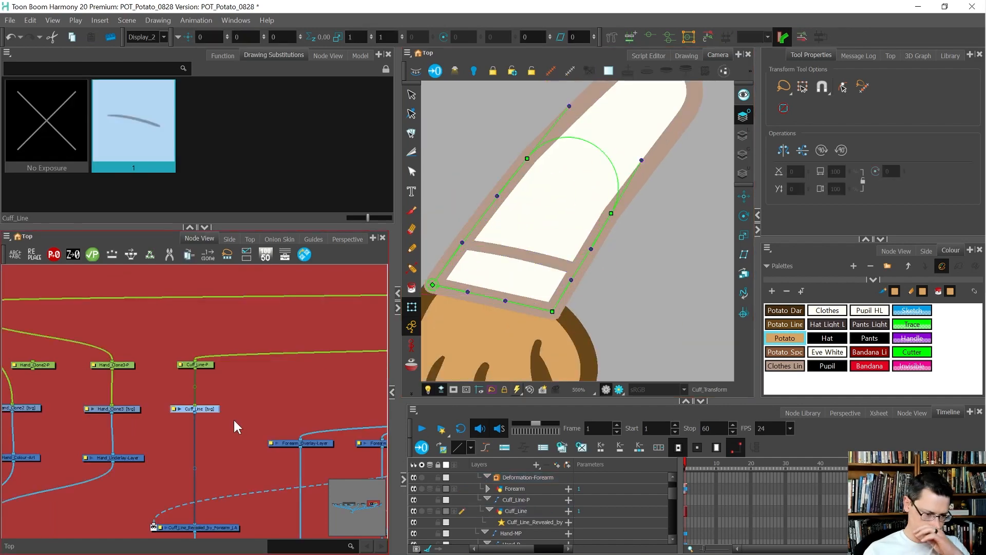
click(197, 408)
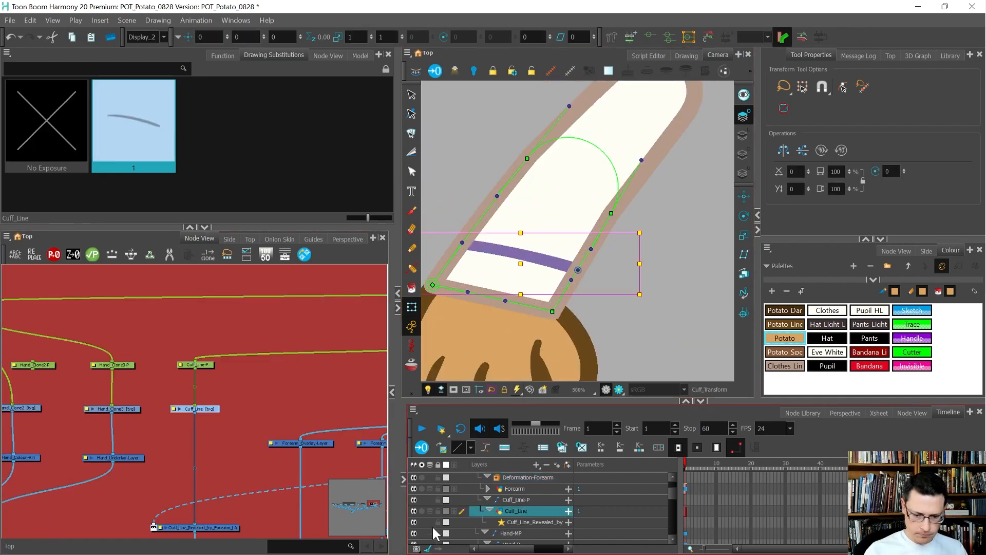
Try to solo the Cuff_Line layer in the Camera view
click(421, 510)
click(421, 509)
click(421, 508)
click(421, 509)
click(421, 510)
click(421, 510)
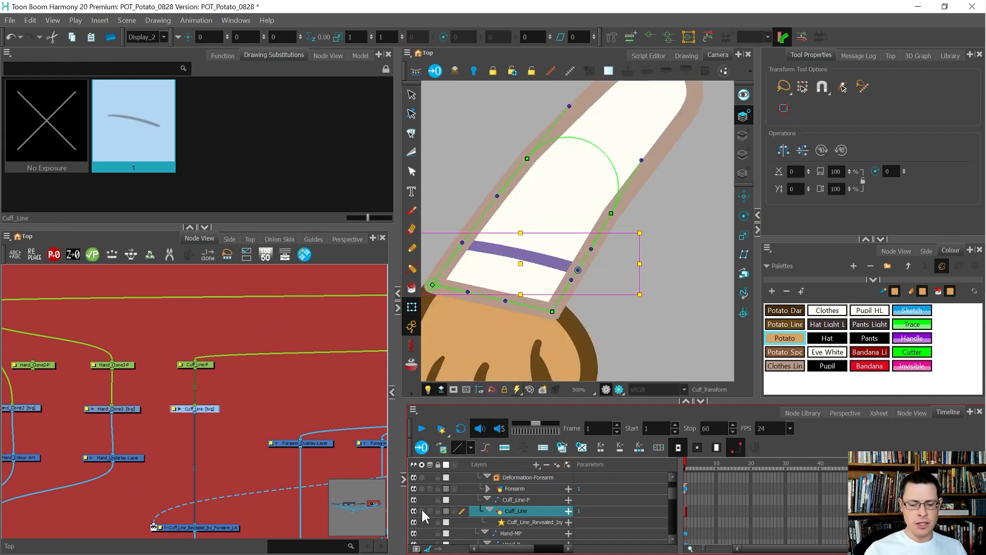
Add a Display node beneath the Cuff_Line drawing node and connect the drawing to it
scroll(218, 452, down, 3)
scroll(225, 488, up, 3)
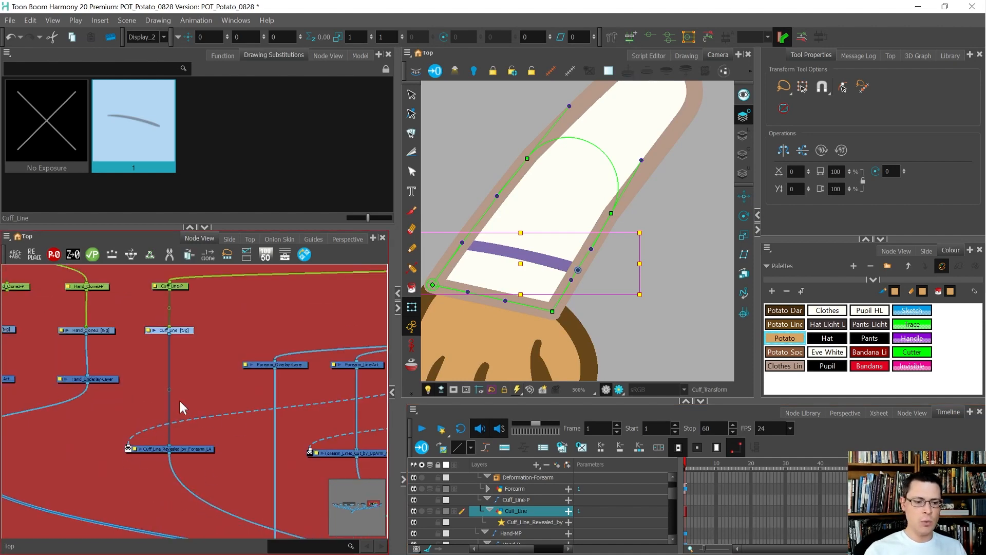
key(ctrl+i)
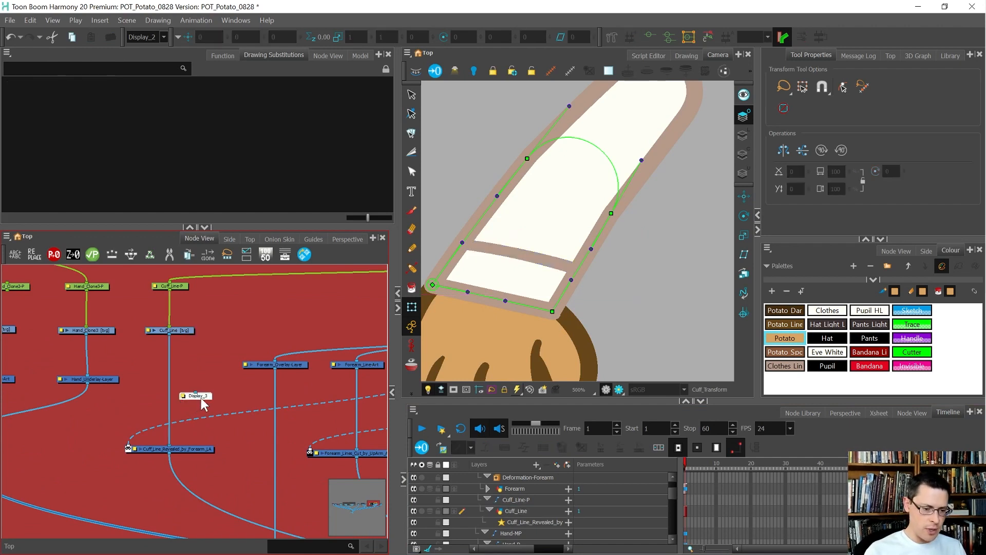
drag(201, 398, 190, 367)
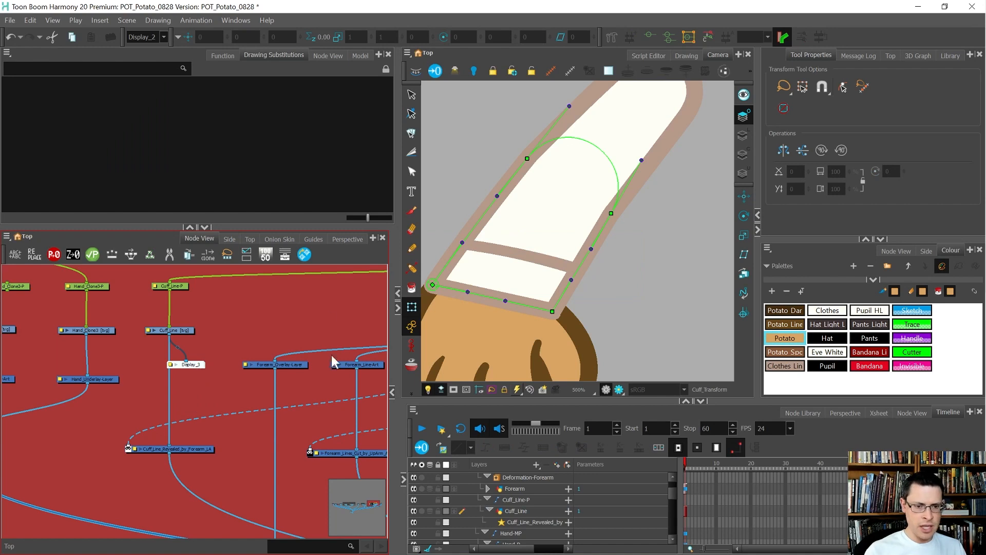
Set the active display to Display_3 to isolate the cuff line in the Camera view
click(151, 37)
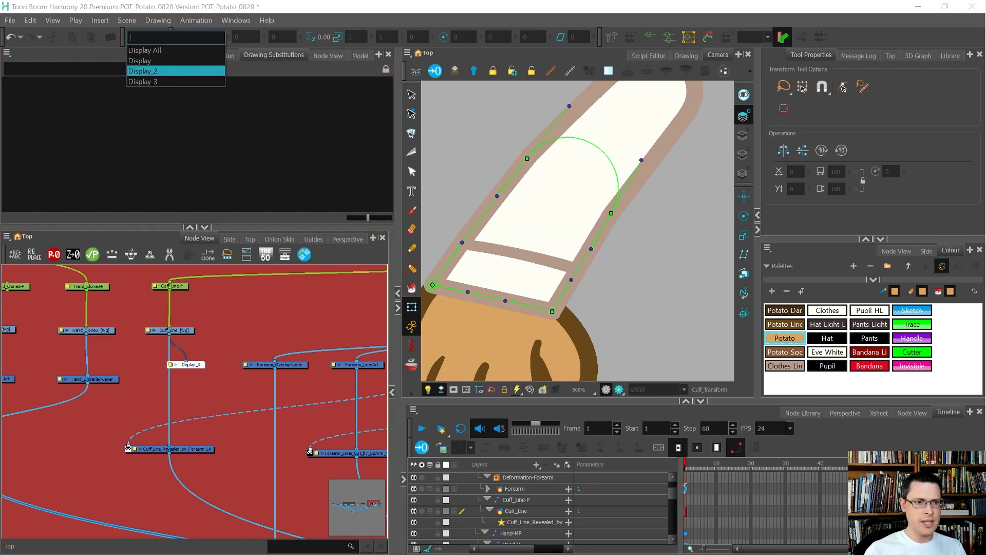
click(159, 62)
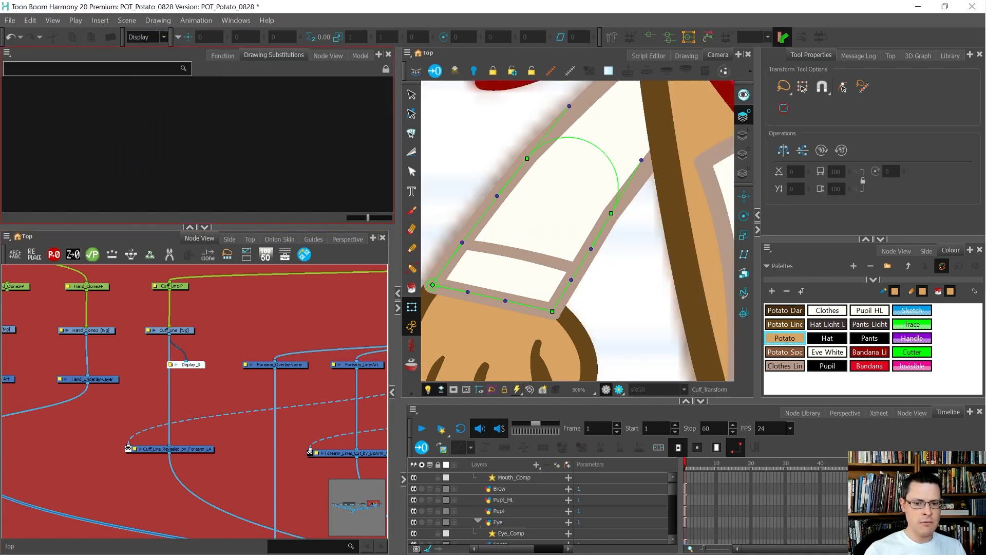
click(157, 37)
click(159, 82)
scroll(475, 275, up, 1)
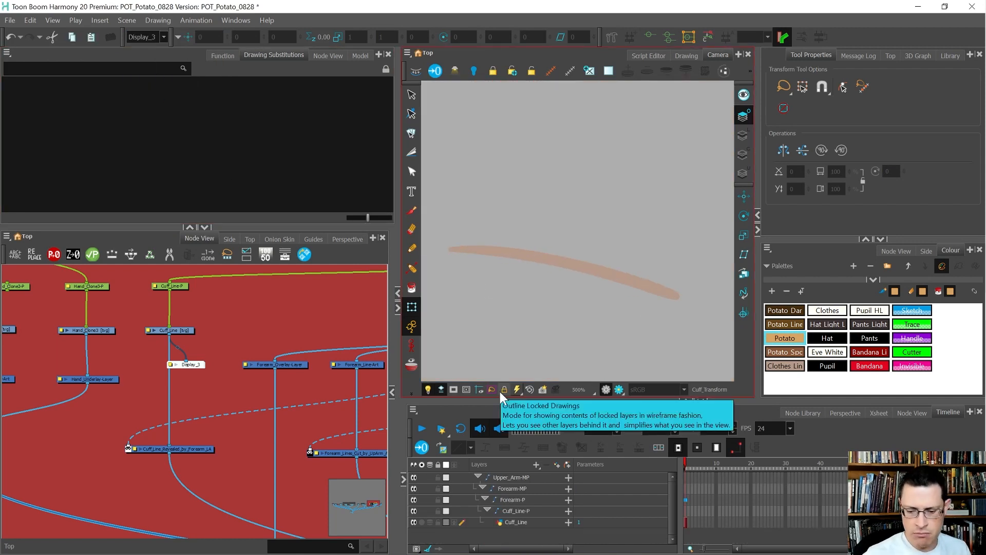
Create a two-point curved deformer on Cuff_Line with the Rigging tool, running from the line's left tip to its right tip
click(519, 521)
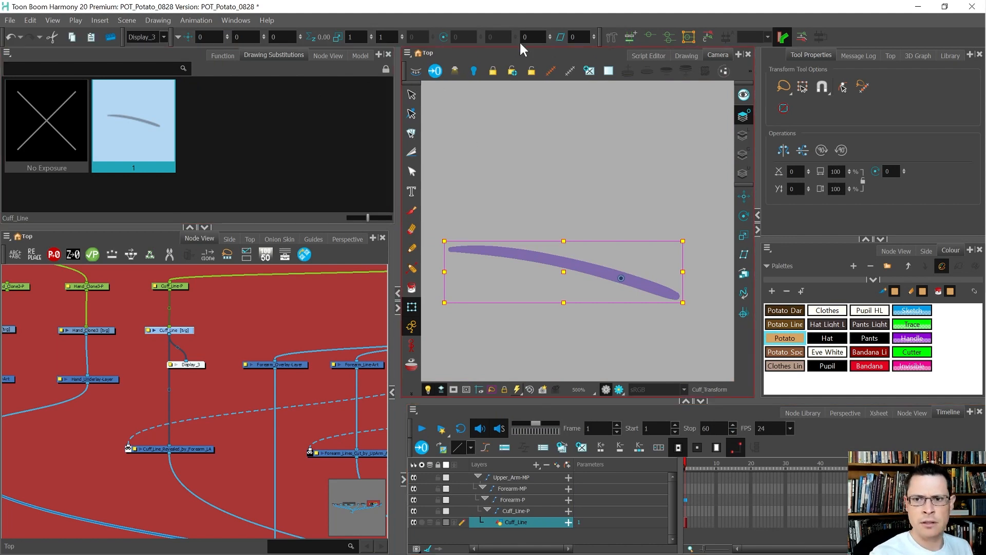
click(612, 36)
click(446, 248)
drag(446, 250, 539, 254)
drag(682, 299, 594, 267)
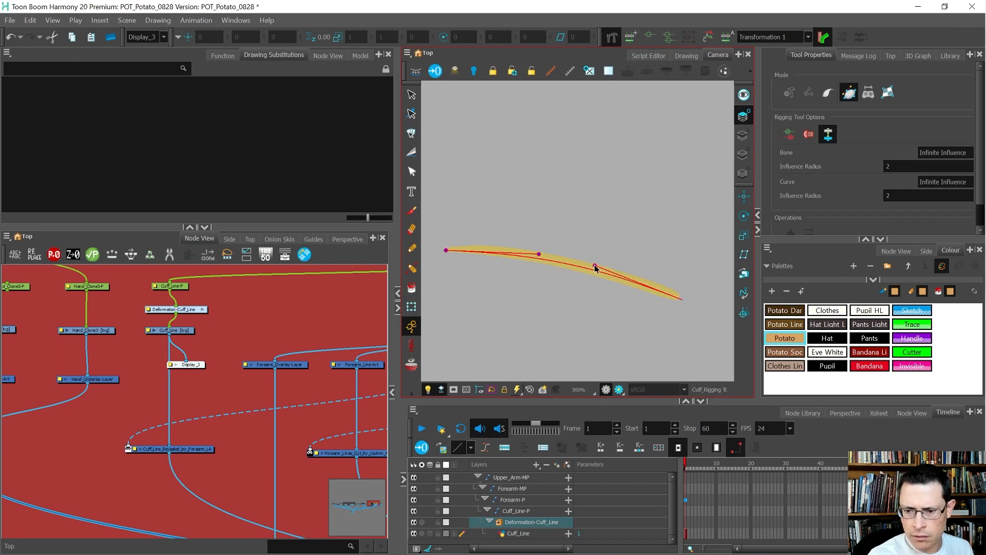
Fine-tune the cuff line deformer's end points and curve handles so the curve follows the middle of the stroke
drag(539, 255, 529, 249)
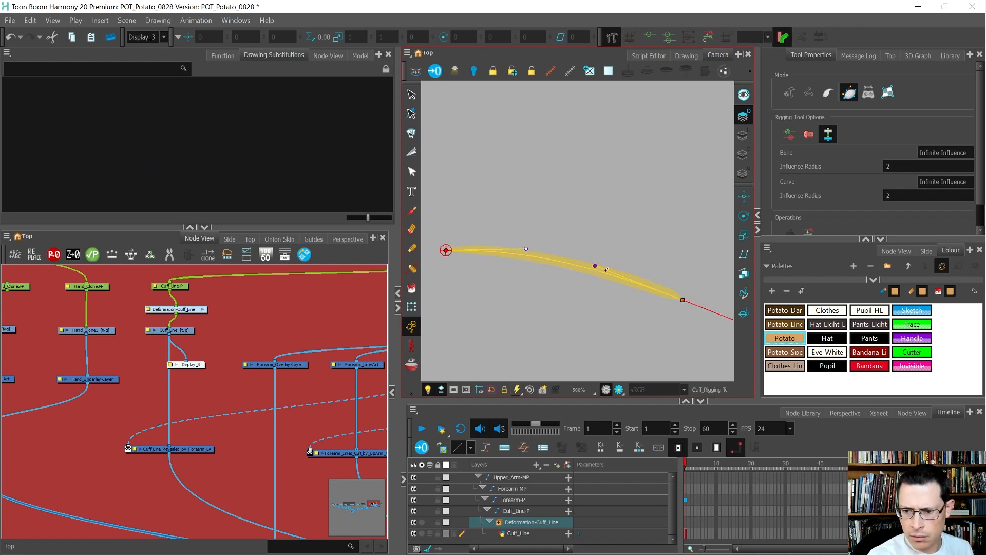
drag(684, 301, 682, 299)
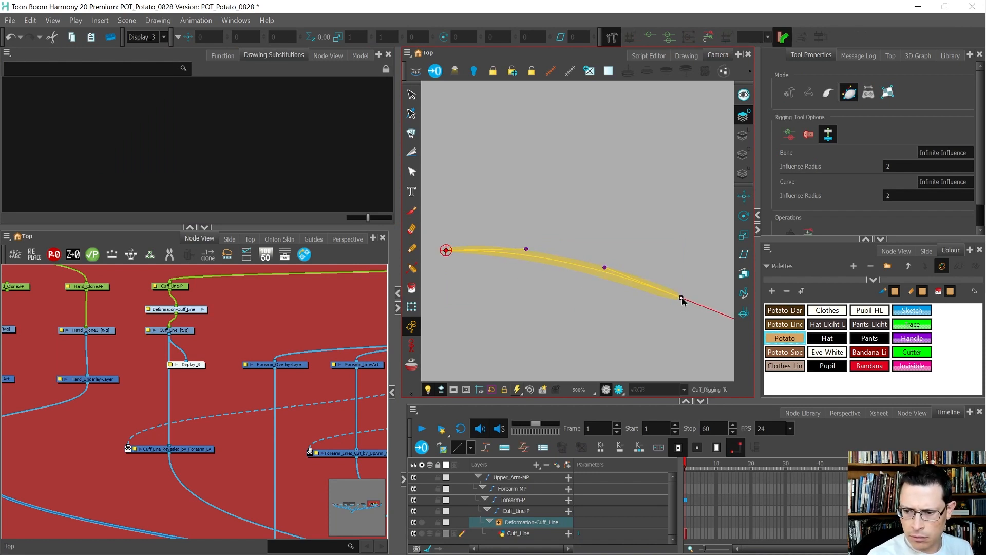
drag(526, 249, 522, 248)
scroll(446, 250, up, 1)
scroll(446, 250, up, 1)
scroll(448, 257, down, 2)
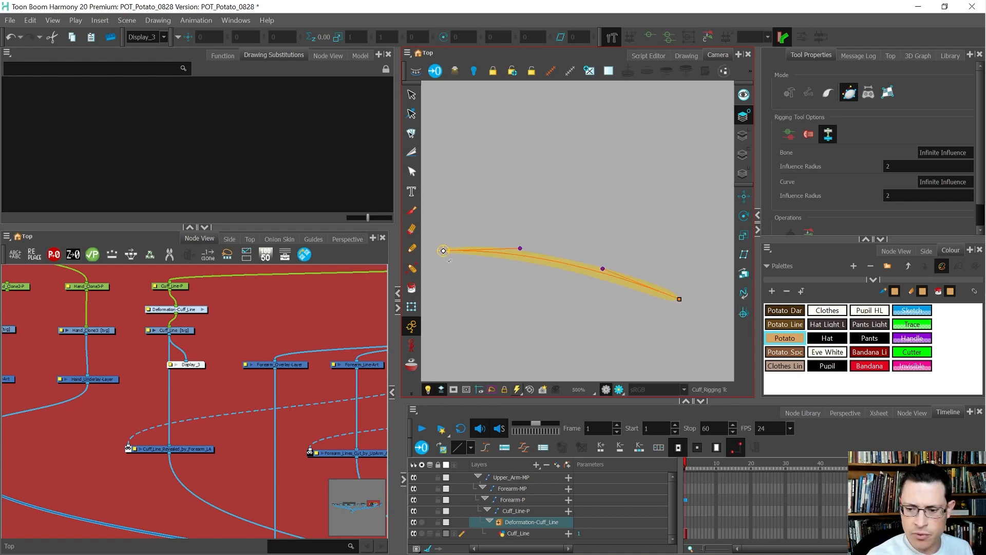
click(603, 272)
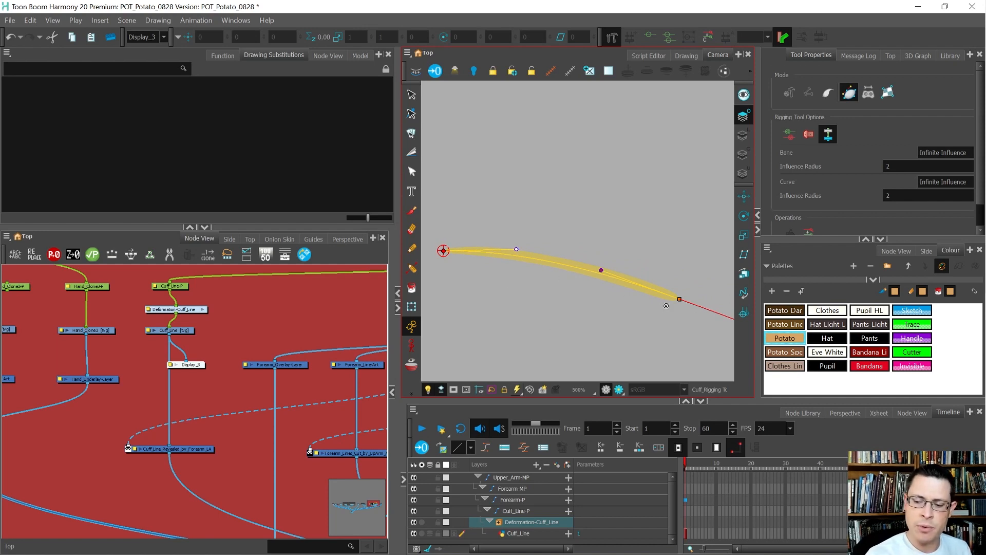
Test the cuff line deformer by moving its points with the Transform tool, and undo the move of its left point
key(shift+t)
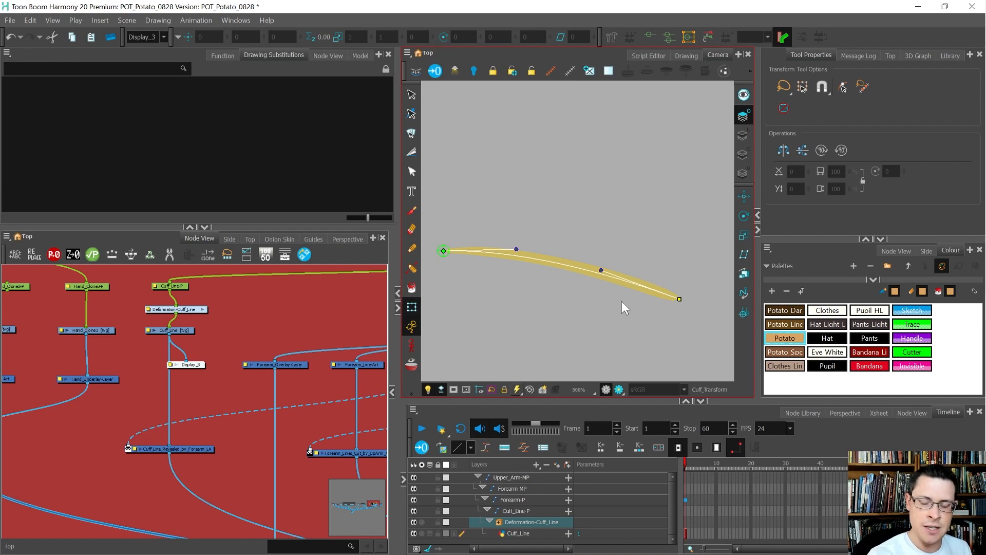
mouse_move(684, 304)
mouse_down()
mouse_move(618, 214)
mouse_move(695, 241)
mouse_move(669, 297)
mouse_move(662, 281)
mouse_move(680, 299)
mouse_up()
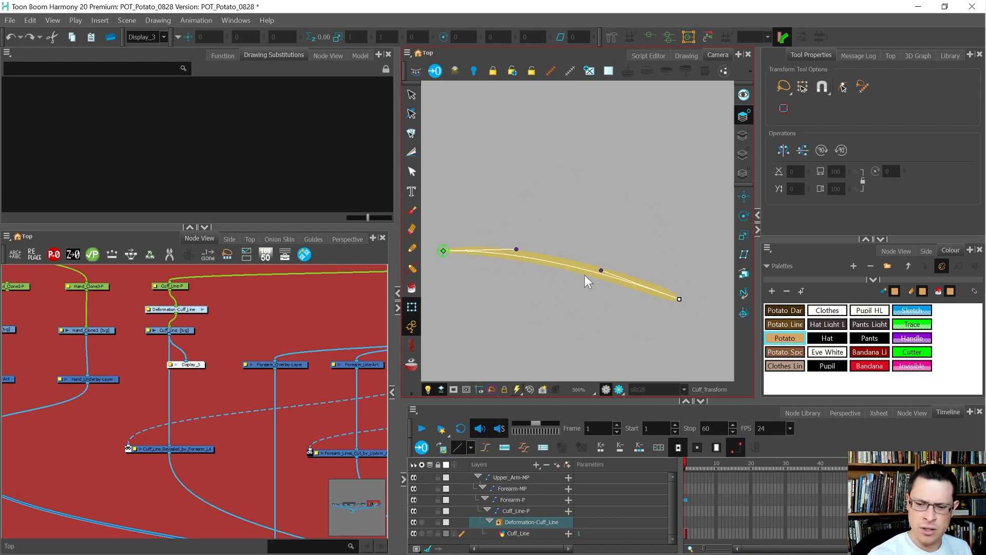
mouse_move(602, 272)
mouse_down()
mouse_move(551, 368)
mouse_move(623, 176)
mouse_move(529, 356)
mouse_move(601, 270)
mouse_up()
drag(445, 251, 492, 310)
key(ctrl+z)
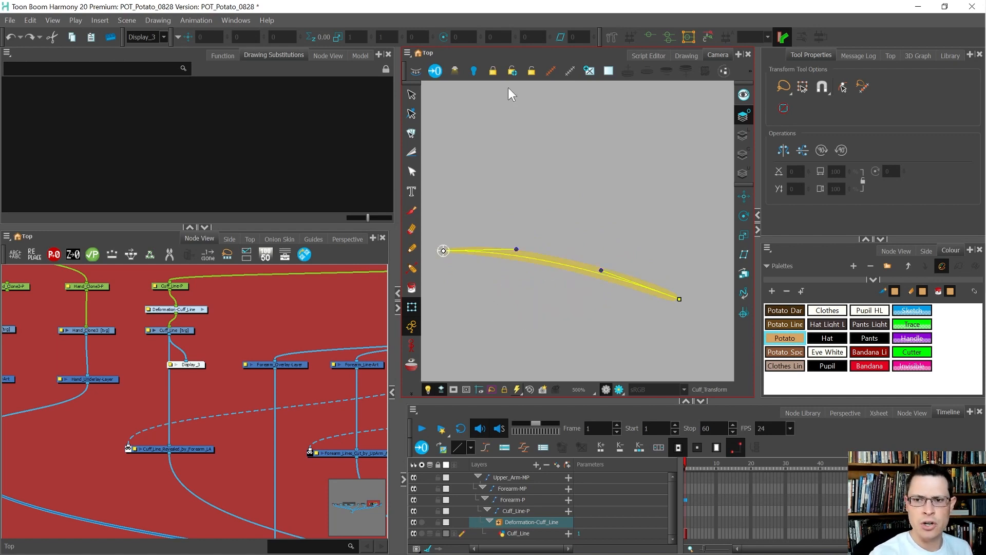
click(613, 37)
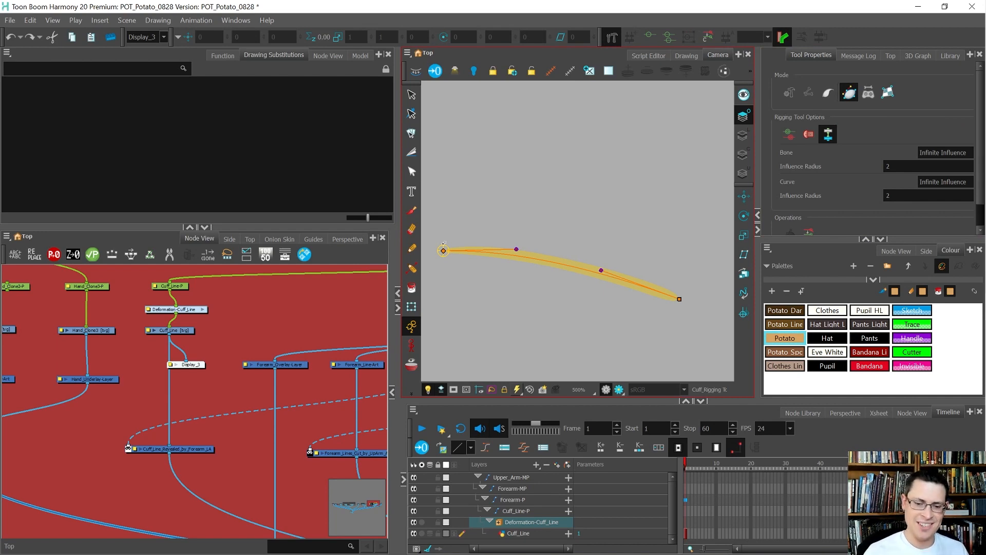
key(shift+t)
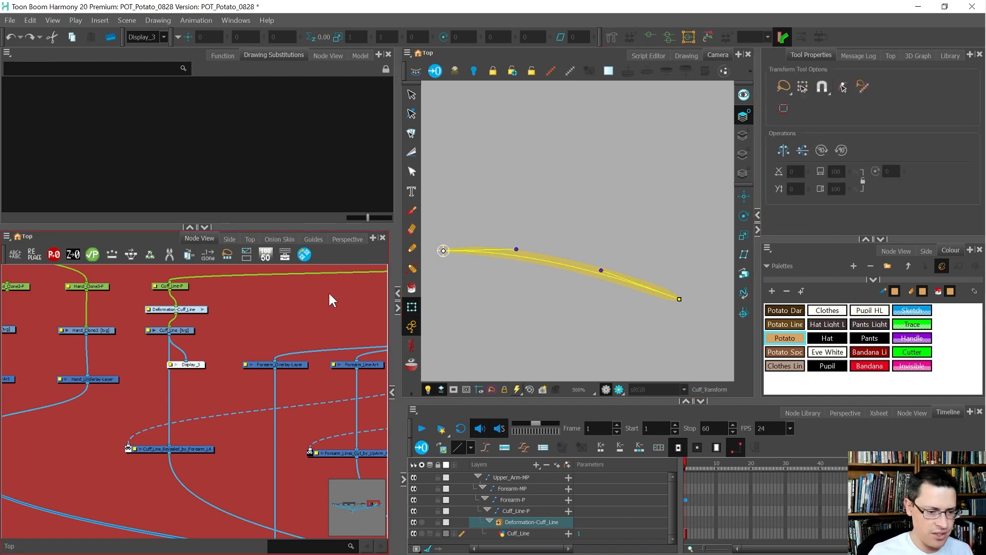
Delete the Display_3 node, set the active display to Display_2, and reposition the Deformation-Cuff_Line group above its drawing
key(Delete)
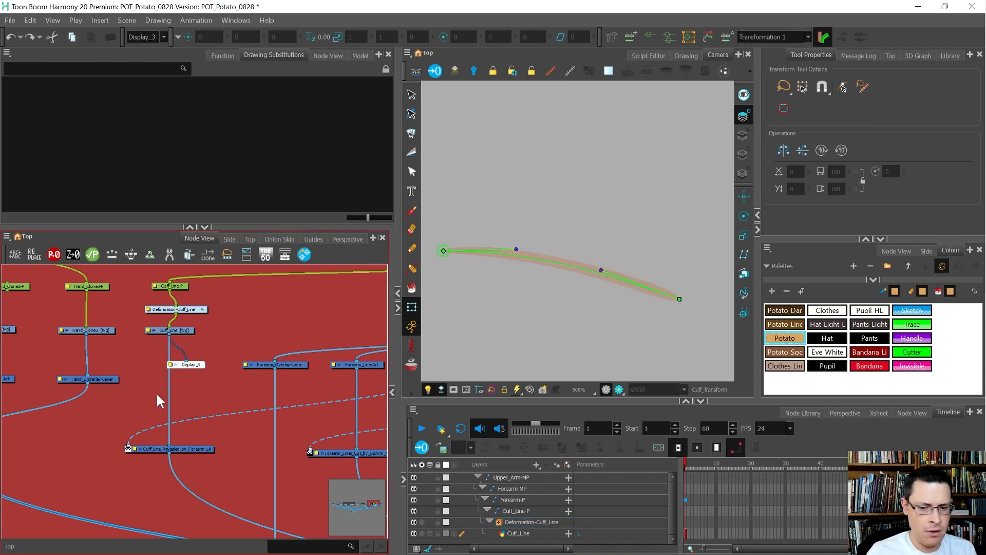
click(154, 37)
click(143, 70)
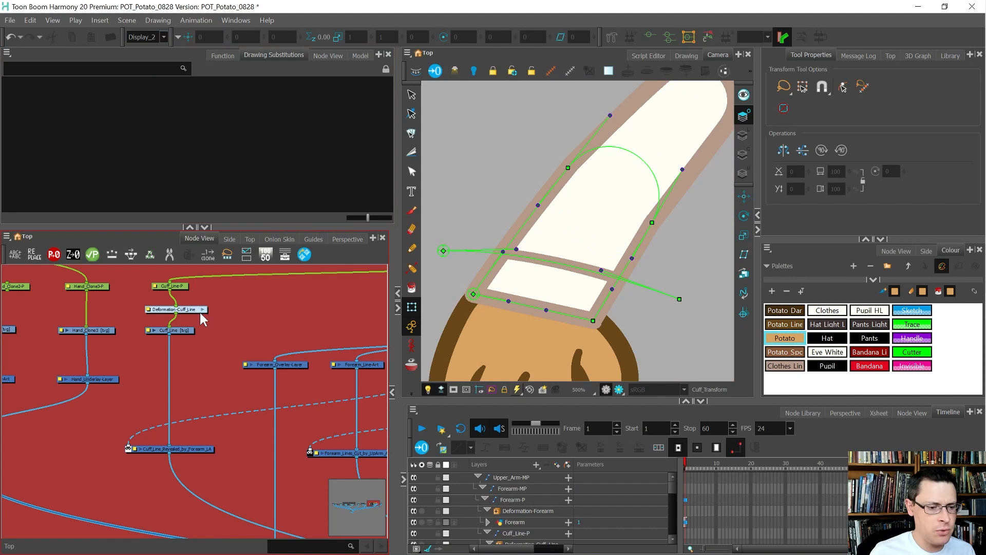
drag(199, 313, 192, 311)
scroll(713, 242, down, 3)
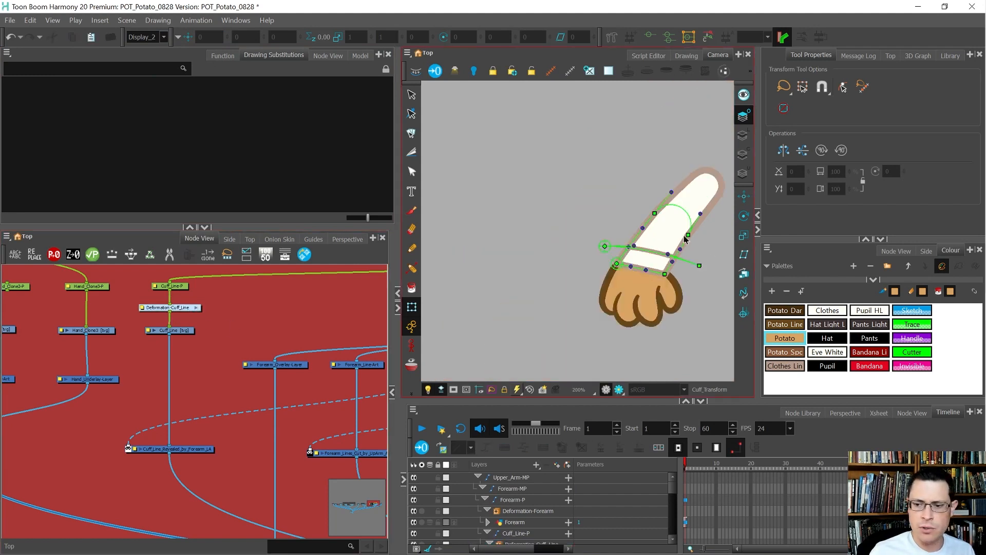
Show the arm's deformation controls and pull the forearm and upper arm deformers' left elbow points outward to the same position
click(682, 210)
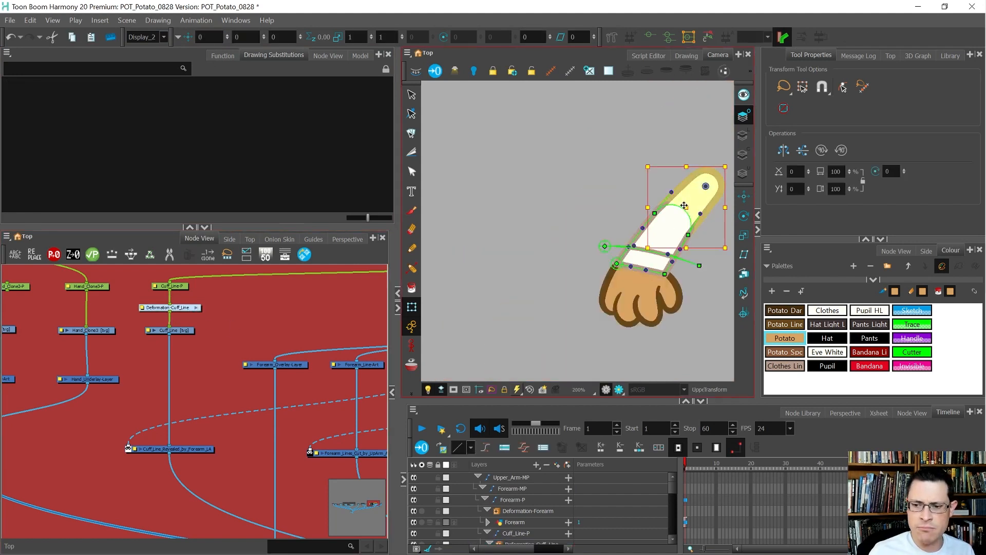
key(shift+F11)
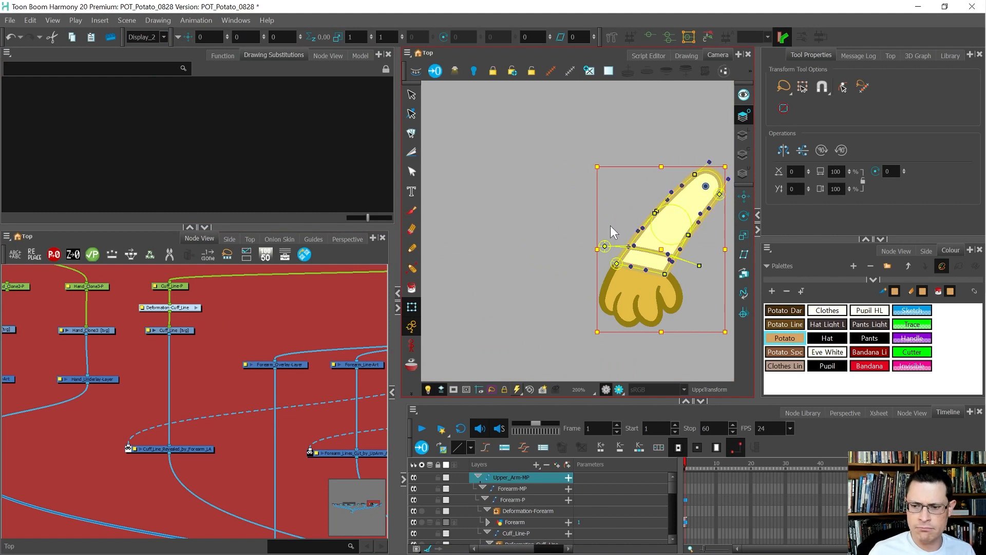
click(558, 222)
scroll(661, 217, up, 4)
click(608, 181)
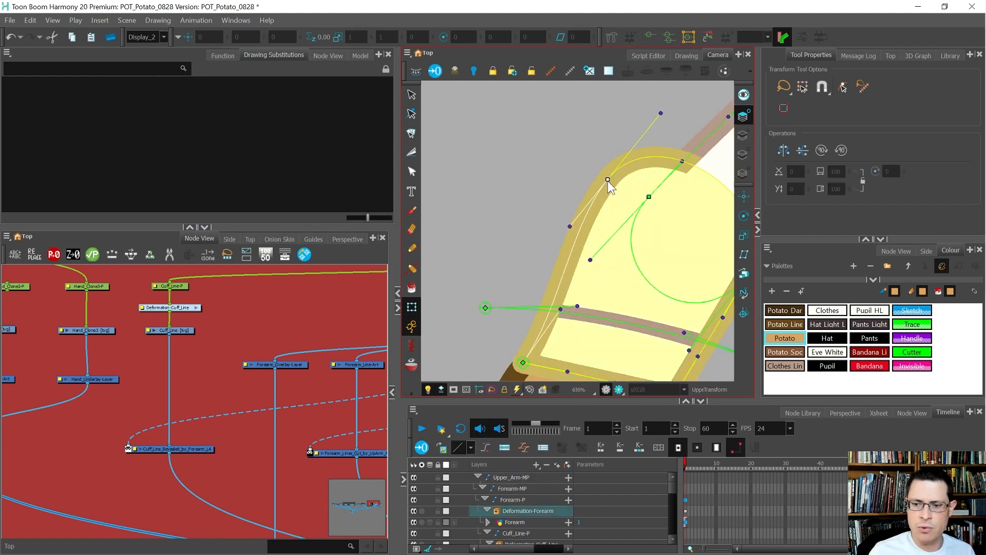
drag(648, 198, 608, 180)
scroll(525, 197, down, 5)
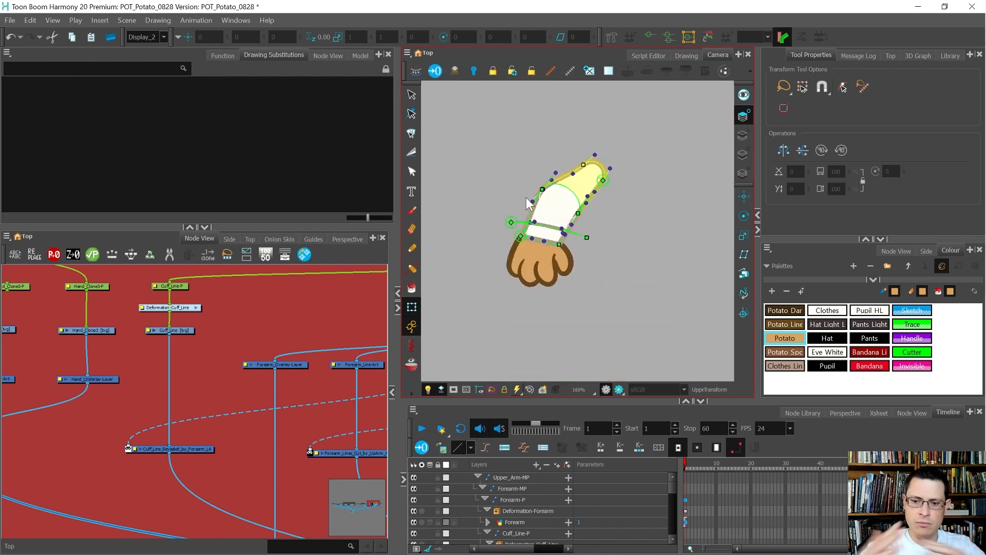
Try pulling the forearm deformer's right elbow point outward, and undo the move
scroll(562, 210, up, 5)
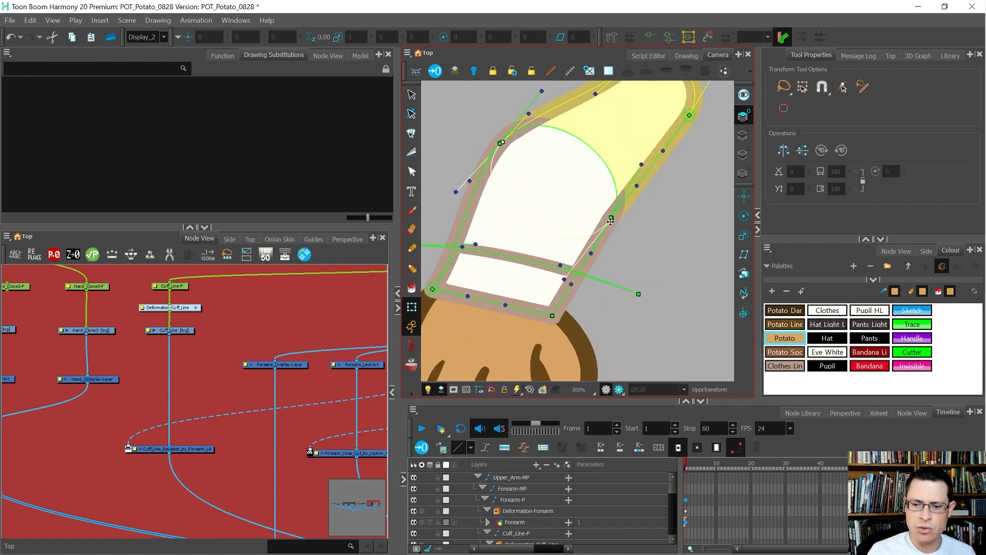
click(611, 220)
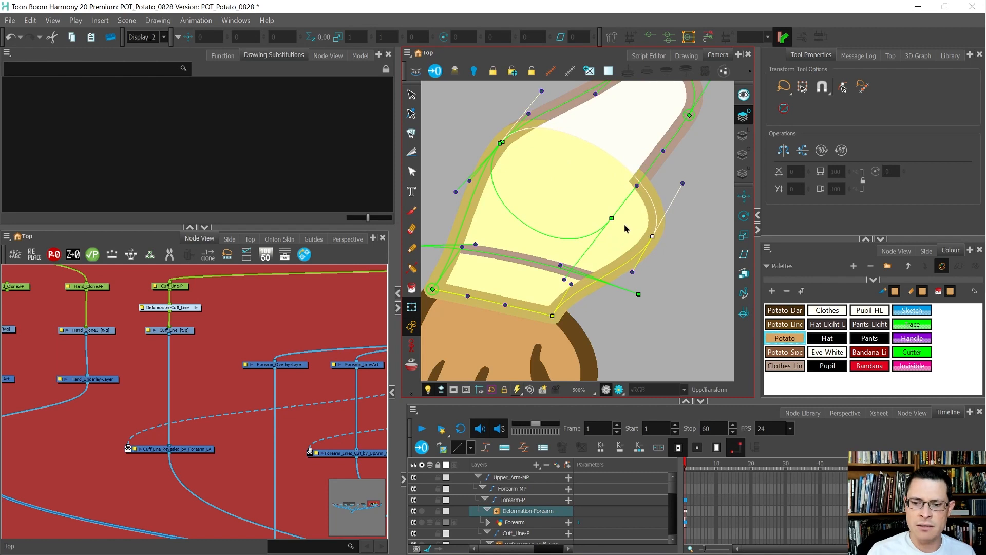
click(611, 219)
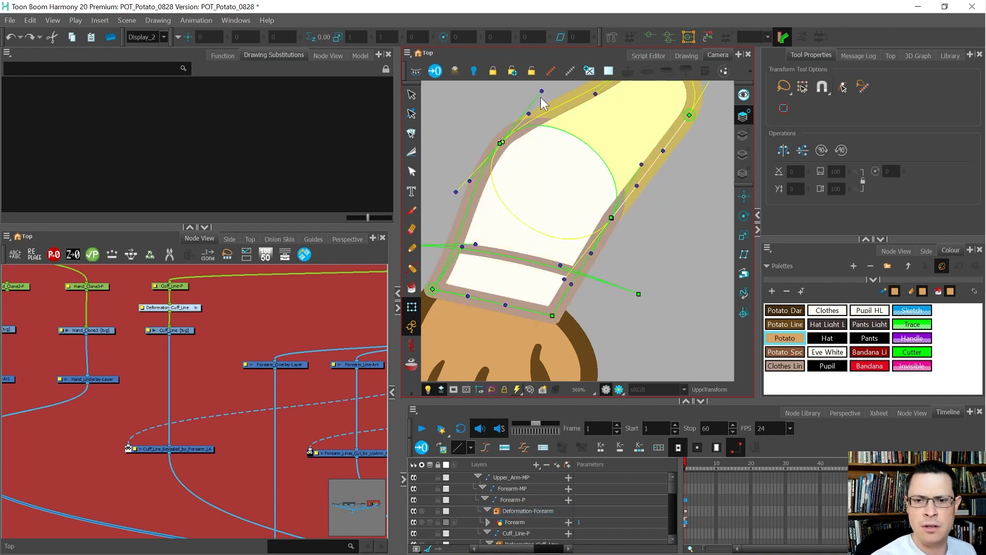
Reshape the forearm and upper arm deformer curves at the left elbow with their points and handles to test a sharper bend
click(552, 121)
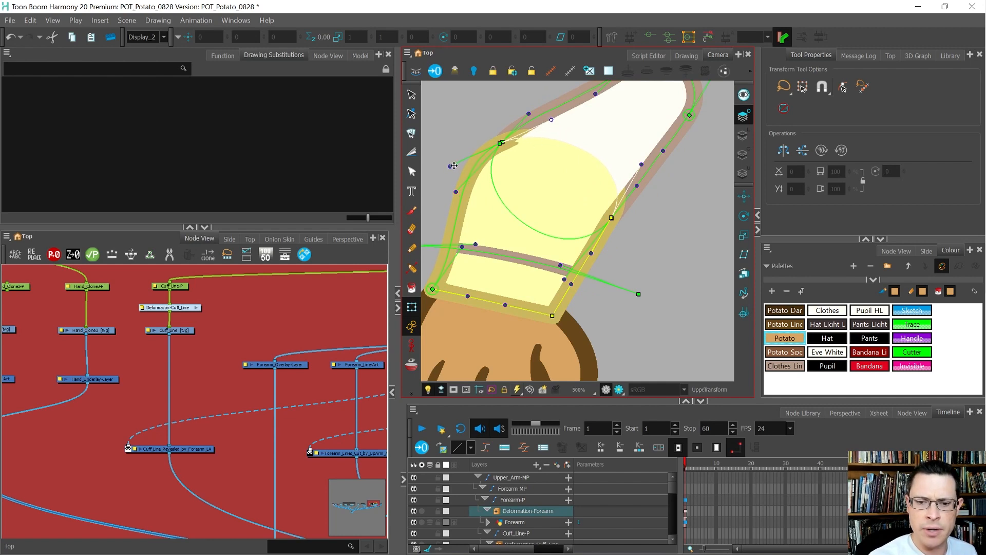
mouse_move(450, 166)
mouse_down()
mouse_move(523, 163)
mouse_move(496, 133)
mouse_move(449, 167)
mouse_up()
click(501, 142)
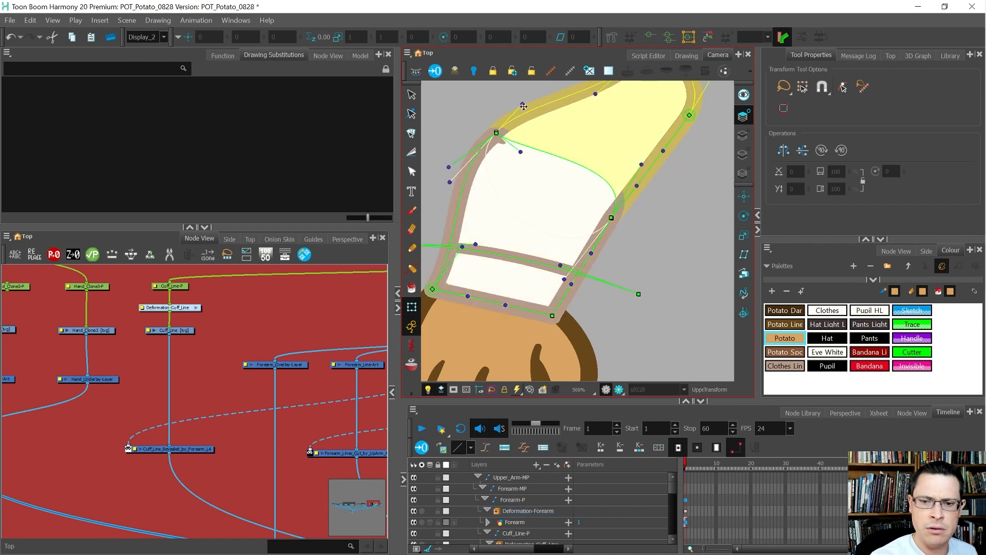
drag(544, 109, 520, 132)
click(426, 162)
drag(455, 180, 477, 192)
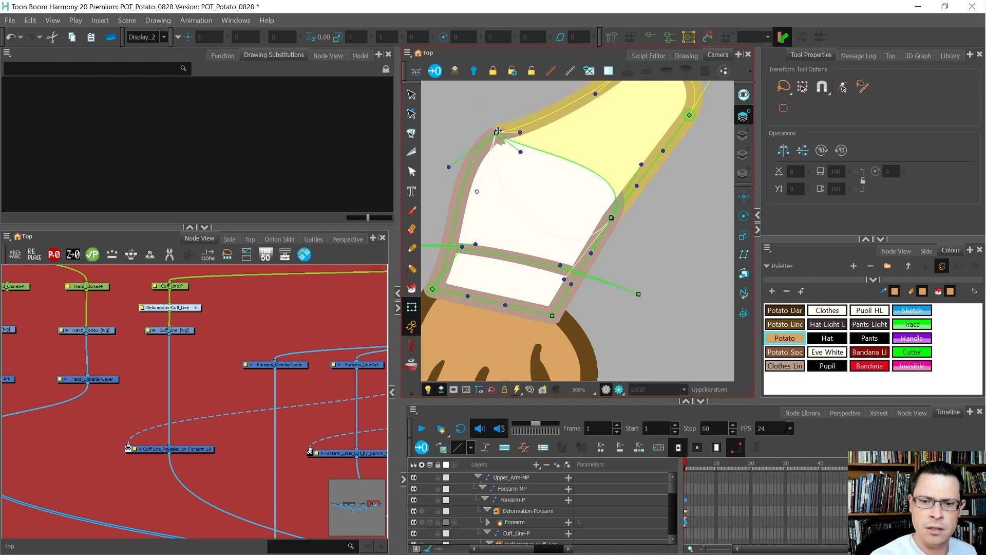
Fine-tune the forearm deformer's left elbow point and its handle to match the upper arm's outline at the joint
click(498, 131)
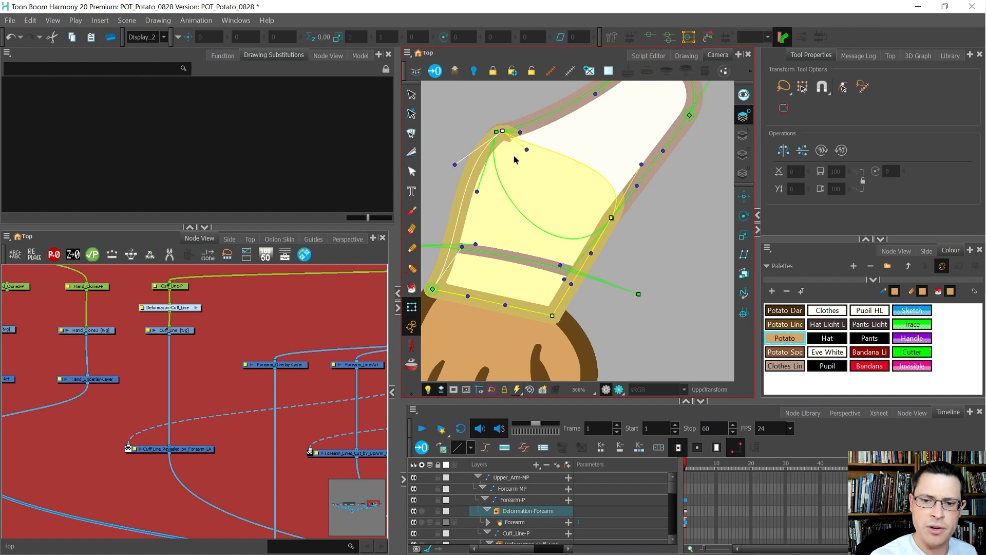
mouse_move(527, 150)
mouse_down()
mouse_move(516, 134)
mouse_move(535, 133)
mouse_up()
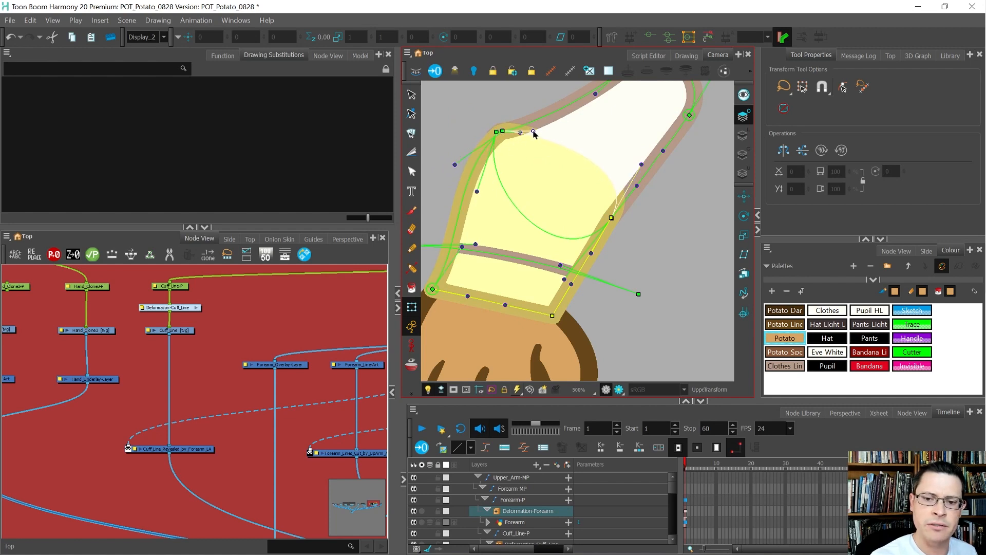
click(498, 132)
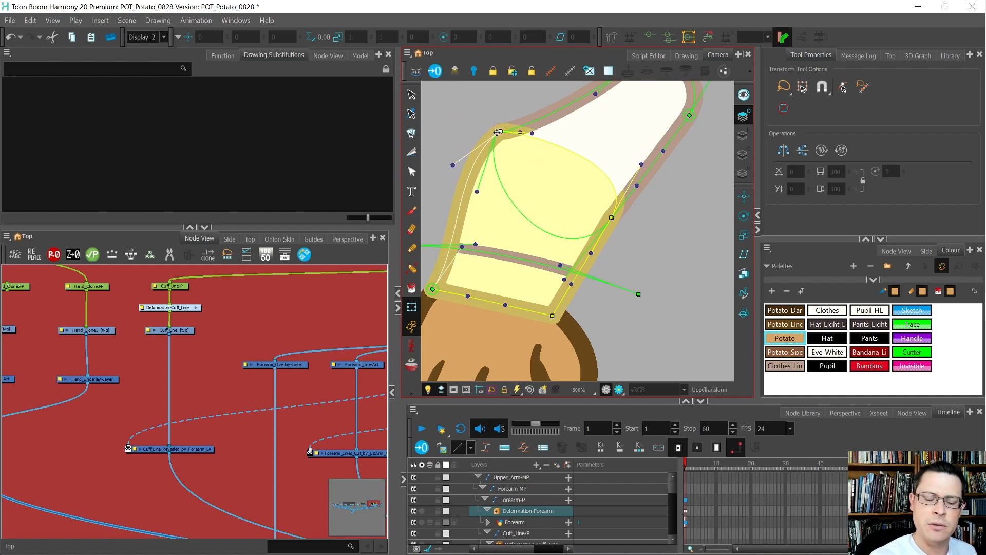
click(514, 187)
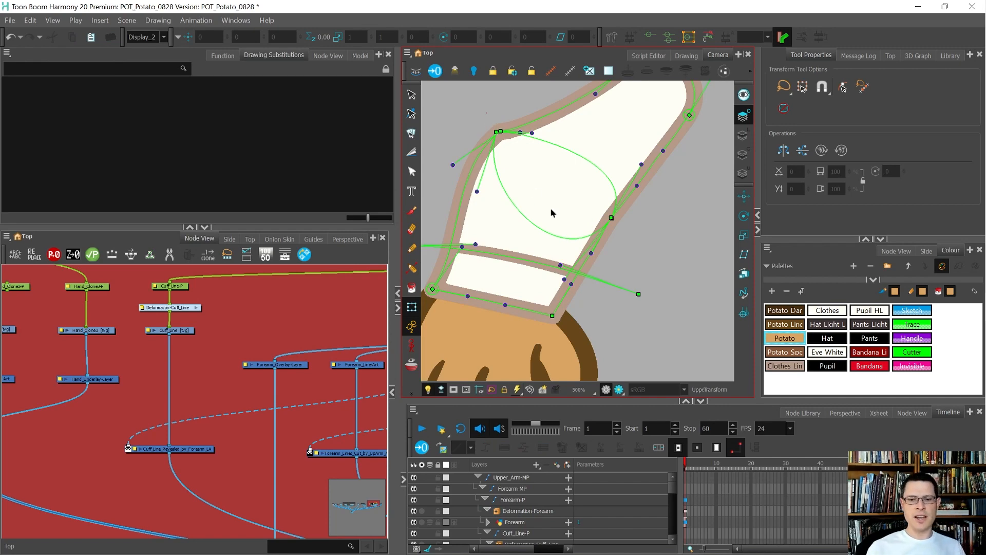
scroll(551, 207, down, 3)
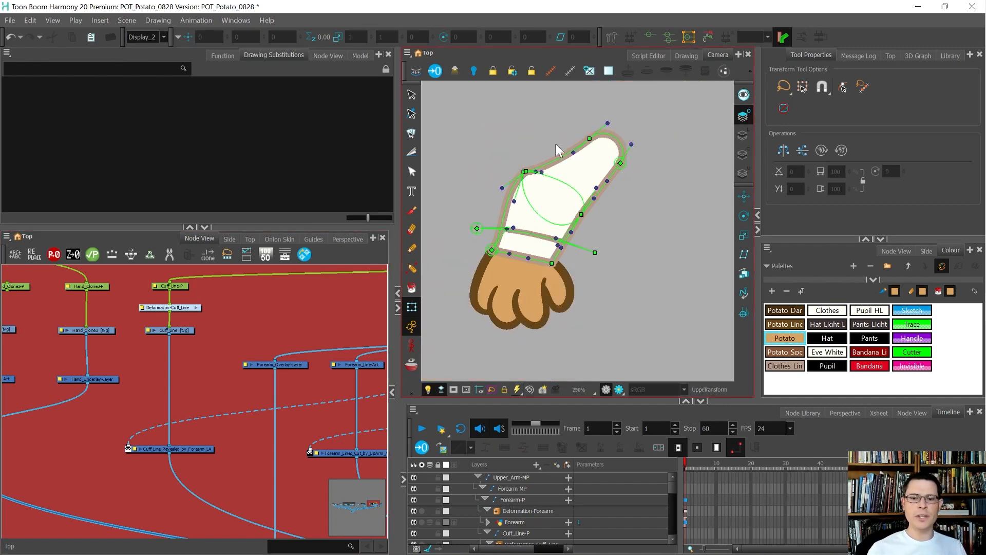
Align the Deformation-Forearm node between the Forearm-P peg and the Forearm drawing in the node graph
scroll(143, 367, down, 6)
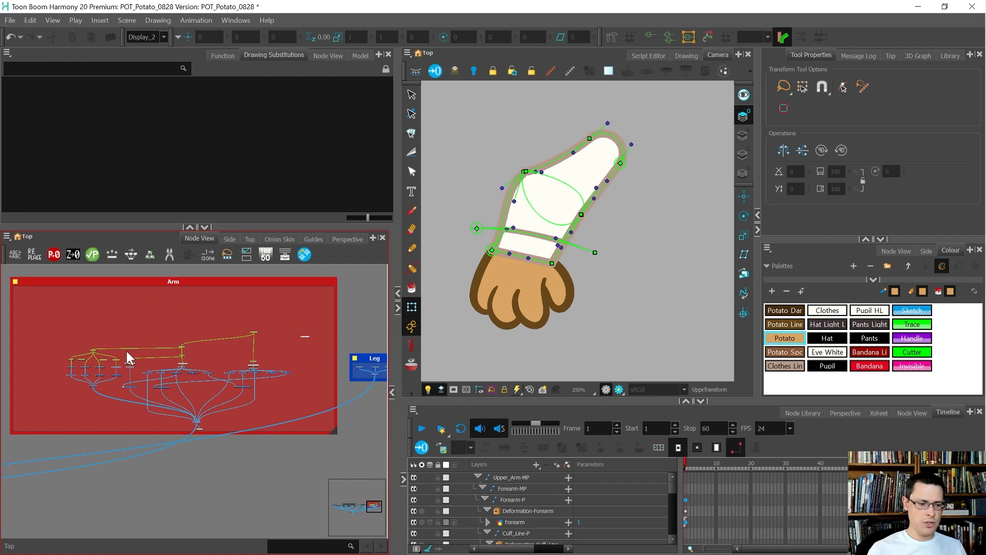
scroll(126, 350, up, 3)
drag(103, 310, 257, 374)
drag(355, 380, 347, 375)
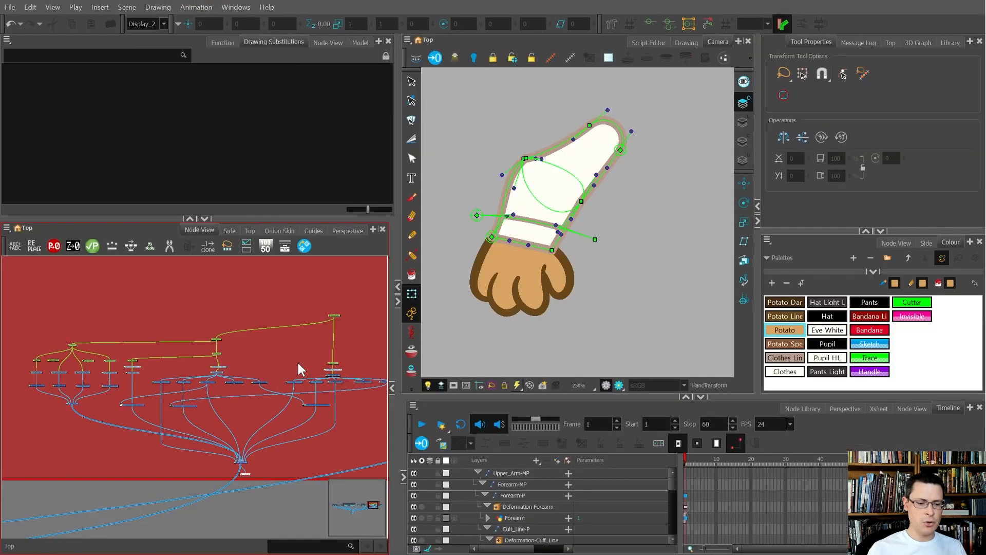
key(grave)
scroll(523, 258, up, 3)
scroll(508, 293, up, 2)
click(506, 292)
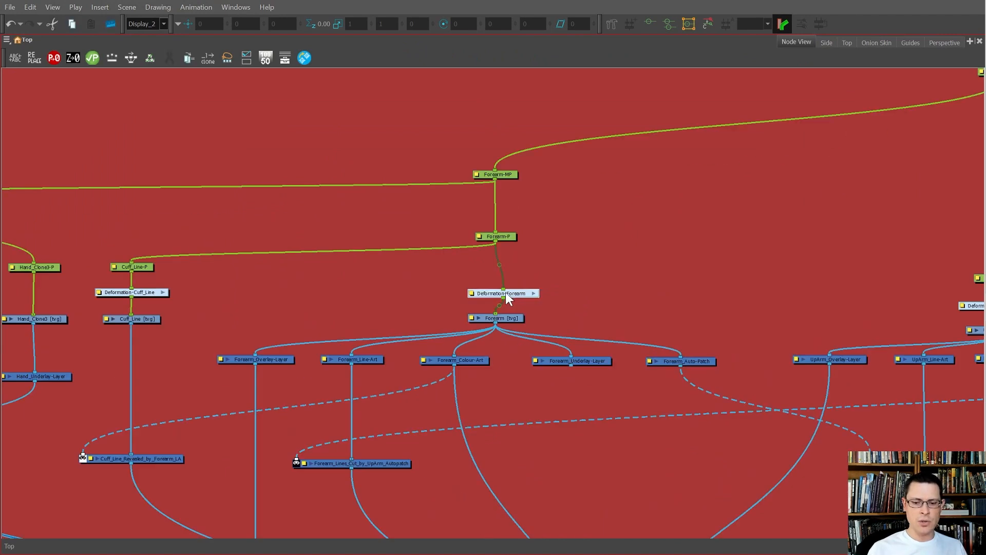
click(510, 317)
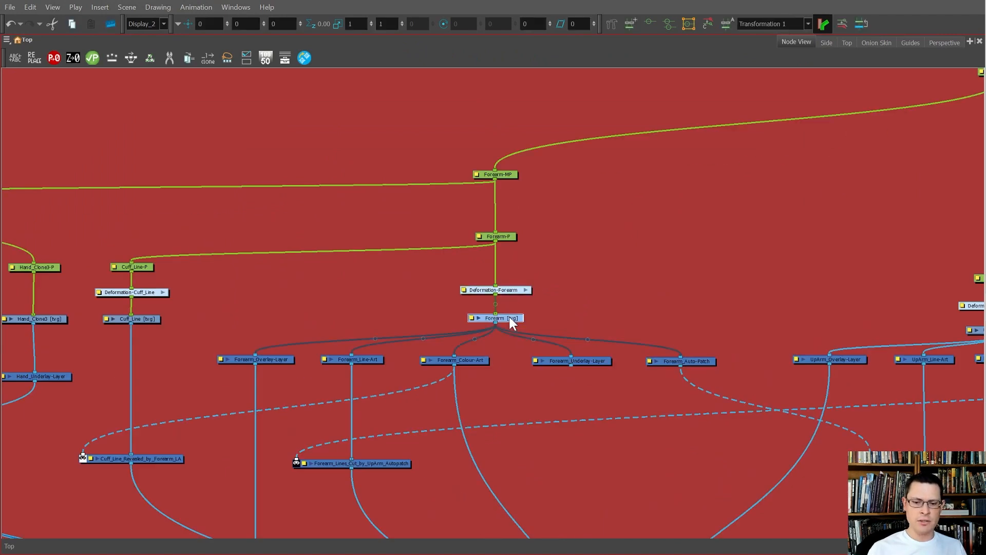
click(507, 289)
click(510, 236)
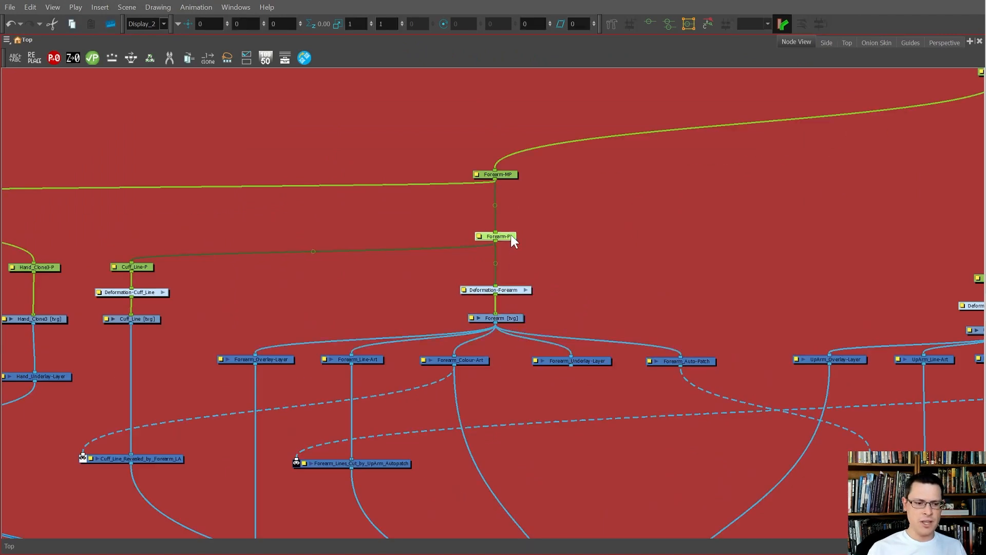
Reset the forearm, cuff line and upper arm deformers to their resting pose and hide their controls
click(151, 317)
click(153, 296)
drag(80, 281, 443, 329)
scroll(277, 334, down, 5)
drag(624, 324, 194, 293)
key(ctrl+f)
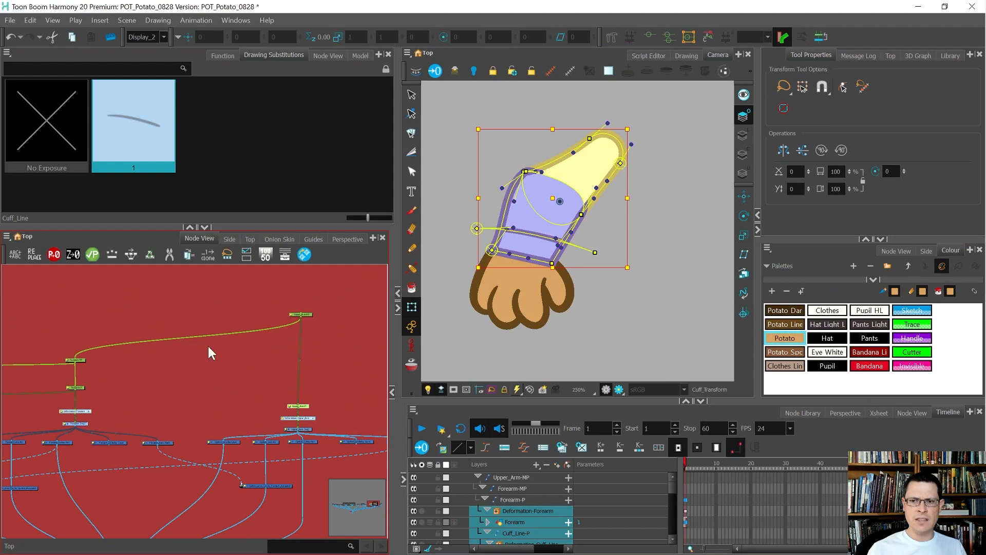
click(708, 37)
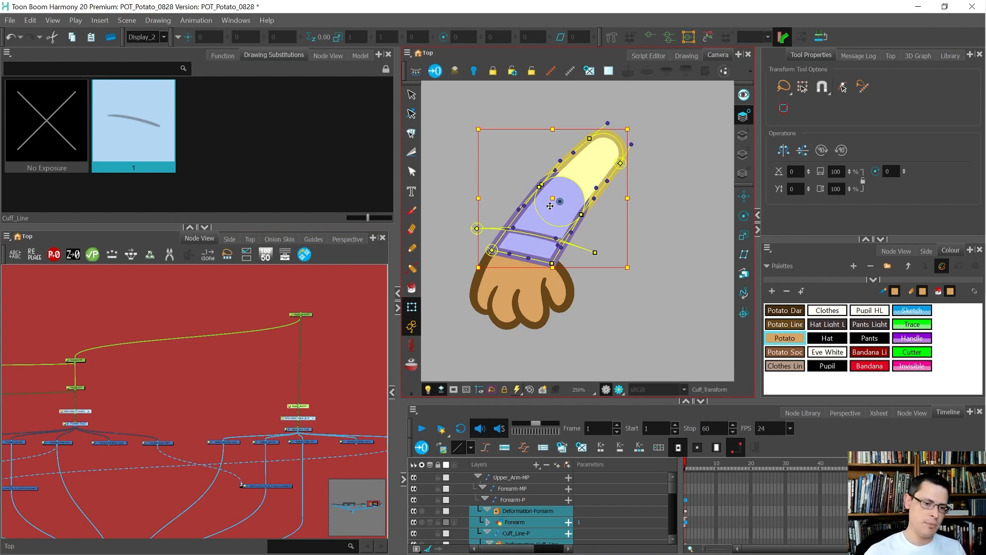
click(179, 397)
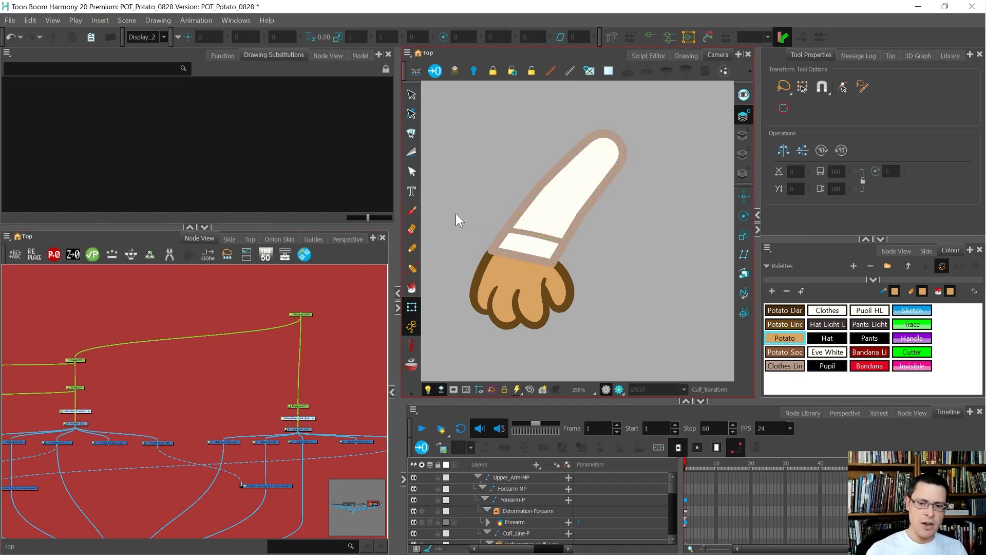
Select all the nodes in the Arm backdrop
scroll(571, 242, down, 3)
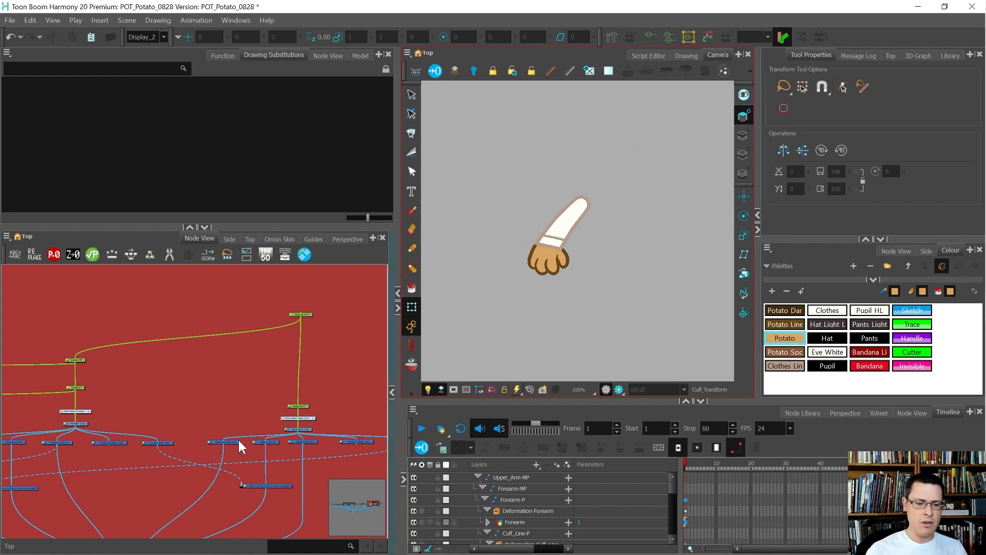
scroll(198, 410, down, 5)
scroll(181, 467, up, 1)
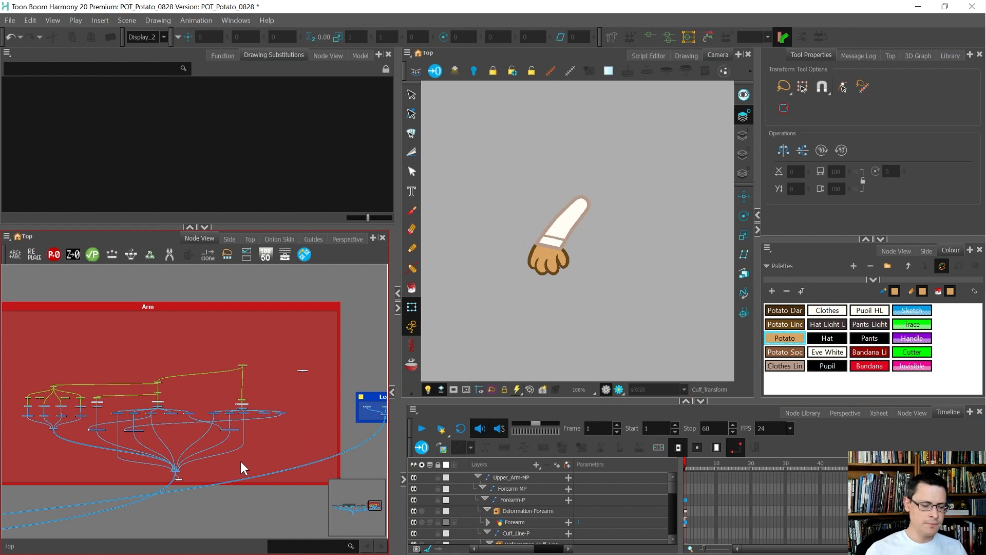
scroll(255, 465, up, 1)
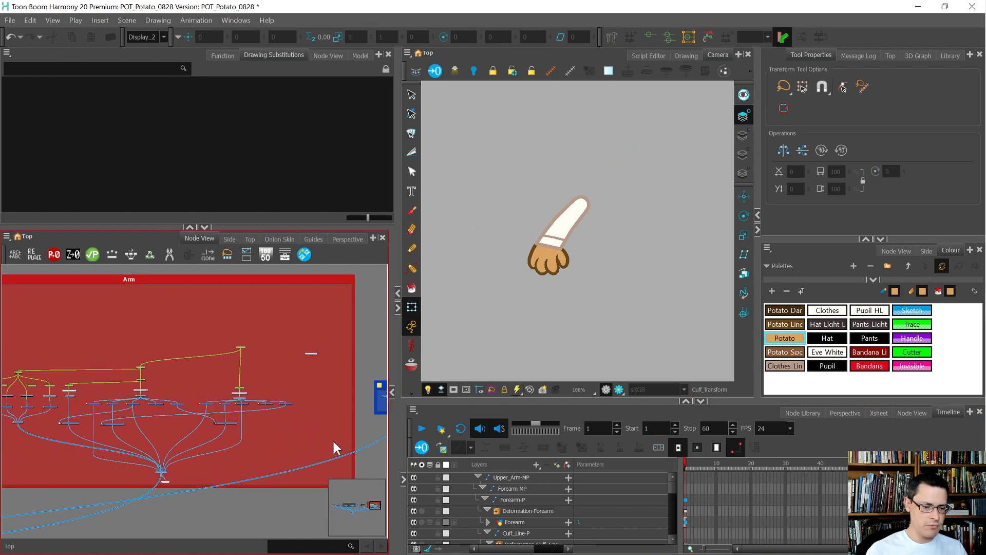
scroll(334, 442, down, 1)
drag(24, 342, 109, 428)
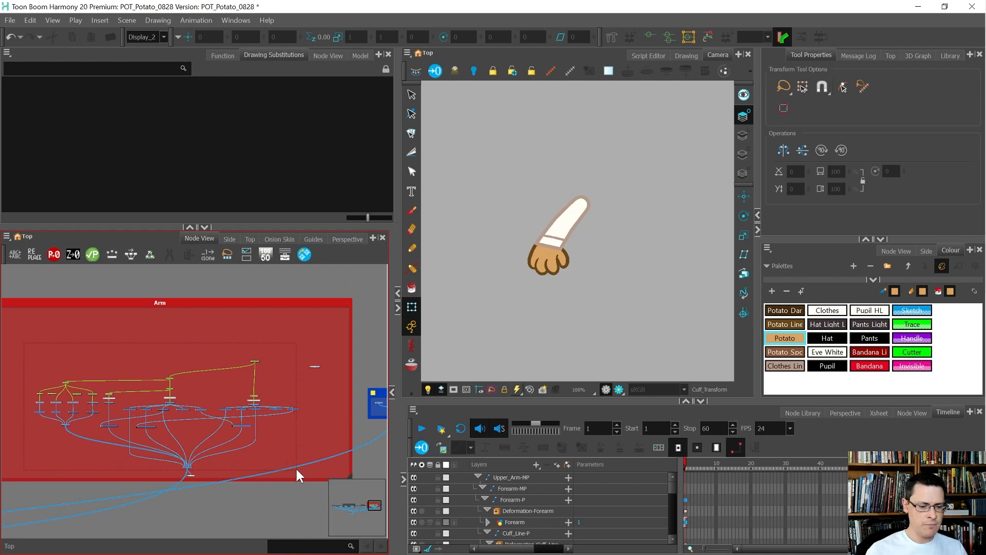
drag(297, 470, 296, 466)
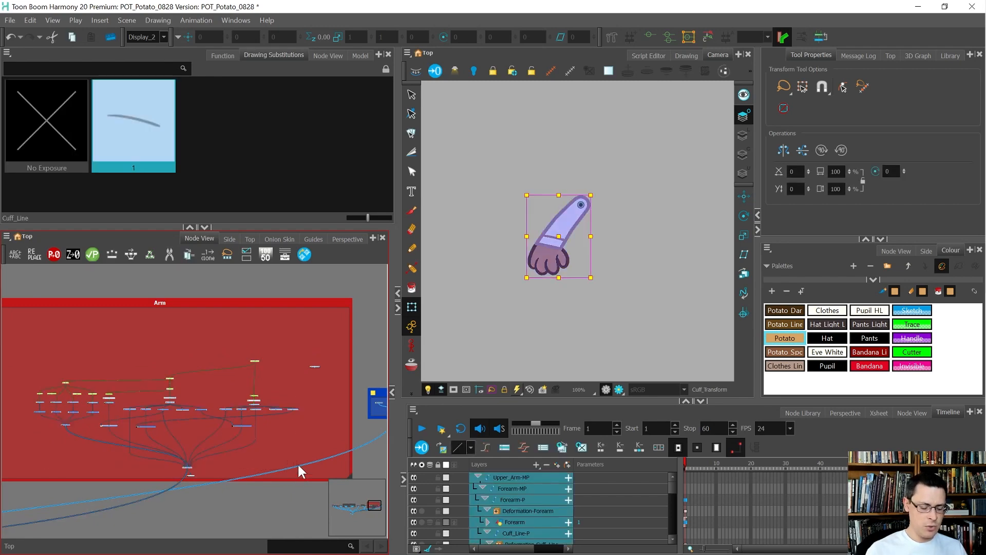
Move the loose node at the right of the Arm backdrop outside it, to above the Leg backdrop
key(grave)
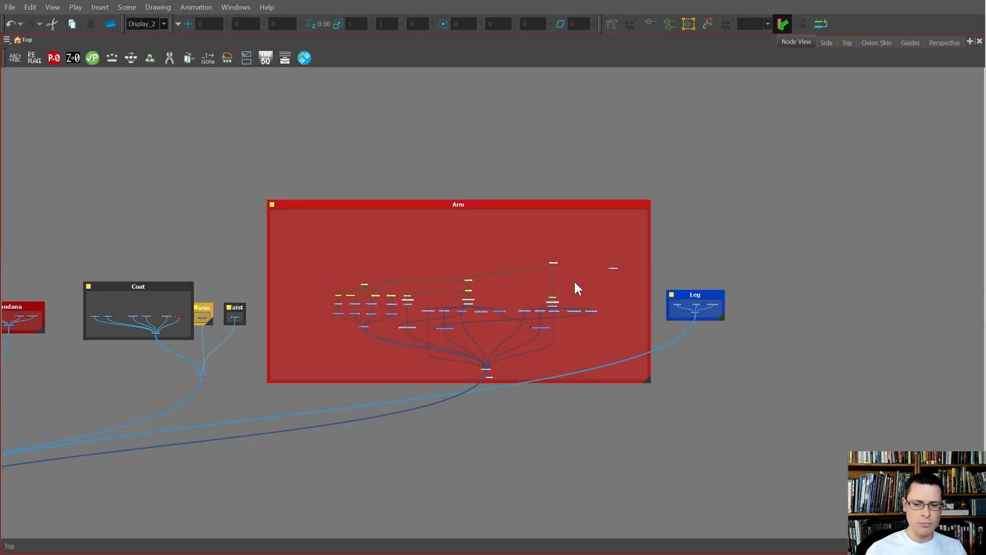
scroll(576, 285, up, 3)
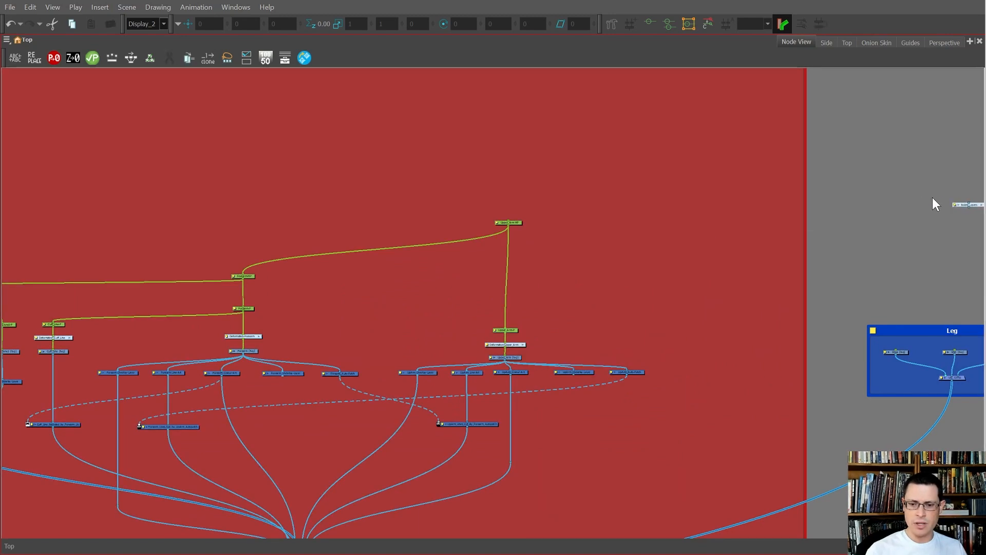
scroll(904, 211, down, 3)
Select all the nodes in the Arm backdrop and combine them into a group
drag(770, 180, 213, 427)
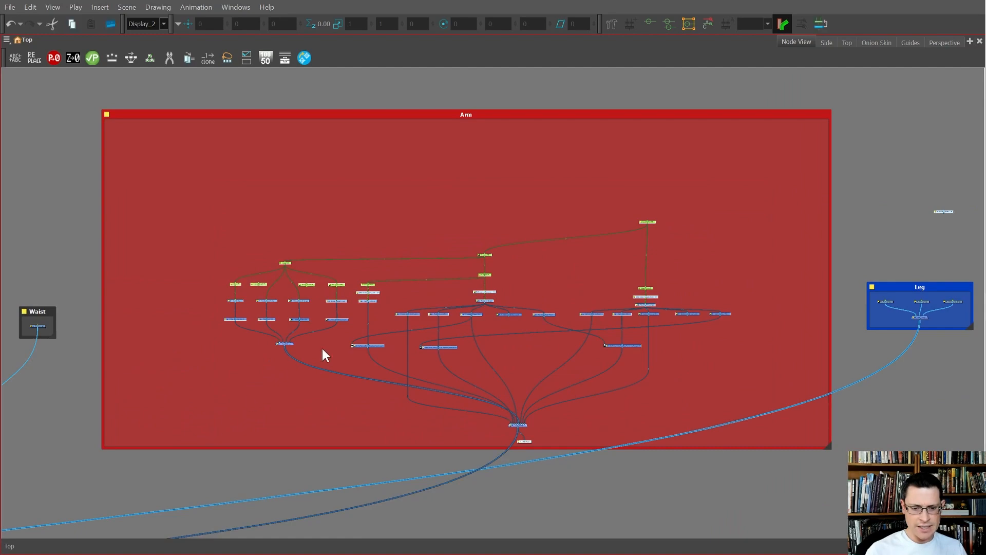
scroll(534, 340, up, 3)
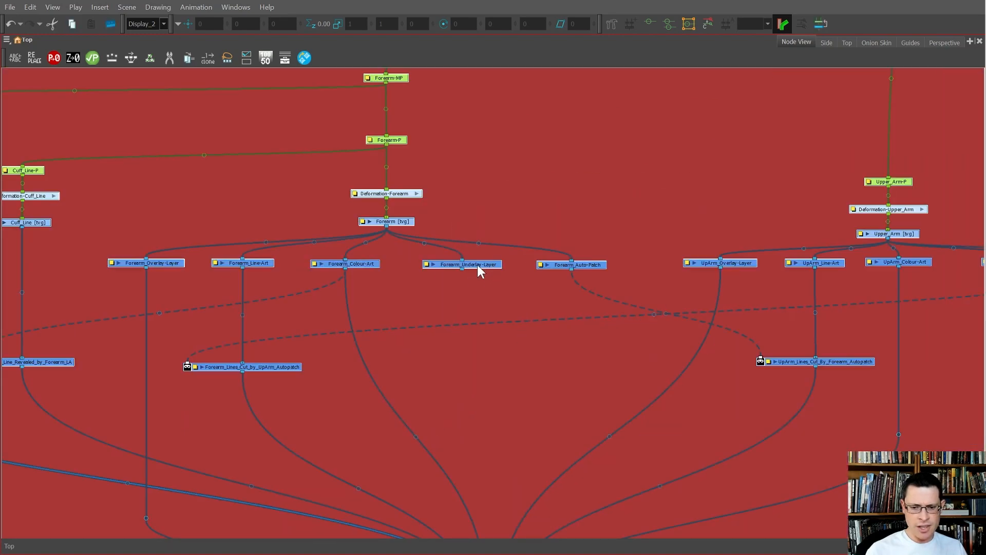
scroll(417, 277, down, 2)
scroll(790, 269, up, 2)
scroll(766, 268, down, 8)
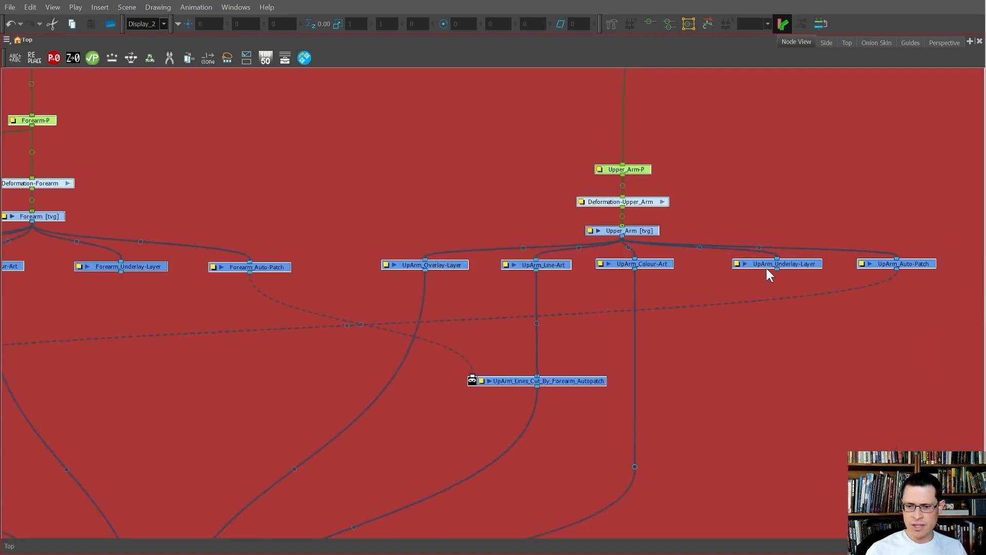
scroll(683, 304, up, 2)
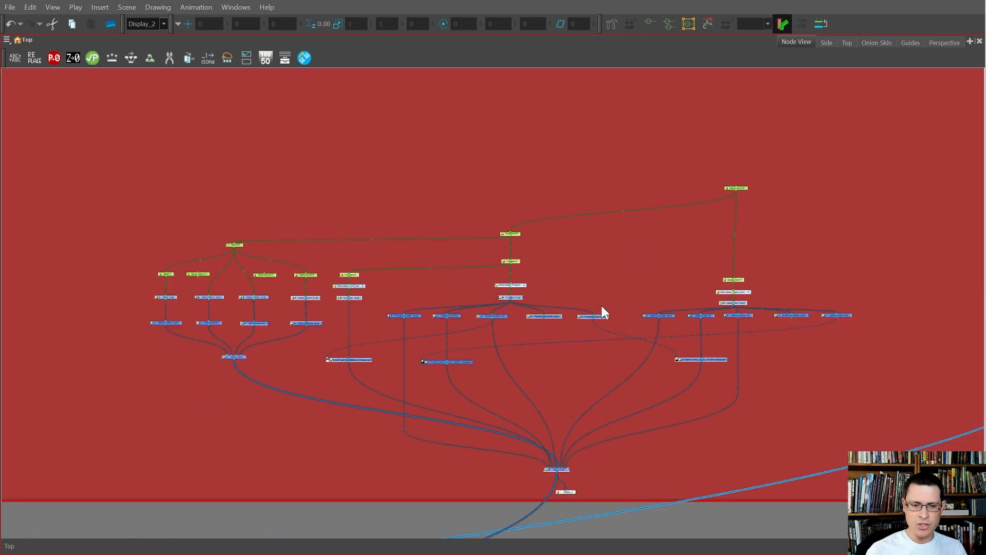
right_click(514, 296)
mouse_move(576, 247)
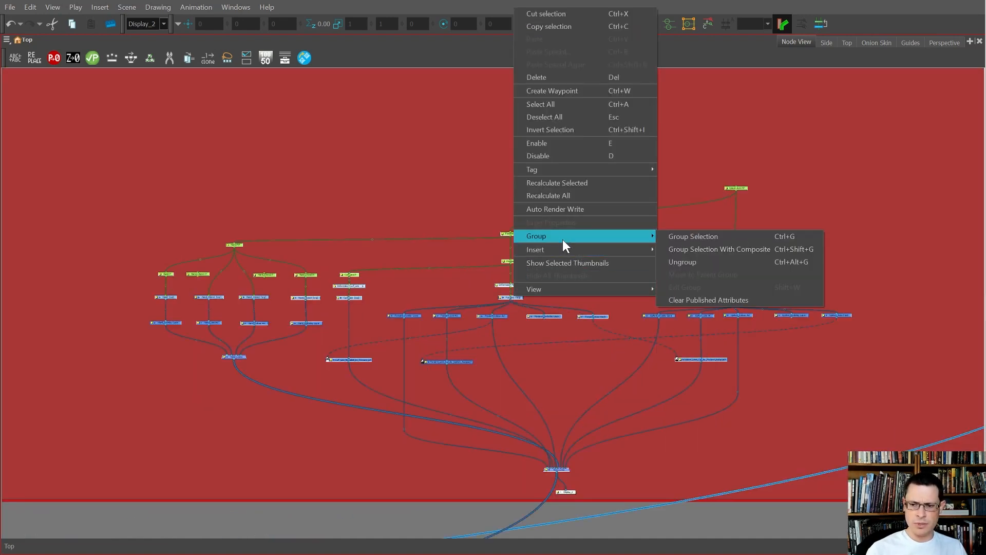
click(691, 236)
Enter the new arm group and move the extra Composite node away from Arm_Comp to open space beneath the upper arm layers
scroll(555, 332, down, 5)
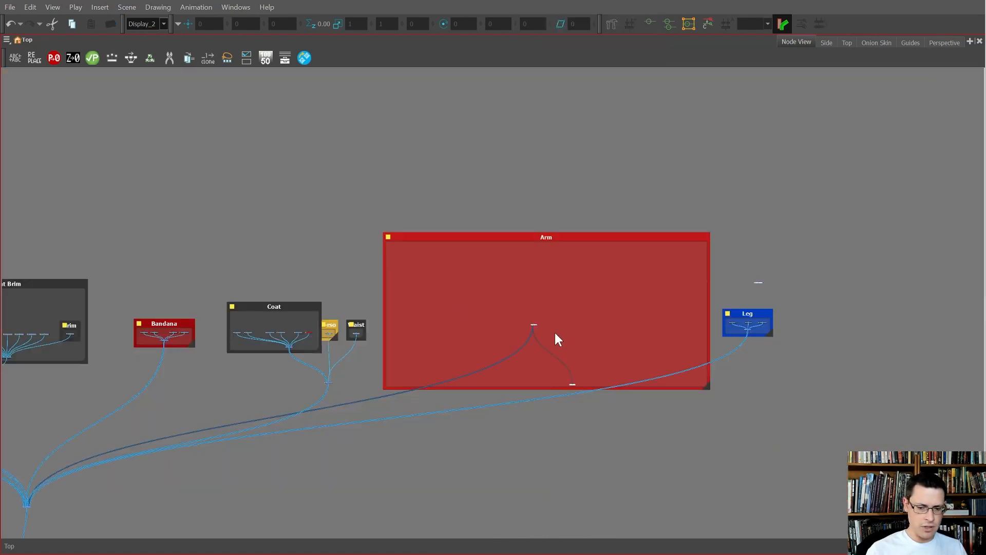
scroll(532, 325, up, 6)
scroll(512, 330, up, 3)
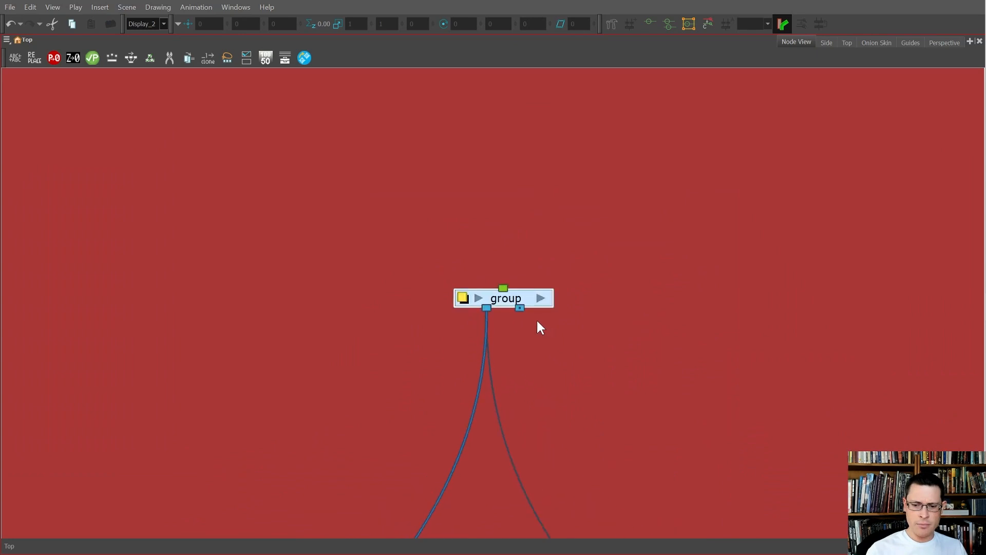
click(541, 295)
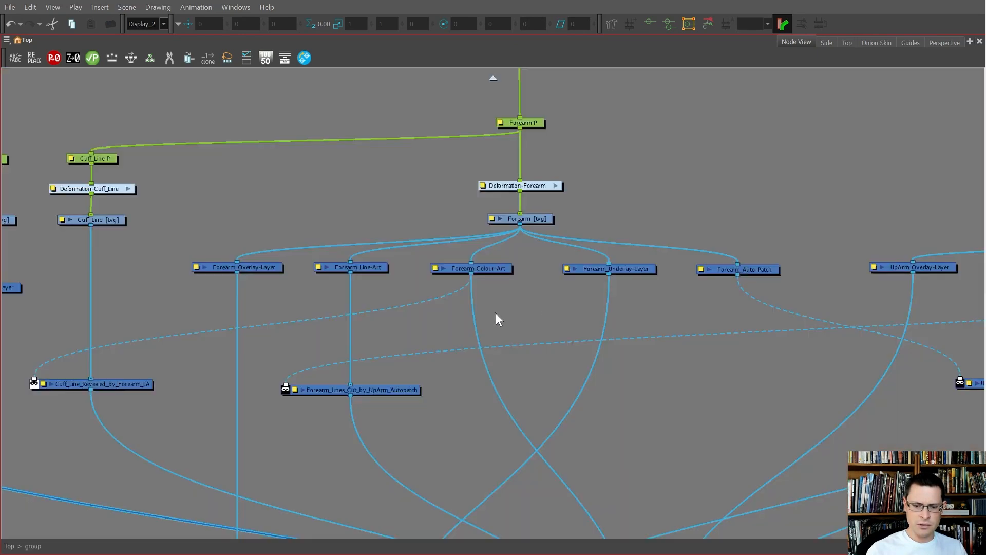
scroll(497, 318, down, 5)
scroll(457, 318, up, 6)
drag(421, 363, 599, 473)
scroll(558, 444, down, 5)
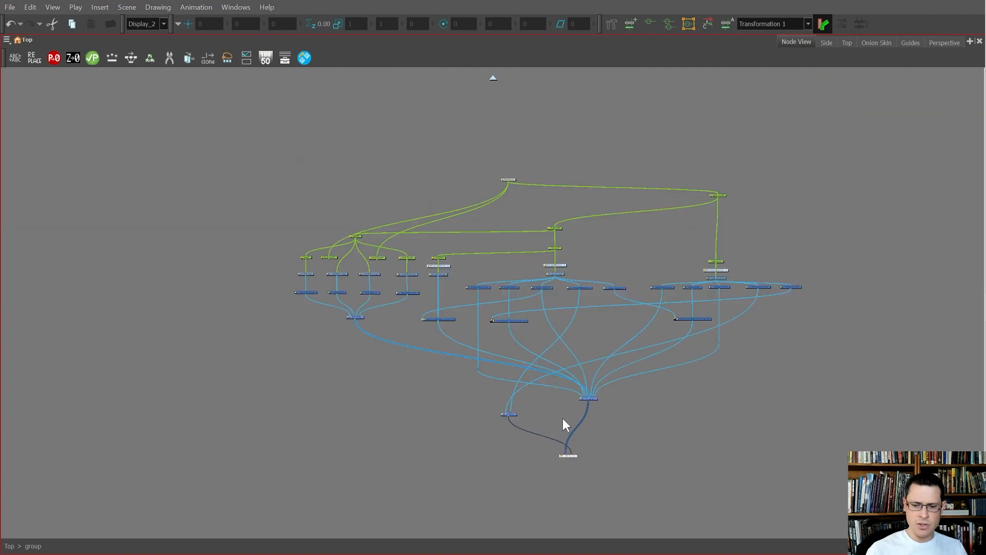
drag(509, 414, 775, 407)
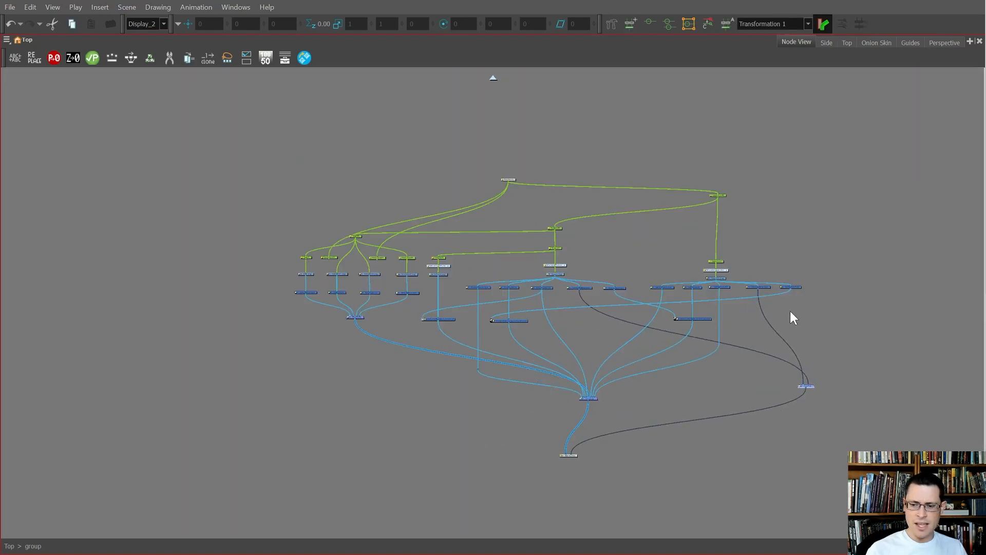
Disconnect Forearm_Underlay-Layer and UpArm_Underlay-Layer from the extra Composite node and delete that node
scroll(790, 310, up, 5)
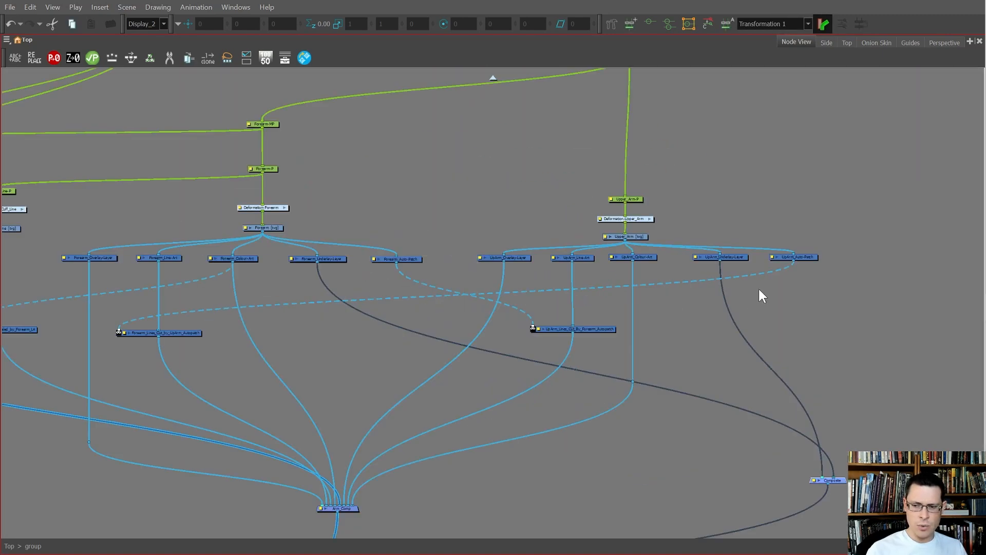
scroll(739, 277, down, 5)
scroll(802, 398, up, 8)
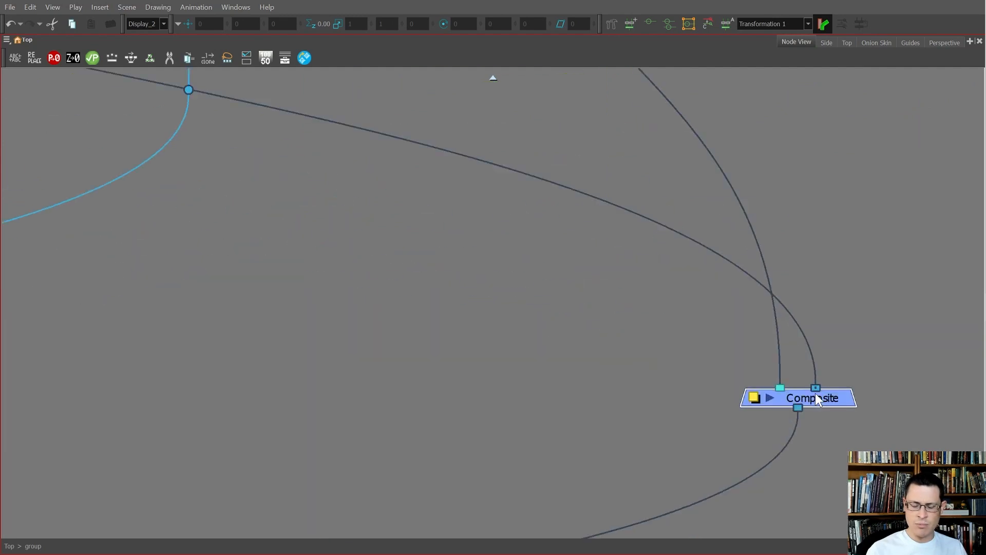
scroll(816, 399, down, 4)
drag(790, 395, 820, 381)
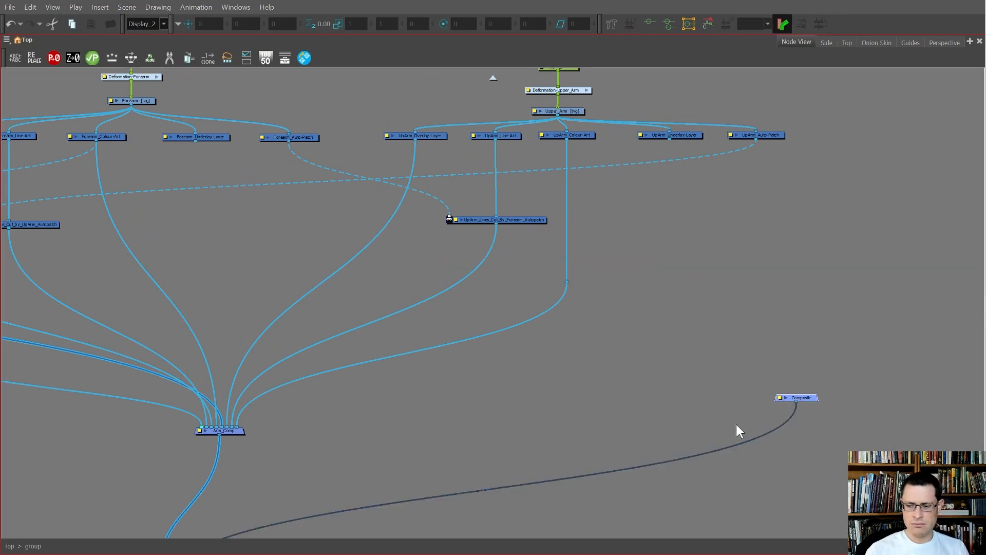
key(Delete)
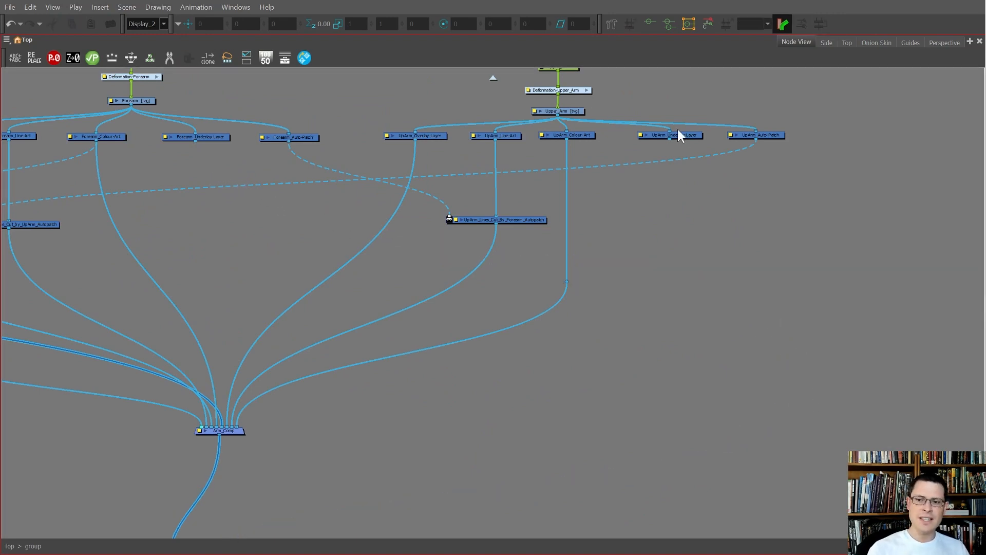
Connect Forearm_Underlay-Layer to Arm_Comp and examine its underlay artwork on the arm in the camera
click(672, 132)
click(205, 136)
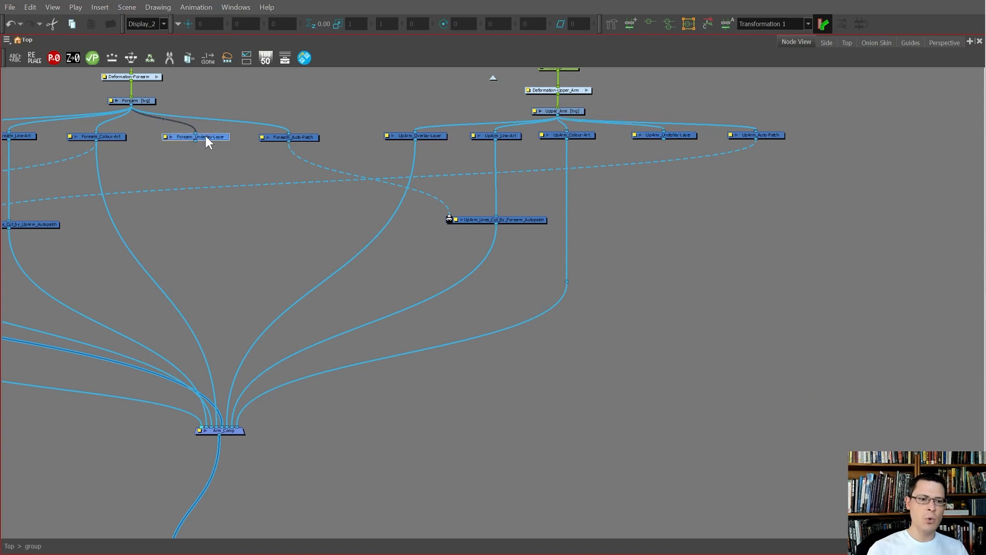
key(ctrl+f)
scroll(190, 345, down, 3)
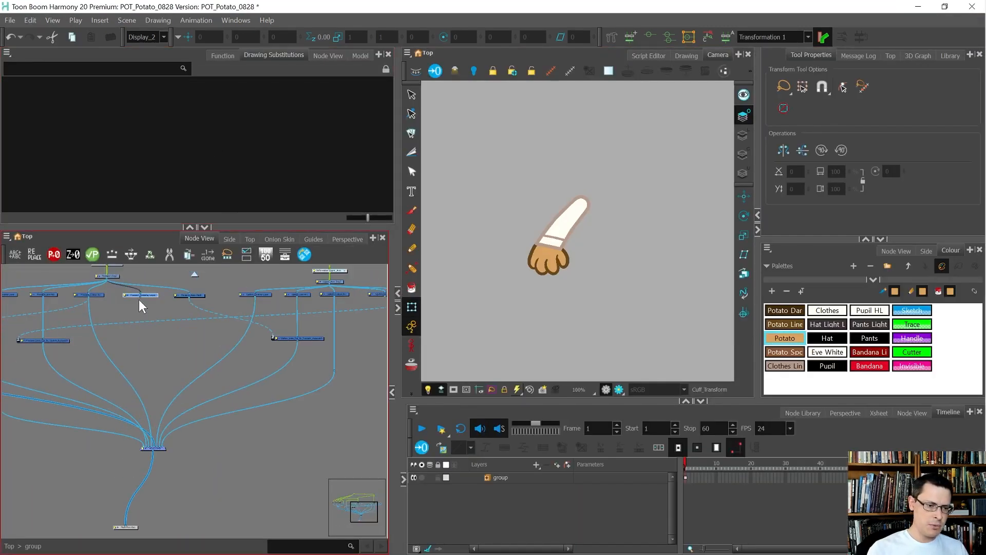
scroll(140, 298, up, 1)
drag(140, 300, 143, 470)
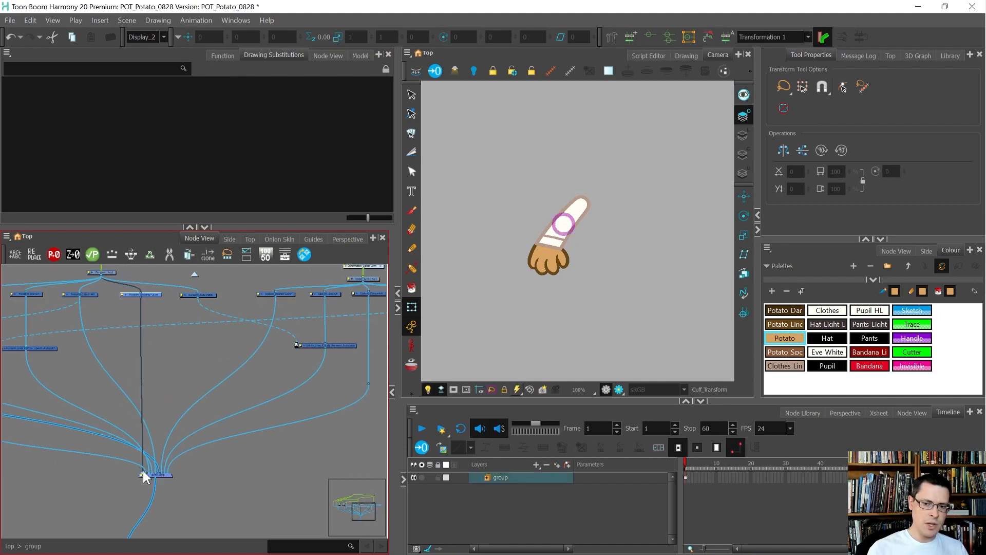
scroll(569, 232, up, 3)
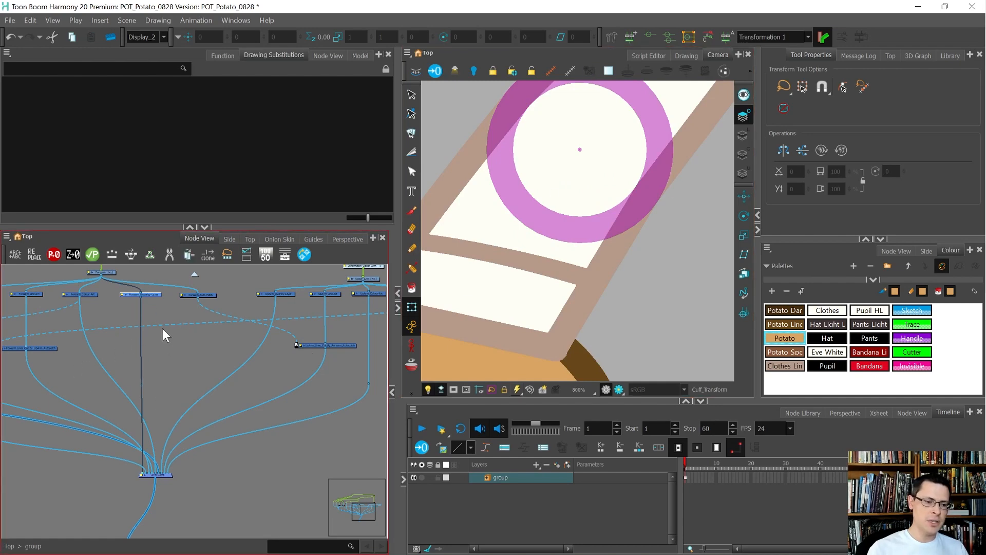
scroll(147, 308, up, 3)
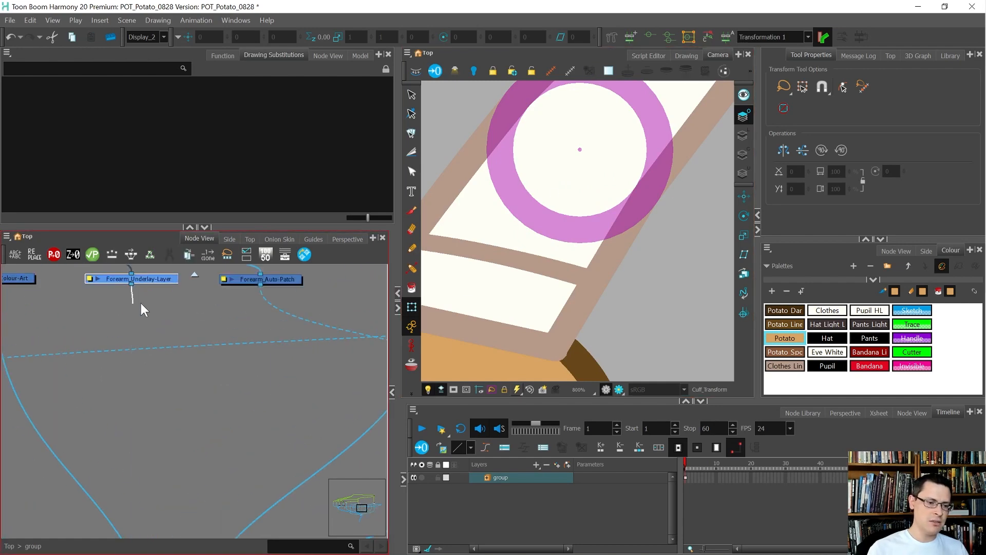
Disconnect Forearm_Underlay-Layer from Arm_Comp
click(131, 303)
scroll(160, 309, down, 5)
Align the group's output node beneath Arm_Comp and move its input node above the upper arm pegs, enlarging the node graph
drag(176, 404, 91, 451)
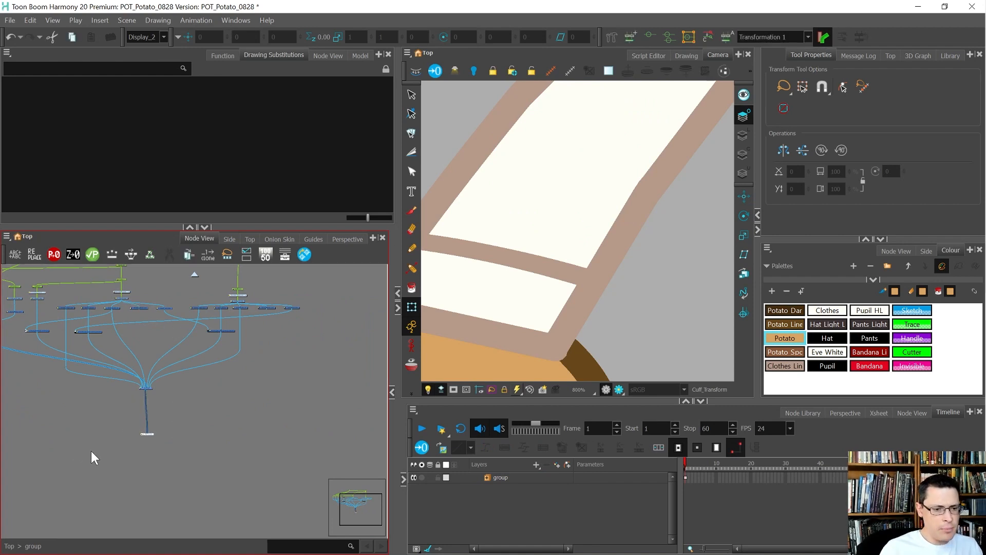
click(188, 227)
scroll(251, 332, down, 2)
scroll(181, 222, up, 3)
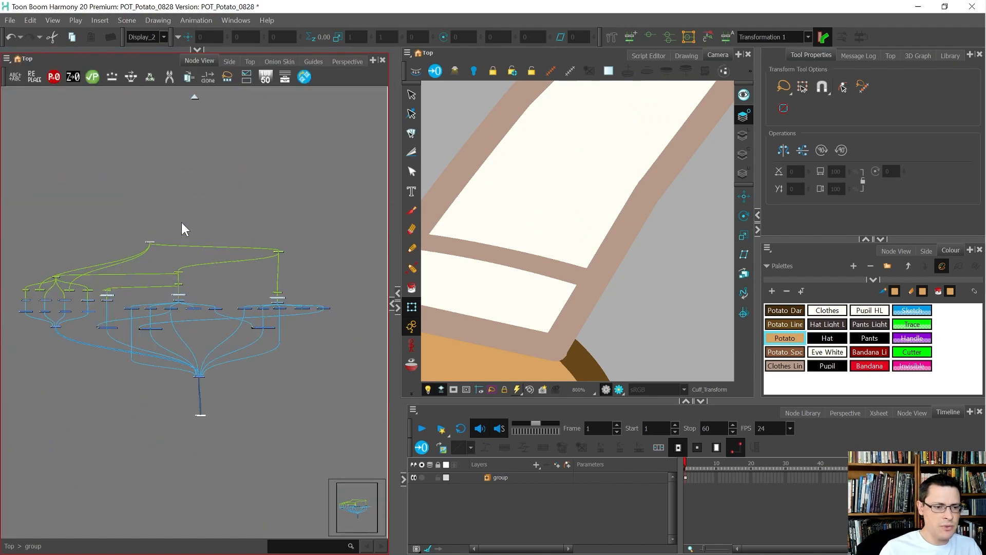
drag(122, 264, 246, 217)
Disconnect the Hand_Clone1-P and Hand_Clone2-P pegs from the group's input node and align that node above the upper arm's master peg
scroll(27, 279, up, 1)
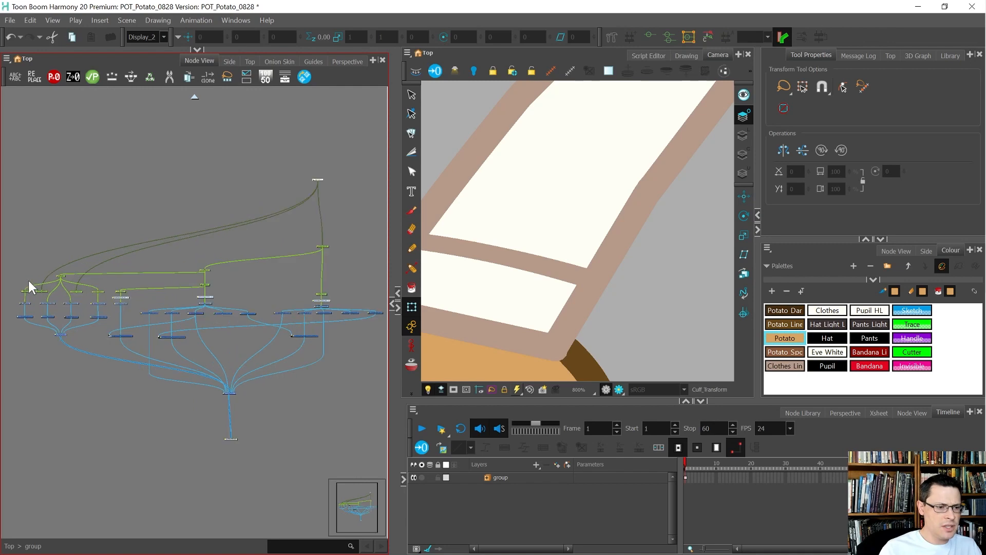
scroll(30, 283, up, 4)
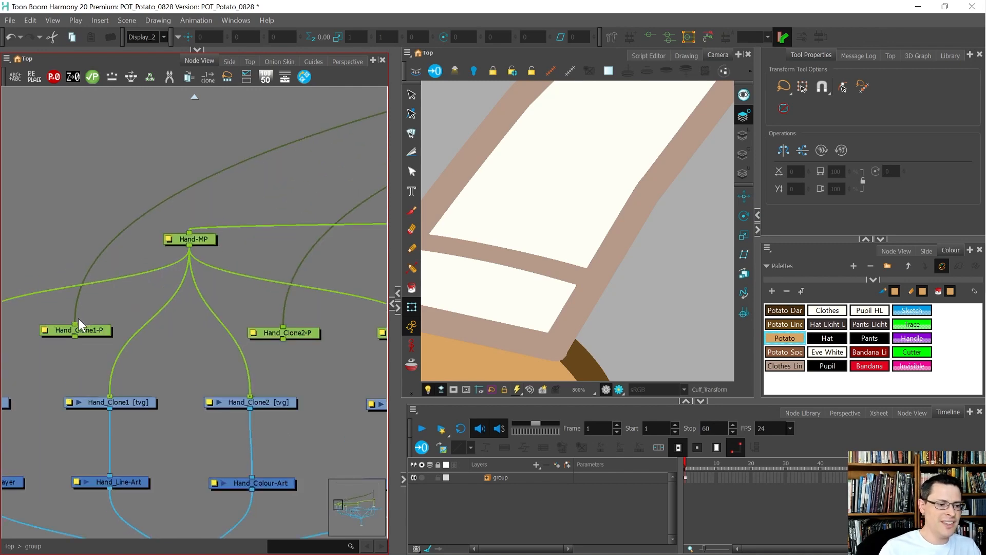
drag(76, 323, 95, 252)
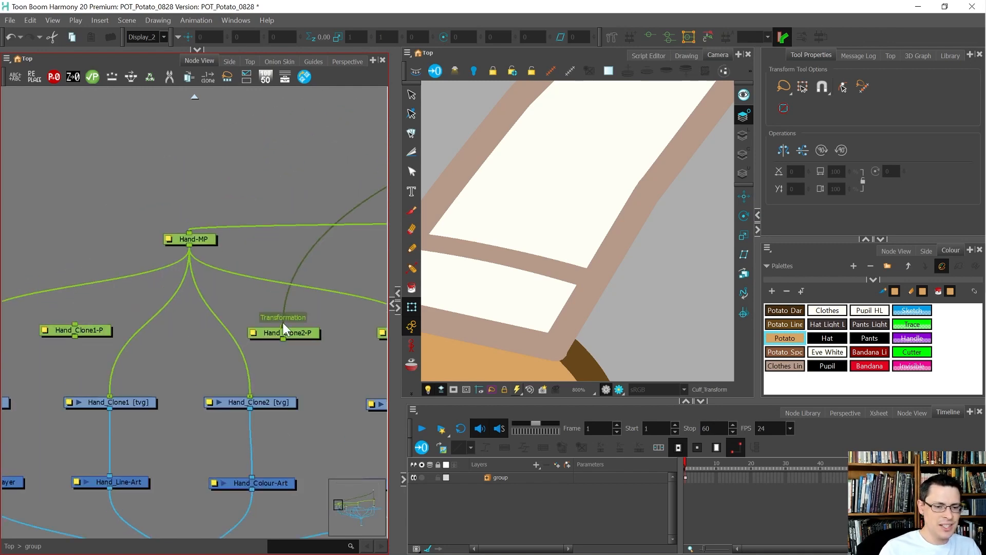
drag(283, 327, 110, 303)
scroll(77, 310, down, 8)
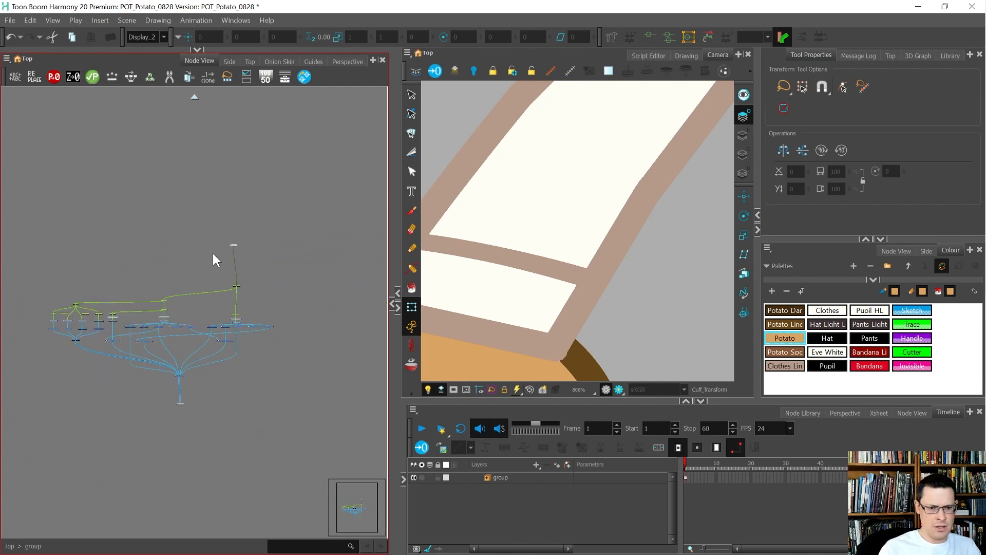
click(233, 246)
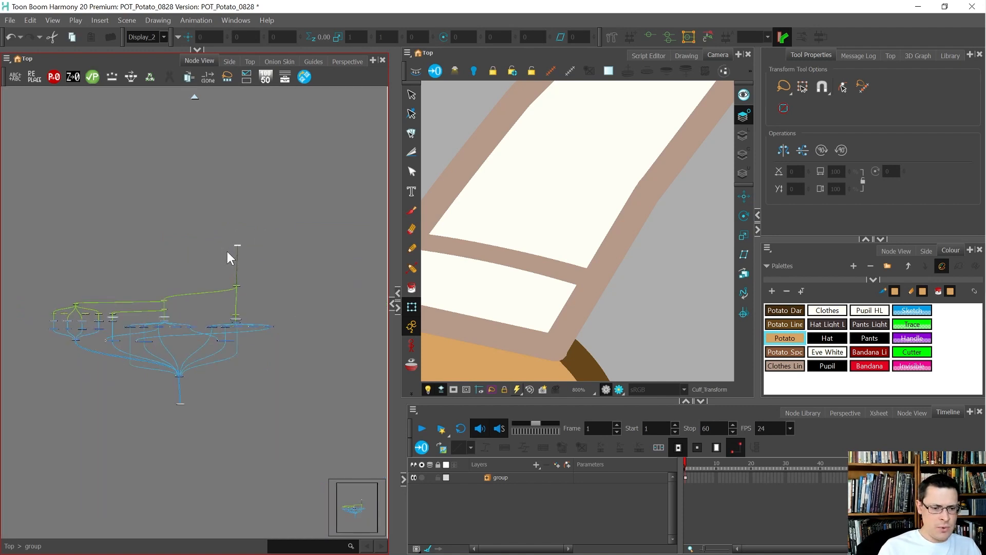
Select the upper arm's pegs, deformer, drawing and layer nodes and create a backdrop around them
scroll(234, 310, up, 3)
drag(306, 254, 190, 380)
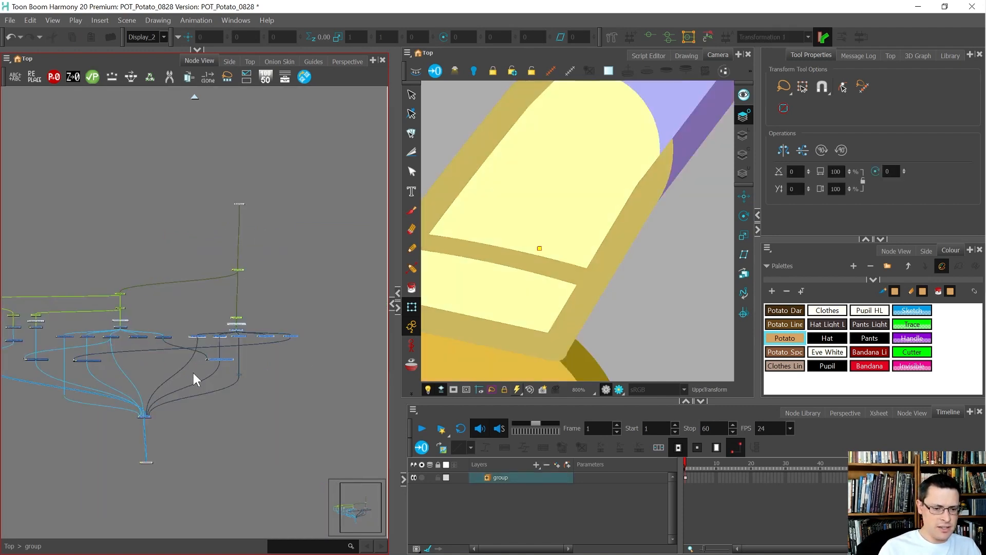
scroll(199, 362, up, 2)
key(ctrl+b)
scroll(176, 208, up, 2)
Set the new backdrop's colour to dark red and name it Upper Arm
click(173, 191)
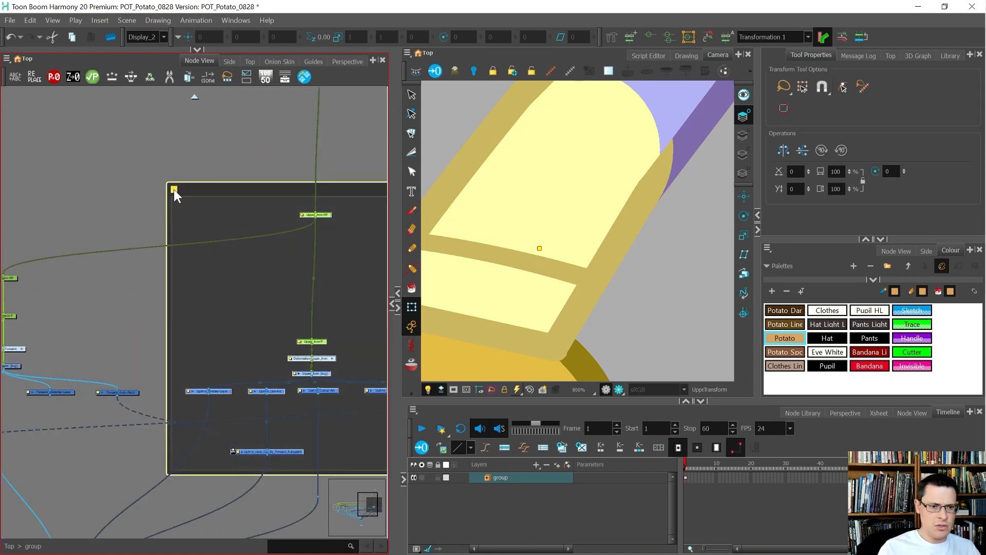
click(174, 188)
click(351, 193)
scroll(346, 274, up, 5)
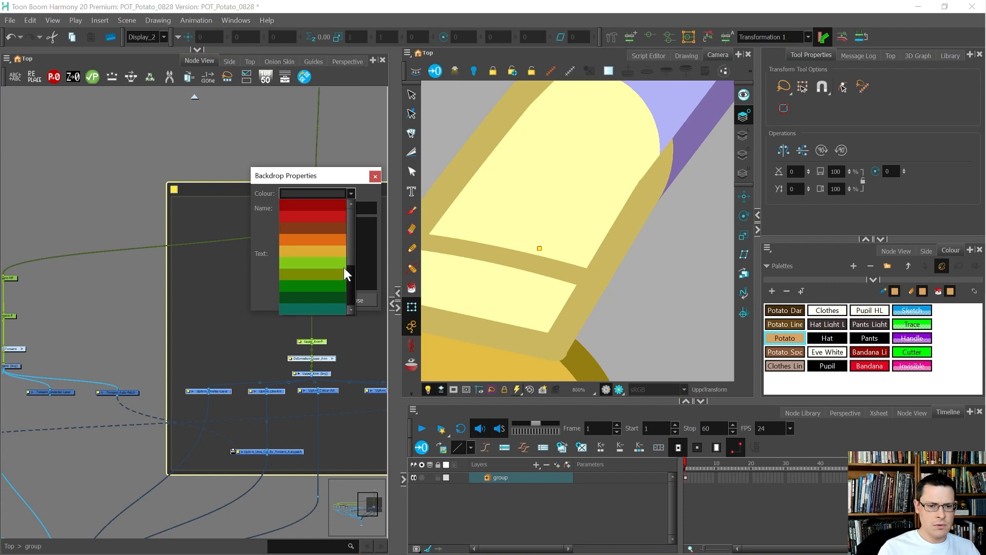
click(335, 208)
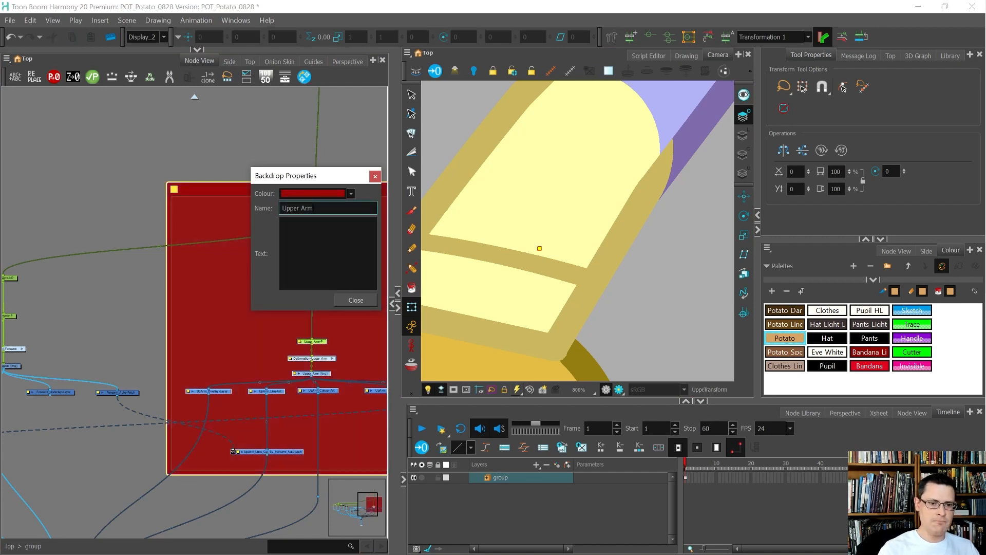
click(355, 301)
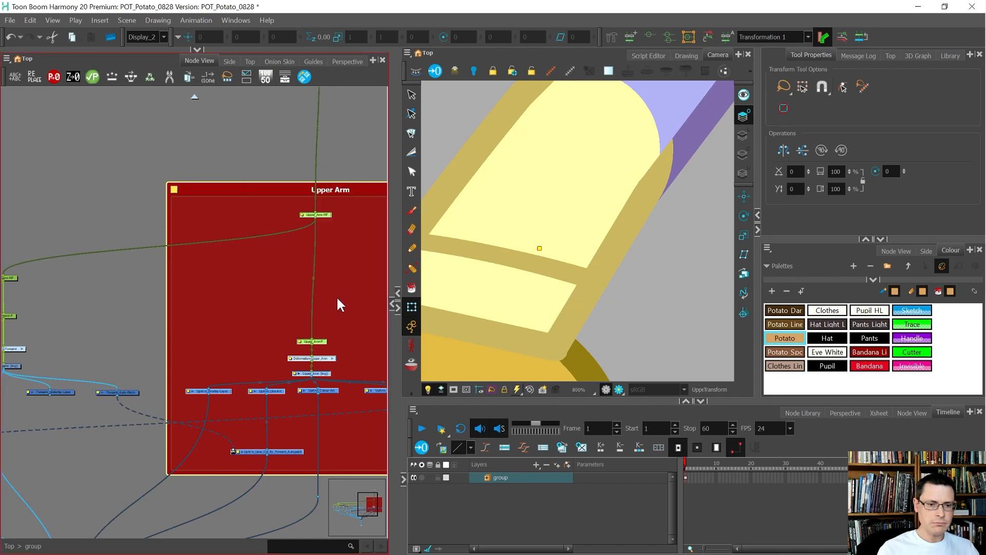
Shift the hand, cuff line and forearm nodes together with Arm_Comp farther from the Upper Arm backdrop
scroll(337, 296, down, 4)
drag(32, 259, 254, 369)
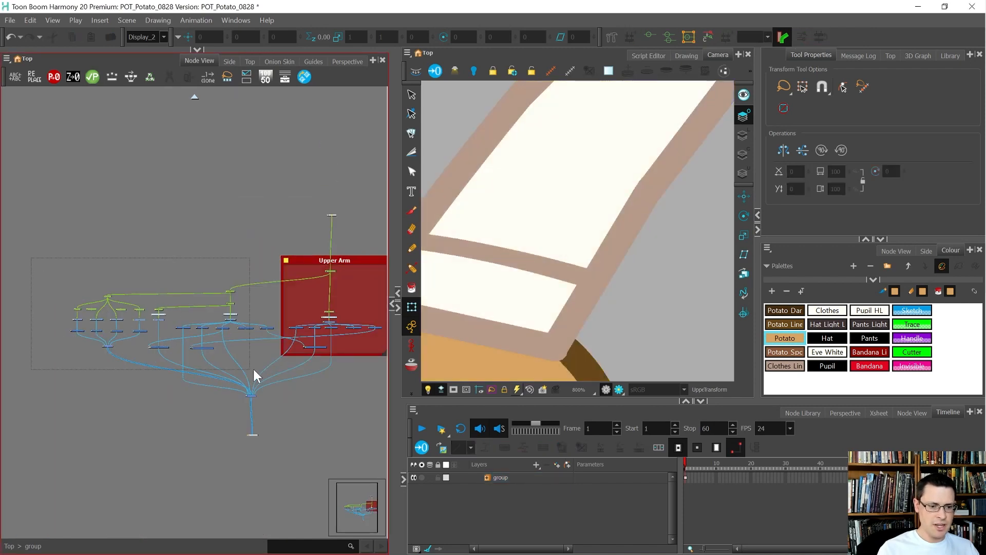
drag(273, 413, 266, 389)
Move the hand nodes away from the cuff line nodes and create a backdrop around them
drag(59, 268, 119, 394)
drag(160, 357, 120, 357)
key(ctrl+alt+b)
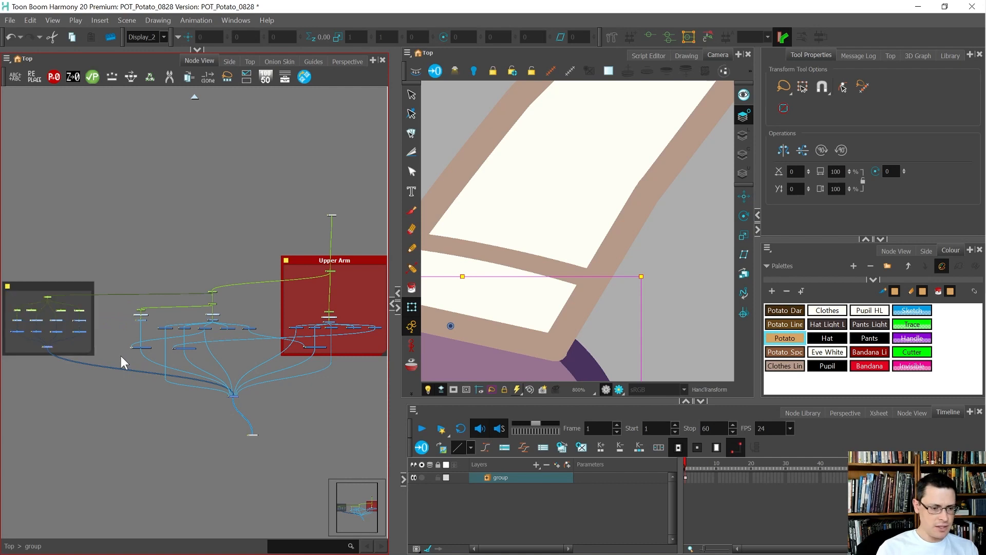
Set the colour of the backdrop around the hand nodes to amber yellow and name it Hand
scroll(189, 327, down, 1)
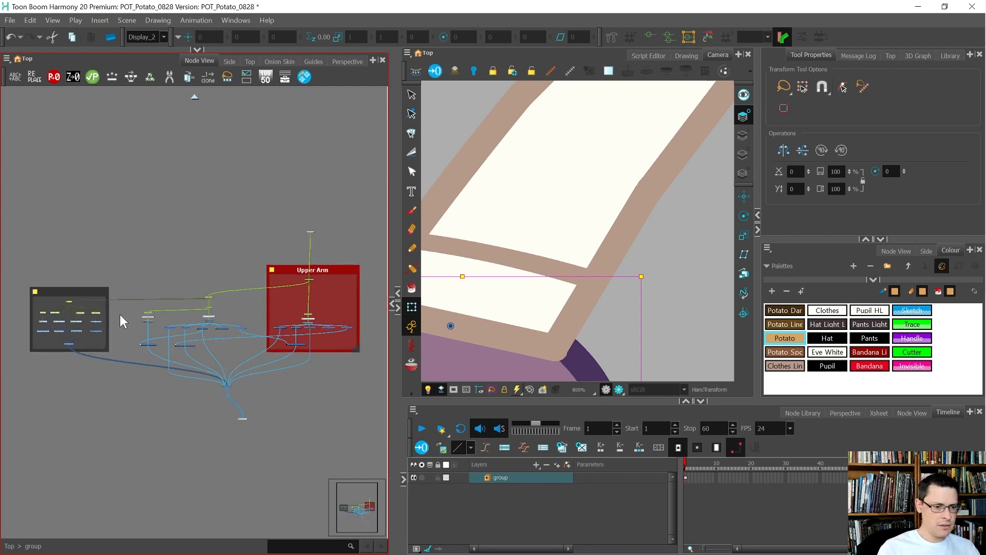
click(35, 291)
click(323, 193)
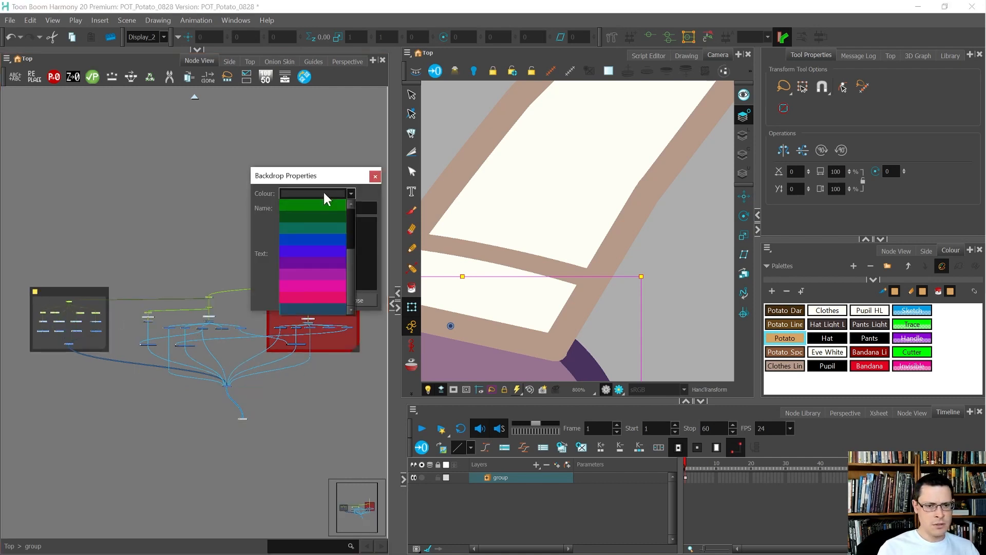
click(335, 250)
key(Tab)
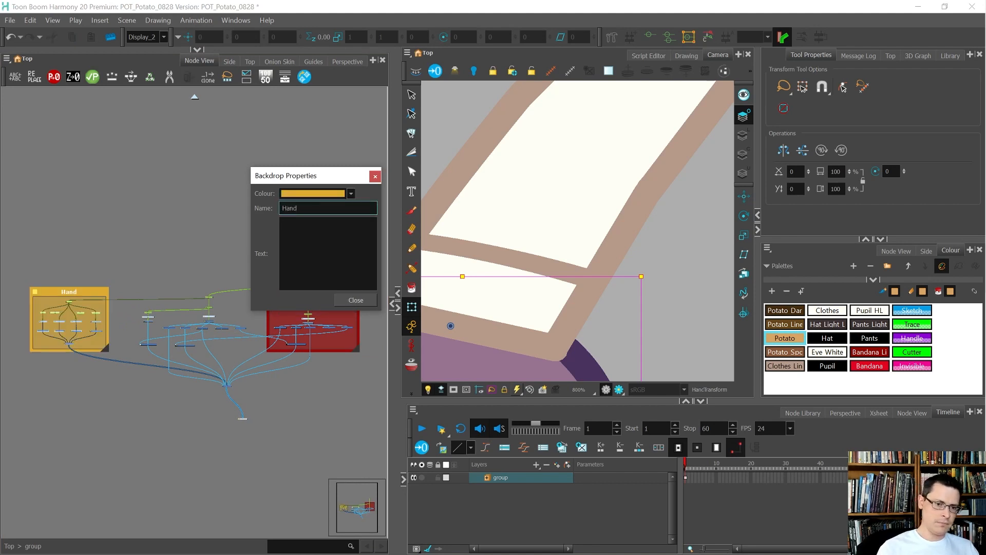
click(341, 299)
Select the forearm and cuff line nodes and create a backdrop around them
scroll(115, 328, up, 3)
drag(140, 252, 332, 372)
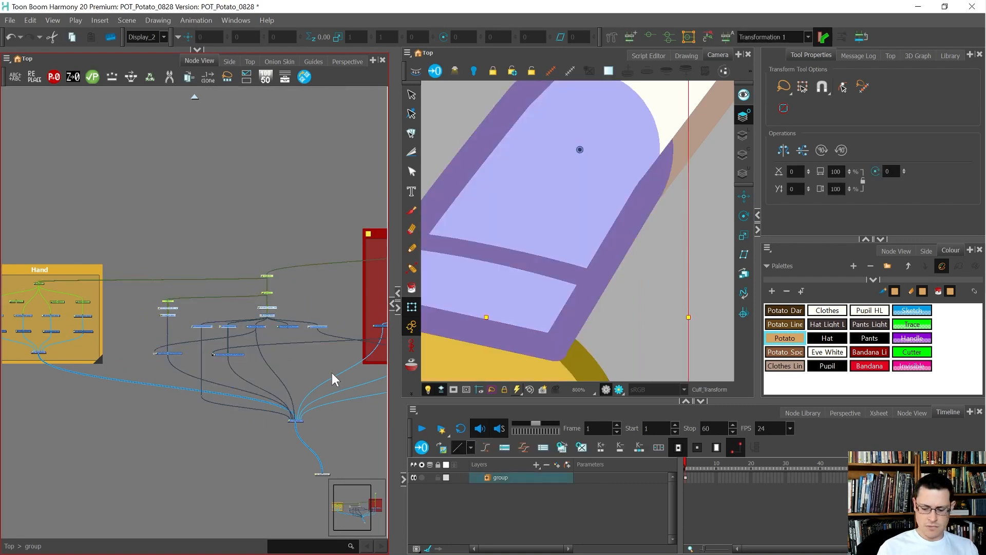
key(ctrl+b)
Set the backdrop around the forearm and cuff nodes to orange and name it Forearm
double_click(147, 257)
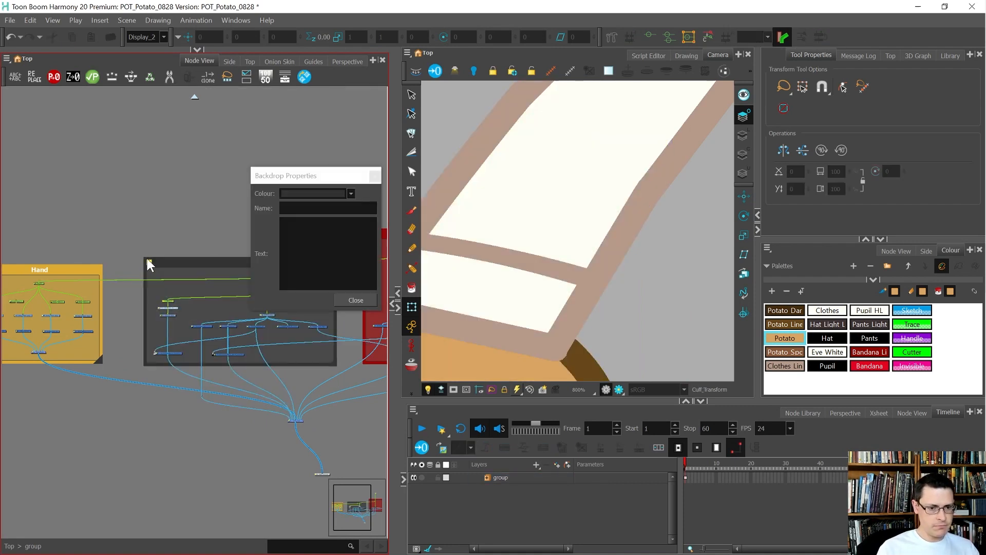
click(288, 193)
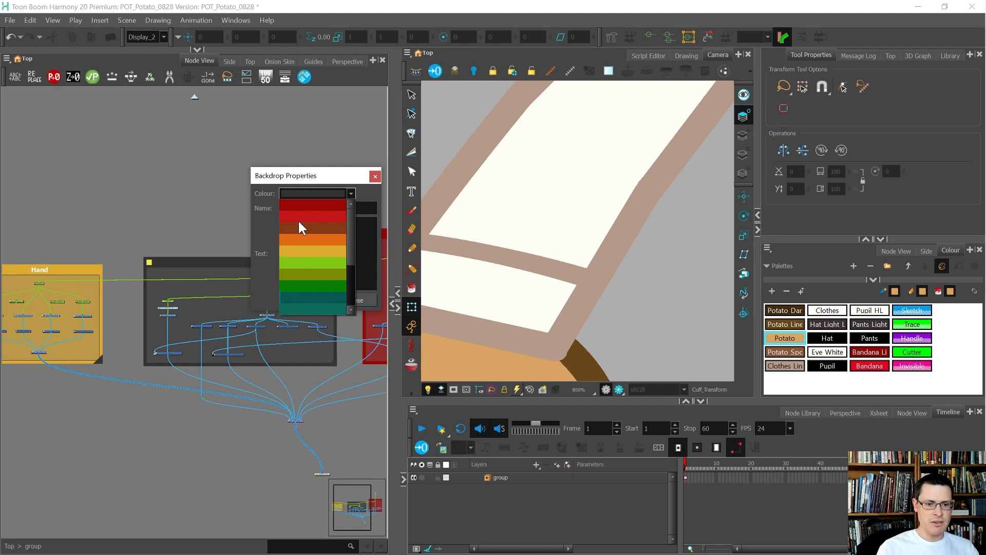
click(327, 242)
click(295, 208)
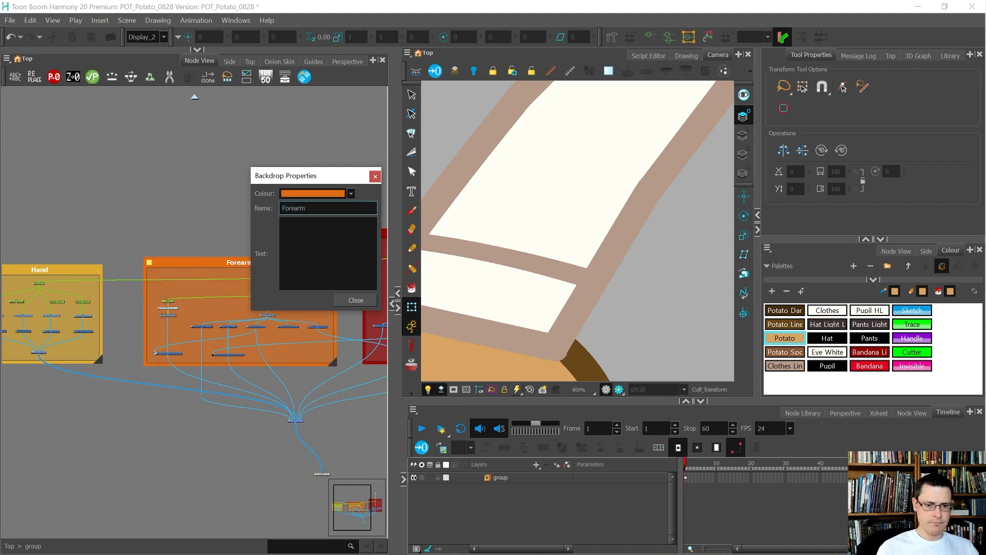
click(358, 302)
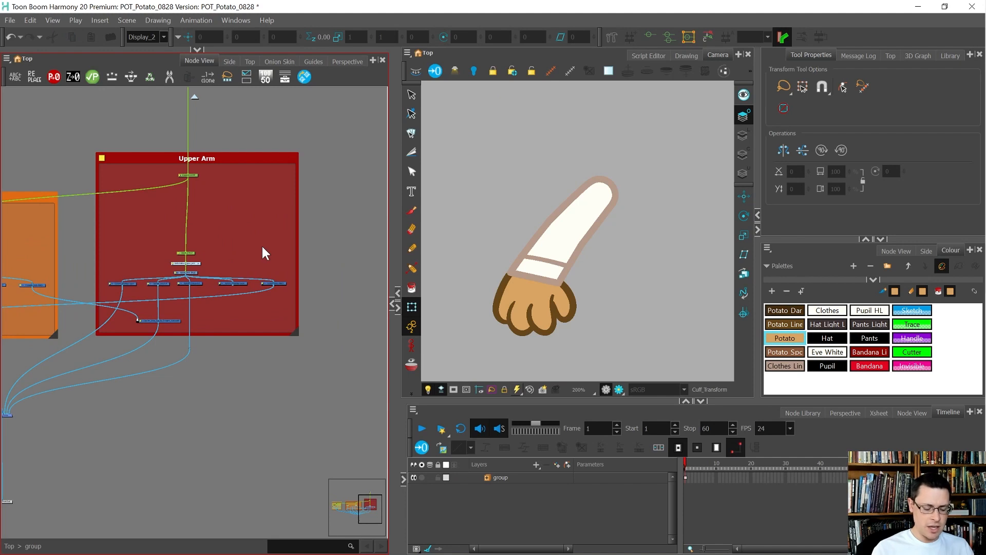
Add a new vector drawing layer named Arm_Handle in the Upper Arm backdrop
key(ctrl+r)
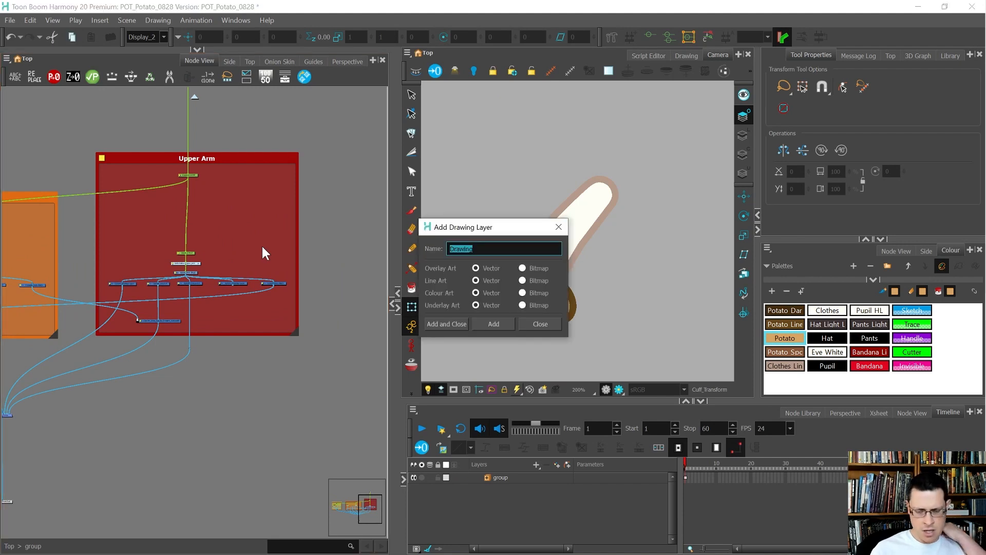
text(A)
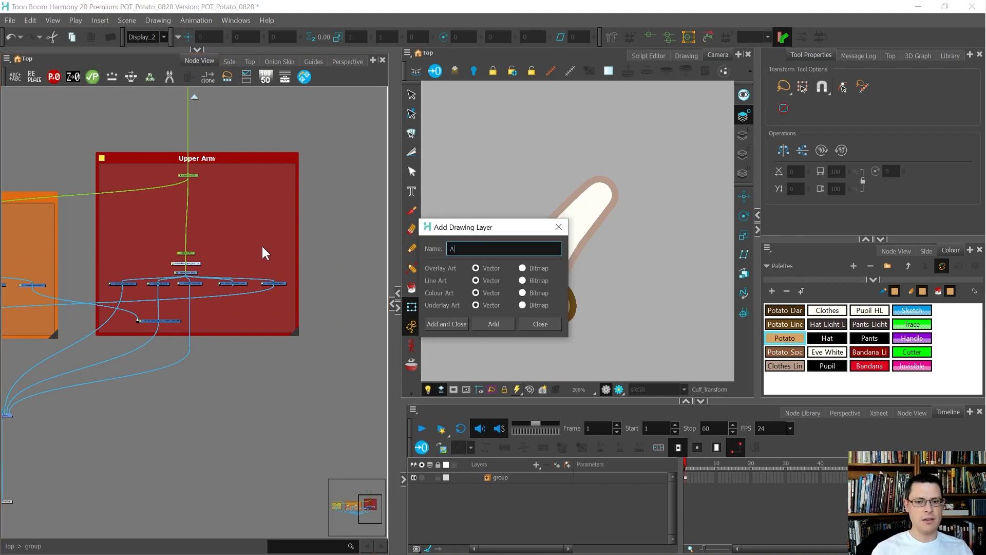
text(rm_Handle)
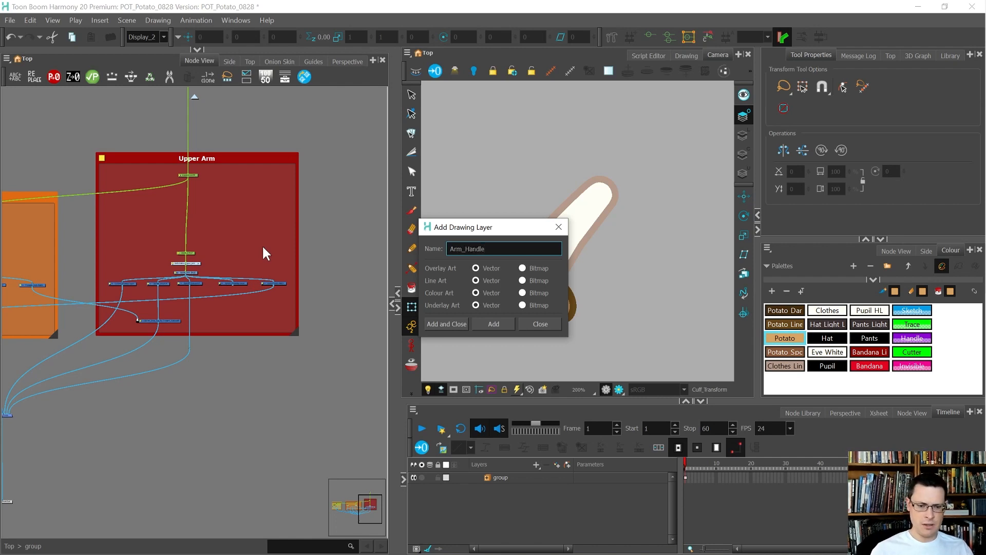
click(431, 325)
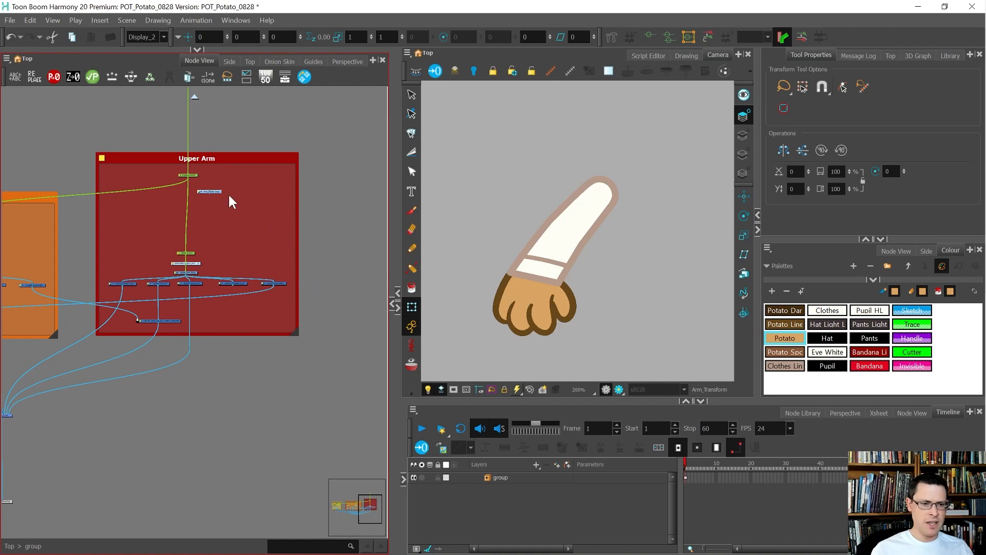
Connect Upper_Arm-MP to the Arm_Handle drawing and Arm_Handle to Arm_Comp
scroll(192, 167, up, 3)
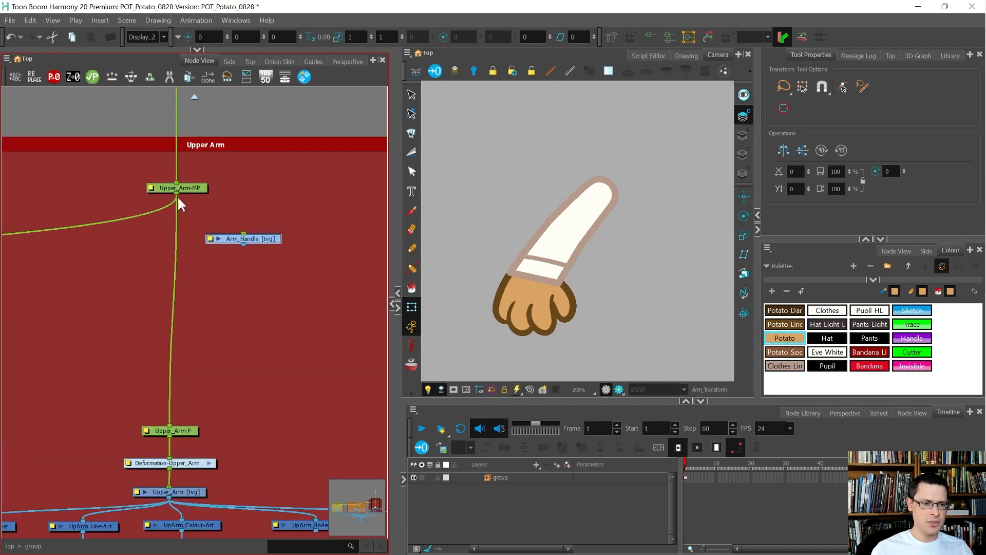
drag(177, 194, 205, 288)
scroll(305, 206, down, 3)
scroll(216, 295, up, 3)
scroll(134, 312, down, 4)
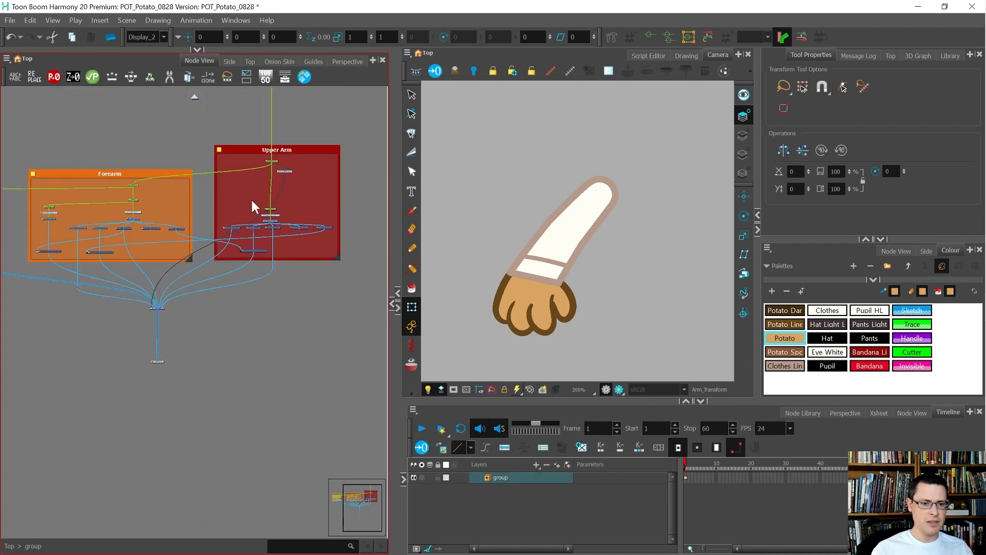
Add a waypoint to the cable between Arm_Handle and Arm_Comp and place it below the Upper Arm backdrop
scroll(248, 210, up, 5)
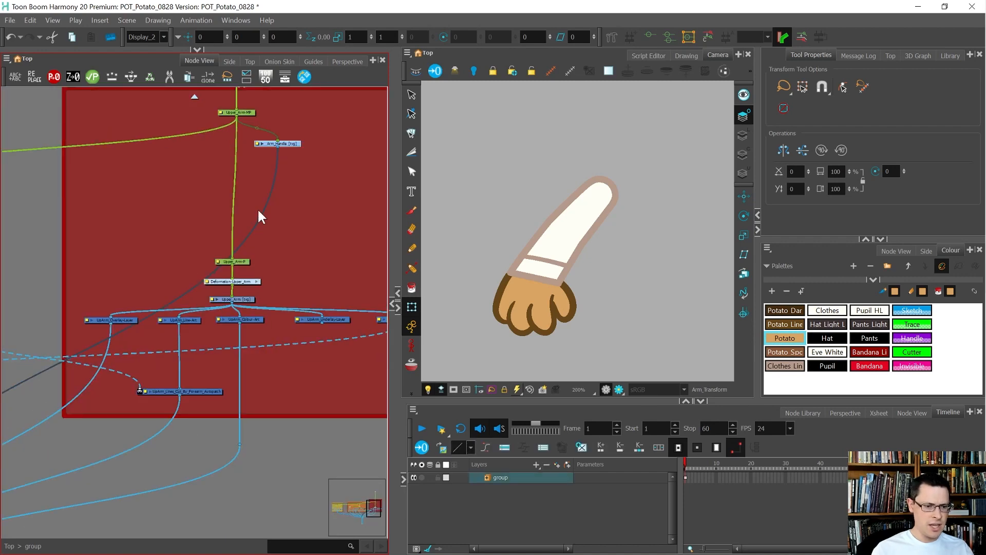
click(263, 210)
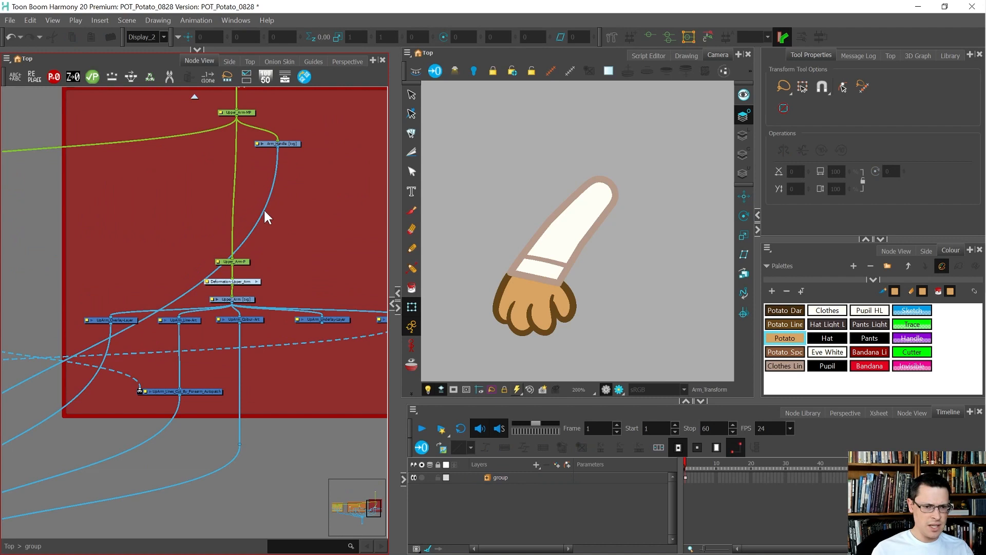
click(264, 215)
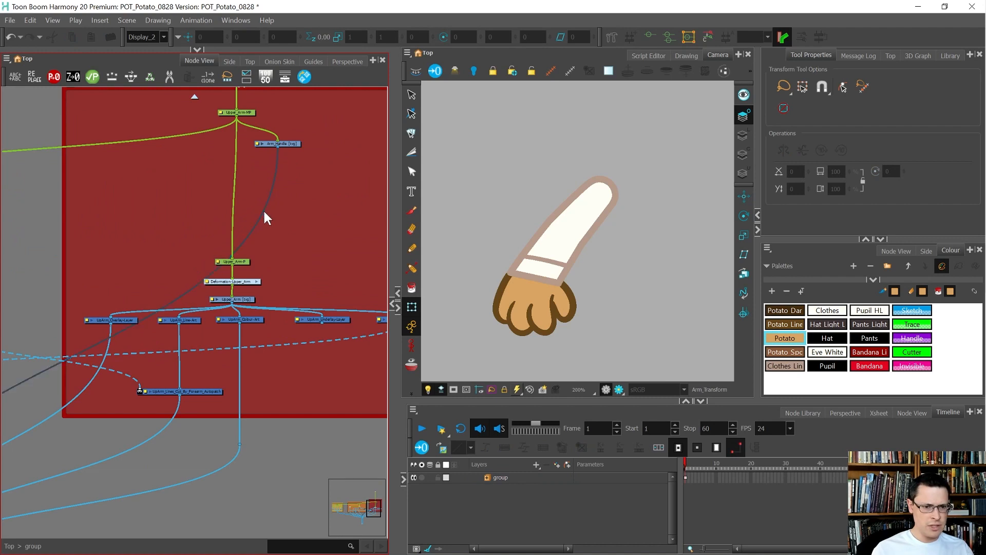
ctrl+click(264, 211)
scroll(233, 187, down, 2)
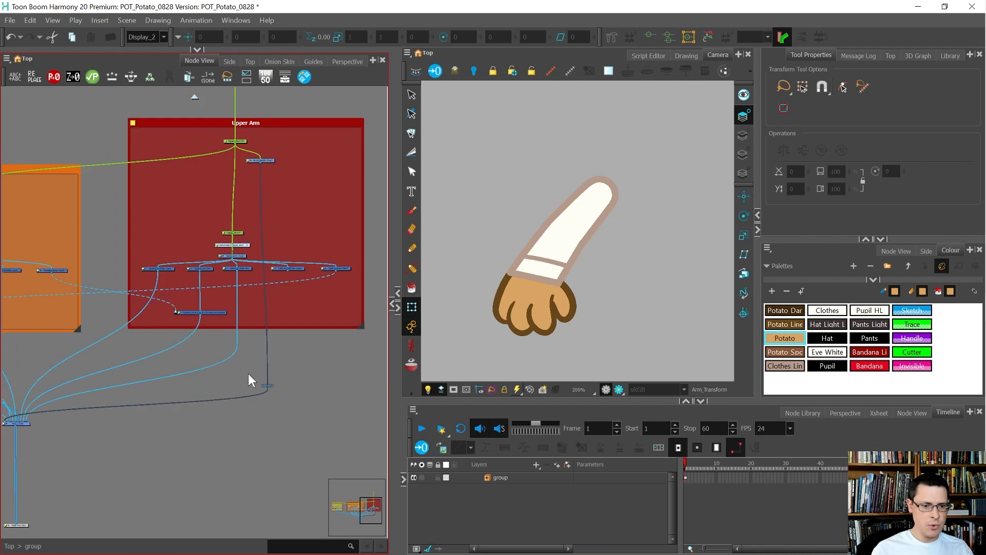
drag(246, 375, 245, 378)
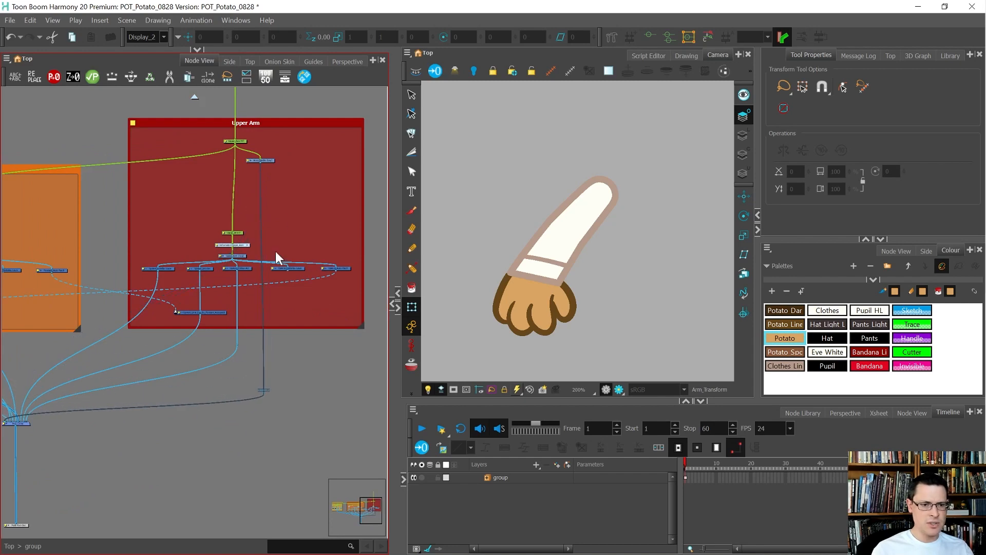
Set up the Ellipse tool on Arm_Handle's Line Art layer with the size 0 preset and the Handle colour swatch
scroll(271, 160, up, 3)
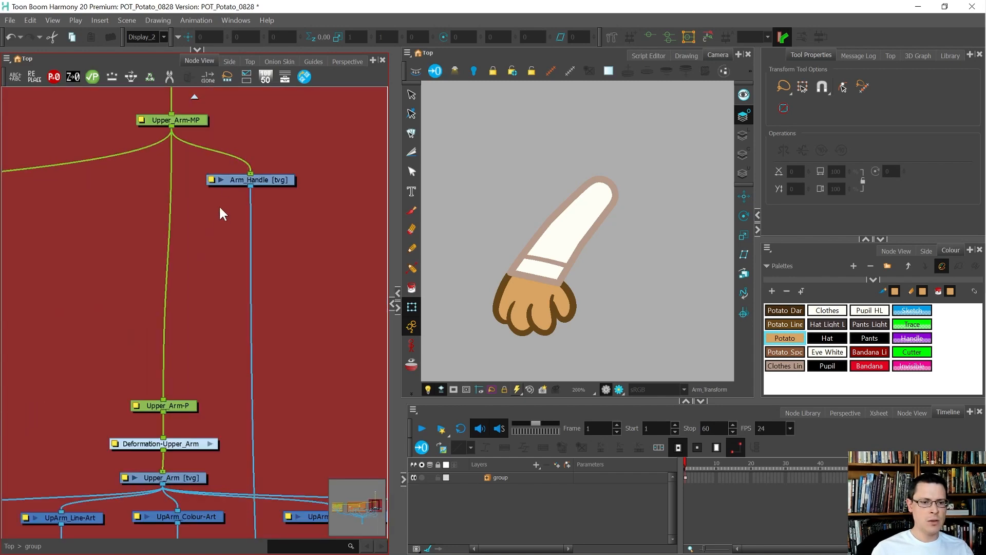
click(237, 180)
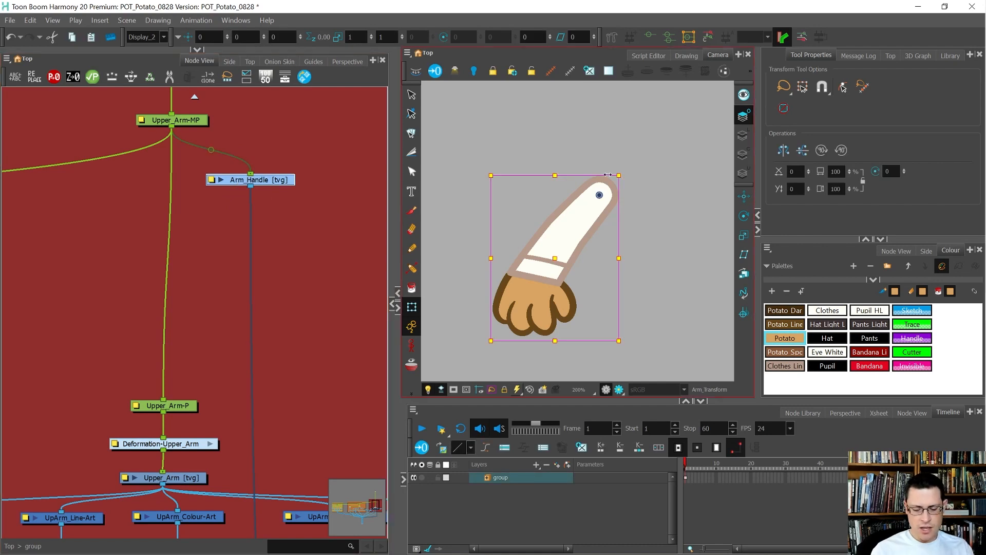
key(alt+=)
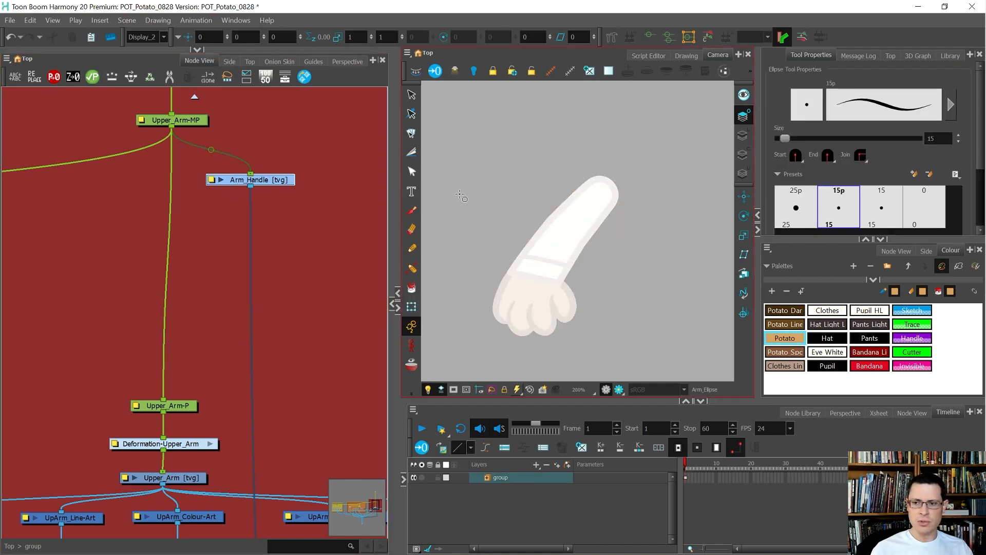
click(746, 137)
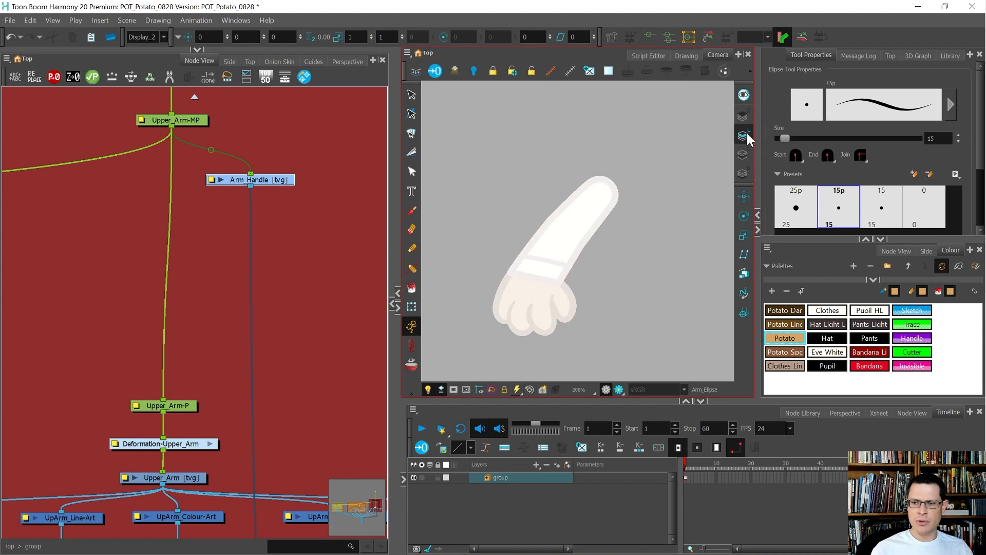
drag(396, 254, 253, 255)
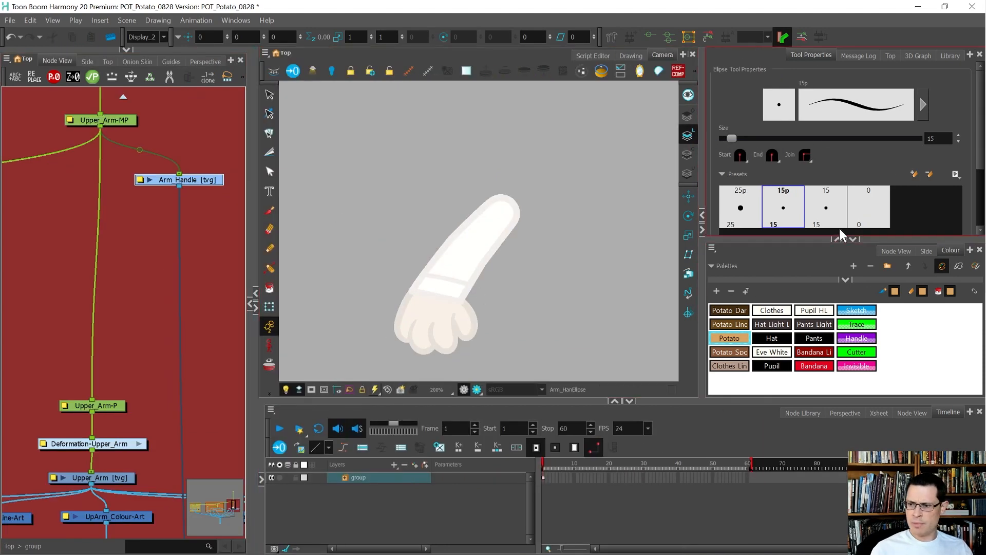
click(871, 208)
drag(797, 235, 799, 290)
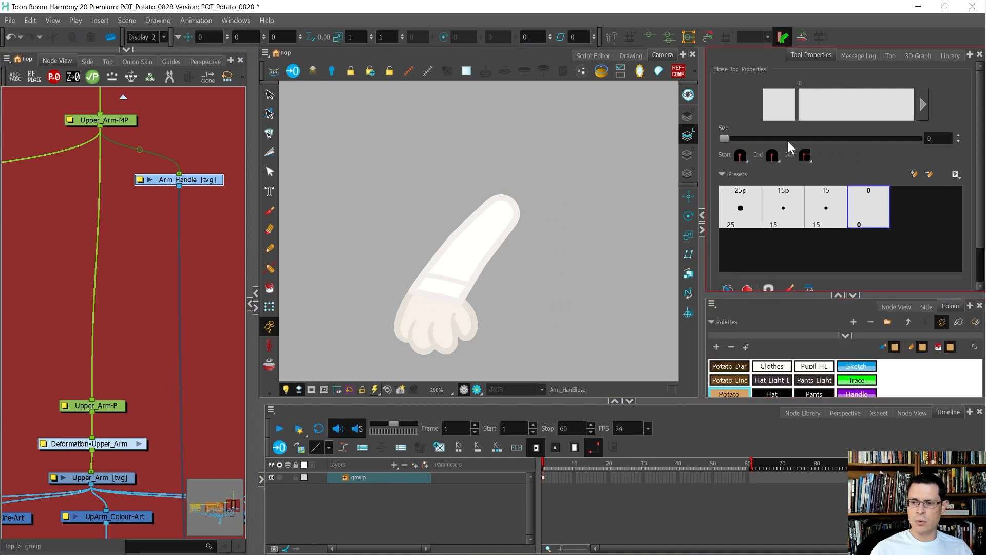
click(857, 394)
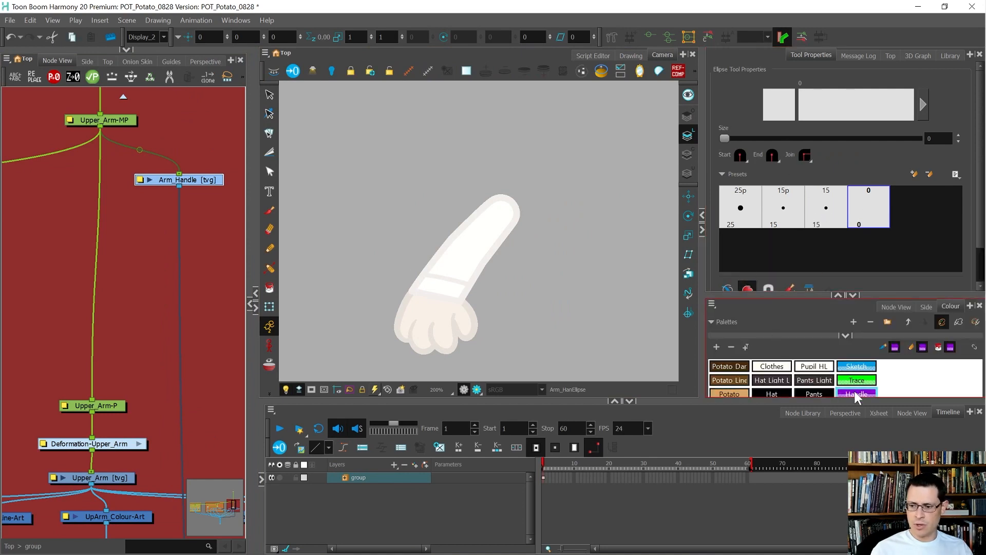
Draw a small filled purple circle over the shoulder end of the upper arm
scroll(501, 209, up, 3)
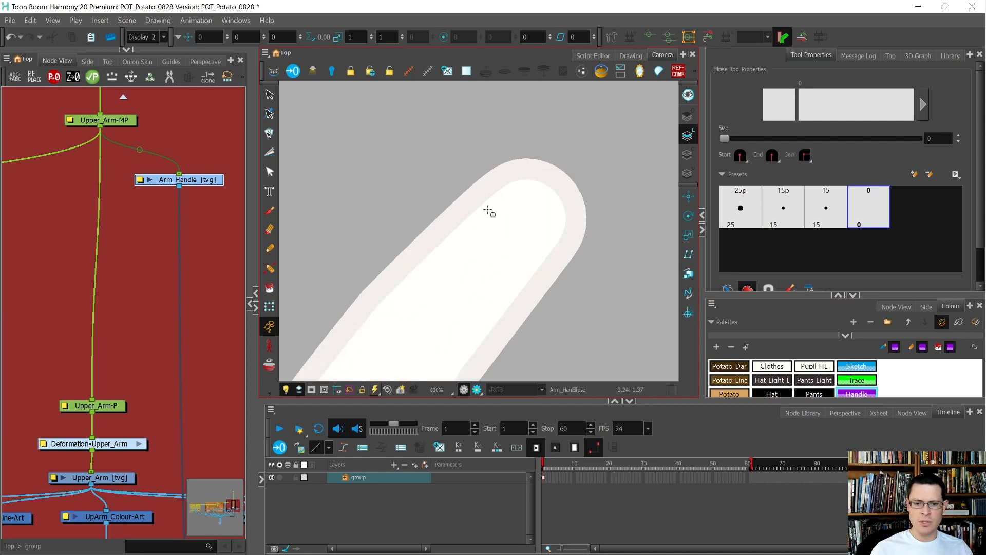
drag(499, 241, 529, 255)
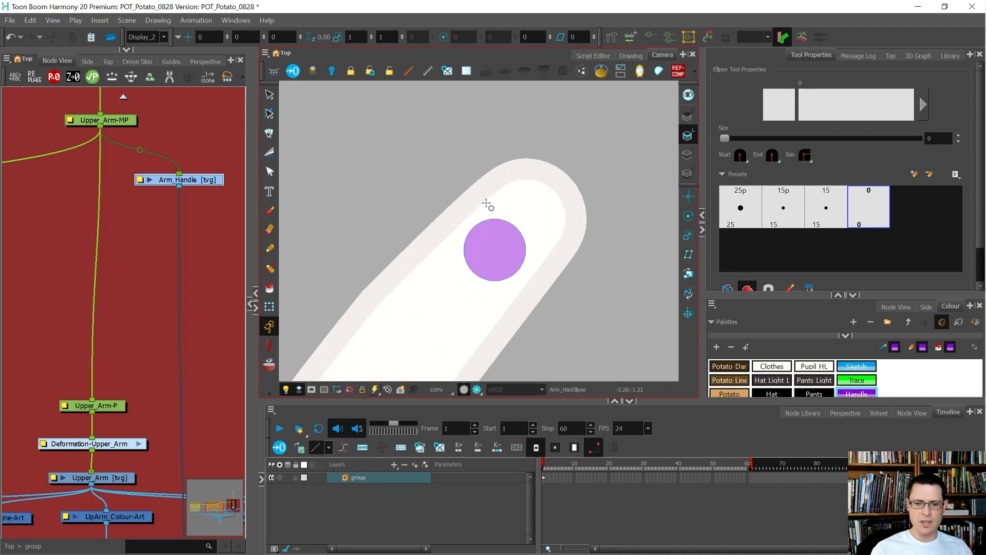
scroll(487, 204, down, 1)
scroll(498, 214, up, 1)
scroll(483, 216, down, 1)
Make Overlay Art the active layer with the Select tool and turn on the preview of all art layers
key(alt+s)
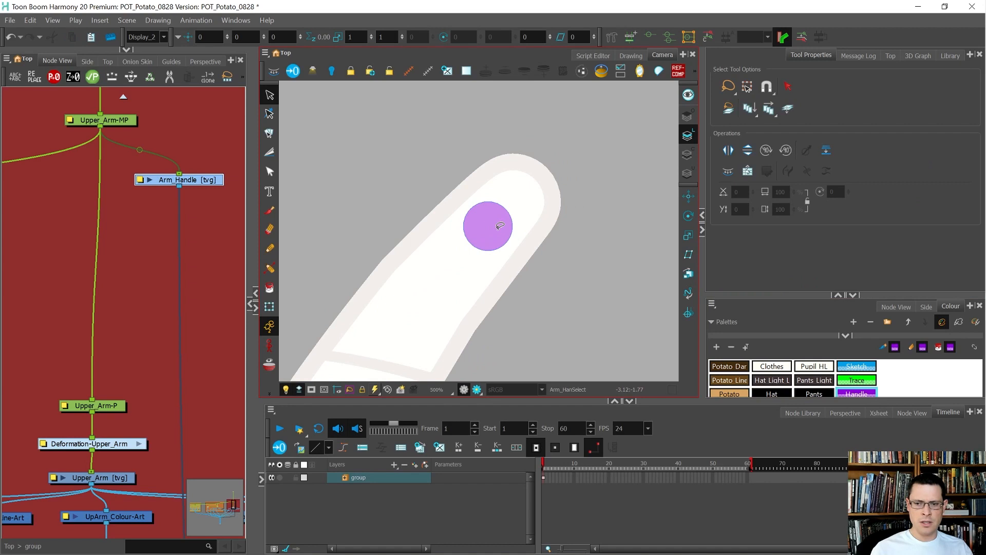
click(688, 117)
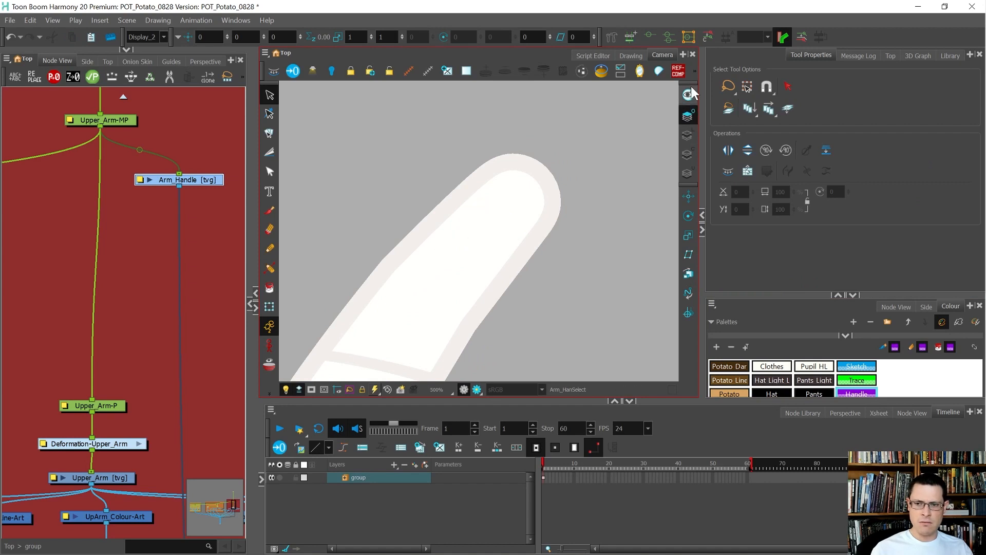
click(687, 99)
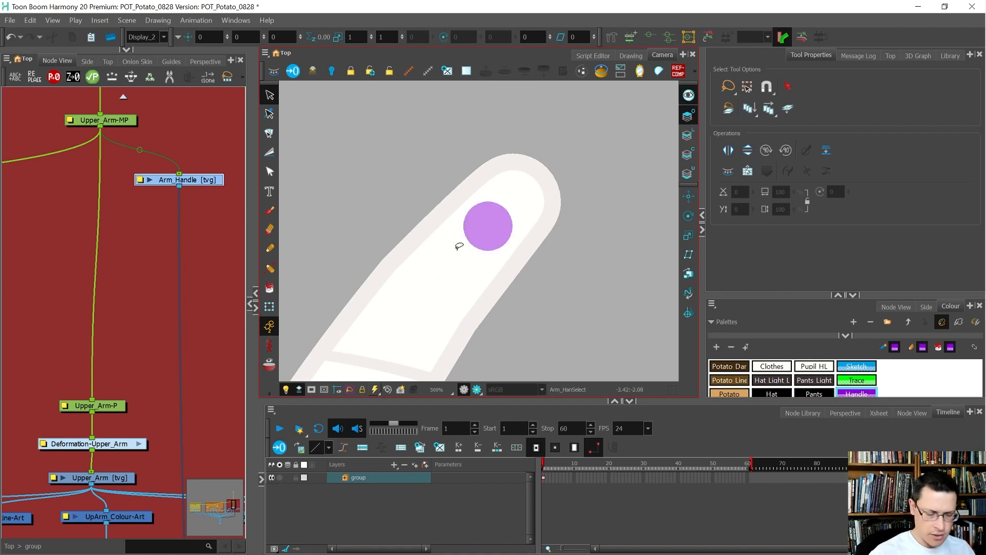
drag(481, 236, 479, 214)
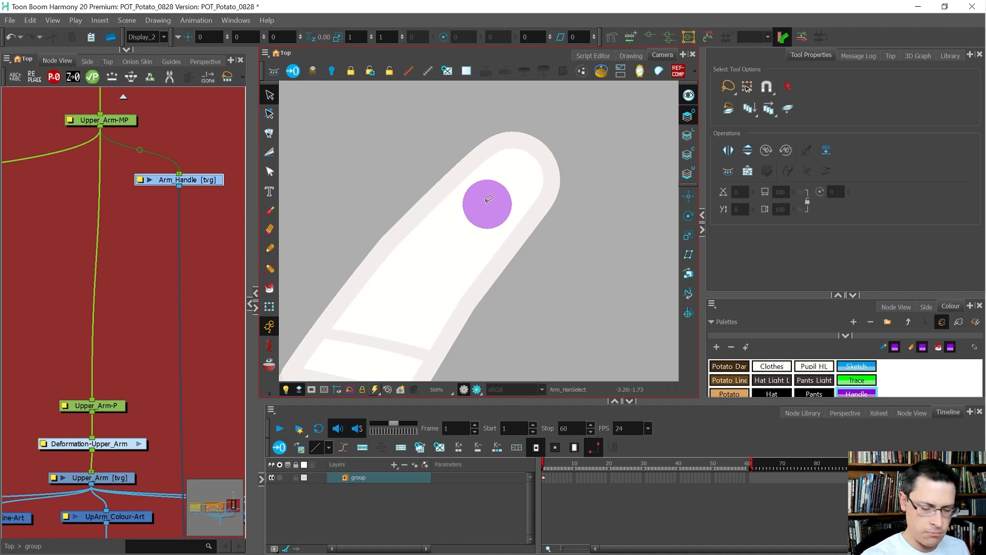
Switch to the Pencil tool on the Colour Art layer and undo the unintended artwork change
key(alt+slash)
key(l)
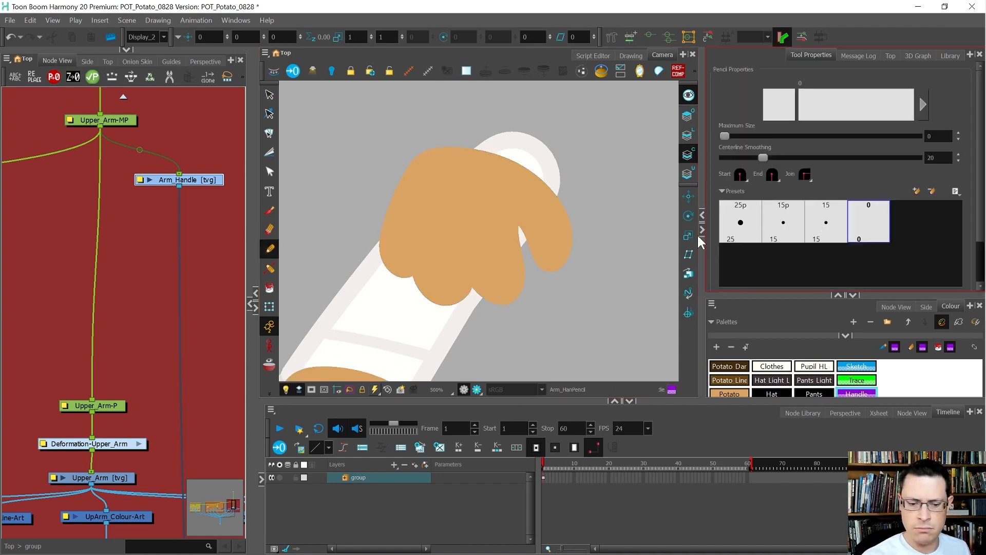
key(ctrl+z)
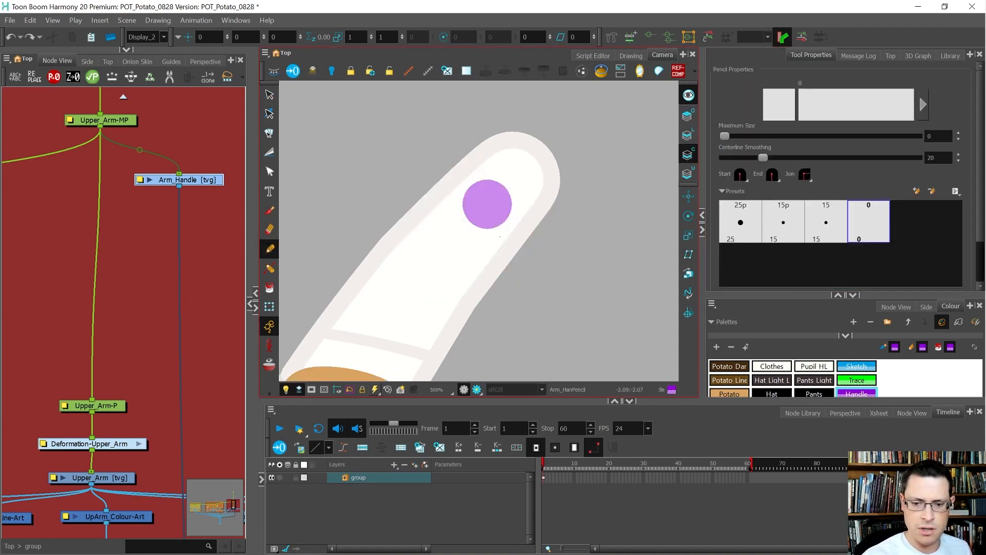
click(823, 227)
drag(467, 282, 501, 197)
key(ctrl+z)
Set up the Pencil with the 15p preset and the Hat colour swatch, undoing a test stroke on the artwork
click(783, 222)
drag(810, 401, 808, 446)
drag(801, 329, 808, 284)
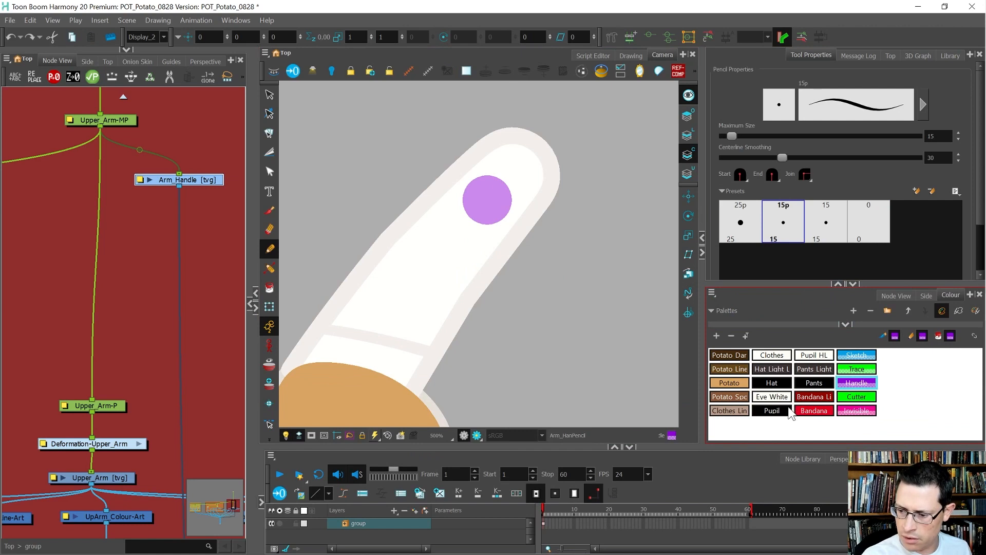
click(772, 383)
drag(538, 204, 513, 303)
key(ctrl+z)
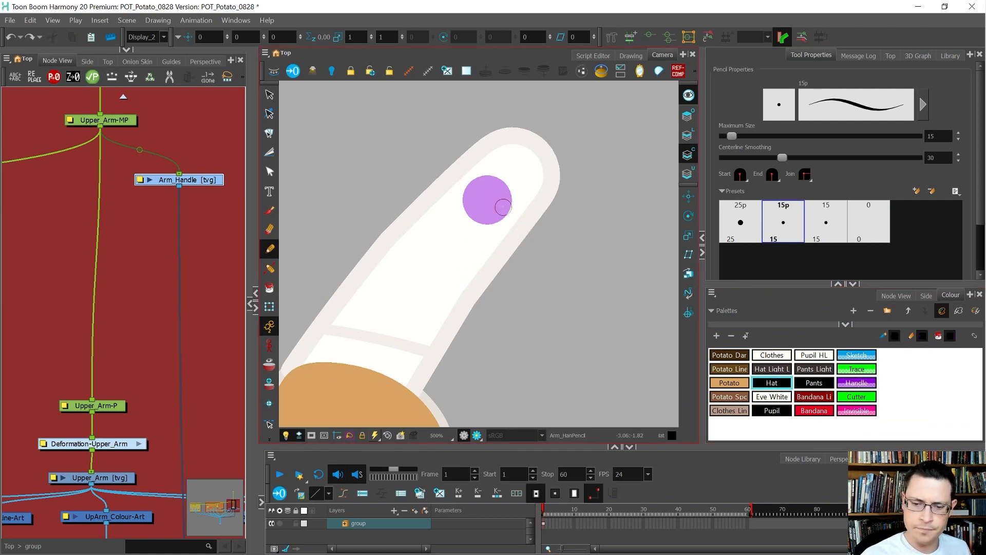
Draw a small black arm-and-hand symbol inside the purple circle with the Pencil at a maximum size of 6.5
scroll(503, 207, up, 4)
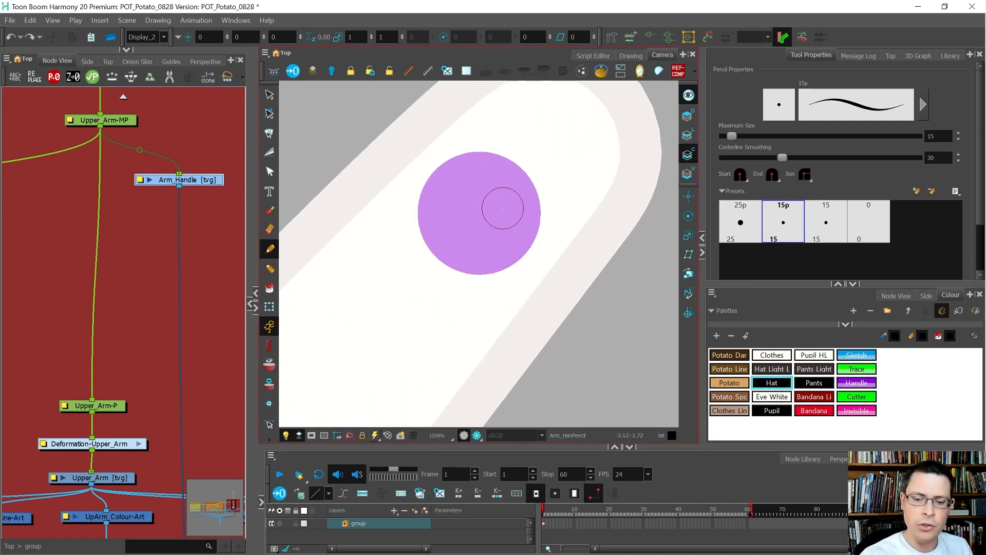
key(o)
mouse_move(510, 207)
mouse_down()
mouse_move(494, 210)
mouse_move(539, 206)
mouse_move(471, 211)
mouse_move(460, 230)
mouse_move(482, 251)
mouse_move(446, 255)
mouse_move(462, 228)
mouse_move(453, 226)
mouse_move(461, 229)
mouse_up()
key(ctrl+z)
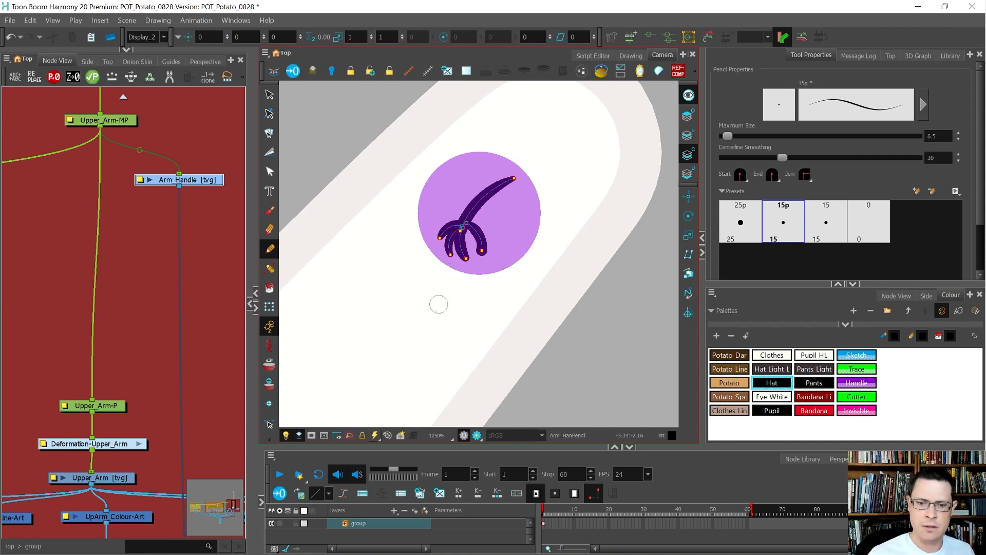
Refine the shape of the hand symbol's rightmost finger stroke with the Select tool and switch to the Transform tool
key(alt+s)
click(482, 241)
mouse_move(481, 234)
mouse_down()
mouse_move(424, 246)
mouse_move(513, 264)
mouse_up()
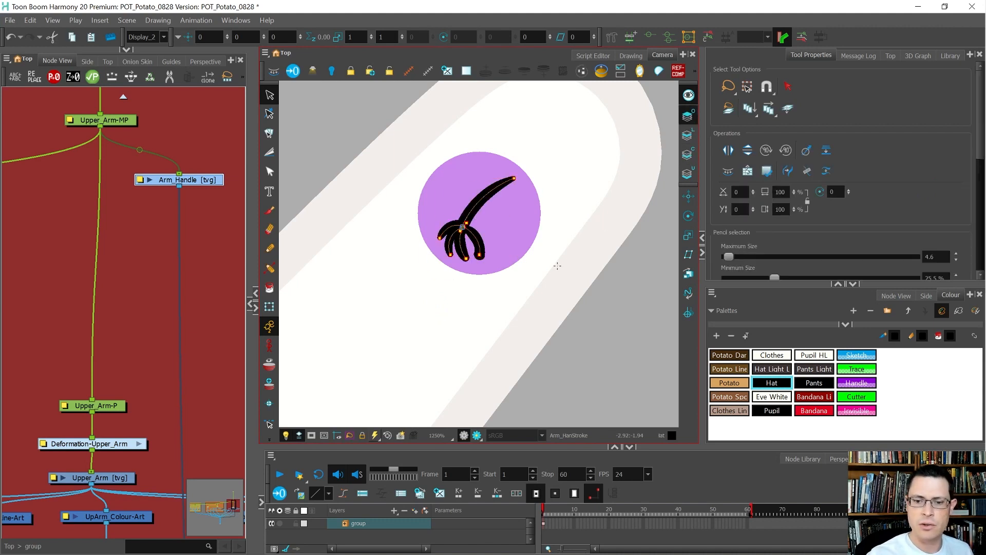
click(581, 351)
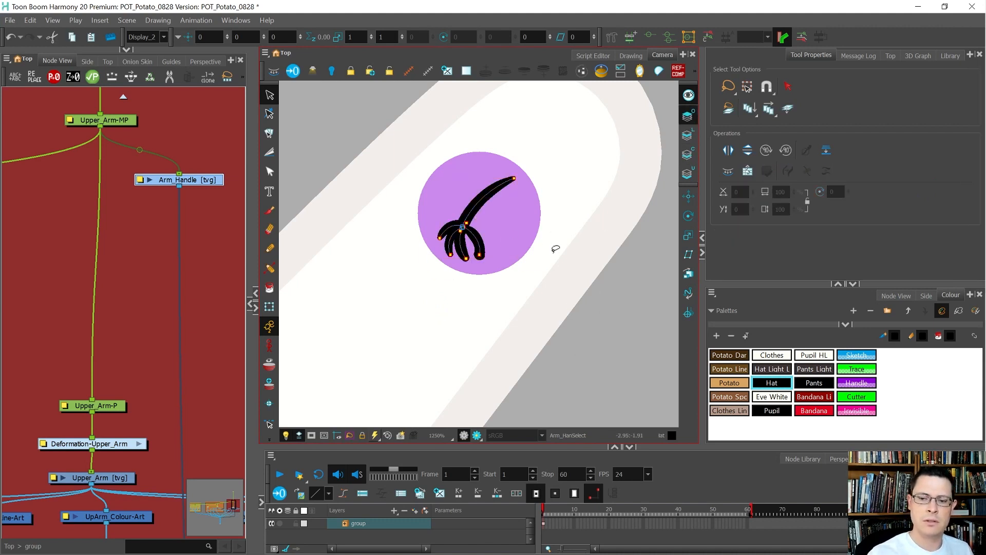
key(shift+t)
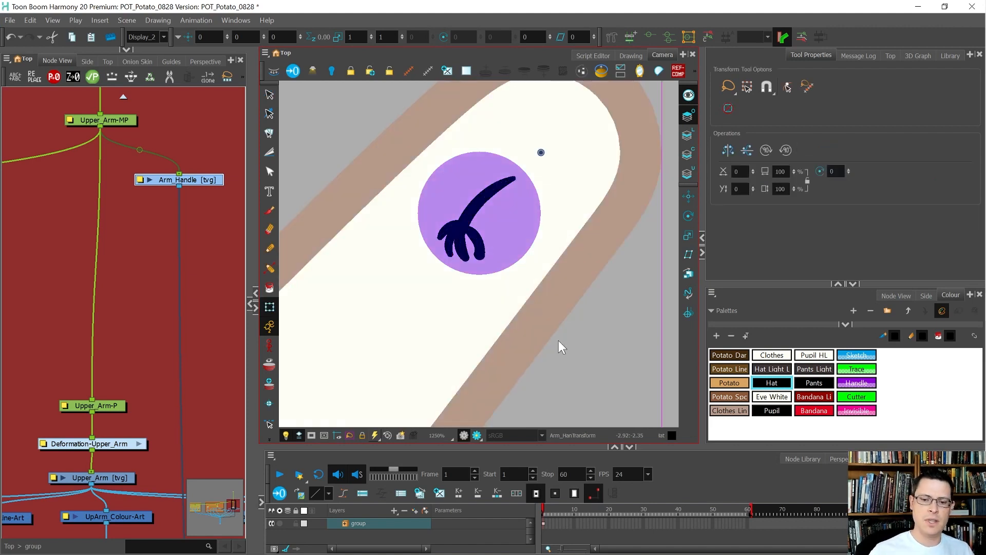
scroll(550, 317, down, 1)
scroll(484, 248, up, 3)
key(alt+s)
click(492, 250)
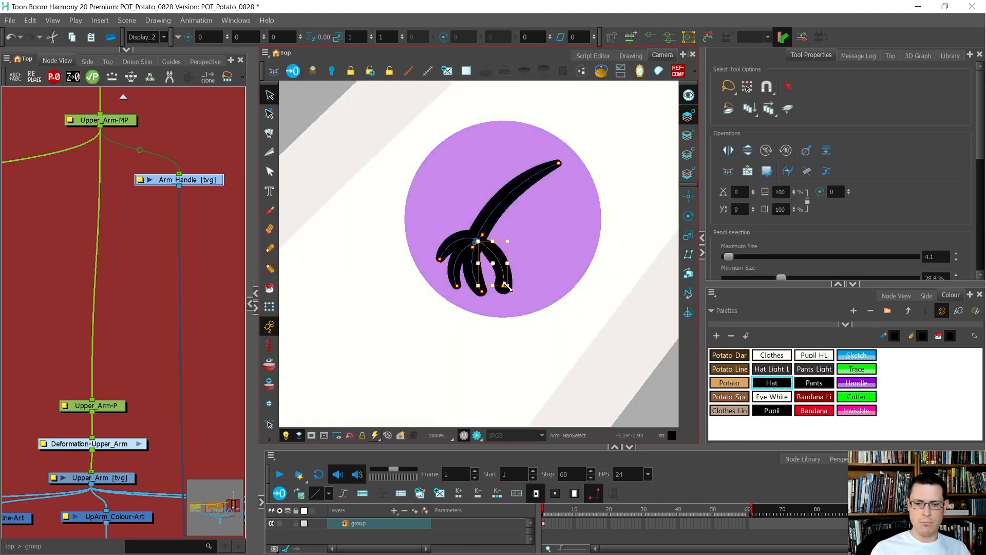
scroll(507, 261, down, 2)
key(shift+t)
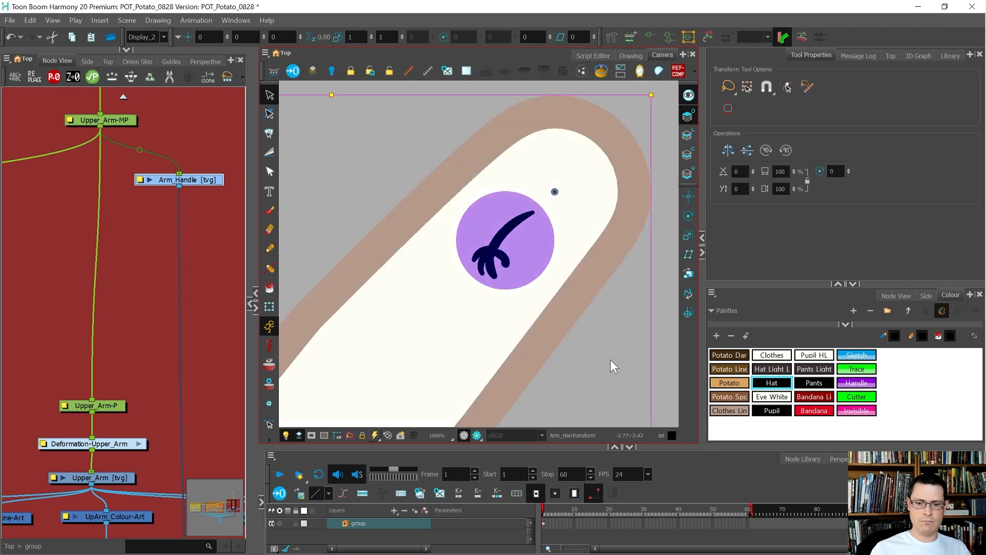
Select the arm handle drawing in the camera view and locate its node inside the Upper Arm backdrop
scroll(540, 232, down, 5)
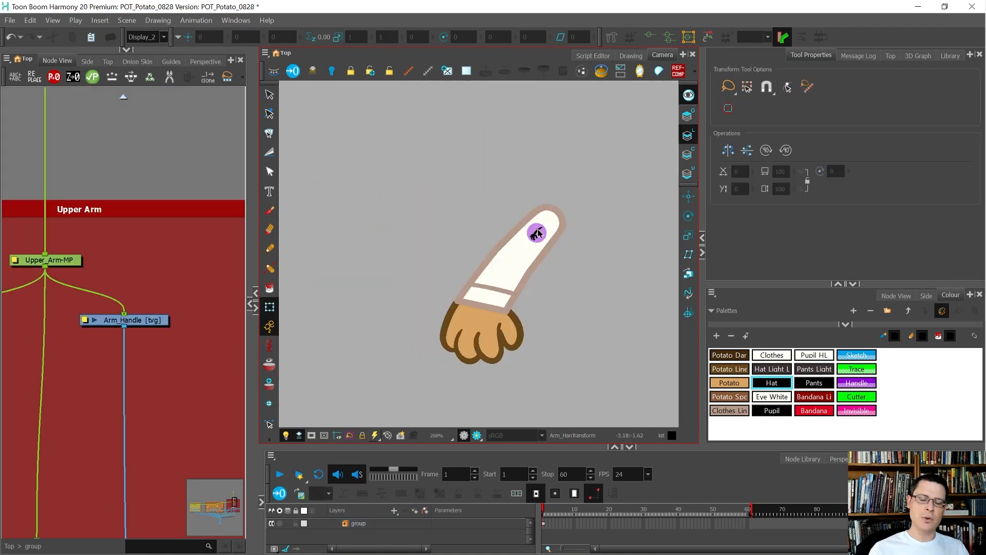
scroll(539, 234, up, 2)
click(538, 234)
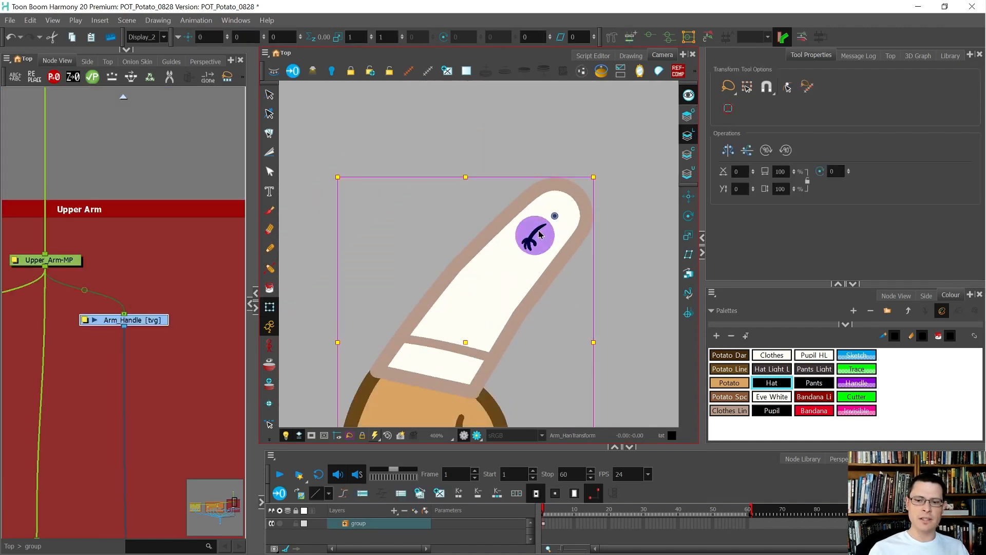
scroll(539, 232, down, 2)
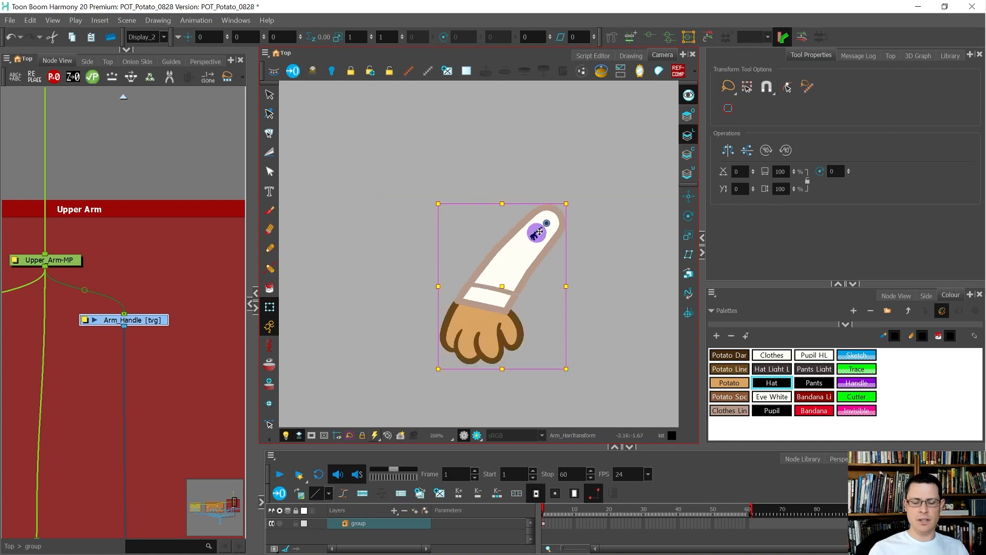
scroll(170, 330, down, 2)
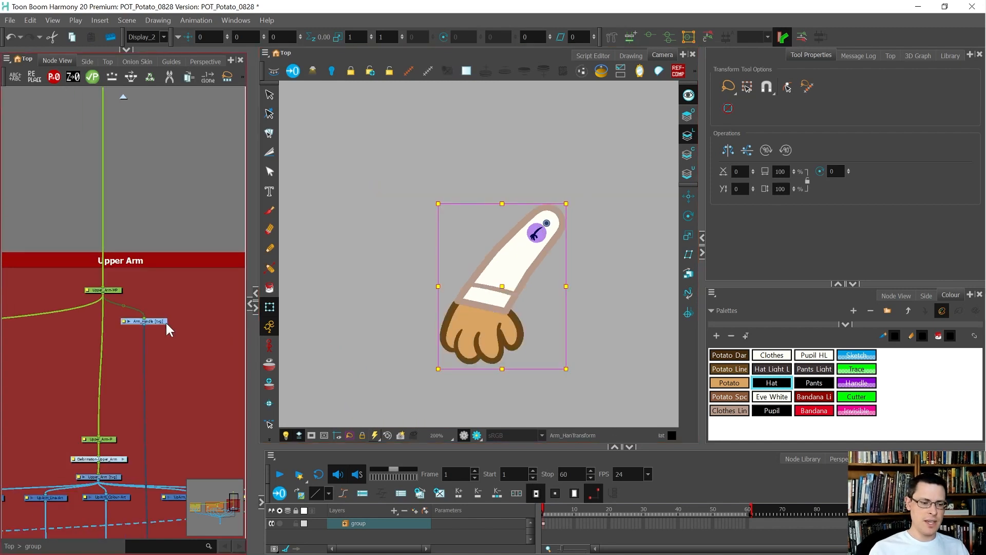
scroll(169, 331, down, 3)
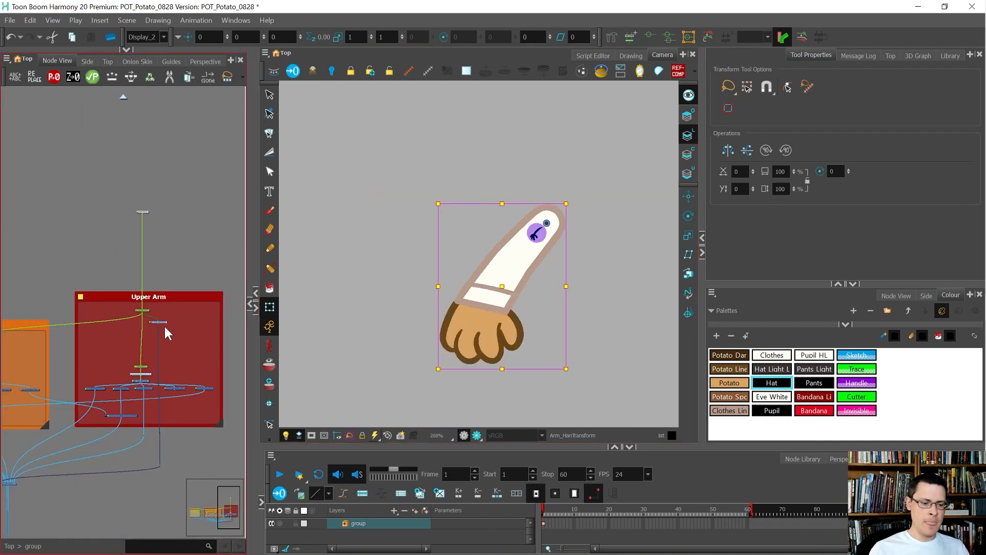
Try moving the forearm on its own in the camera view, undo the change and clear the selection
click(379, 308)
click(515, 260)
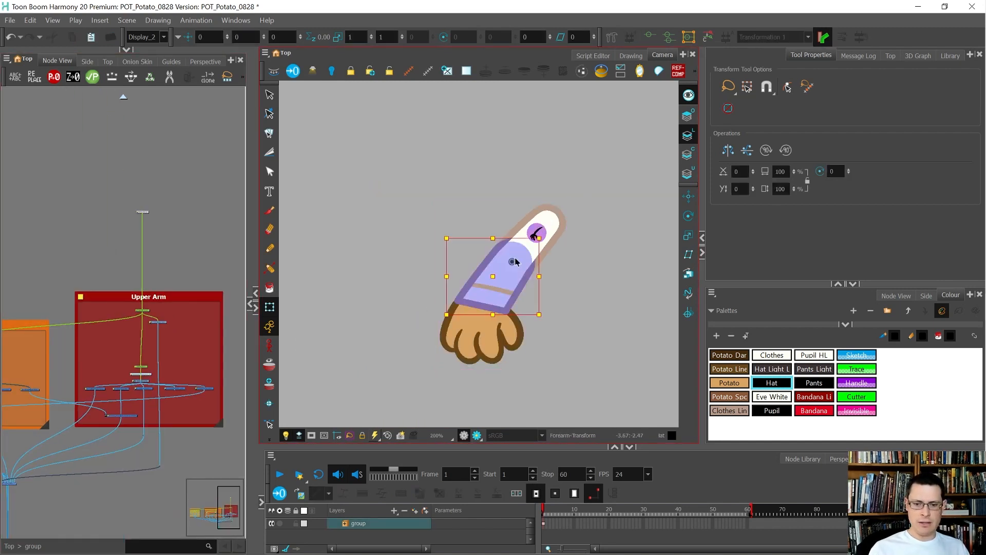
drag(529, 295, 477, 300)
key(ctrl+z)
key(Escape)
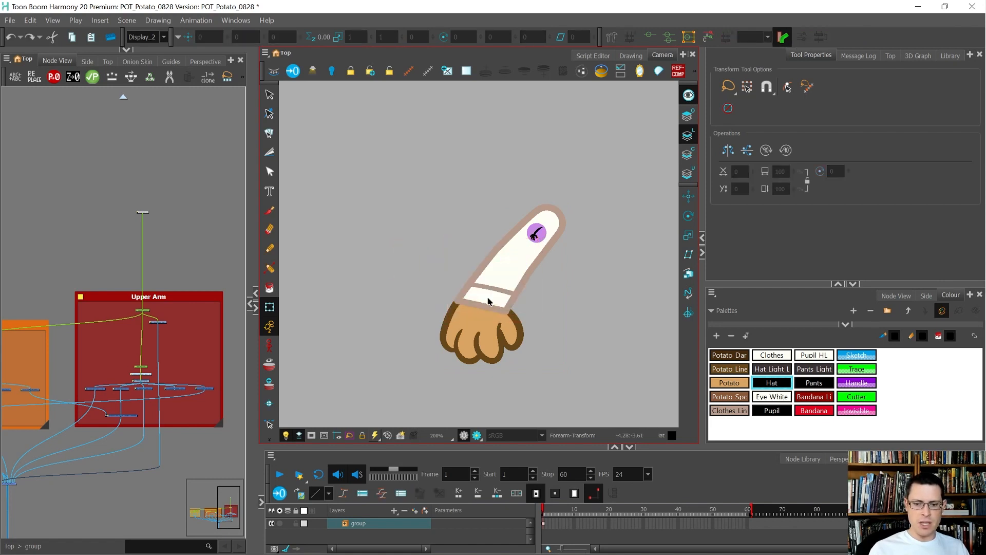
Widen the Node View and examine the node hierarchy inside the Forearm backdrop
drag(275, 266, 451, 268)
scroll(185, 342, down, 3)
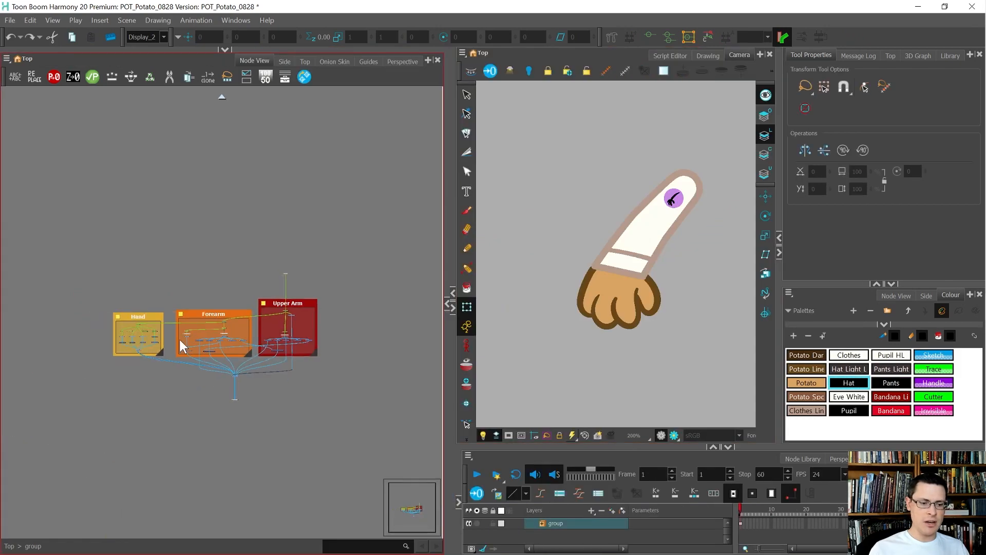
scroll(151, 343, up, 4)
scroll(349, 354, up, 2)
scroll(125, 377, down, 1)
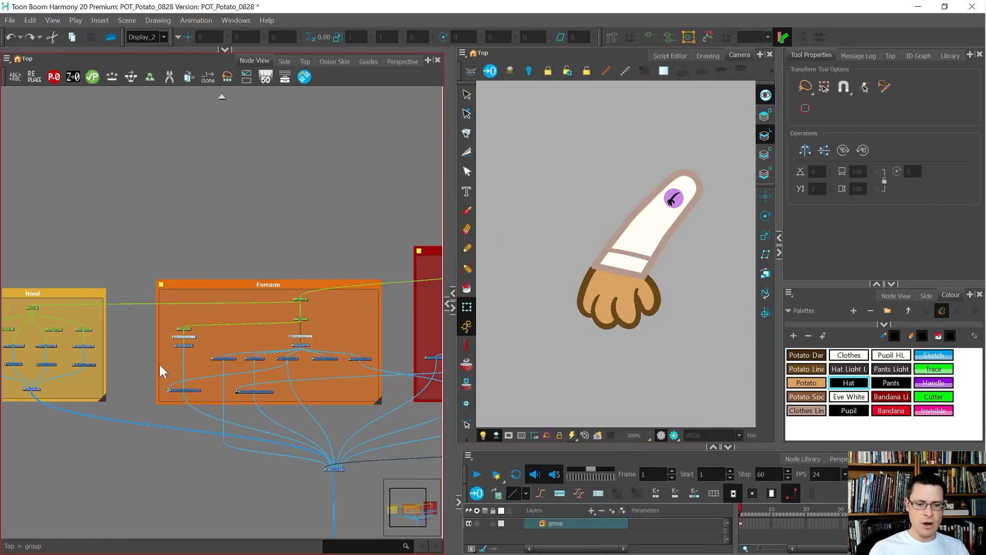
scroll(281, 343, up, 2)
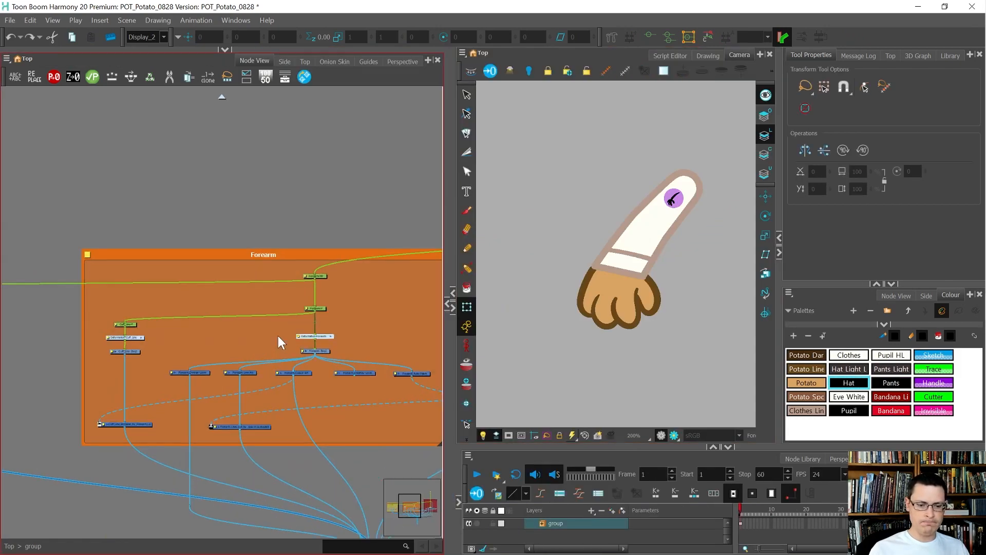
Select the forearm drawing in the camera view and step up through its parents to the Forearm-P peg
click(639, 250)
scroll(311, 373, up, 3)
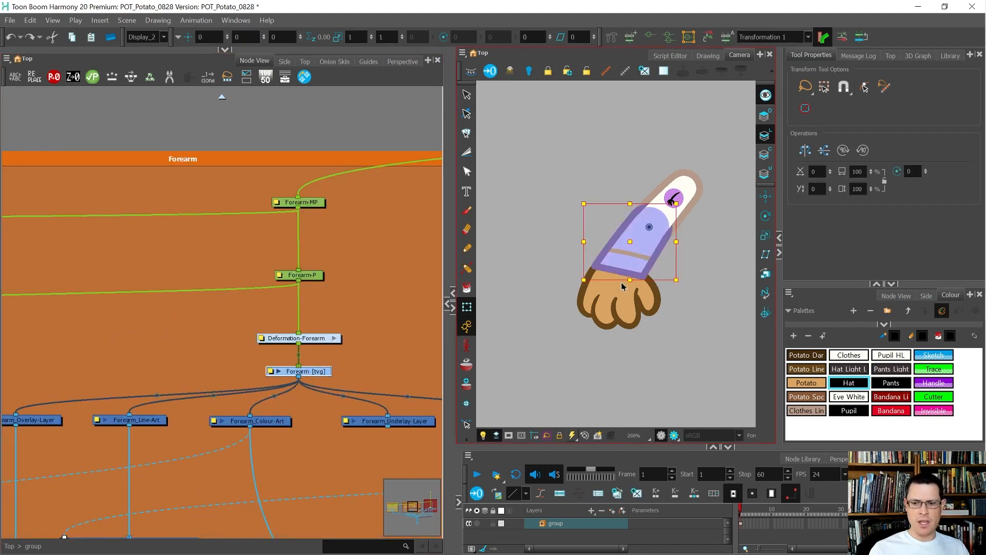
key(b)
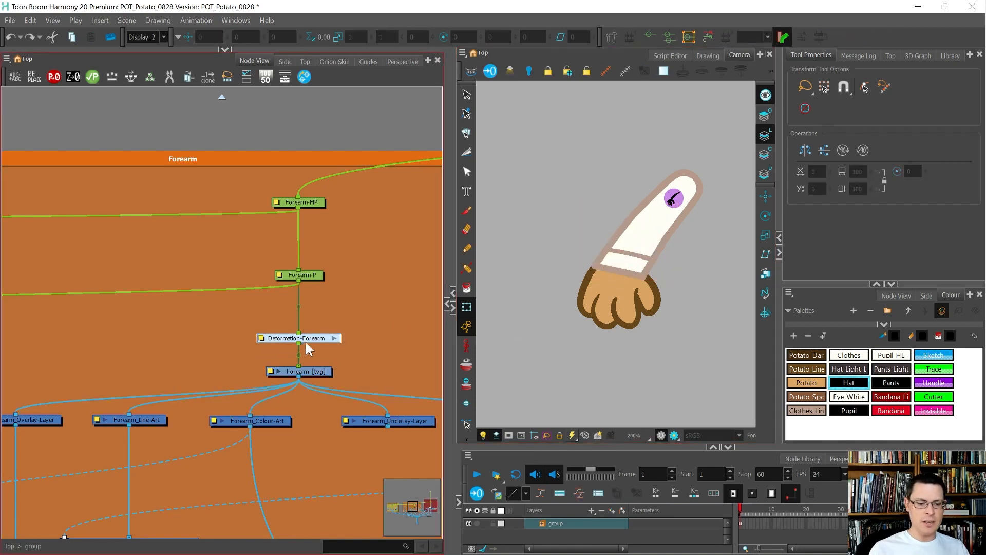
click(615, 266)
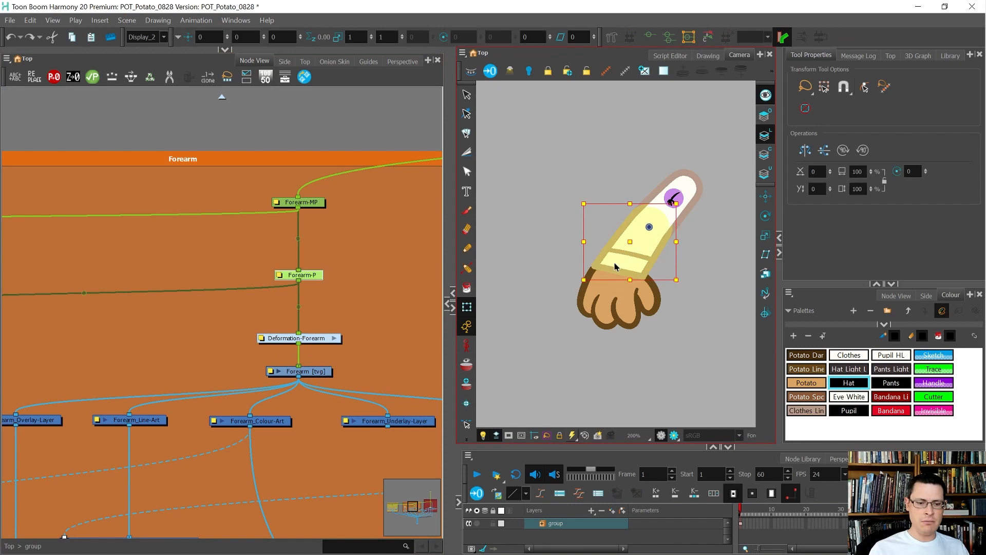
scroll(660, 237, up, 1)
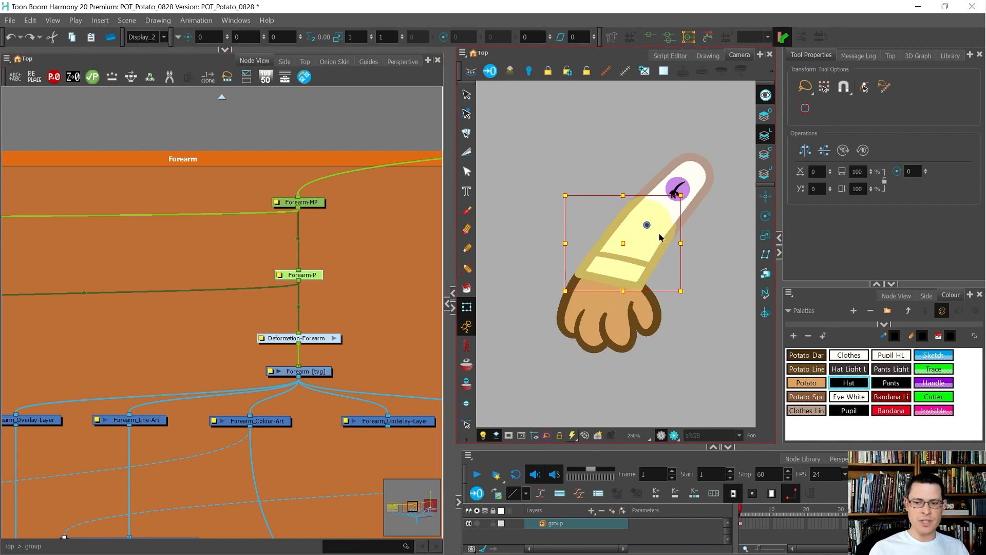
Turn off the Animate Current Frame mode, check the forearm's parent peg selection, and turn the mode back on
click(636, 247)
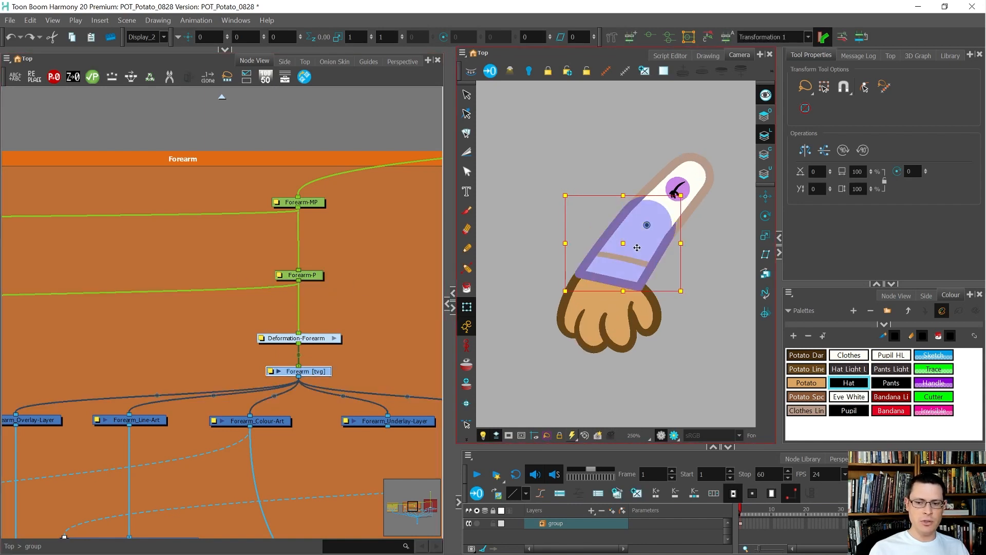
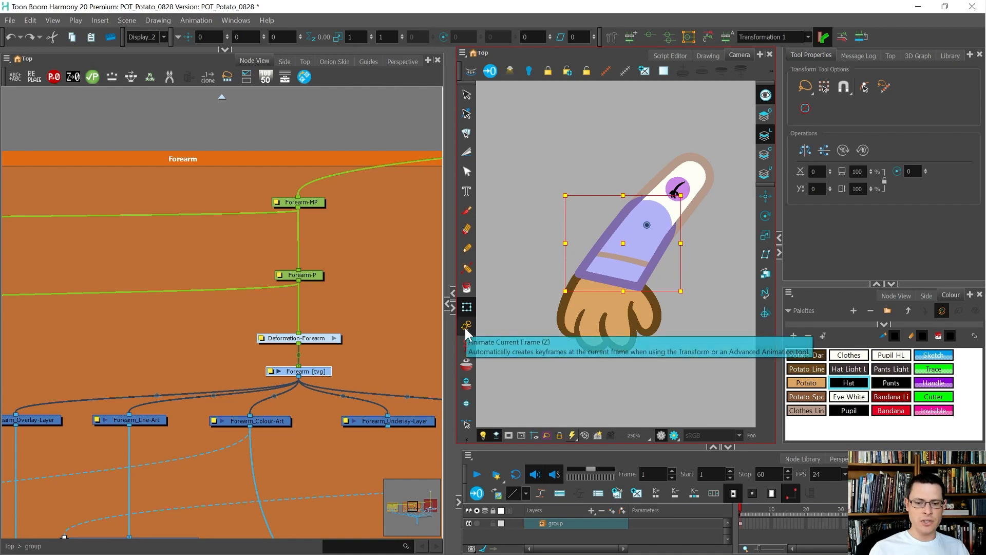
click(465, 344)
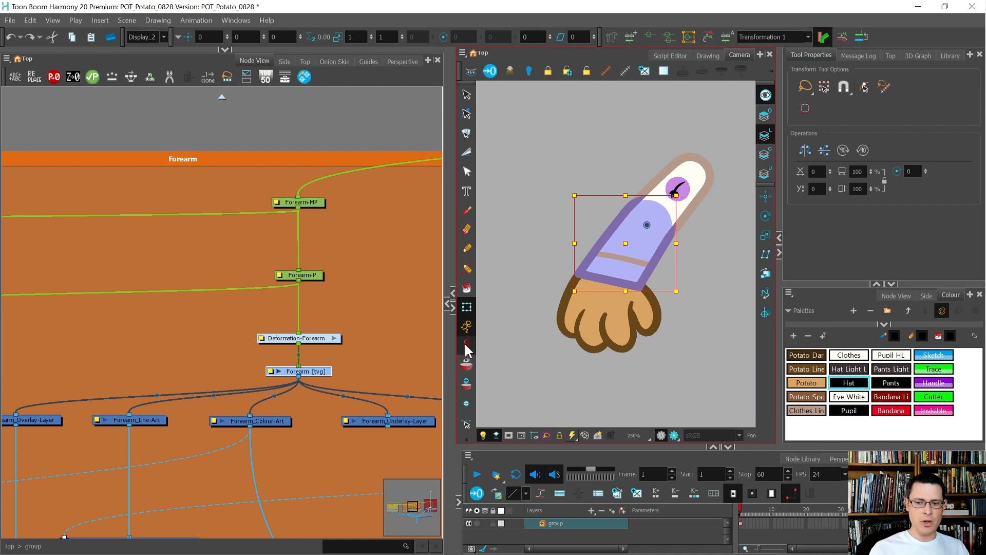
click(534, 355)
click(642, 255)
key(b)
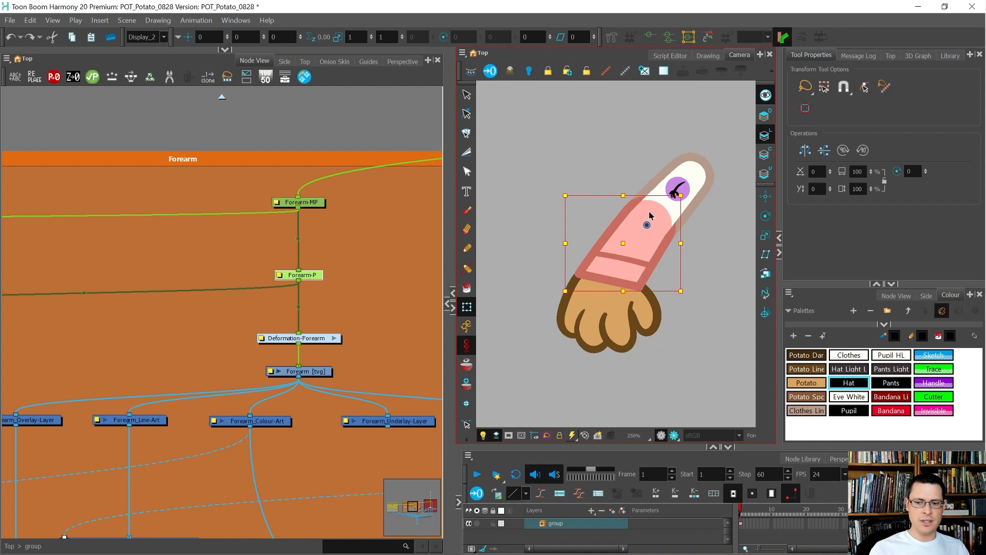
click(502, 337)
click(466, 326)
Select the forearm drawing and trace its parents from Forearm-P through Forearm-MP up to the upper arm's master peg
click(607, 261)
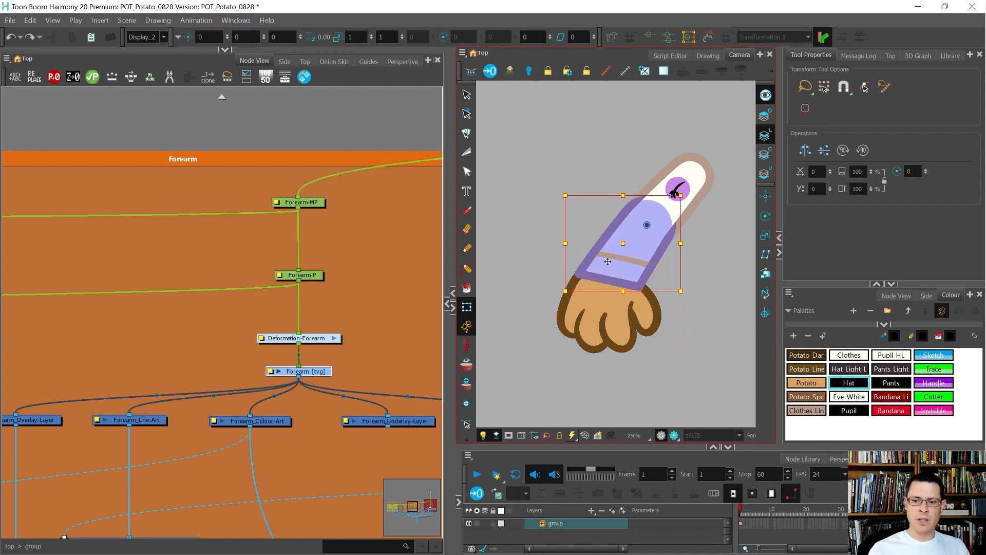
key(b)
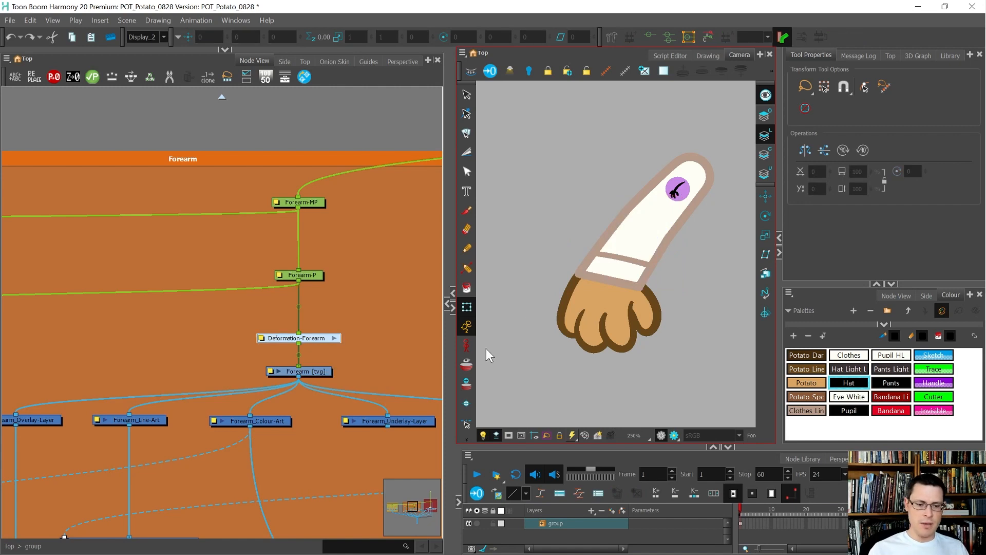
click(655, 263)
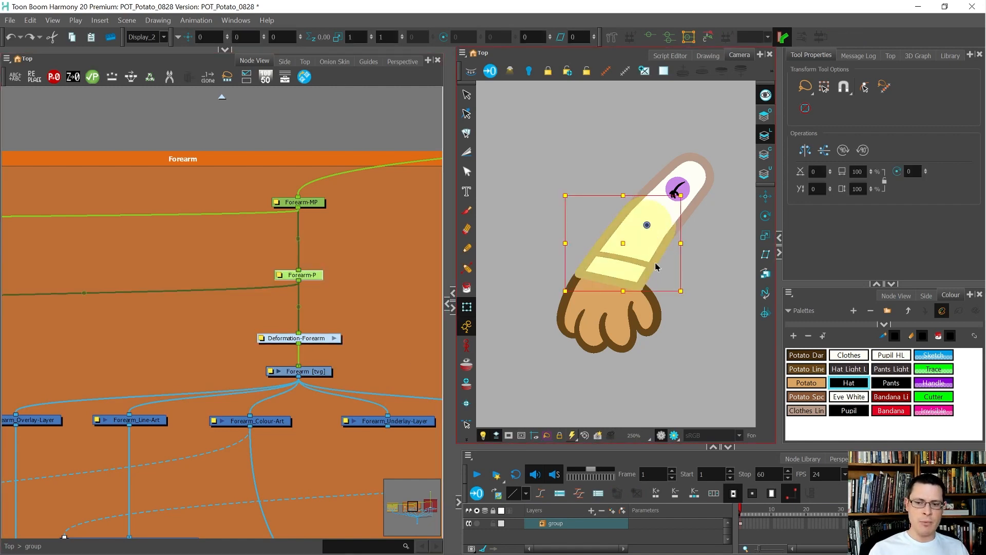
key(b)
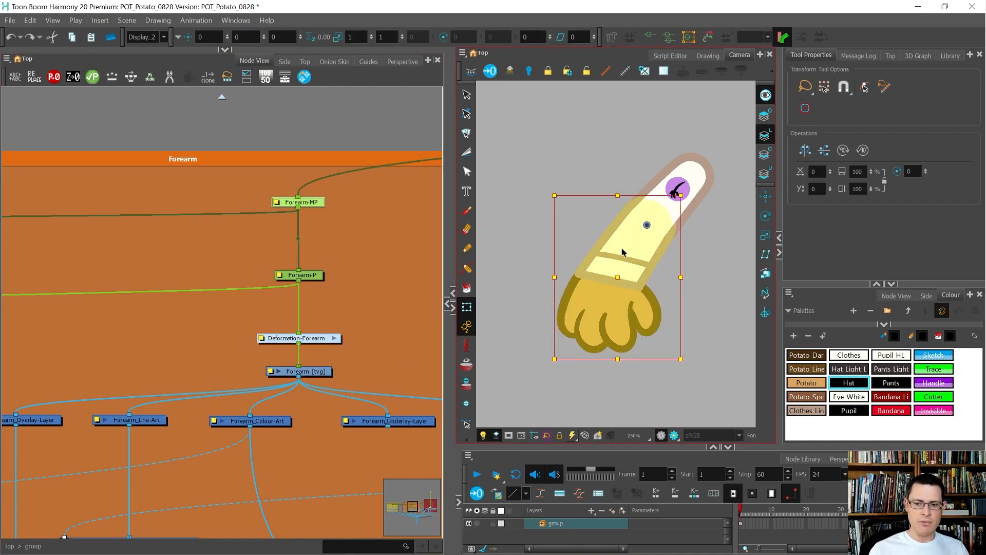
scroll(264, 325, down, 2)
scroll(264, 325, down, 4)
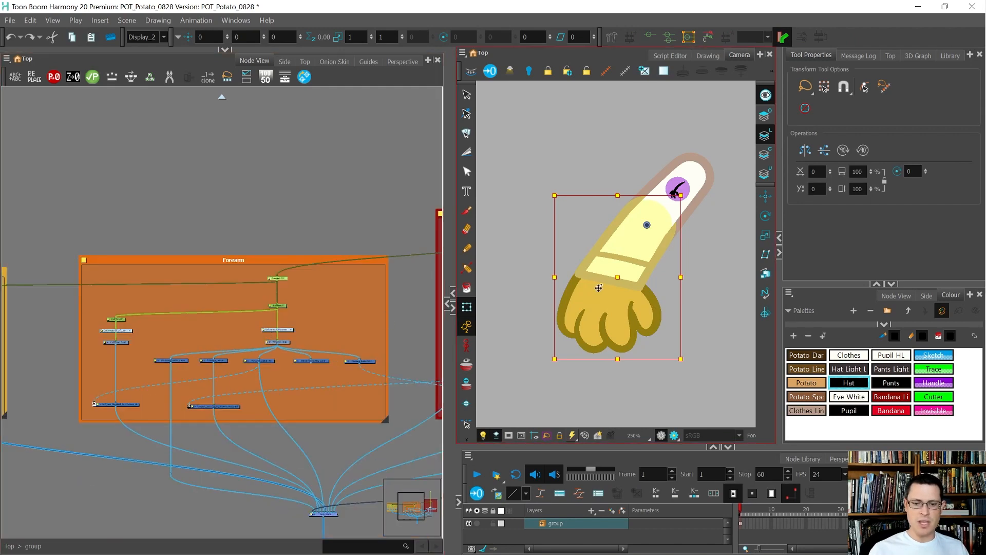
click(327, 283)
scroll(328, 284, up, 1)
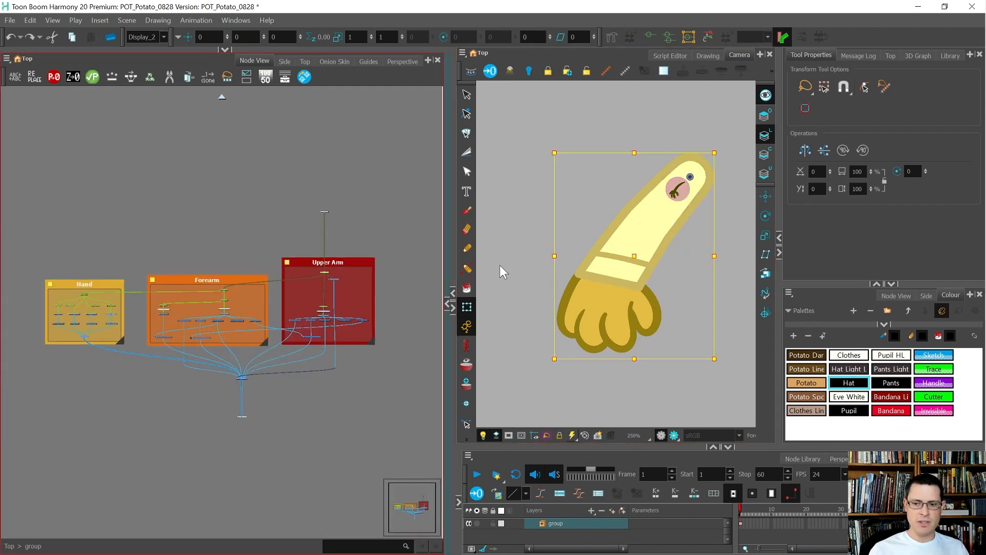
Reselect the forearm drawing and climb its parent hierarchy until the whole arm is selected
click(619, 269)
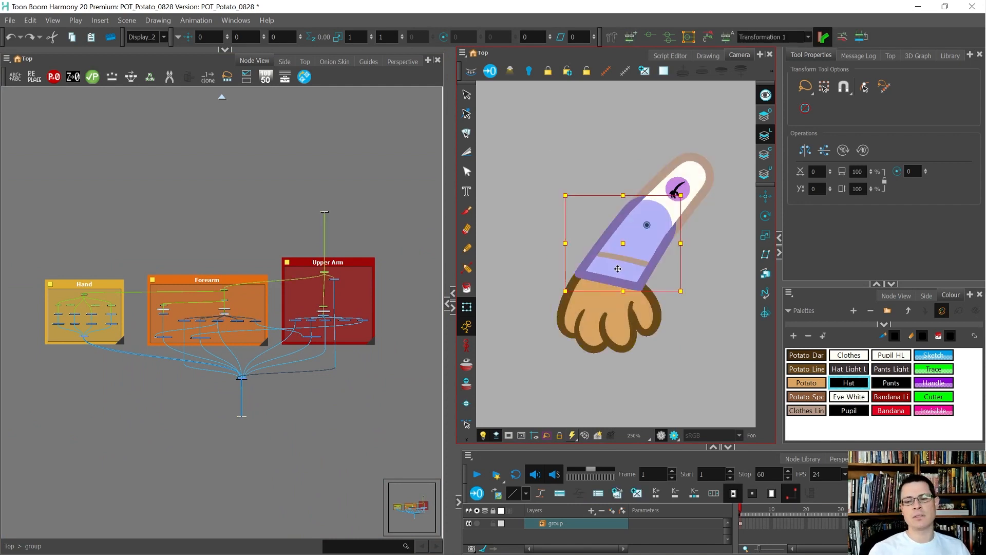
key(b)
key(b)
key(b)
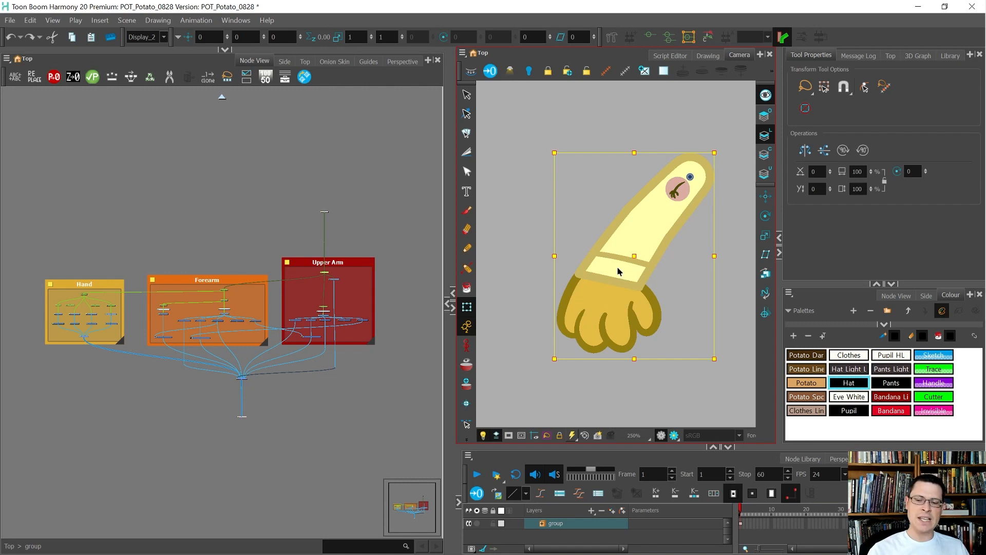
Clear the selection, turn on Peg Selection Mode for the Transform tool, and select the forearm in the camera view to pick its Forearm-P peg
scroll(649, 208, up, 3)
scroll(650, 207, down, 1)
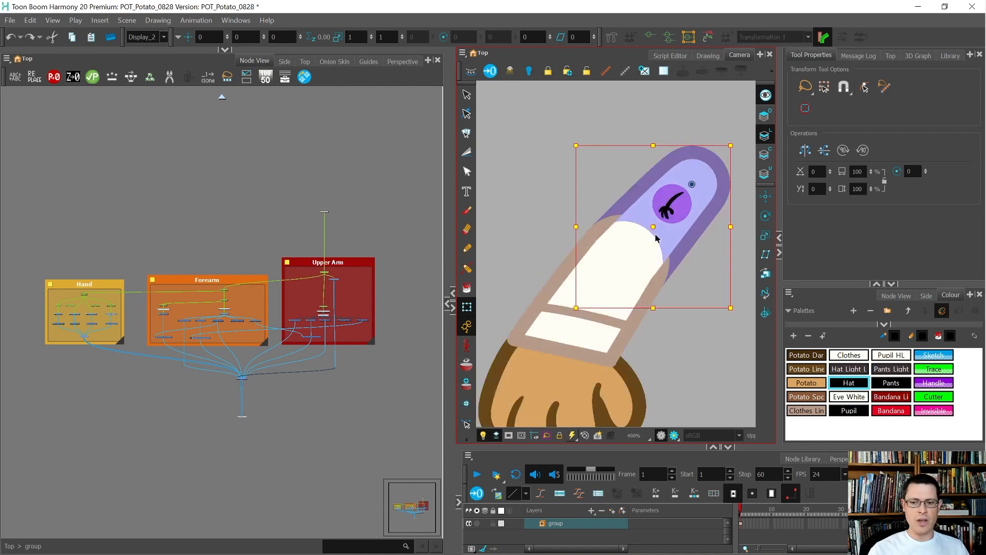
click(577, 204)
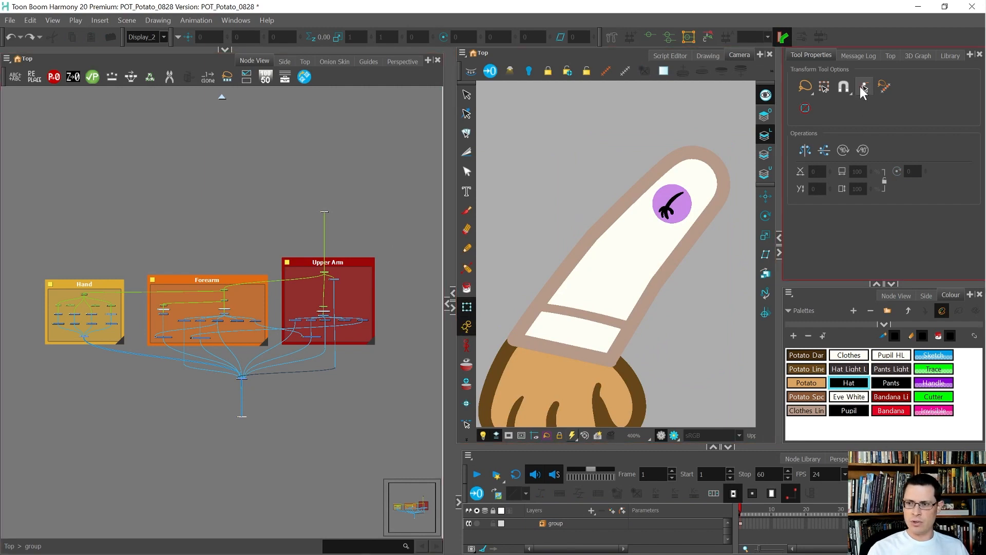
click(862, 86)
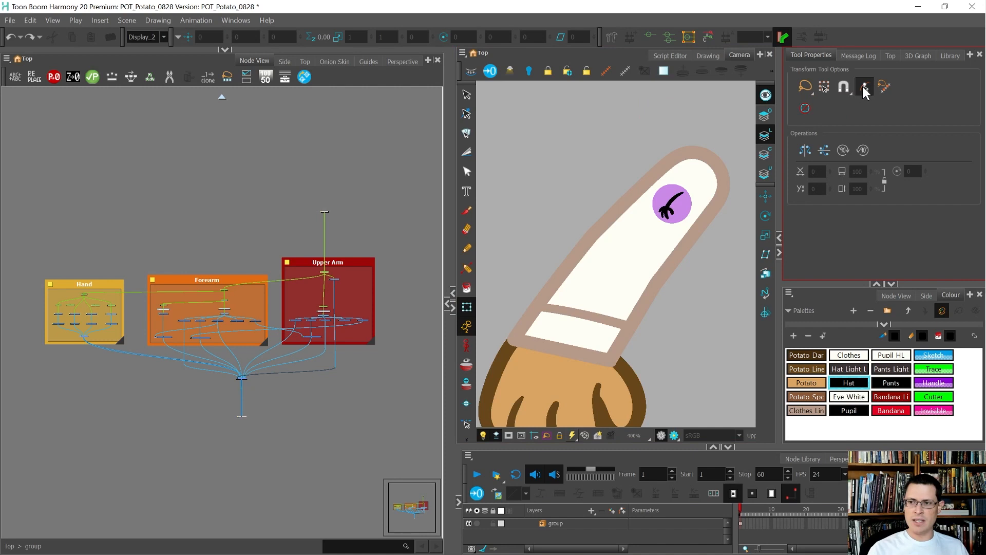
scroll(603, 282, down, 1)
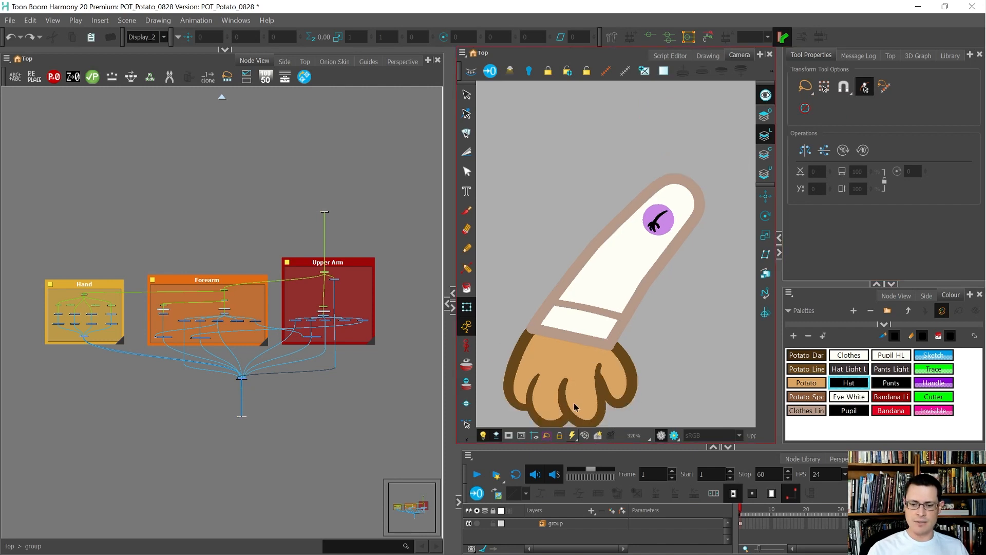
scroll(574, 407, up, 3)
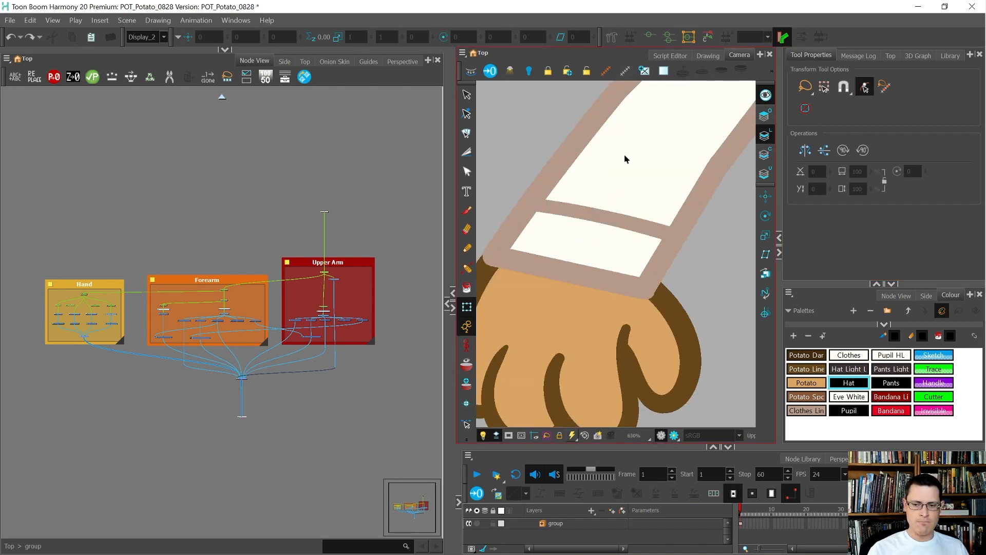
click(631, 171)
scroll(226, 319, up, 5)
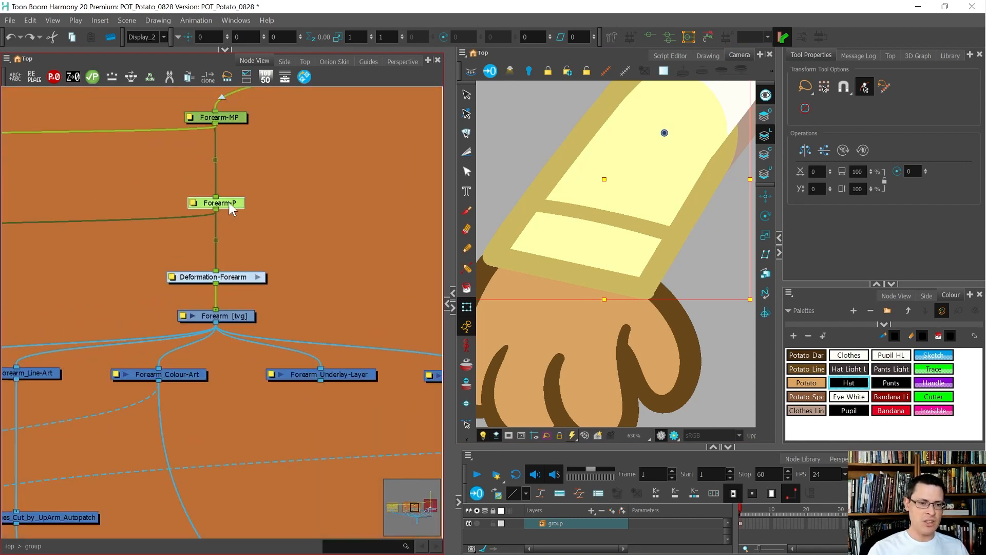
Select the purple arm handle in the camera view, check its Upper_Arm-MP peg in the node network, and clear the selection
scroll(549, 228, down, 7)
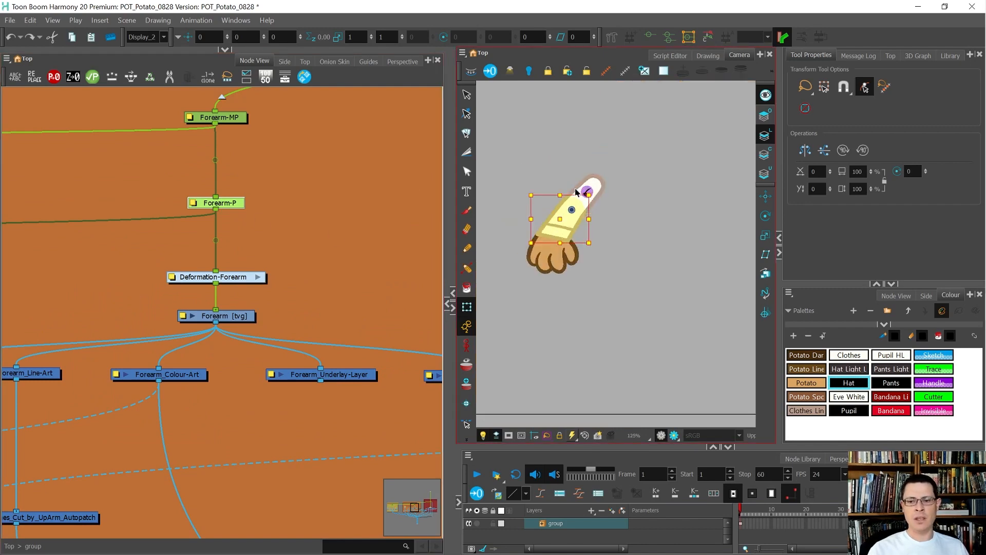
scroll(576, 192, up, 3)
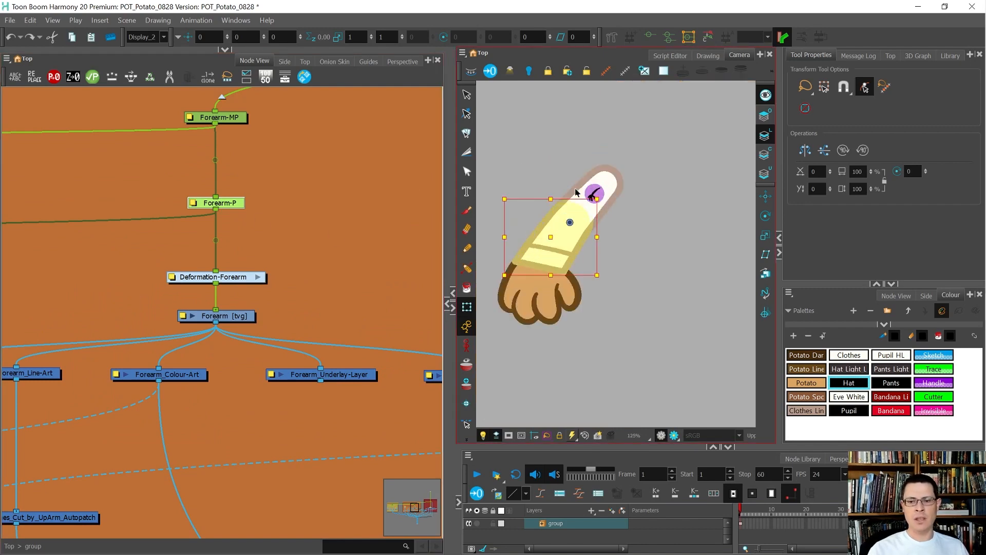
scroll(66, 297, down, 4)
scroll(261, 243, down, 2)
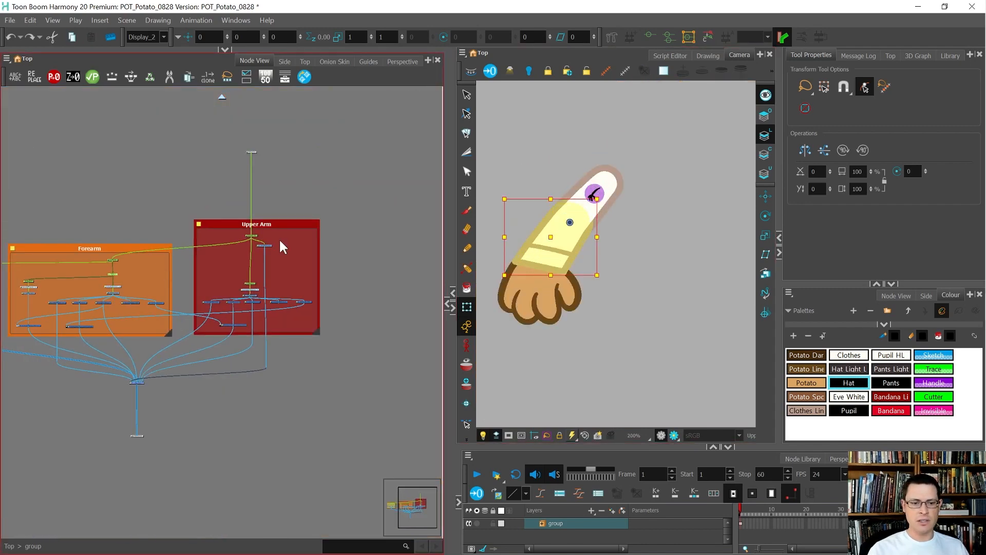
scroll(262, 246, up, 4)
click(631, 233)
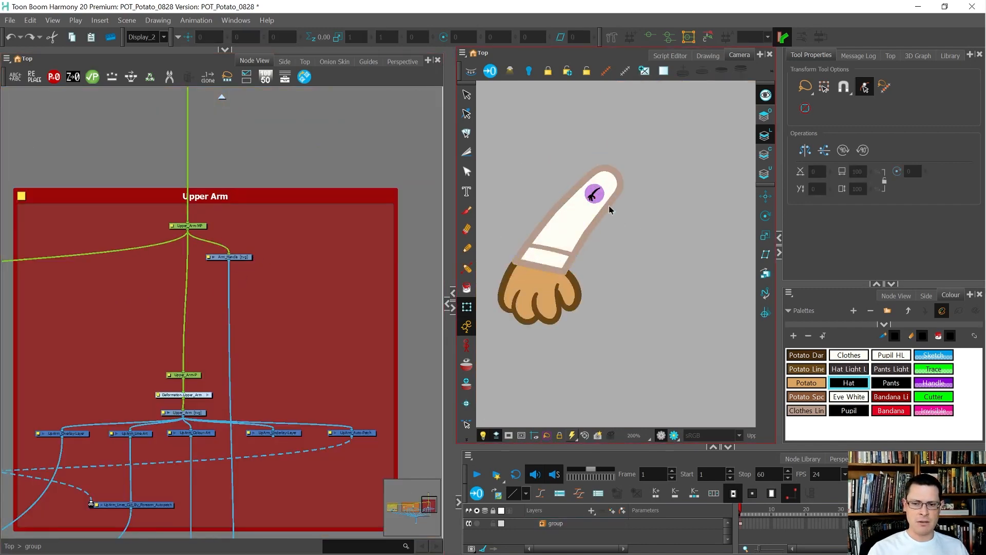
click(575, 205)
scroll(189, 247, up, 3)
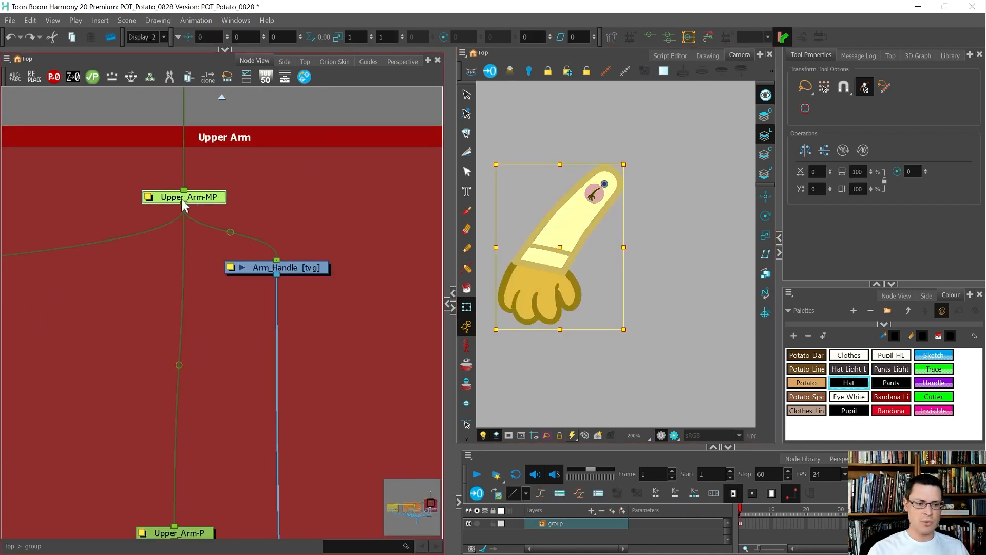
mouse_move(624, 399)
mouse_down()
mouse_move(387, 394)
mouse_move(671, 357)
mouse_up()
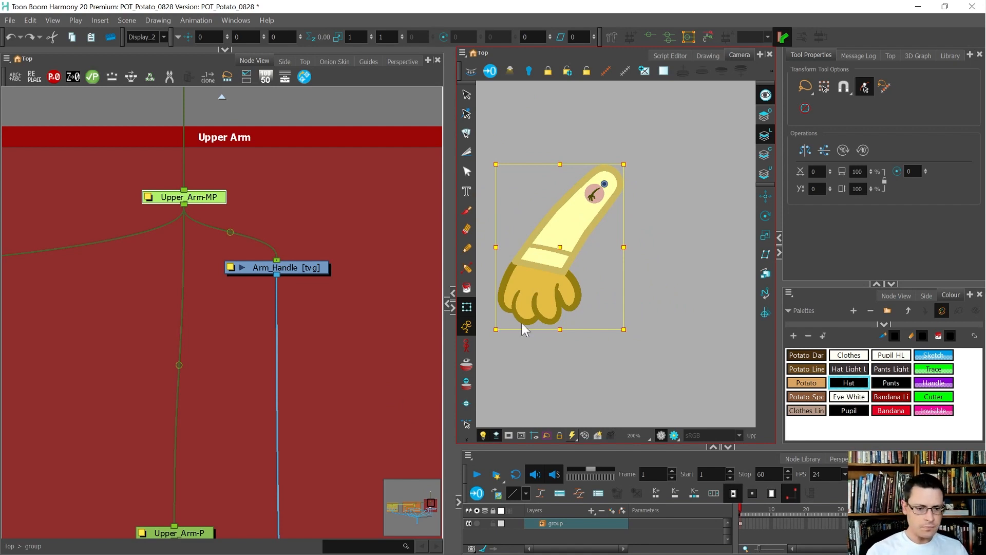
click(352, 328)
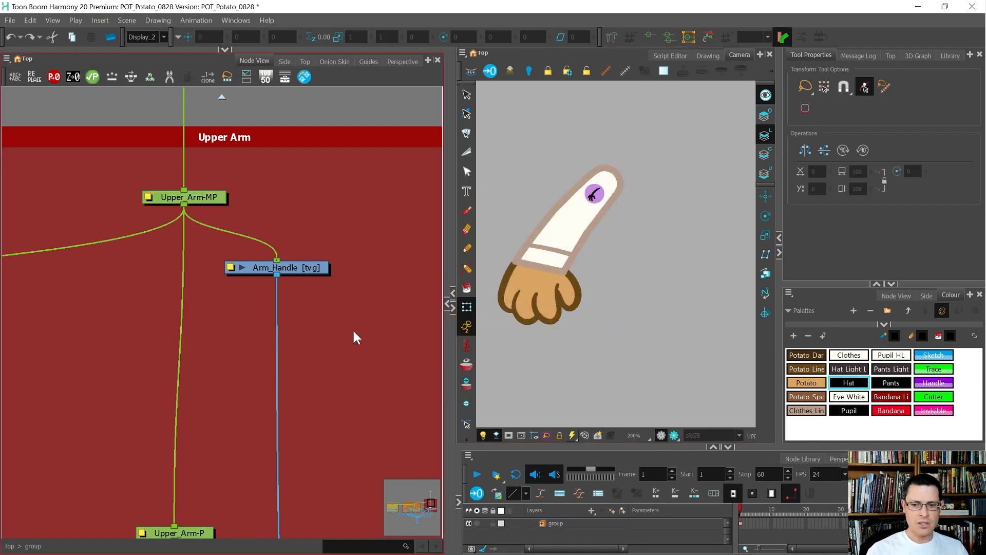
Select the Arm_Handle drawing node, preview the handle on the arm in Render View, and return to OpenGL View
click(859, 85)
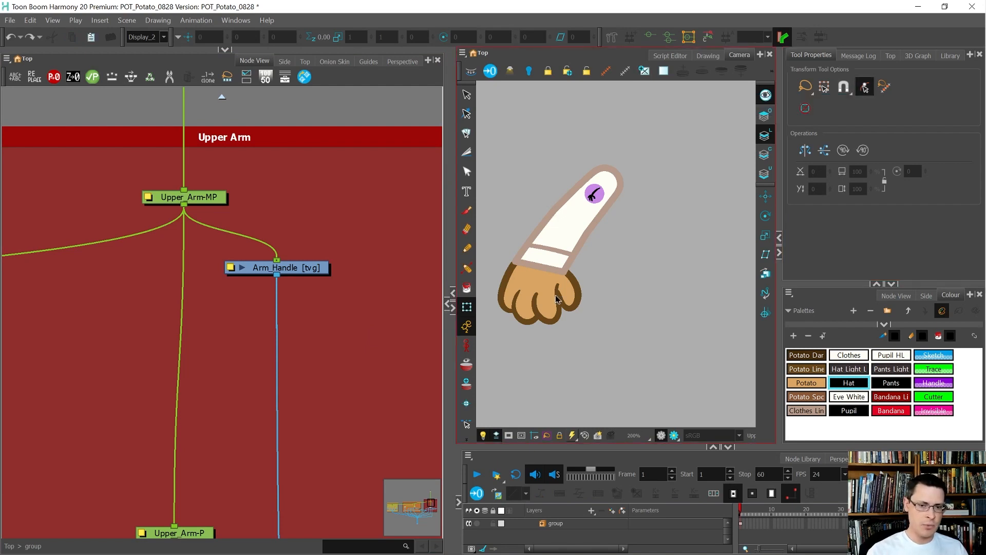
scroll(611, 217, down, 2)
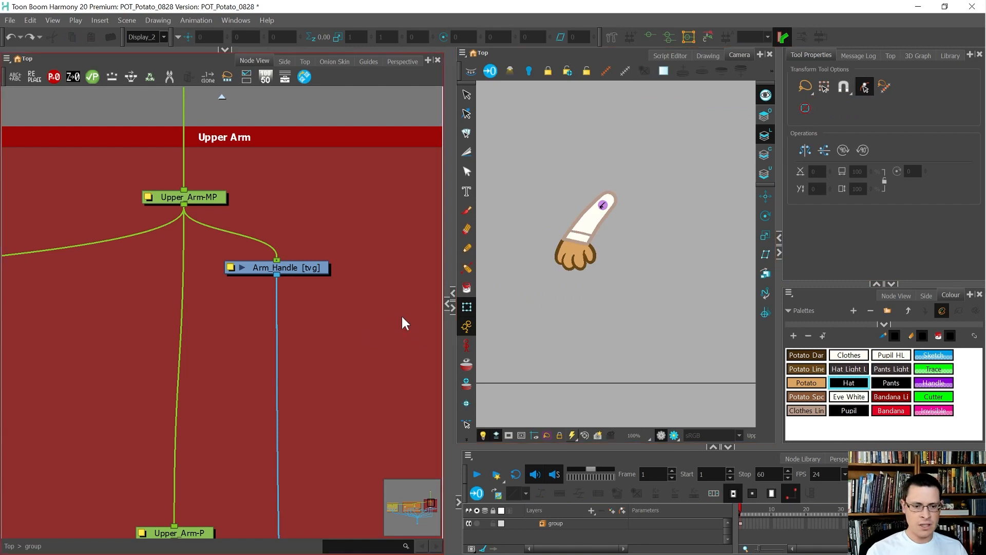
scroll(329, 294, down, 2)
click(318, 278)
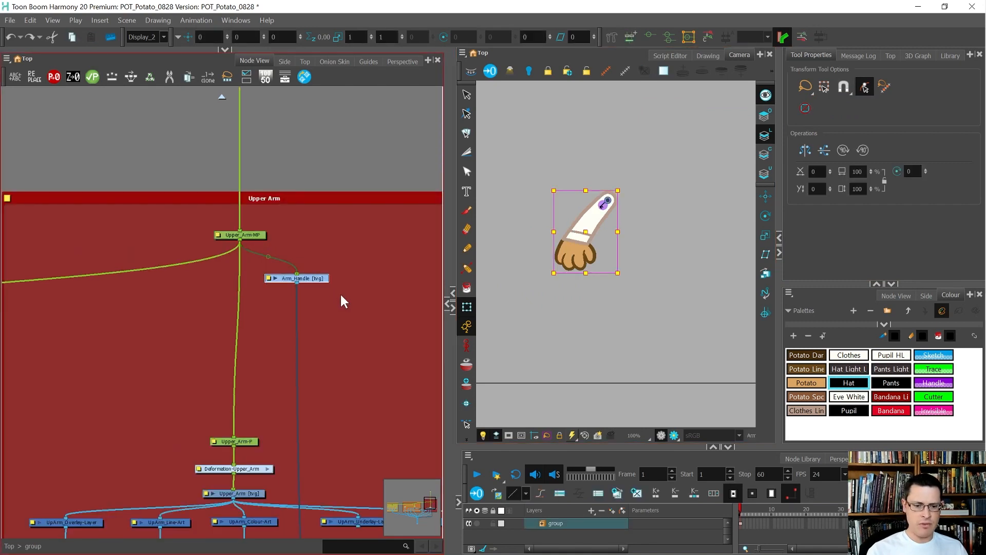
click(674, 435)
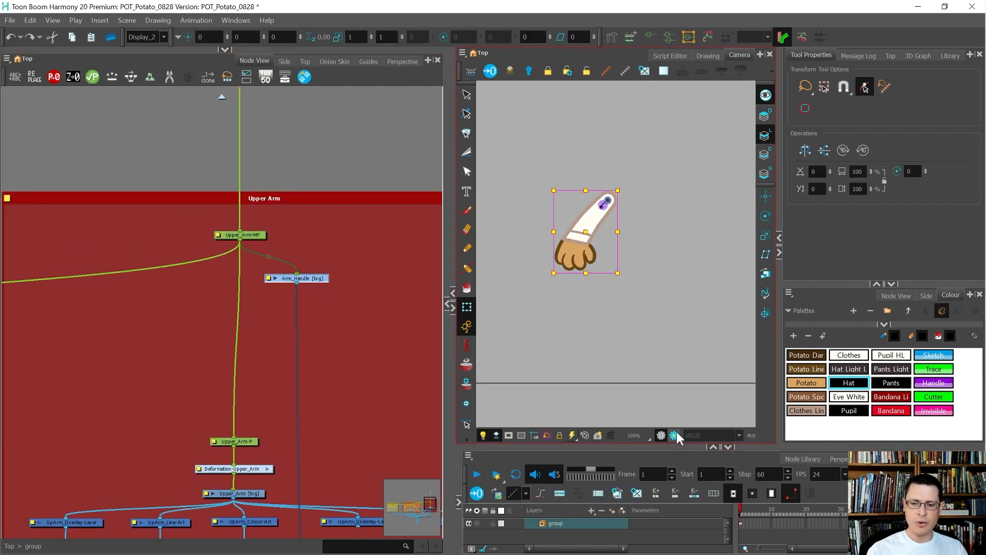
click(360, 304)
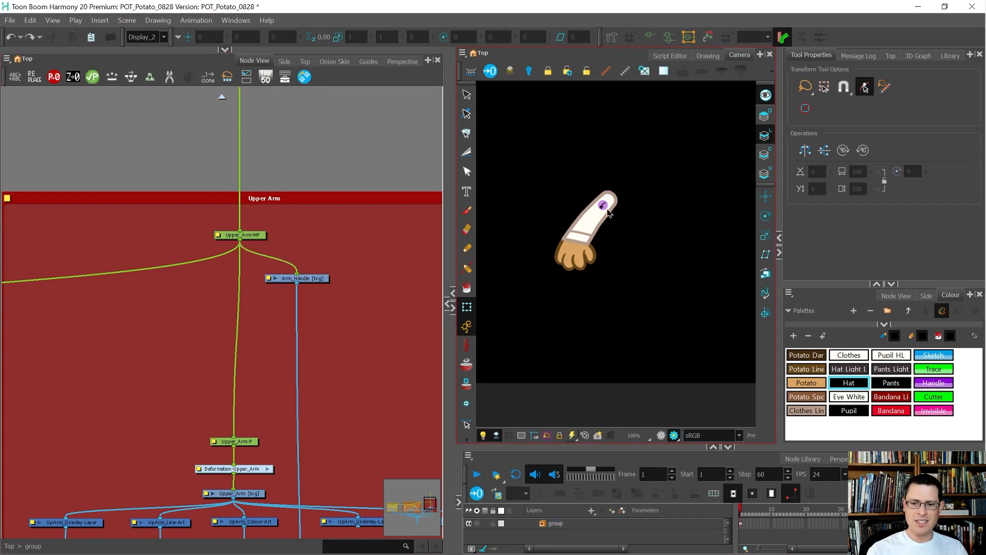
scroll(606, 205, up, 5)
scroll(604, 194, down, 4)
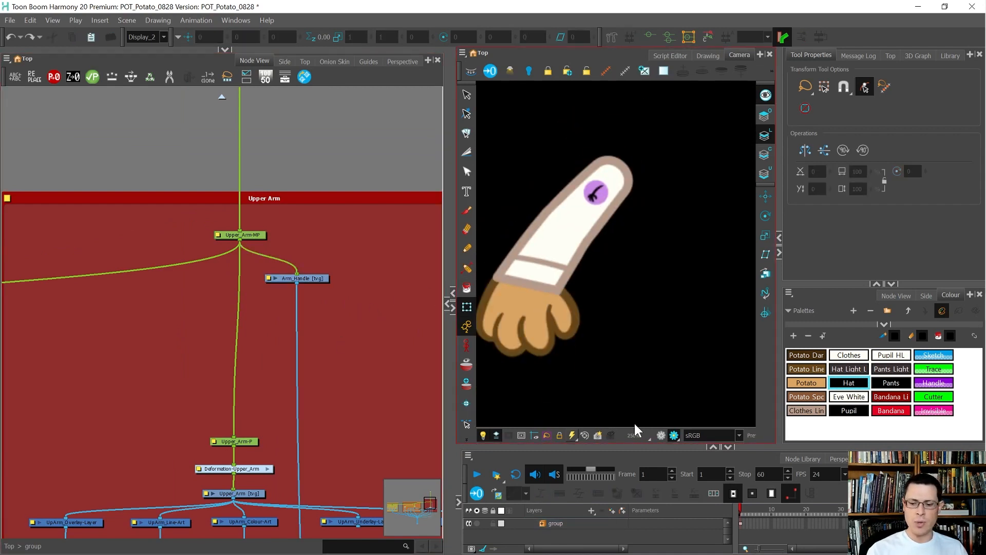
click(675, 435)
Search the node library for "visi" and insert a Visibility node on the connection below the Arm_Handle drawing
scroll(293, 287, up, 3)
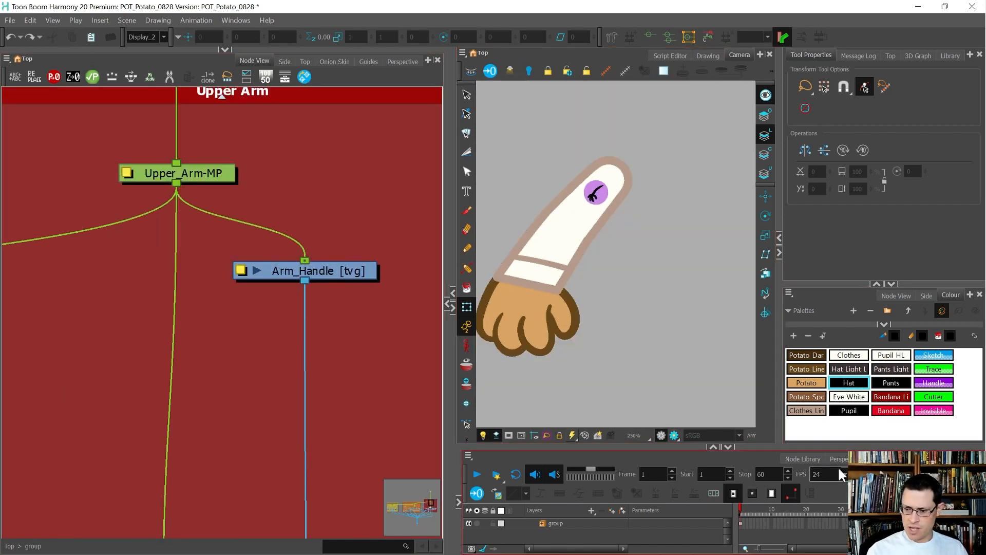
click(805, 459)
drag(550, 494, 506, 492)
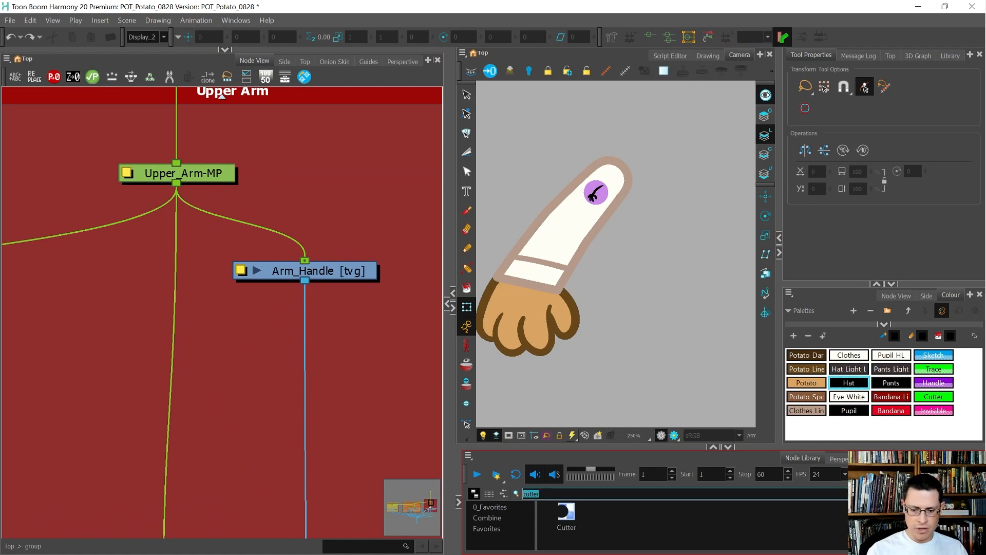
text(visi)
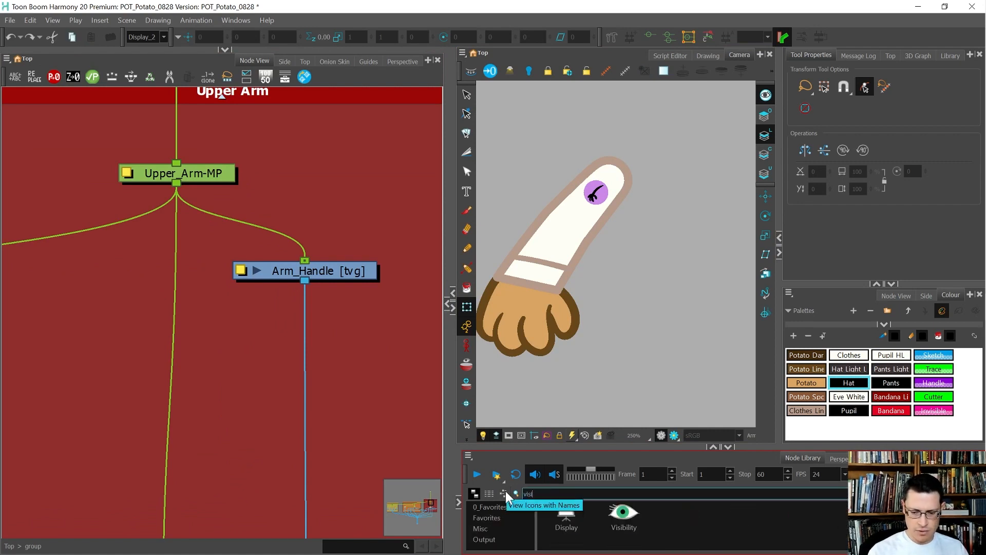
drag(627, 515, 323, 356)
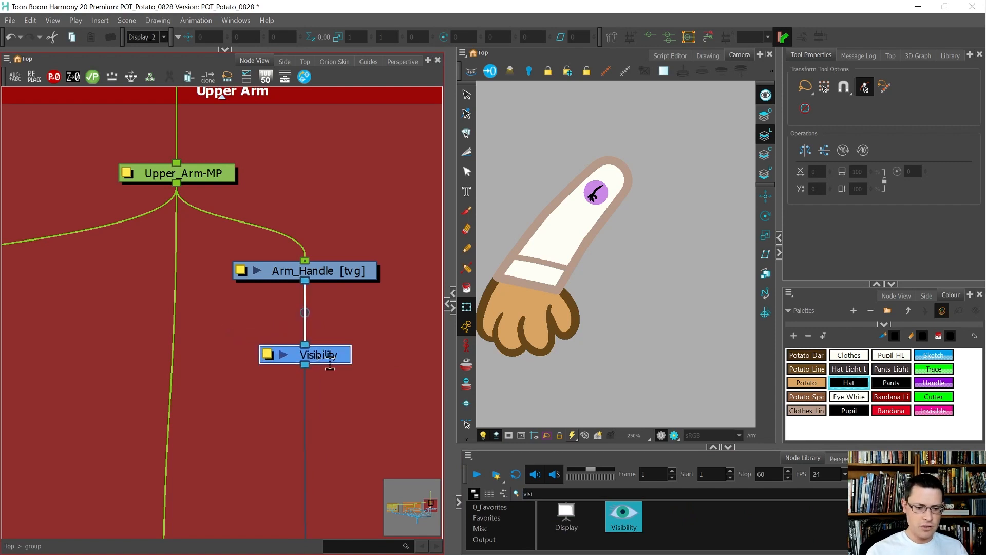
click(324, 389)
Disable Soft Render on the Visibility node, preview the arm in Render View, and return to OpenGL View
double_click(268, 357)
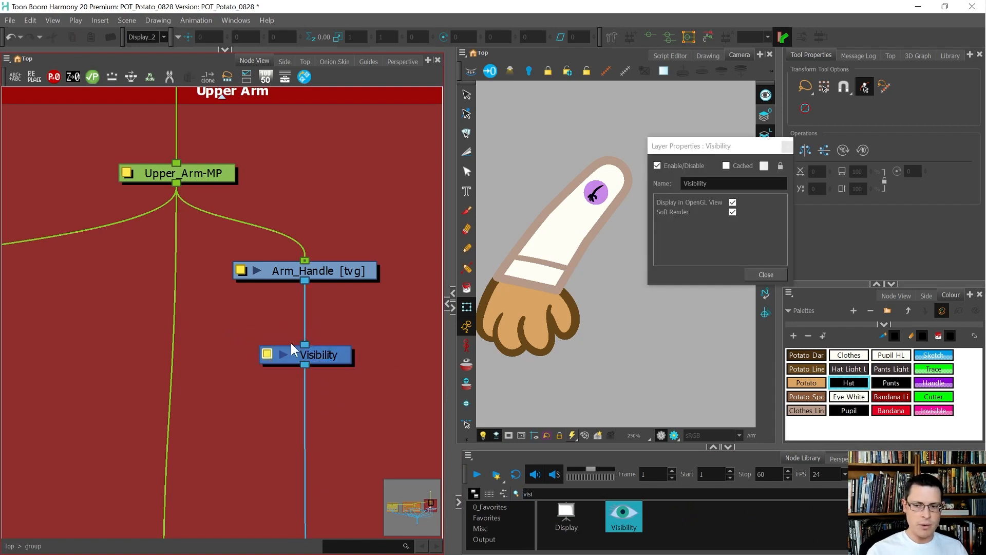
mouse_move(696, 152)
mouse_down()
mouse_move(626, 157)
mouse_move(166, 270)
mouse_move(235, 314)
mouse_up()
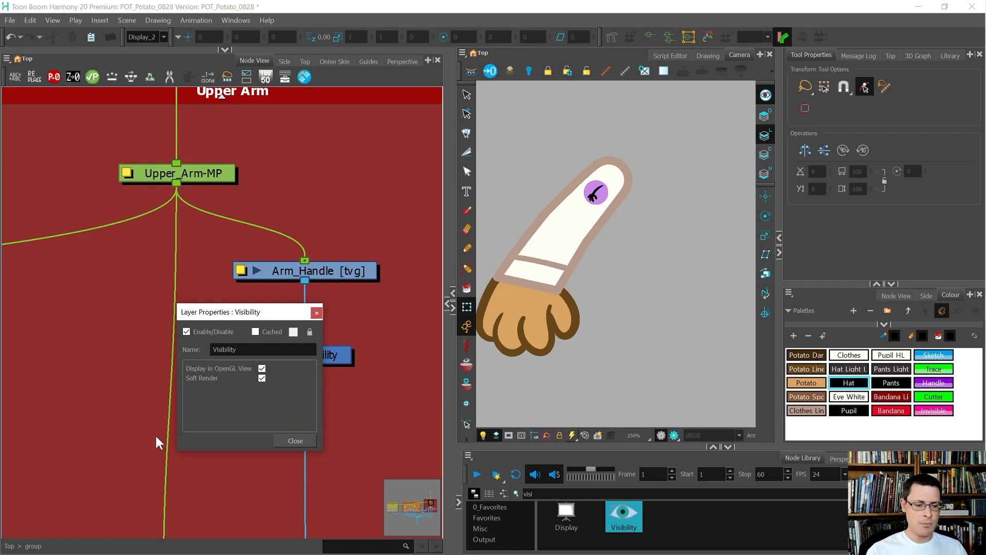
click(262, 378)
click(294, 439)
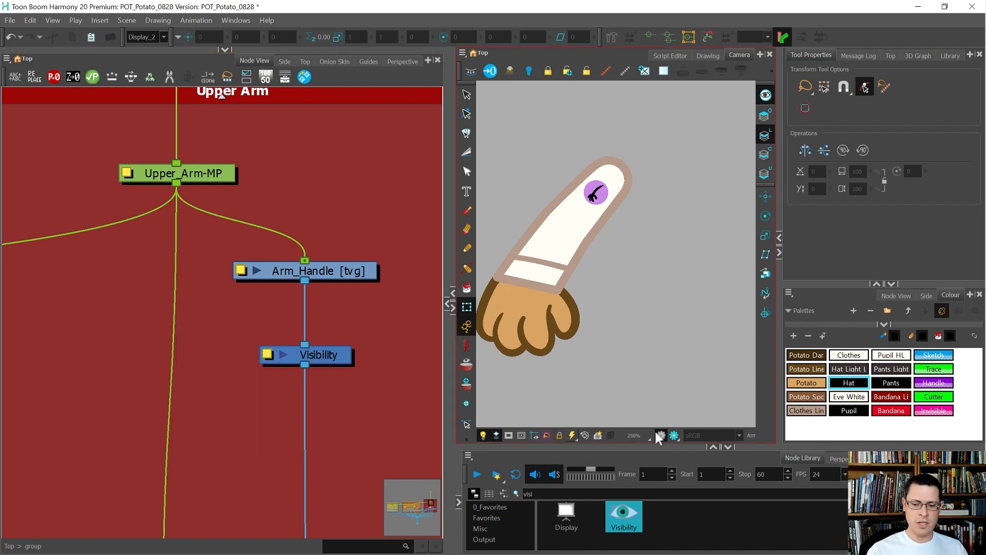
click(673, 435)
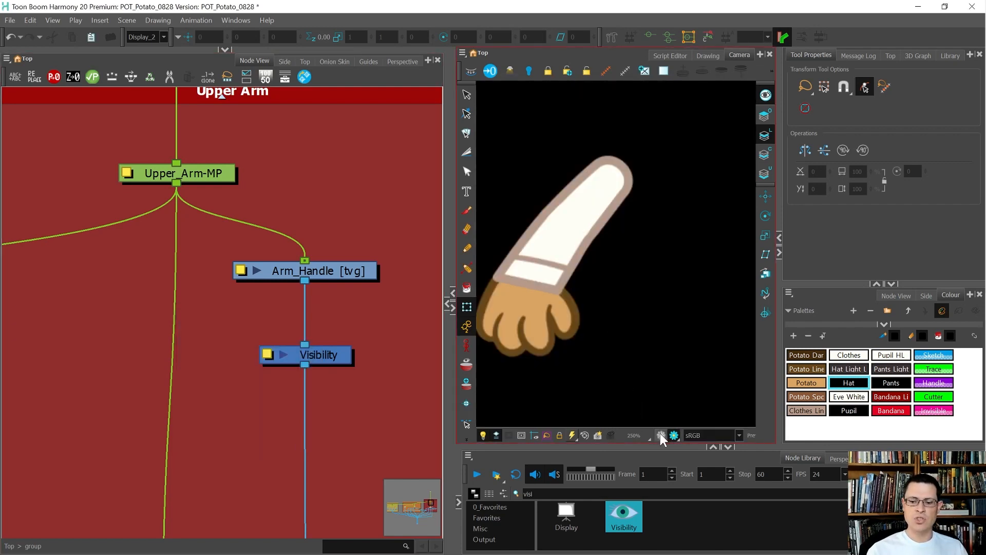
click(673, 435)
Select the whole arm through its purple handle, try moving it, undo the move, and clear the selection
click(604, 196)
mouse_move(575, 291)
mouse_down()
mouse_move(543, 325)
mouse_move(645, 358)
mouse_move(631, 328)
mouse_move(563, 315)
mouse_up()
key(ctrl+z)
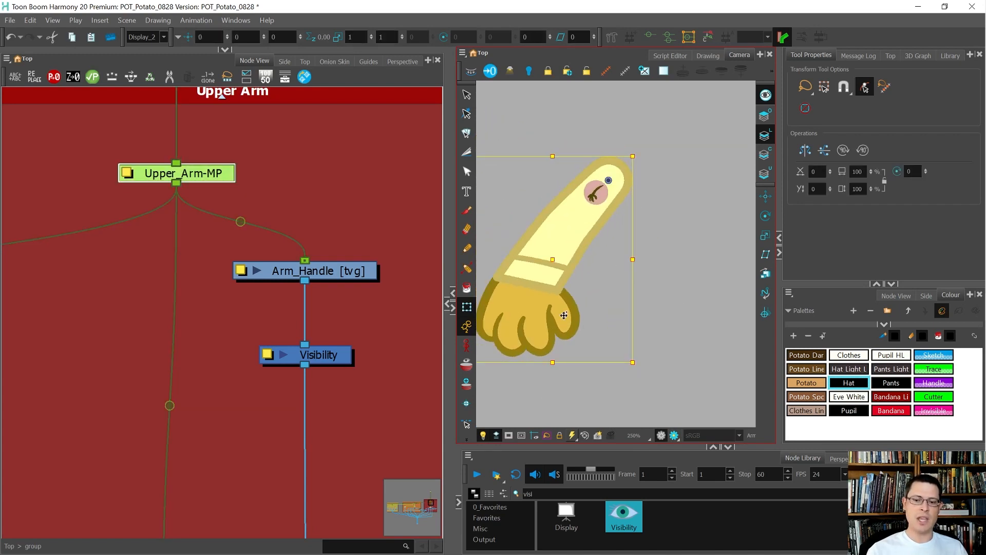
scroll(243, 221, down, 8)
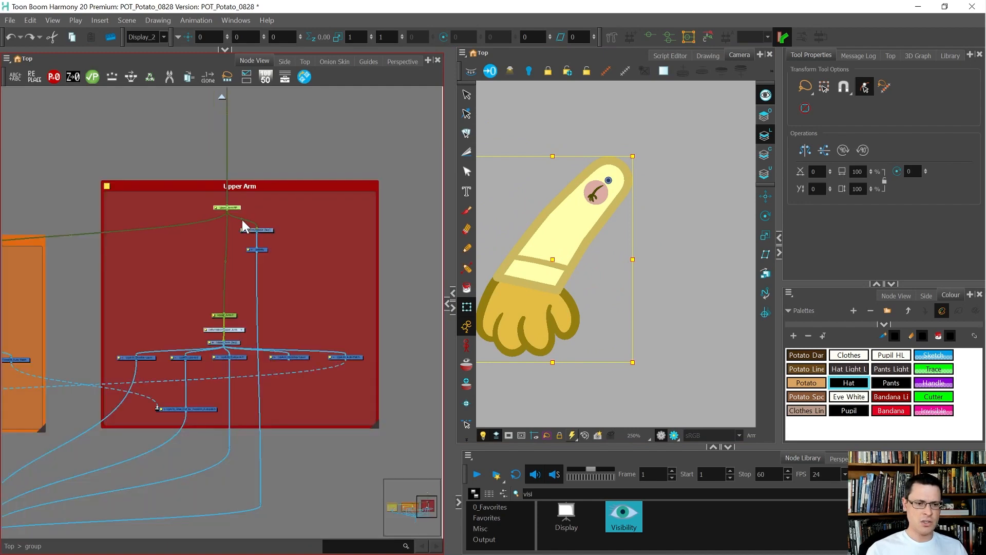
click(306, 300)
Go up to the parent level of the node network and rename the arm's group node as Arm
scroll(306, 301, down, 3)
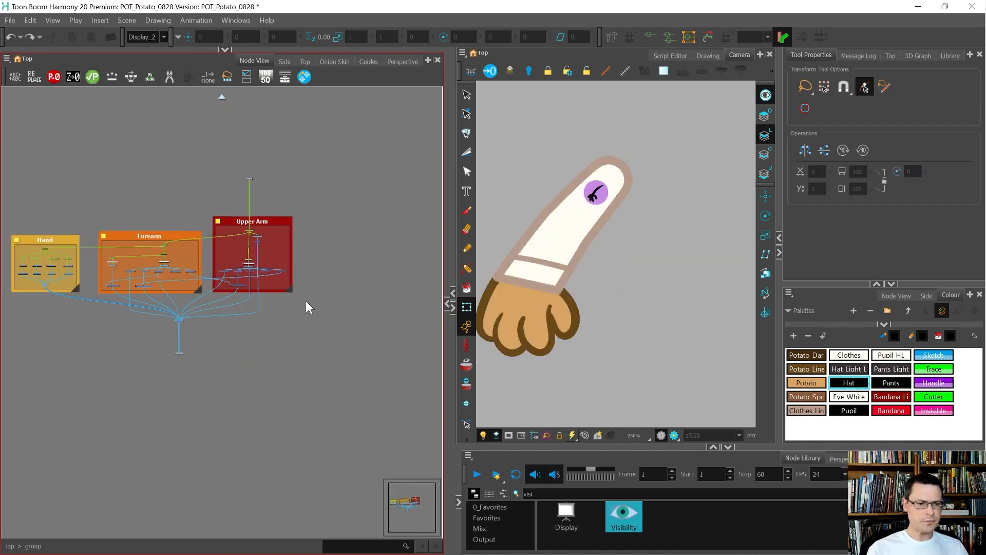
click(222, 98)
scroll(305, 381, down, 4)
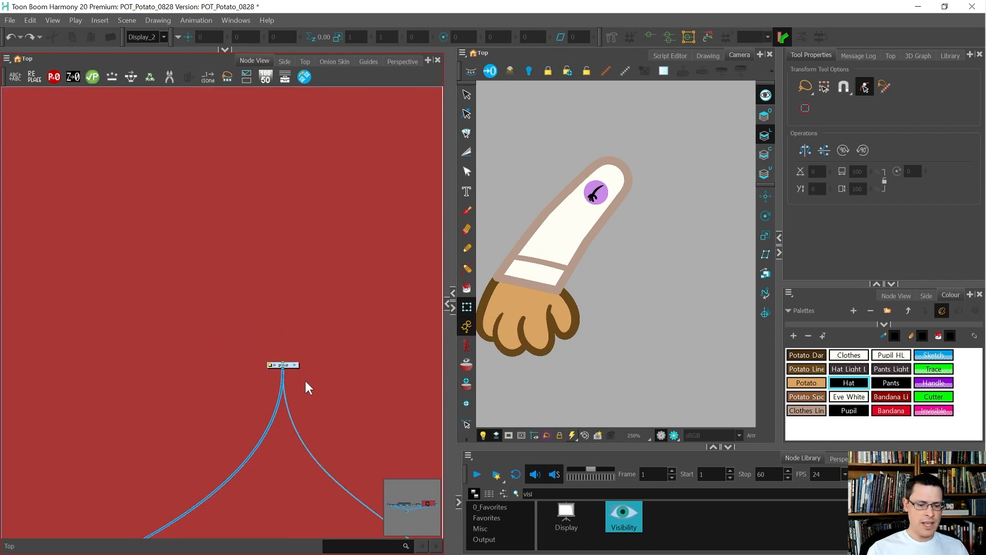
scroll(281, 374, up, 4)
click(239, 351)
double_click(223, 349)
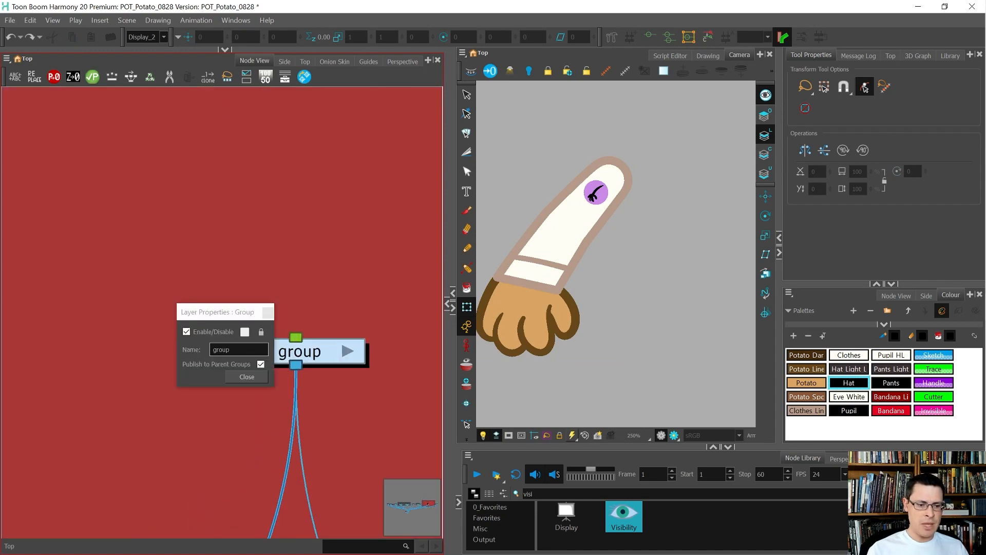
text(Arm)
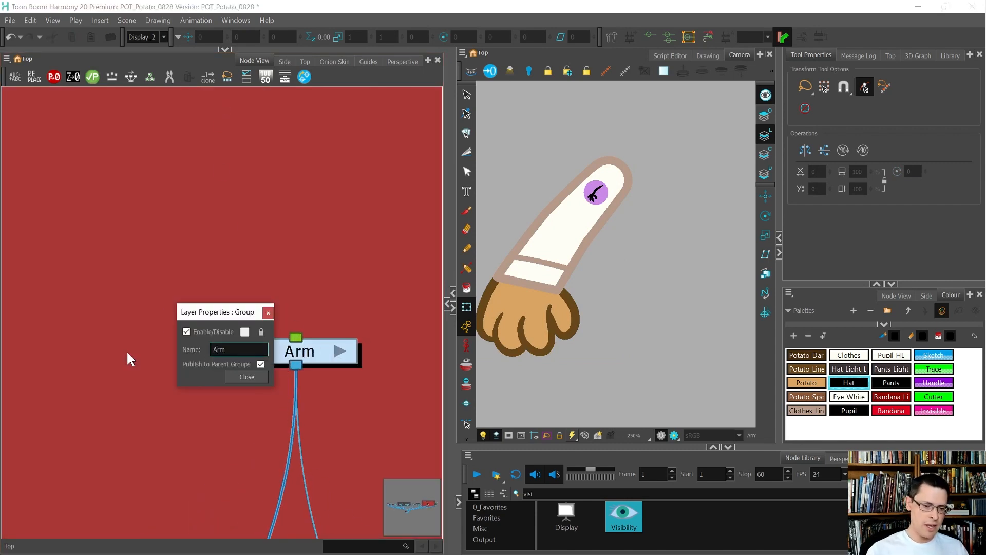
click(259, 375)
scroll(240, 254, down, 5)
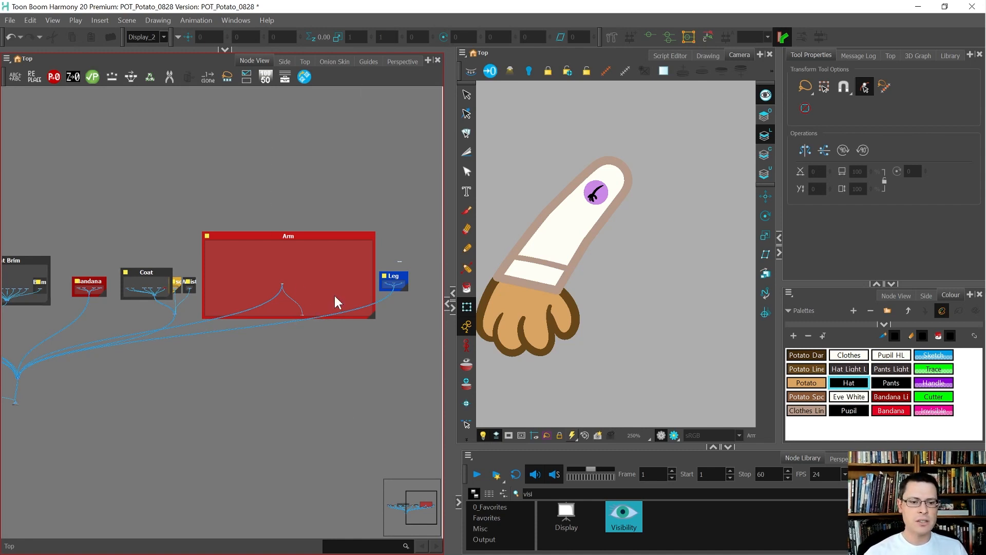
scroll(334, 295, down, 3)
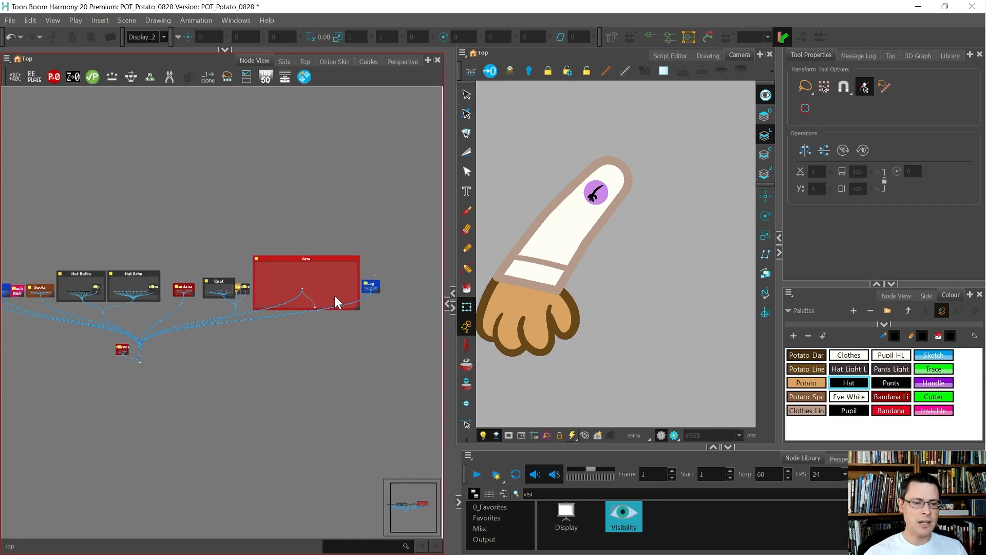
scroll(301, 288, down, 1)
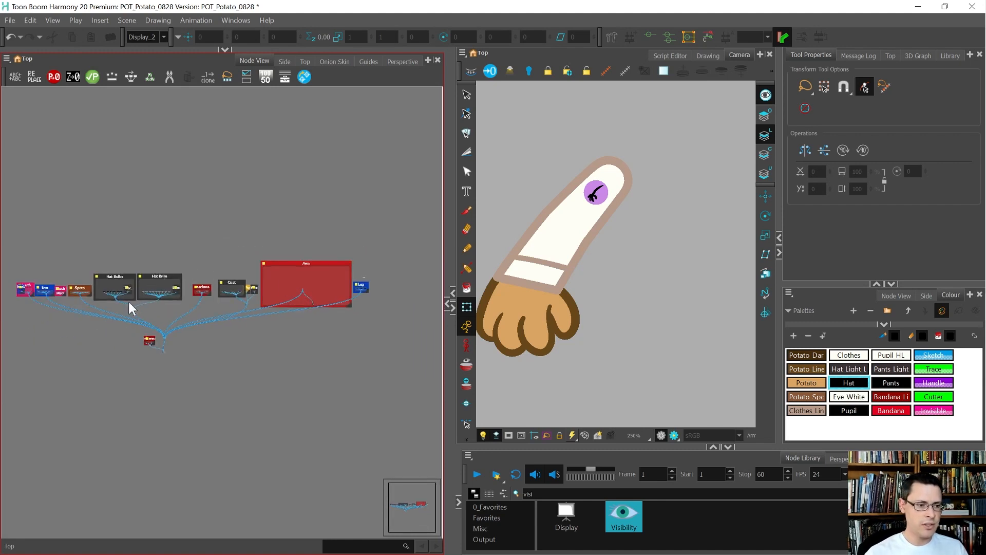